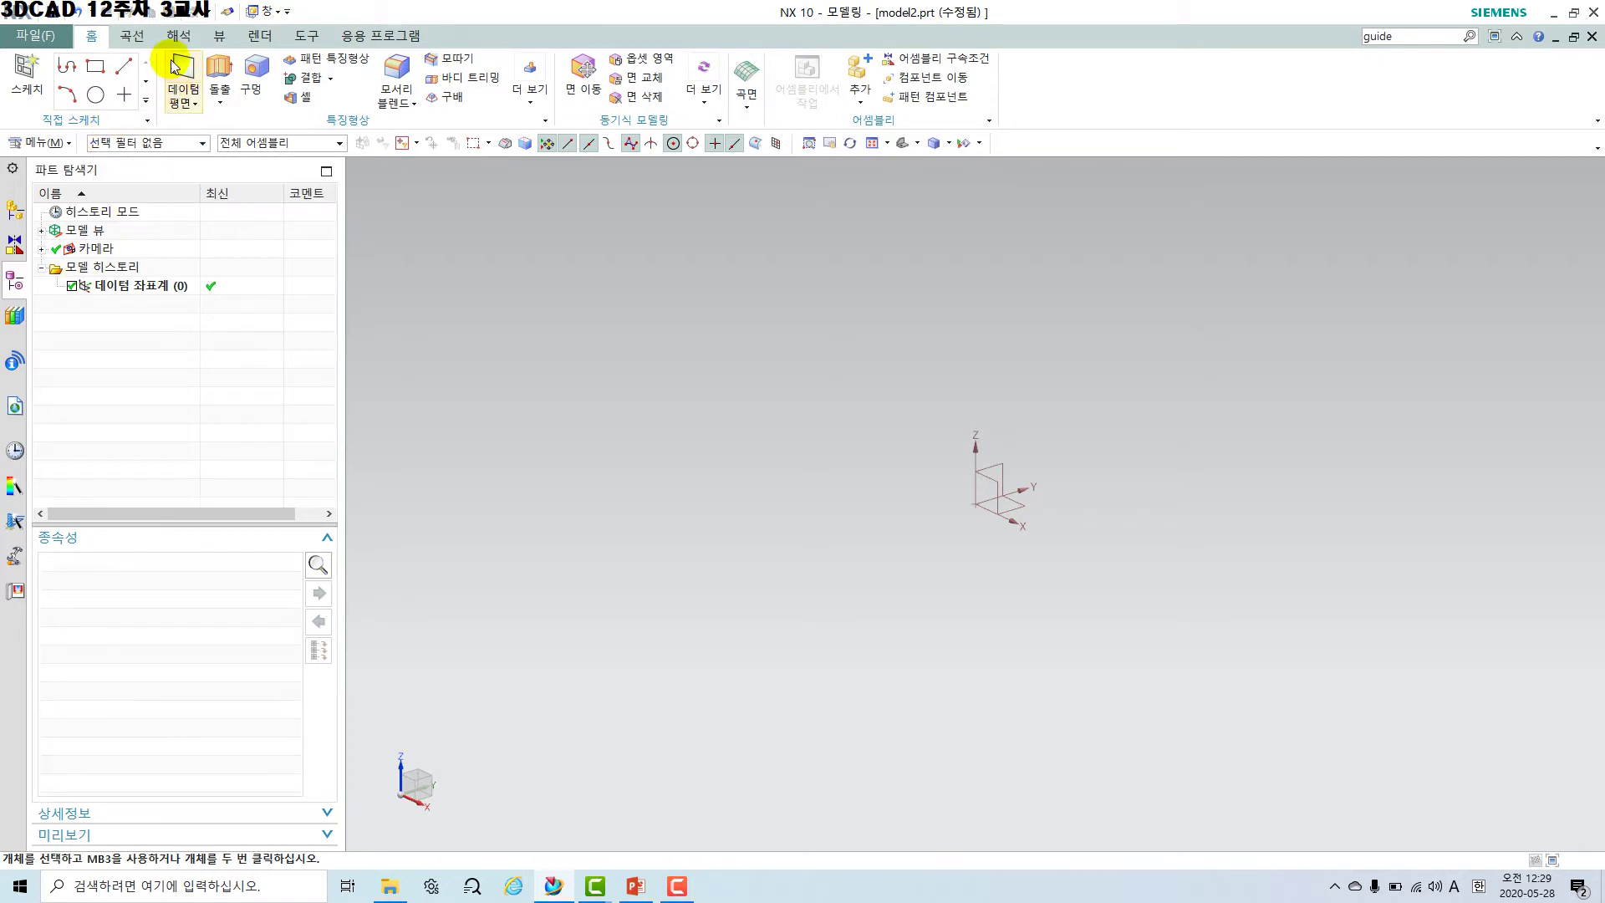
Create a new sketch on the XZ plane of the datum coordinate system.
left_click(38, 87)
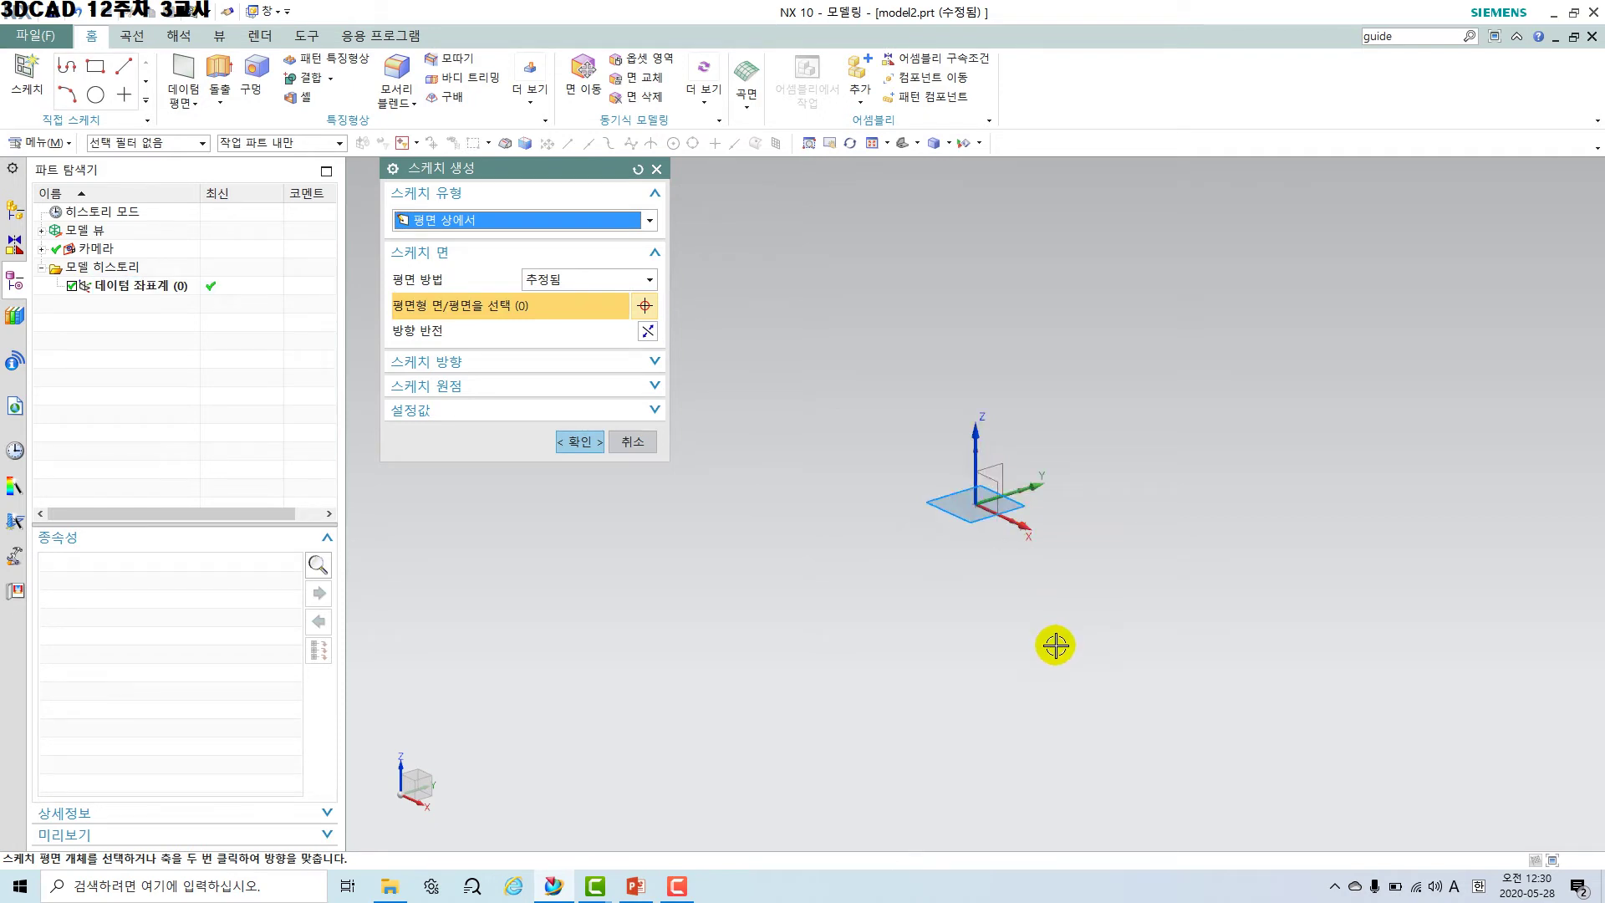
left_click(993, 487)
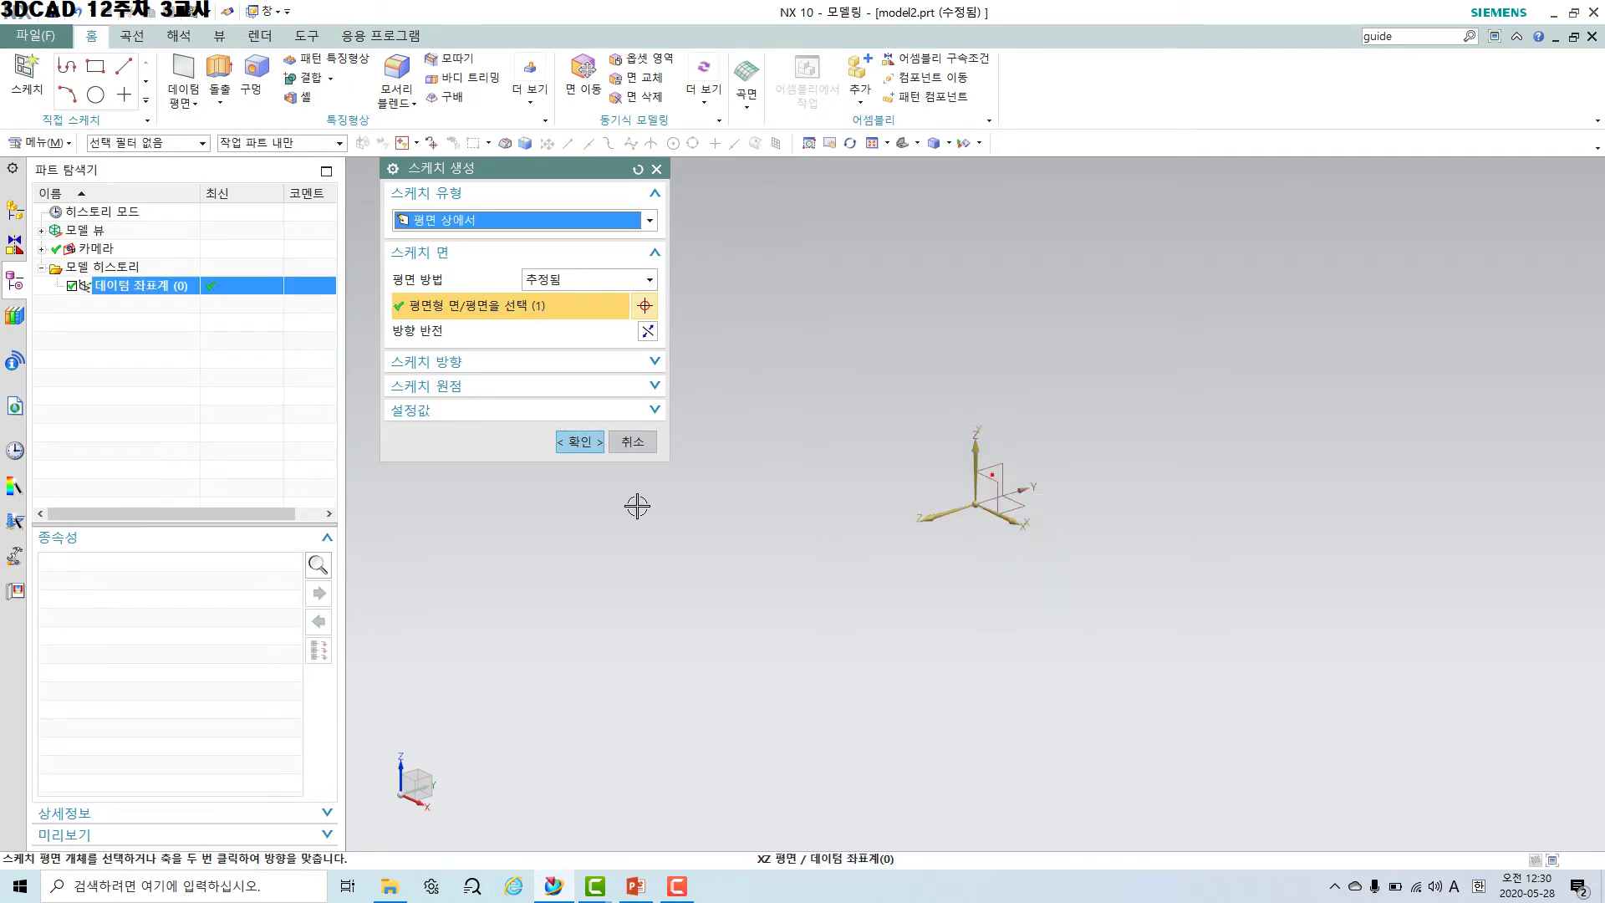
left_click(594, 448)
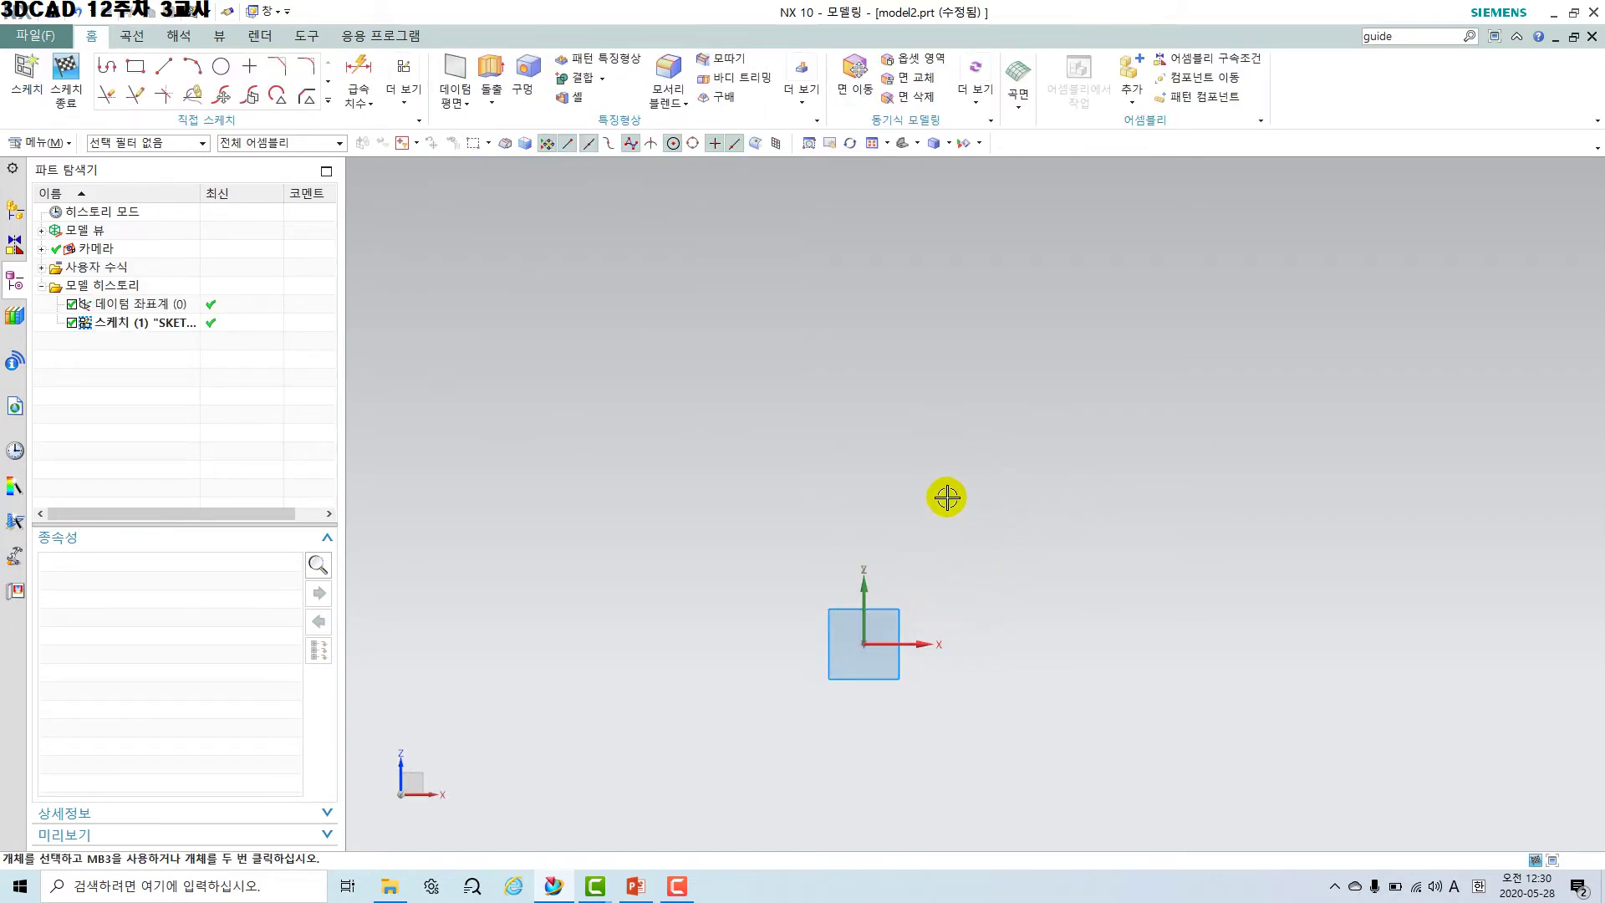
middle_click_drag(919, 417, 937, 532, "shift")
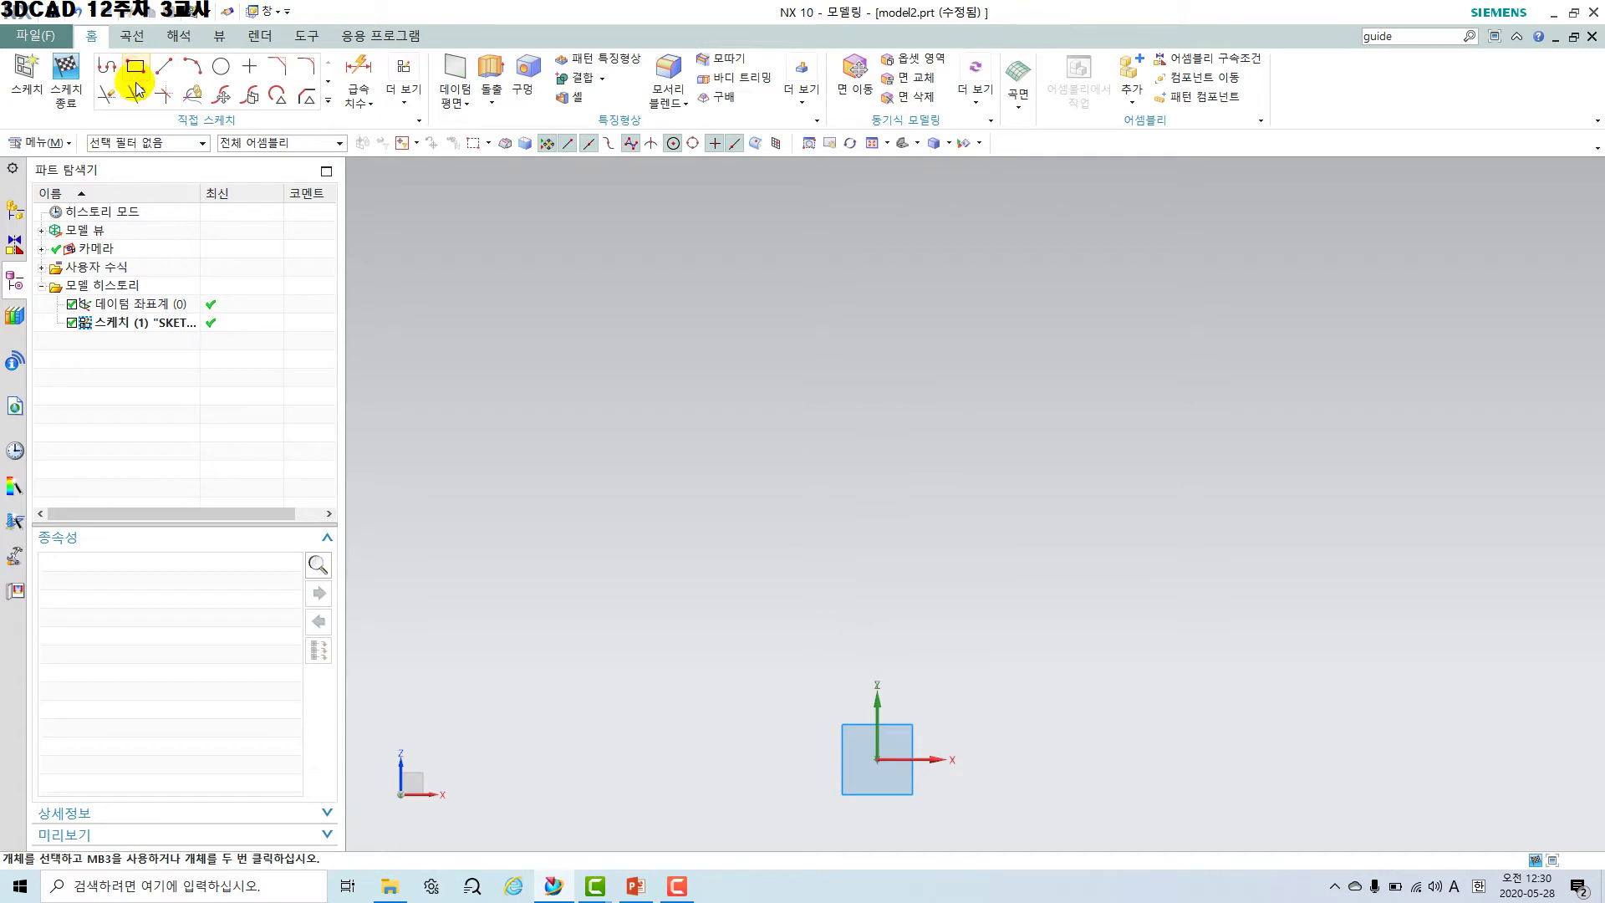
middle_click_drag(852, 583, 875, 537, "shift")
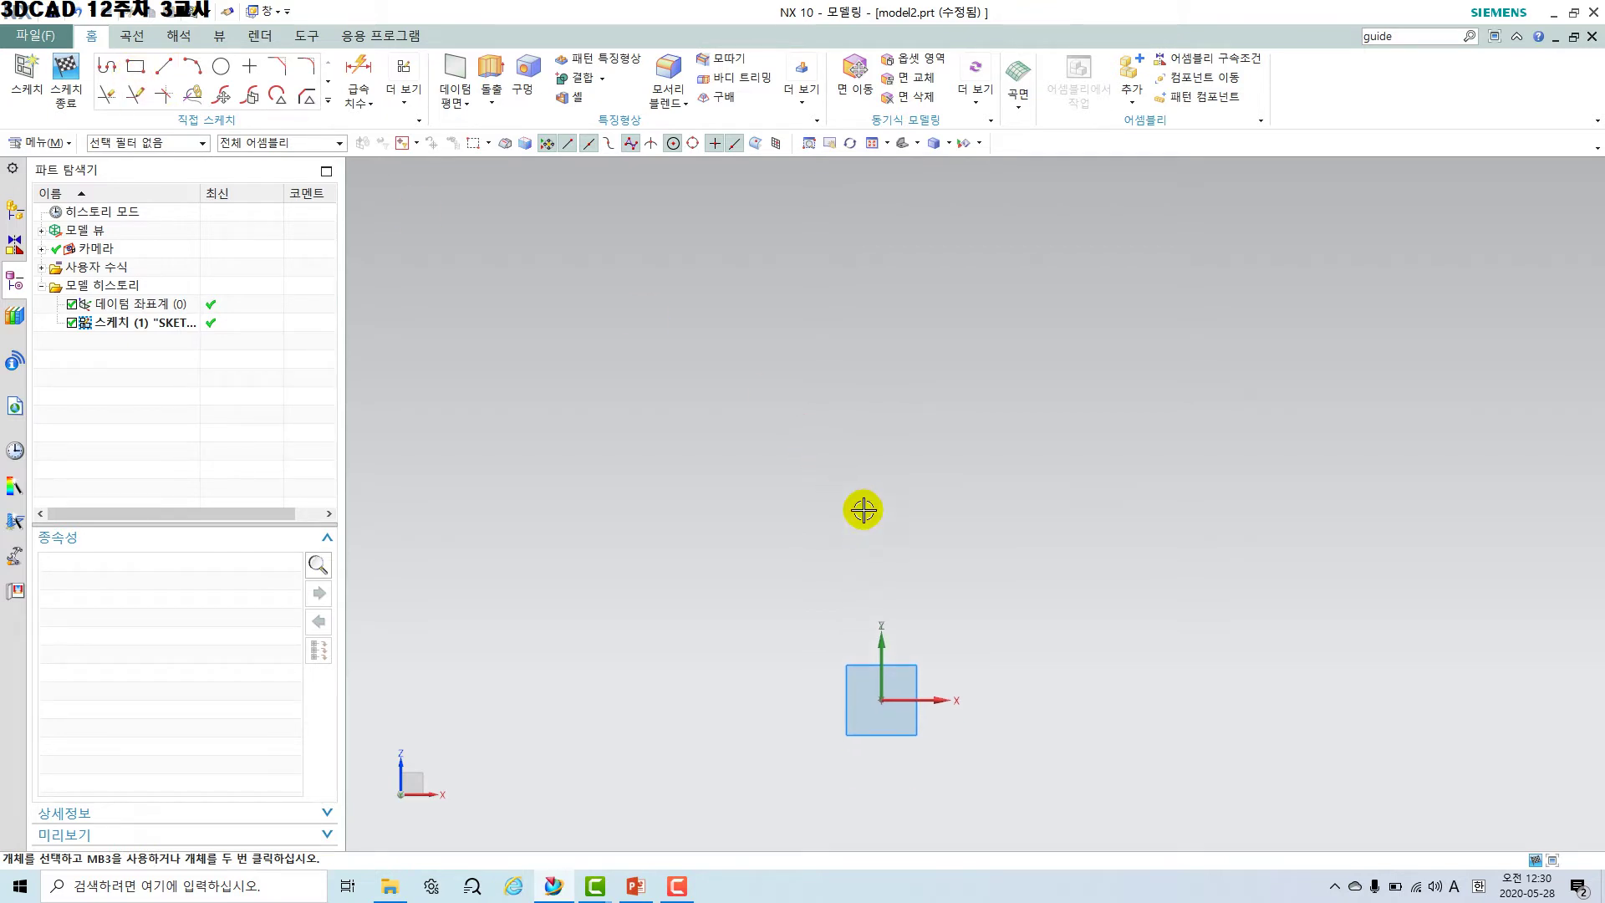
Start a profile at the origin with a horizontal line about 35 mm long toward negative X, and turn off Continuous Auto Dimensioning.
left_click(107, 66)
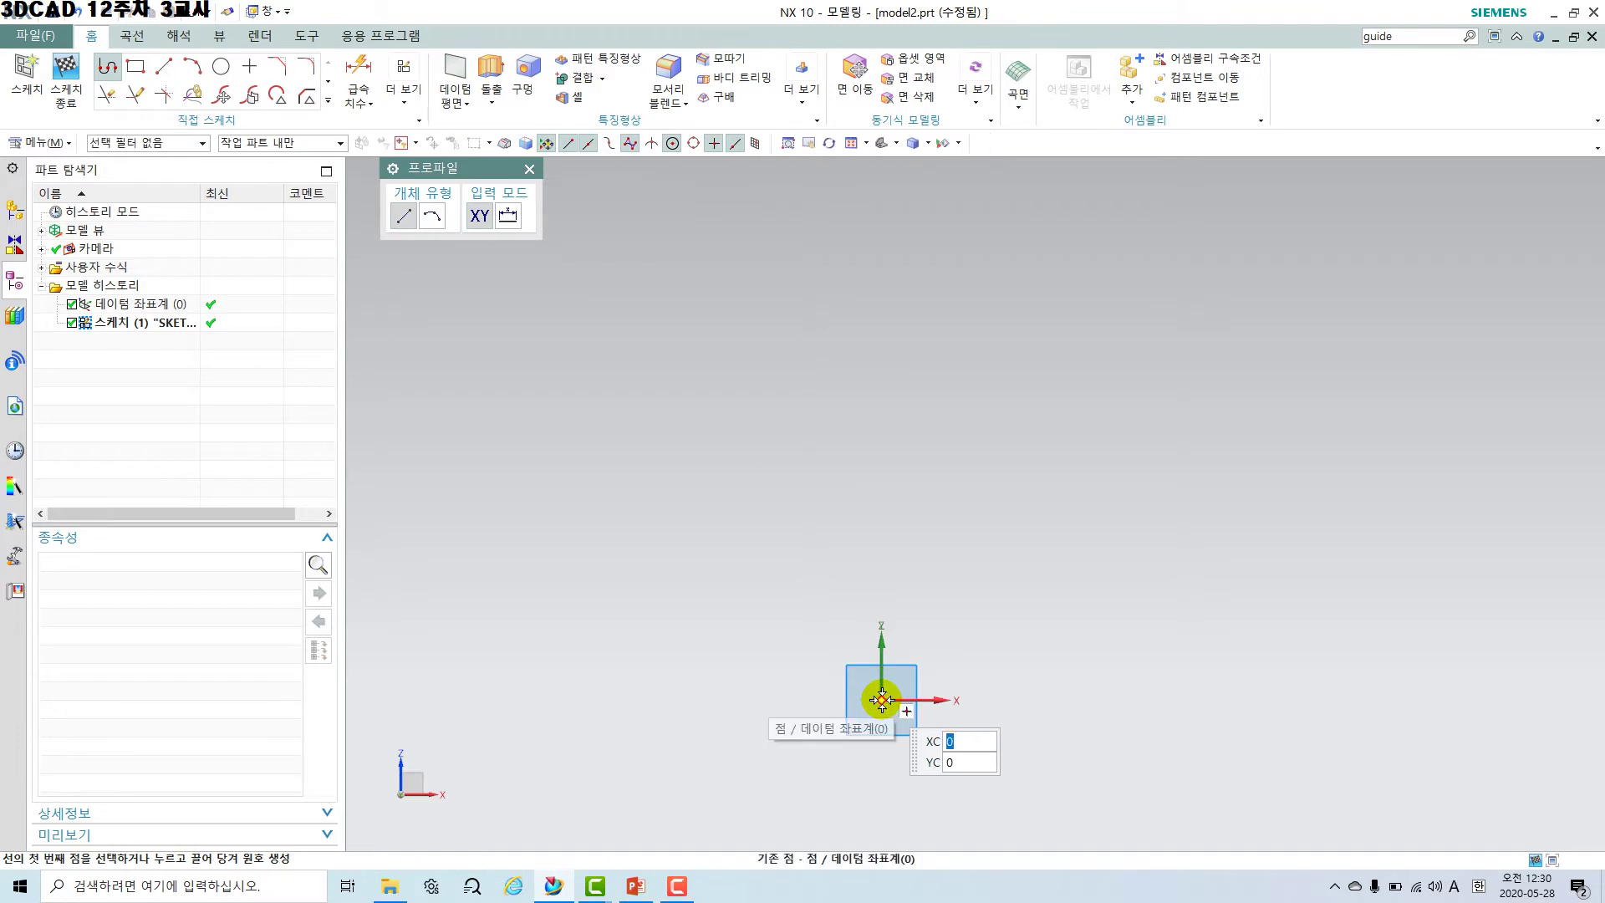
left_click(965, 715)
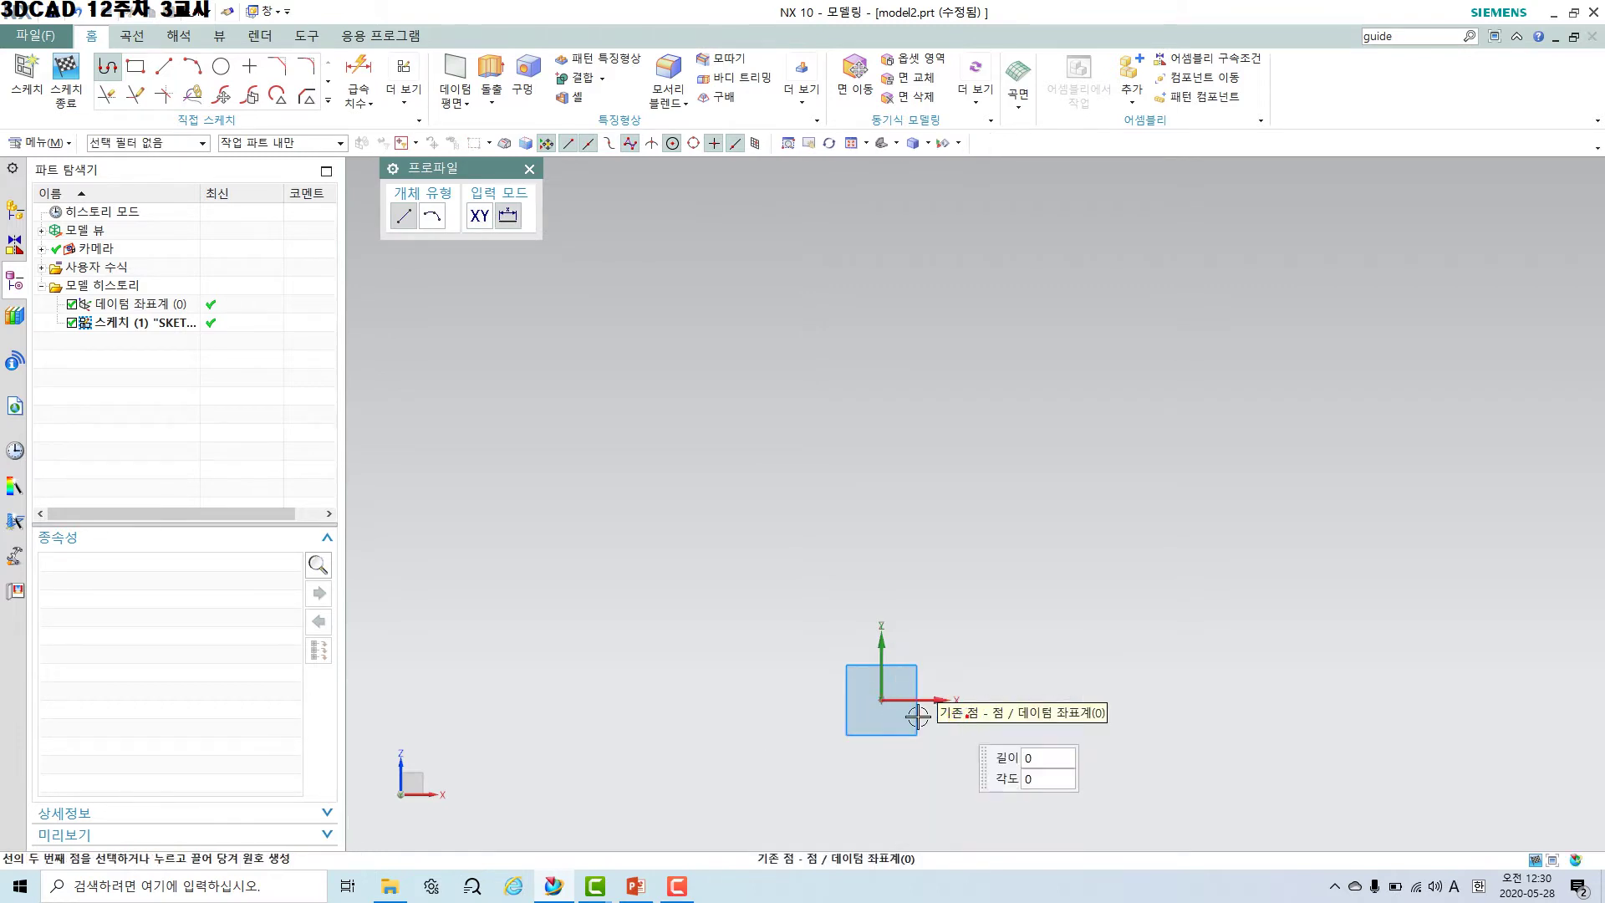
left_click(706, 699)
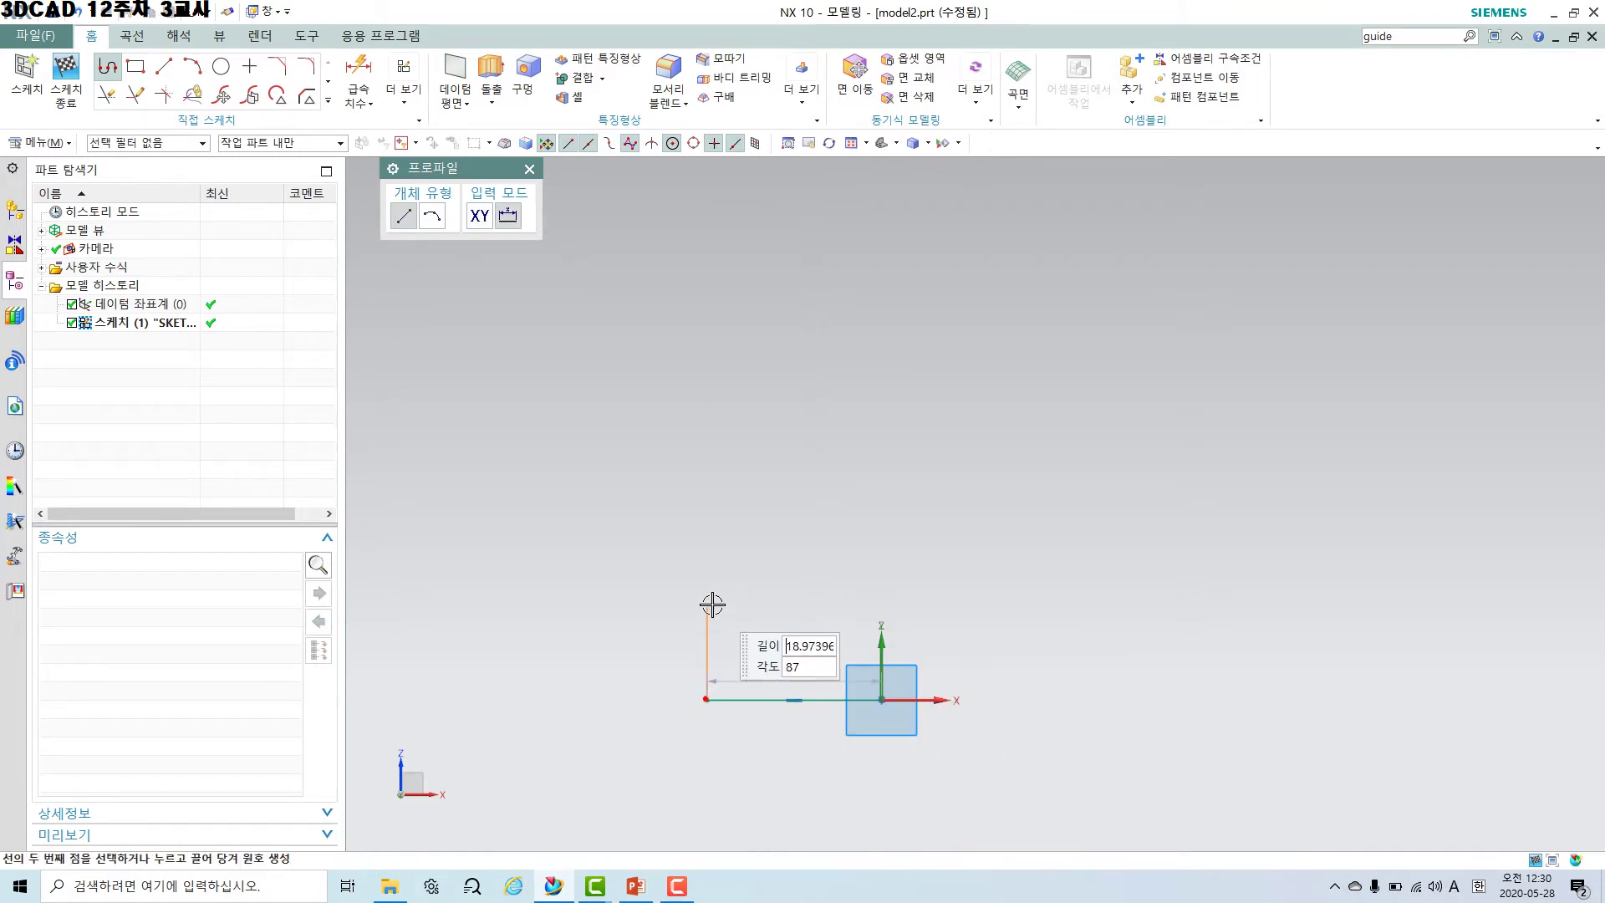
left_click(403, 100)
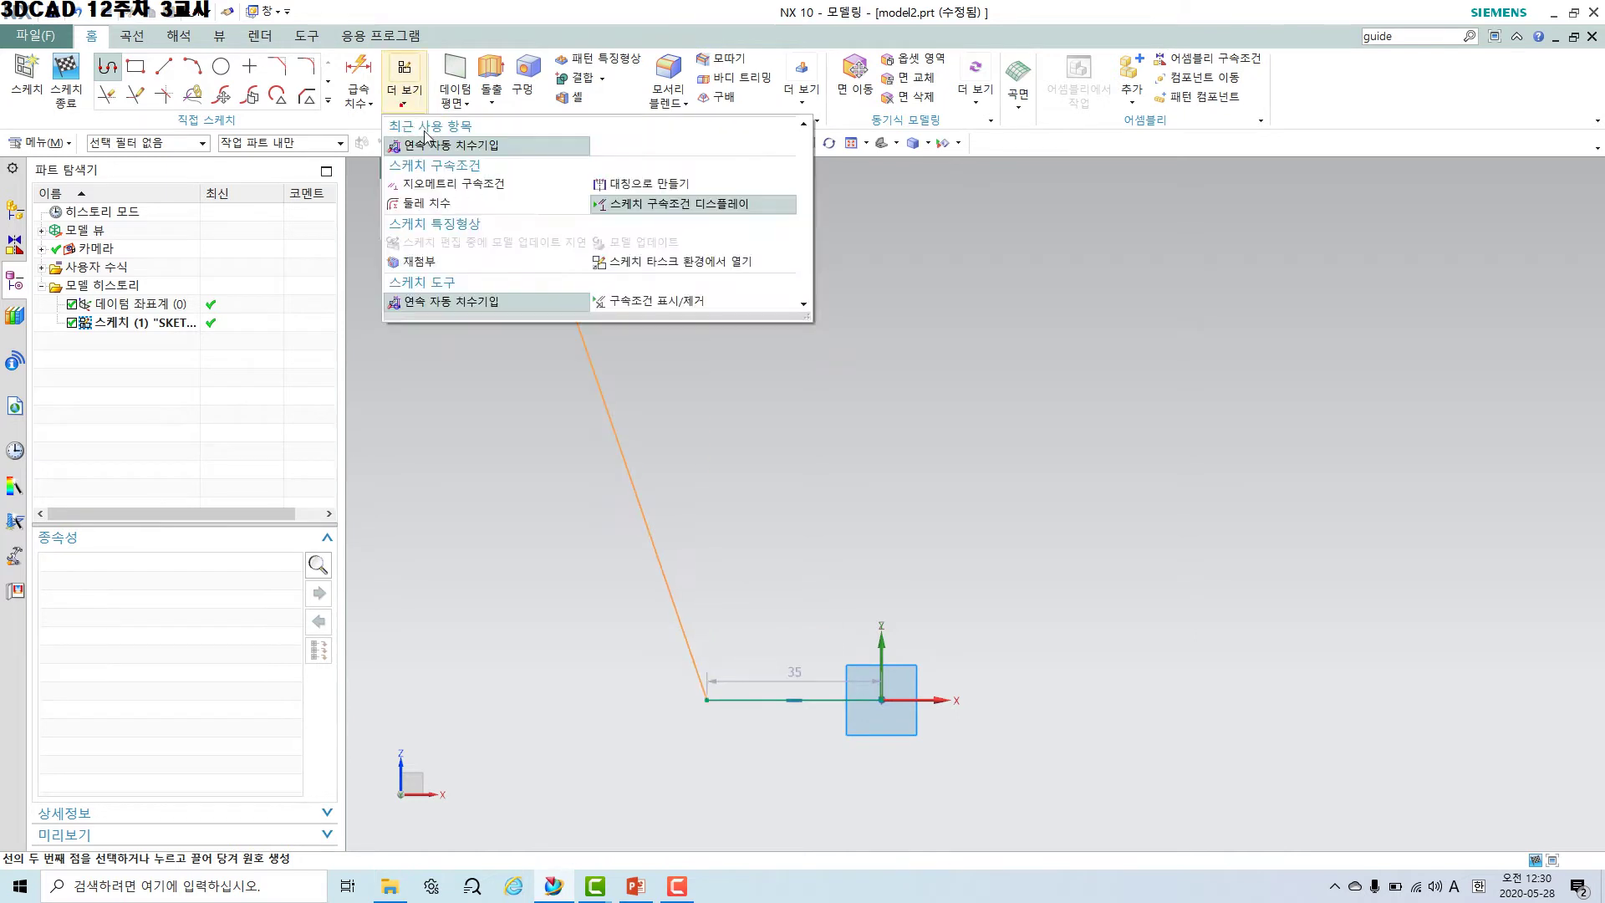
left_click(425, 300)
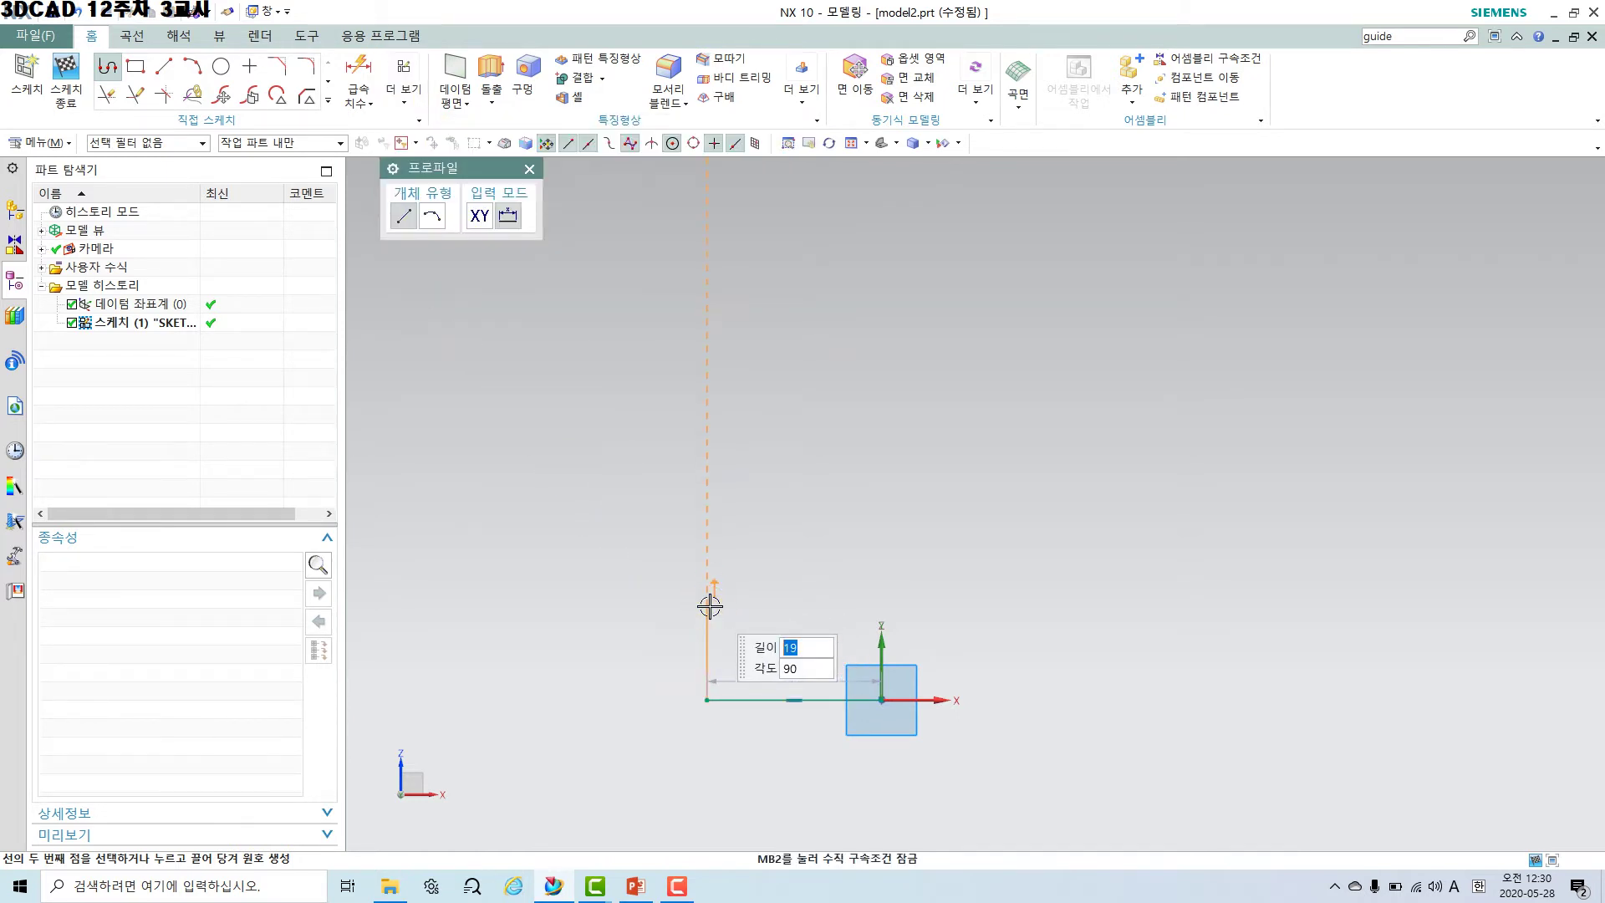
Continue the profile upward with stepped vertical and horizontal lines, add a top edge about 39 mm long, and close it at the origin.
left_click(708, 605)
left_click(827, 602)
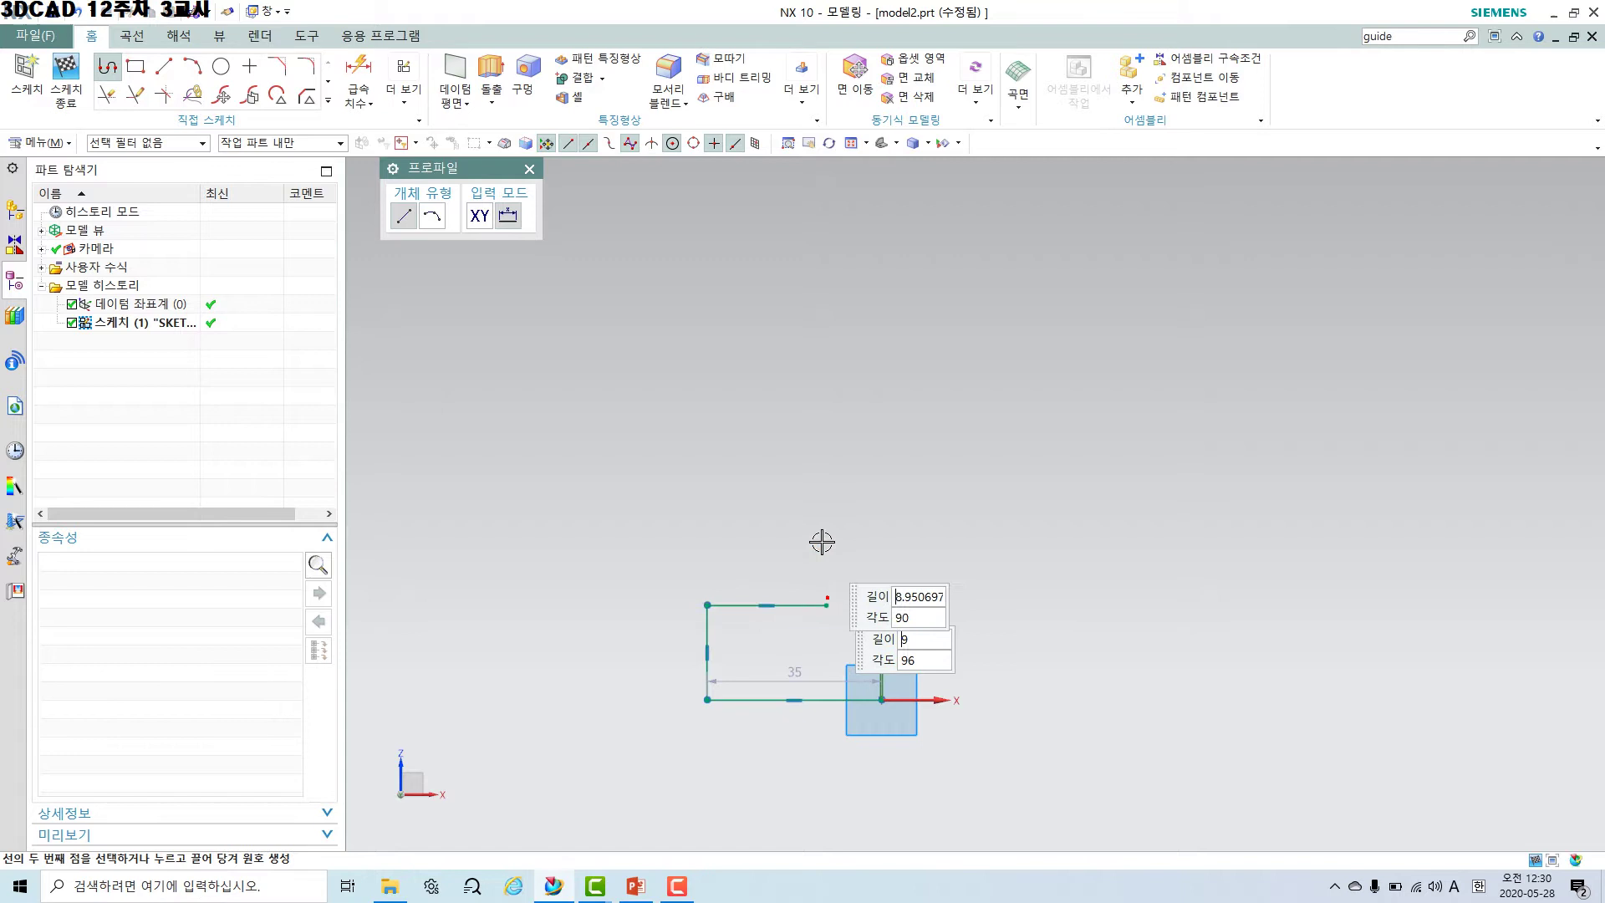
left_click(822, 475)
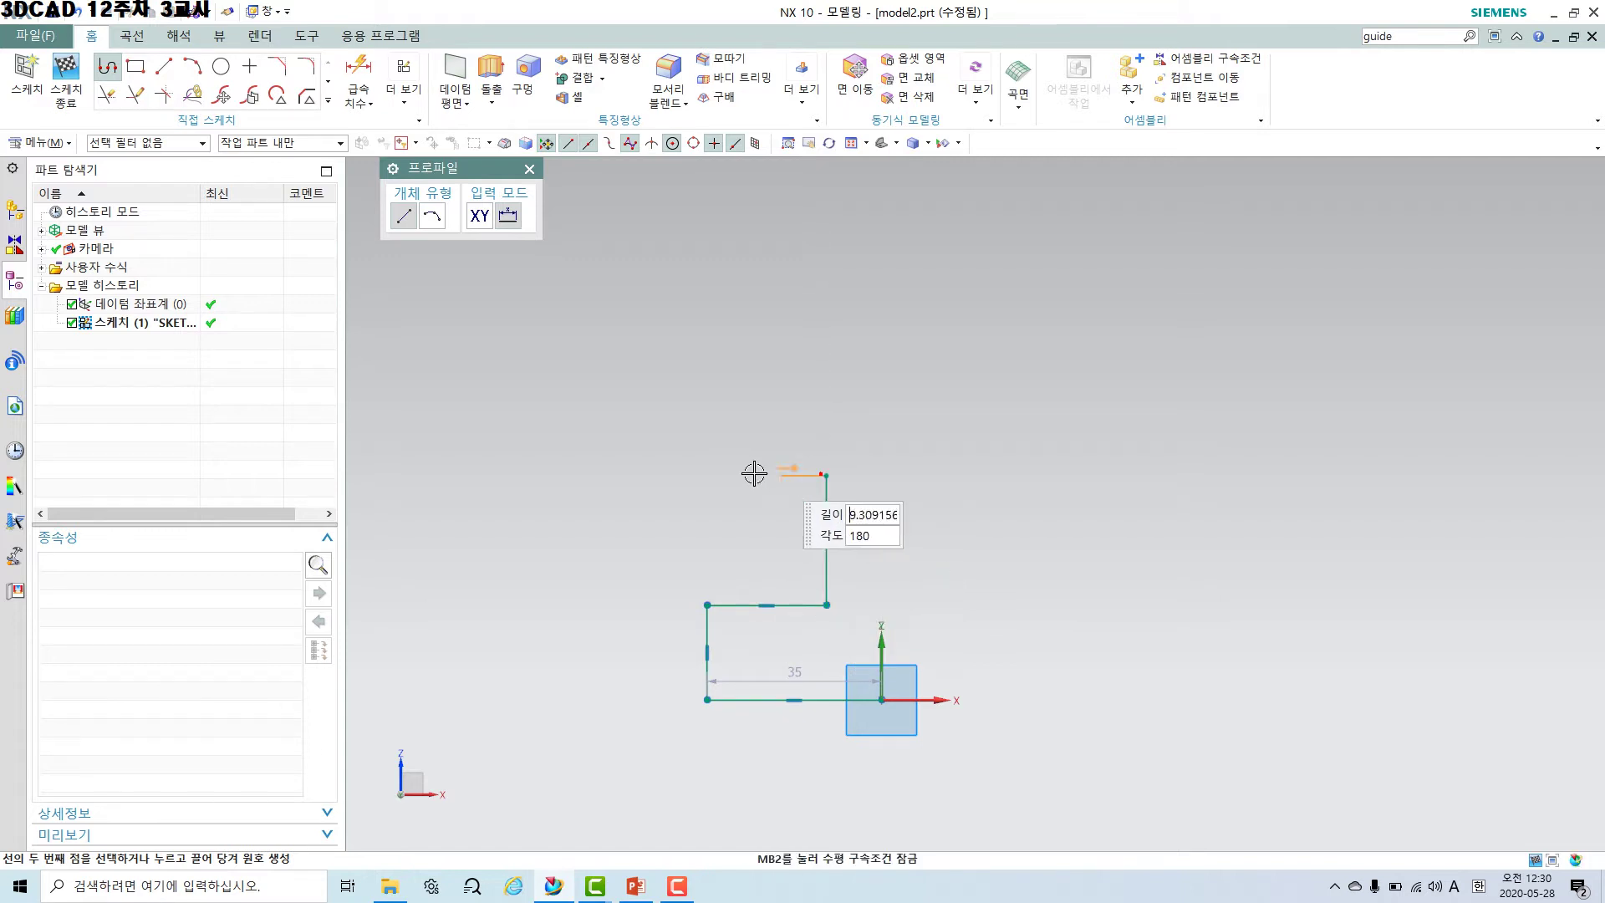
left_click(681, 476)
left_click(684, 416)
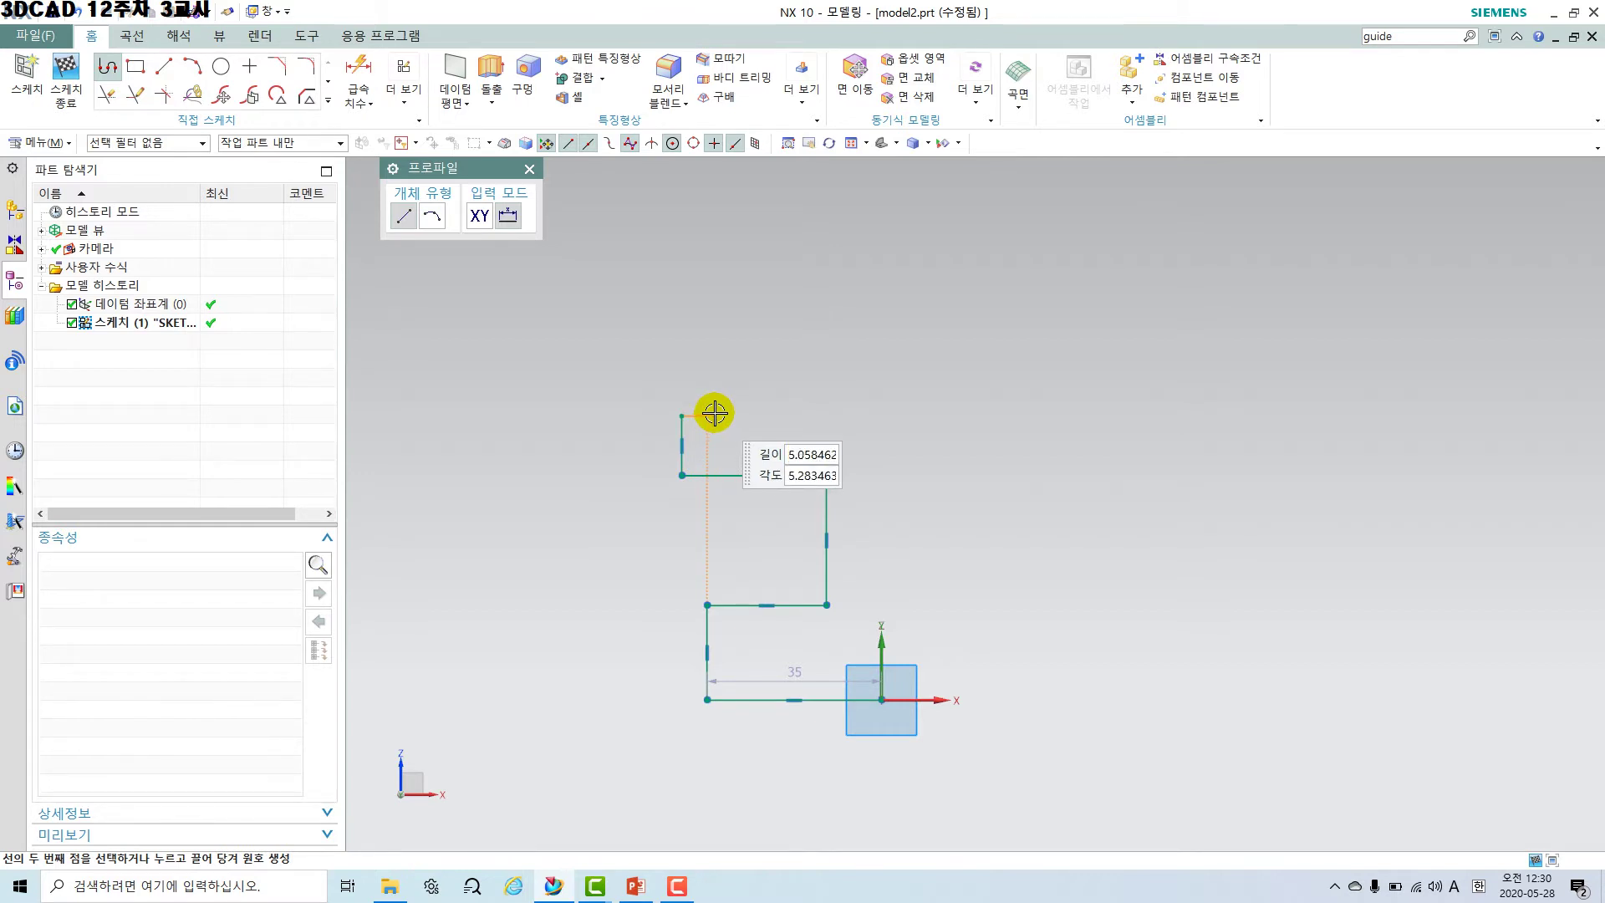
left_click(722, 416)
left_click(722, 275)
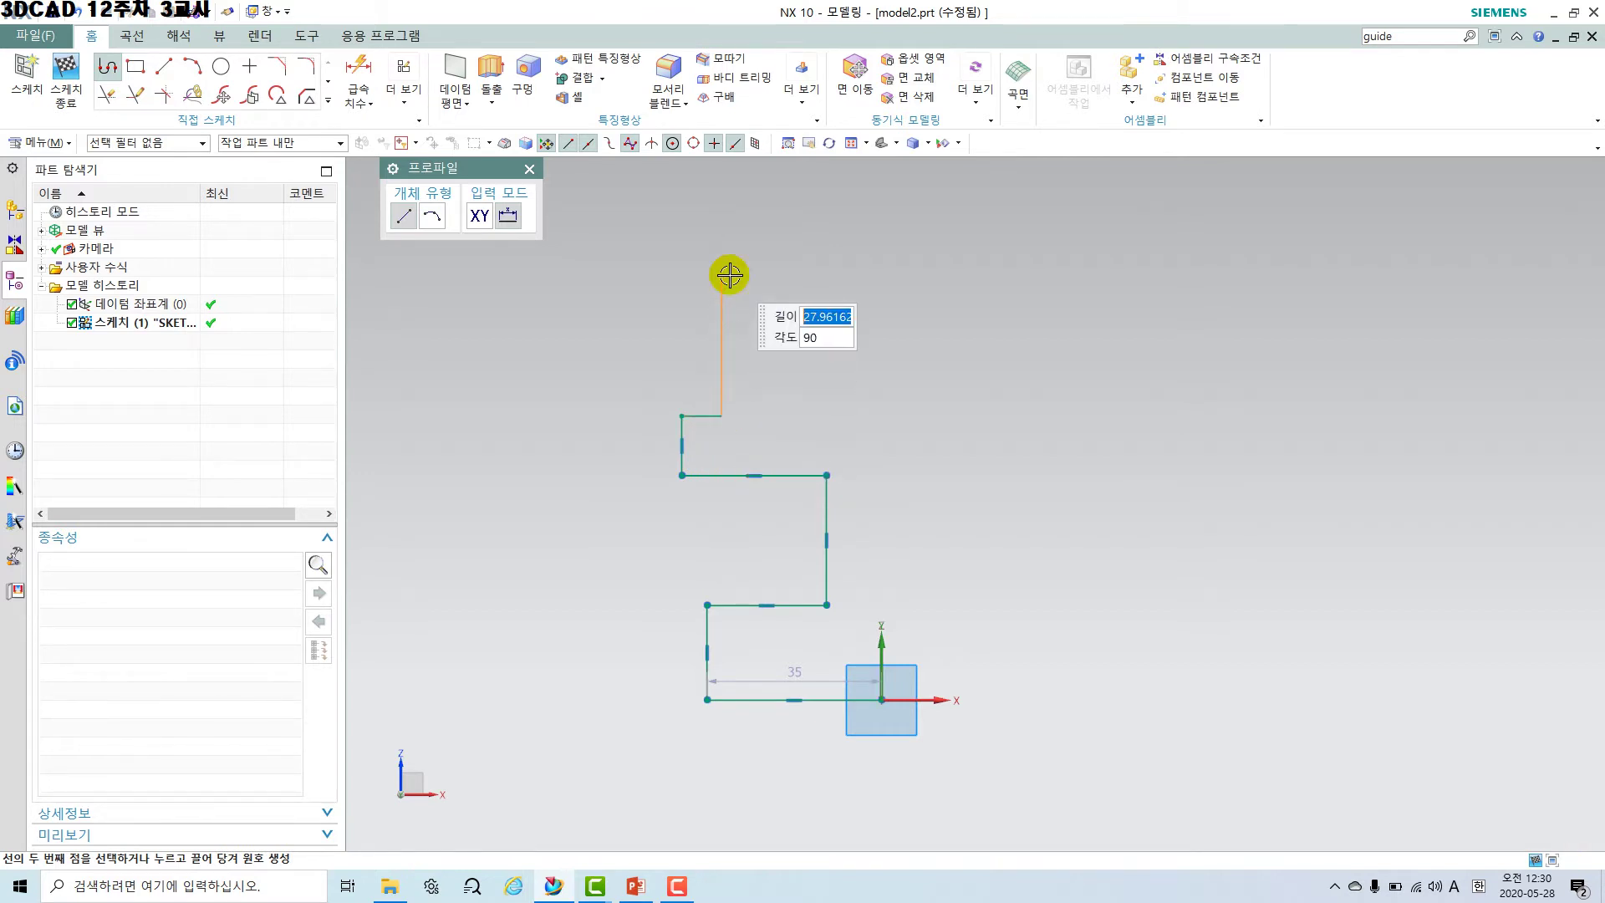
left_click(681, 275)
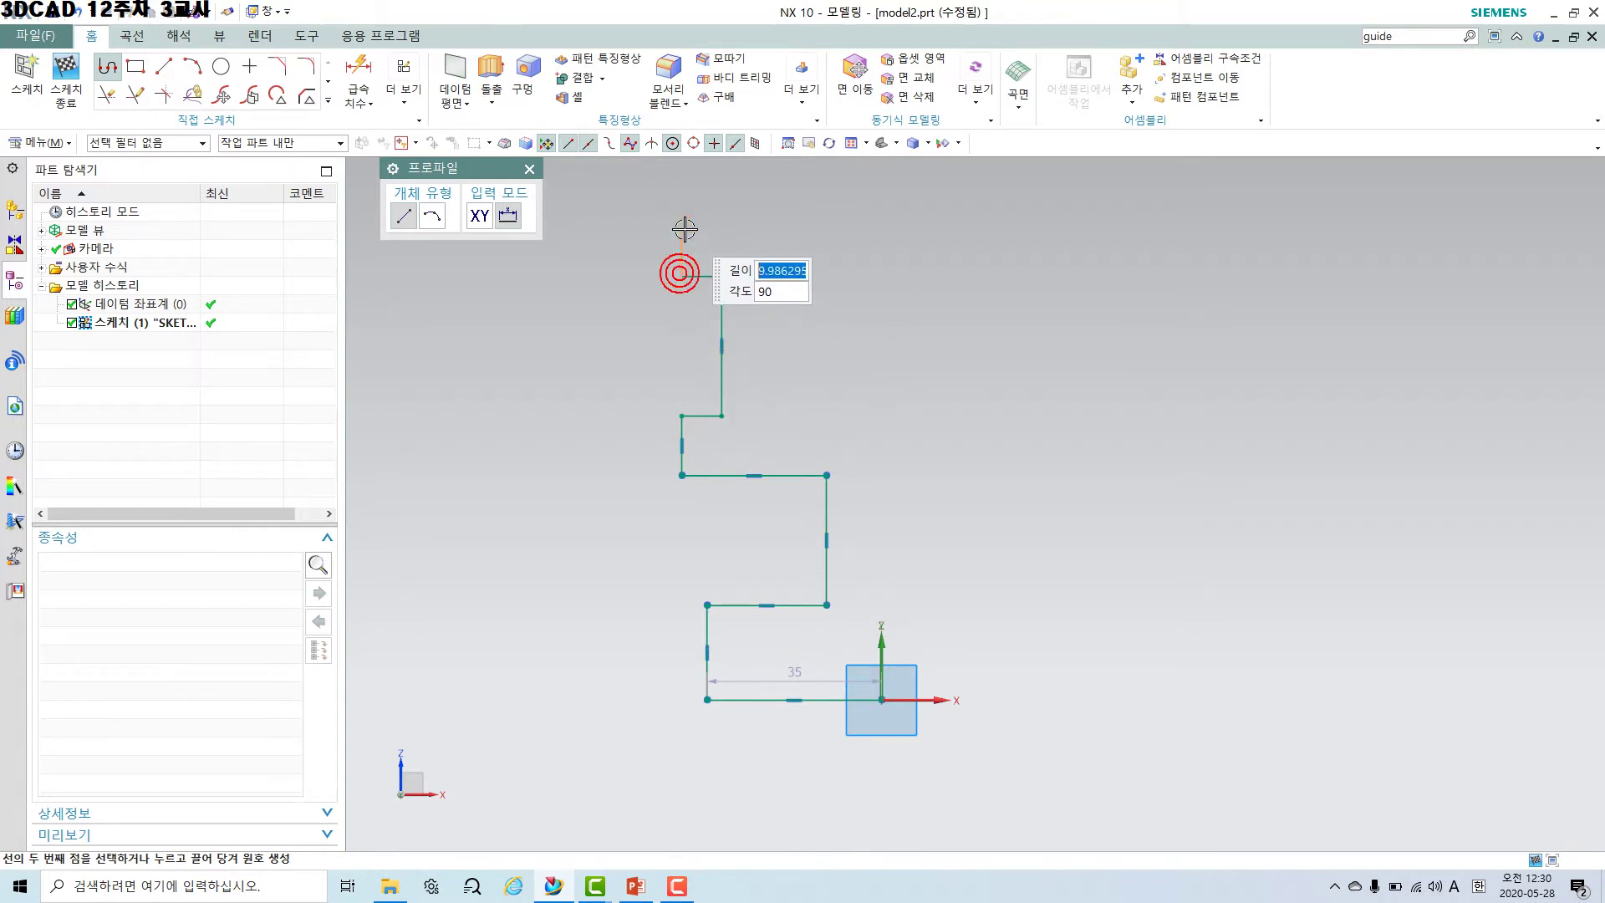
left_click(684, 224)
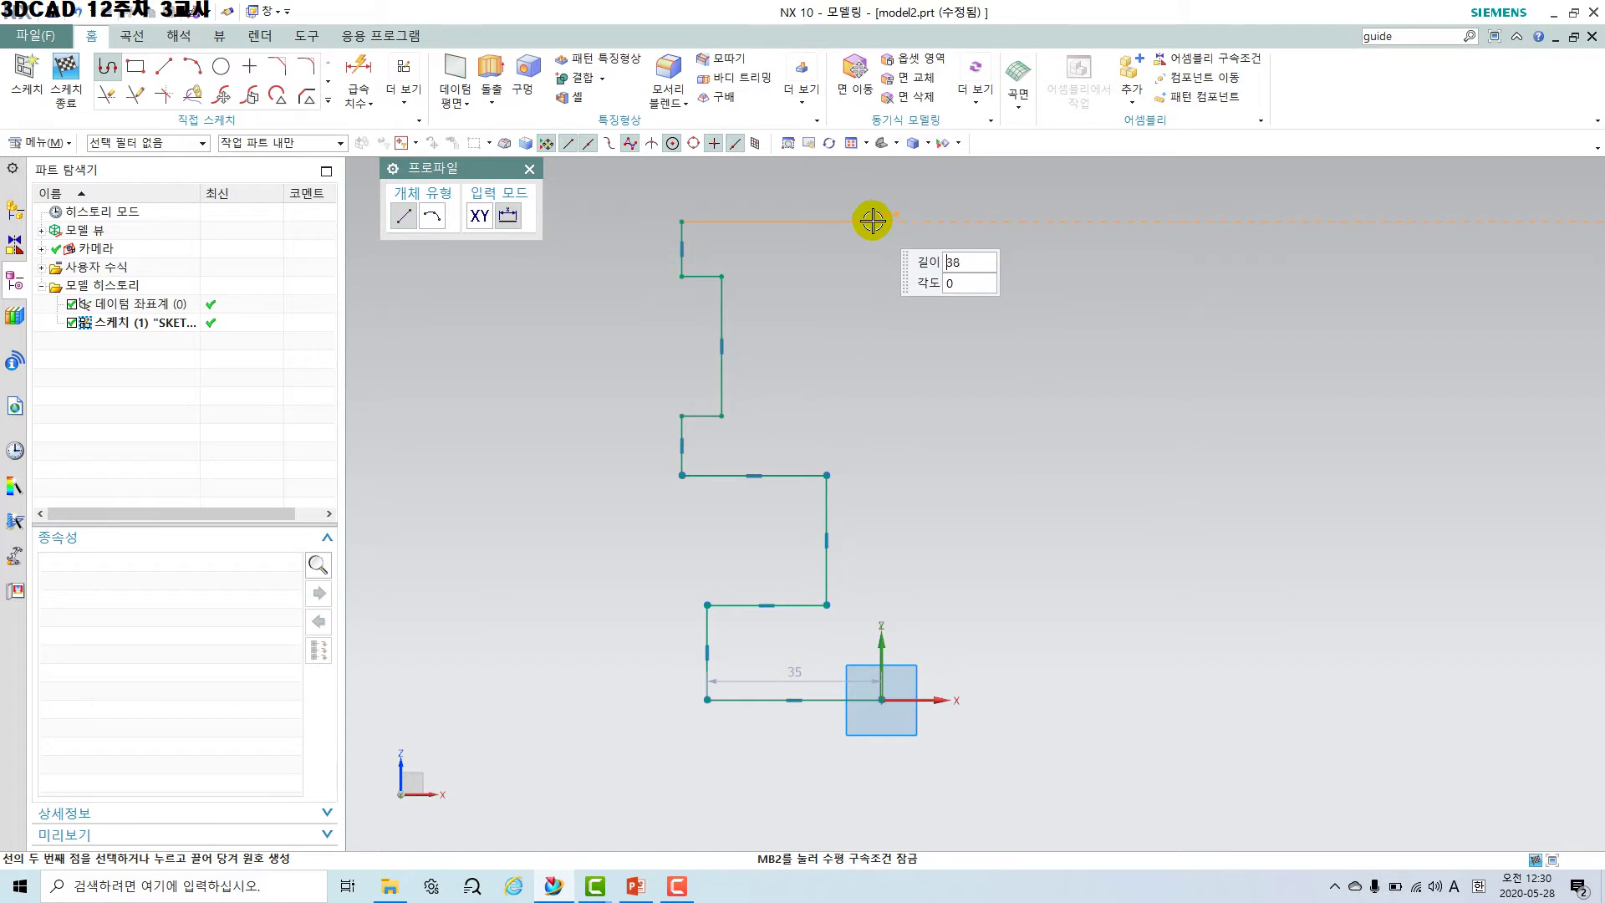
left_click(882, 223)
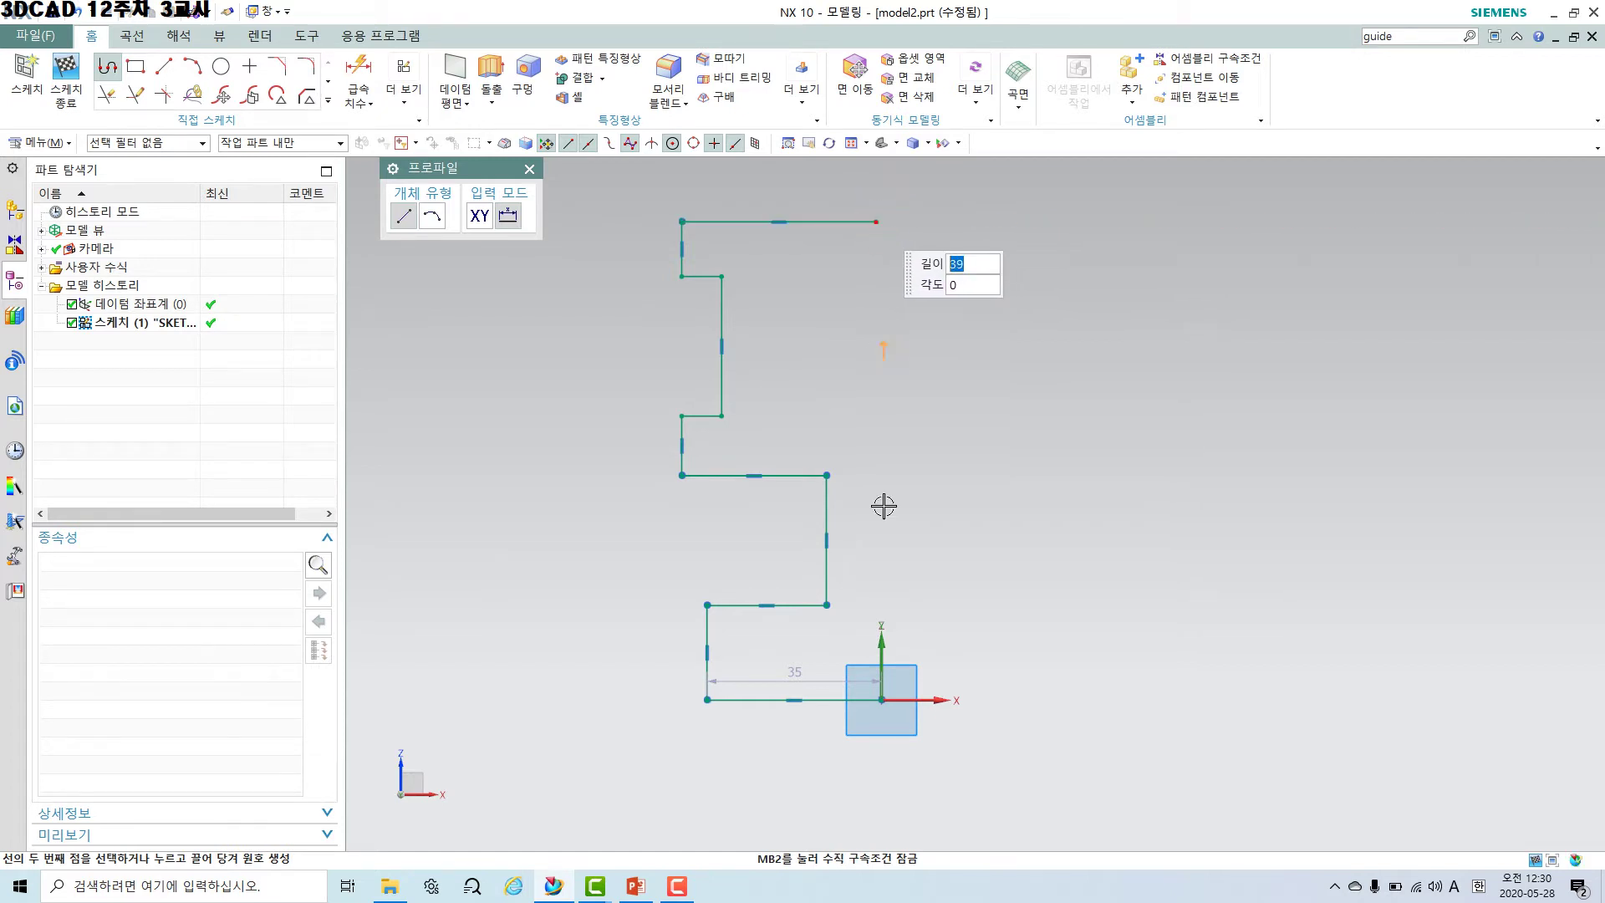
left_click(882, 694)
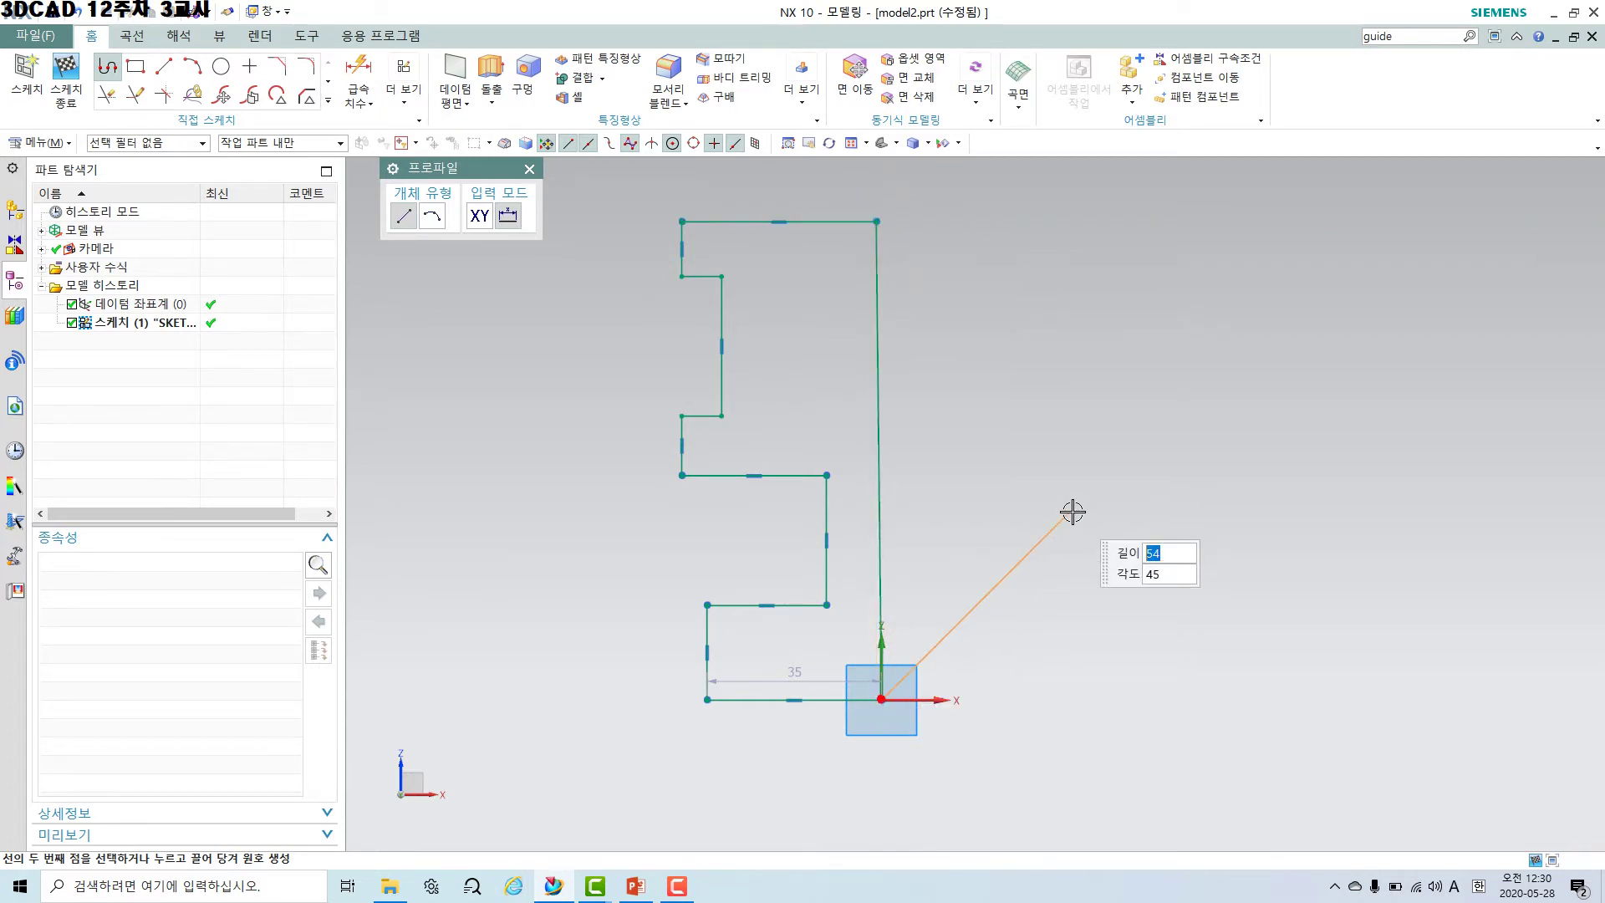
End the profile and apply a Vertical constraint to the long slightly slanted closing line.
scroll(1028, 484, "up", 1)
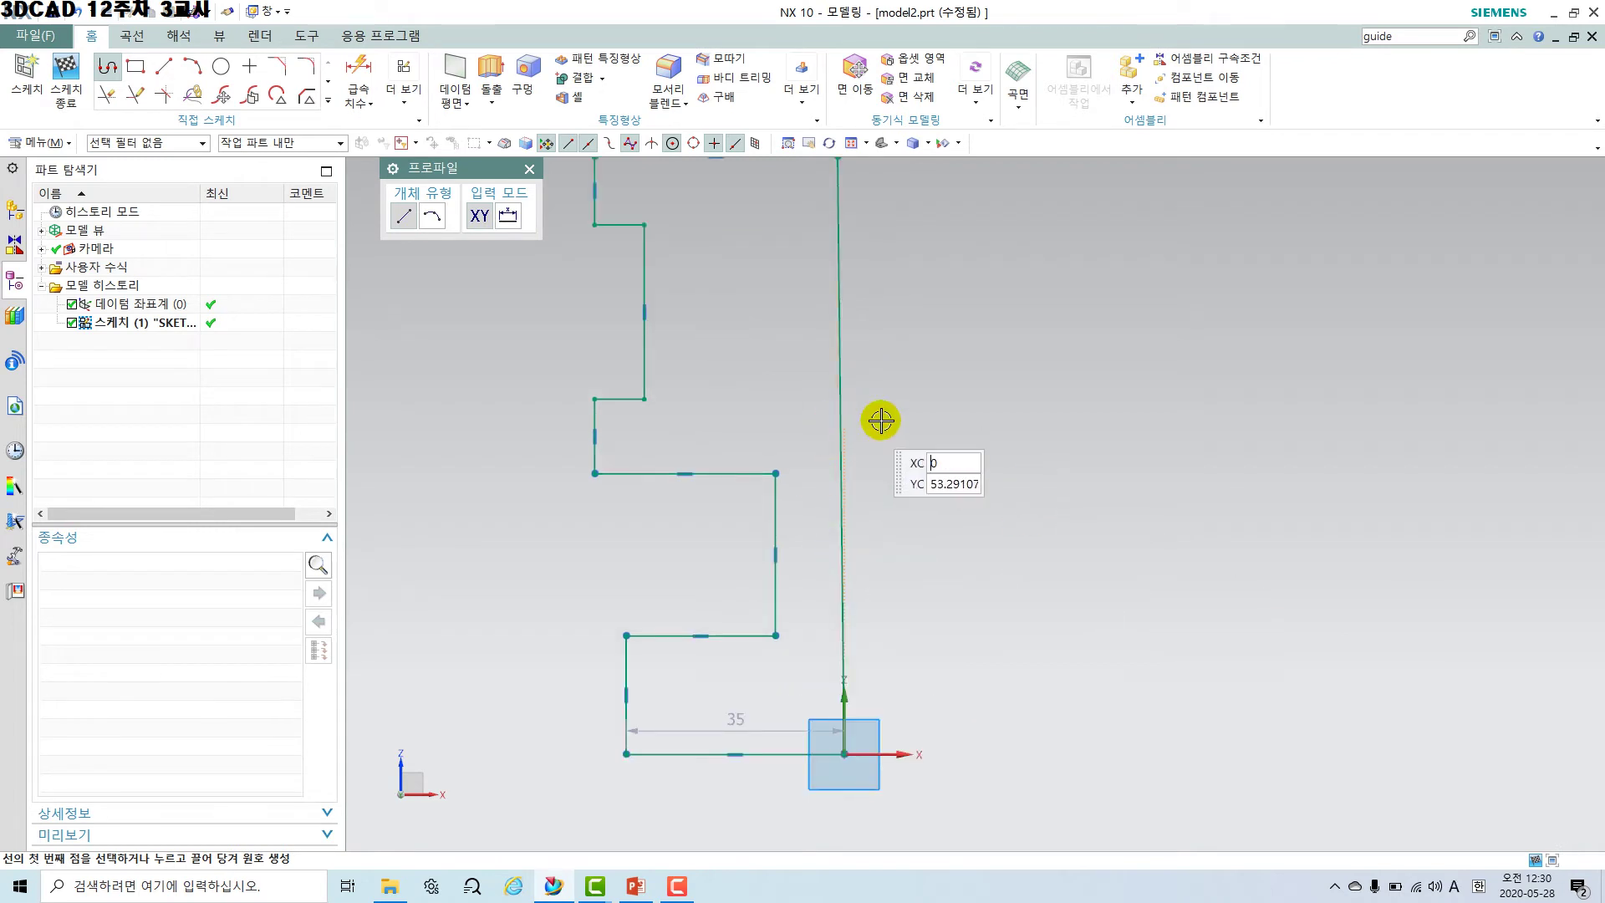
key("Escape")
left_click(845, 422)
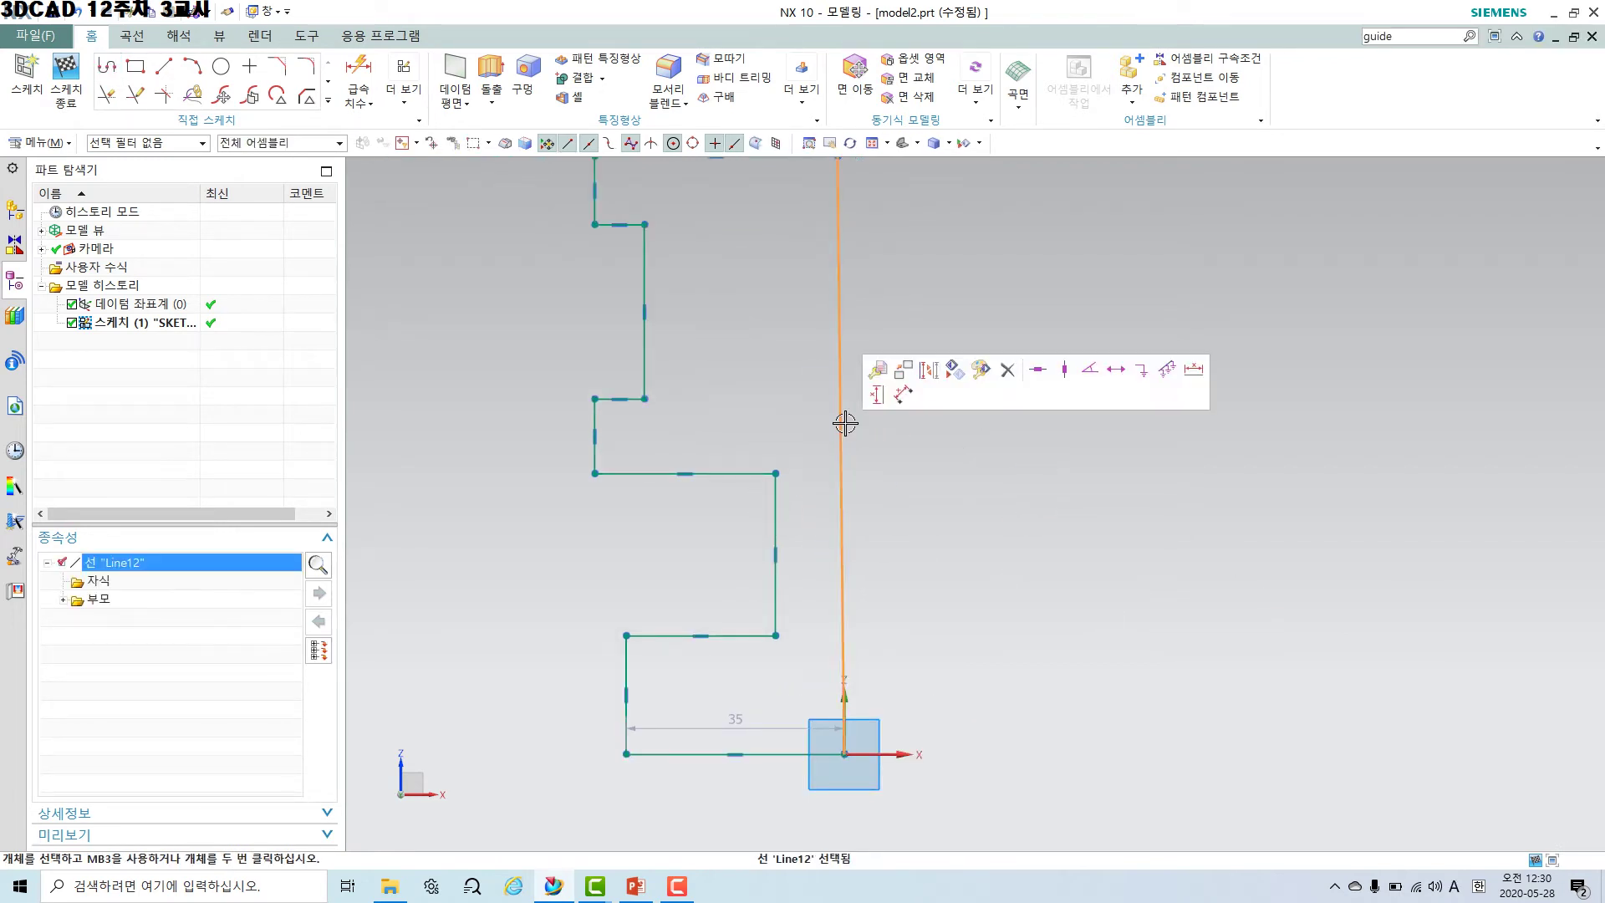
left_click(1065, 370)
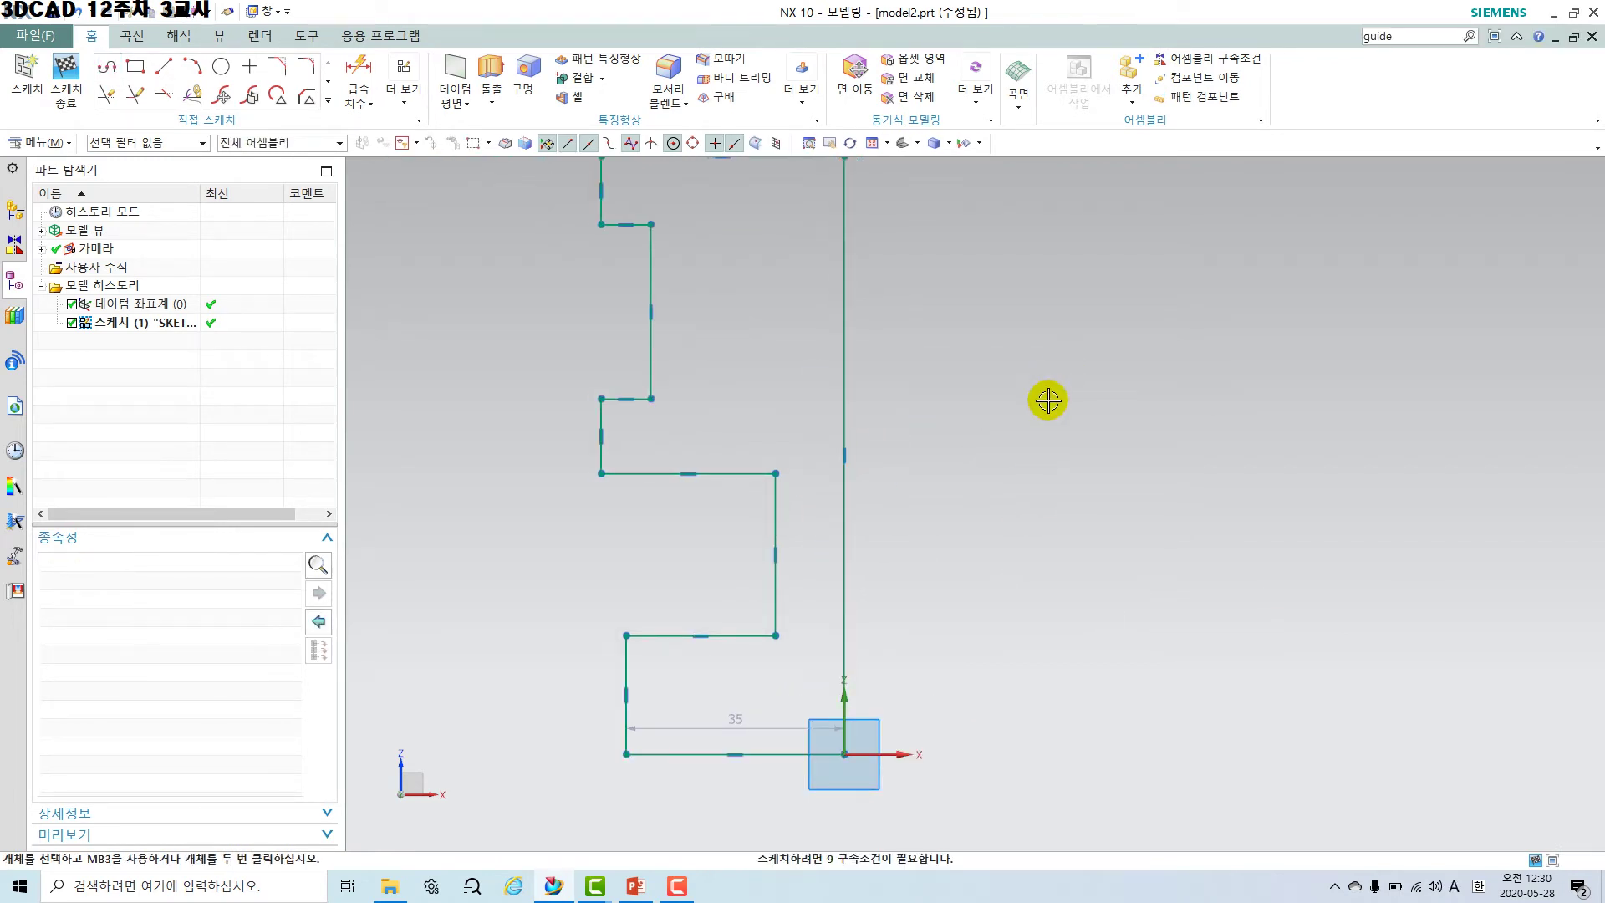
Add a rapid dimension of 9 mm between the lower groove's inner vertical line and the long centre line.
scroll(1048, 401, "down", 2)
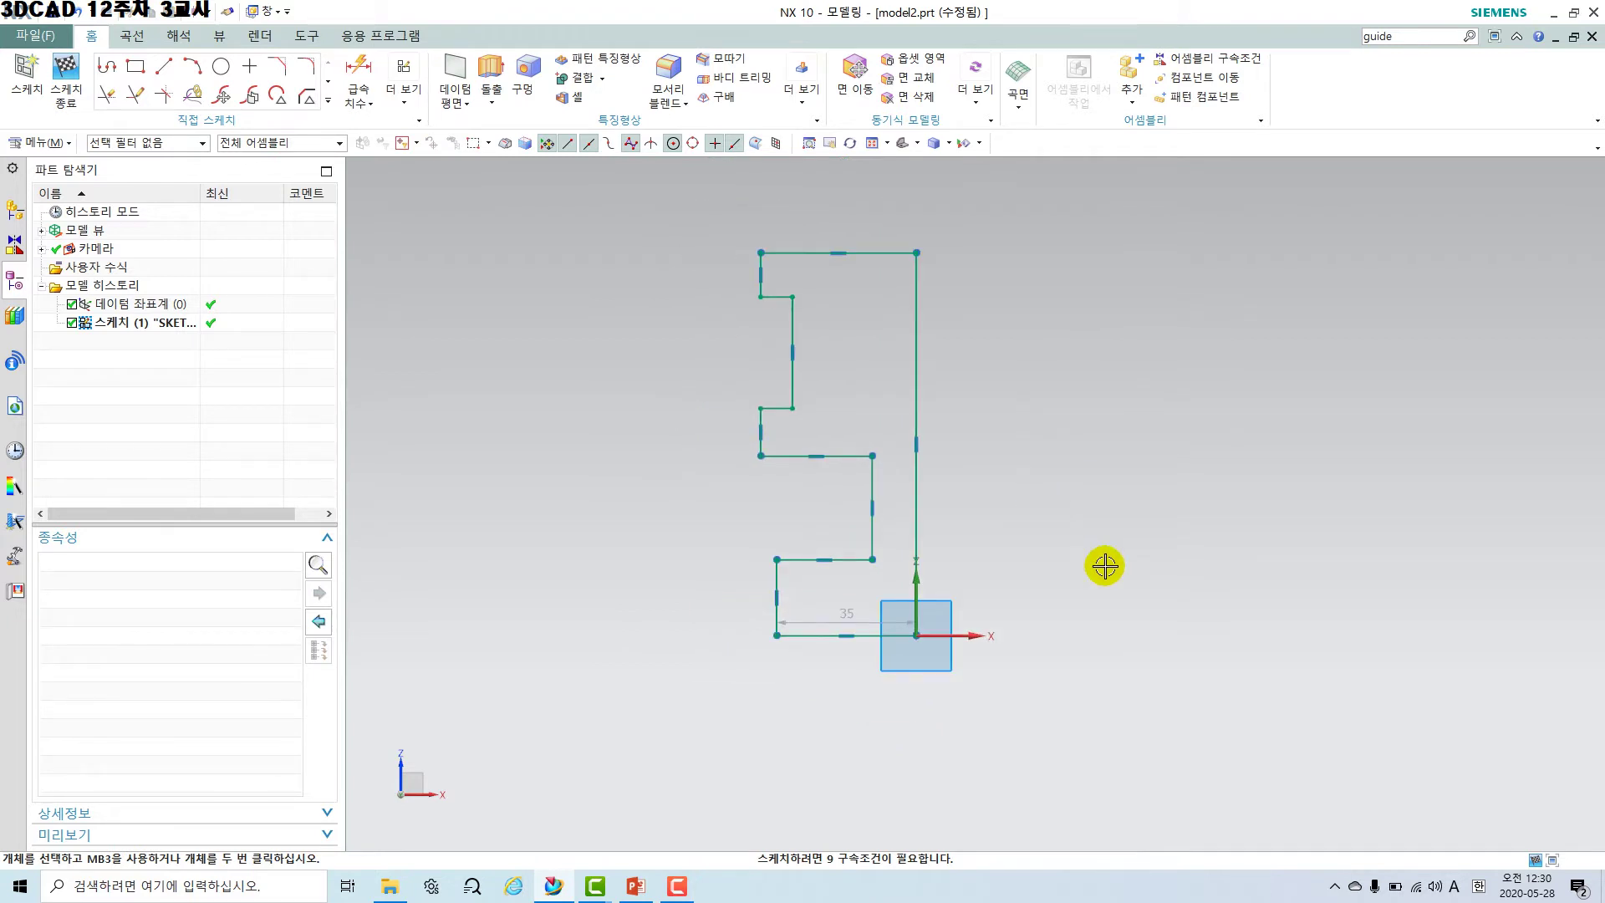
left_click(359, 67)
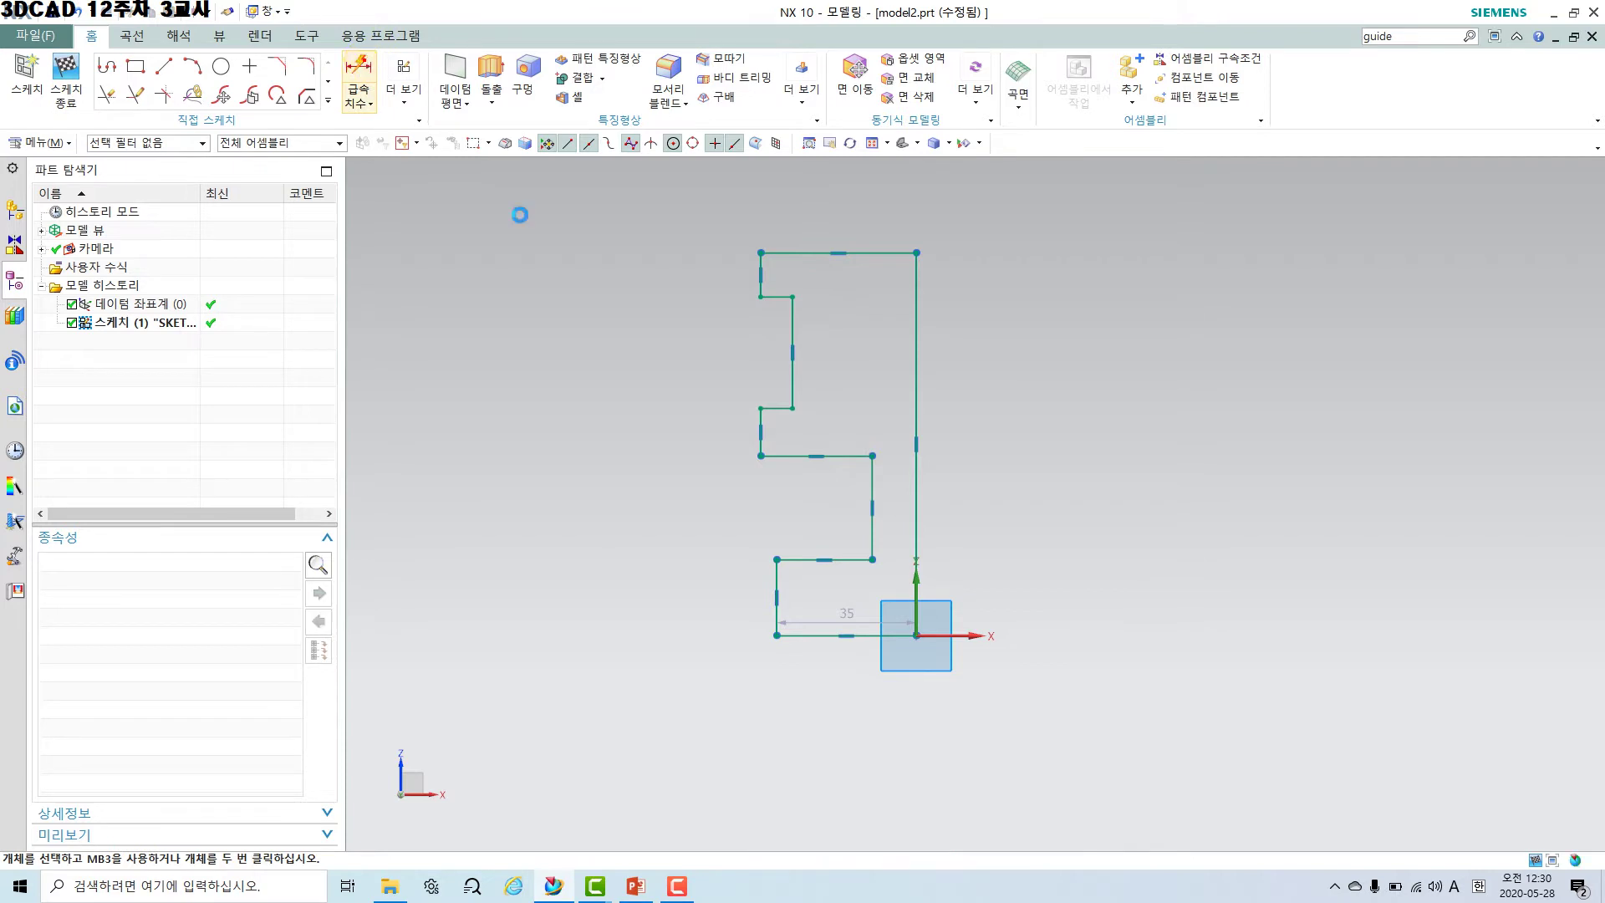
scroll(986, 557, "up", 1)
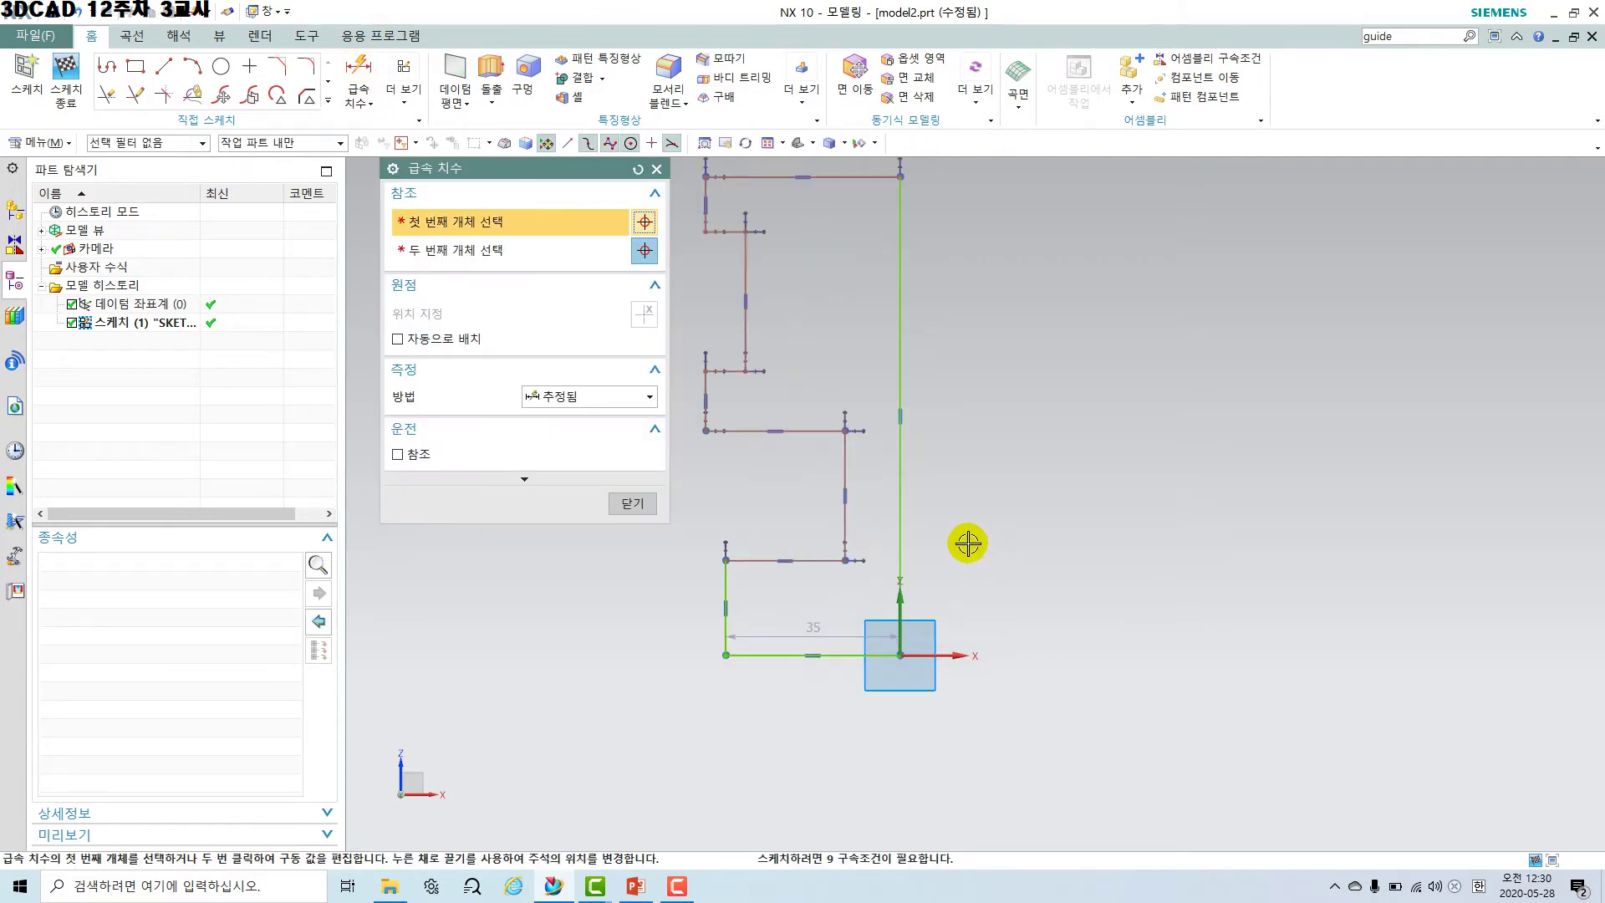
left_click(845, 468)
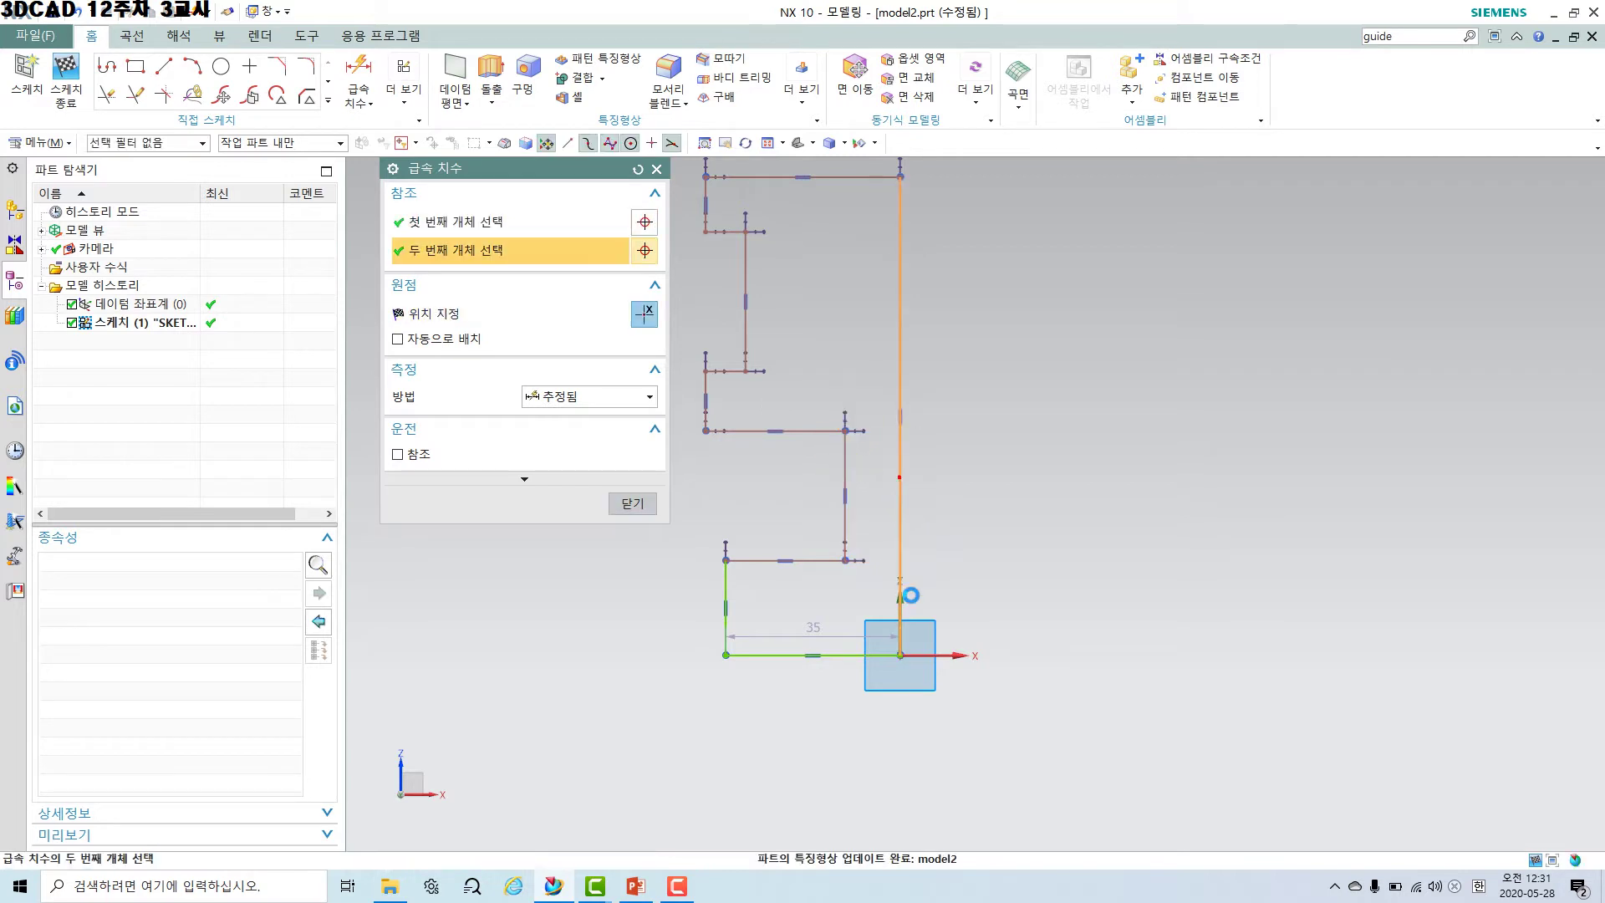
left_click(879, 700)
type("9")
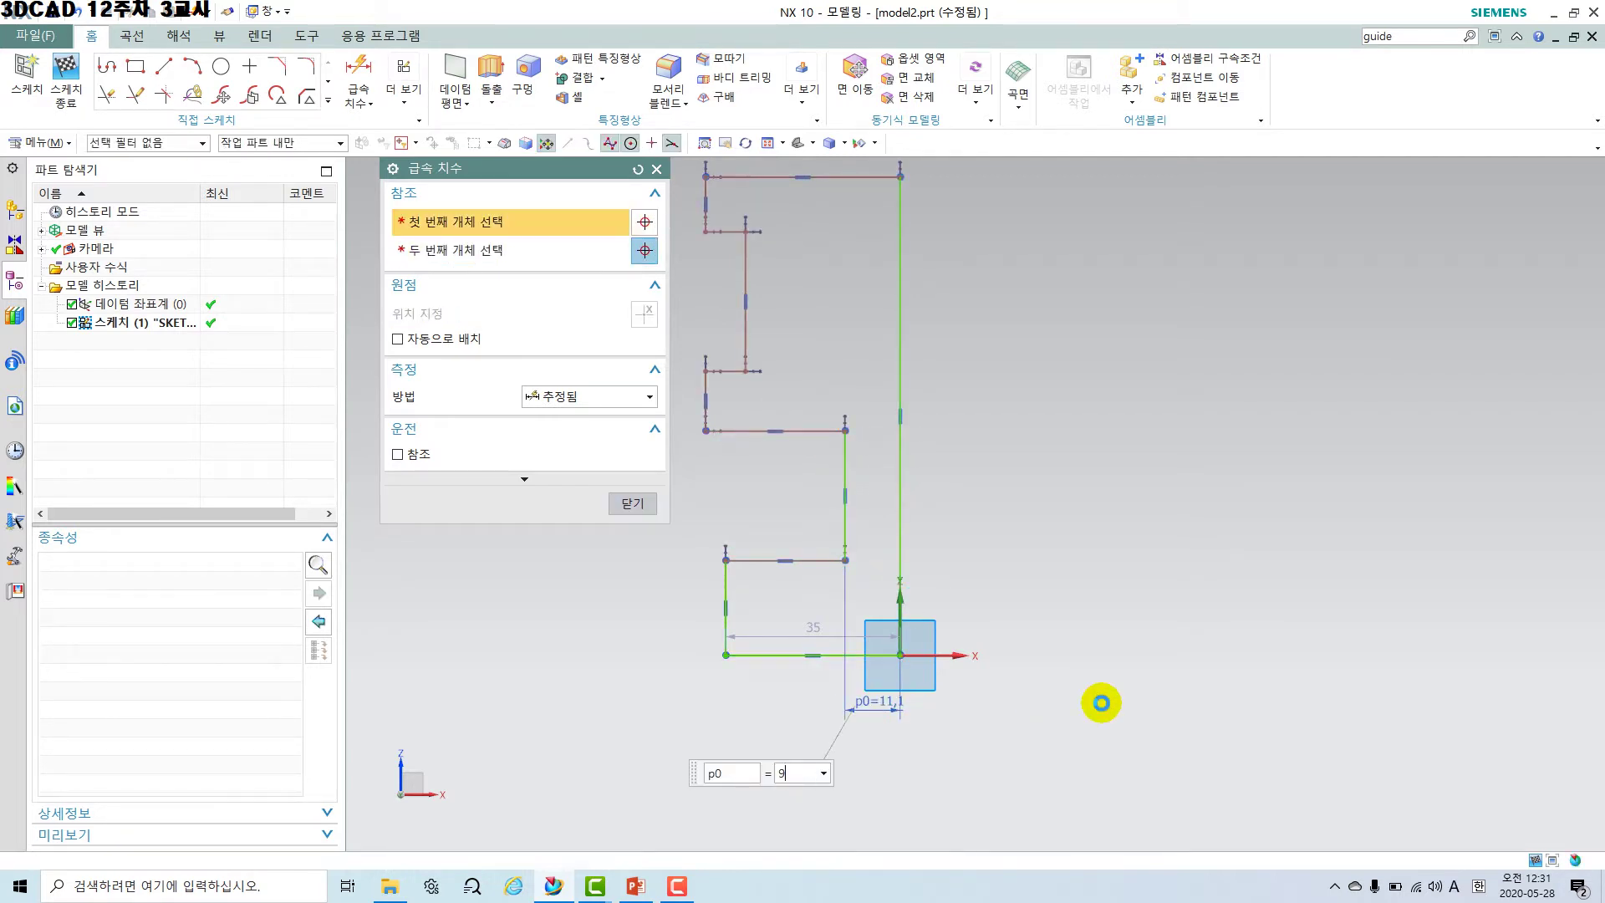
key("Return")
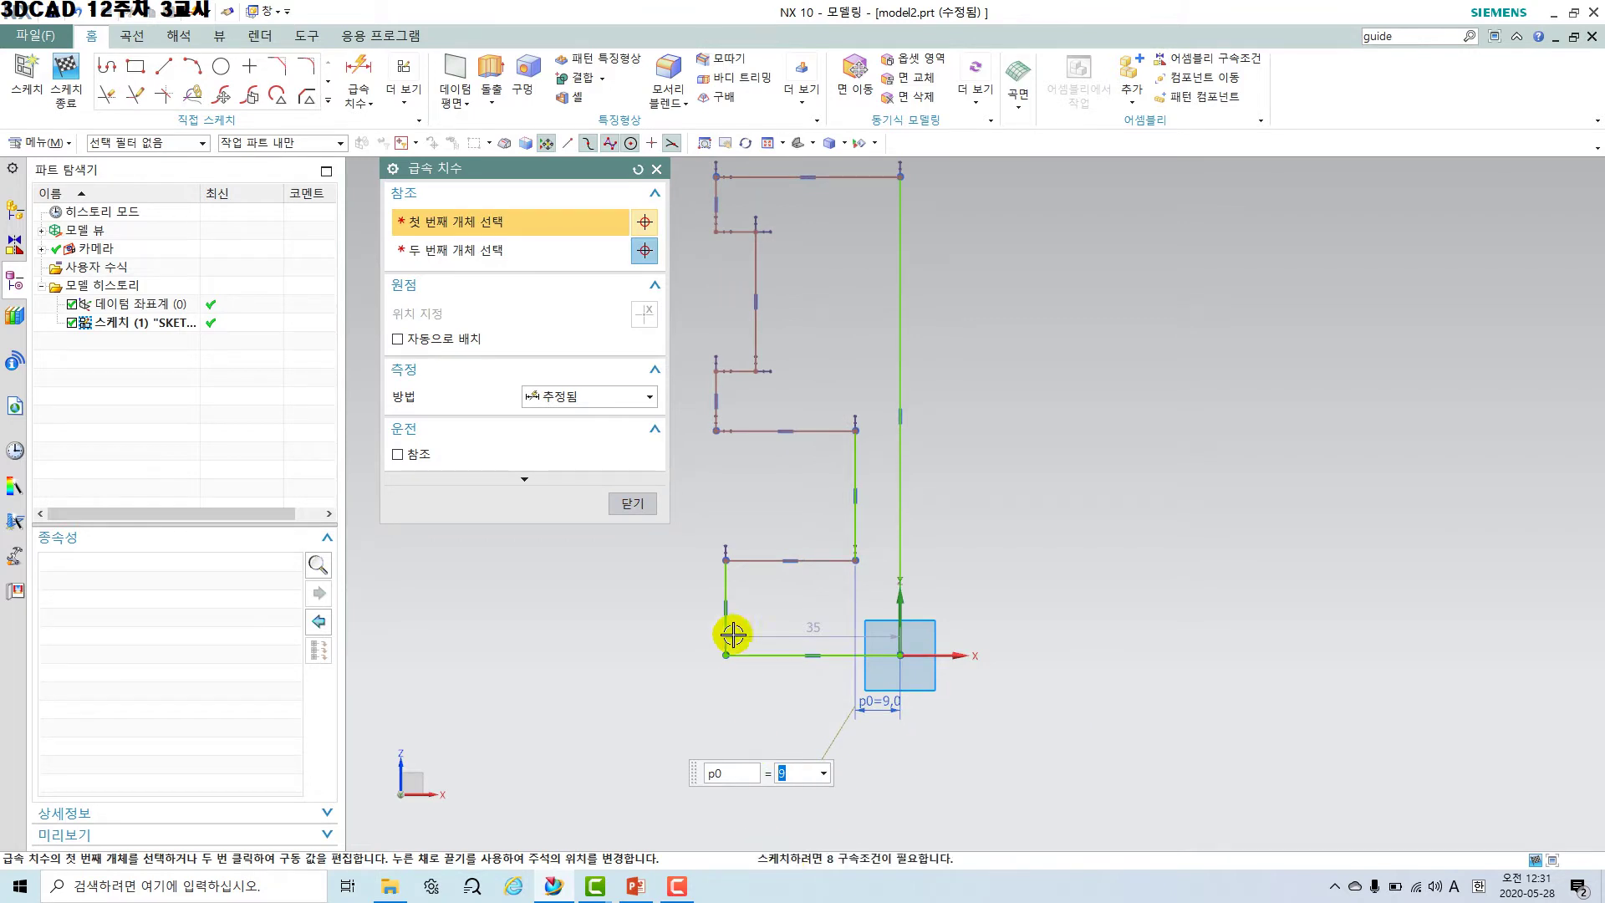
Dimension the lowest outer vertical line from the long centre line as 45/2 and finish dimensioning.
left_click(723, 580)
left_click(898, 537)
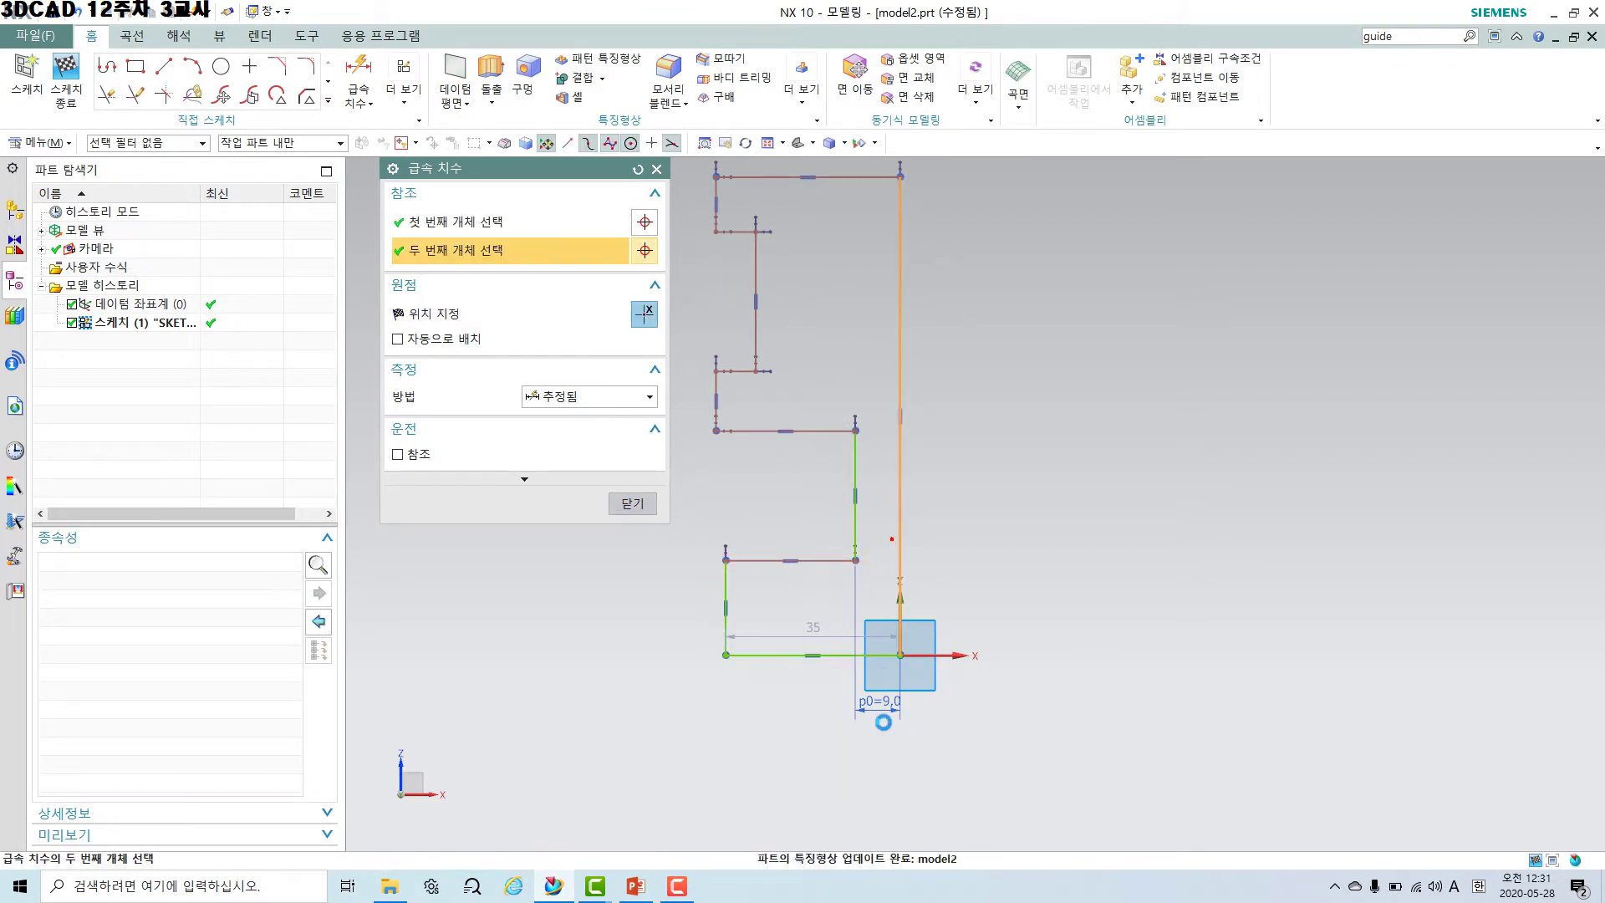
left_click(867, 762)
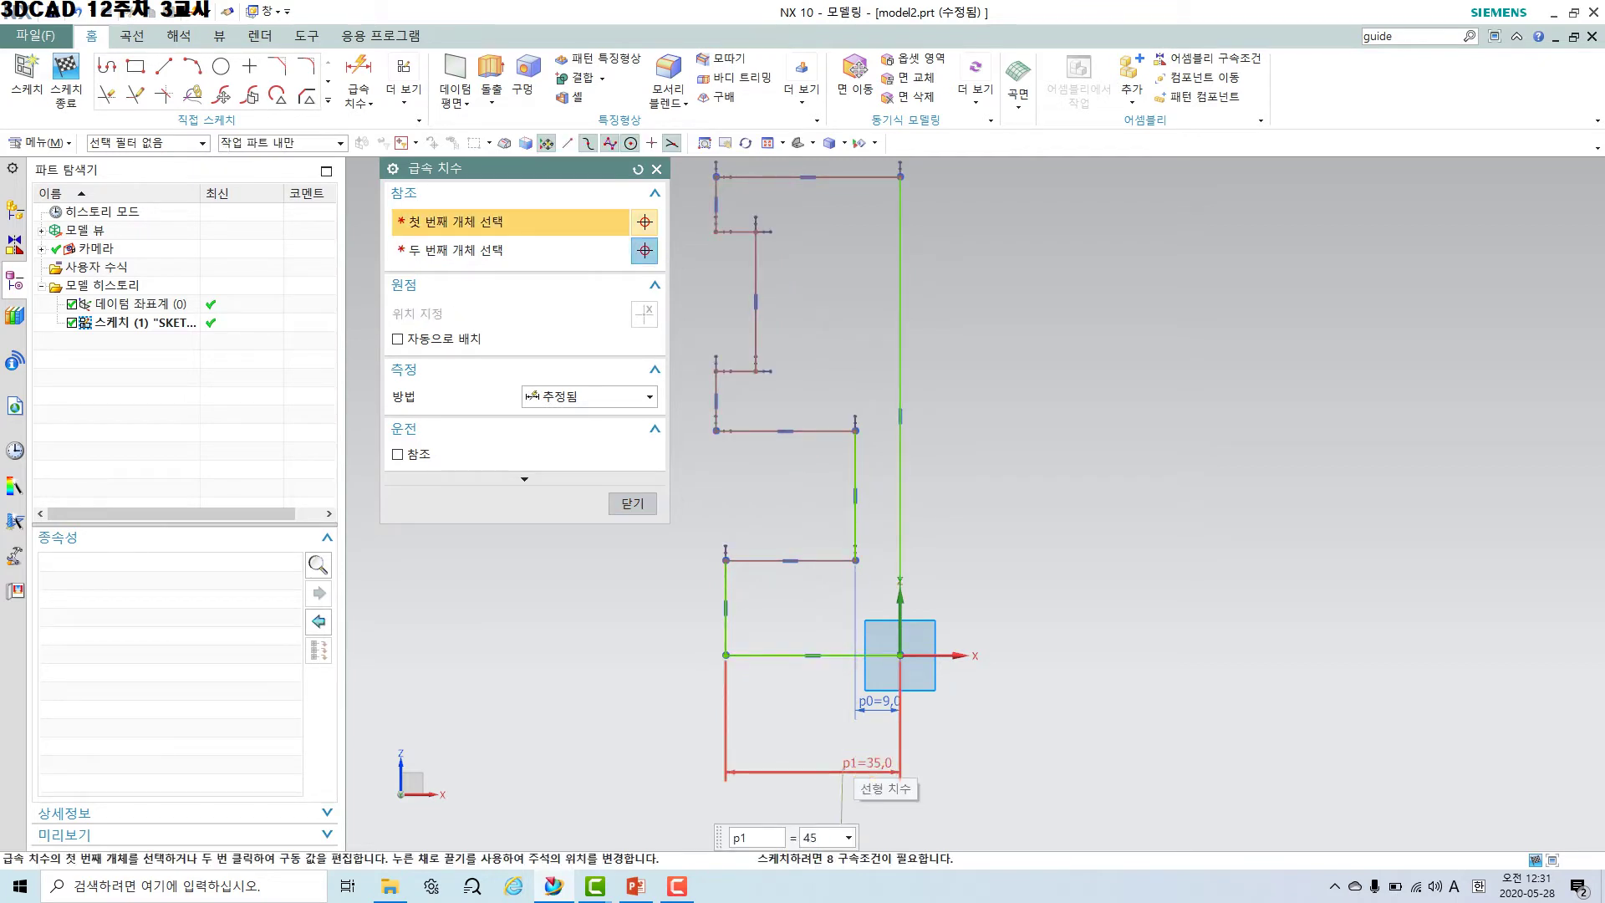
type("45/2")
key("Return")
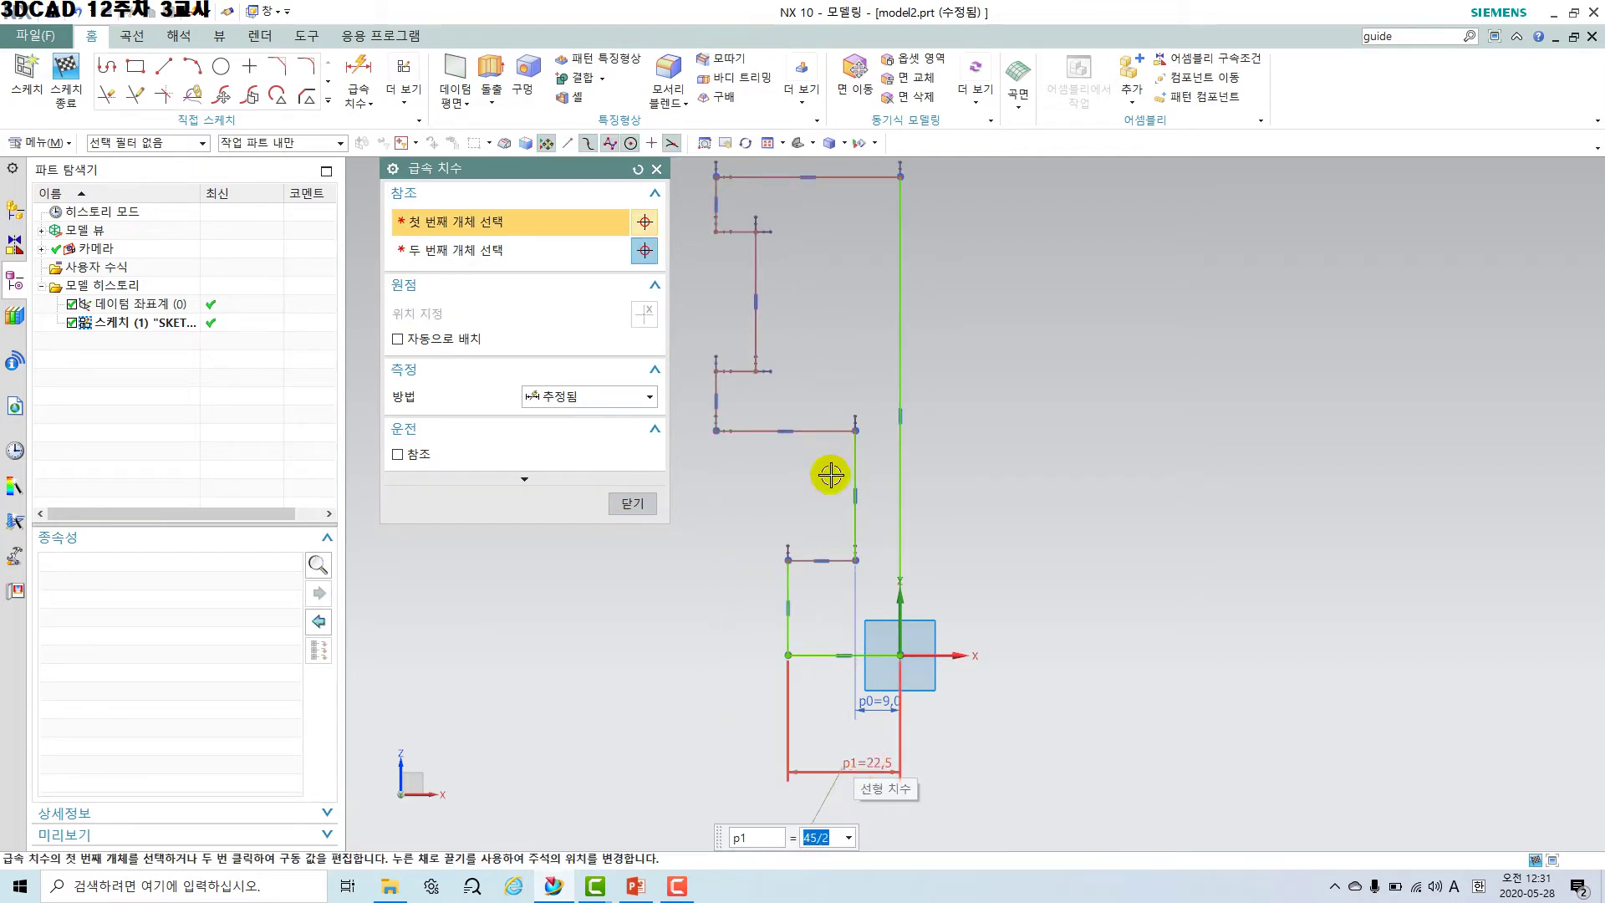
left_click(655, 502)
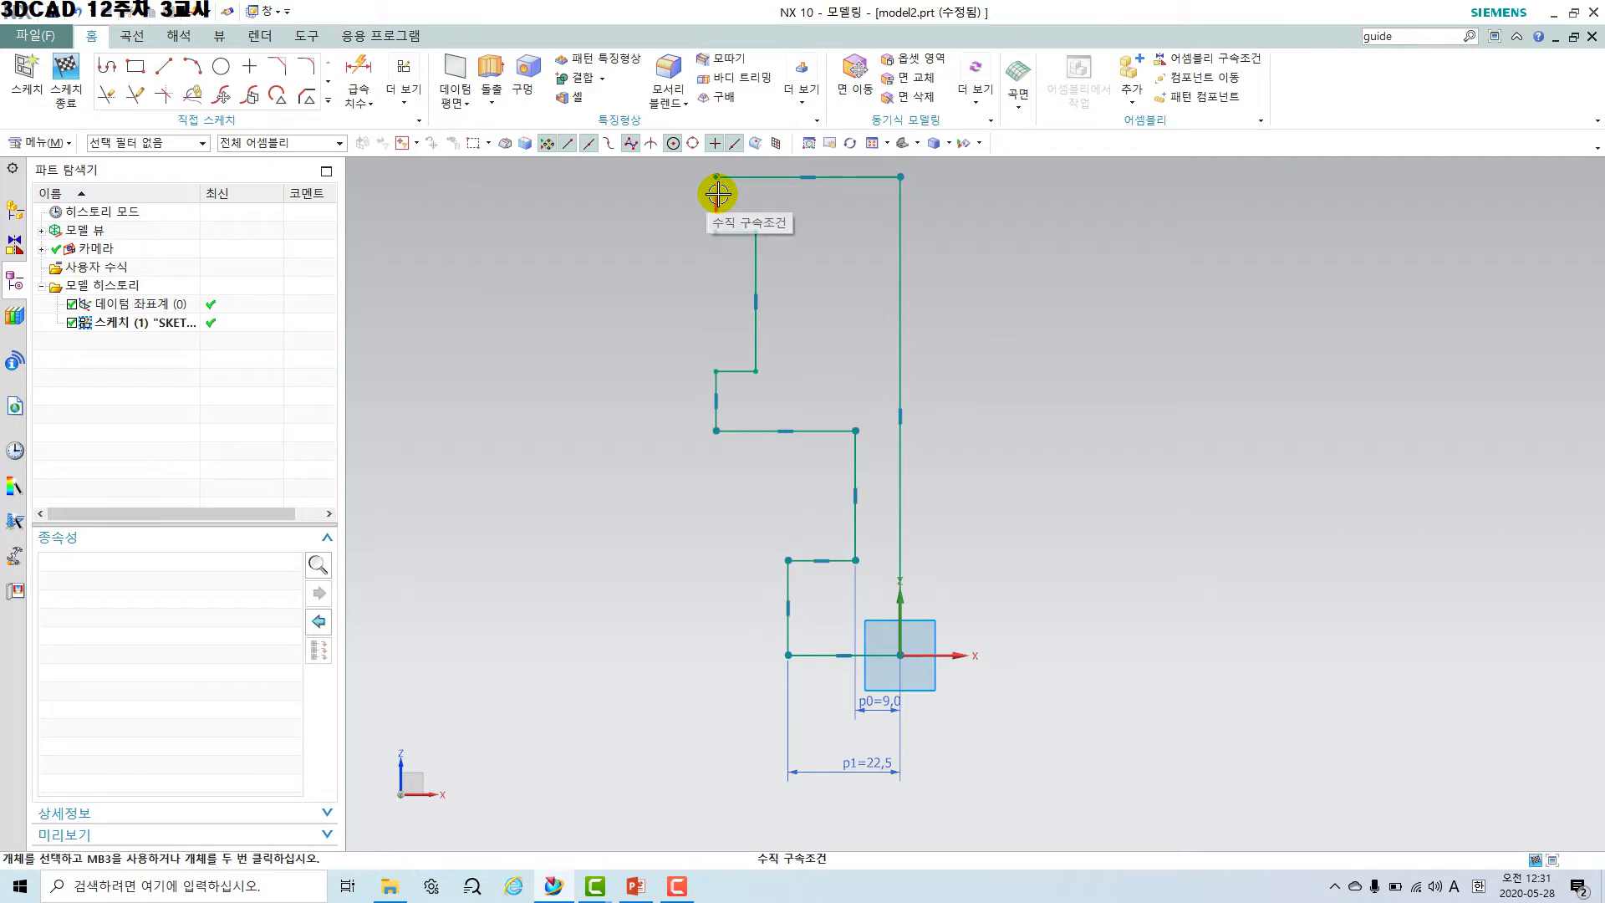
Start Geometric Constraints, acknowledge its introductory message and choose the Collinear constraint type.
left_click(404, 107)
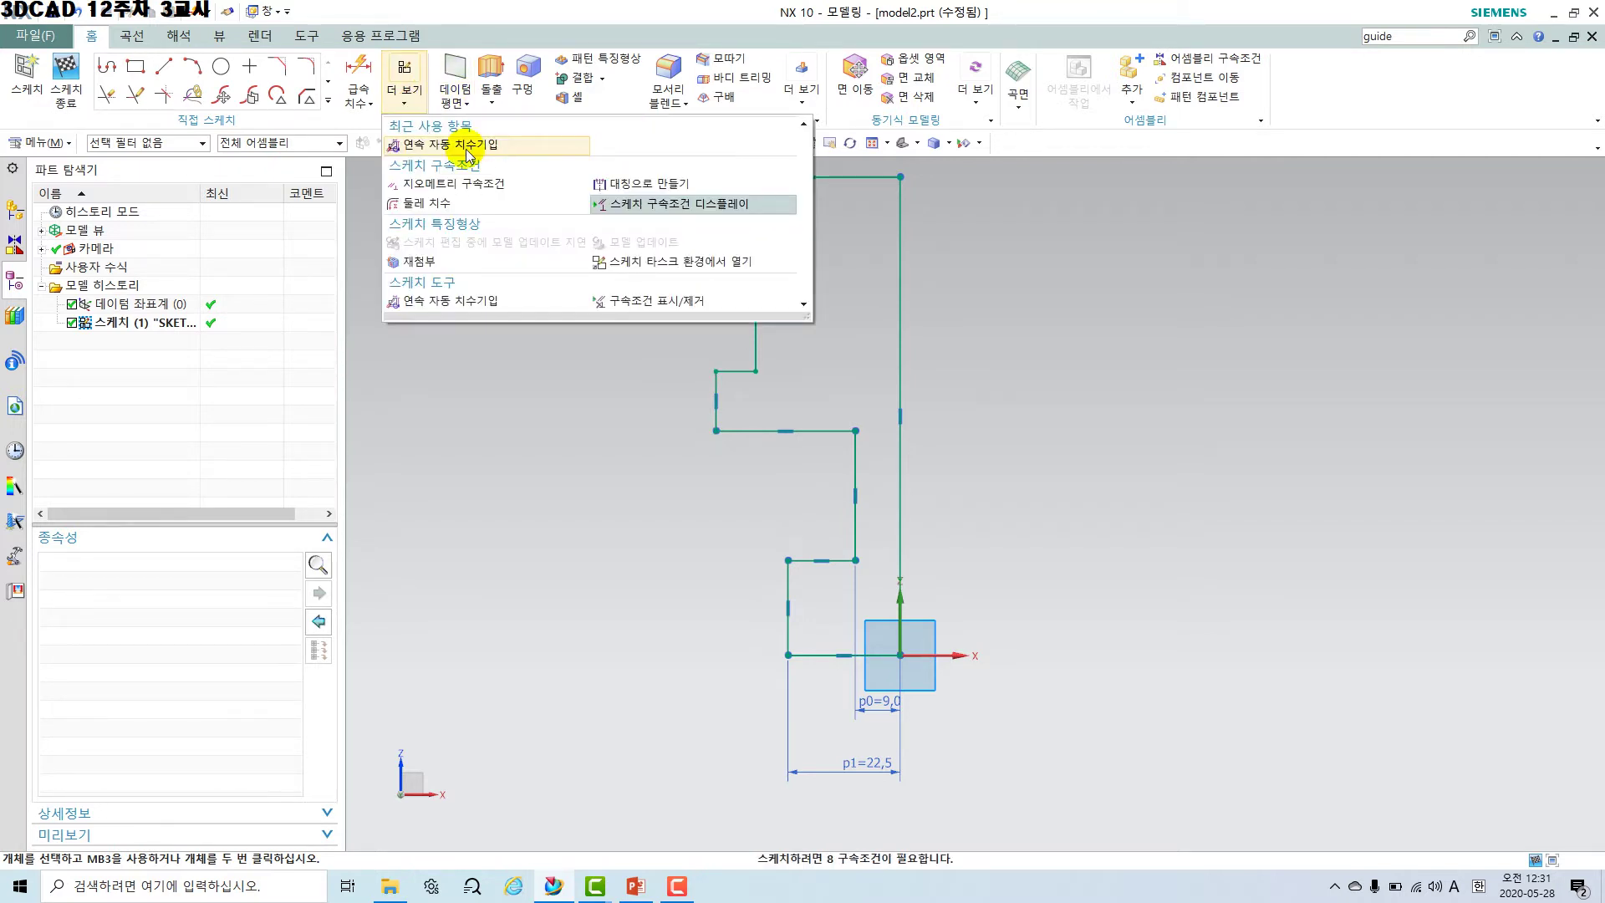
left_click(580, 357)
left_click(405, 107)
left_click(481, 181)
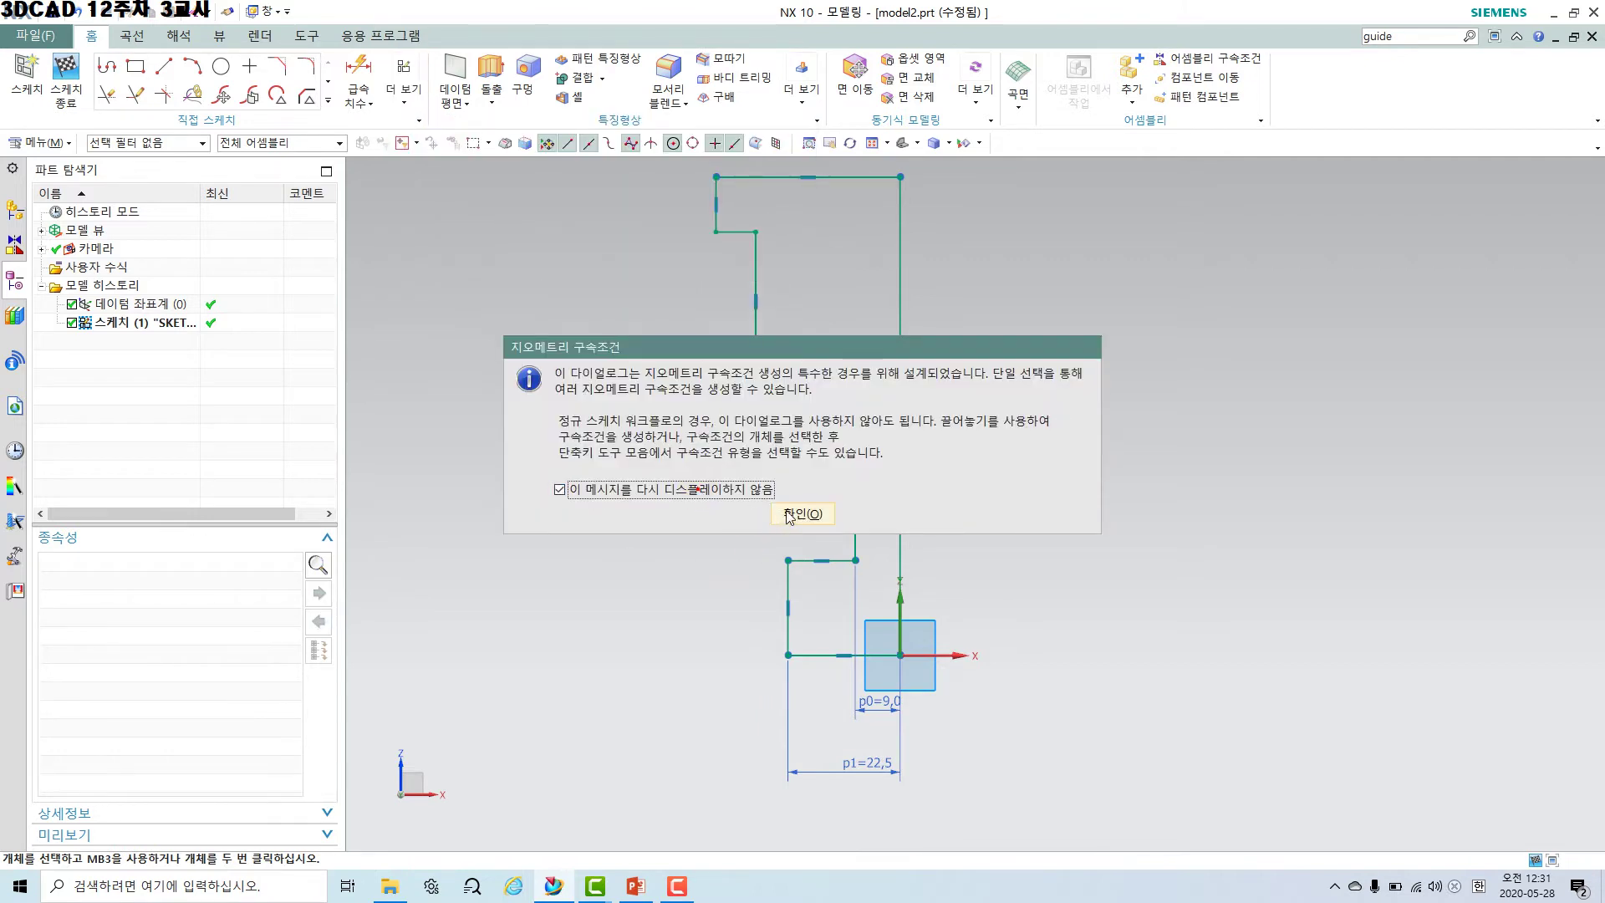
left_click(789, 515)
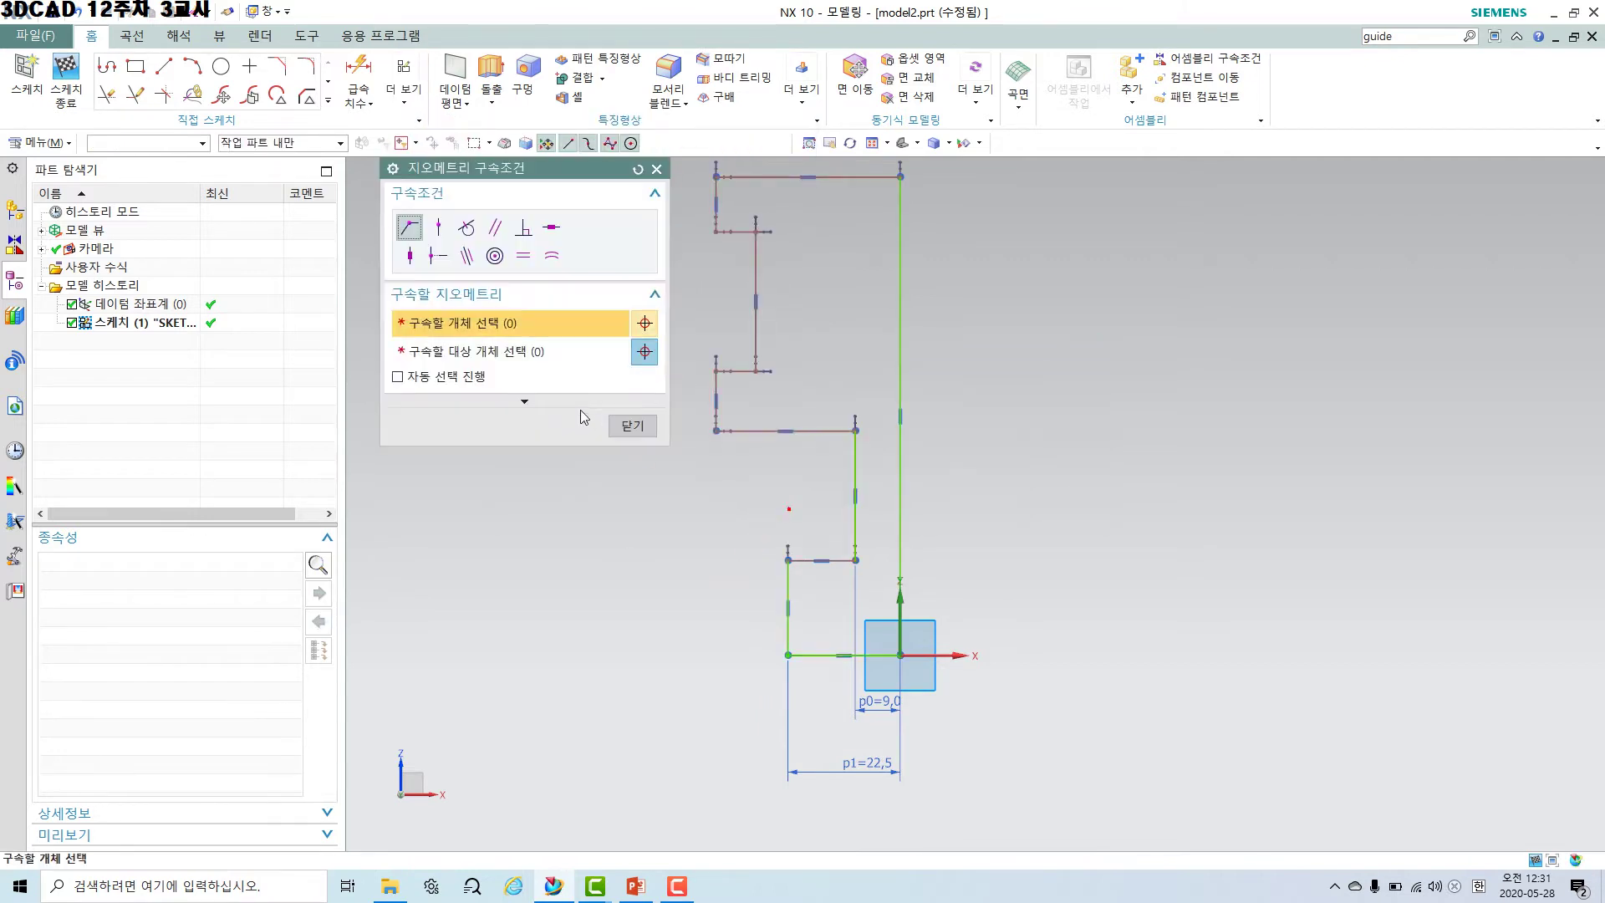
left_click(464, 255)
left_click(788, 588)
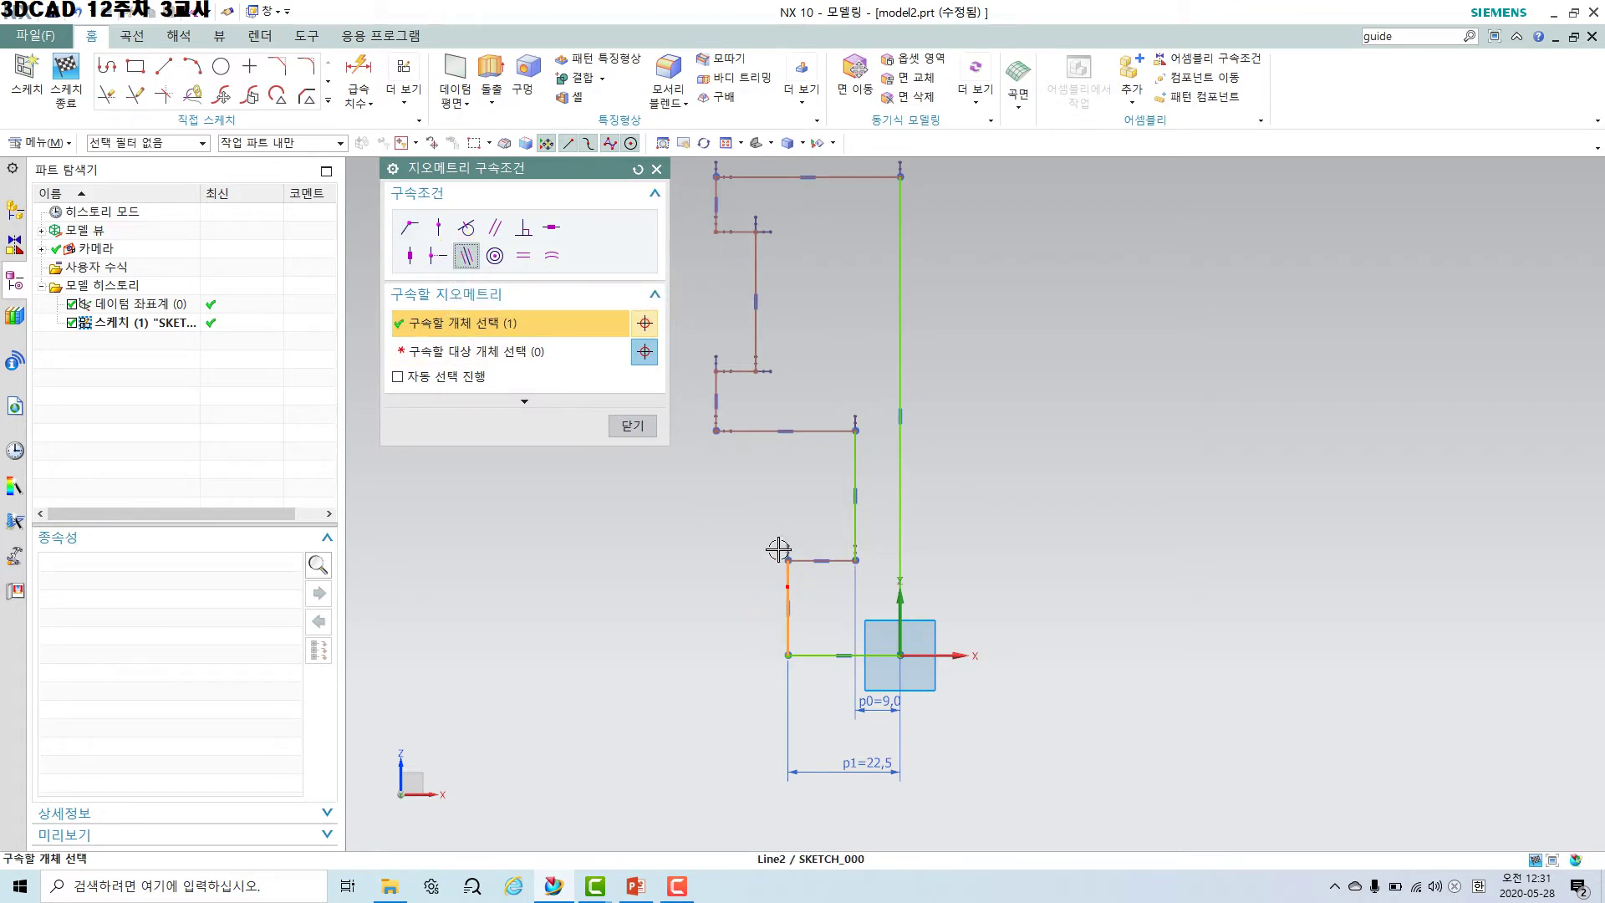
left_click(714, 389)
left_click(792, 657)
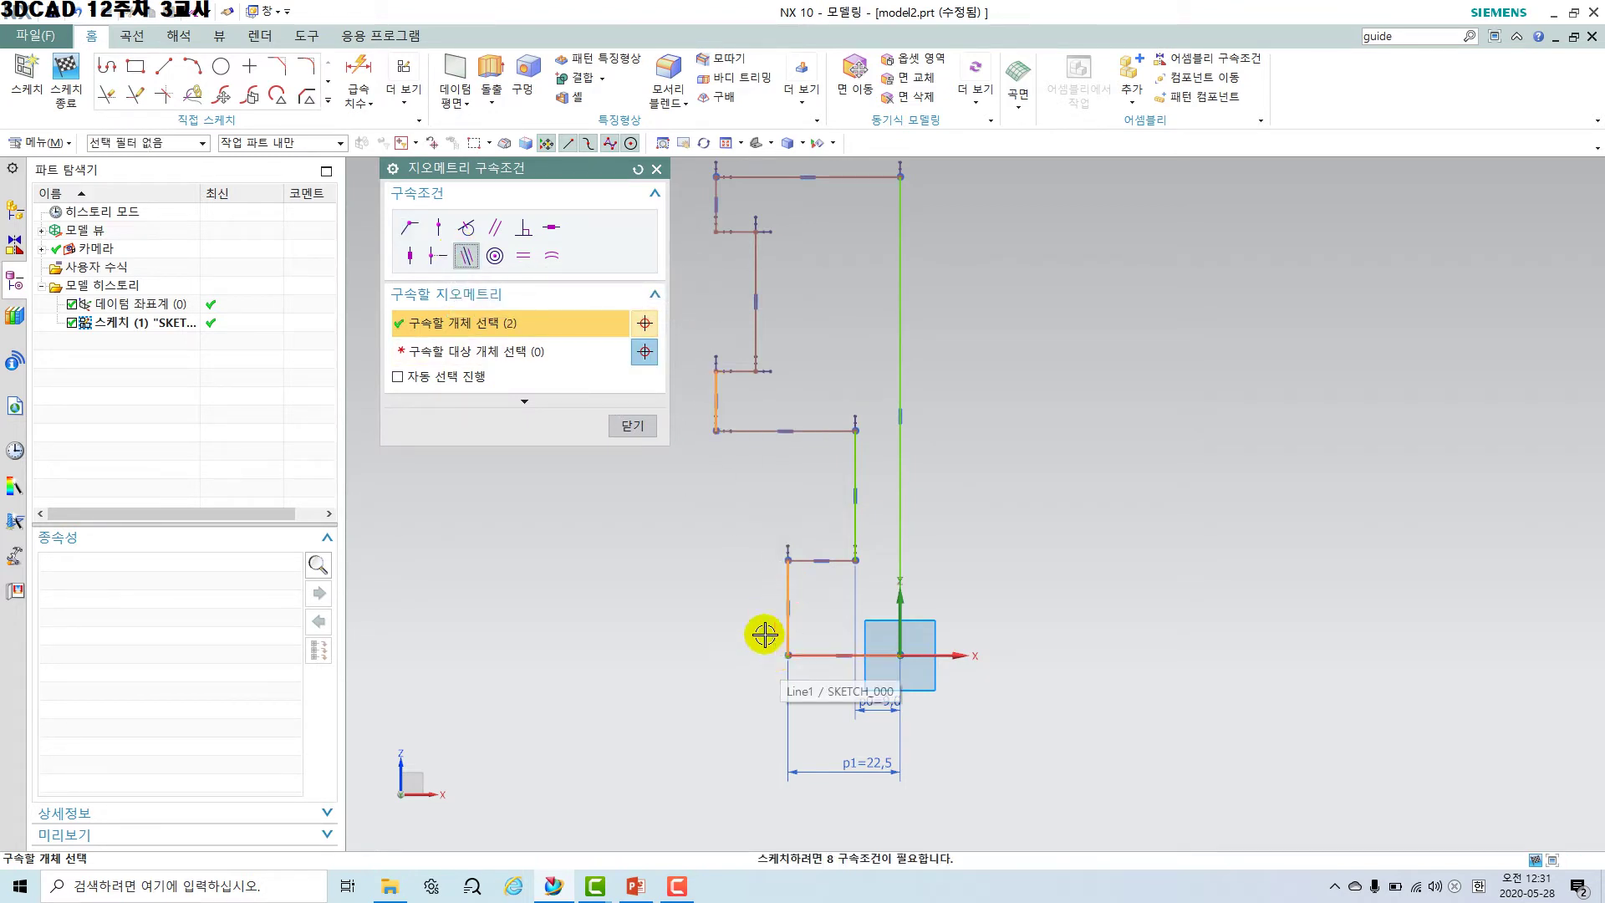
left_click(631, 428)
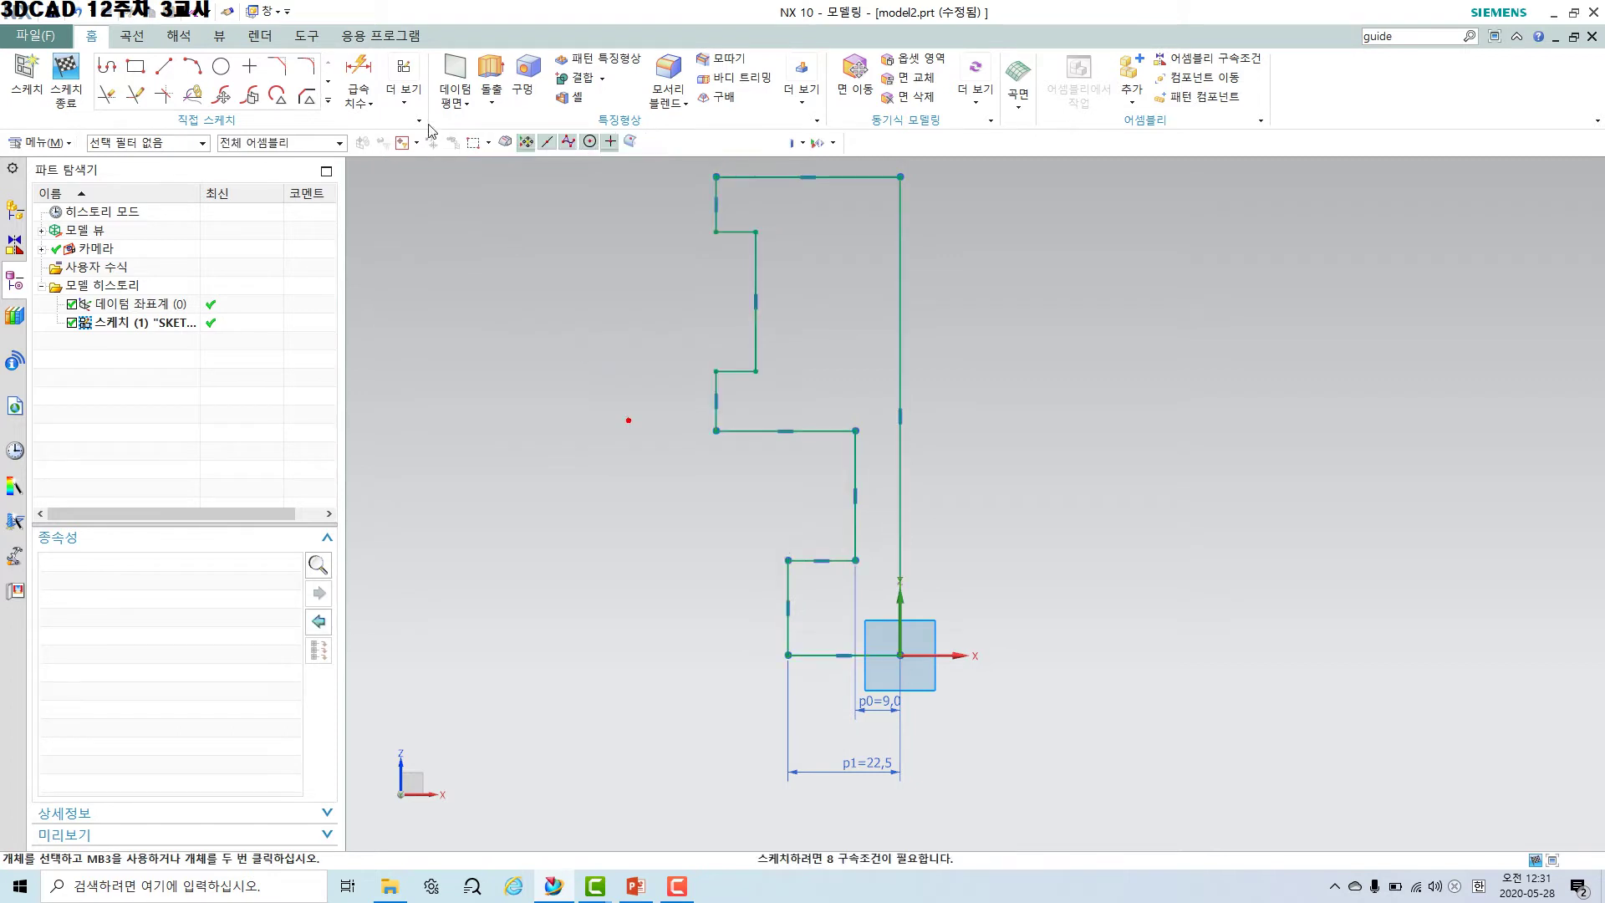
With automatic selection progression enabled, make the middle and top outer vertical lines collinear with the lowest outer vertical line.
left_click(405, 90)
left_click(479, 185)
left_click(447, 378)
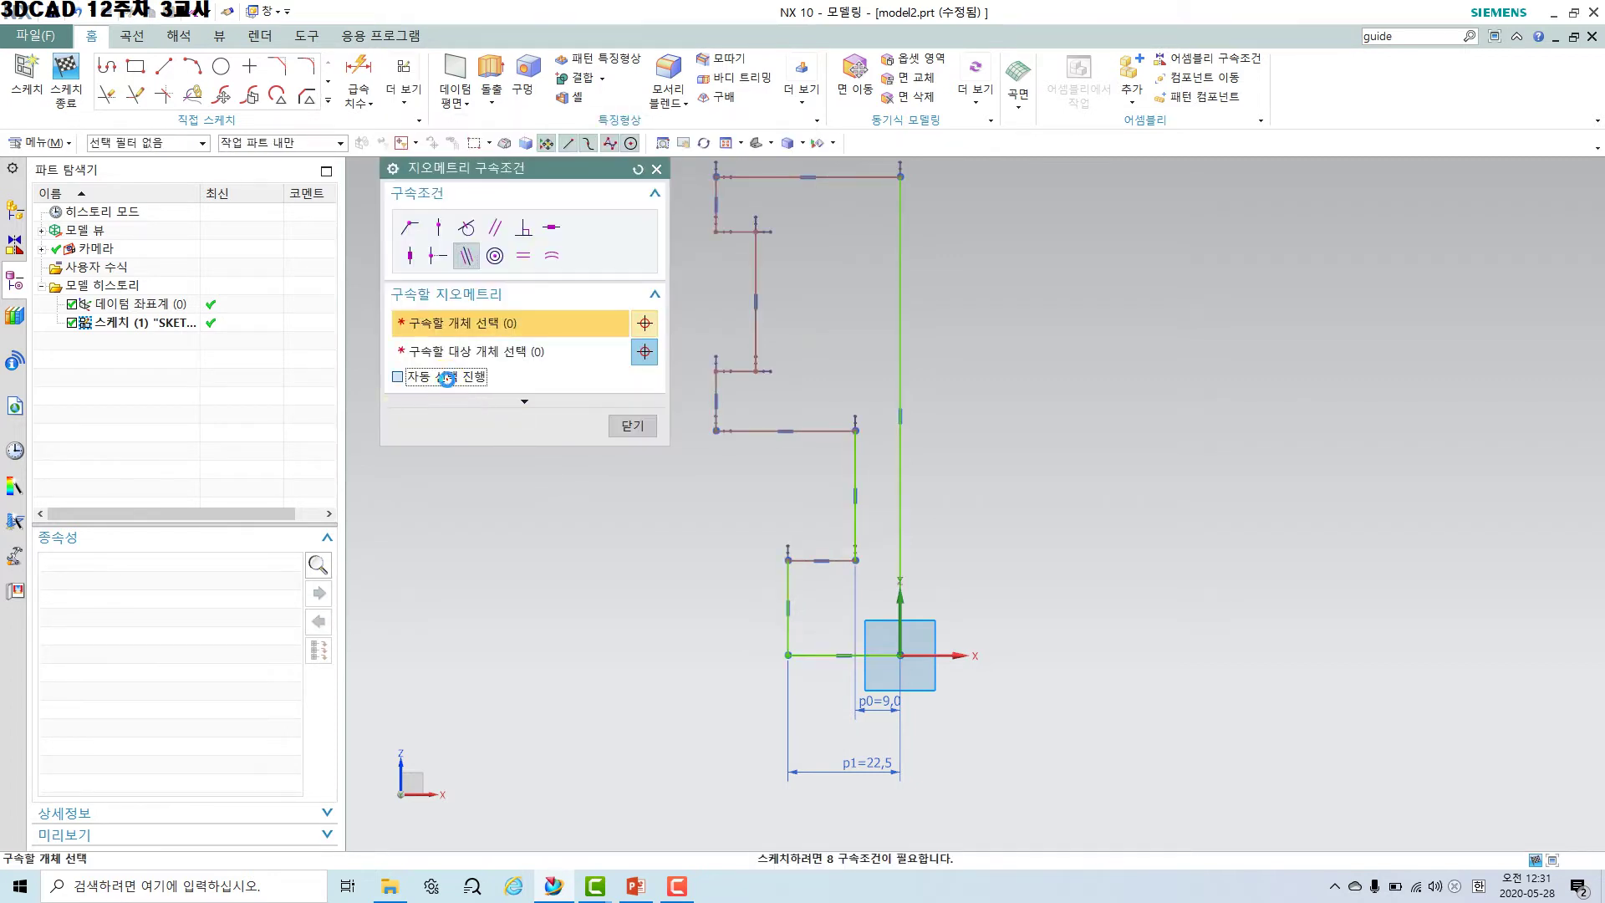
left_click(786, 578)
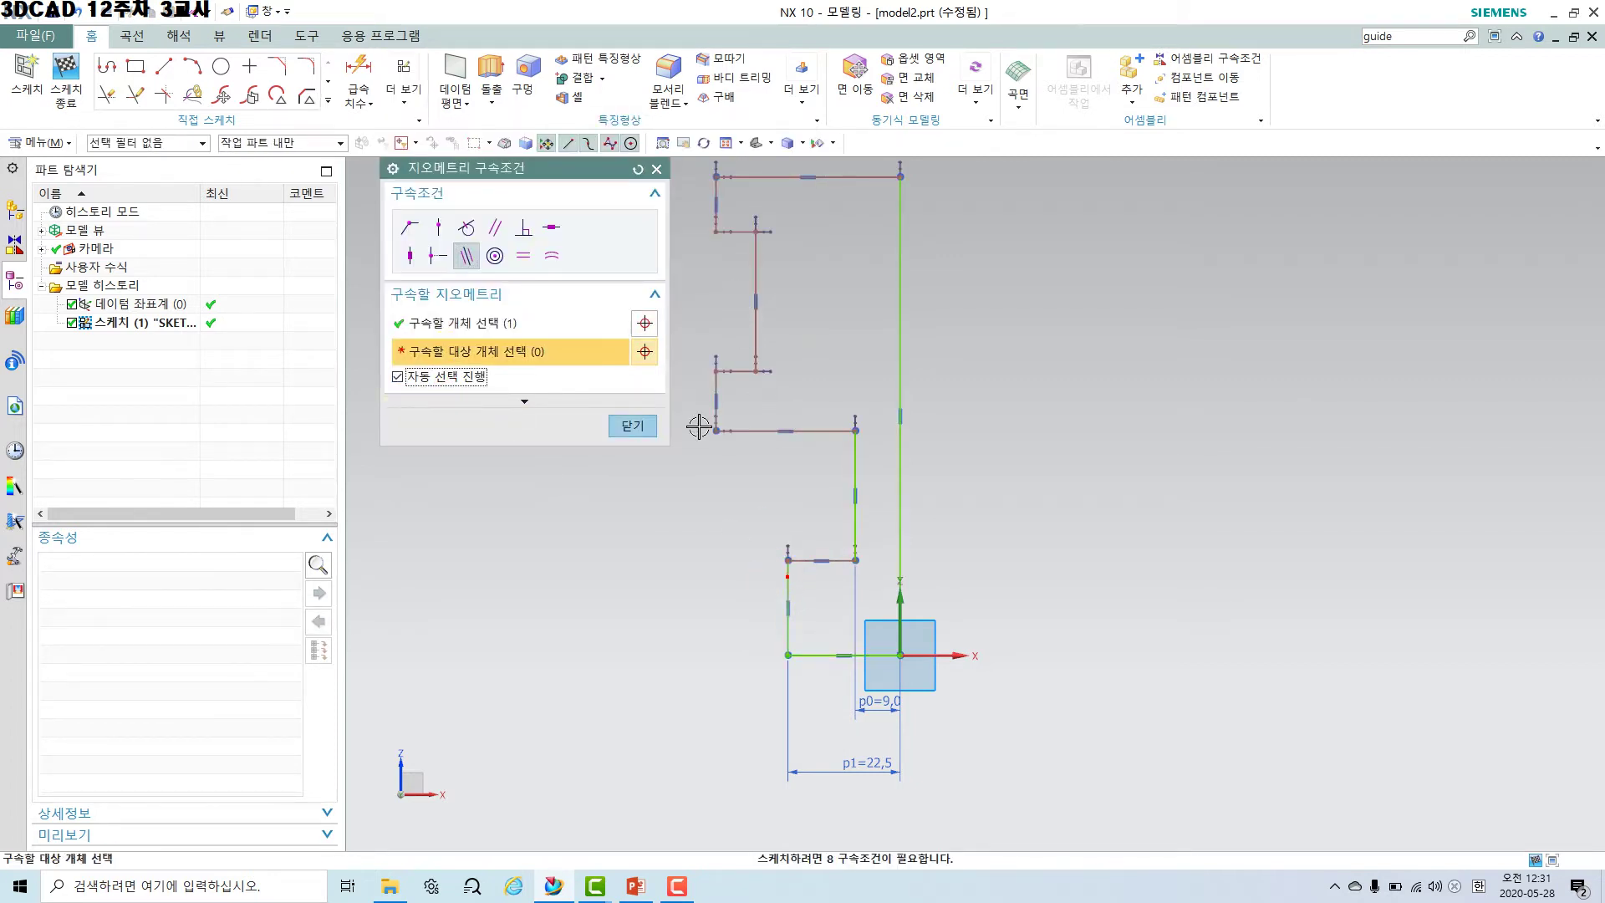
left_click(706, 387)
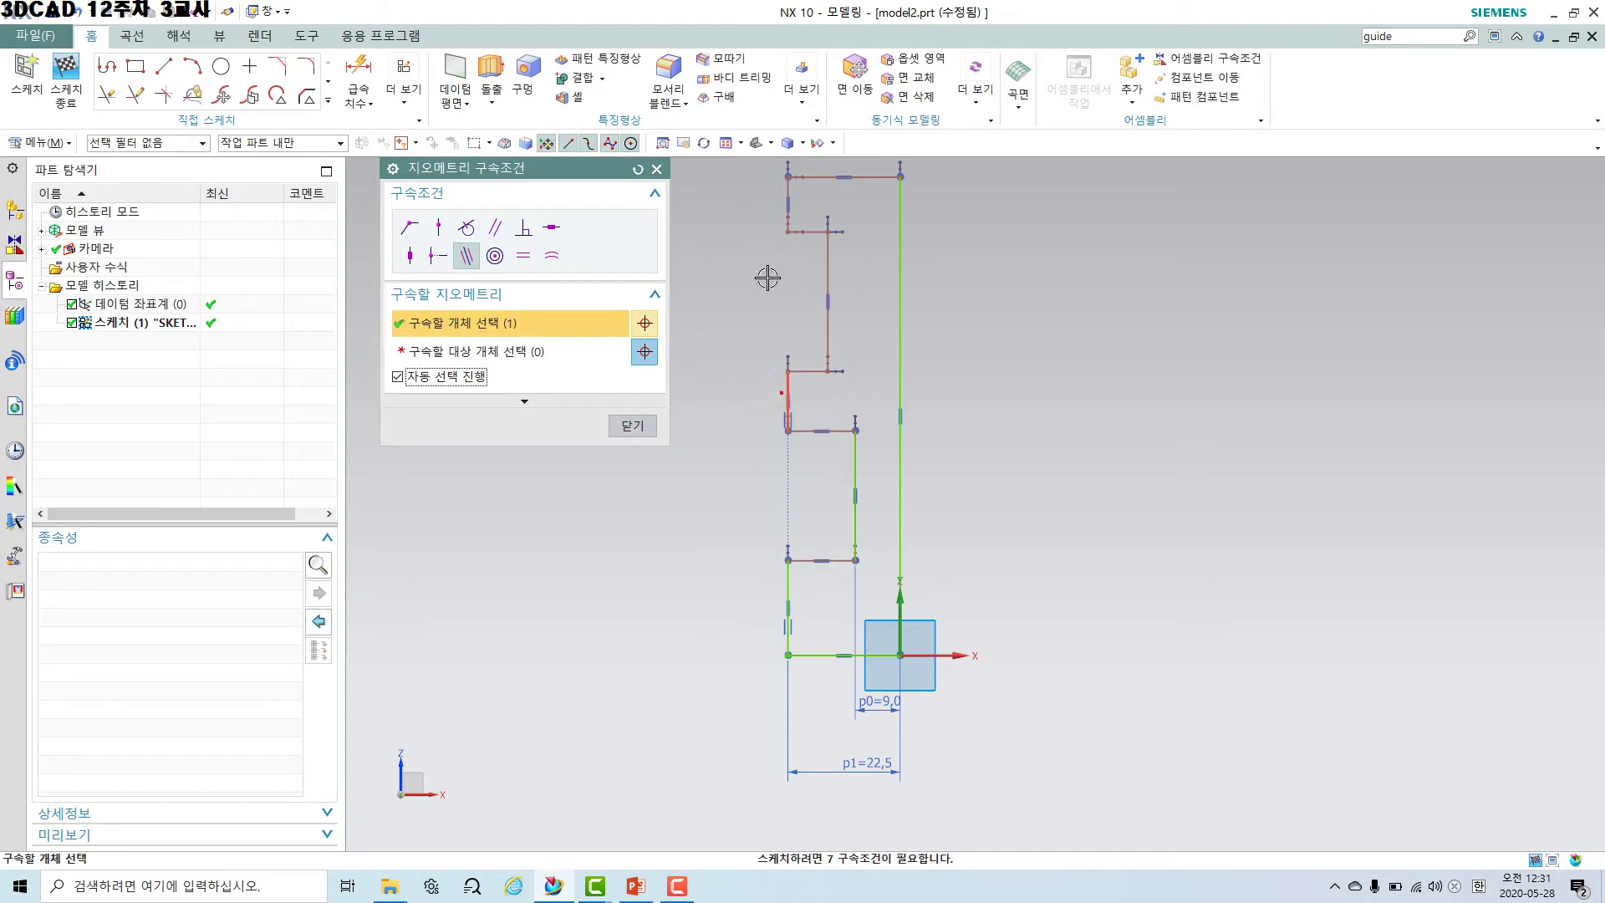
left_click(788, 197)
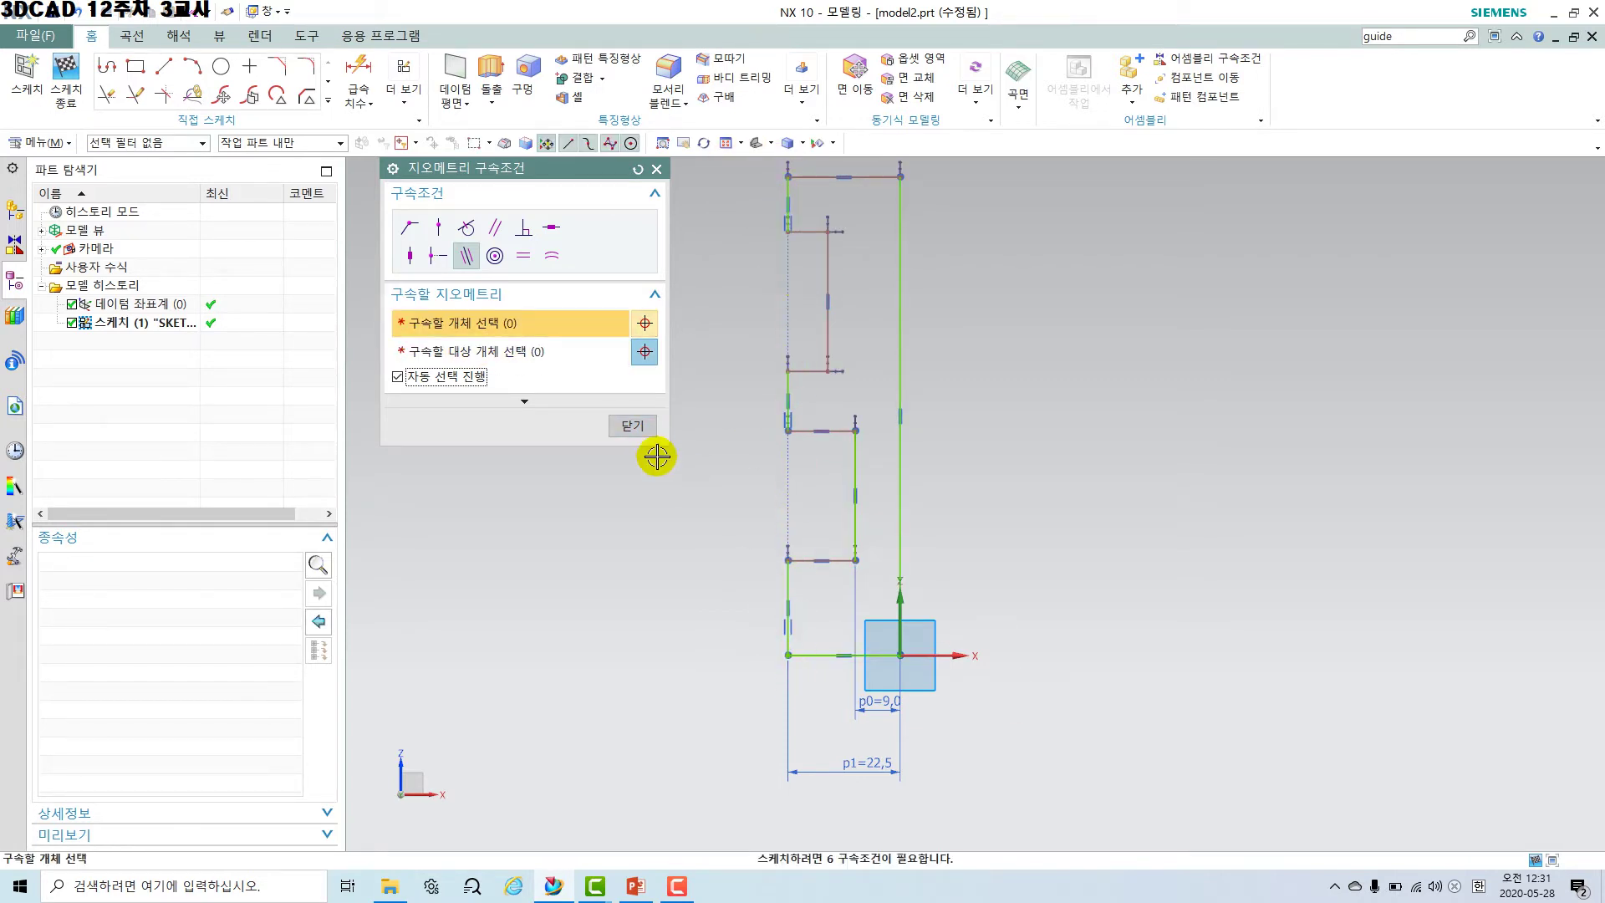
left_click(632, 424)
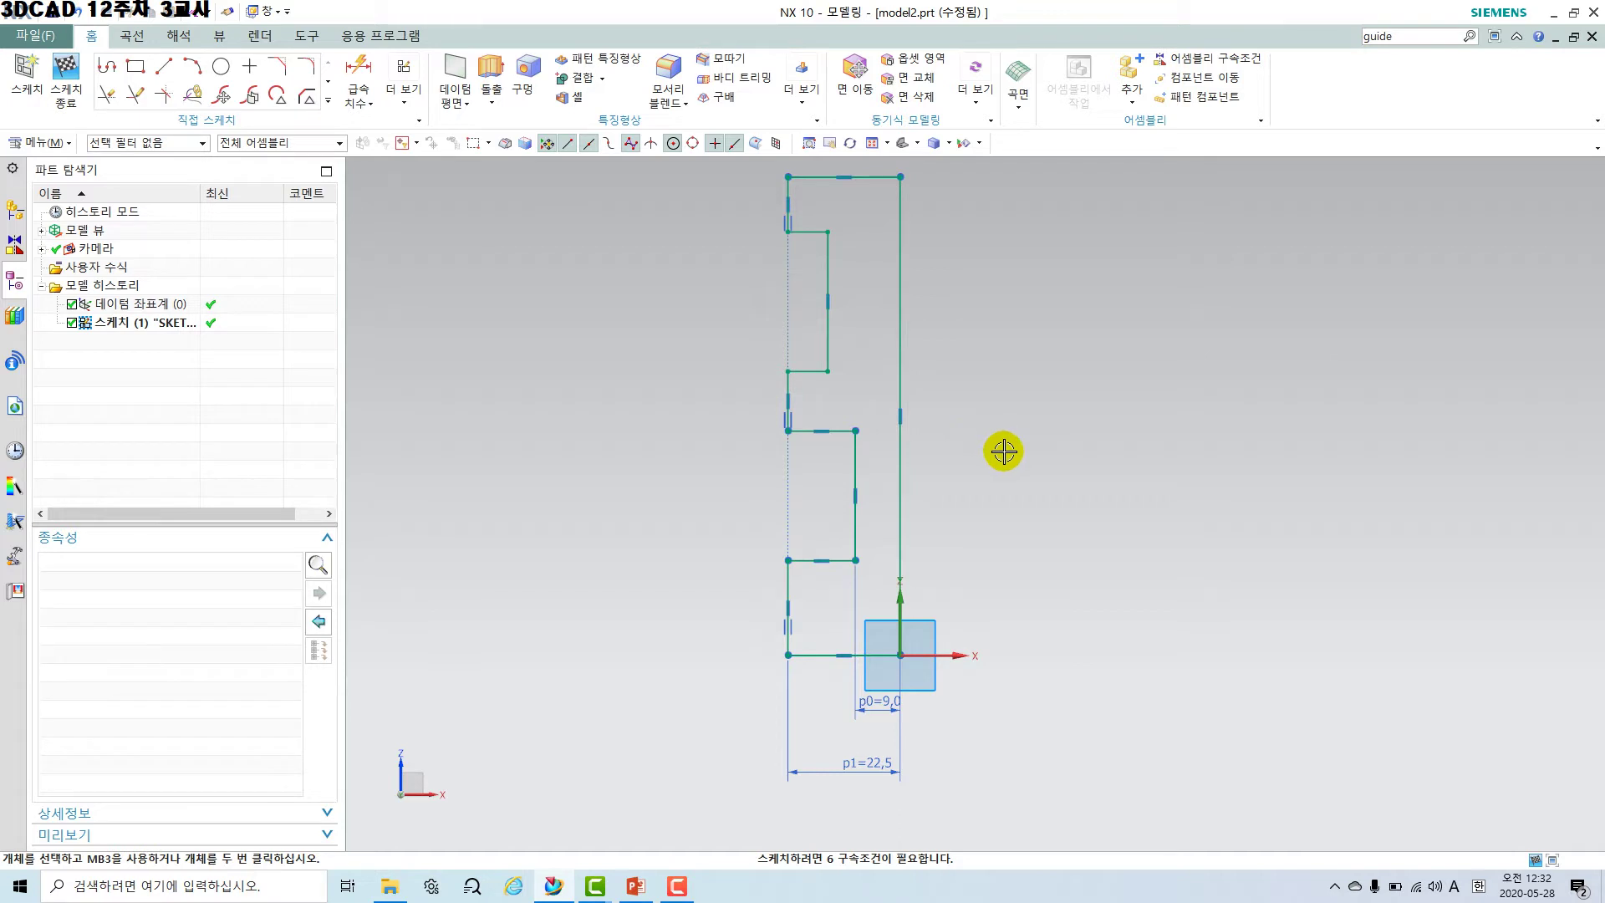
Add rapid dimensions of 15 mm to the lowest outer vertical line and 30 mm to the lower groove's inner vertical line.
left_click(359, 77)
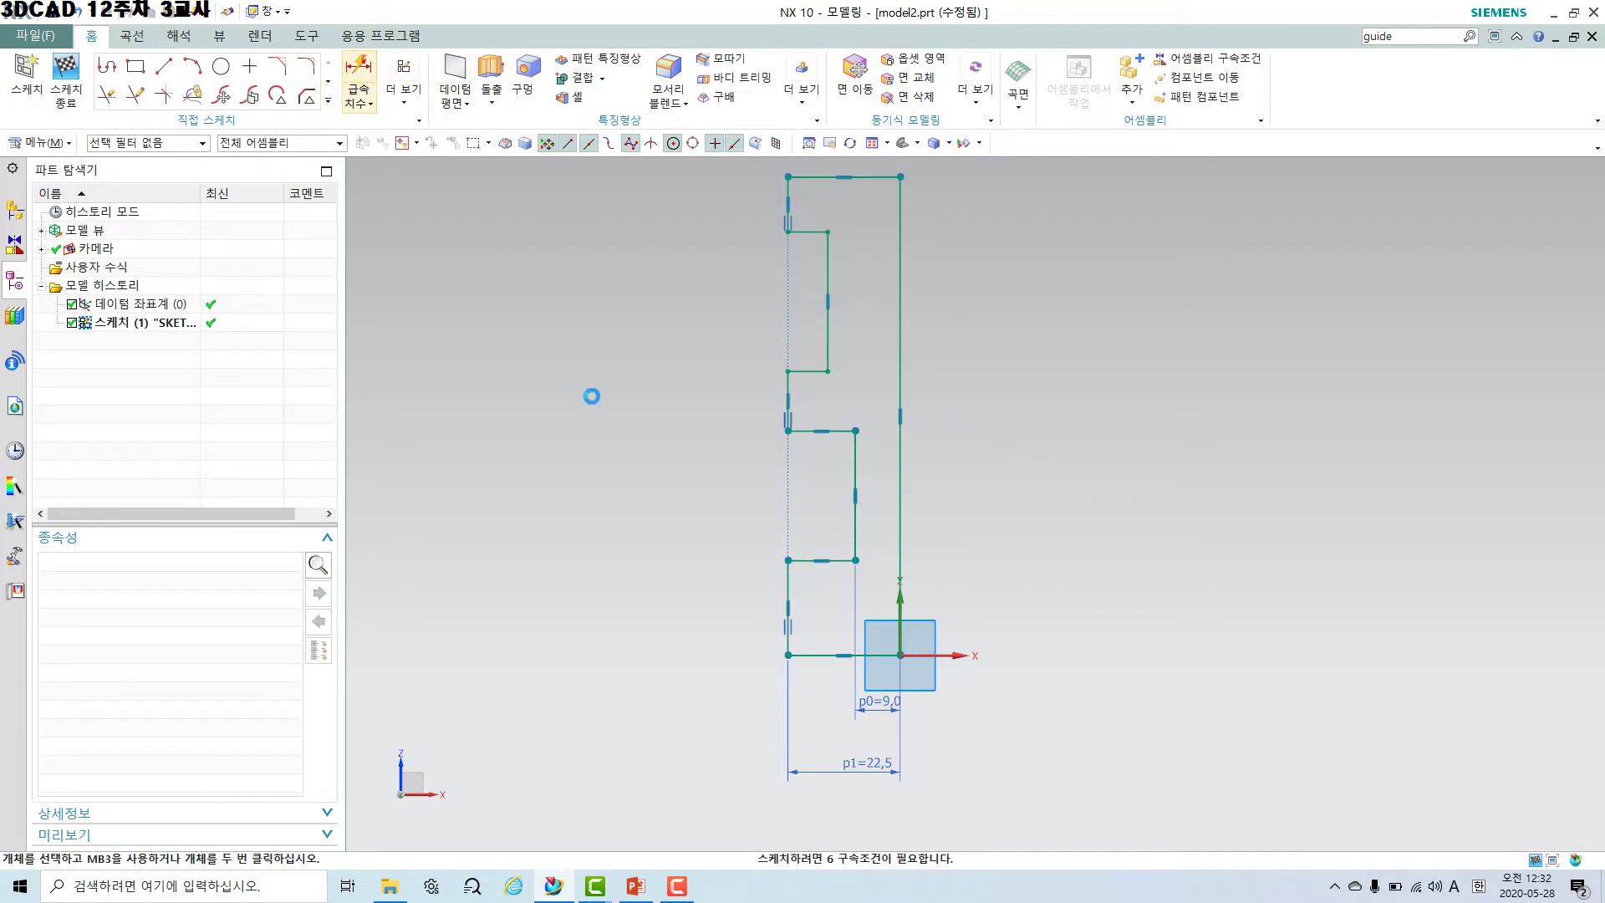
left_click(790, 587)
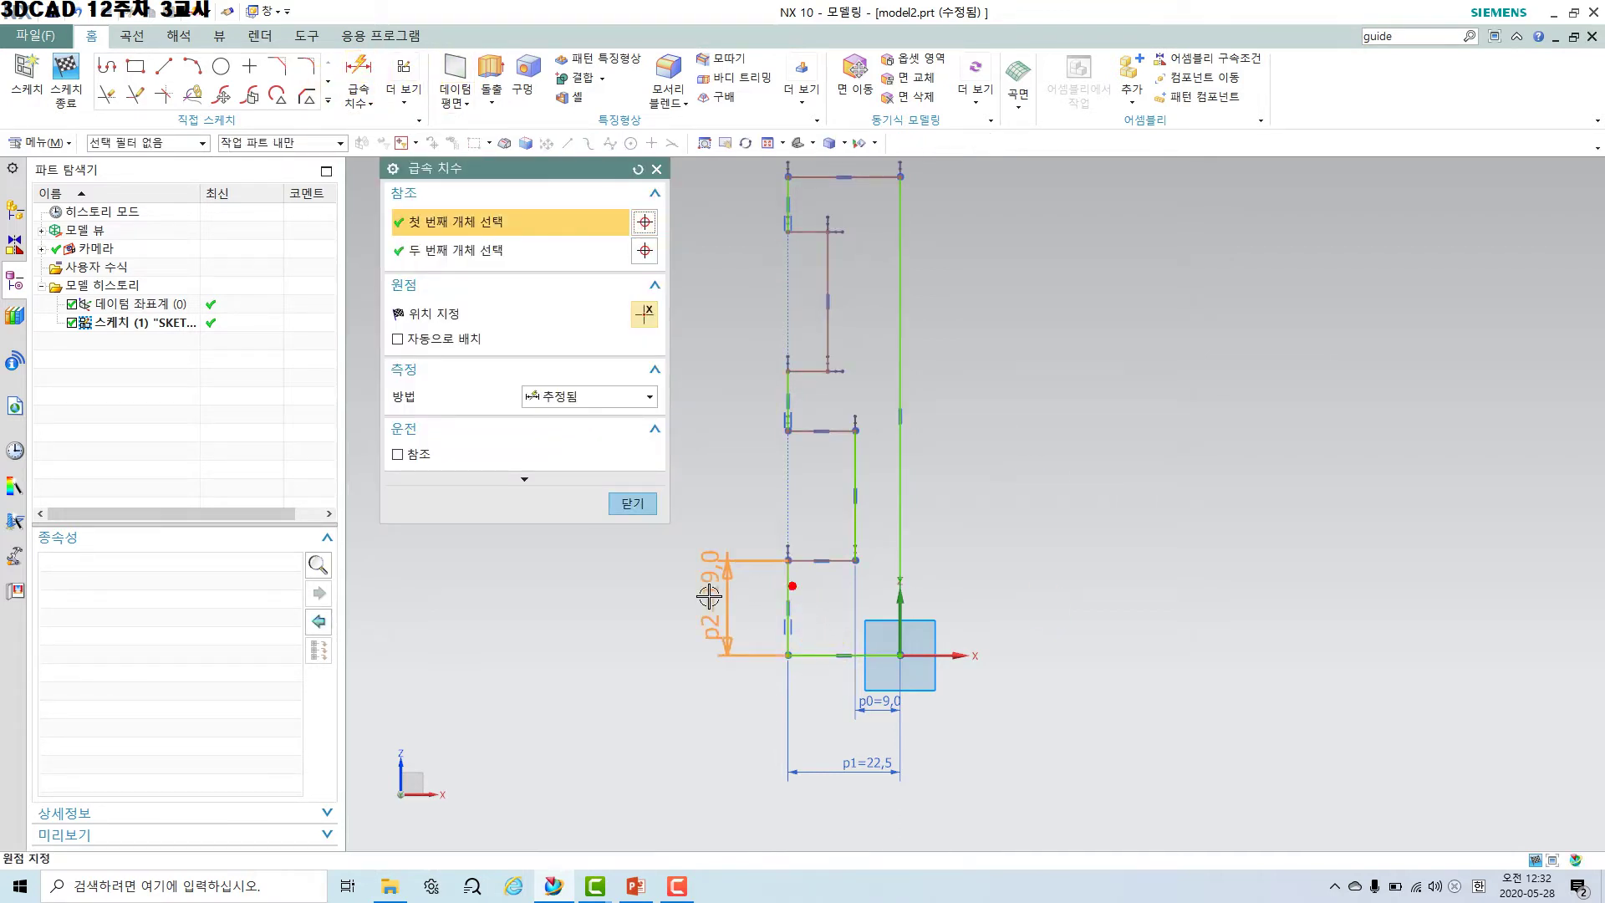
left_click(712, 601)
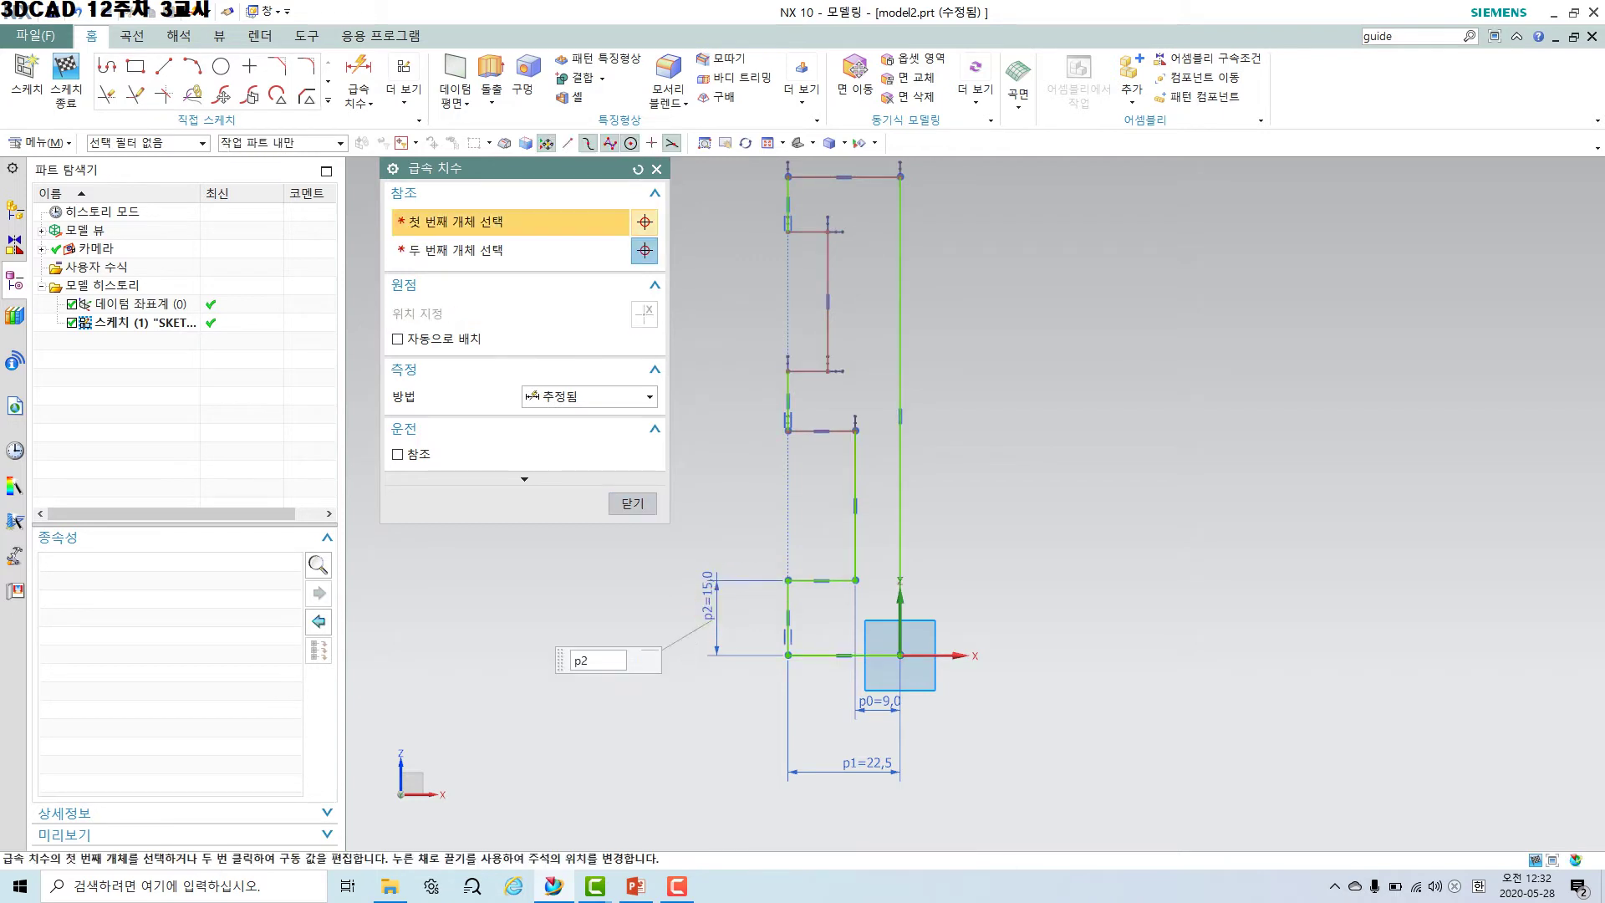
left_click(853, 468)
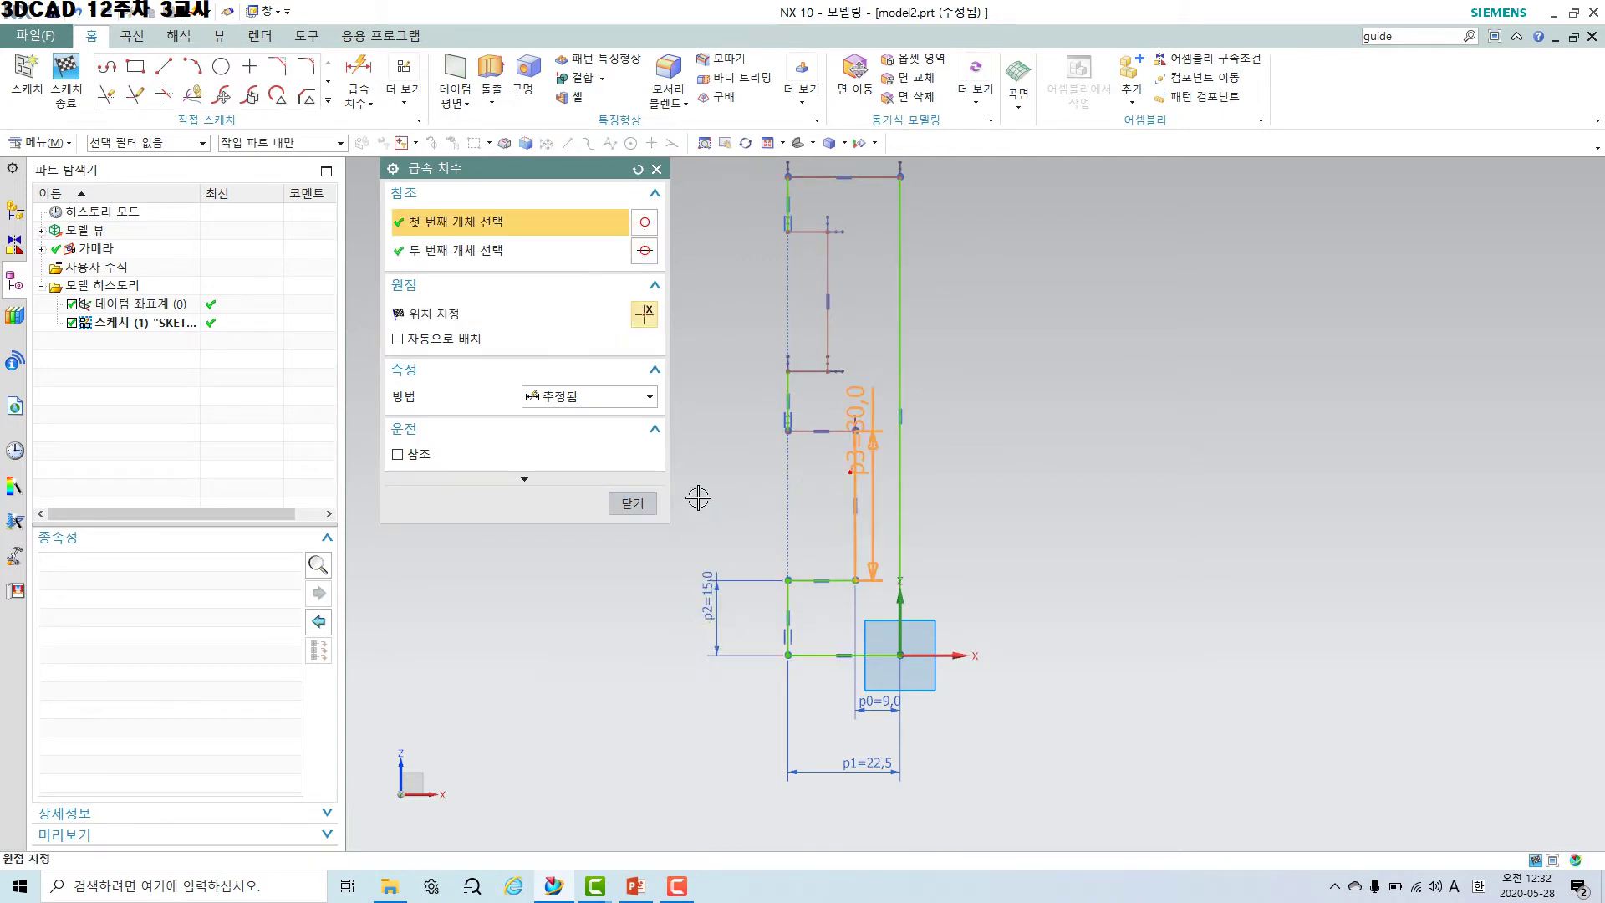
left_click(712, 491)
type("30")
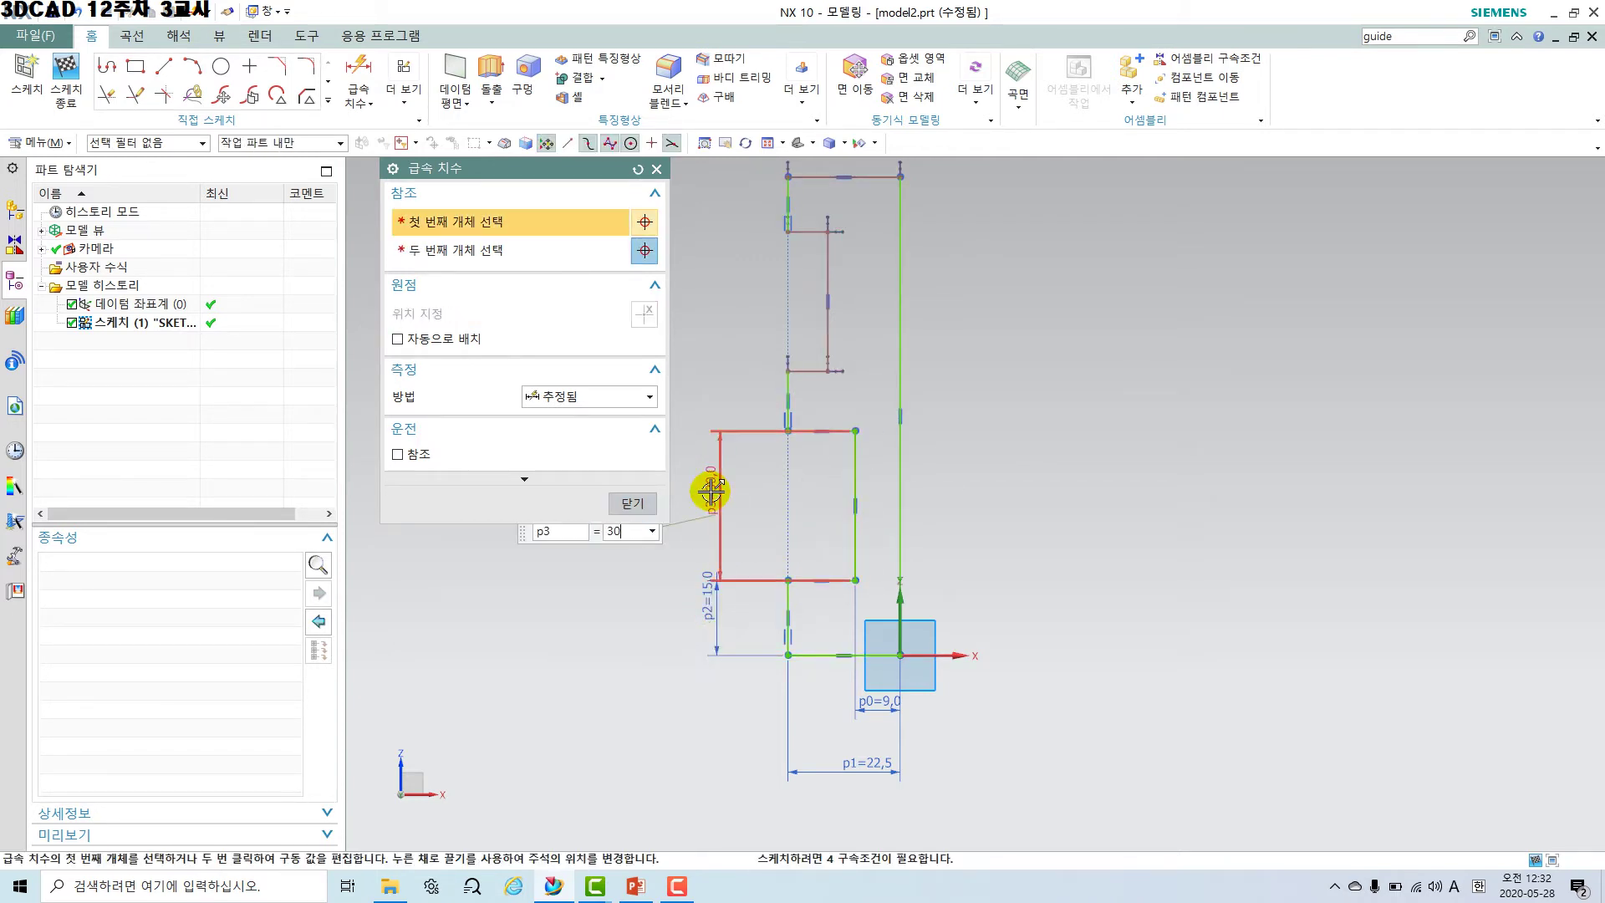
key("Return")
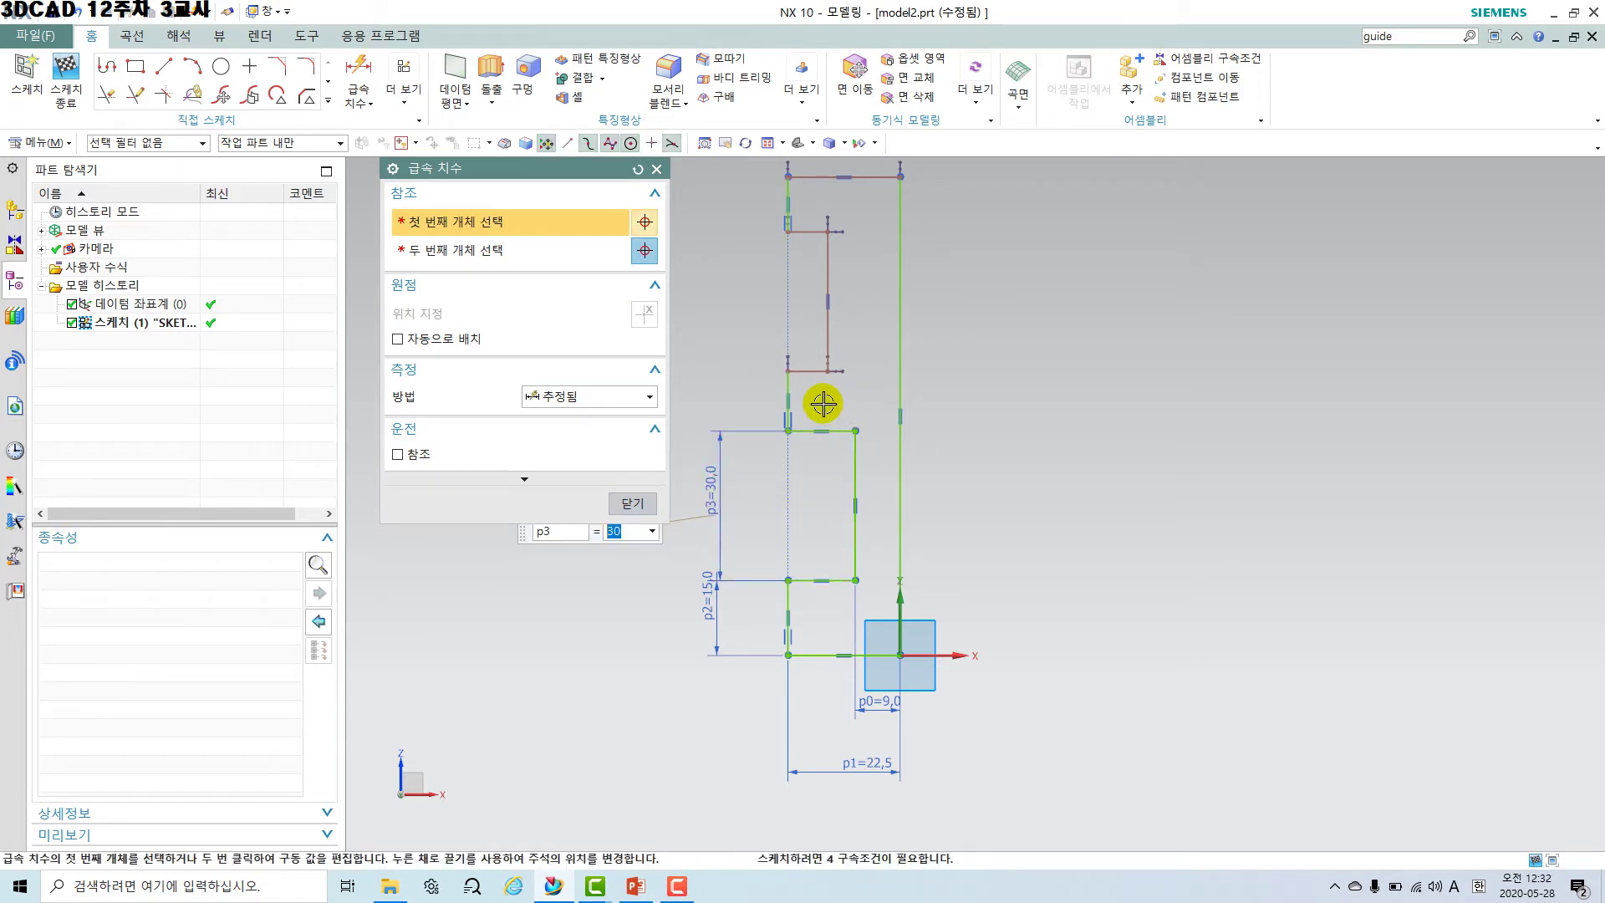
Dimension the short outer vertical line between the two grooves as 9 mm.
left_click(789, 395)
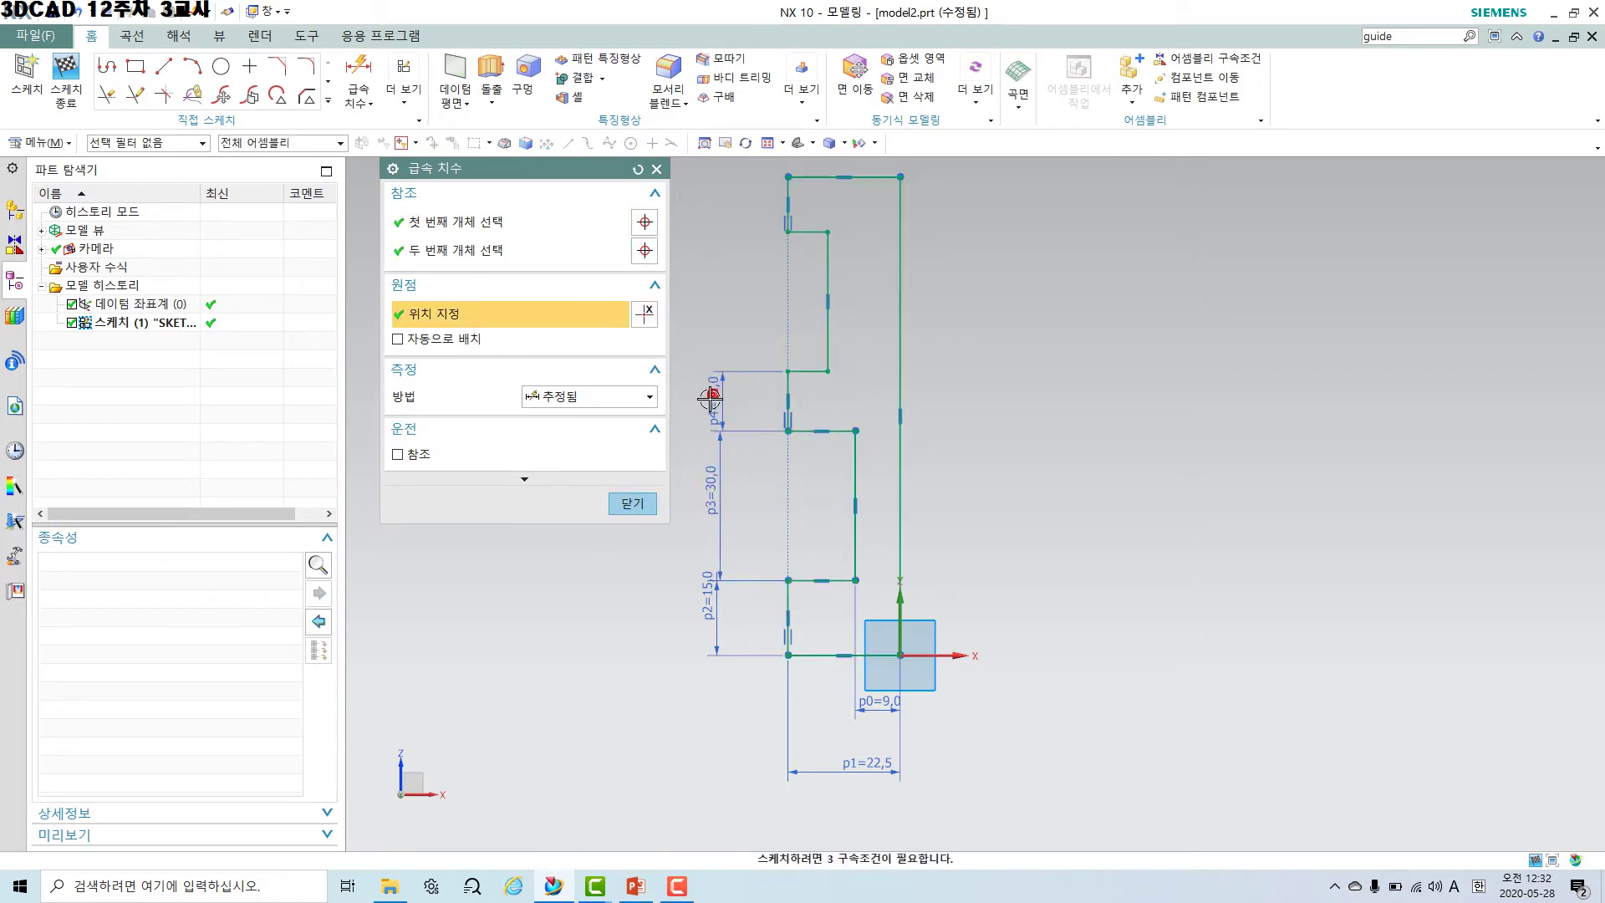
left_click(710, 399)
type("9")
key("Return")
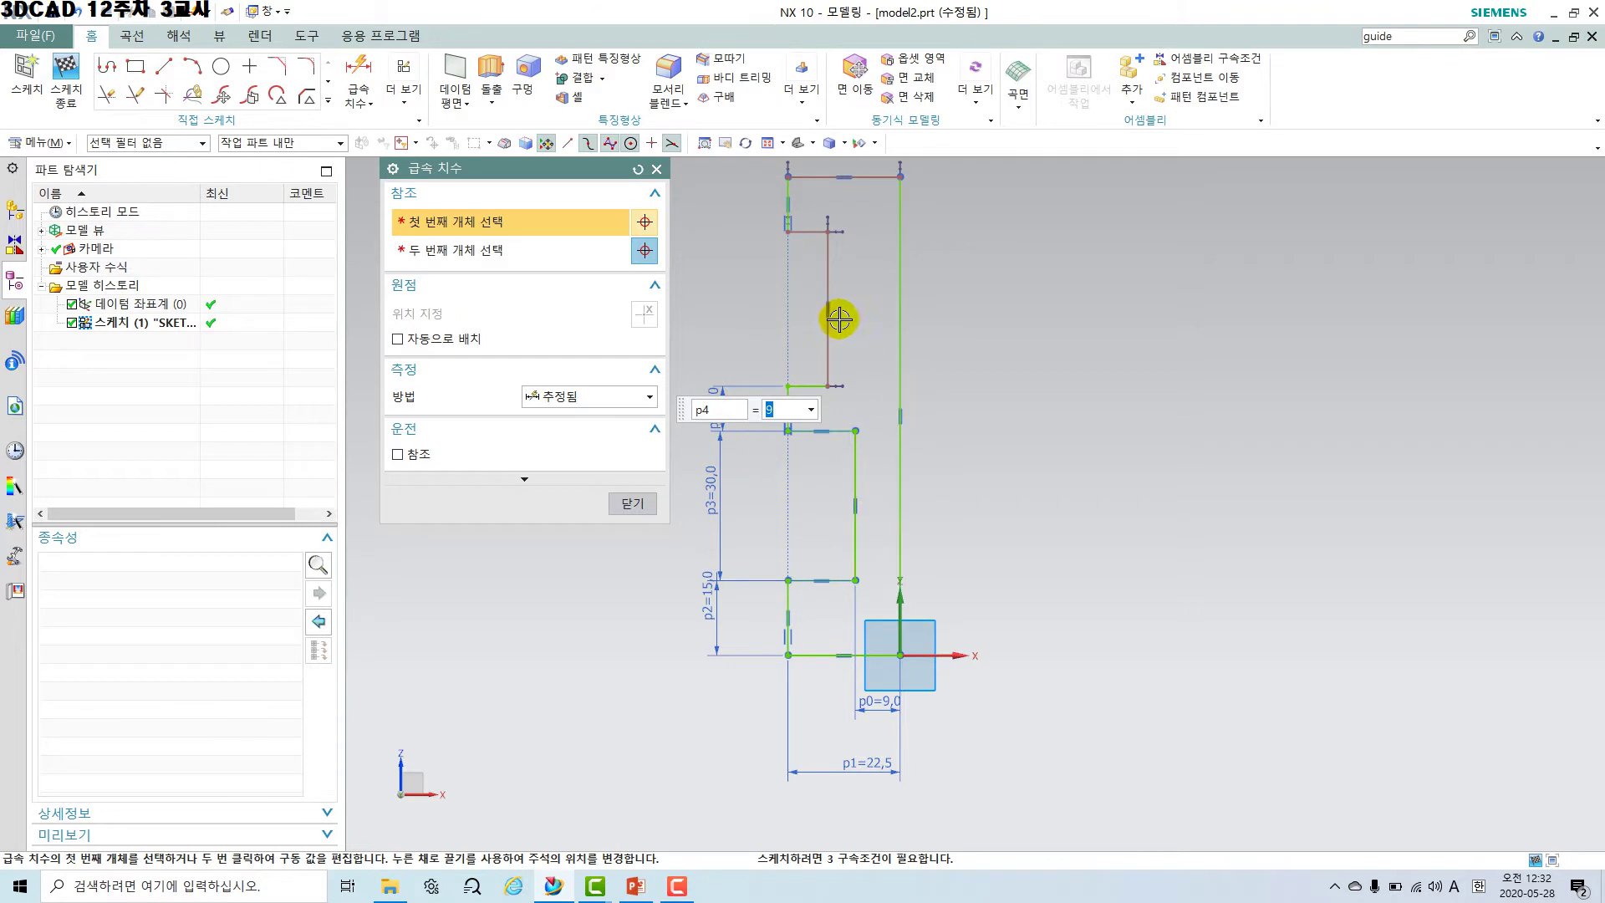
Dimension the upper groove's inner vertical line as 27 mm and the topmost outer vertical line as 10.5 mm.
middle_click_drag(844, 326, 916, 389, "shift")
left_click(896, 347)
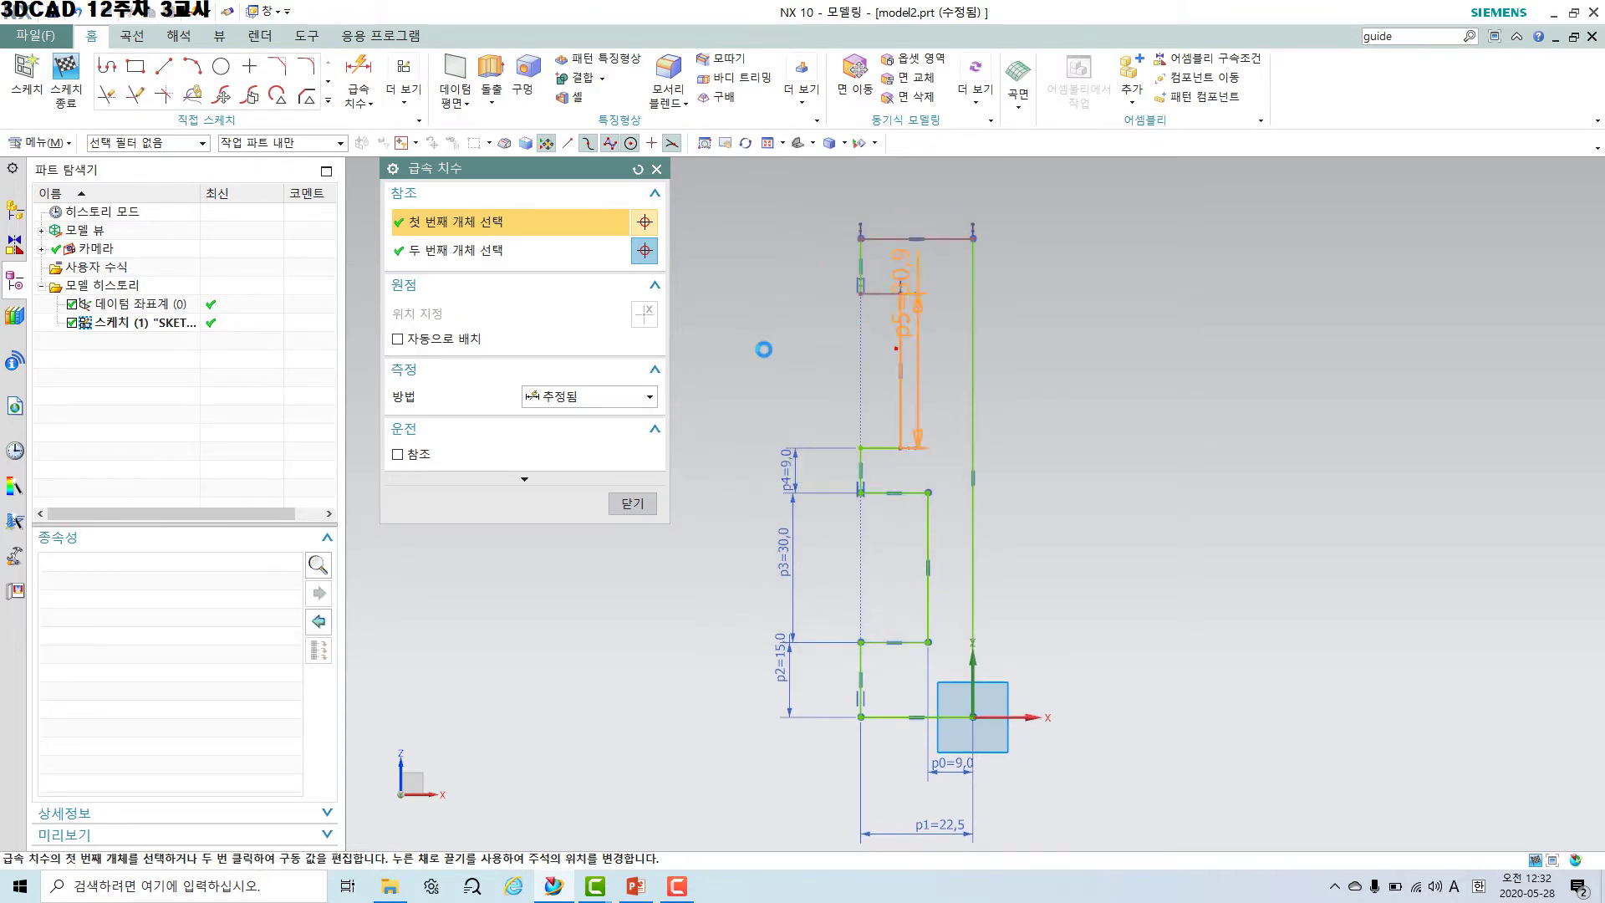
left_click(769, 351)
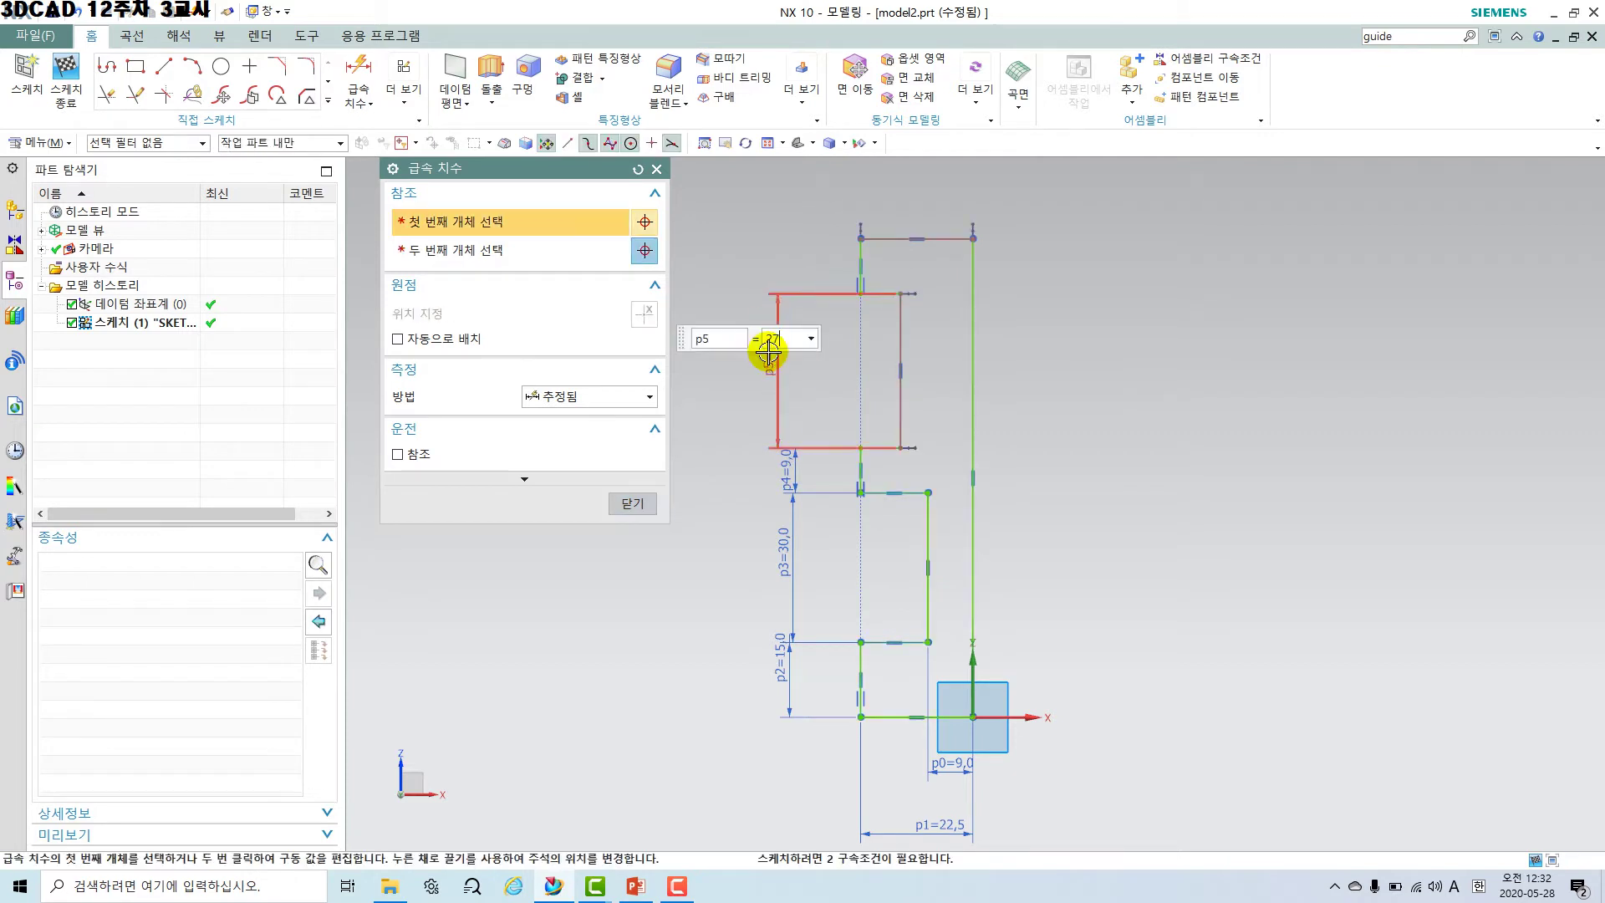
type("27")
key("Return")
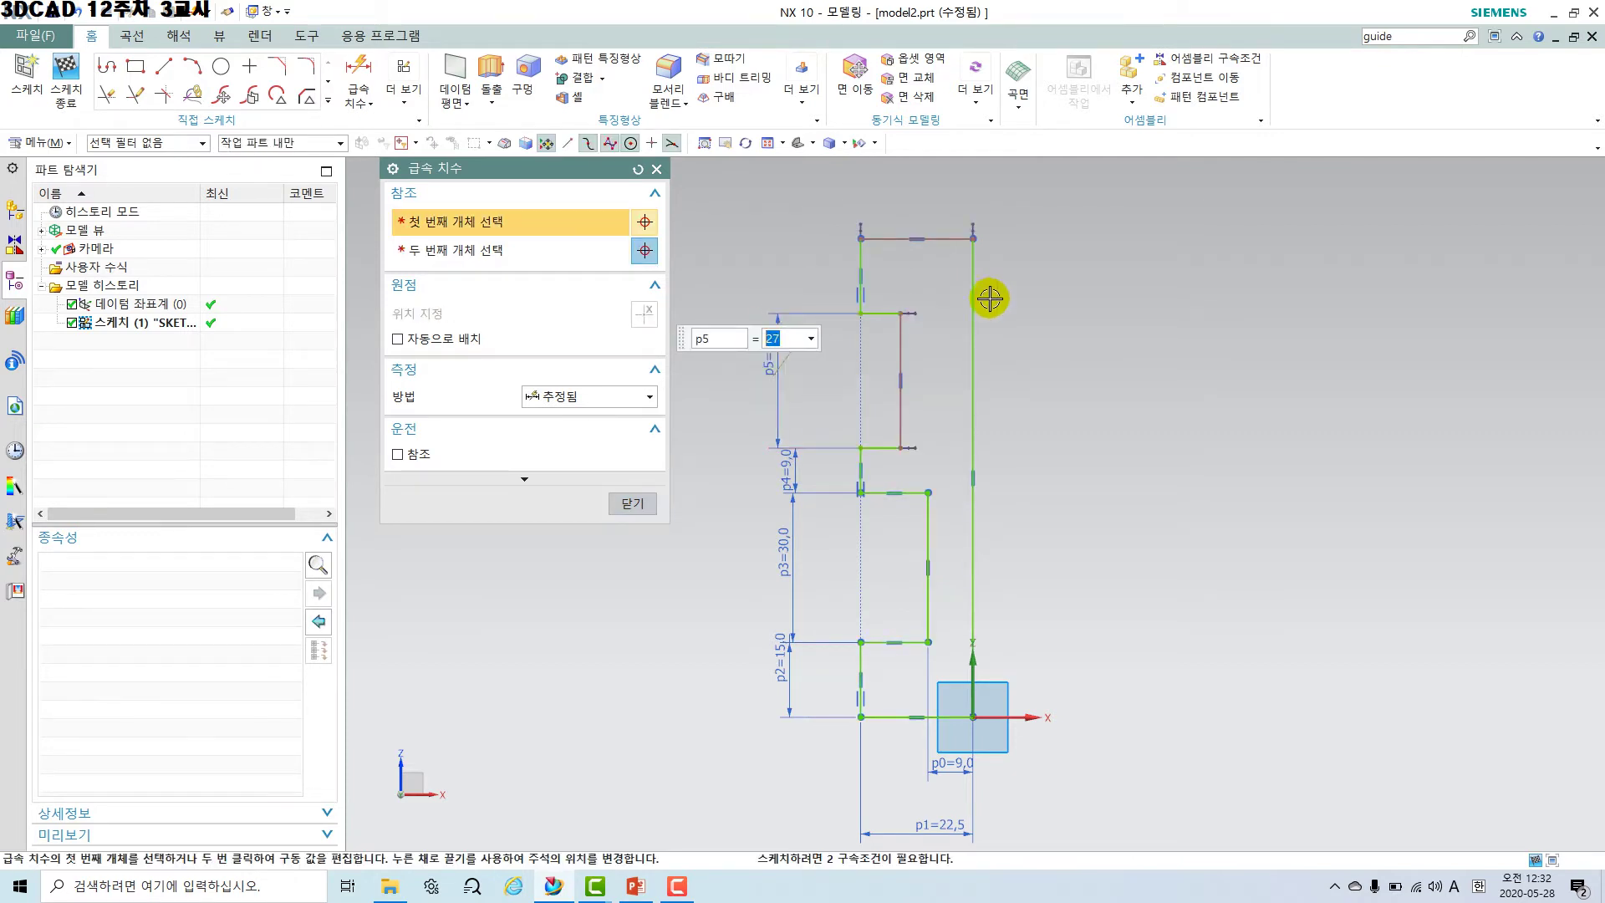
left_click(856, 266)
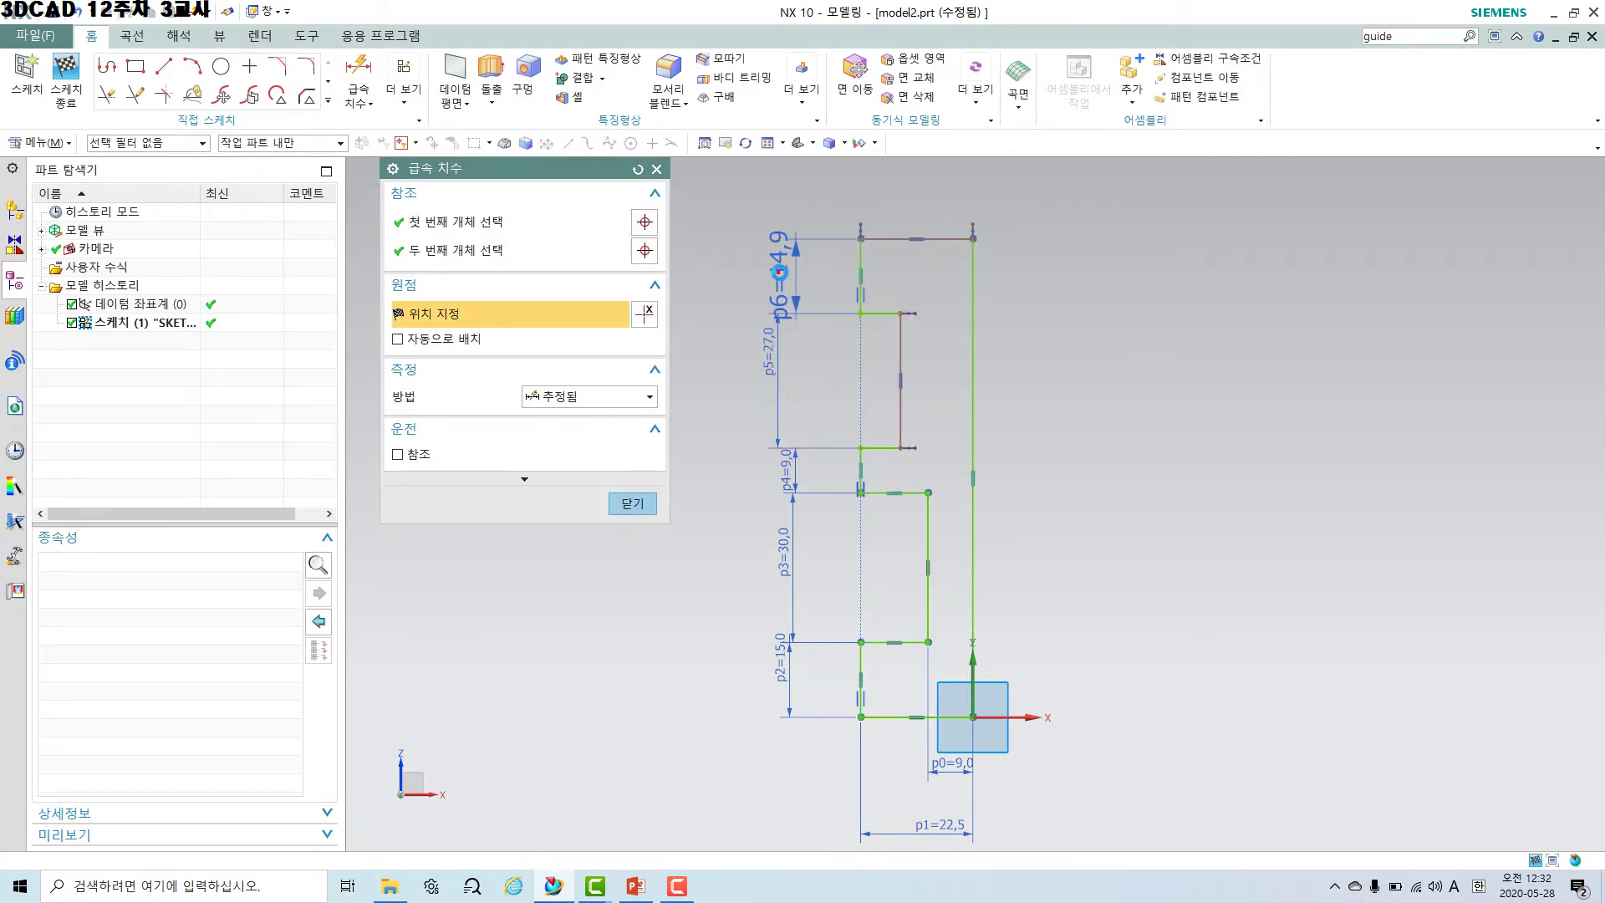
left_click(779, 271)
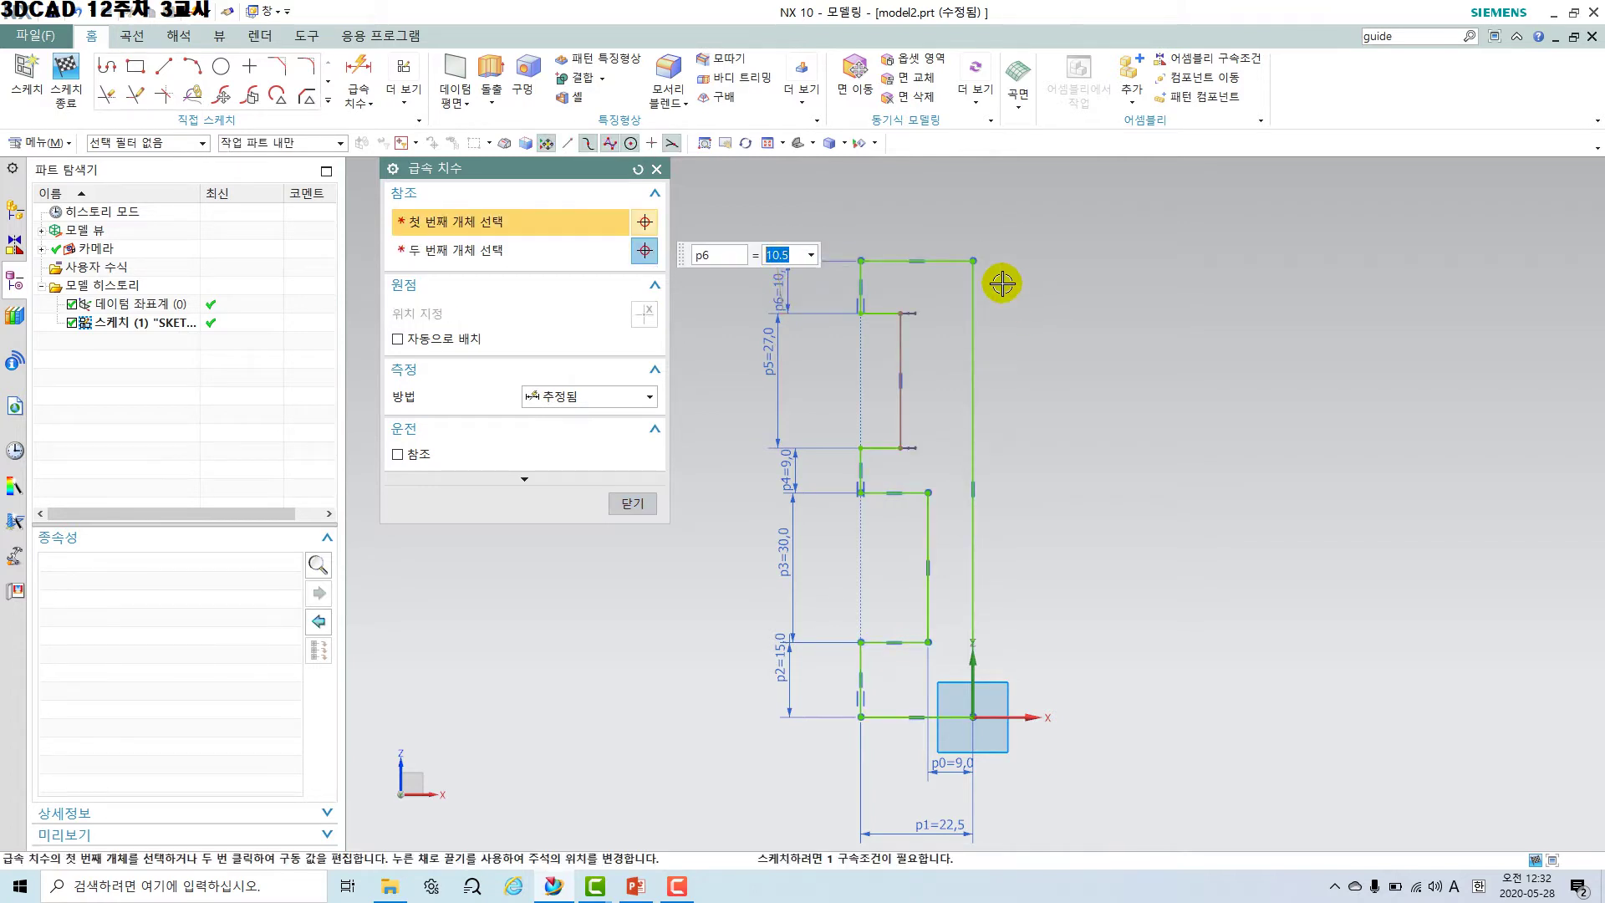
scroll(953, 305, "up", 4)
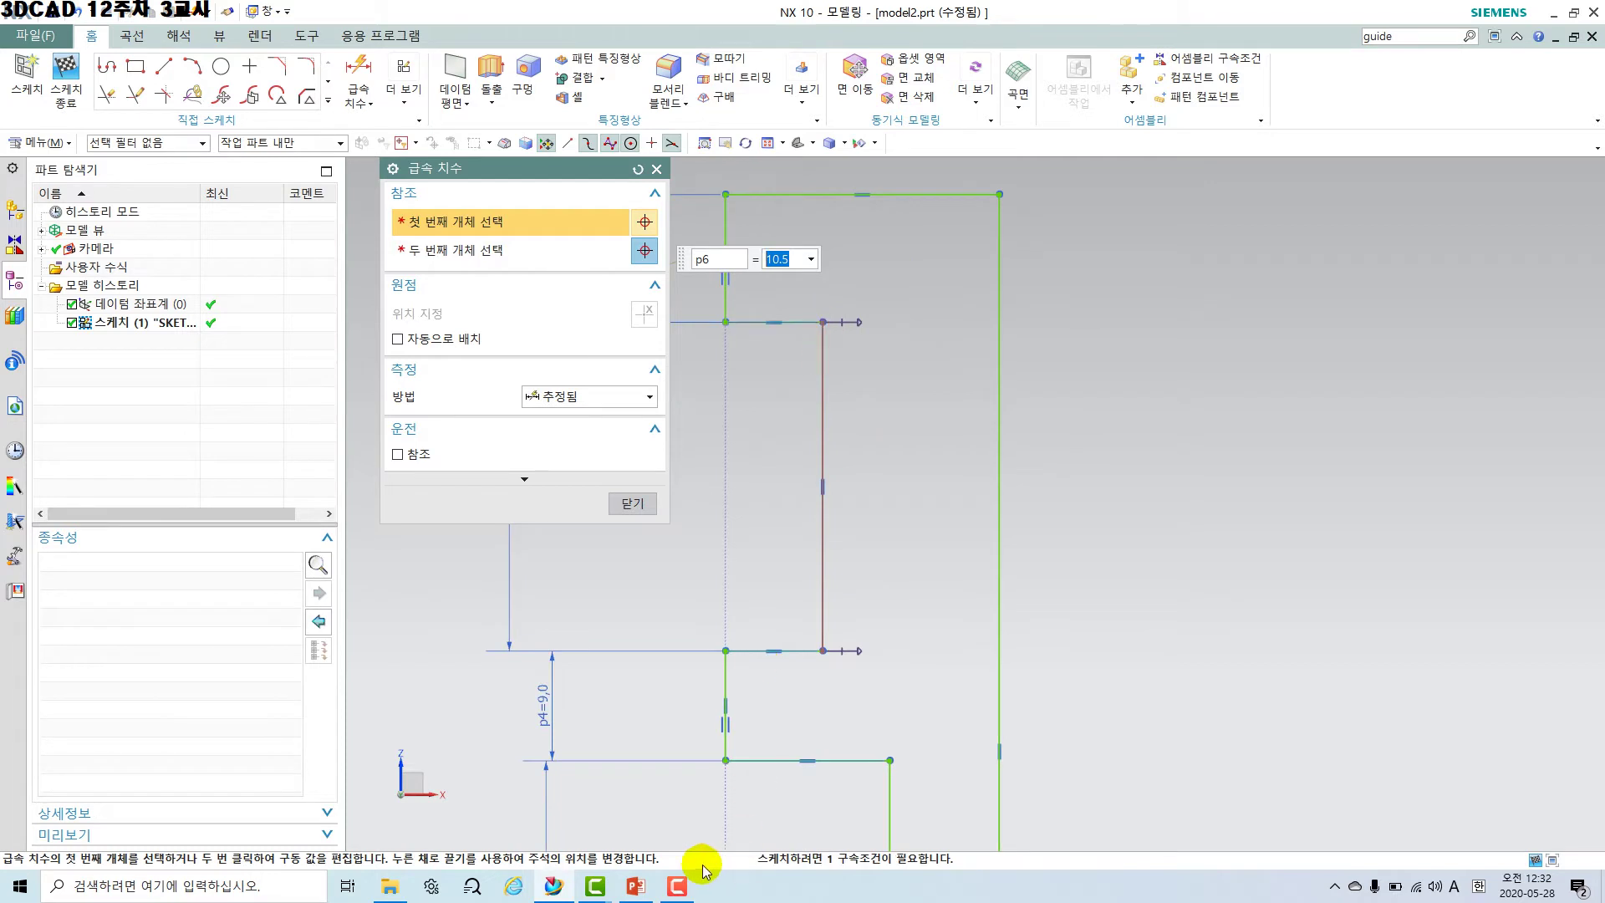
left_click(677, 886)
left_click(1235, 830)
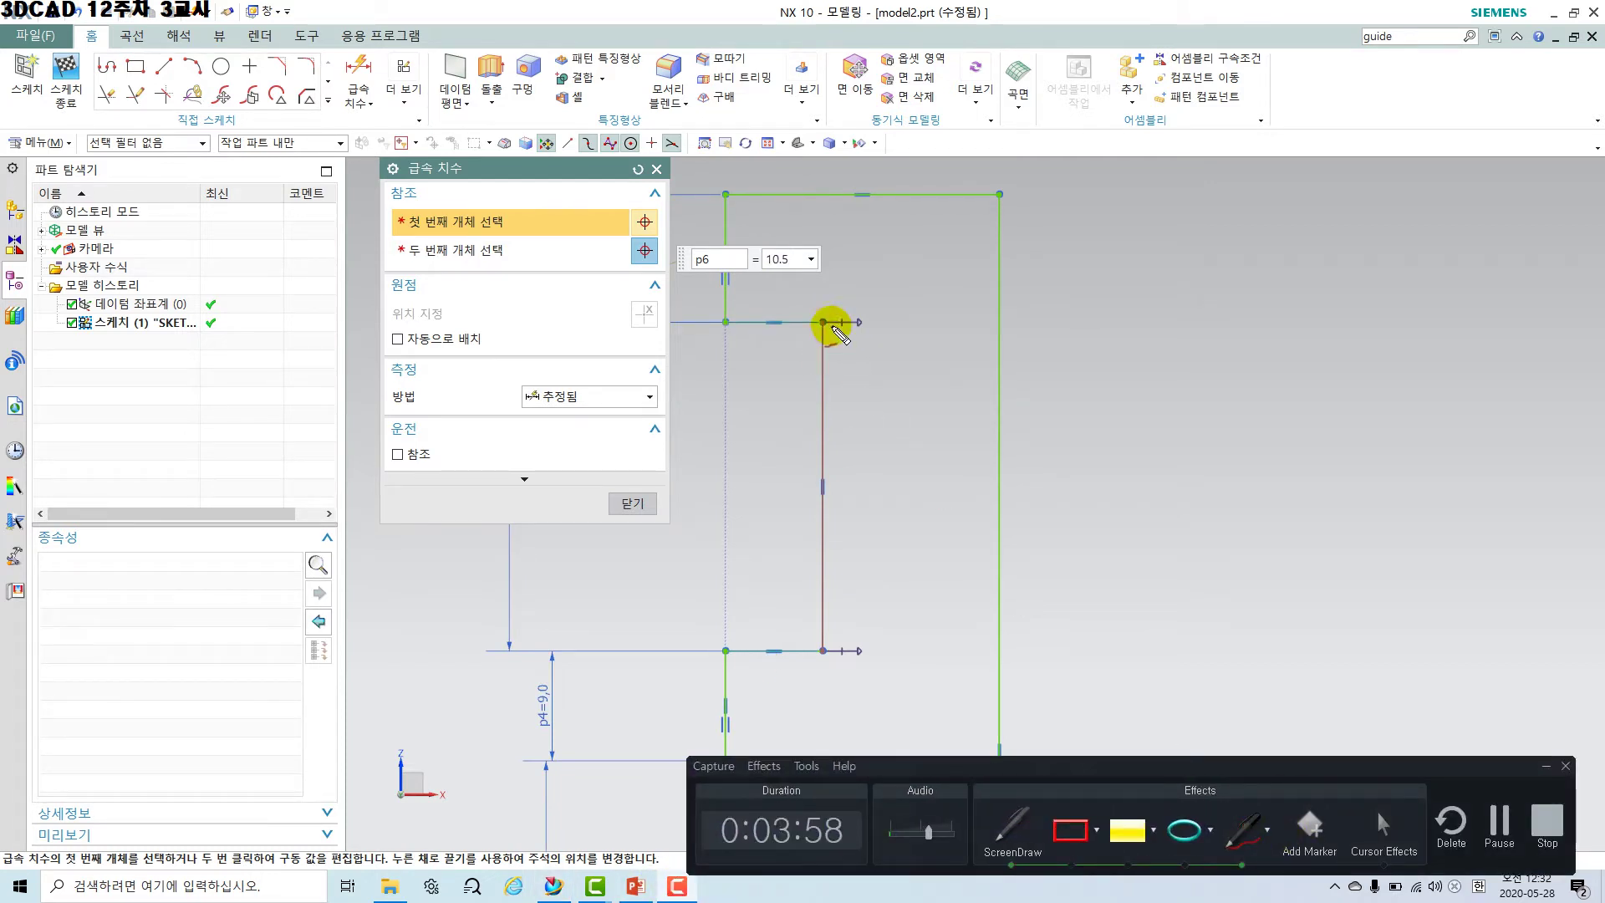
left_click_drag(855, 386, 865, 556)
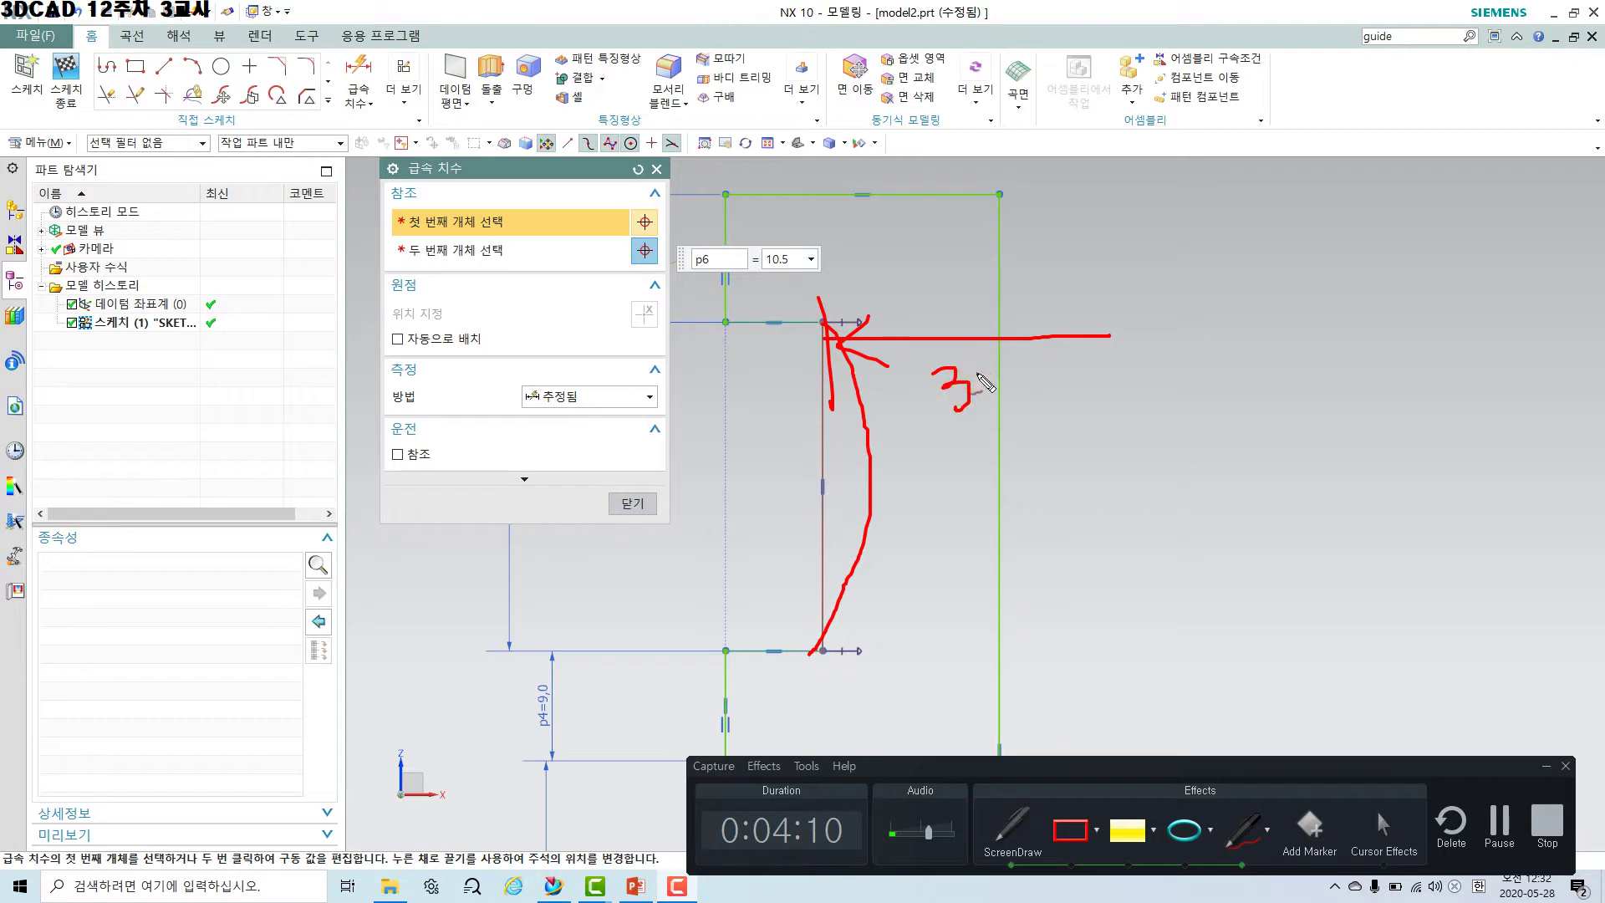
left_click_drag(984, 382, 1046, 397)
left_click(1032, 399)
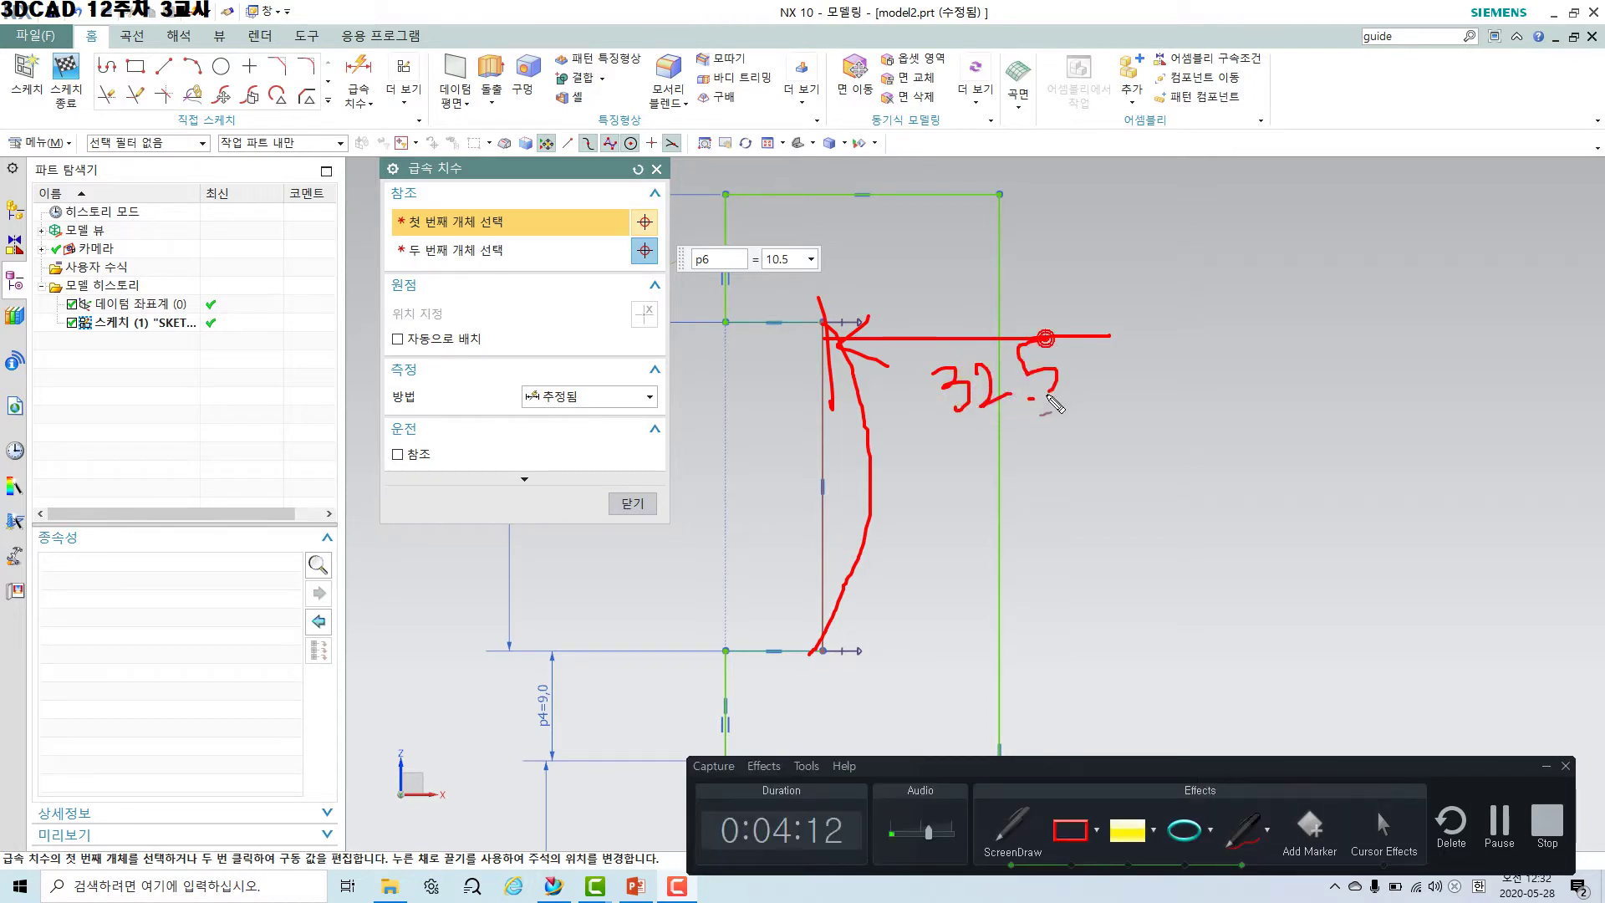
key("Escape")
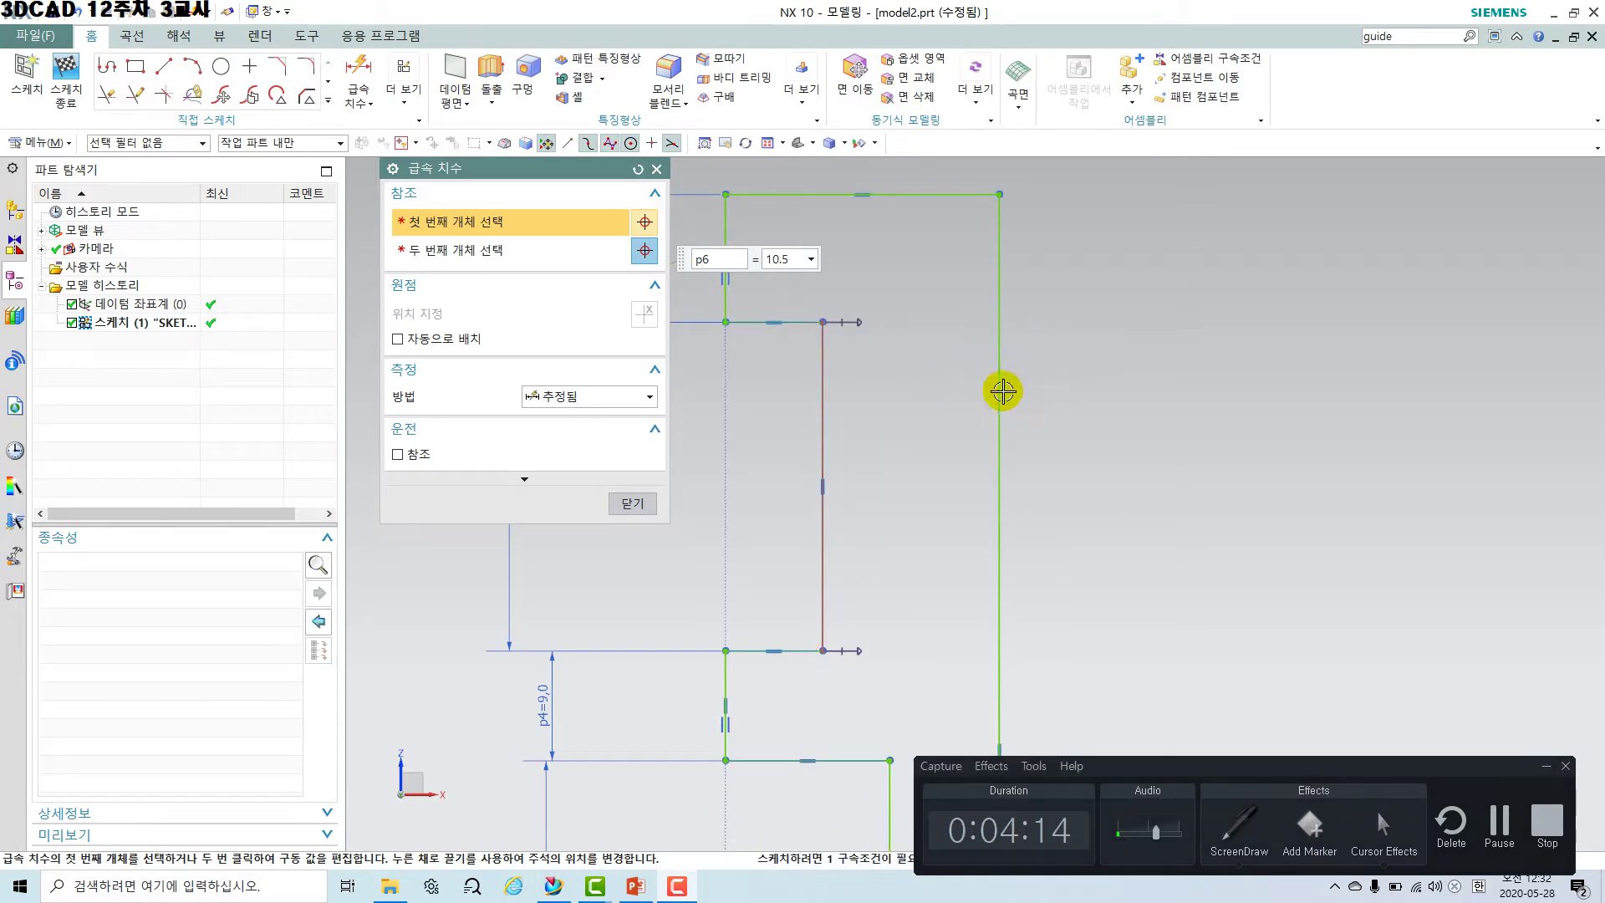
key("Escape")
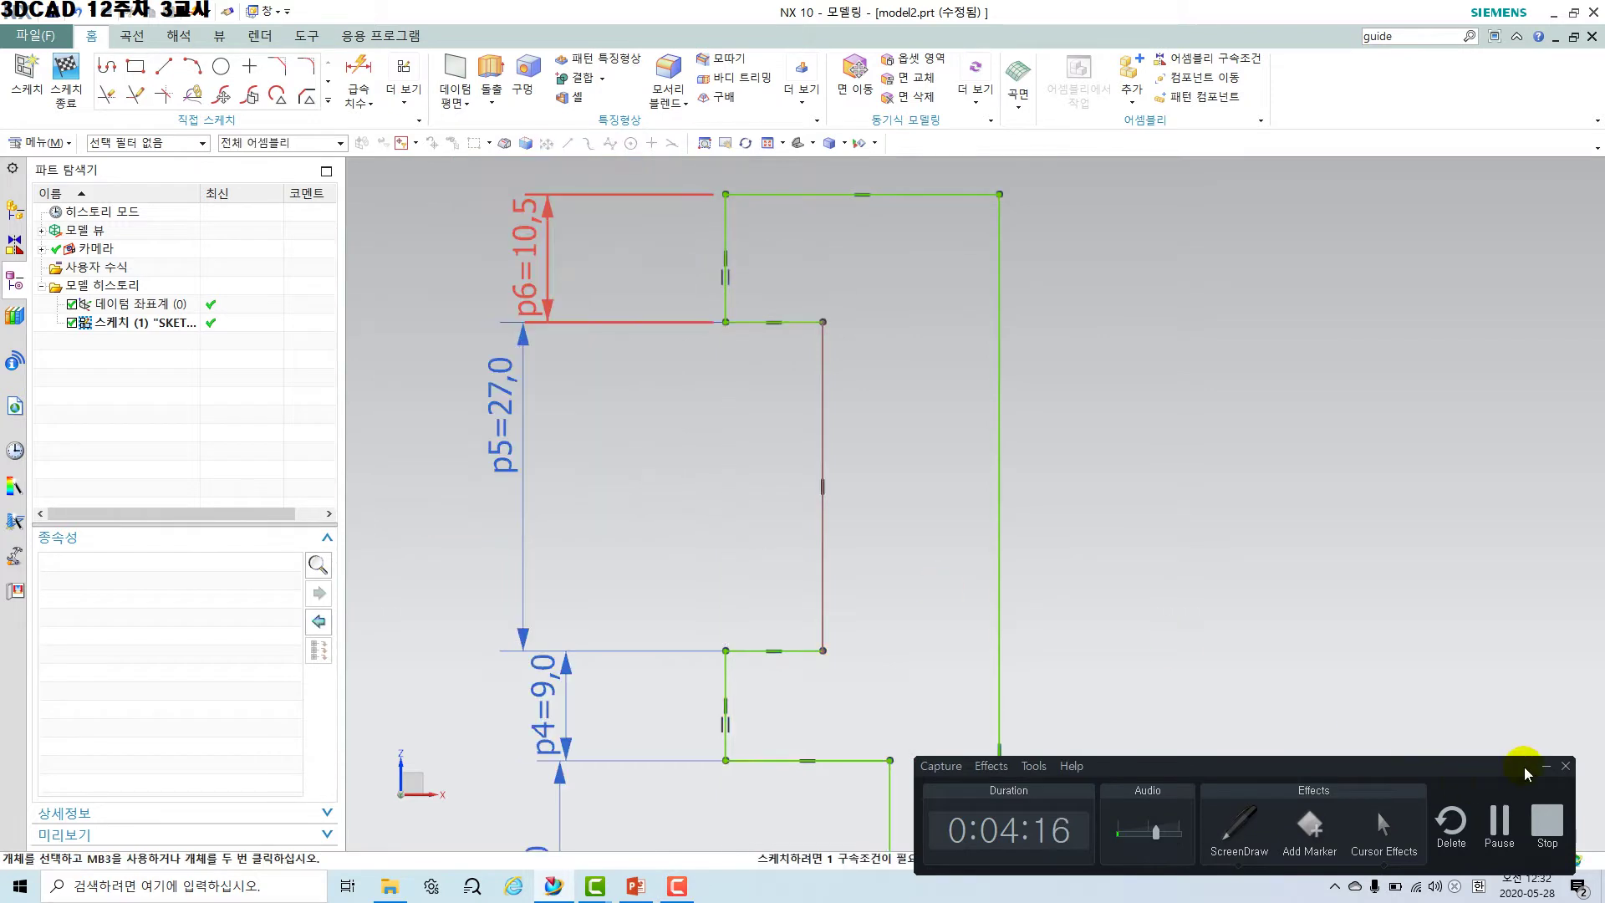
left_click(1545, 767)
Add a rapid dimension of 32.5/2 between the upper groove's inner vertical line and the long centre line.
left_click(374, 91)
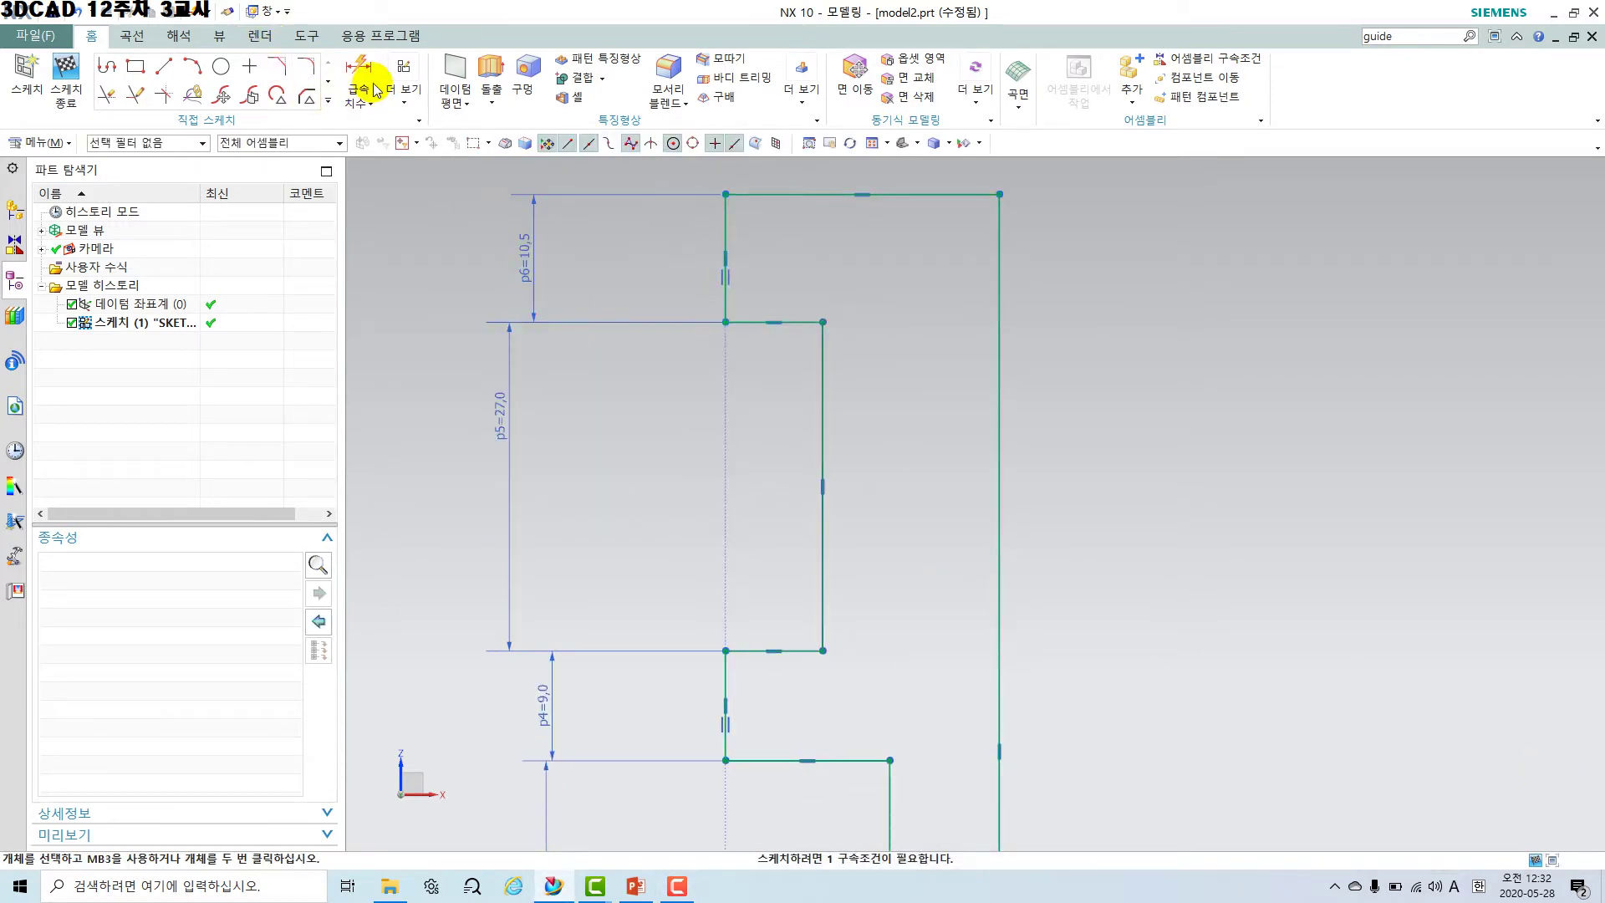
left_click(820, 369)
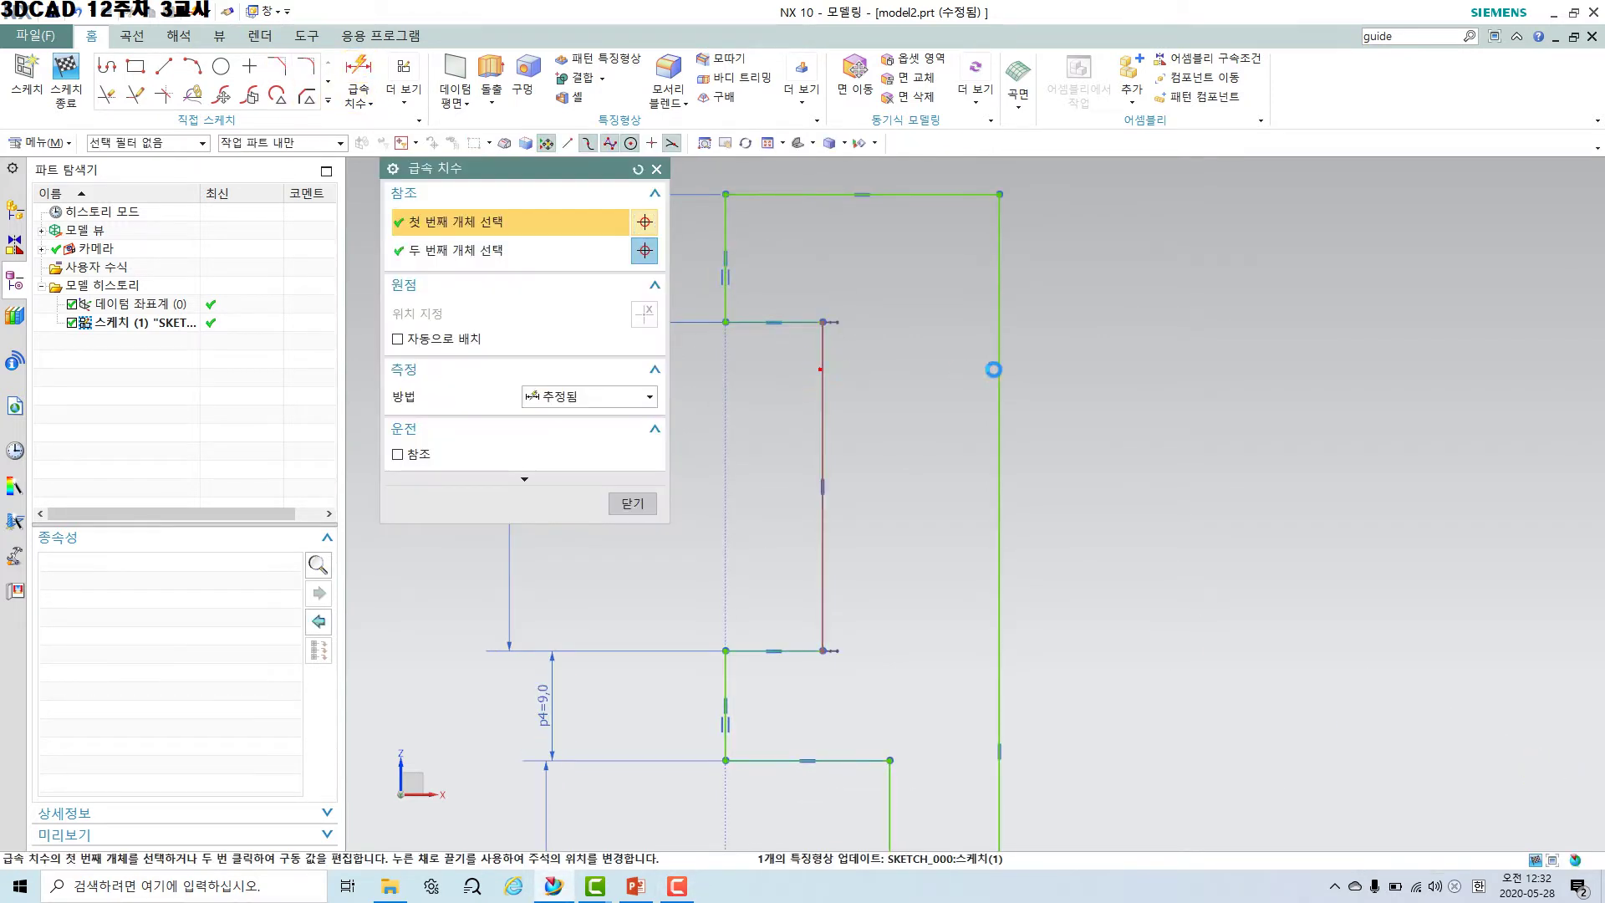
left_click(999, 363)
left_click(909, 424)
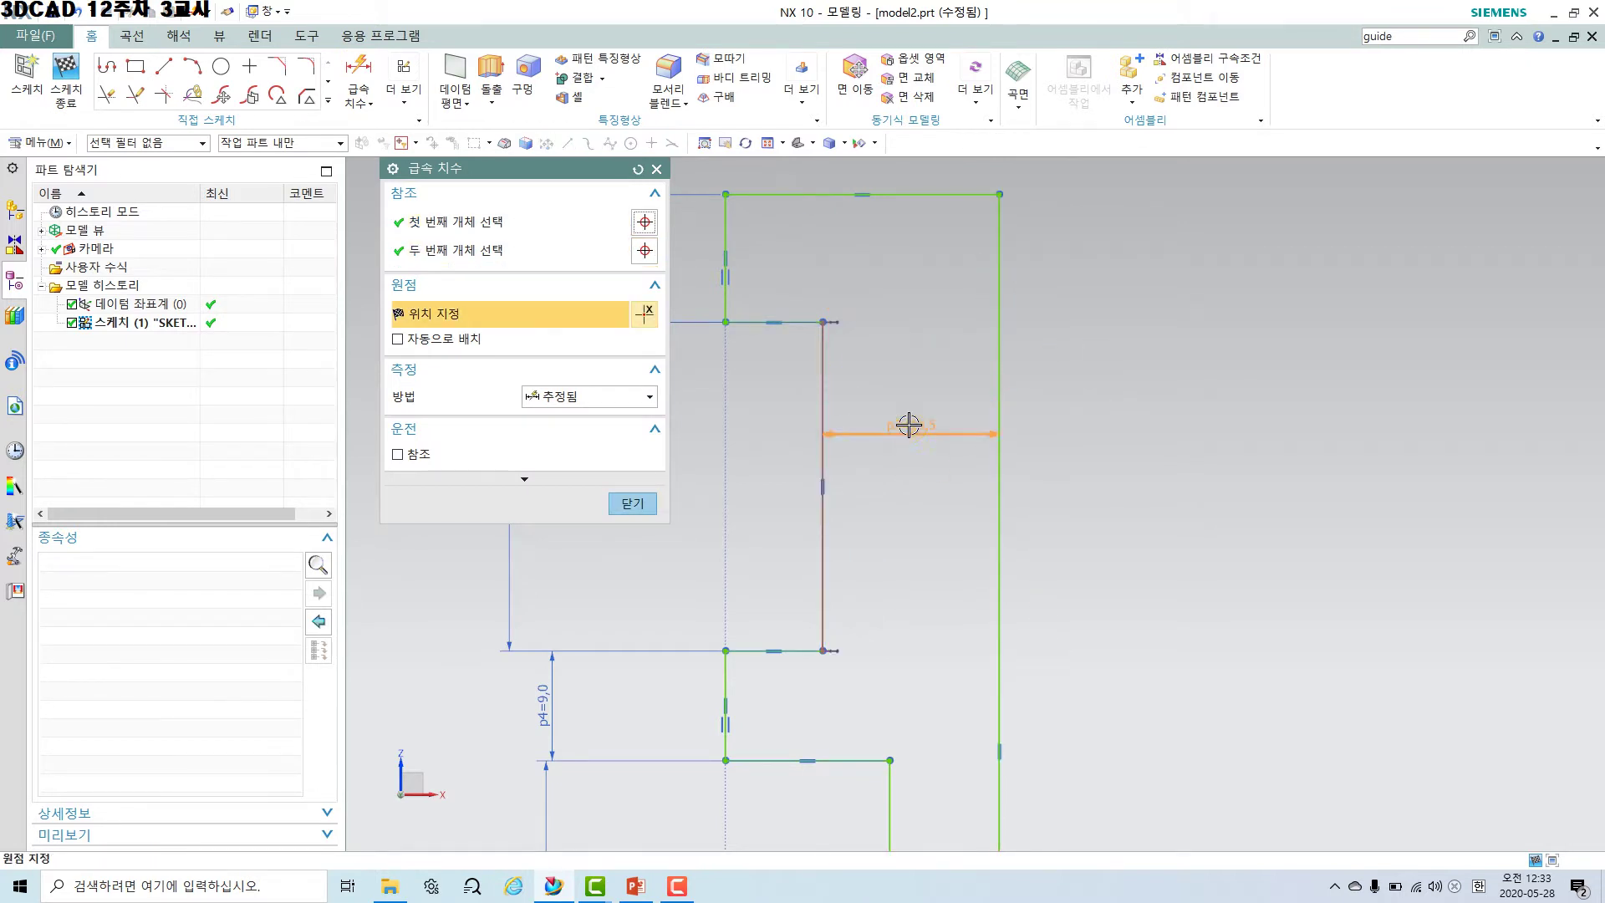
type("32.5/2")
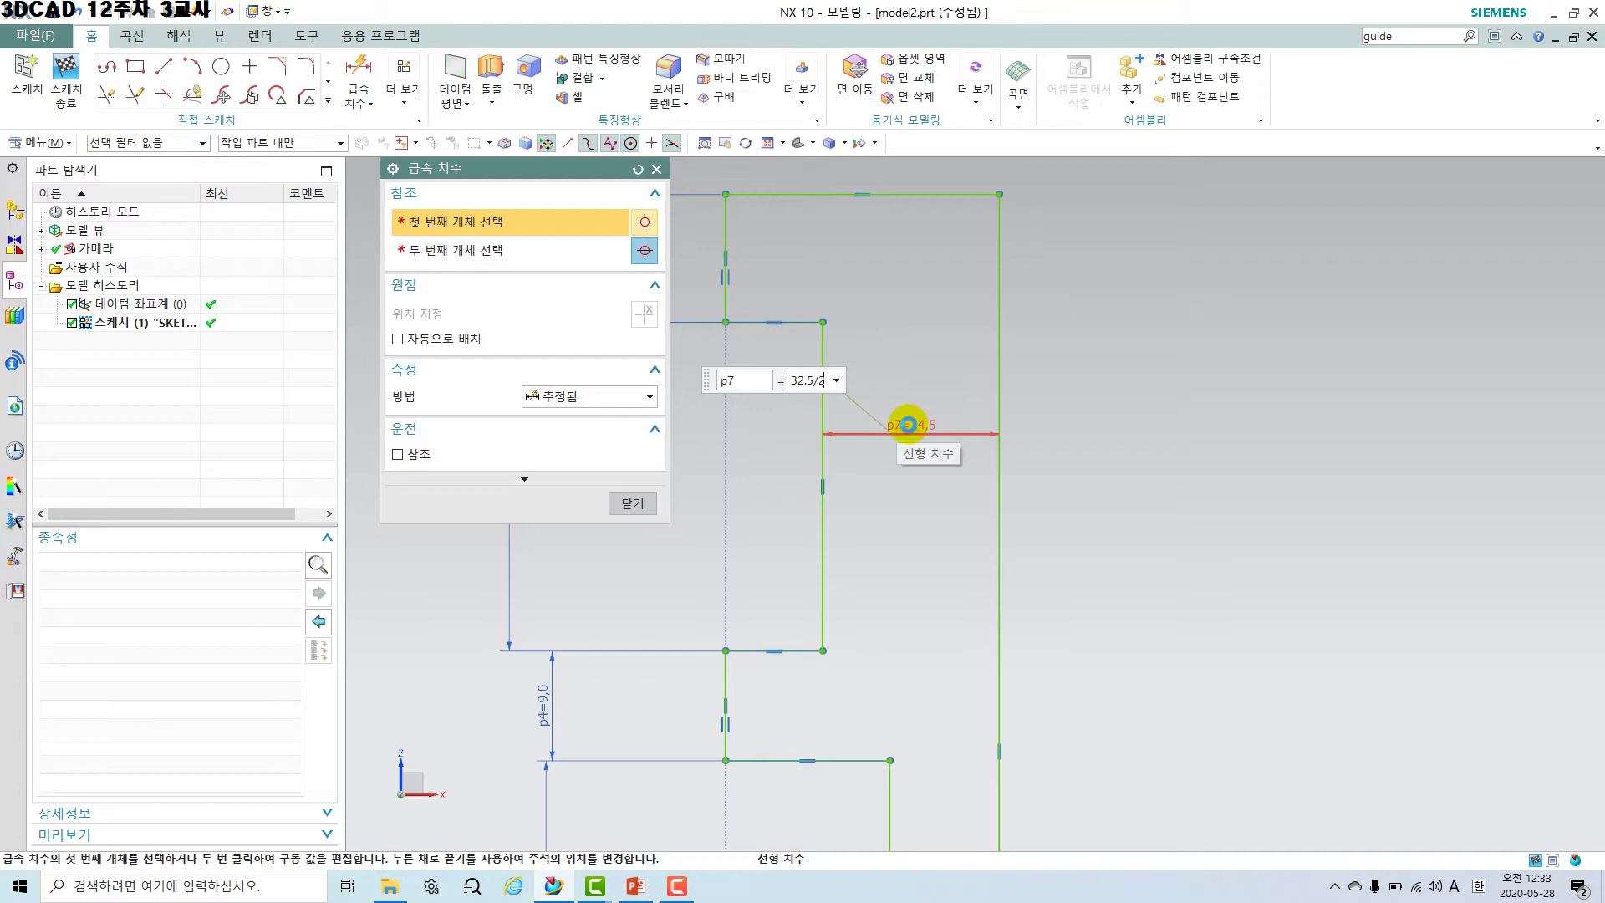
key("Return")
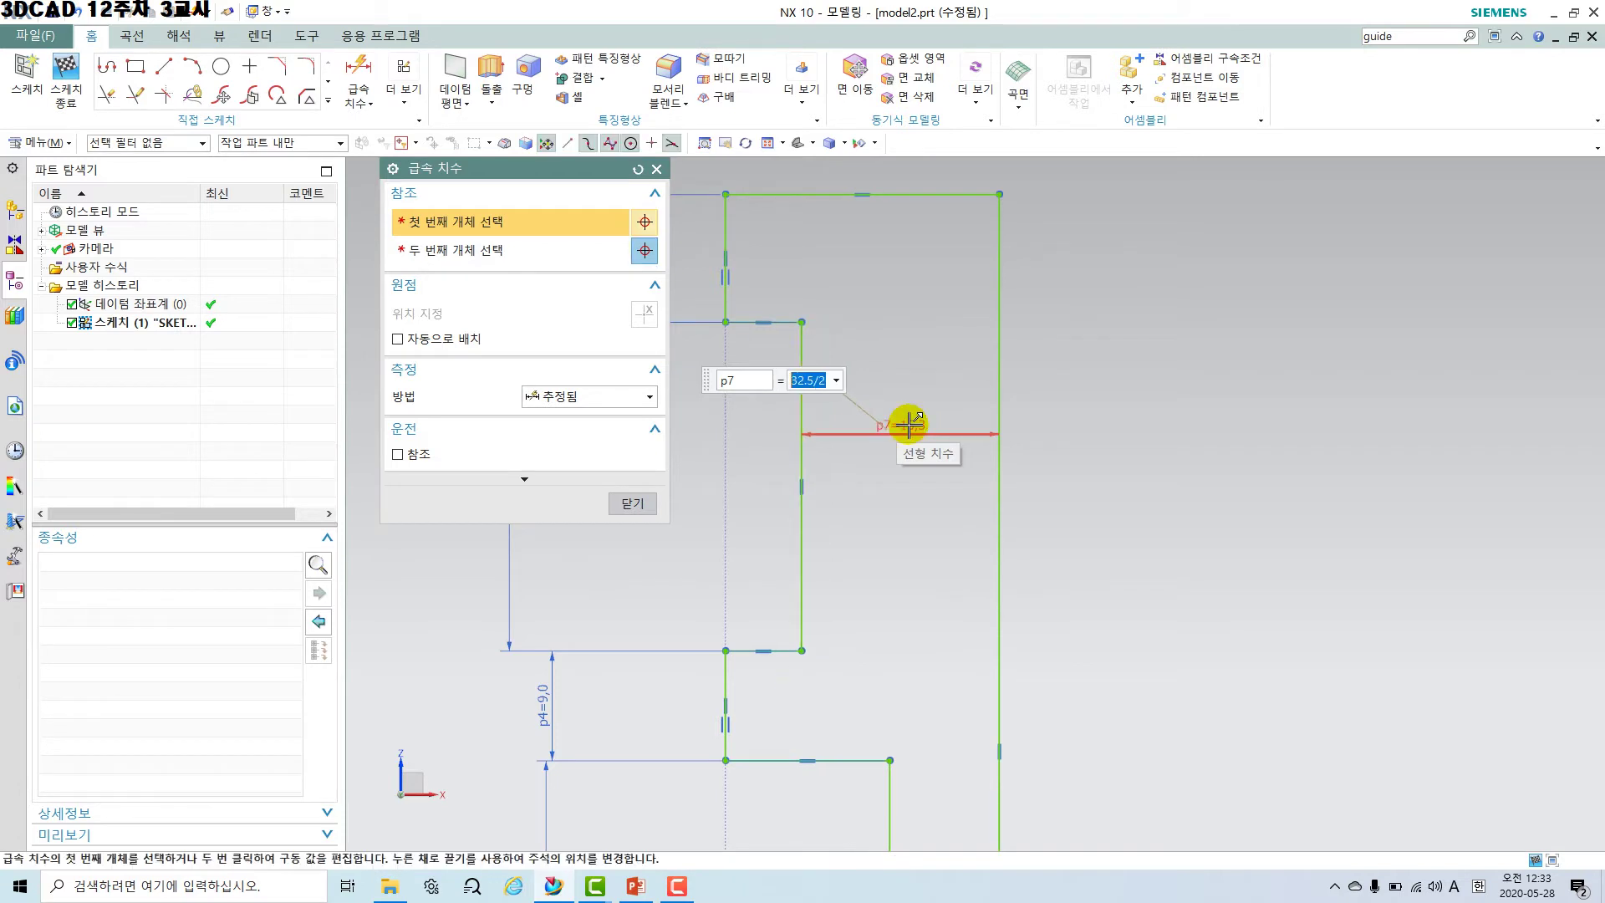
Convert the upper groove's inner vertical line to a reference line.
left_click(632, 504)
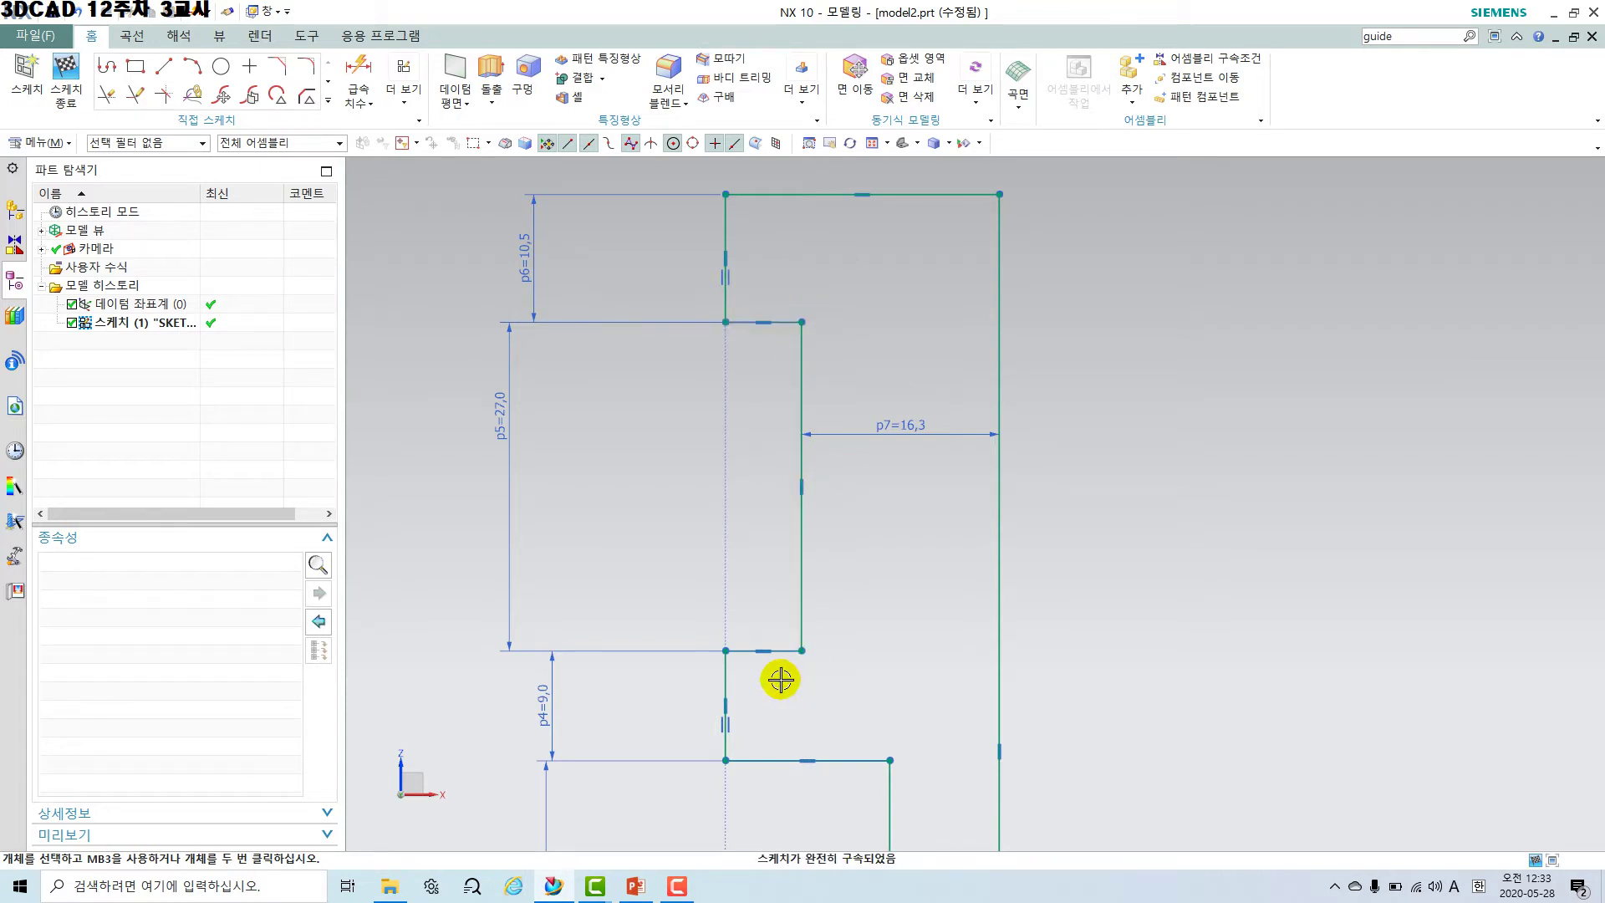
left_click(800, 370)
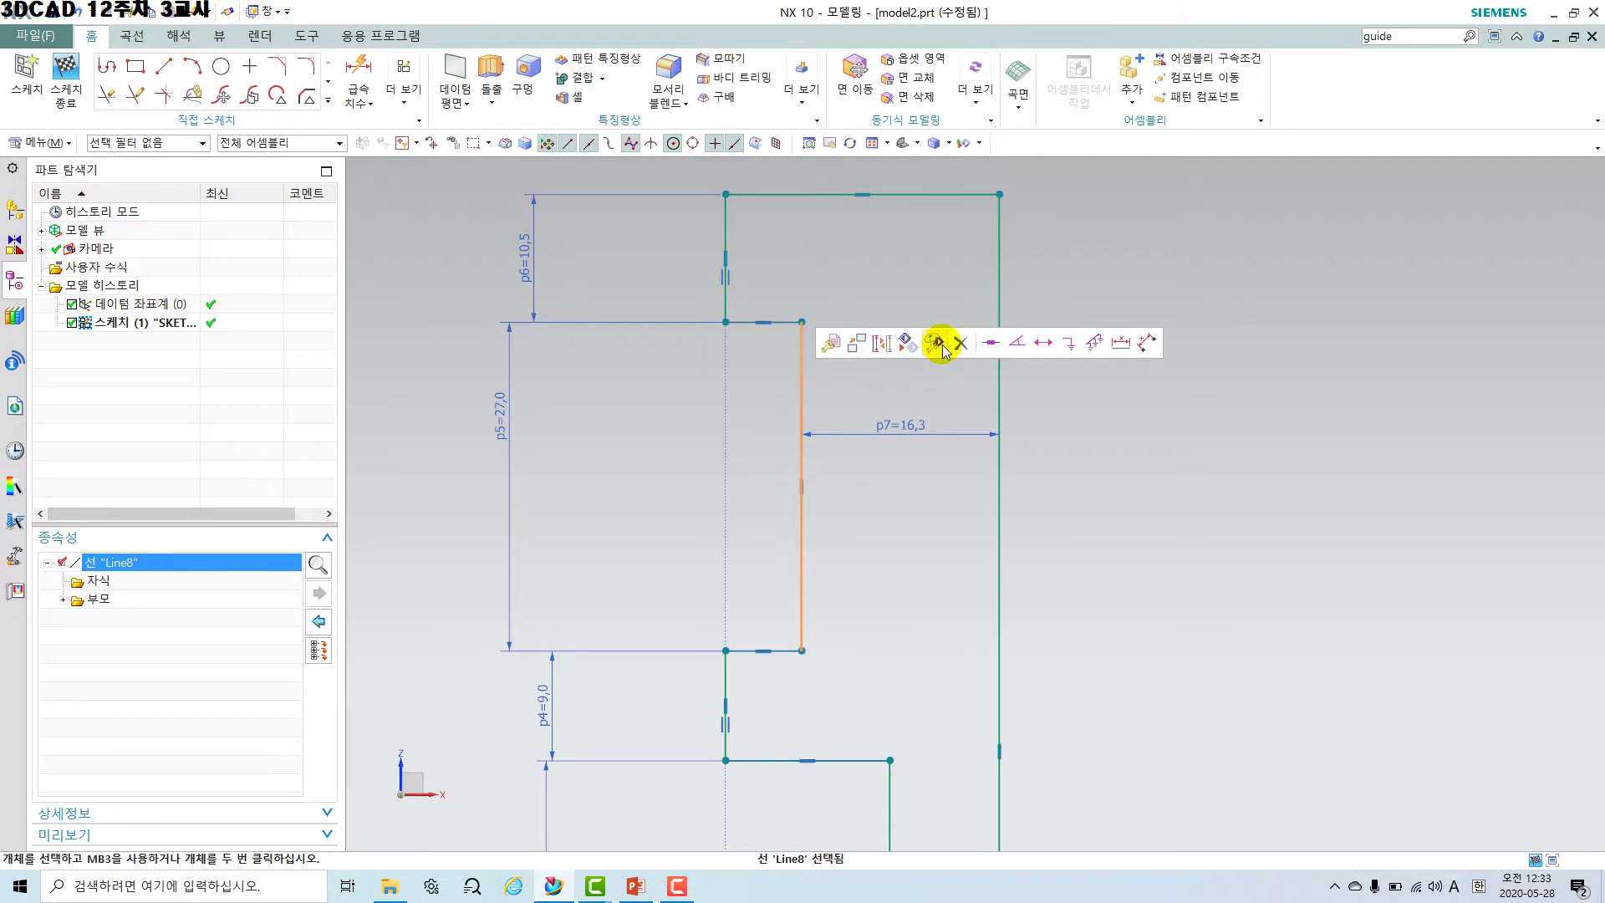
left_click(880, 341)
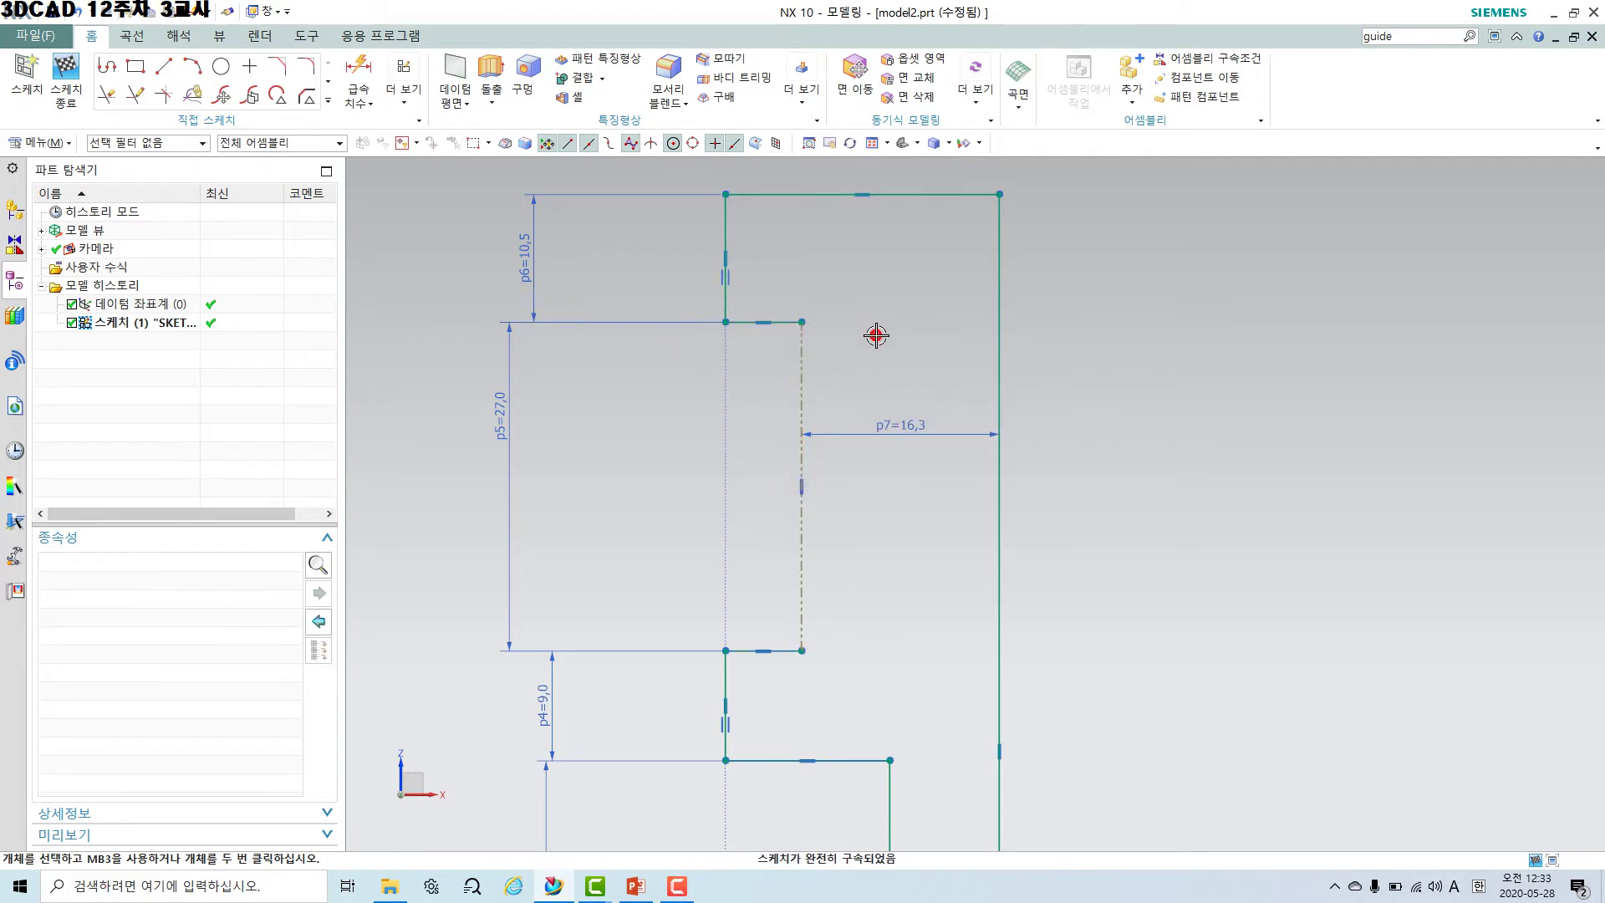
Draw a three-point arc of about 29 mm radius between the reference line's endpoints, bulging toward the long centre line.
left_click(194, 66)
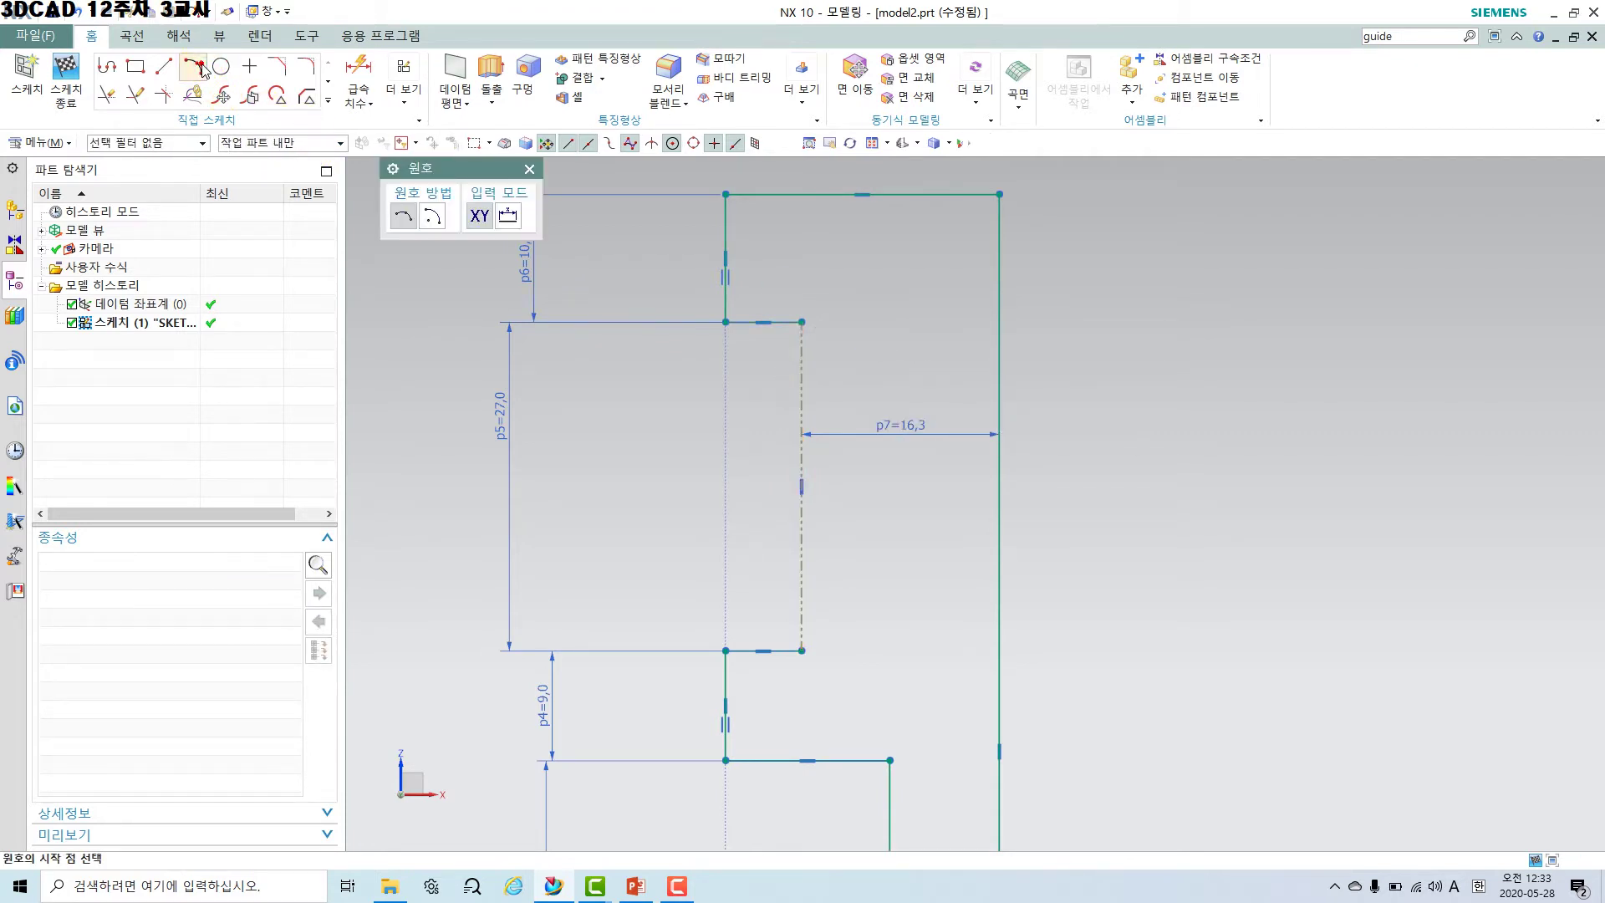
left_click(803, 322)
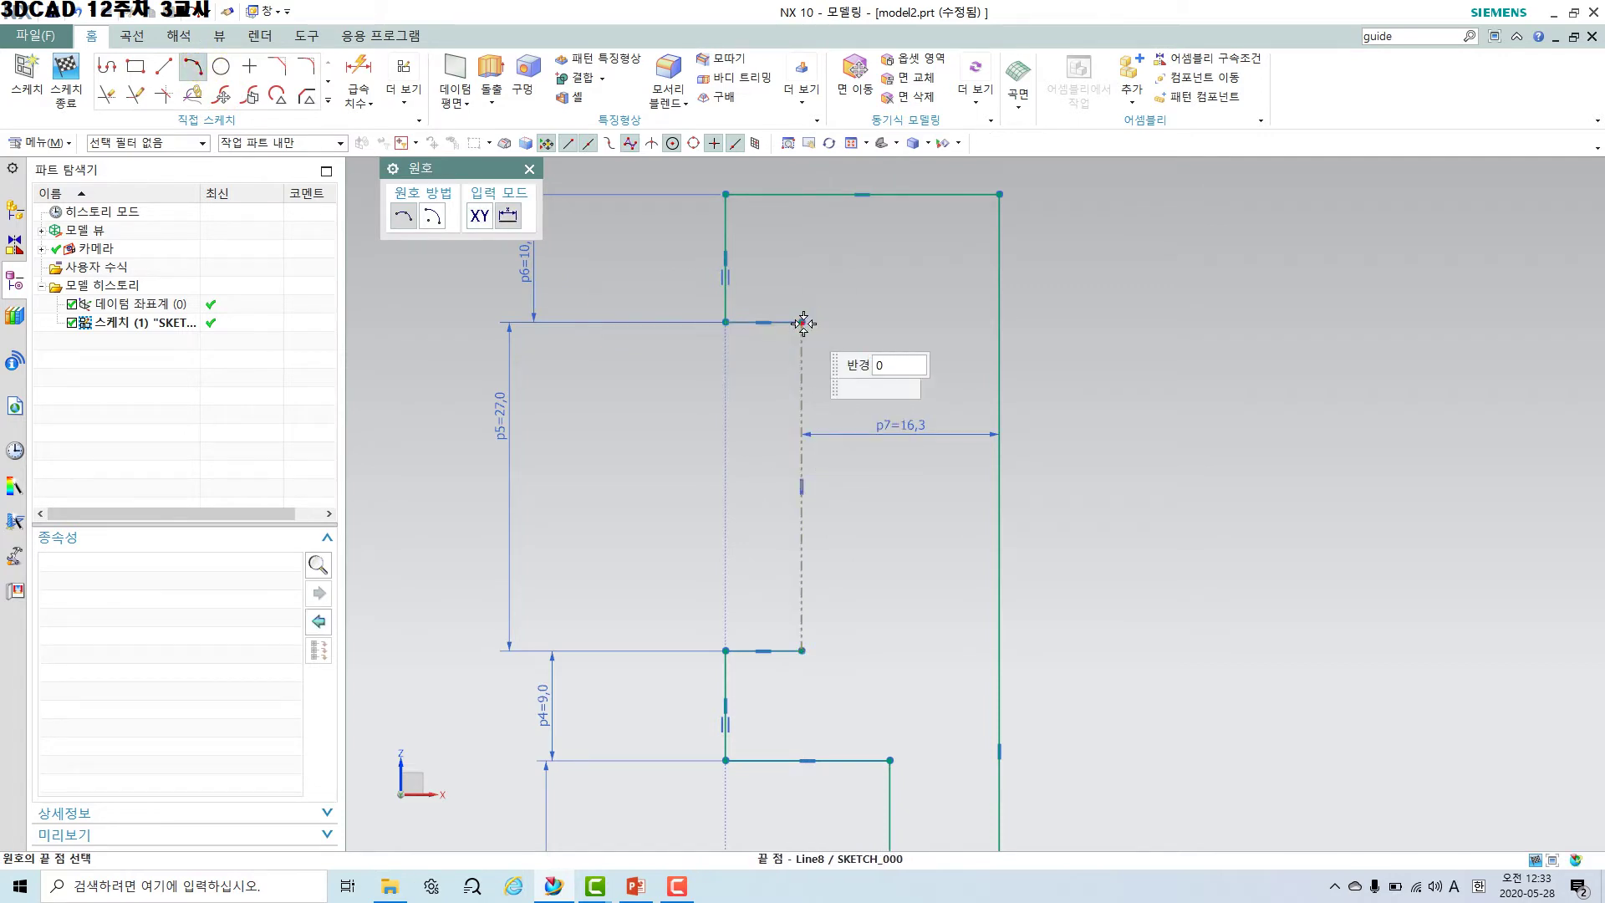
left_click(802, 650)
left_click(842, 497)
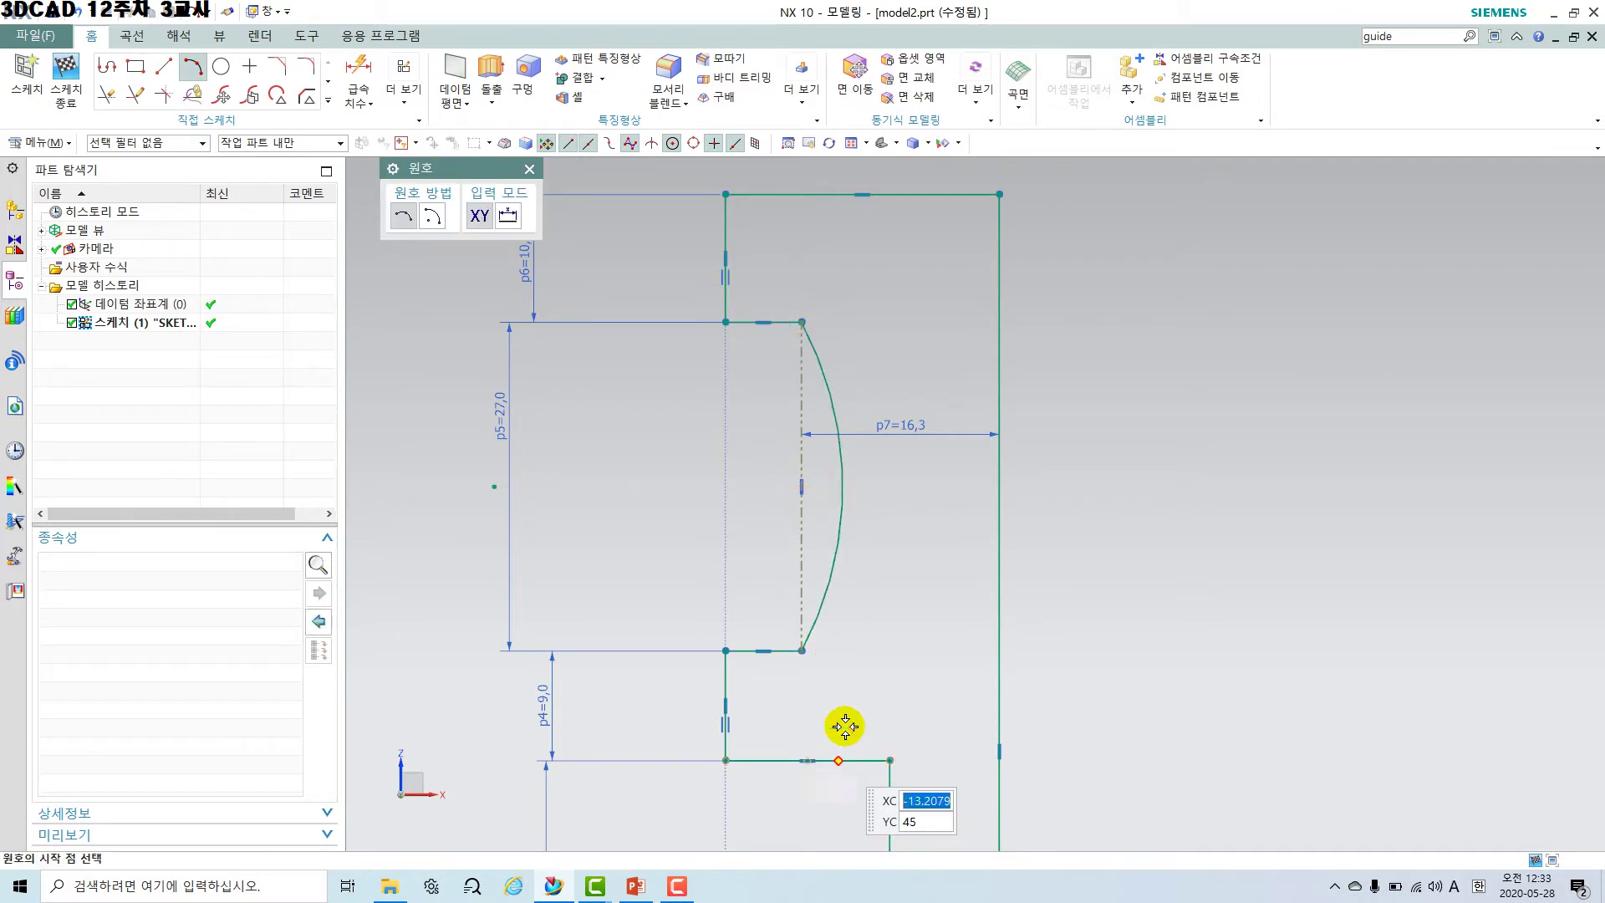
Add a rapid dimension of 16 mm to the new arc's radius.
left_click(359, 67)
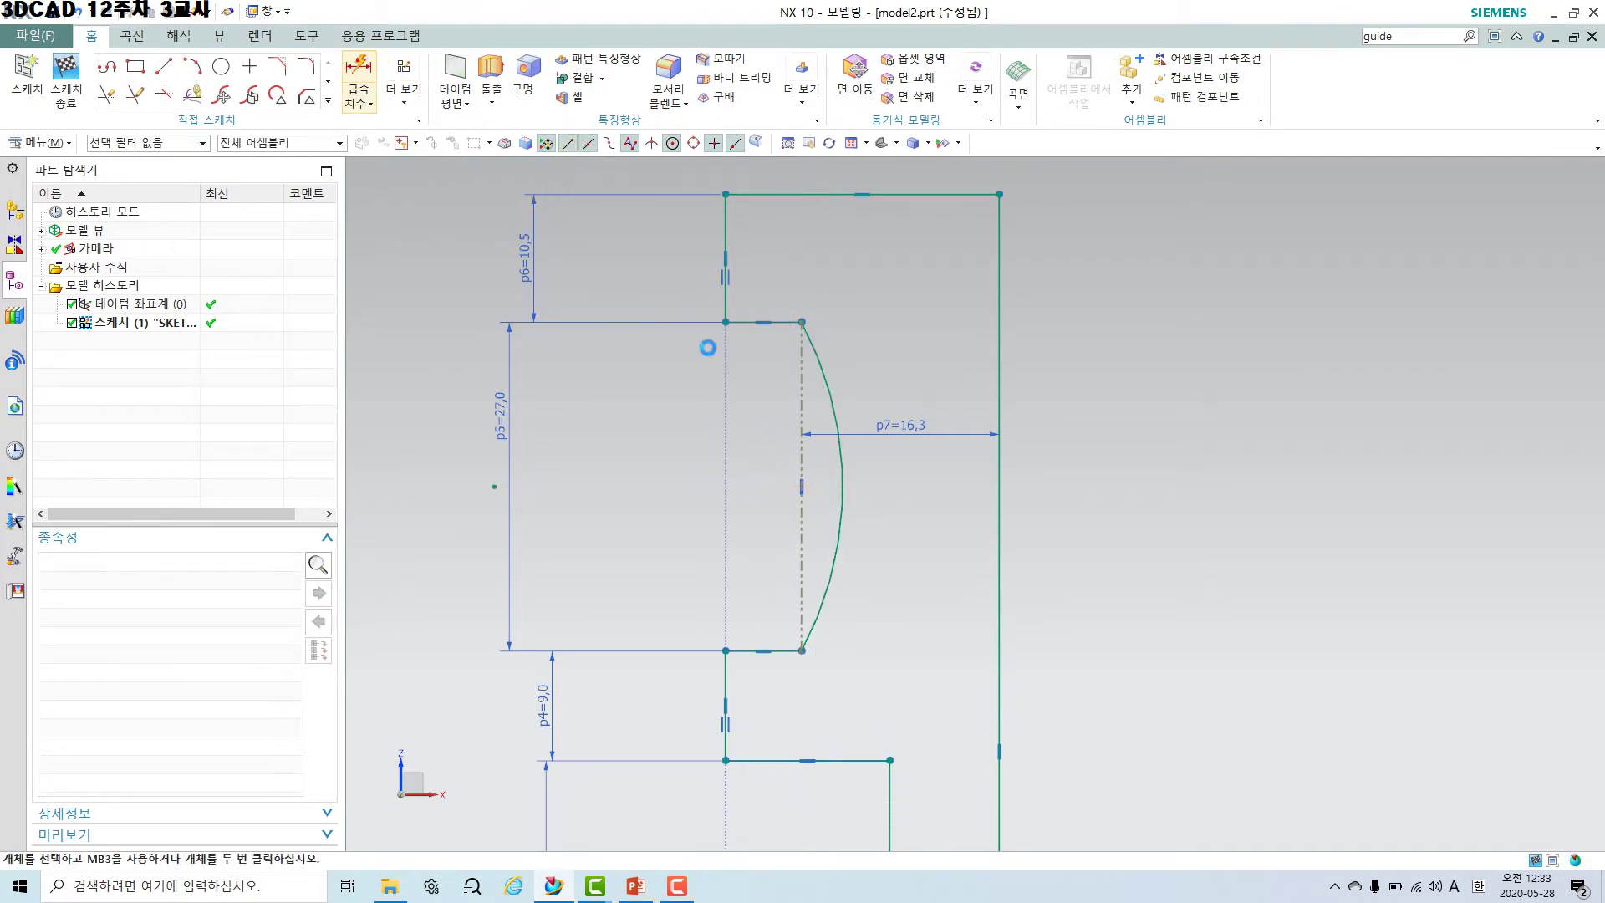
left_click(834, 478)
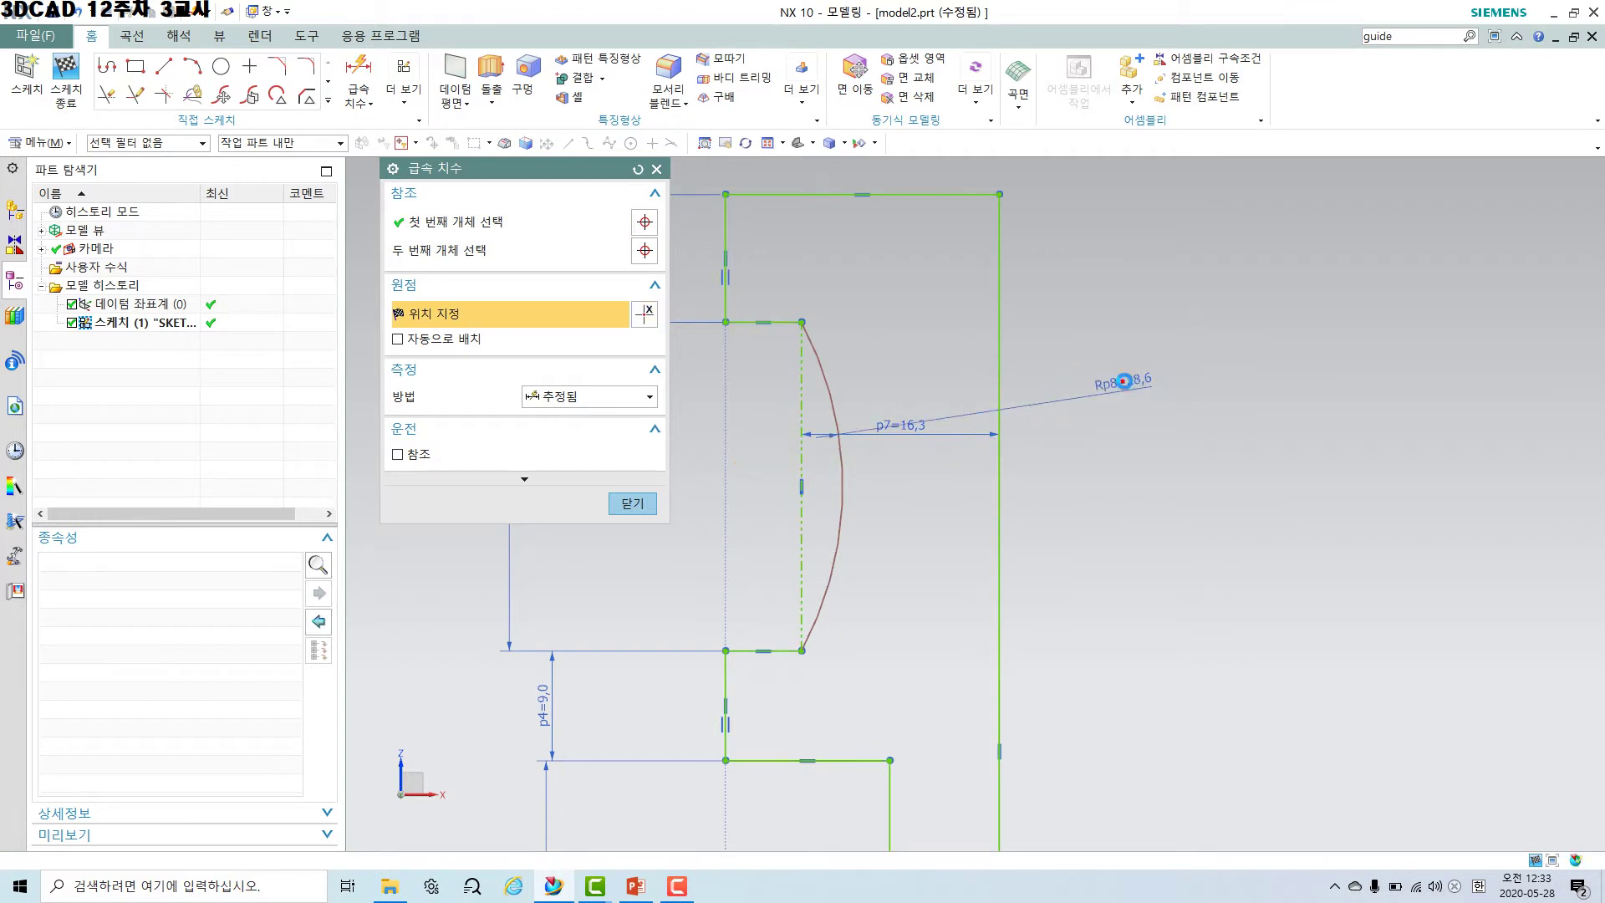
left_click(1123, 378)
type("16")
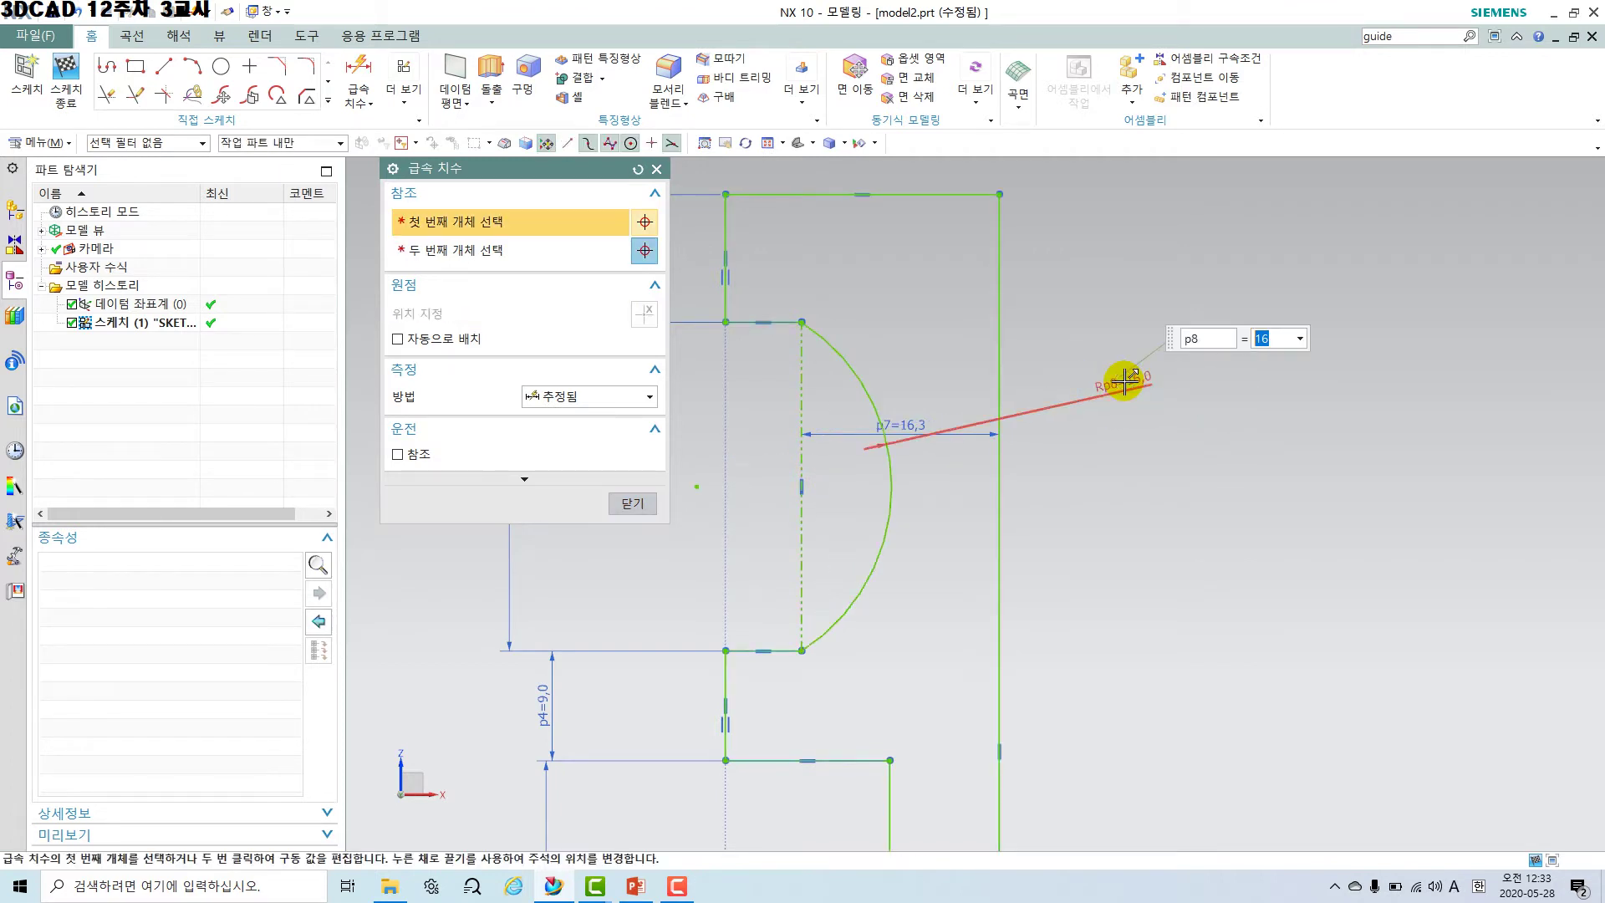
key("Return")
left_click(633, 504)
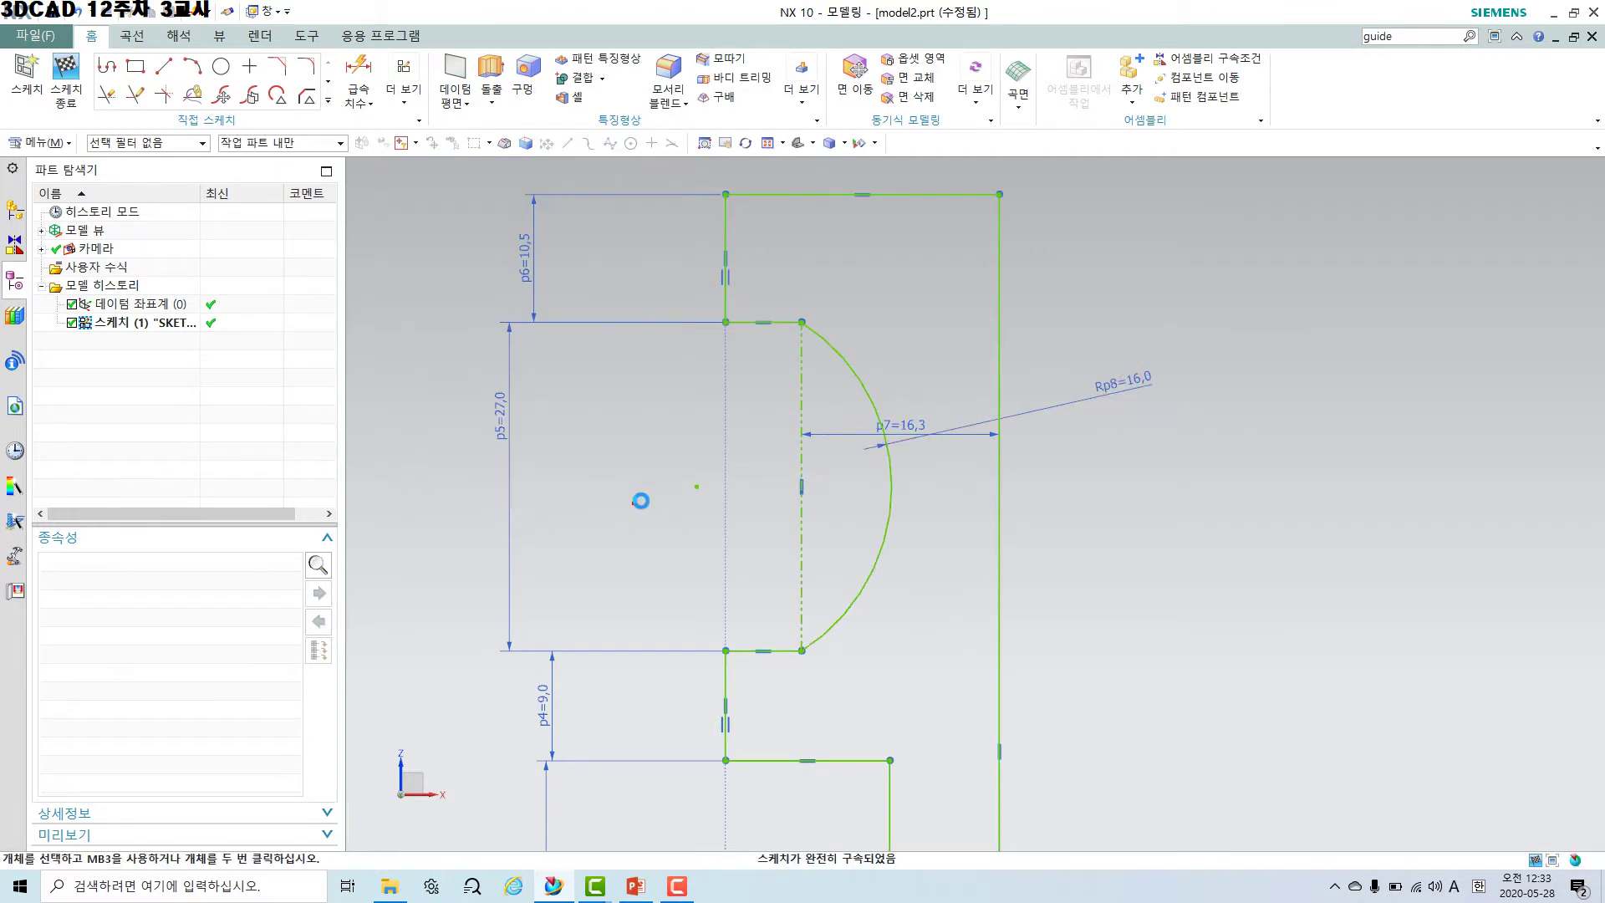
Draw a circle about 122 mm in diameter, centred above the profile near the centre line and passing through the profile's top outer corner.
scroll(936, 501, "up", 4)
scroll(1130, 623, "up", 2)
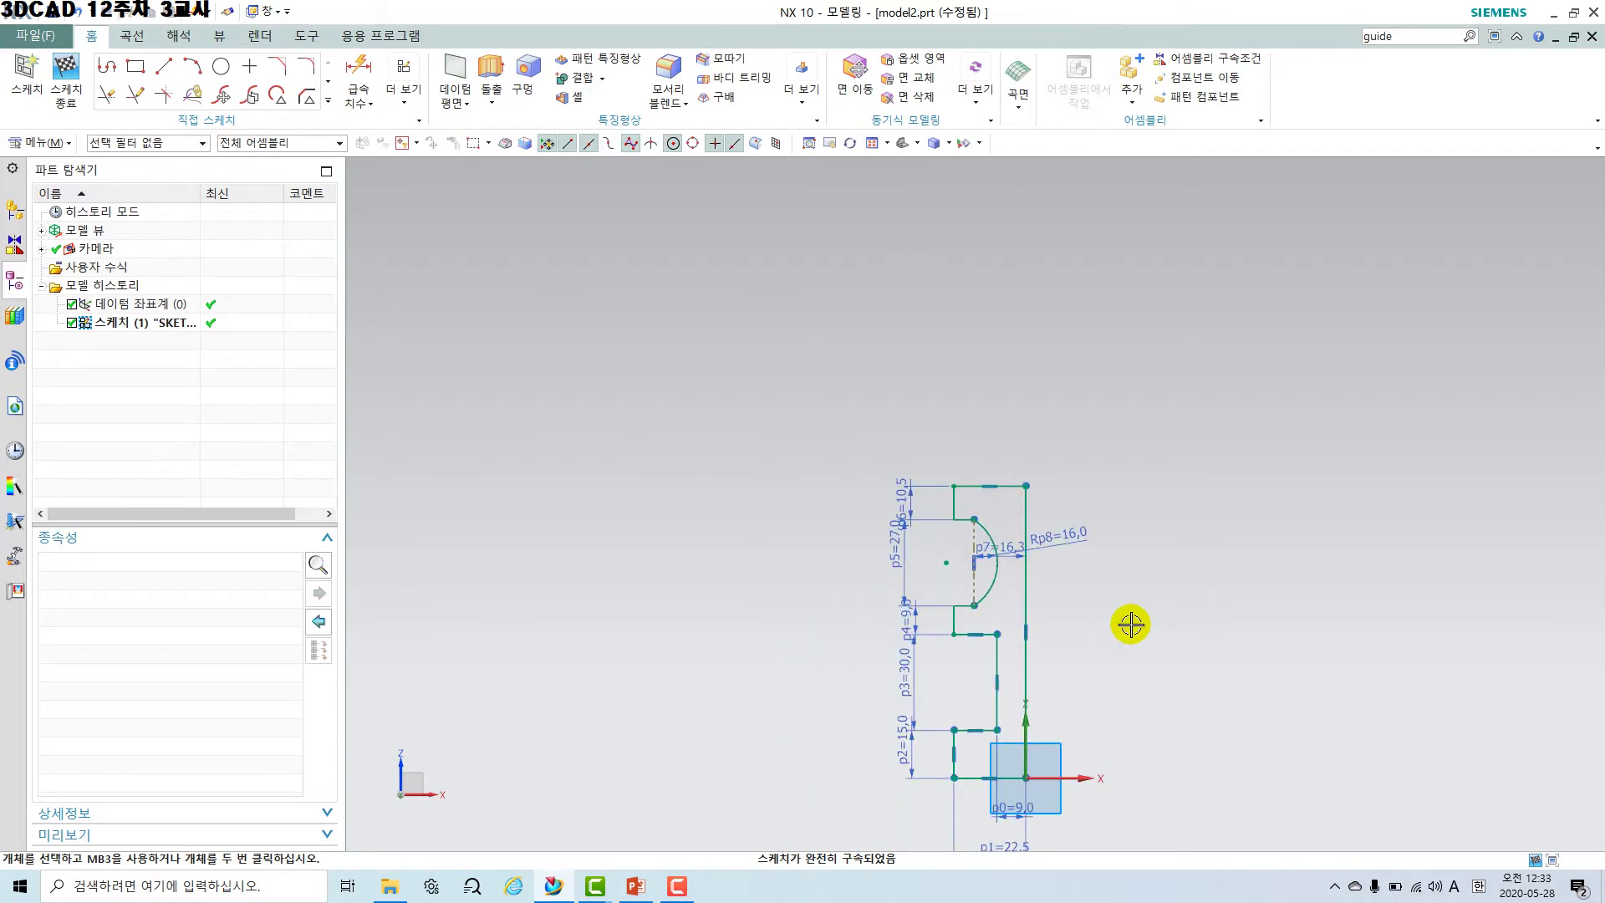
scroll(961, 594, "down", 4)
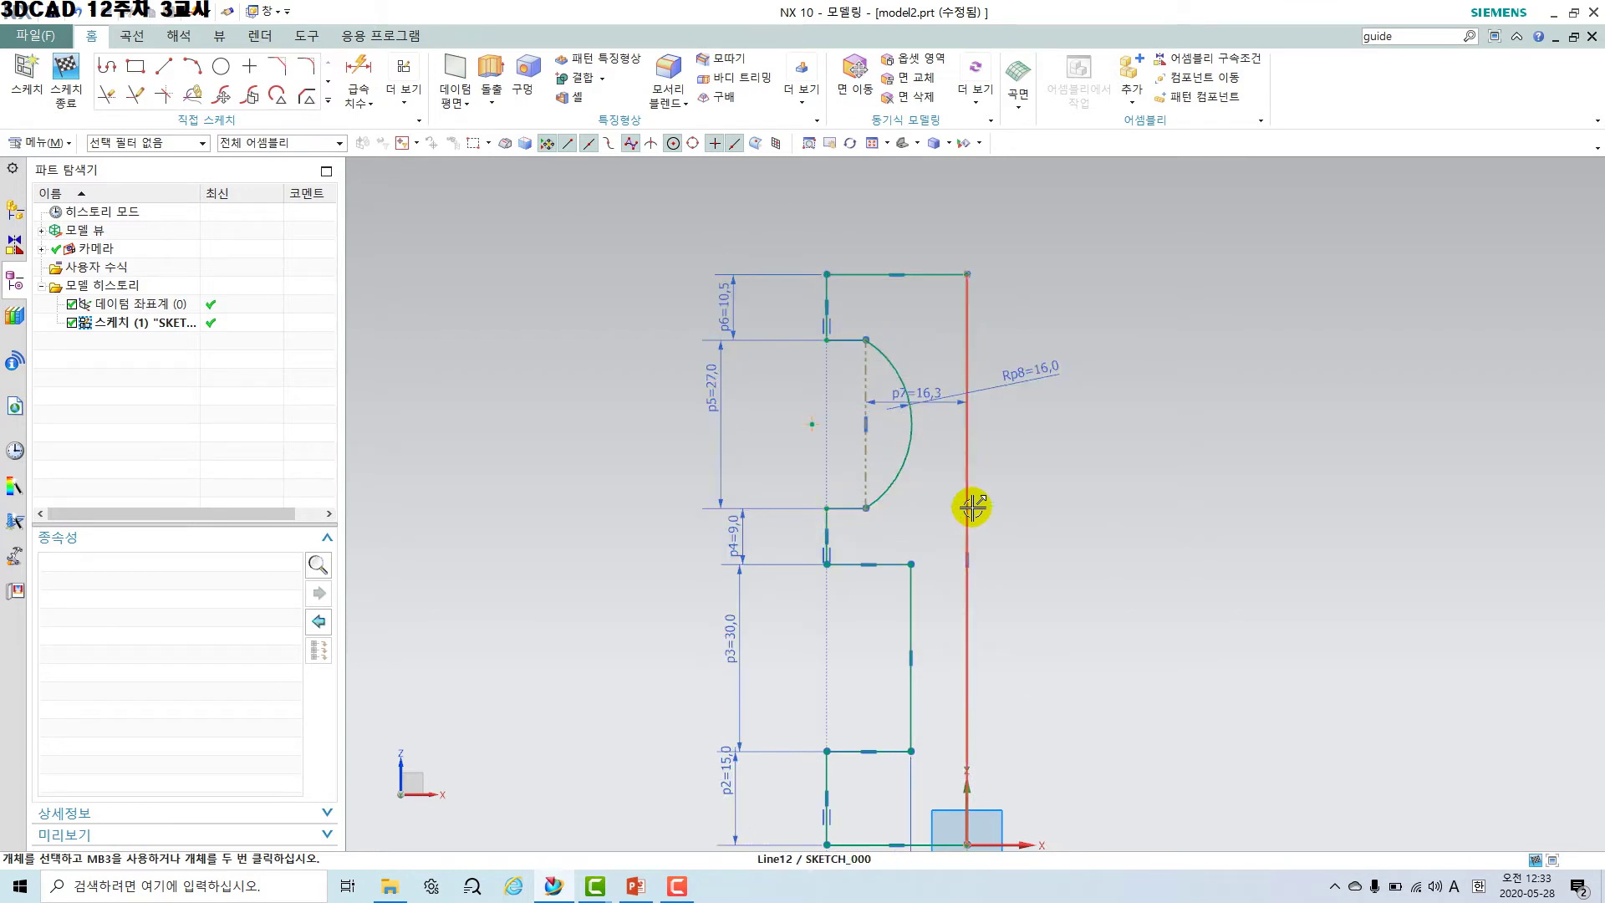
scroll(985, 555, "up", 3)
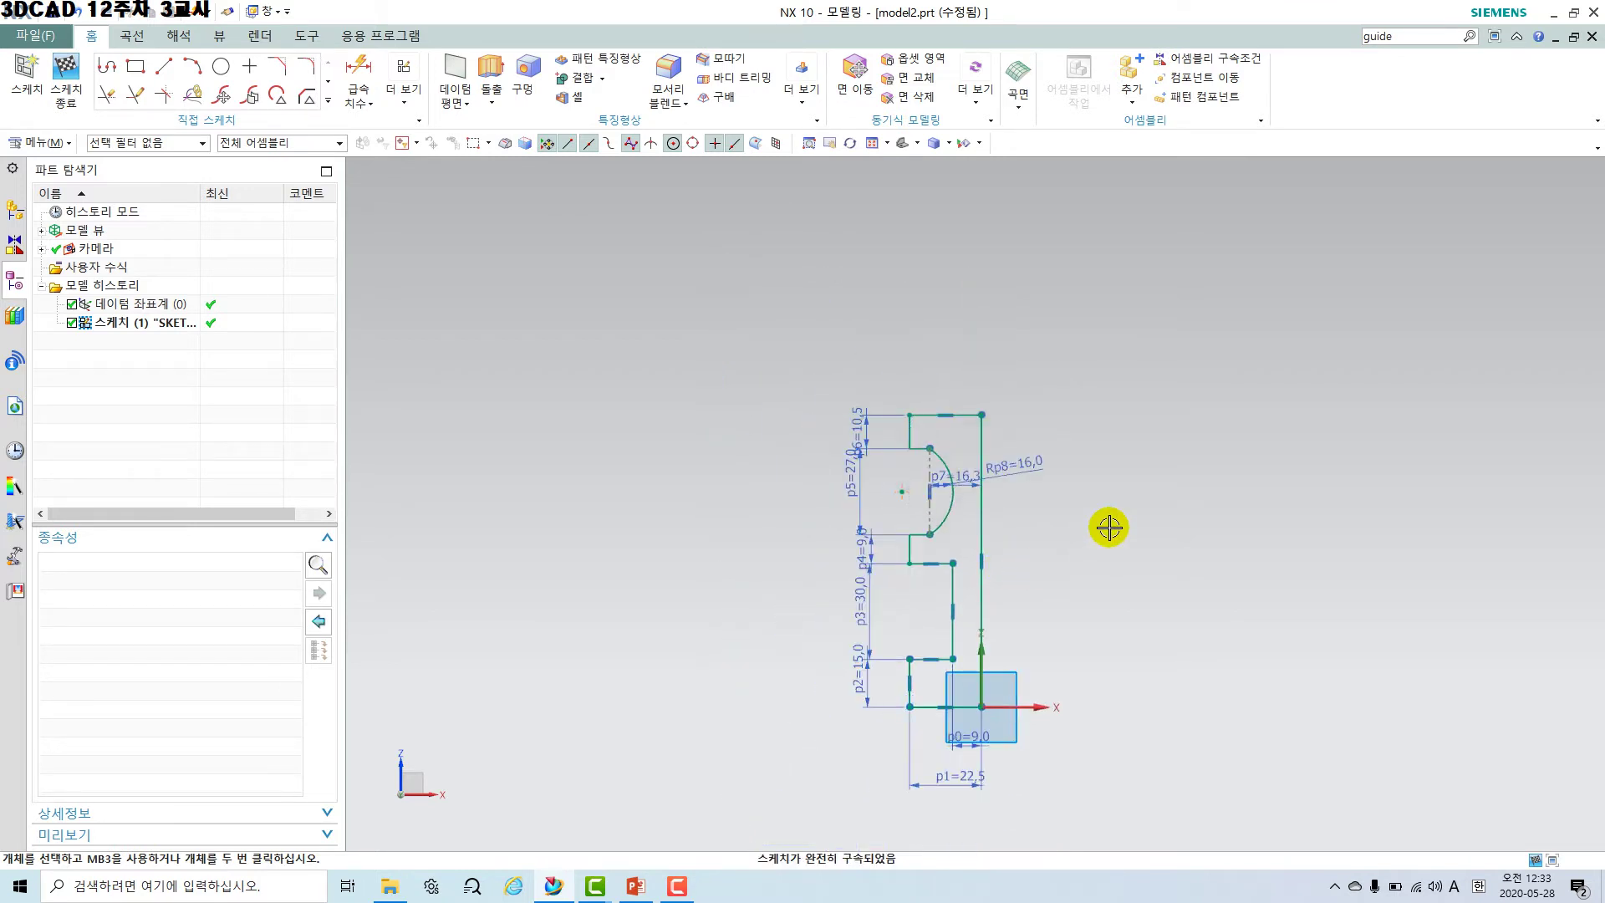
middle_click_drag(1110, 526, 1097, 669, "shift")
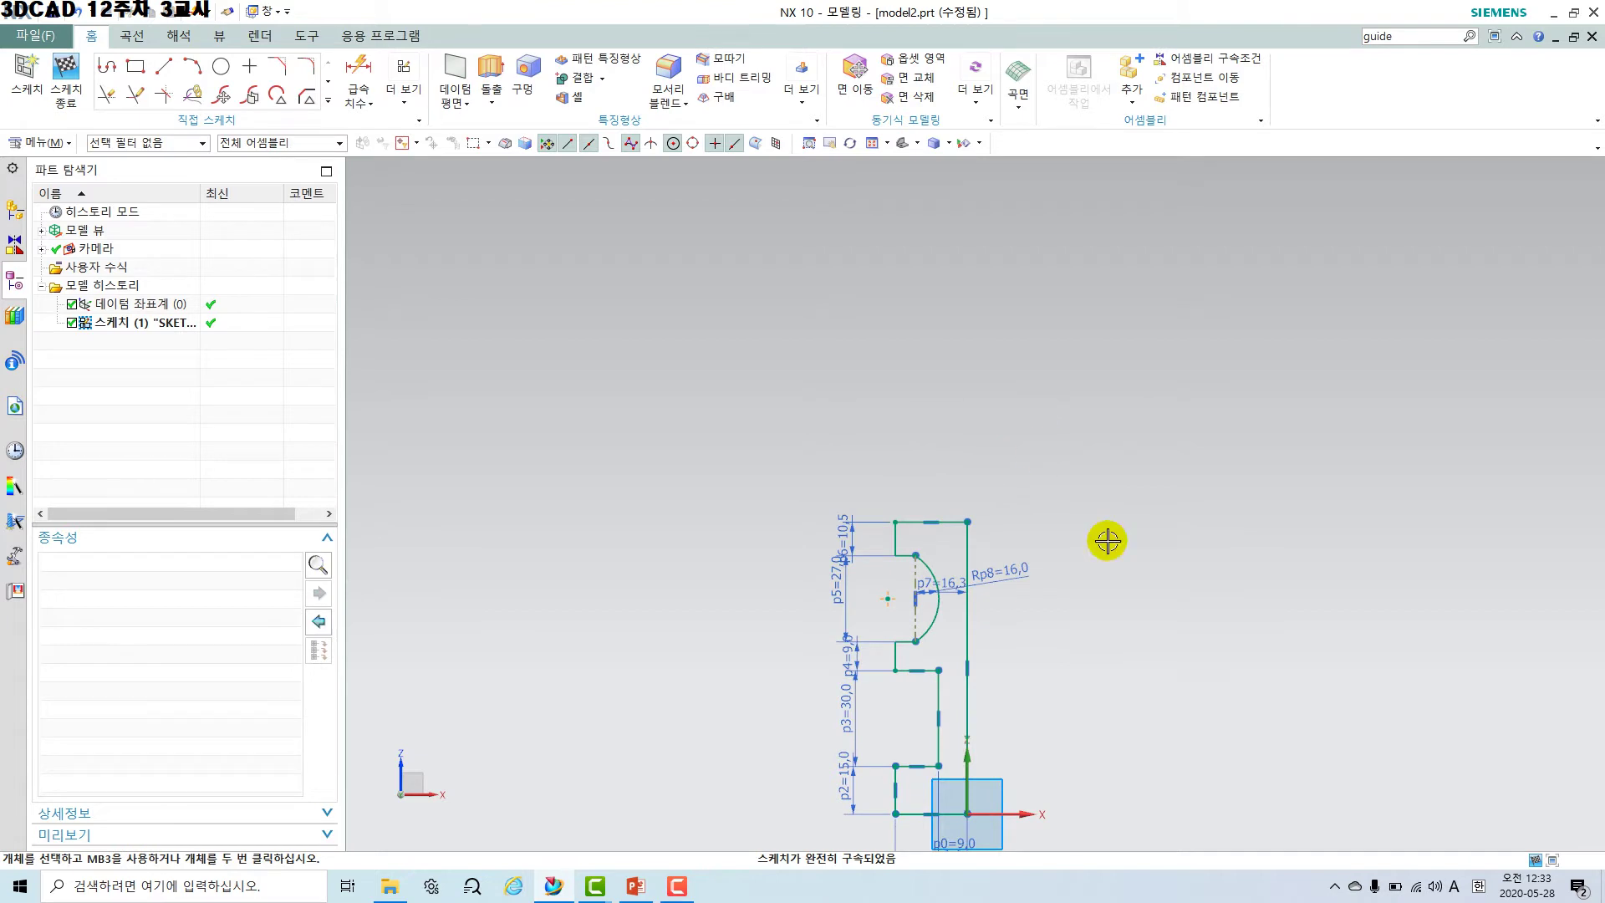
left_click(222, 67)
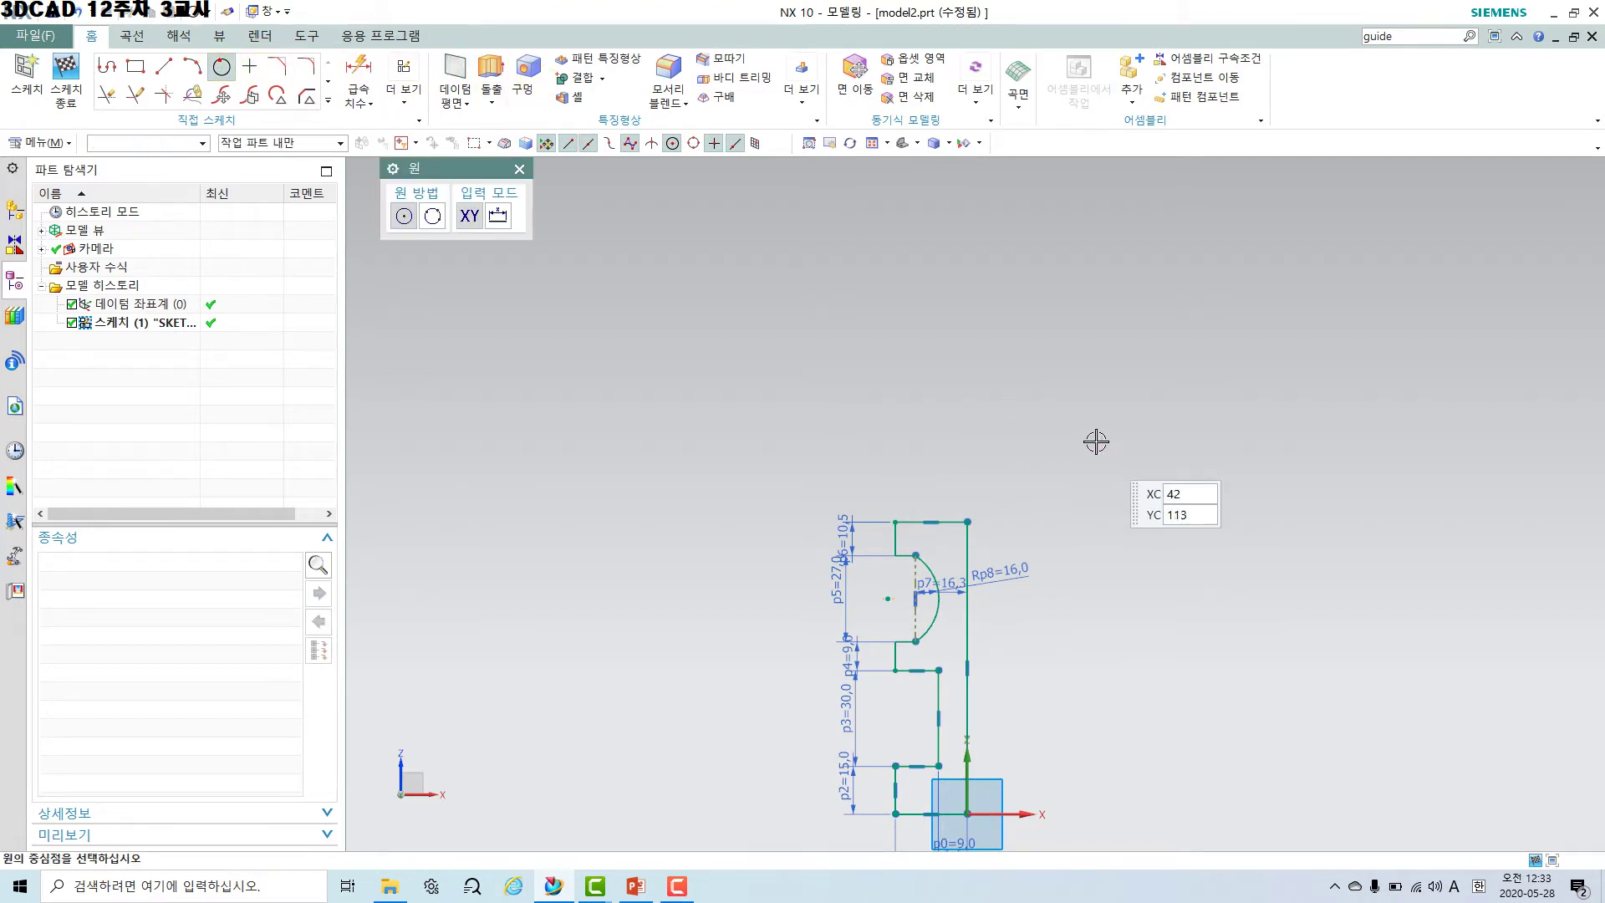
left_click(969, 342)
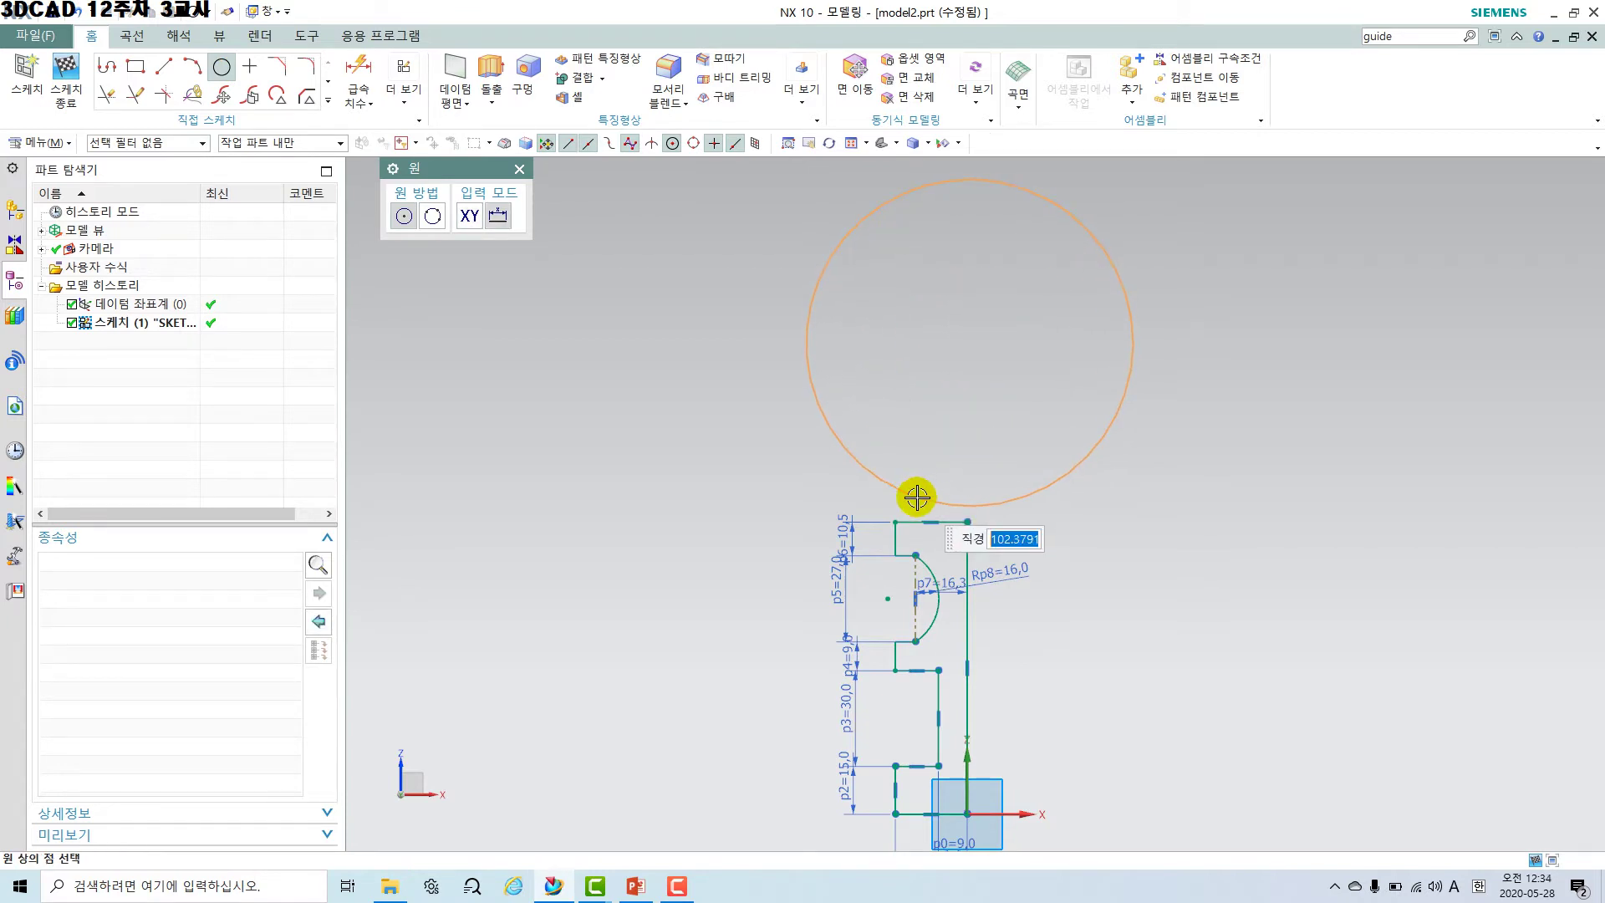
scroll(917, 497, "up", 2)
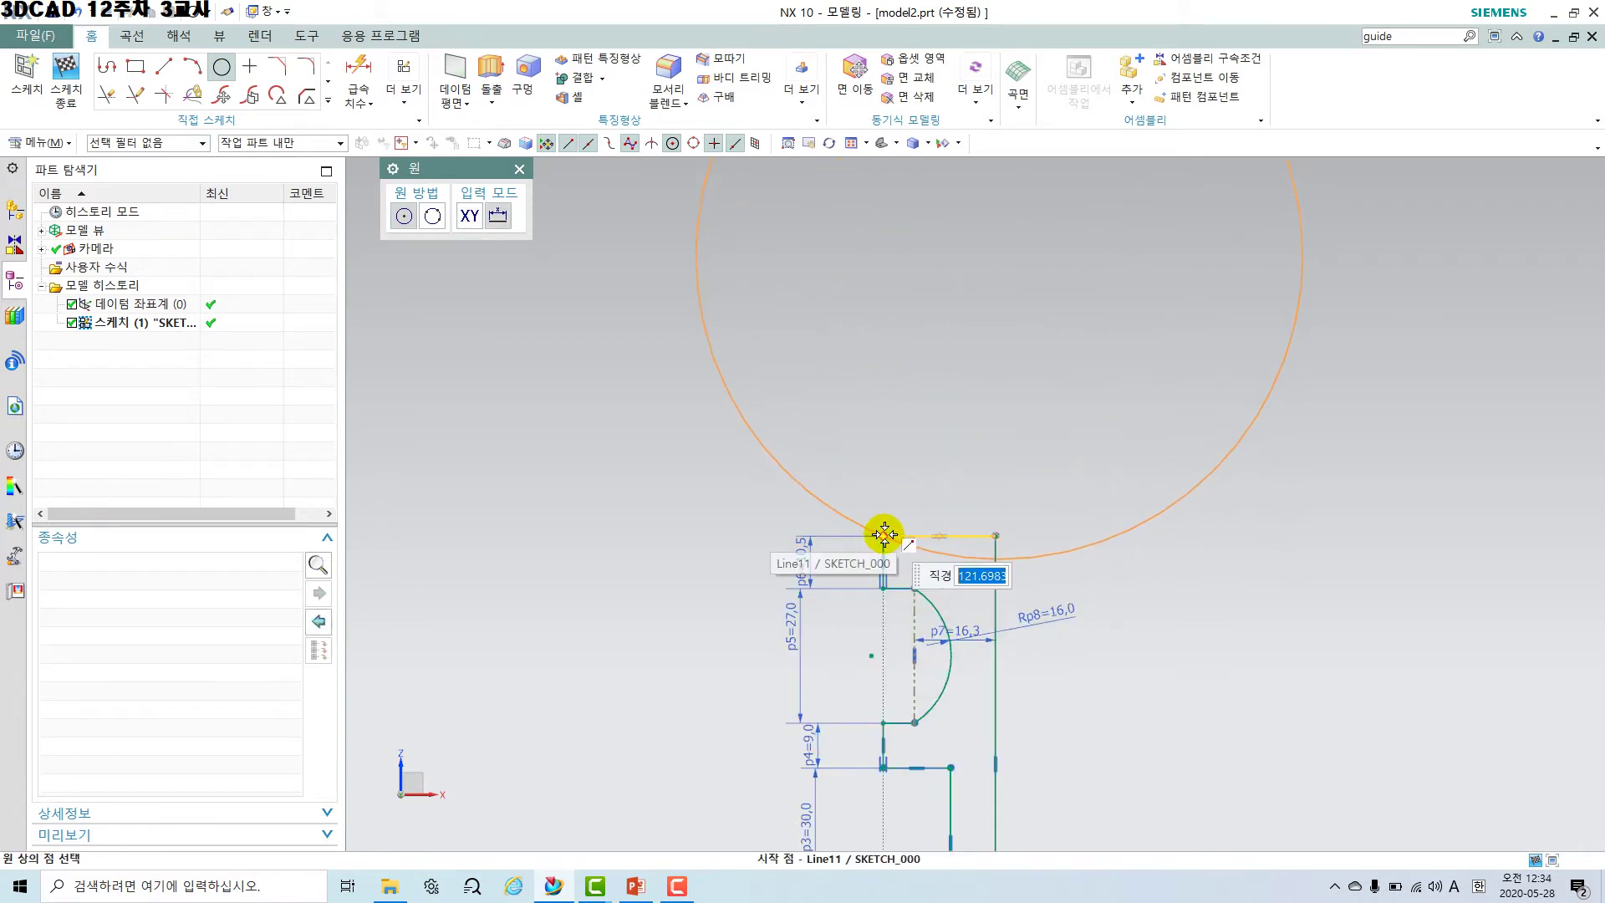
left_click(884, 534)
scroll(1354, 449, "down", 4)
middle_click_drag(1321, 544, 1107, 602, "shift")
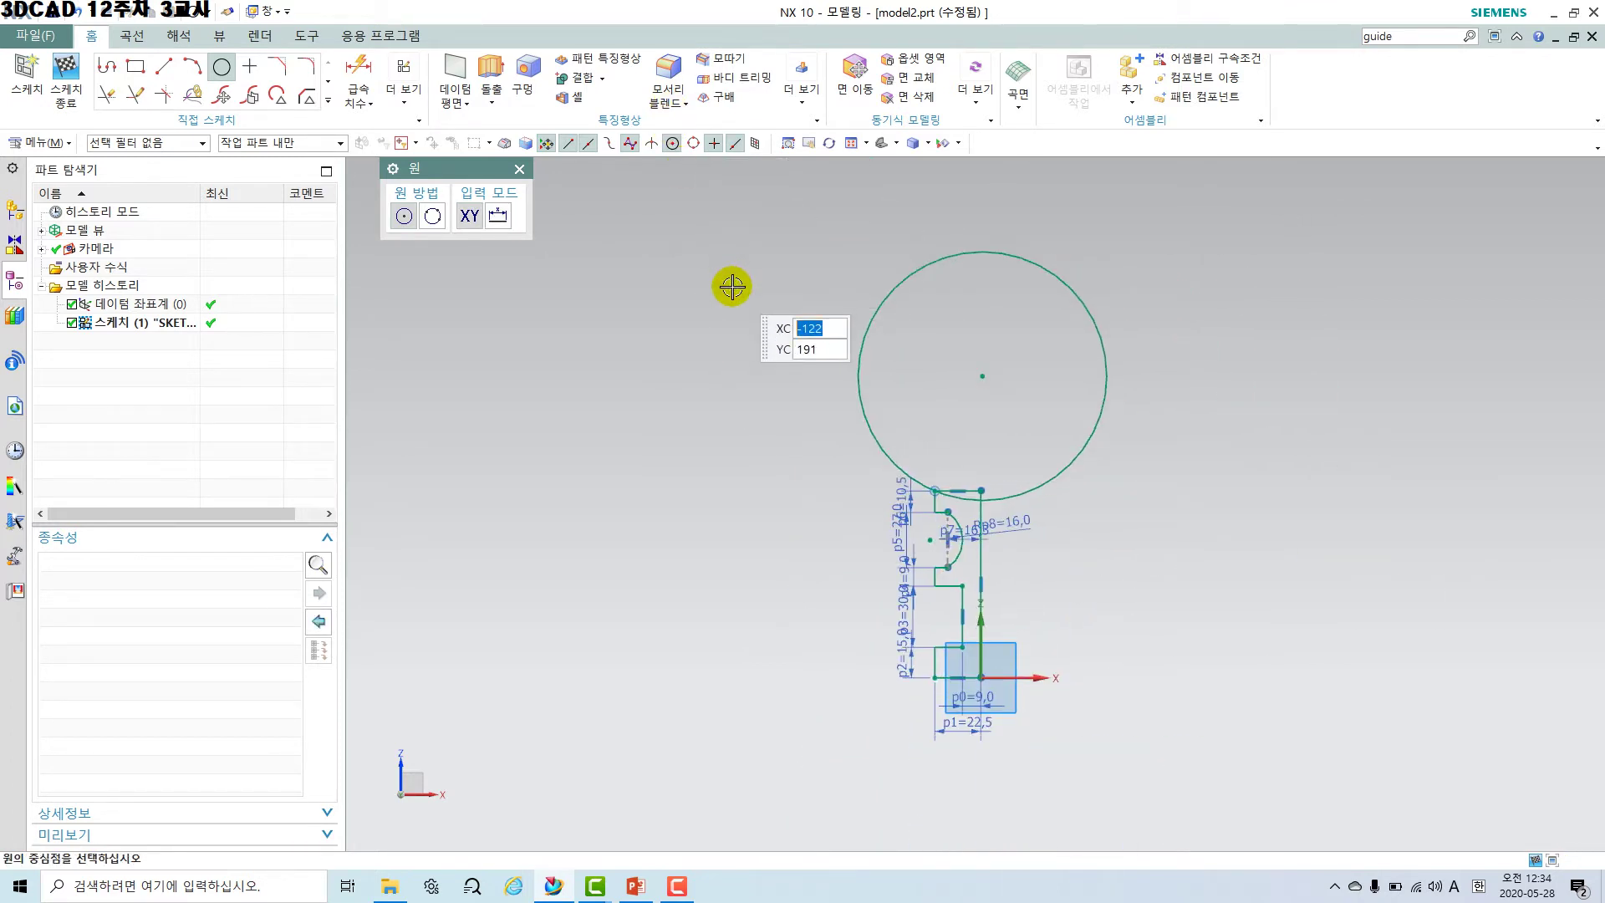
Add a rapid dimension of 102.64 mm to the large circle's diameter.
left_click(358, 67)
left_click(1093, 325)
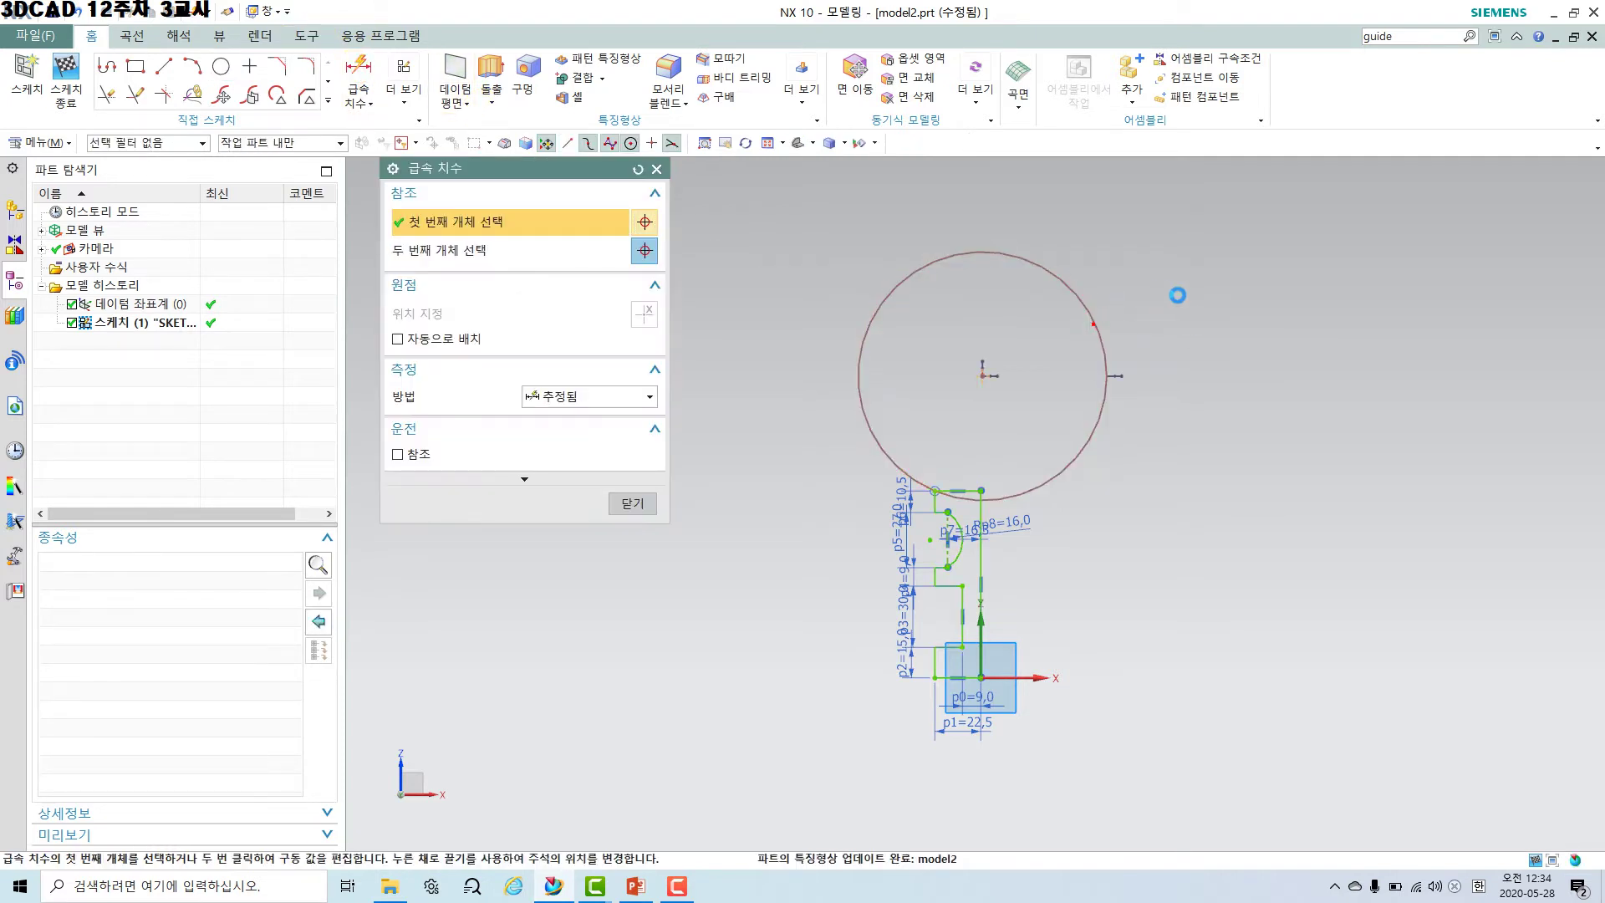
left_click(1202, 285)
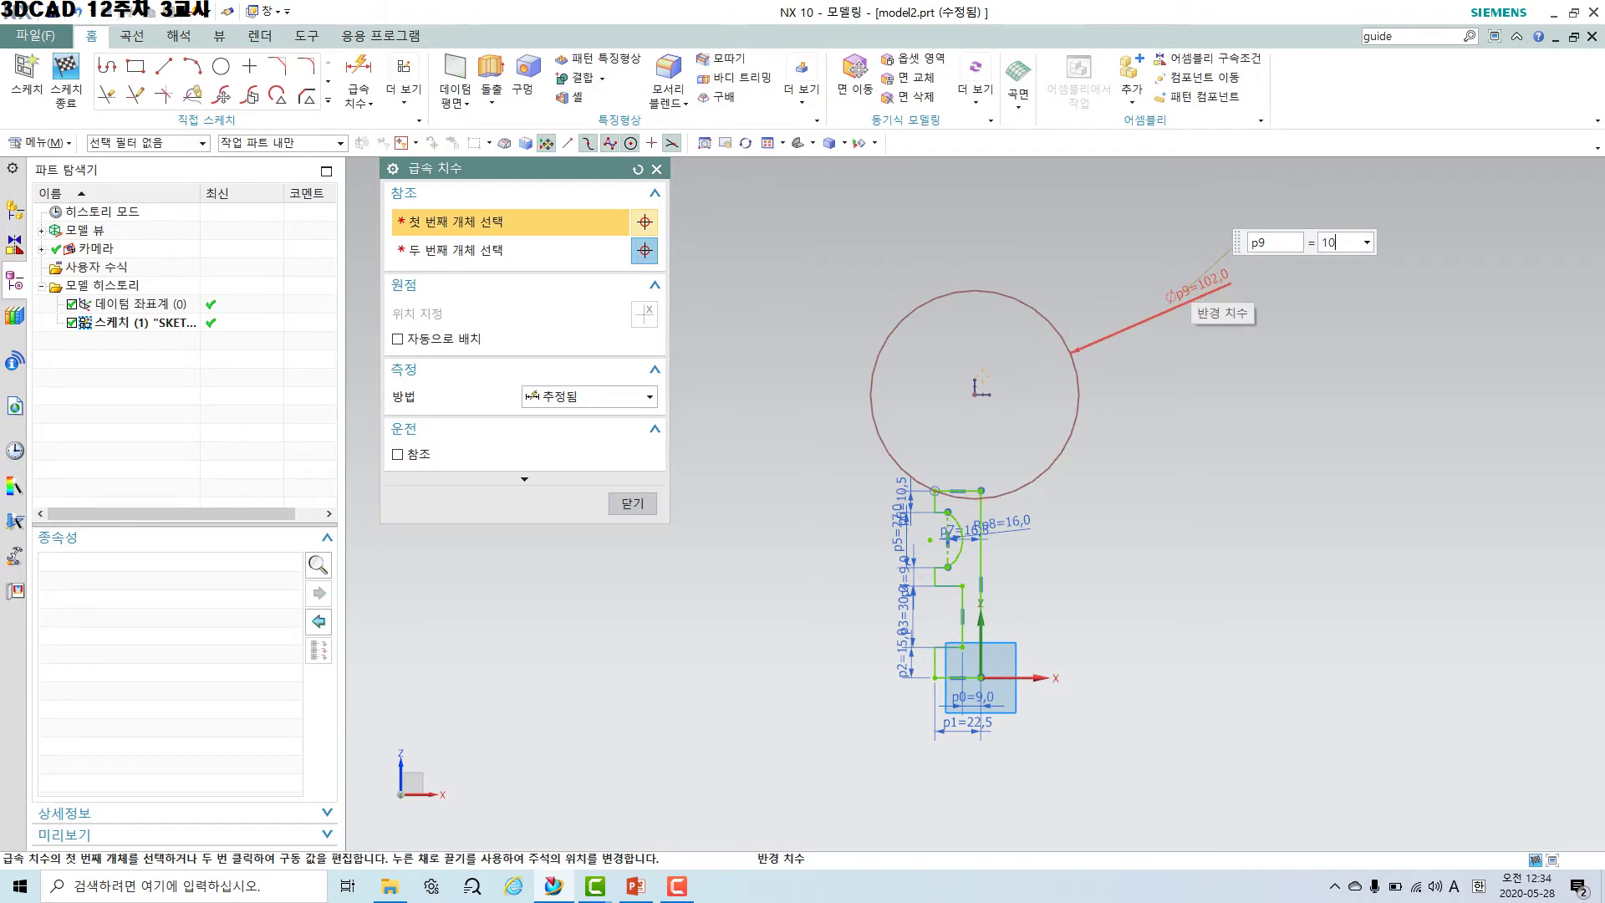
type("102.64")
left_click(1204, 284)
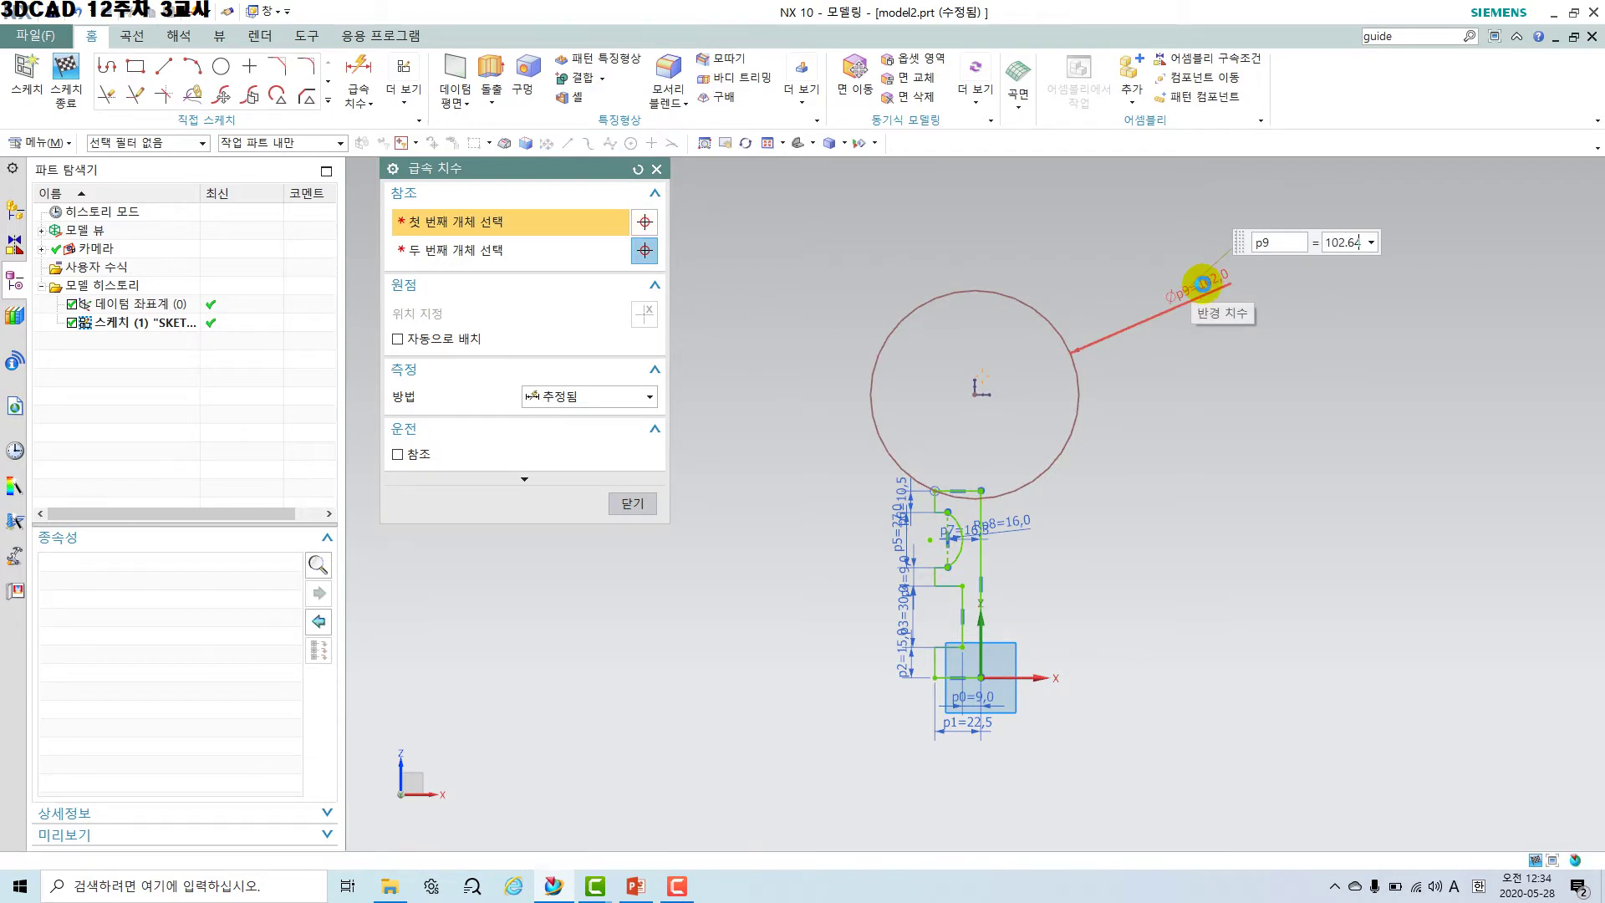
scroll(1100, 420, "up", 1)
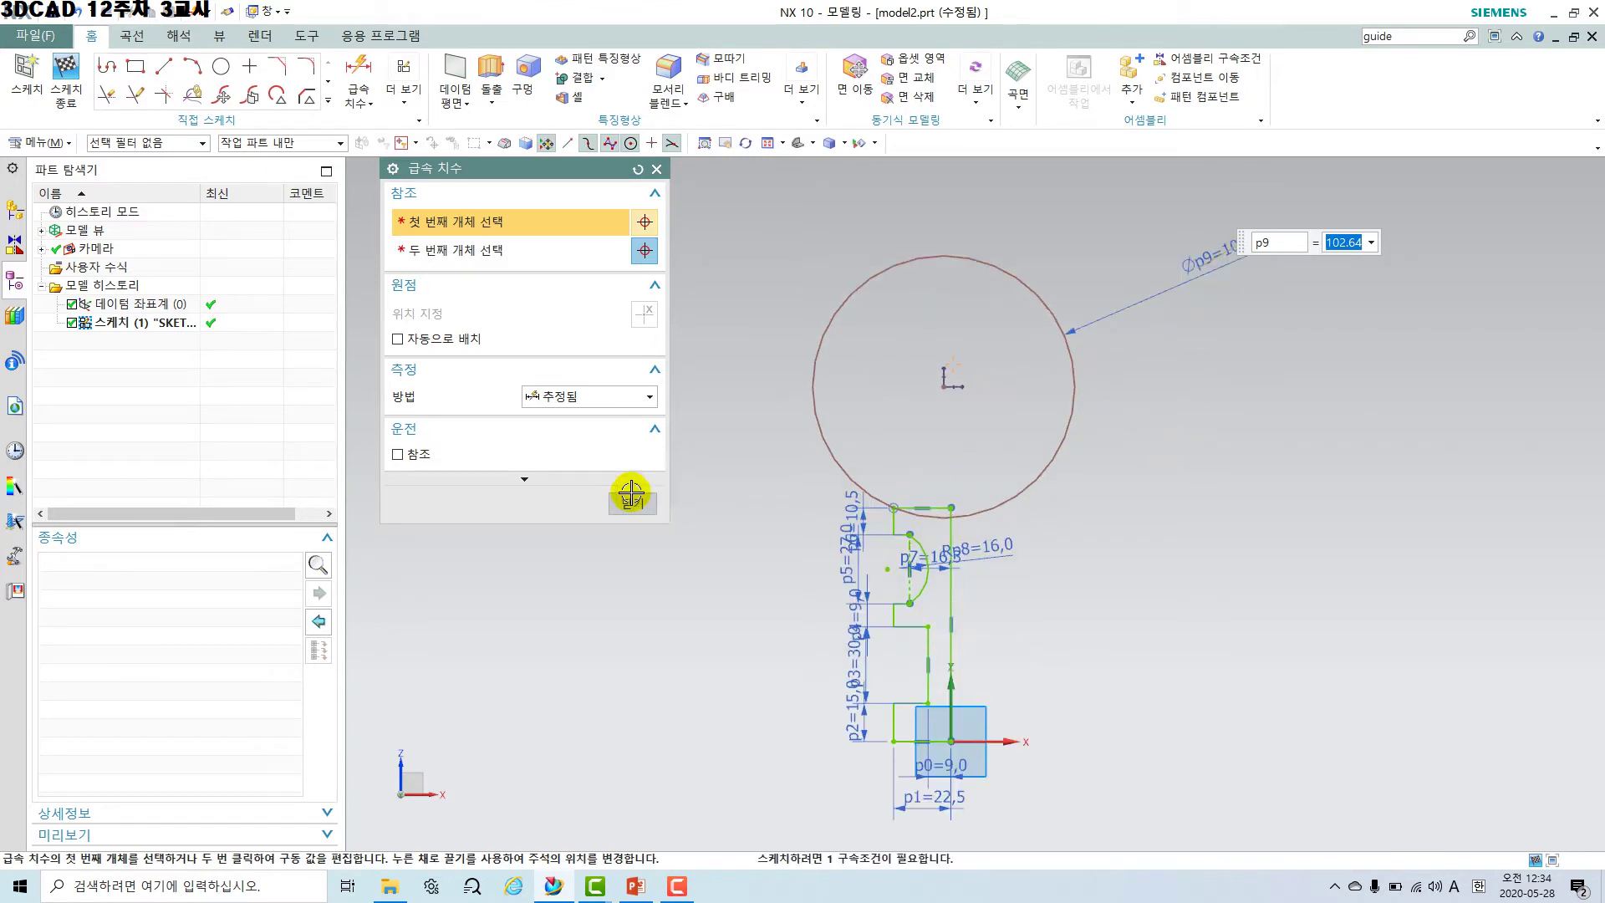
left_click(632, 503)
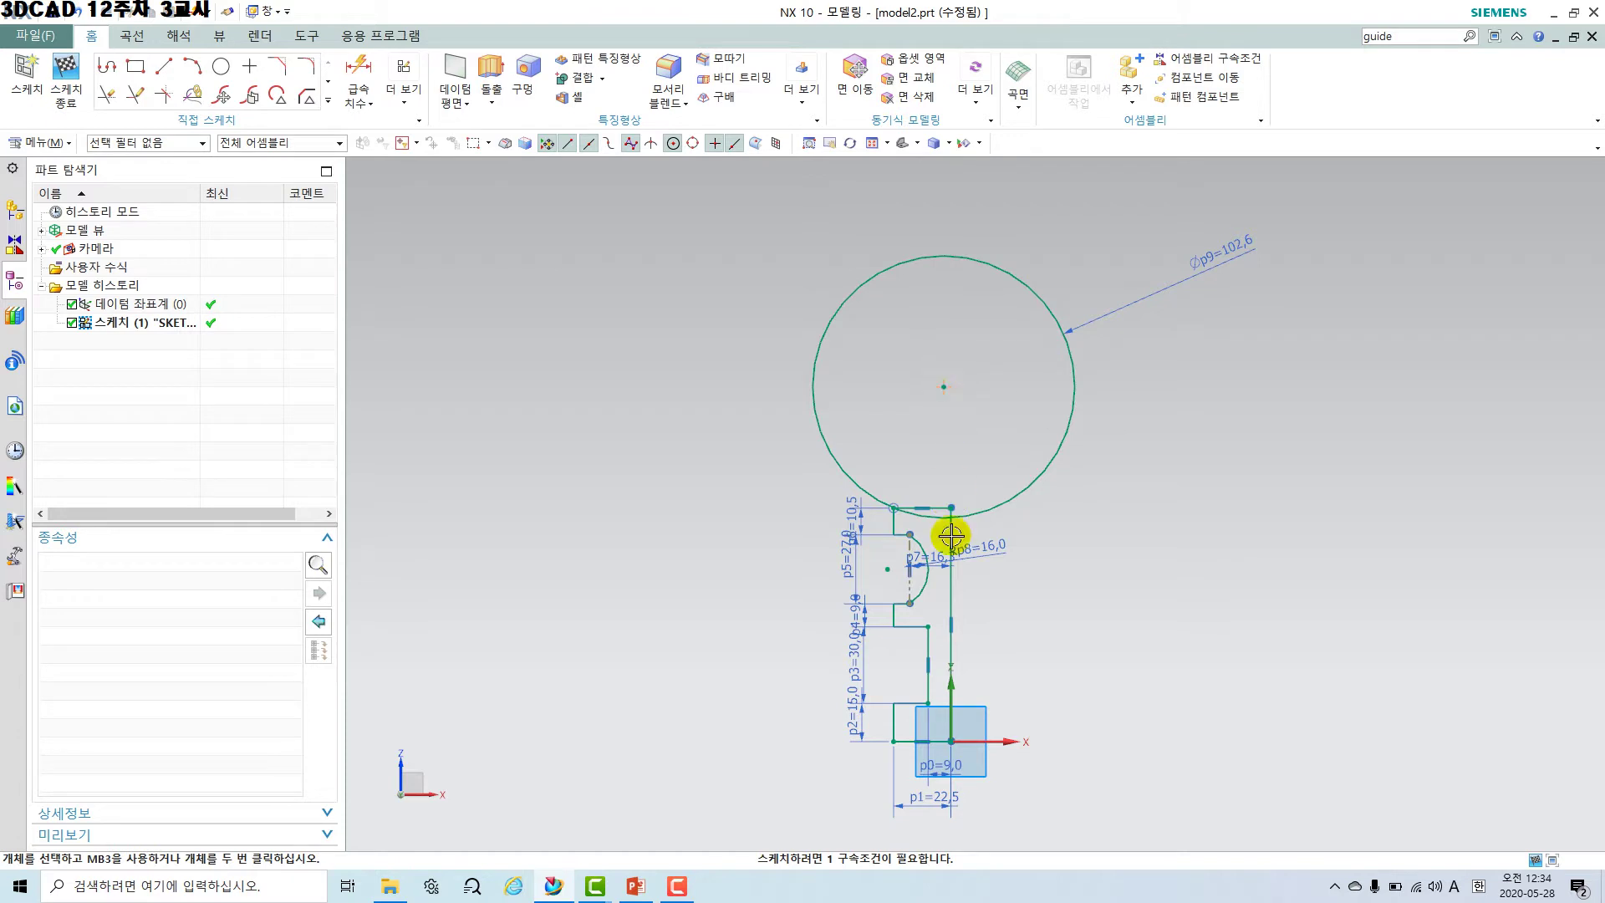
Constrain the large circle's centre to the long centre line with a Point on Curve constraint.
left_click(407, 94)
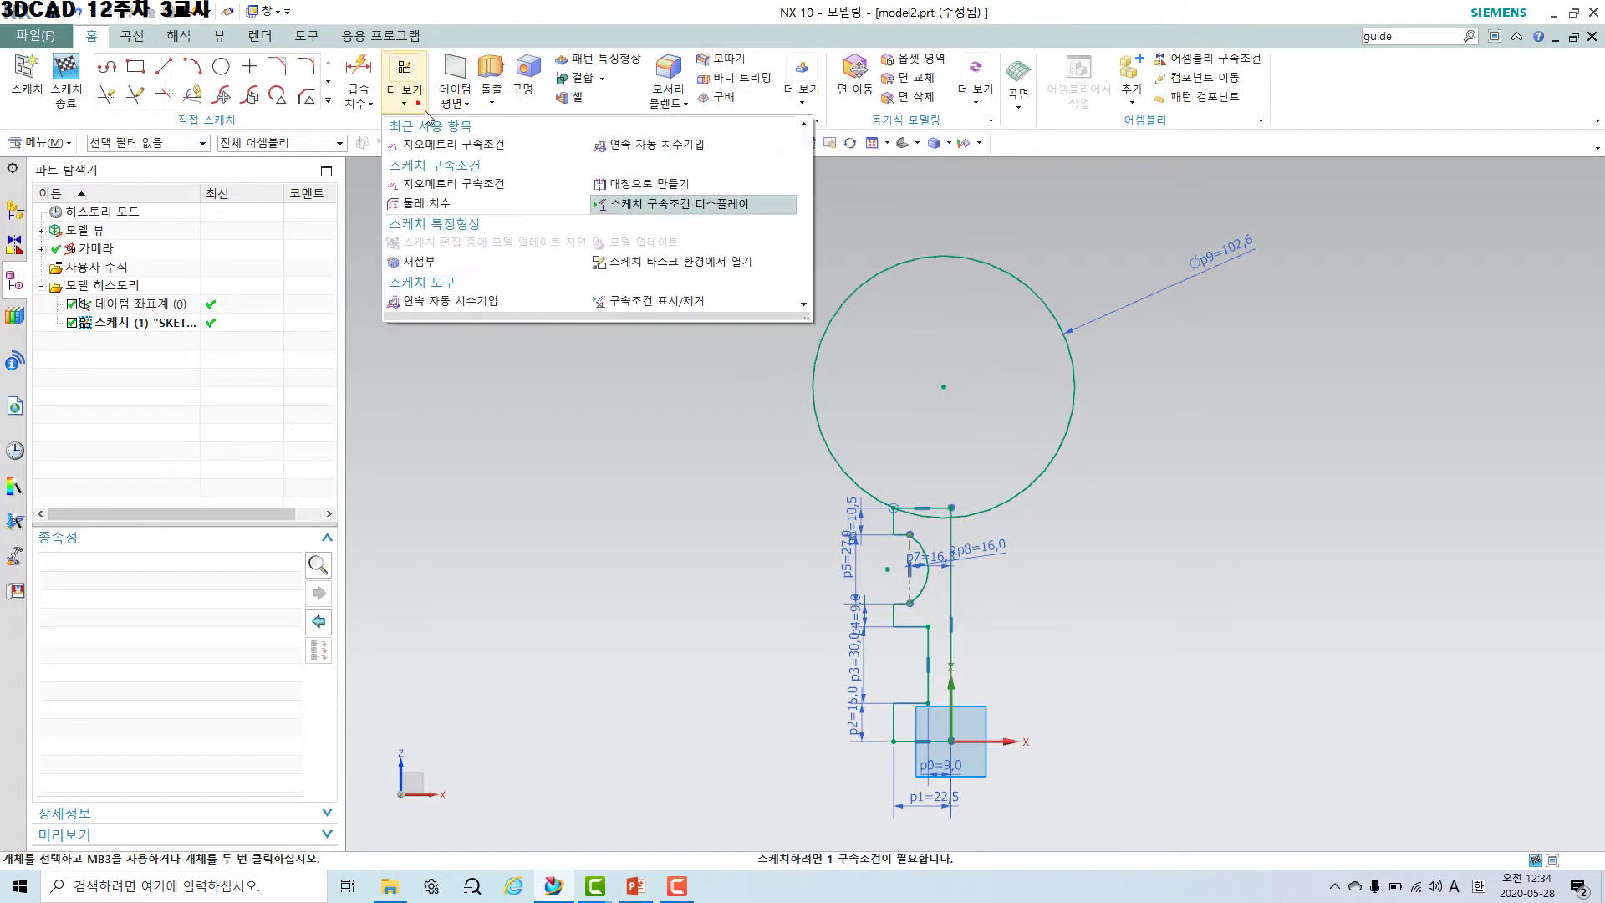
left_click(468, 171)
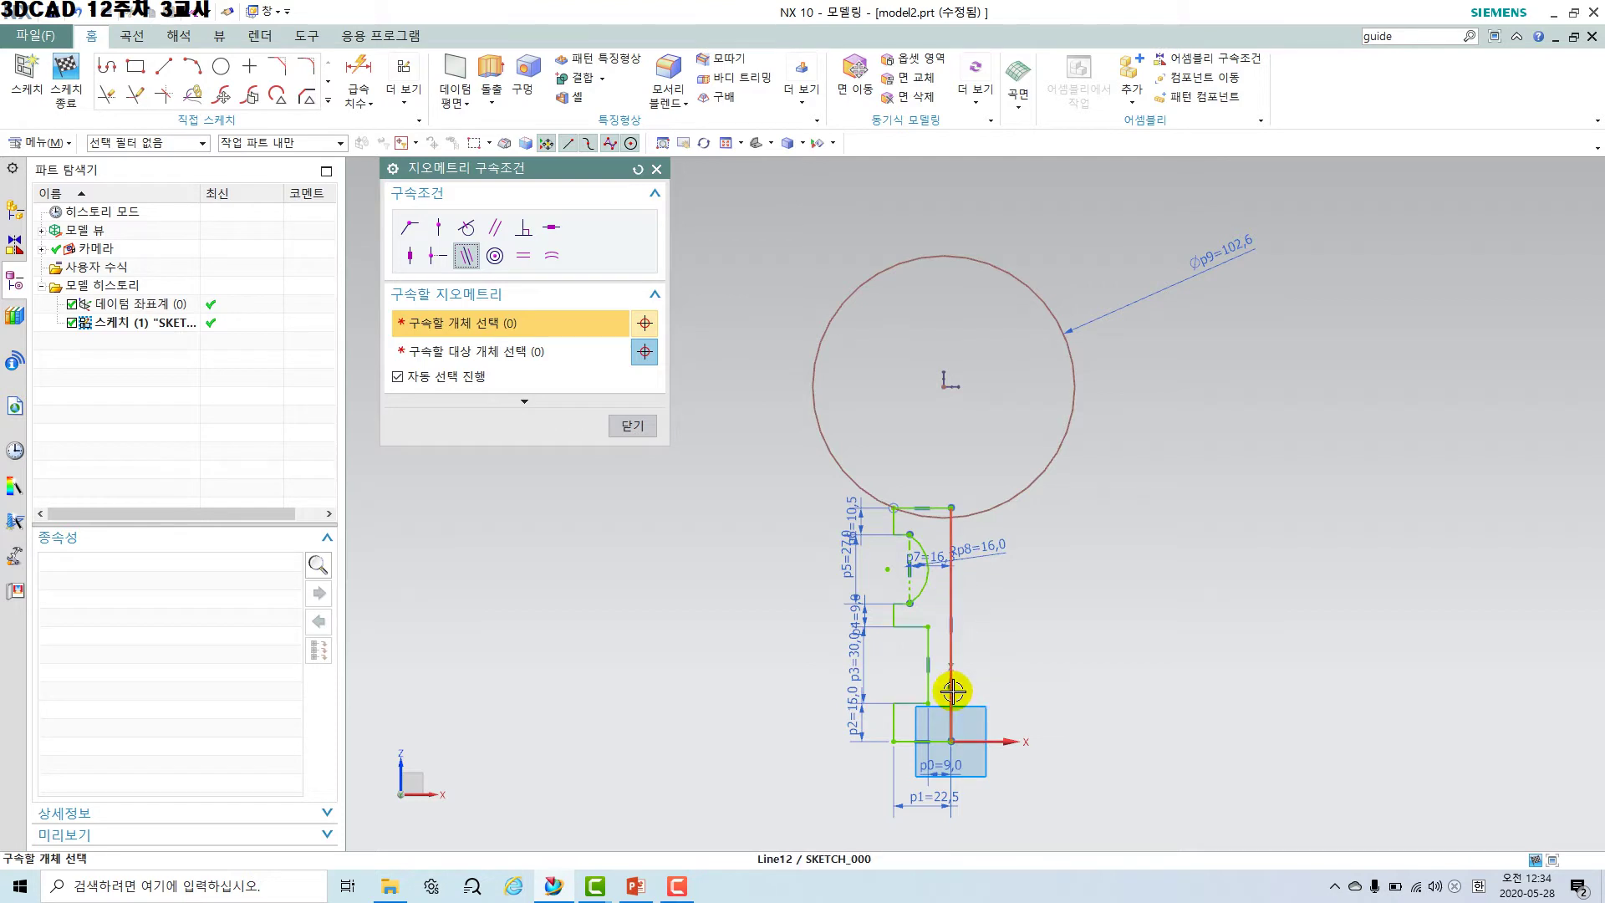
left_click(947, 594)
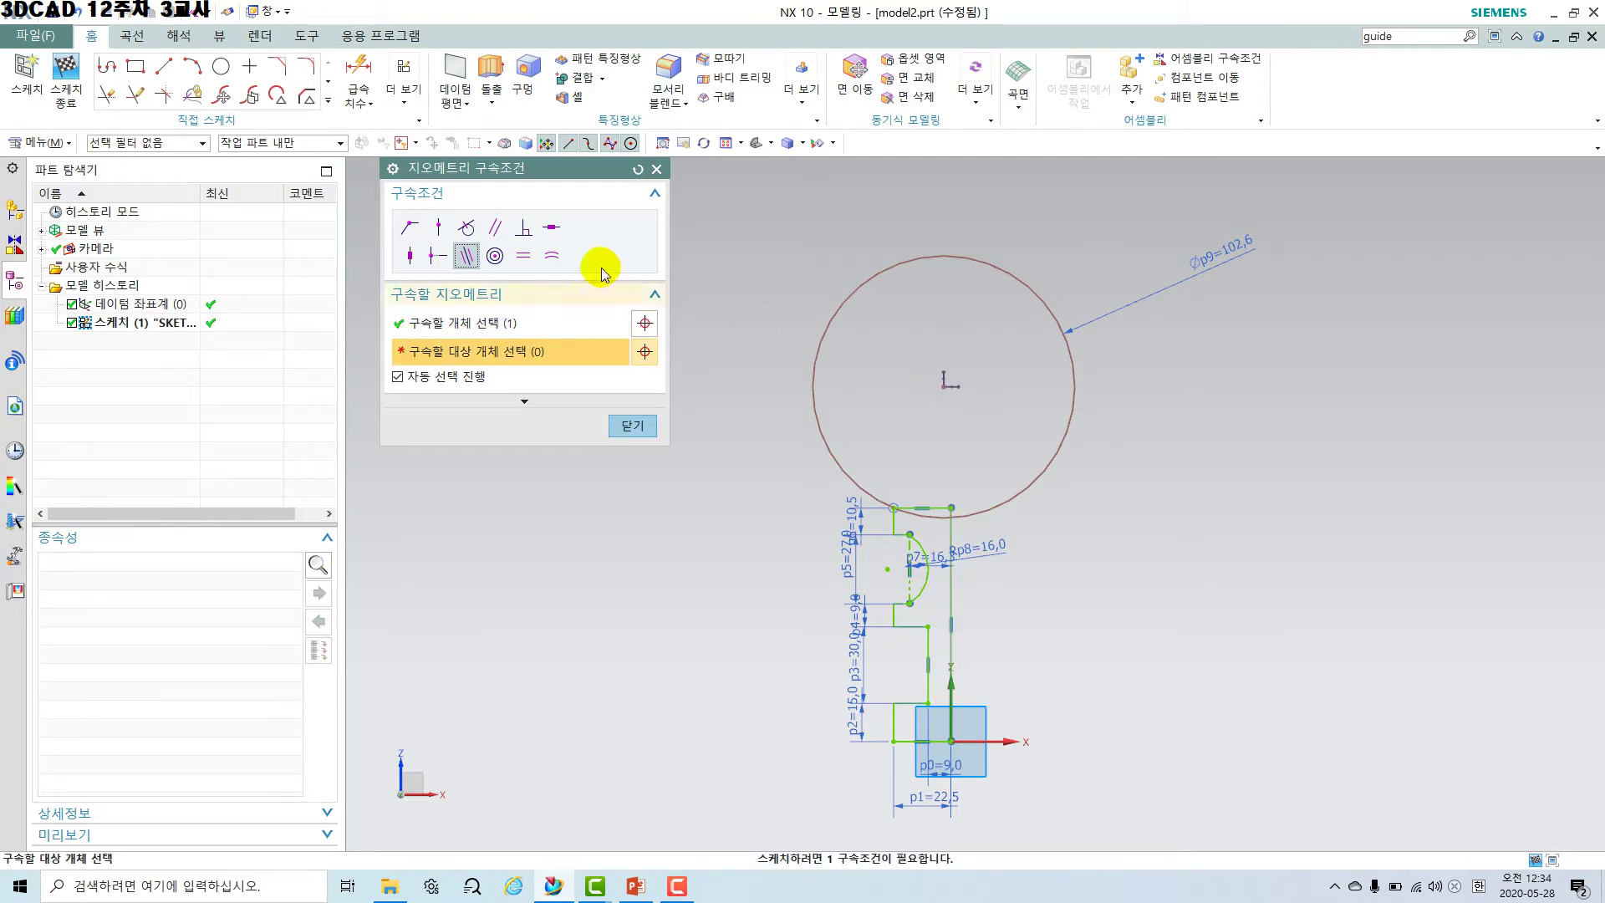
left_click(440, 226)
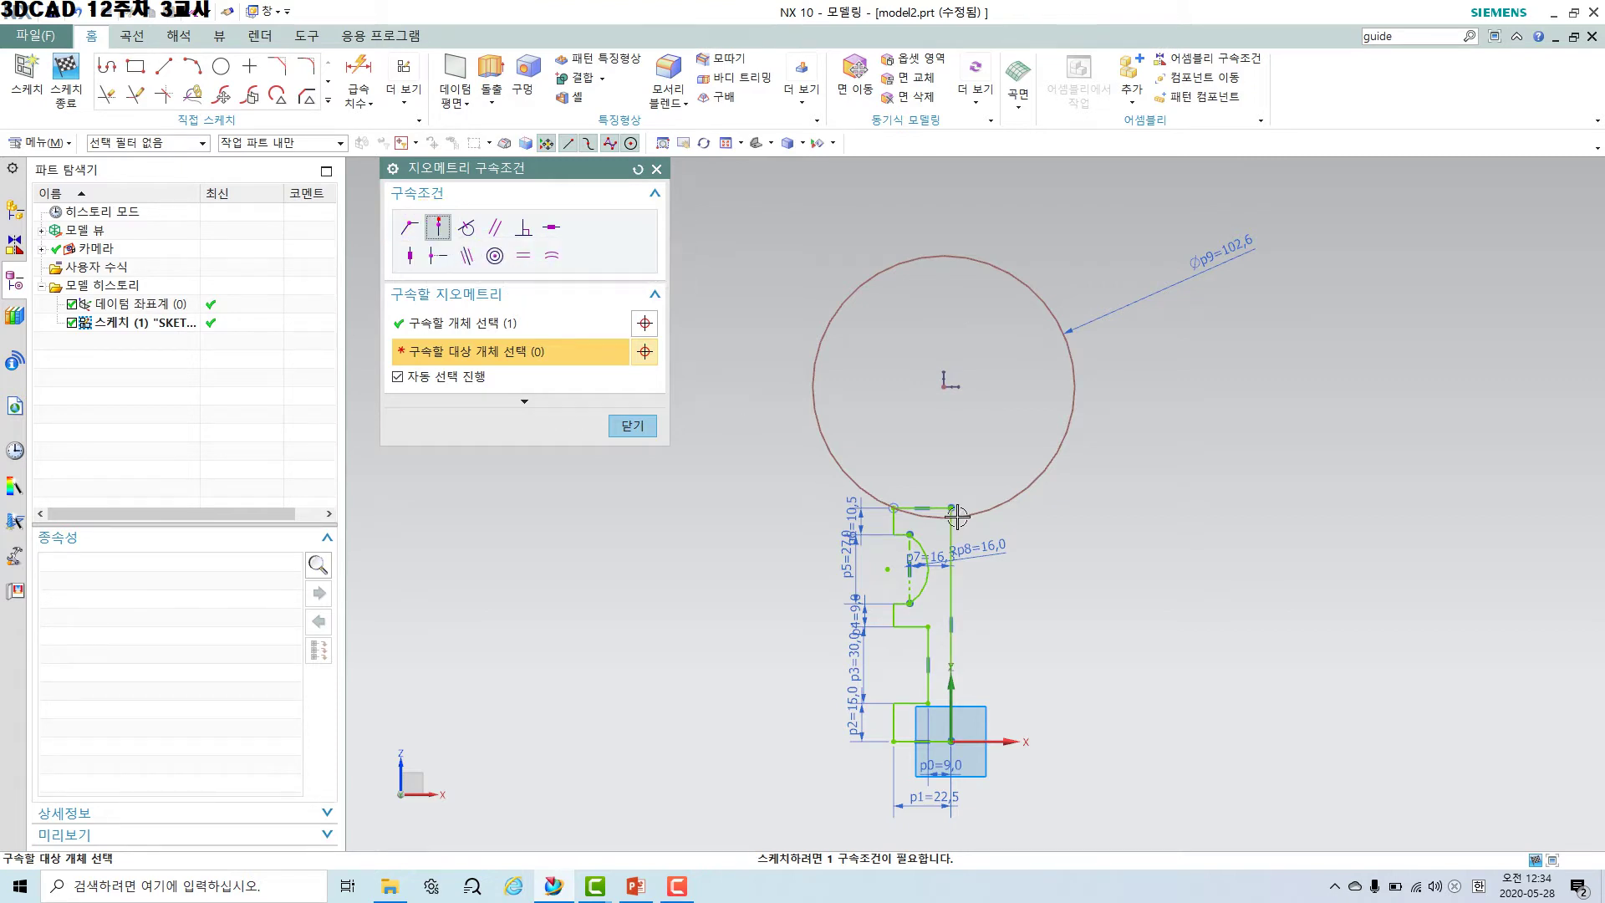
left_click(940, 386)
left_click(1129, 733)
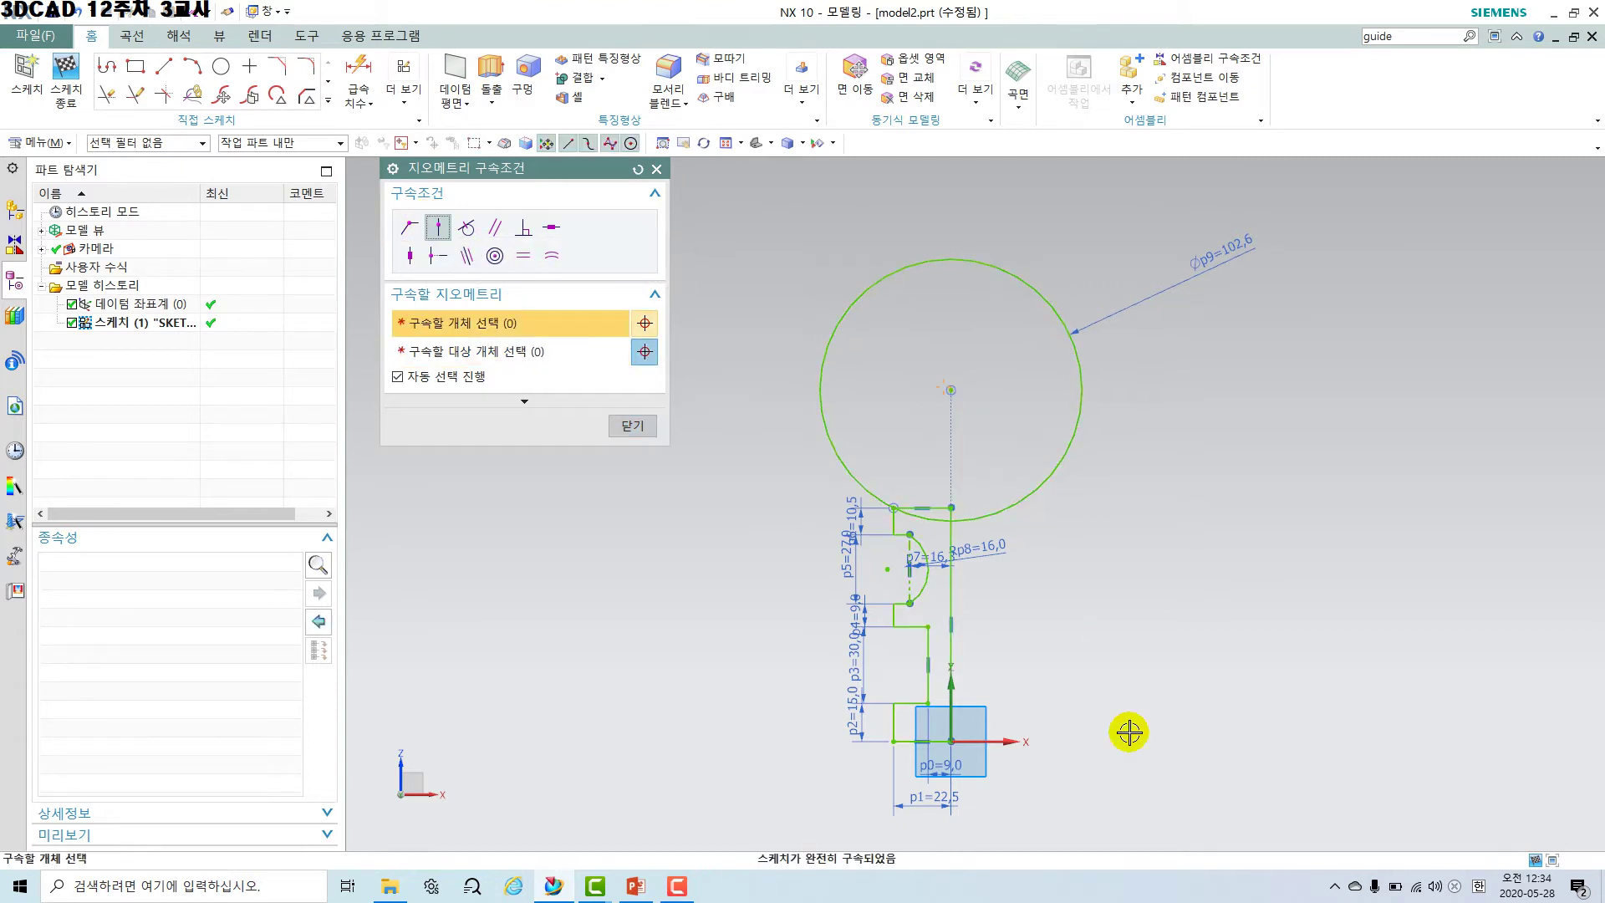
left_click(633, 426)
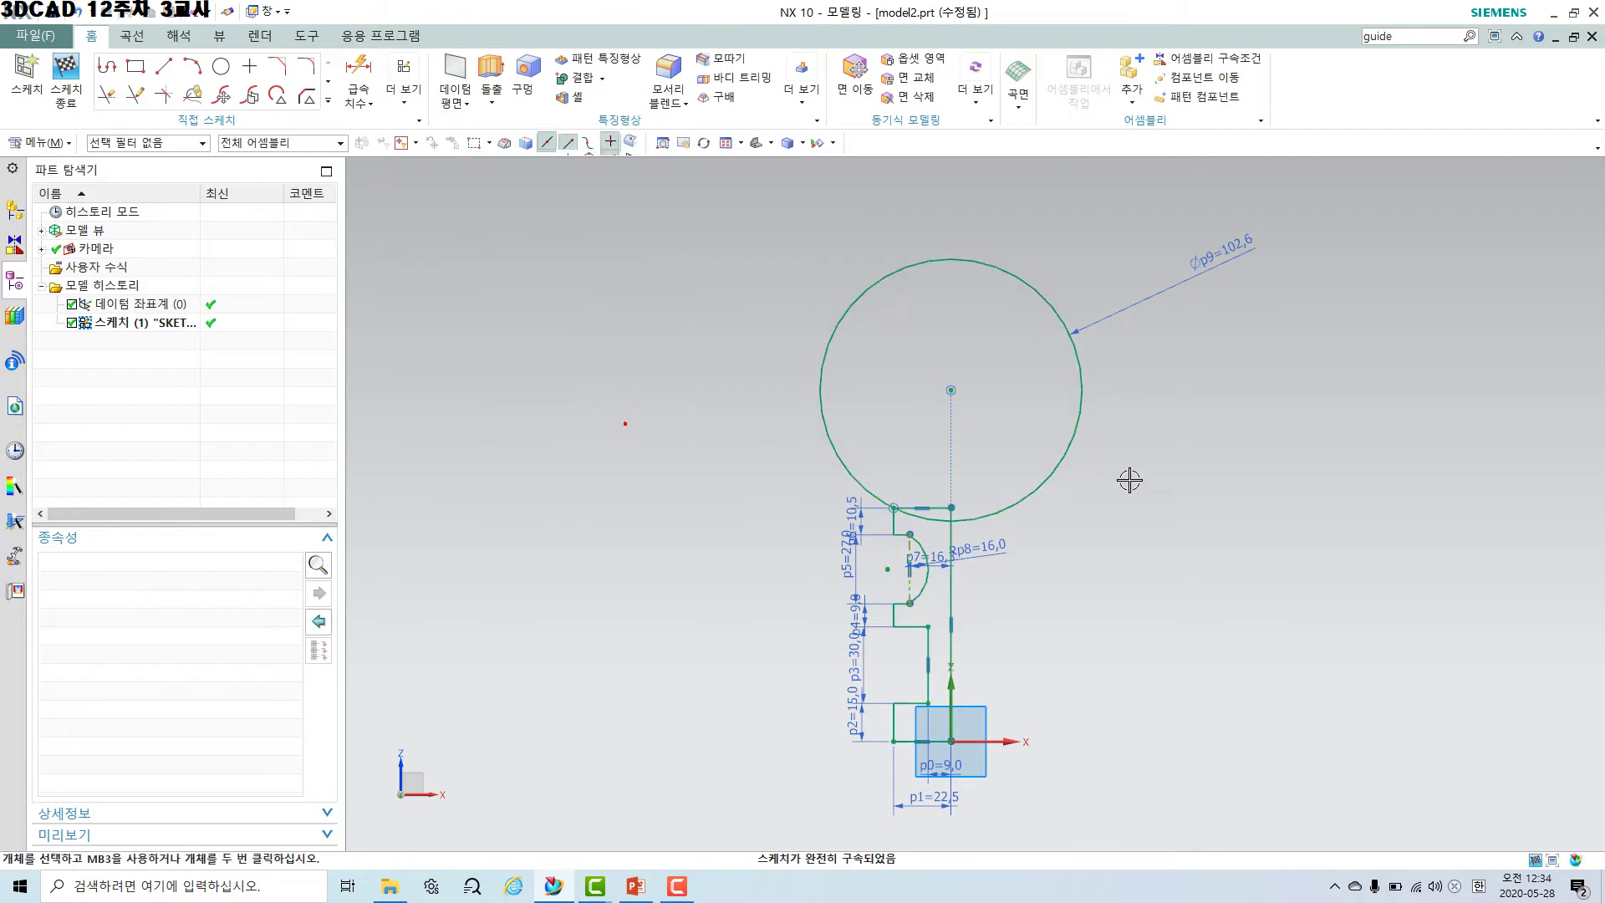
Draw a closed four-sided profile above the circle's centre with a top edge about 29 mm, bottom edge about 57 mm and height about 72 mm.
middle_click_drag(1195, 503, 1231, 582, "shift")
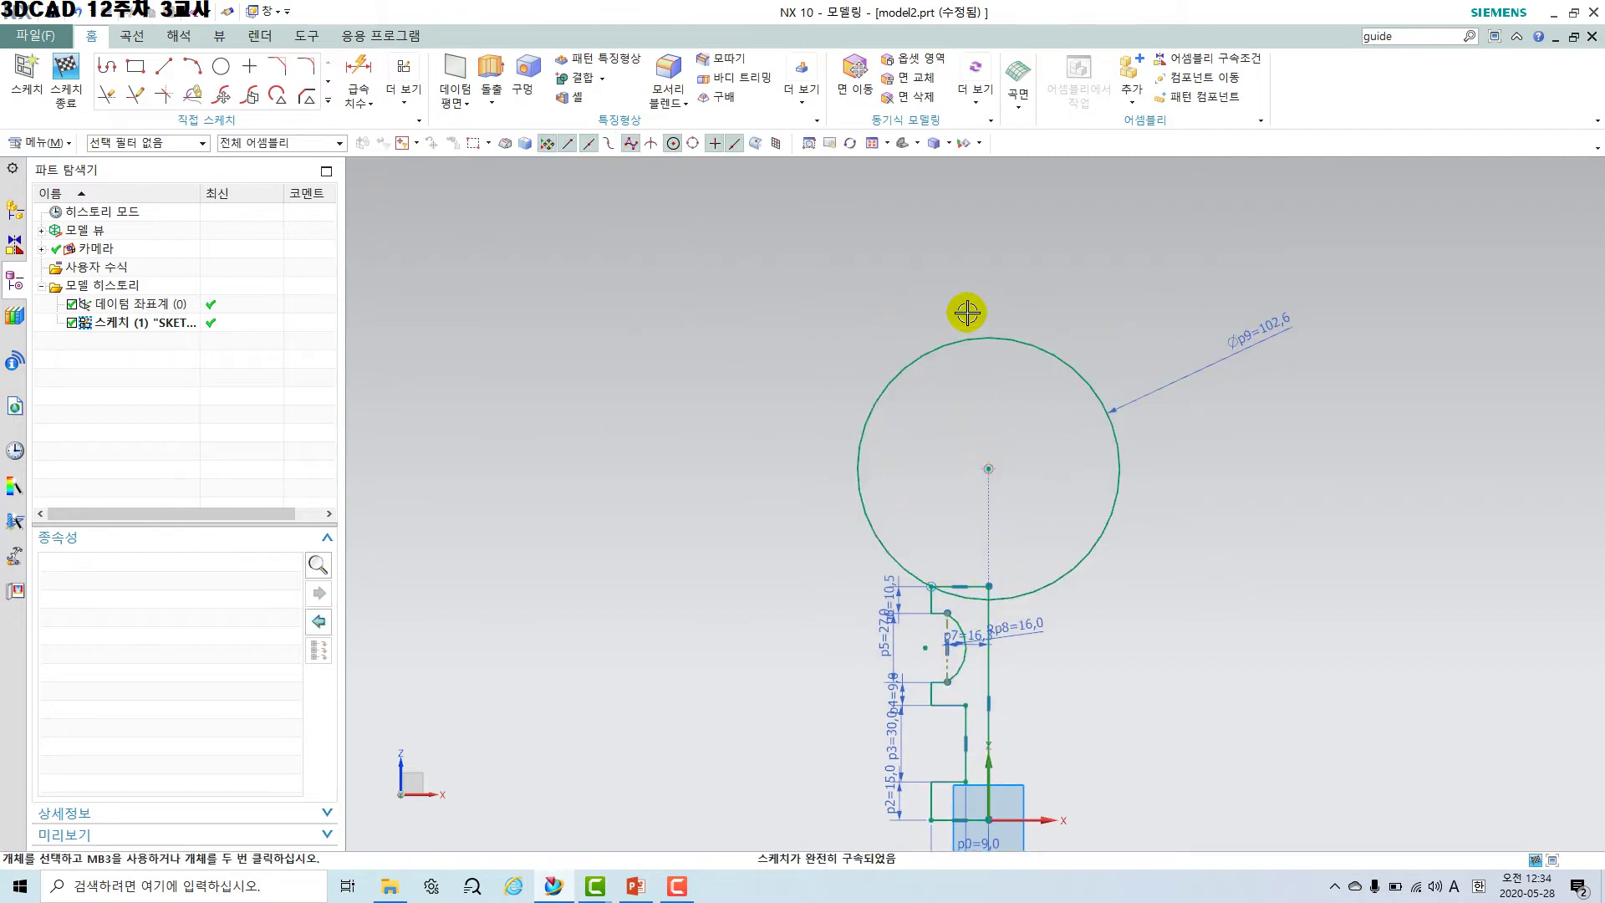
scroll(1082, 455, "down", 5)
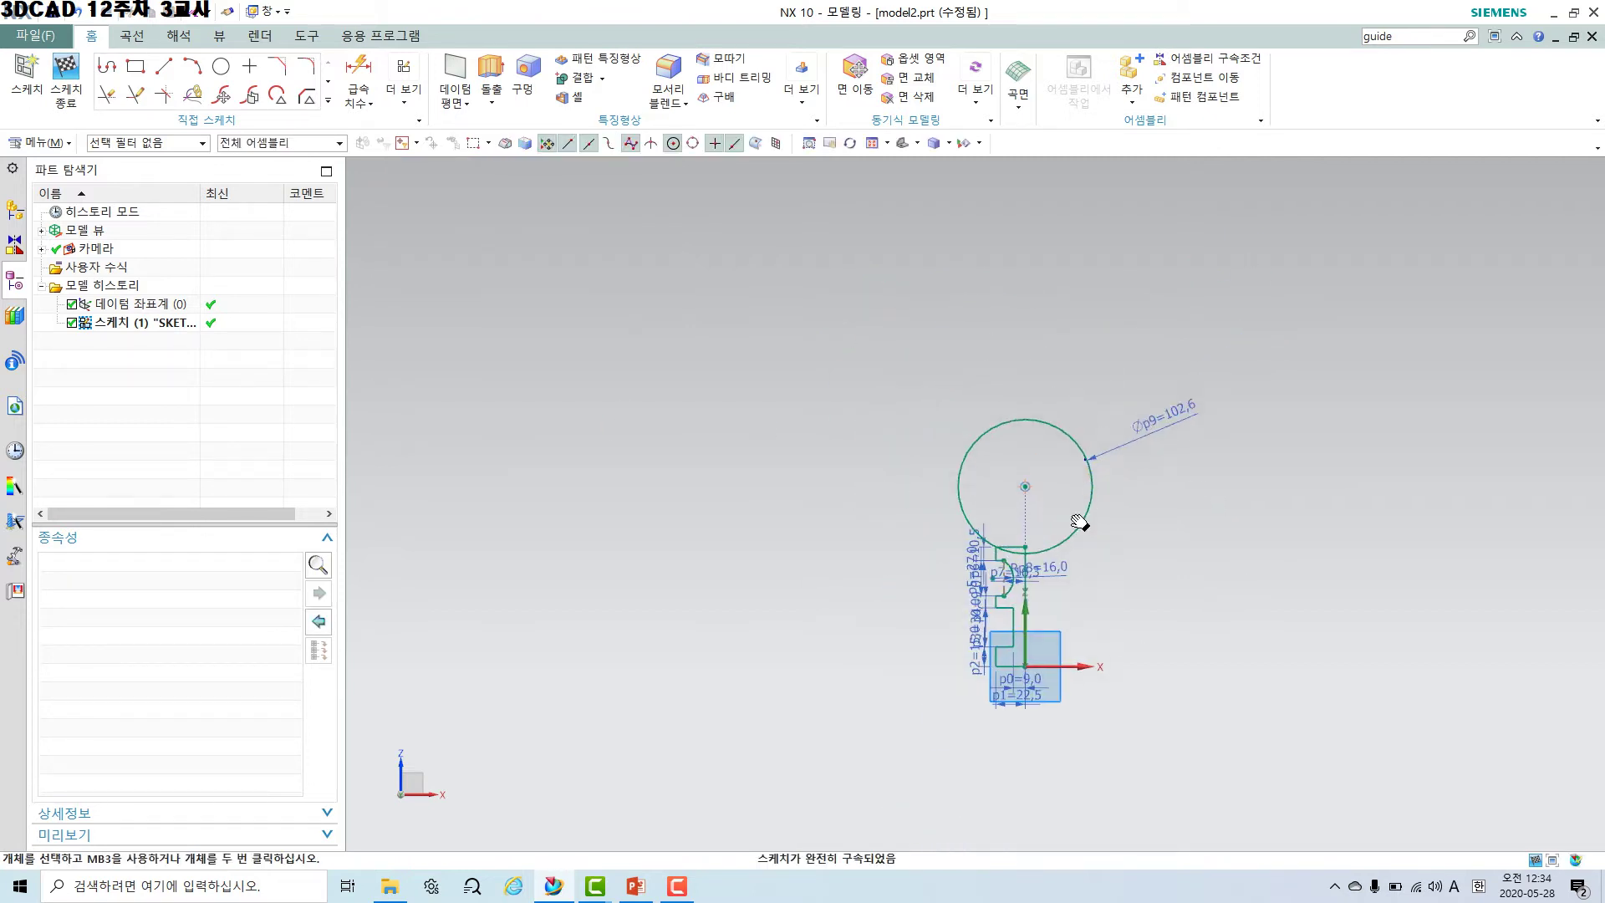
scroll(1060, 528, "up", 2)
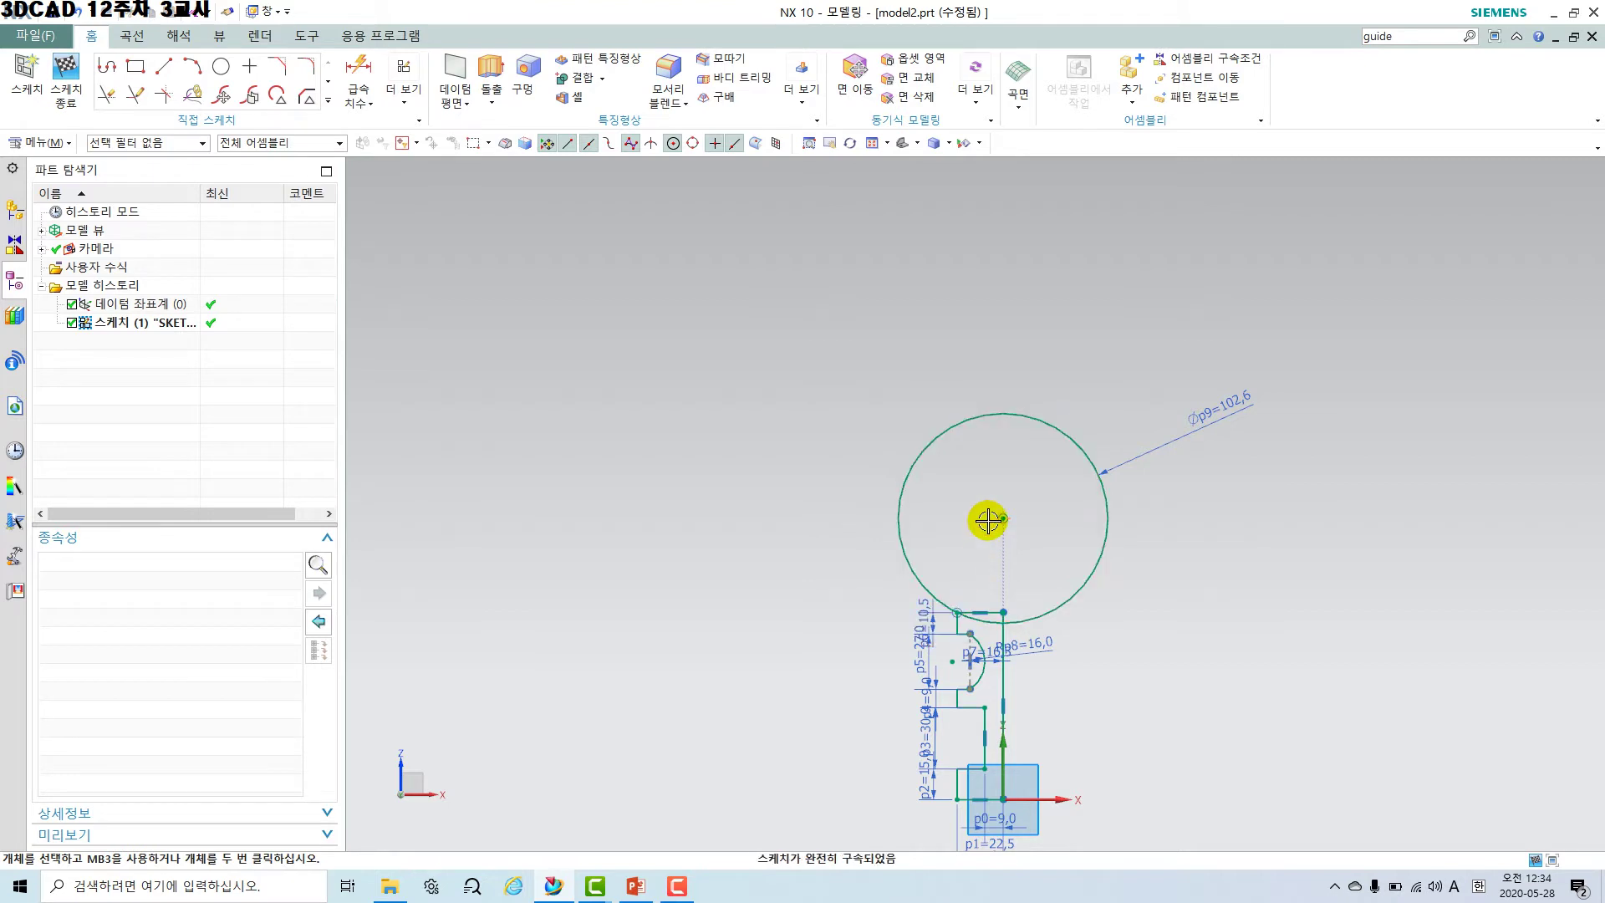
scroll(985, 519, "up", 1)
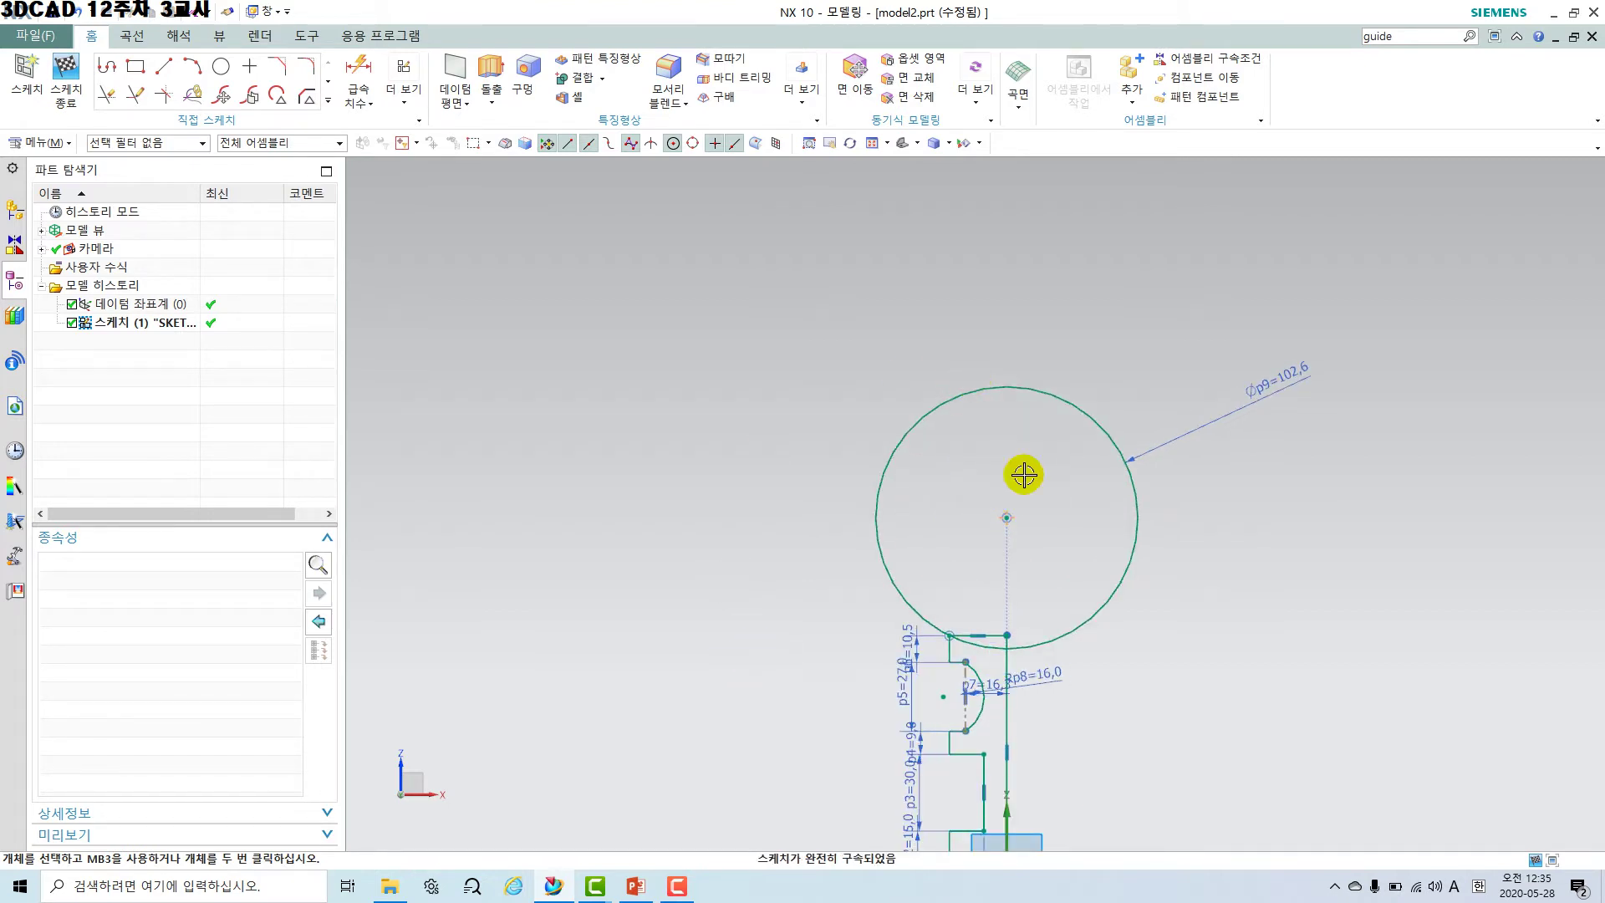
middle_click_drag(1024, 470, 1010, 560, "shift")
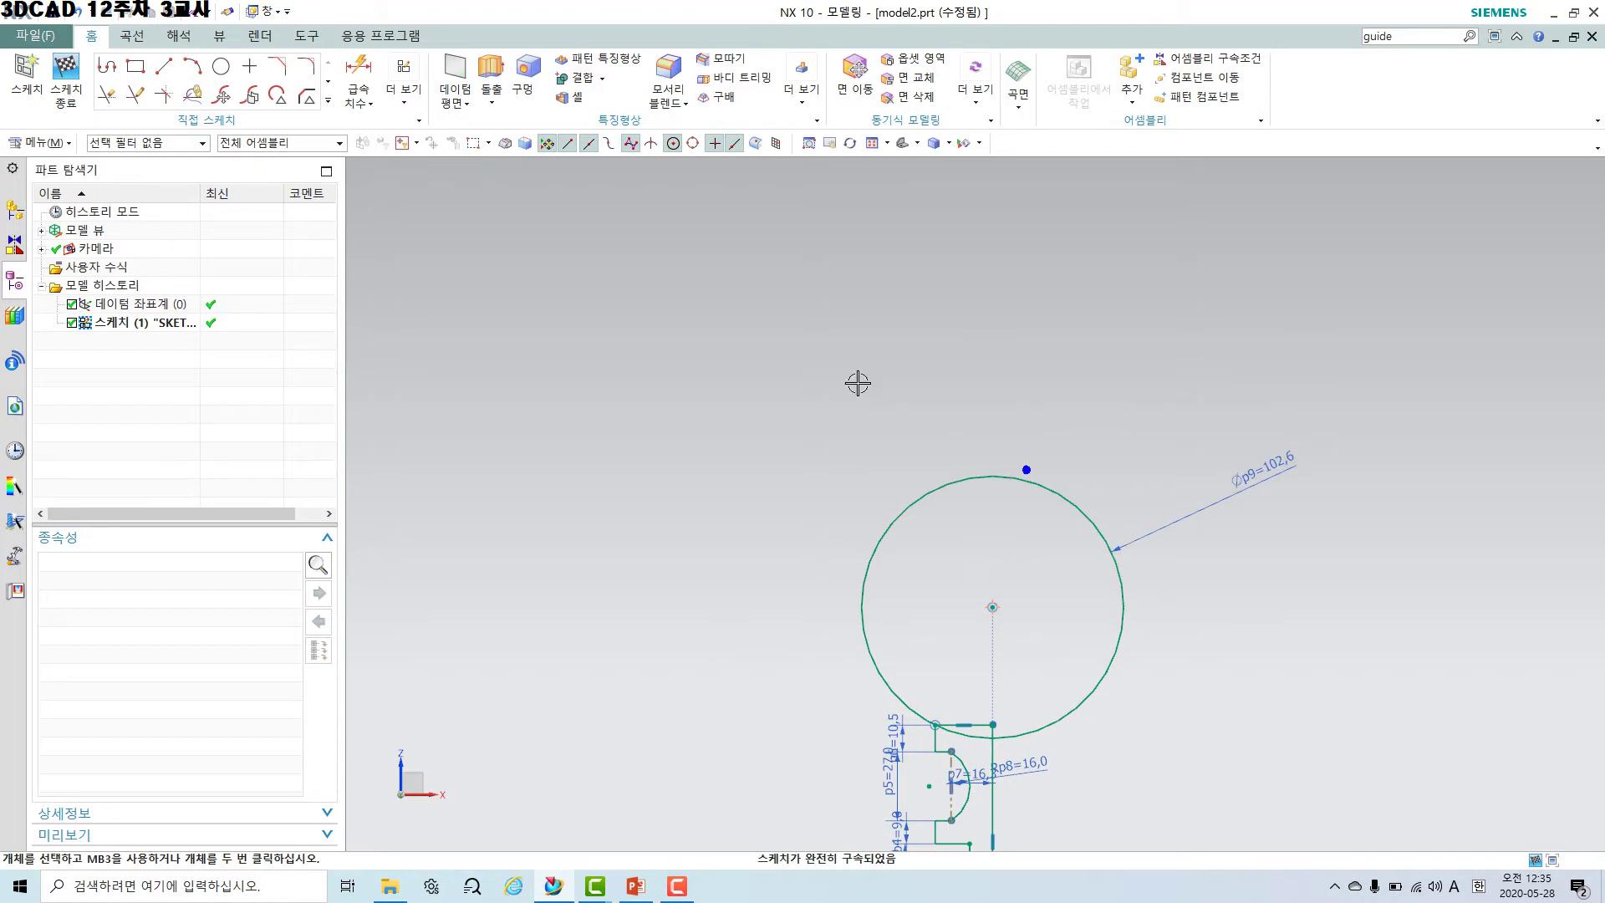
left_click(108, 66)
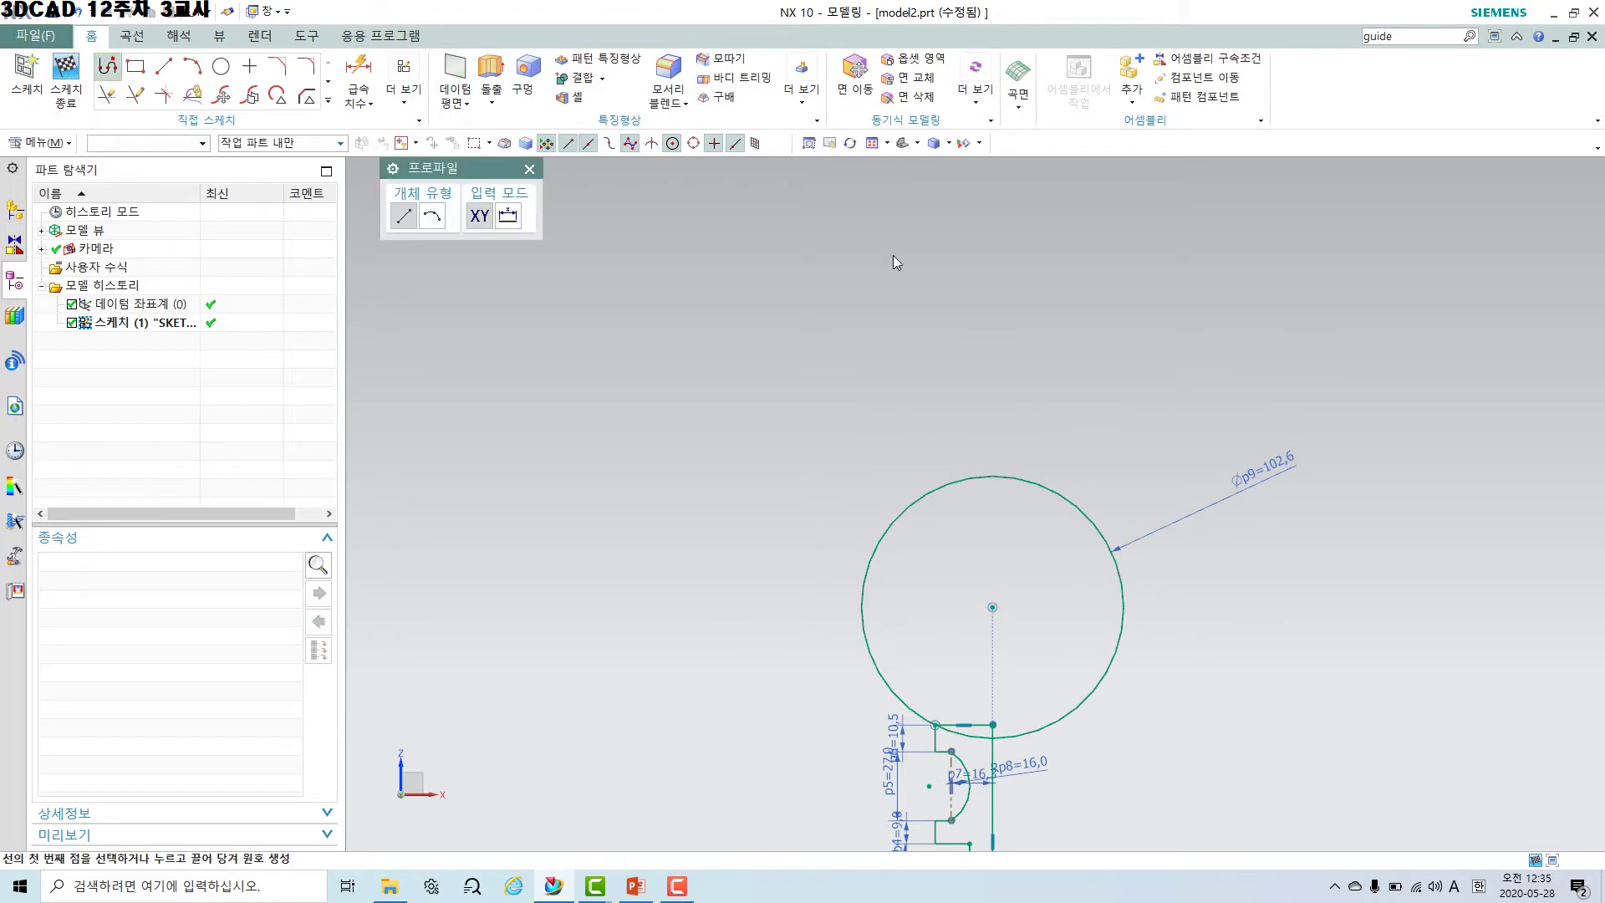
left_click(989, 332)
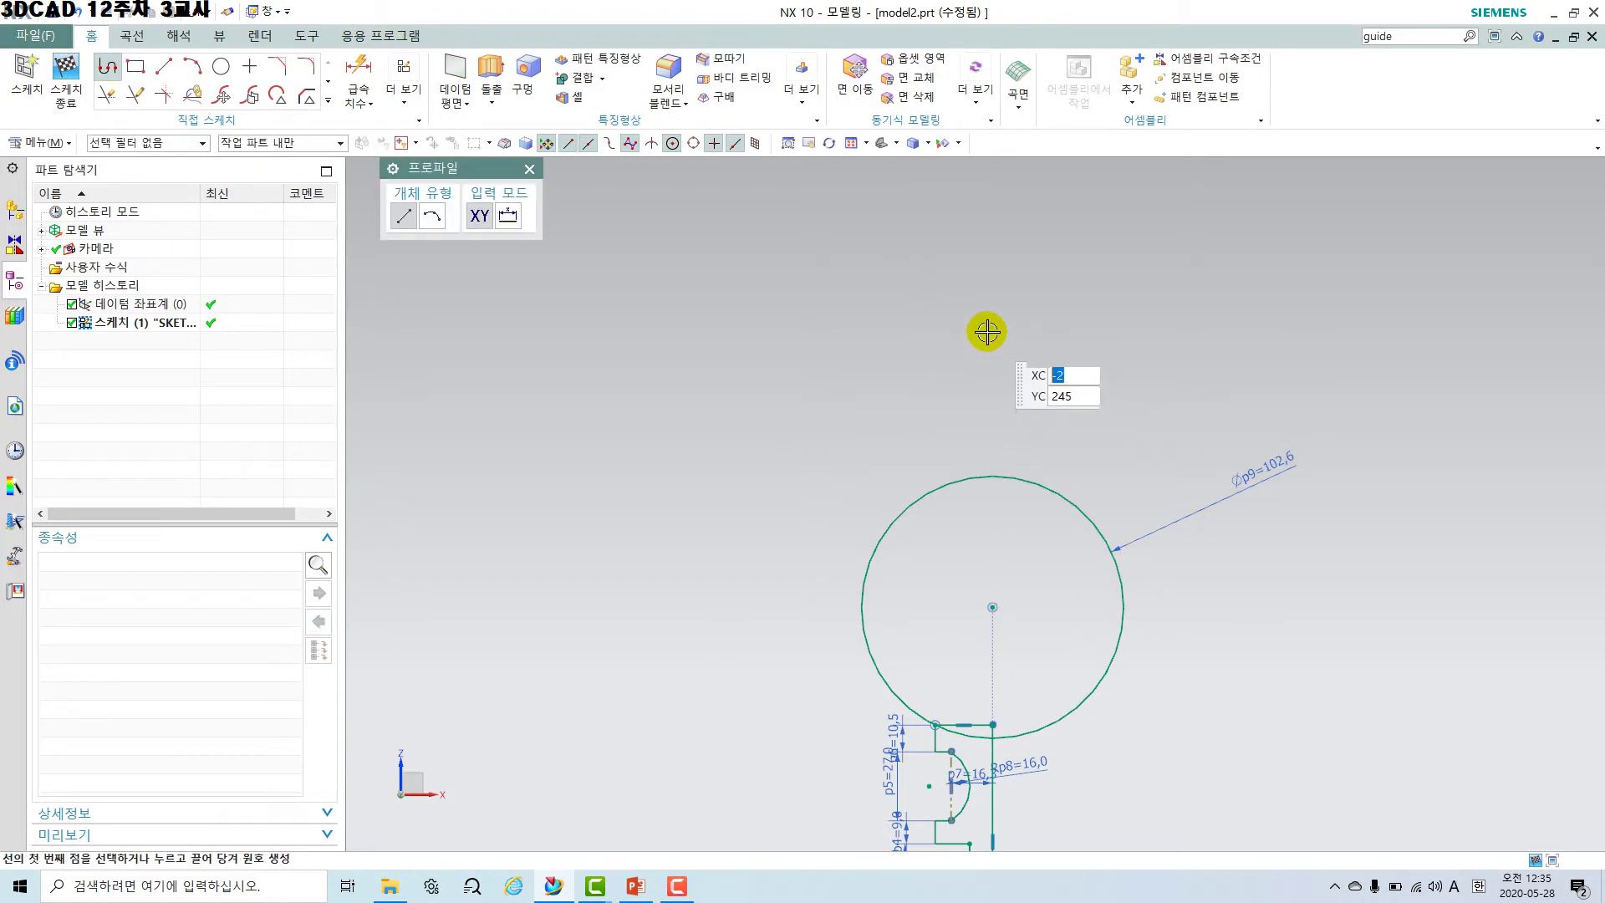
left_click(913, 330)
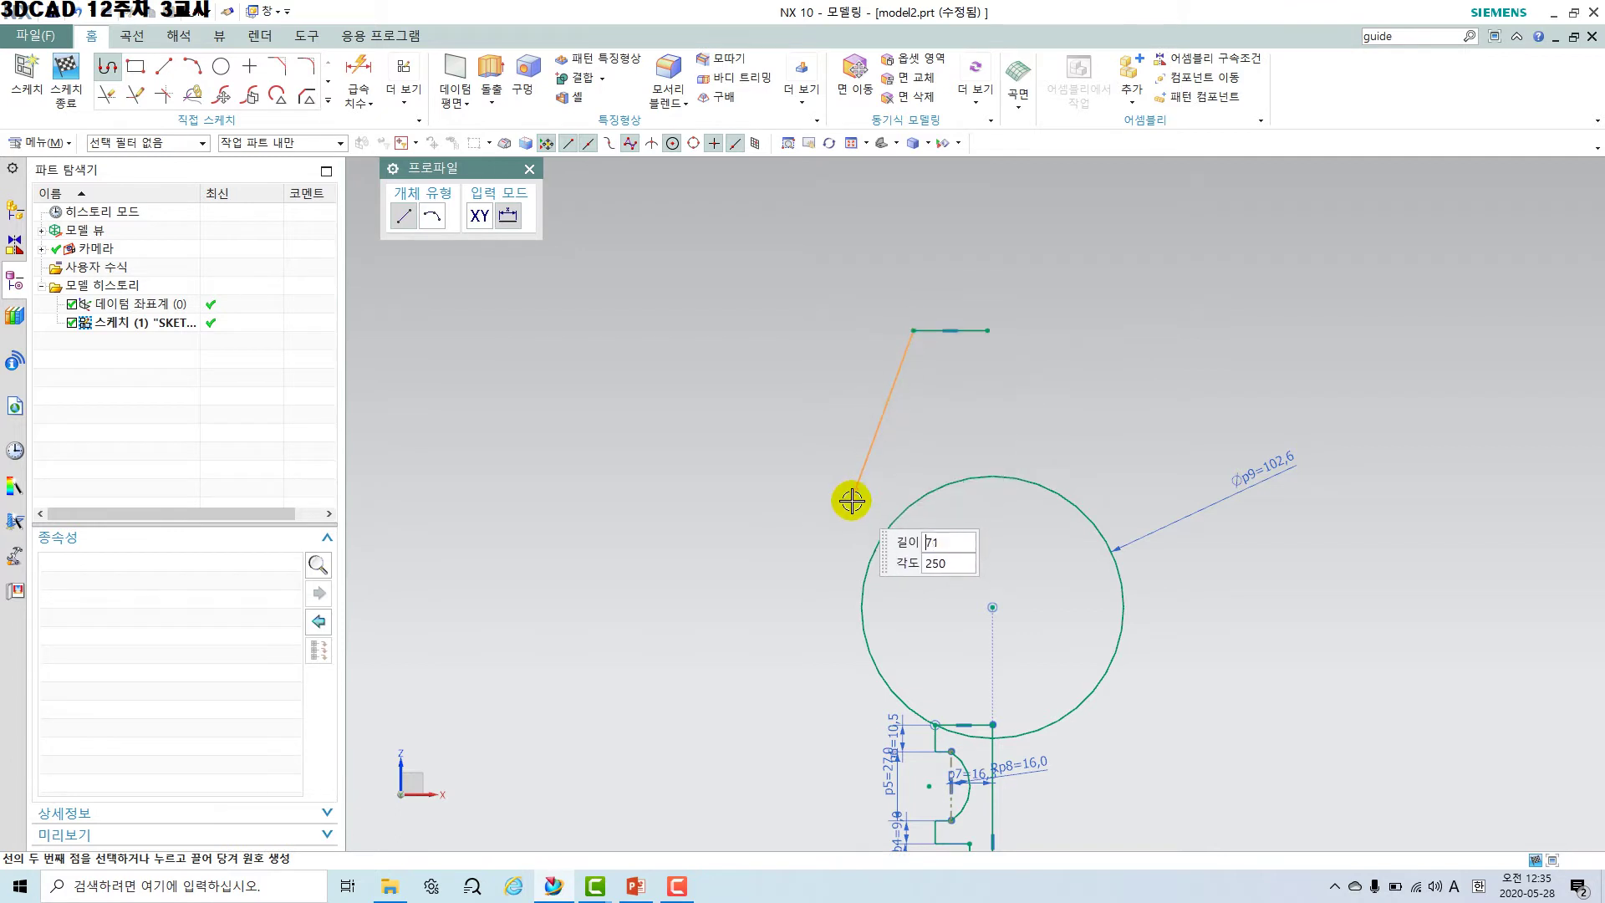
left_click(989, 516)
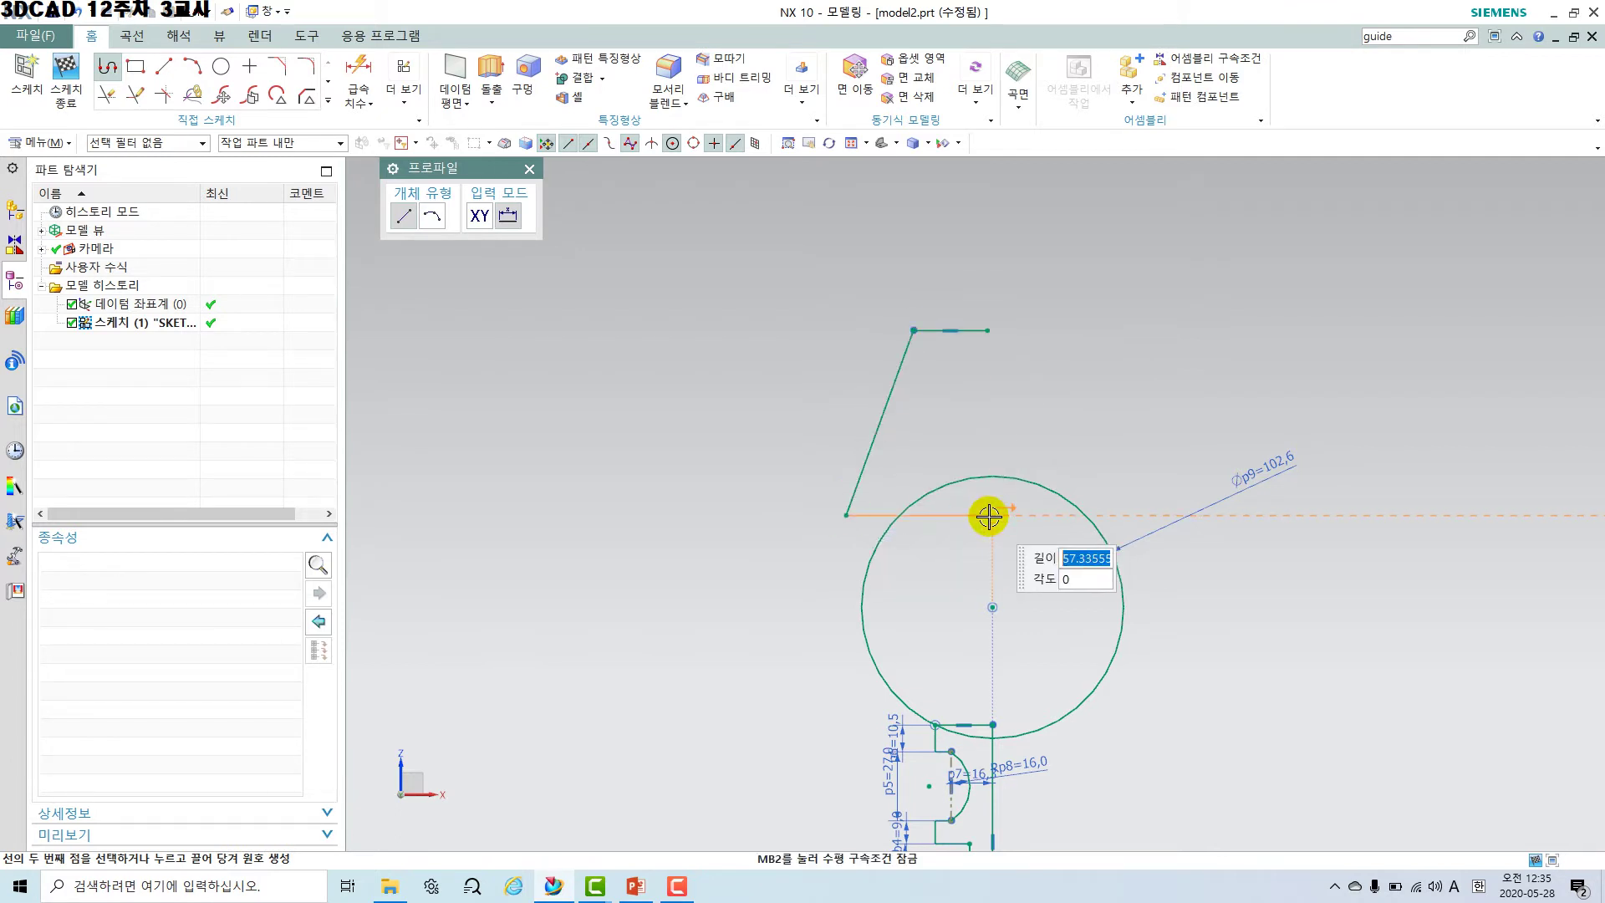
left_click(988, 330)
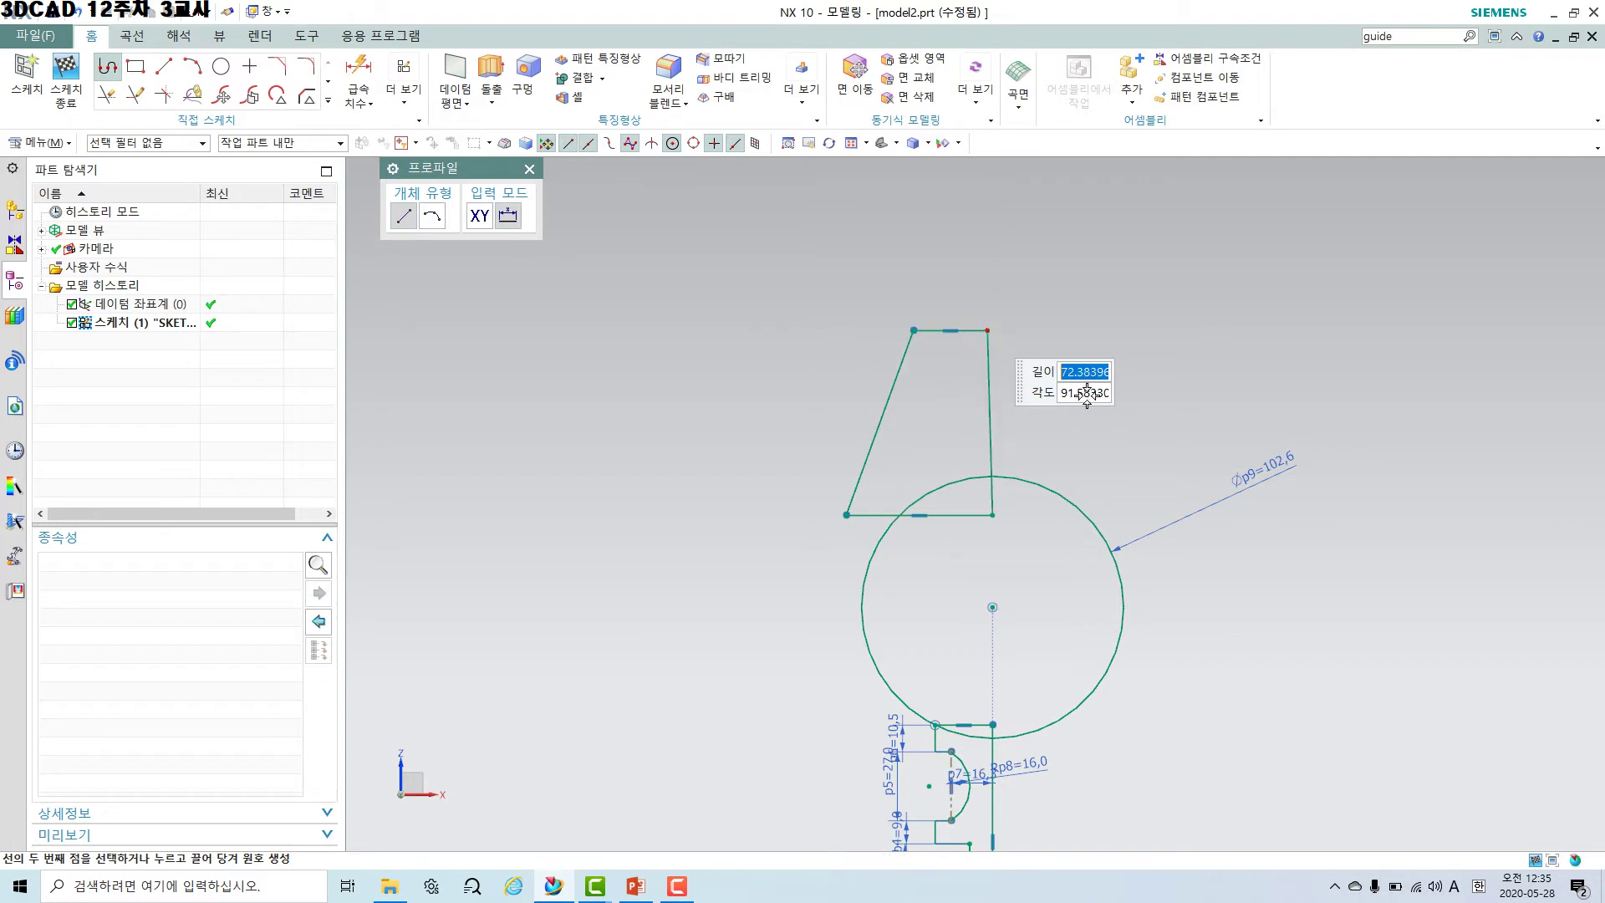
key("Escape")
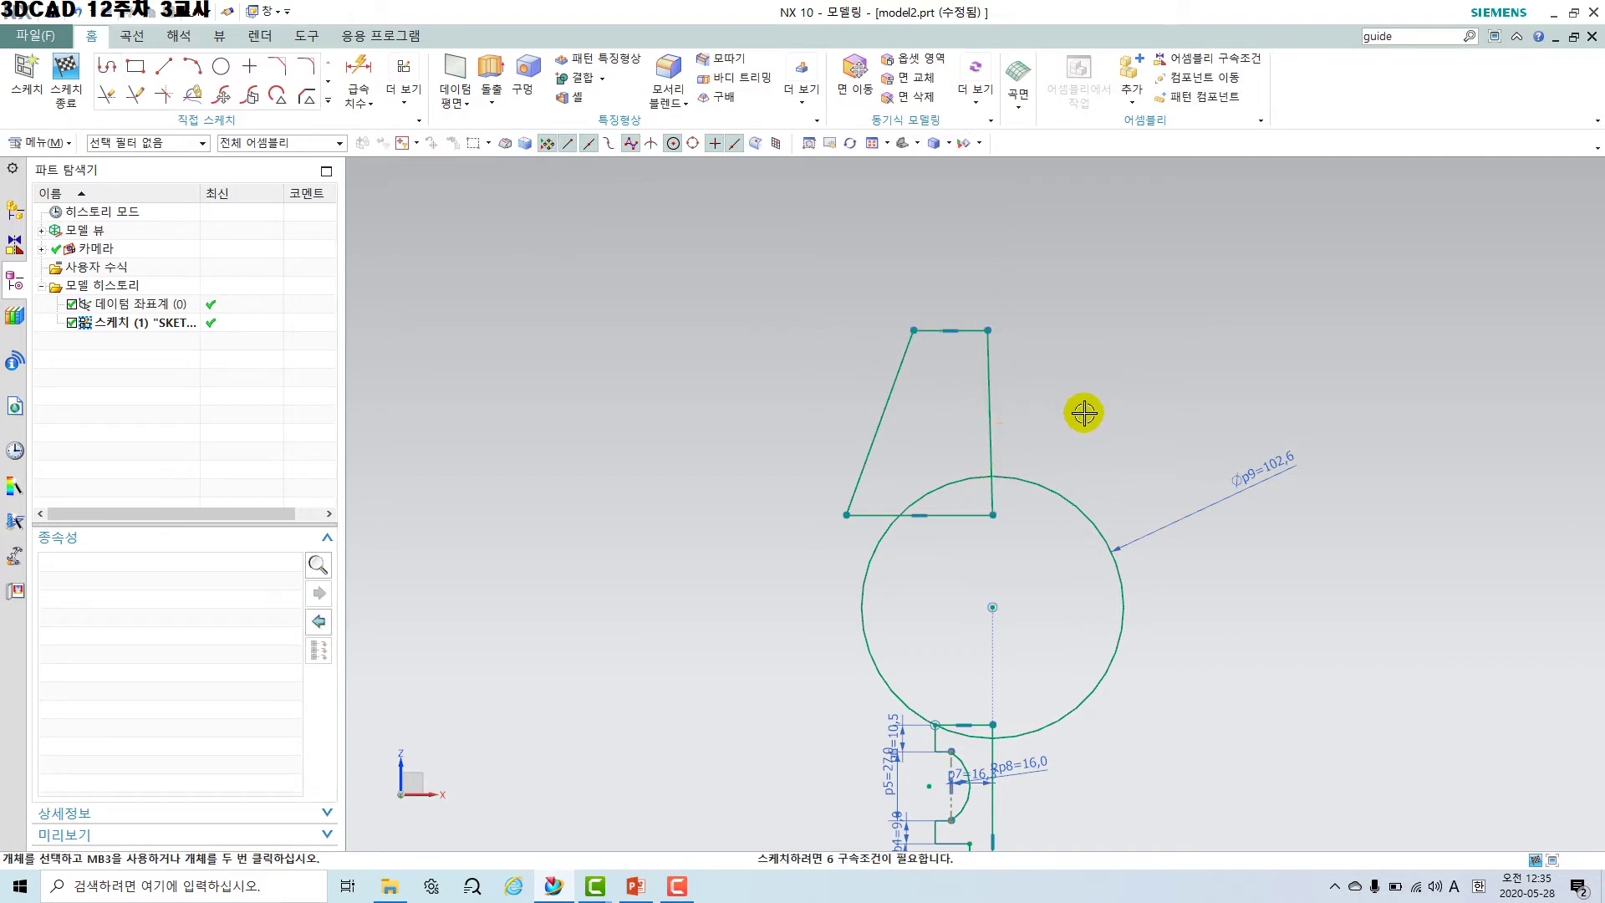
Constrain the new four-sided profile's near-vertical inner side to be vertical.
scroll(1084, 413, "up", 1)
left_click(968, 347)
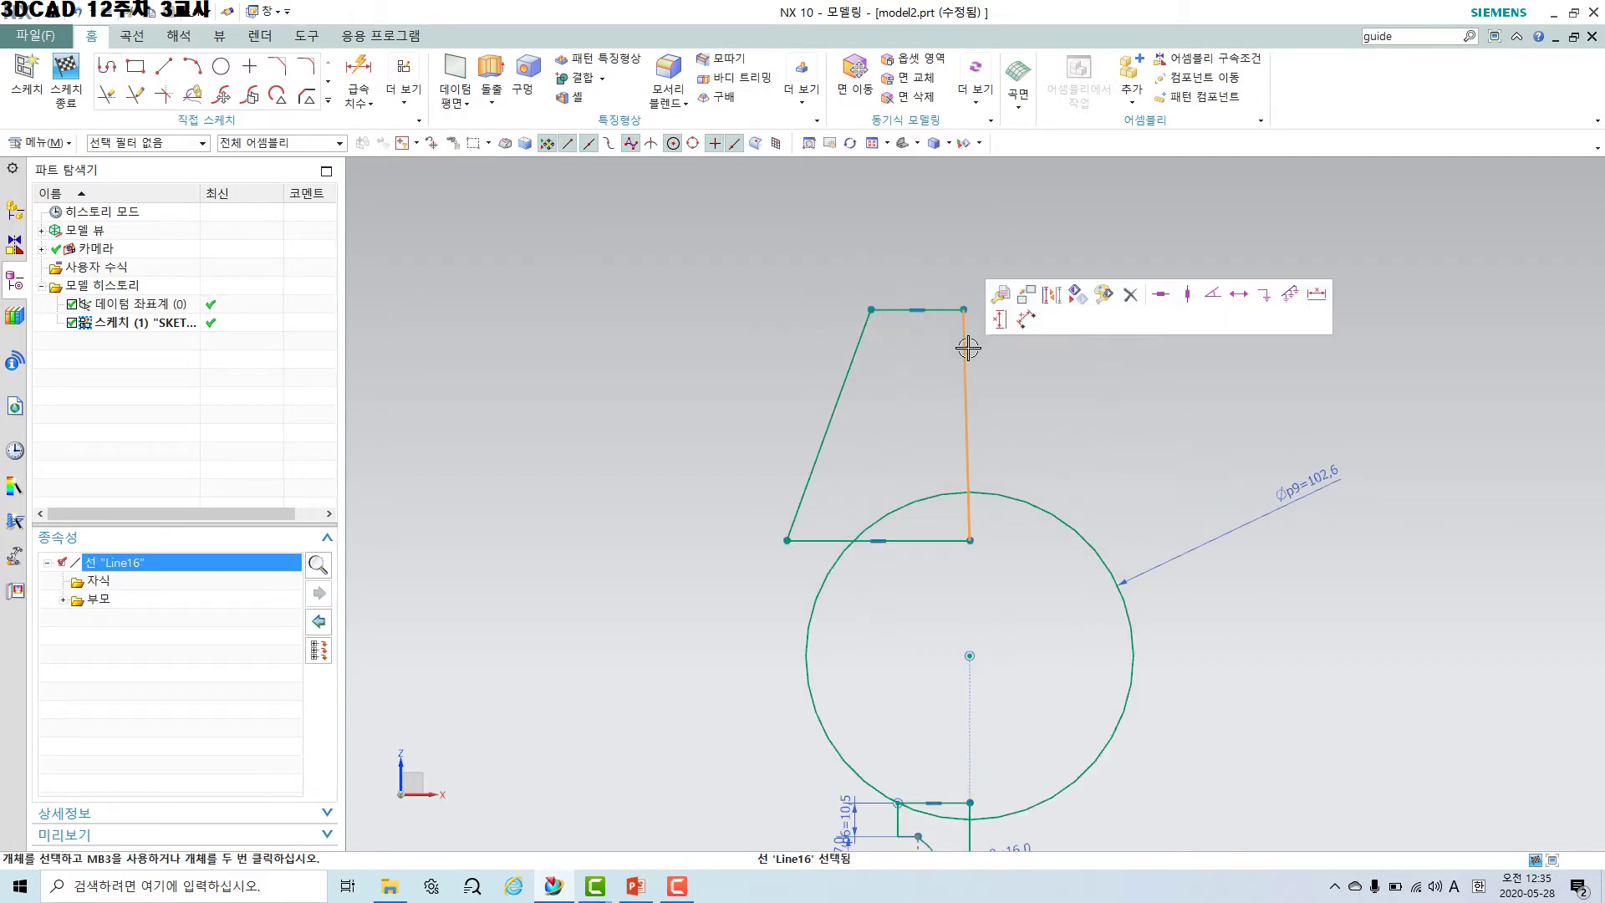
left_click(1189, 298)
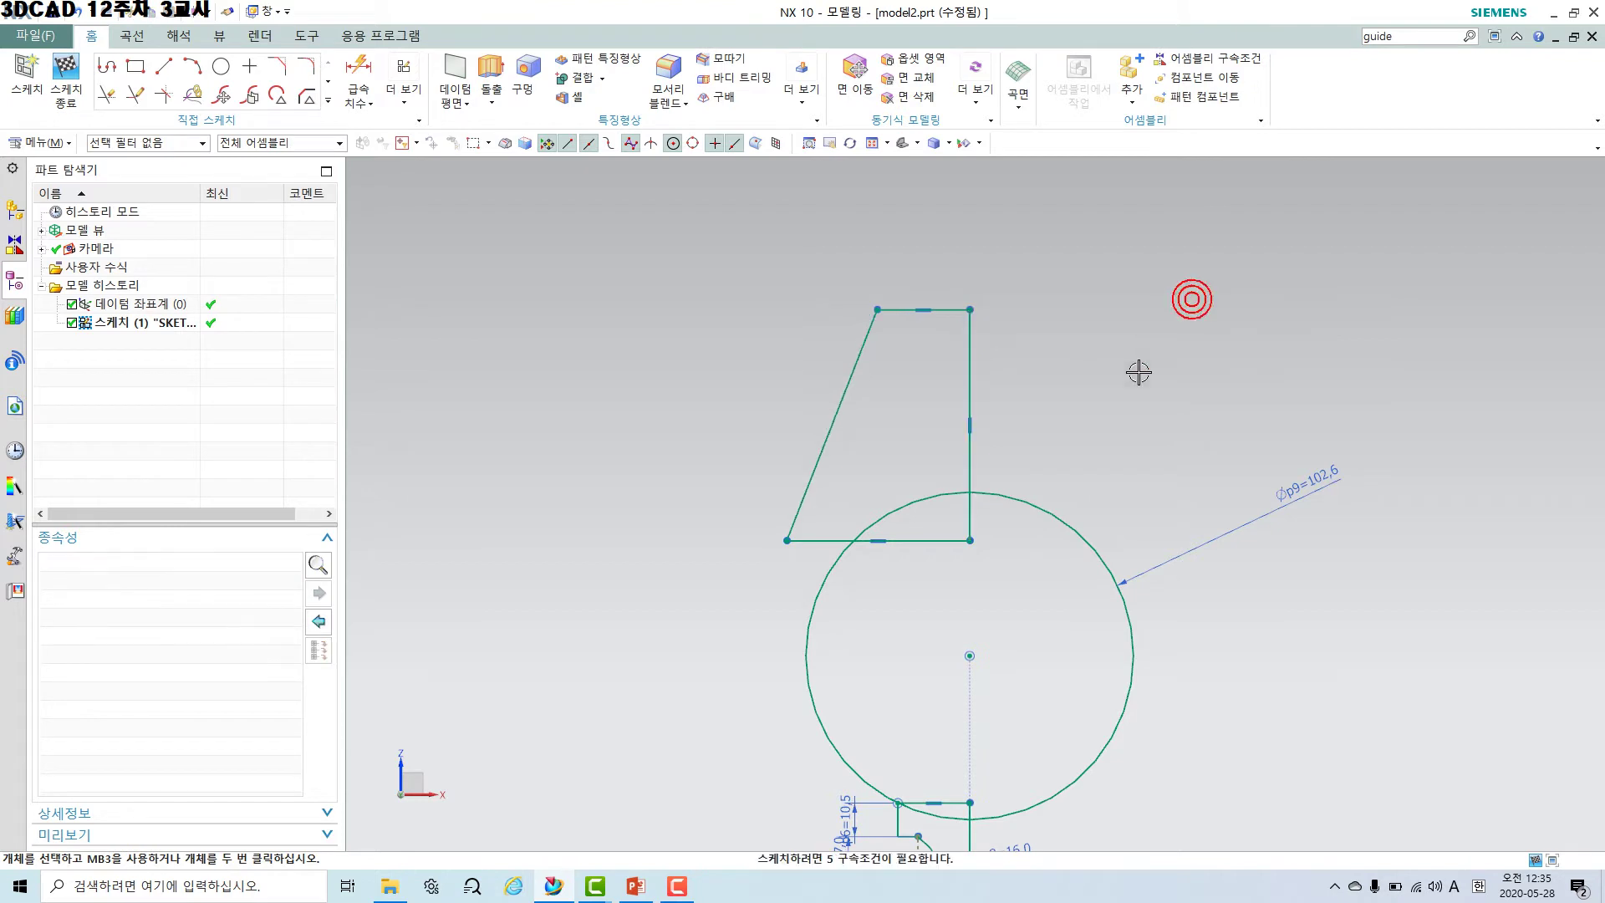
left_click(970, 364)
scroll(1061, 351, "down", 3)
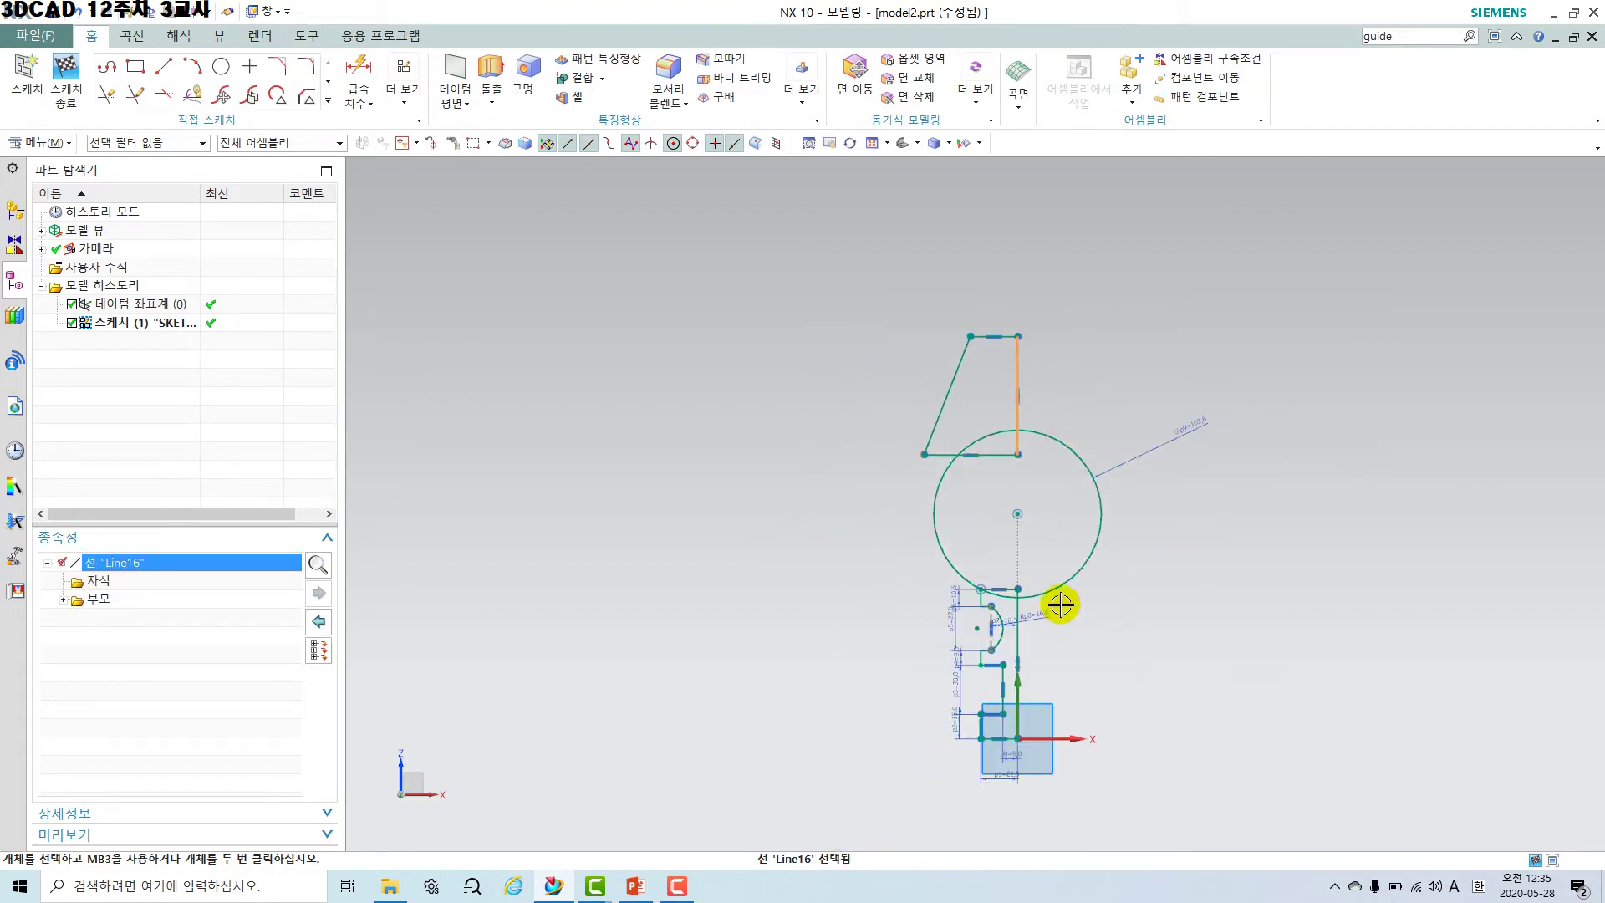
left_click(1017, 692)
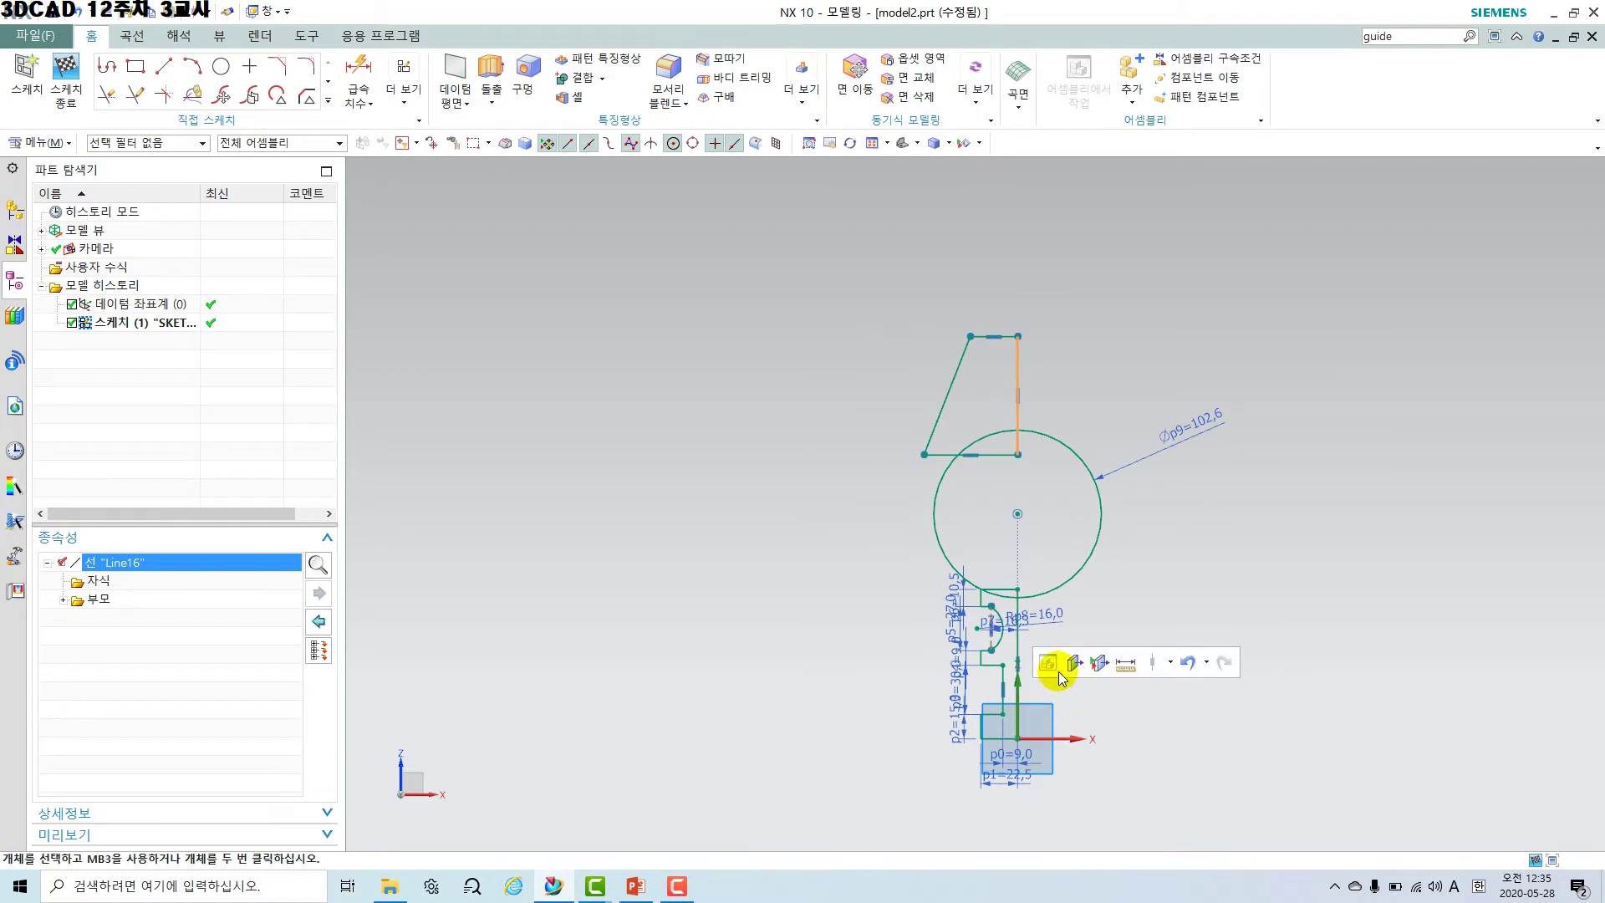
left_click(405, 84)
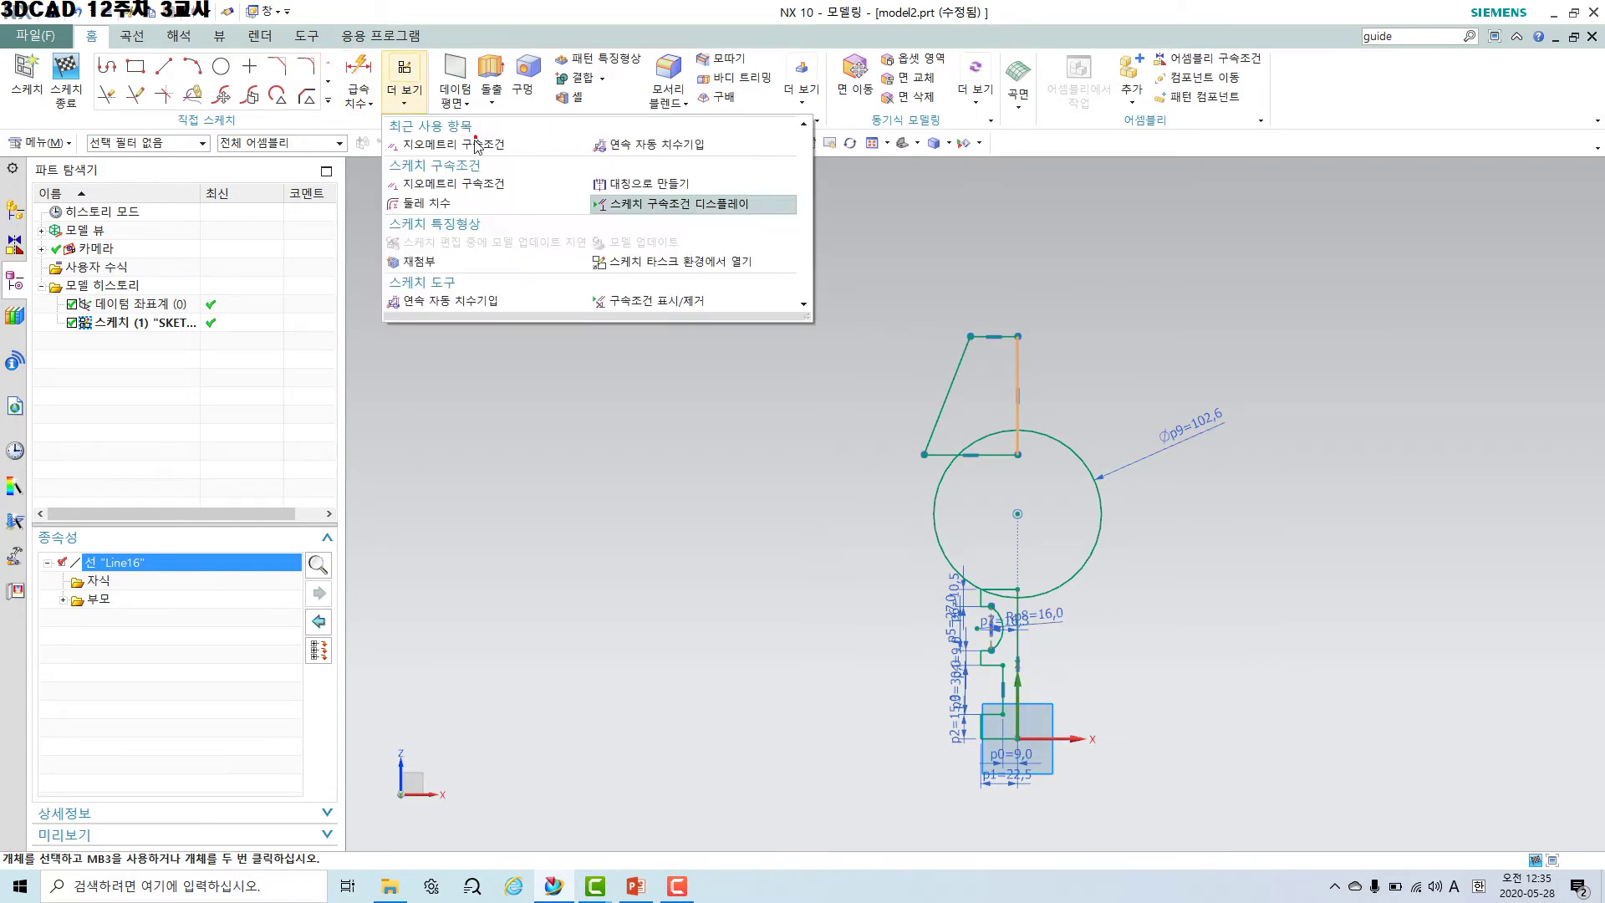
left_click(478, 145)
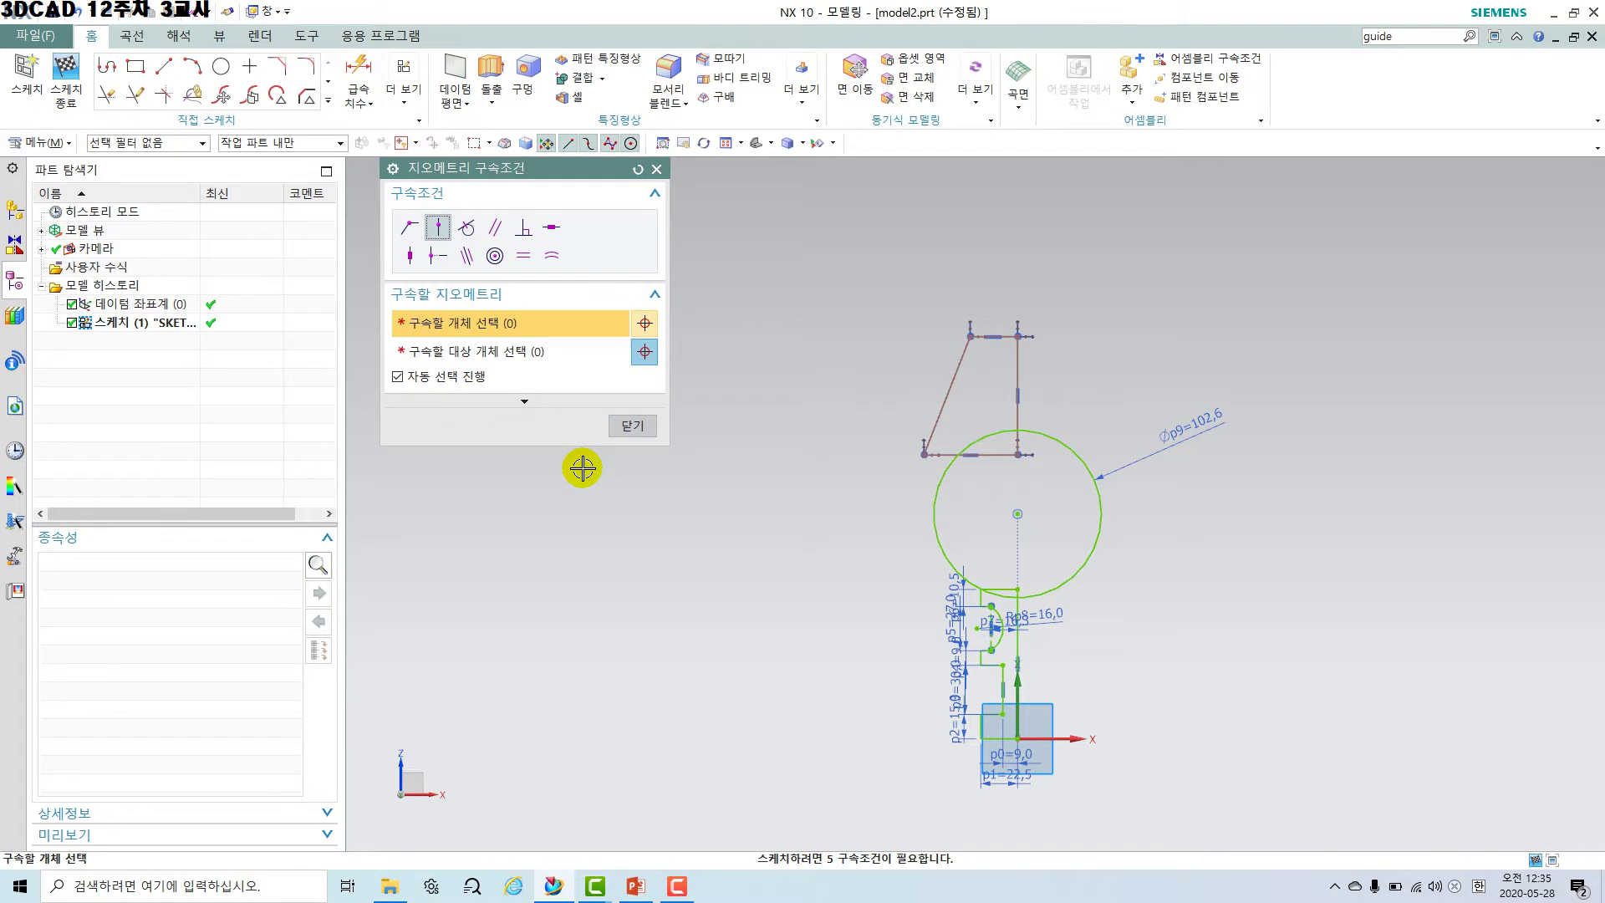
key("Escape")
Make the upper profile's vertical side collinear with the lower profile's long centre line using a Collinear geometric constraint.
left_click(409, 99)
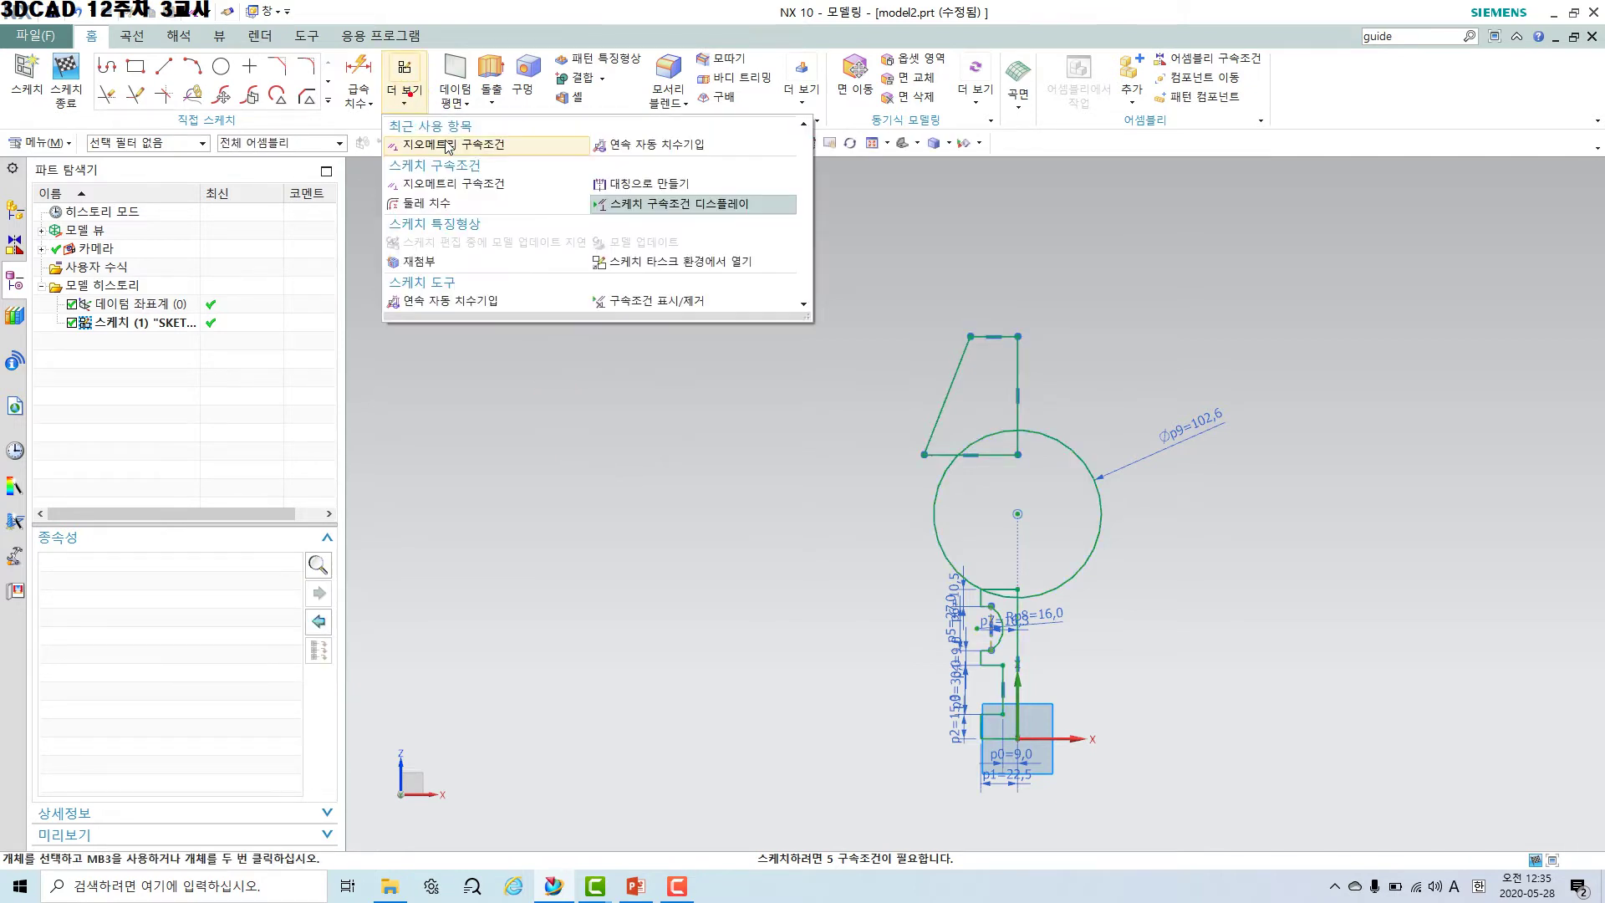
left_click(448, 144)
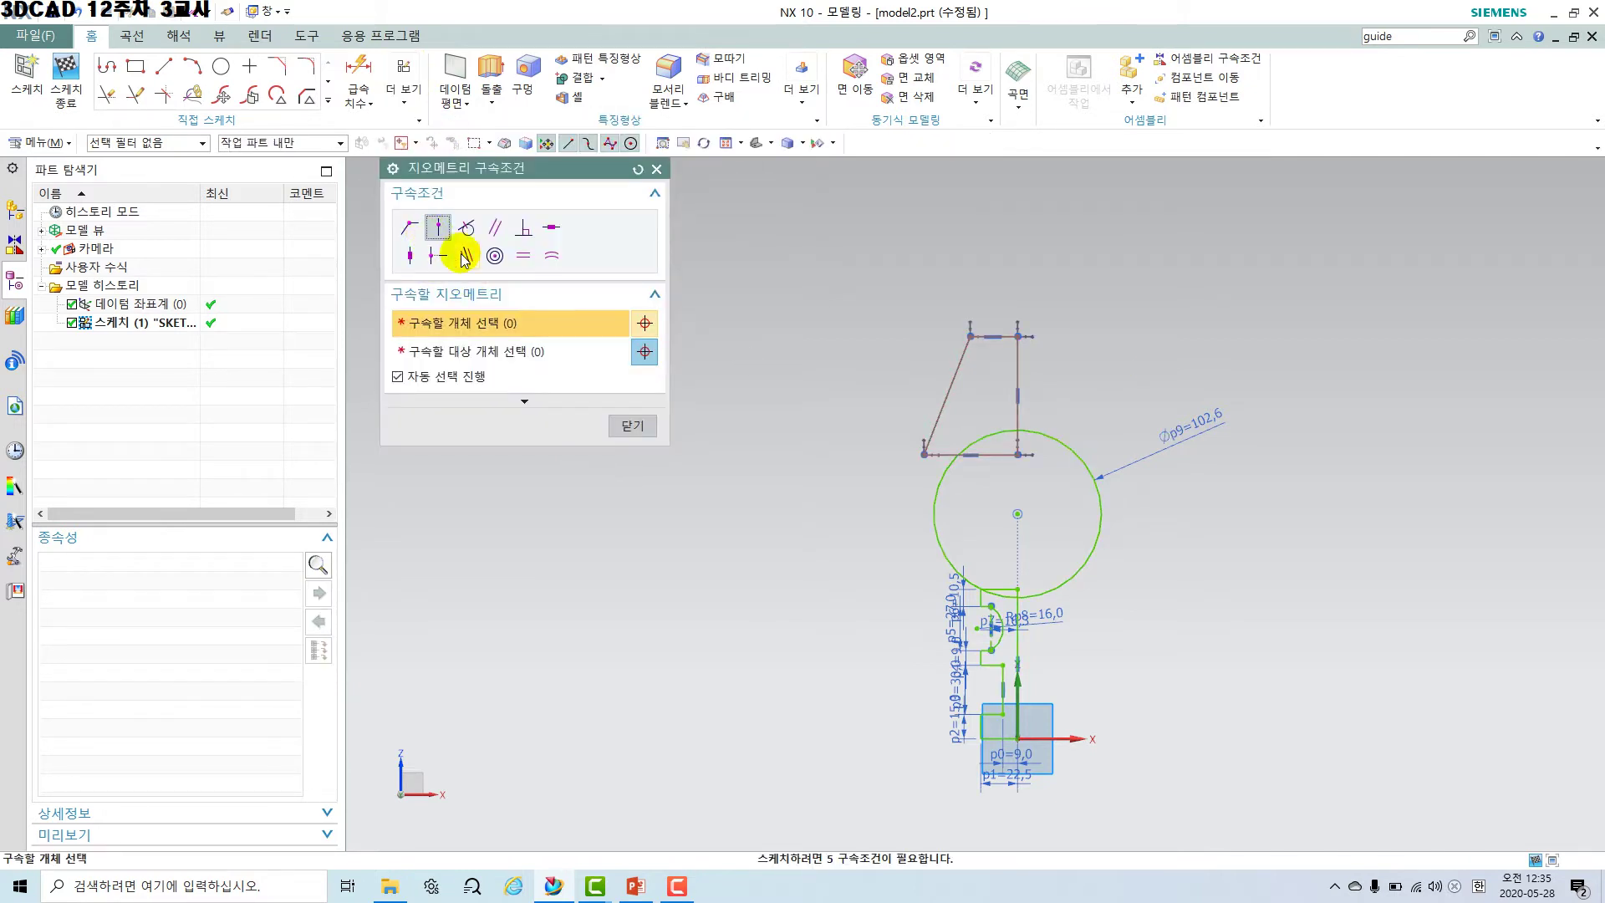
left_click(465, 257)
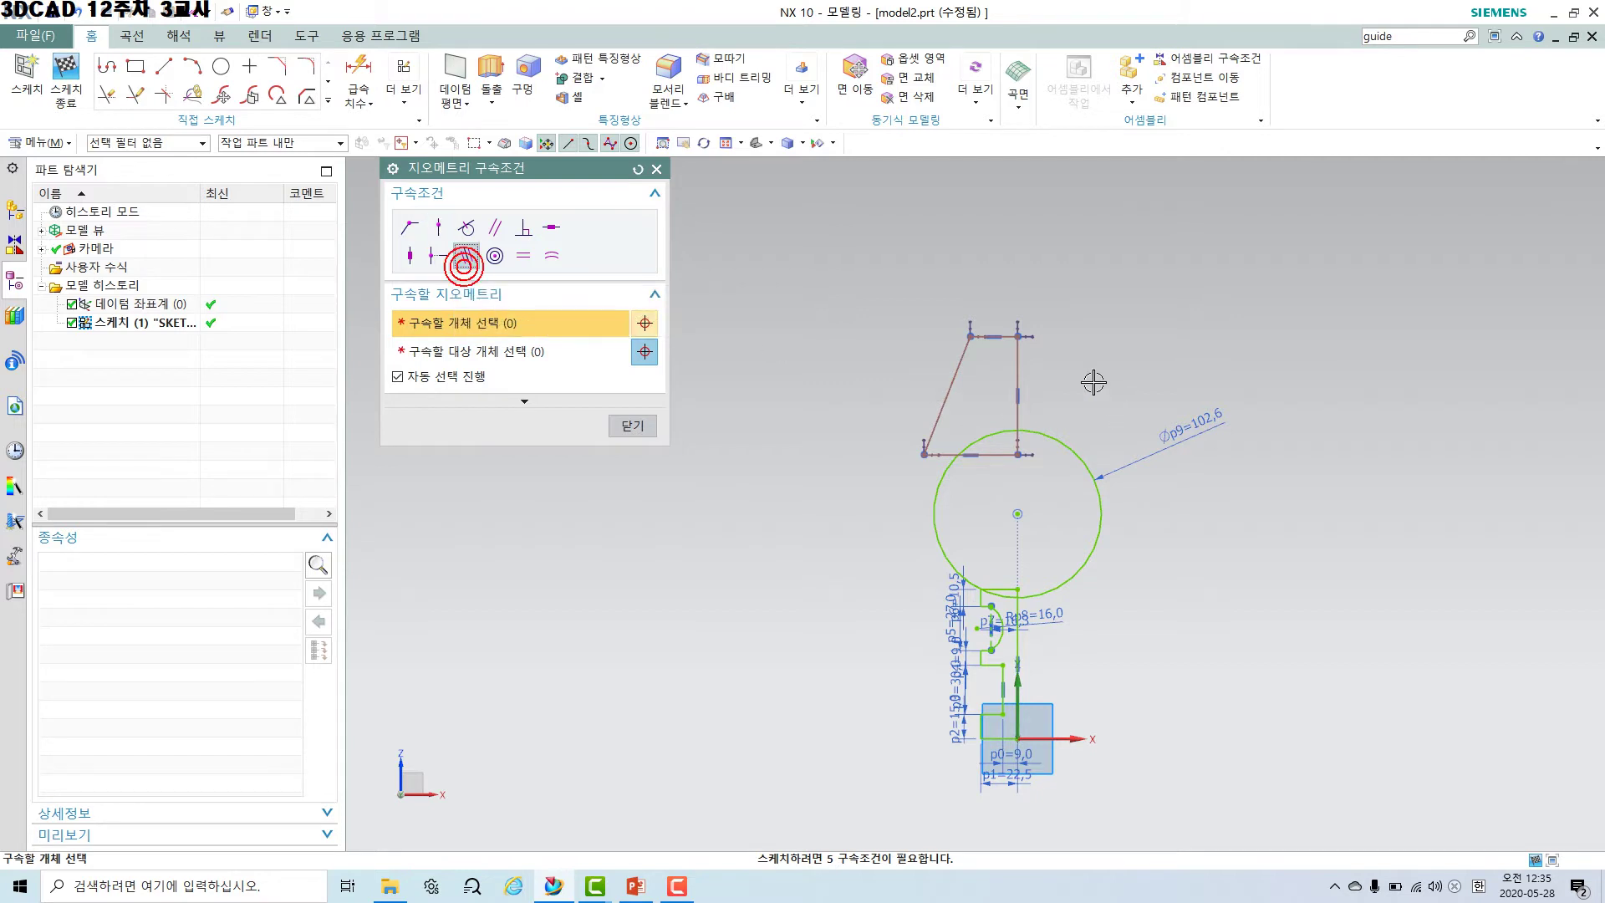
left_click(1017, 358)
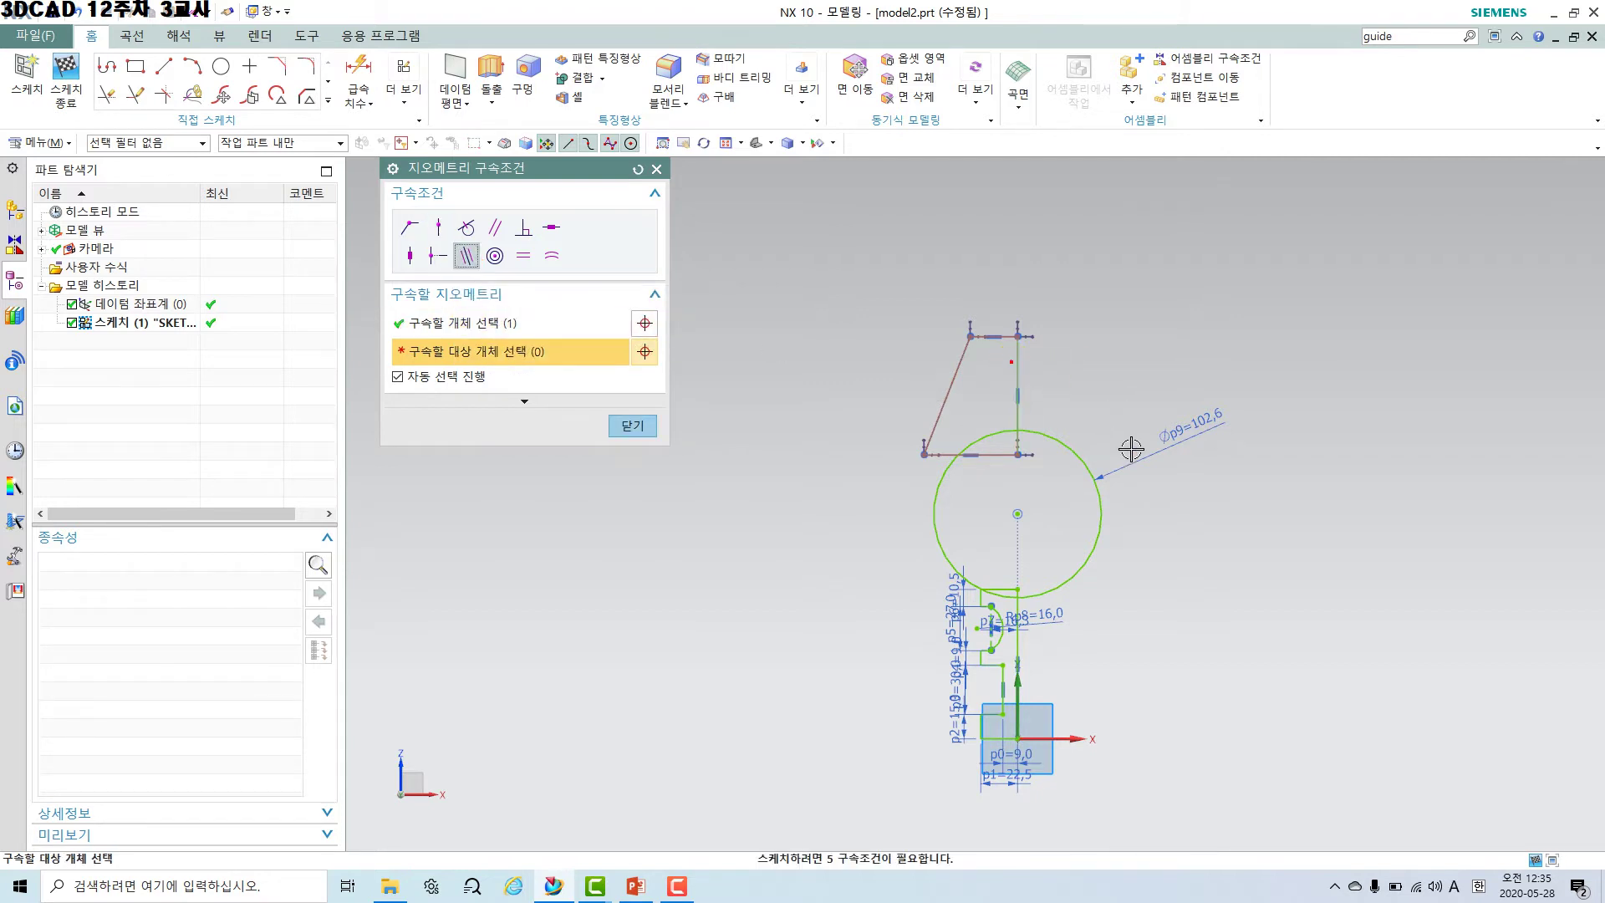
left_click(1016, 649)
left_click(614, 436)
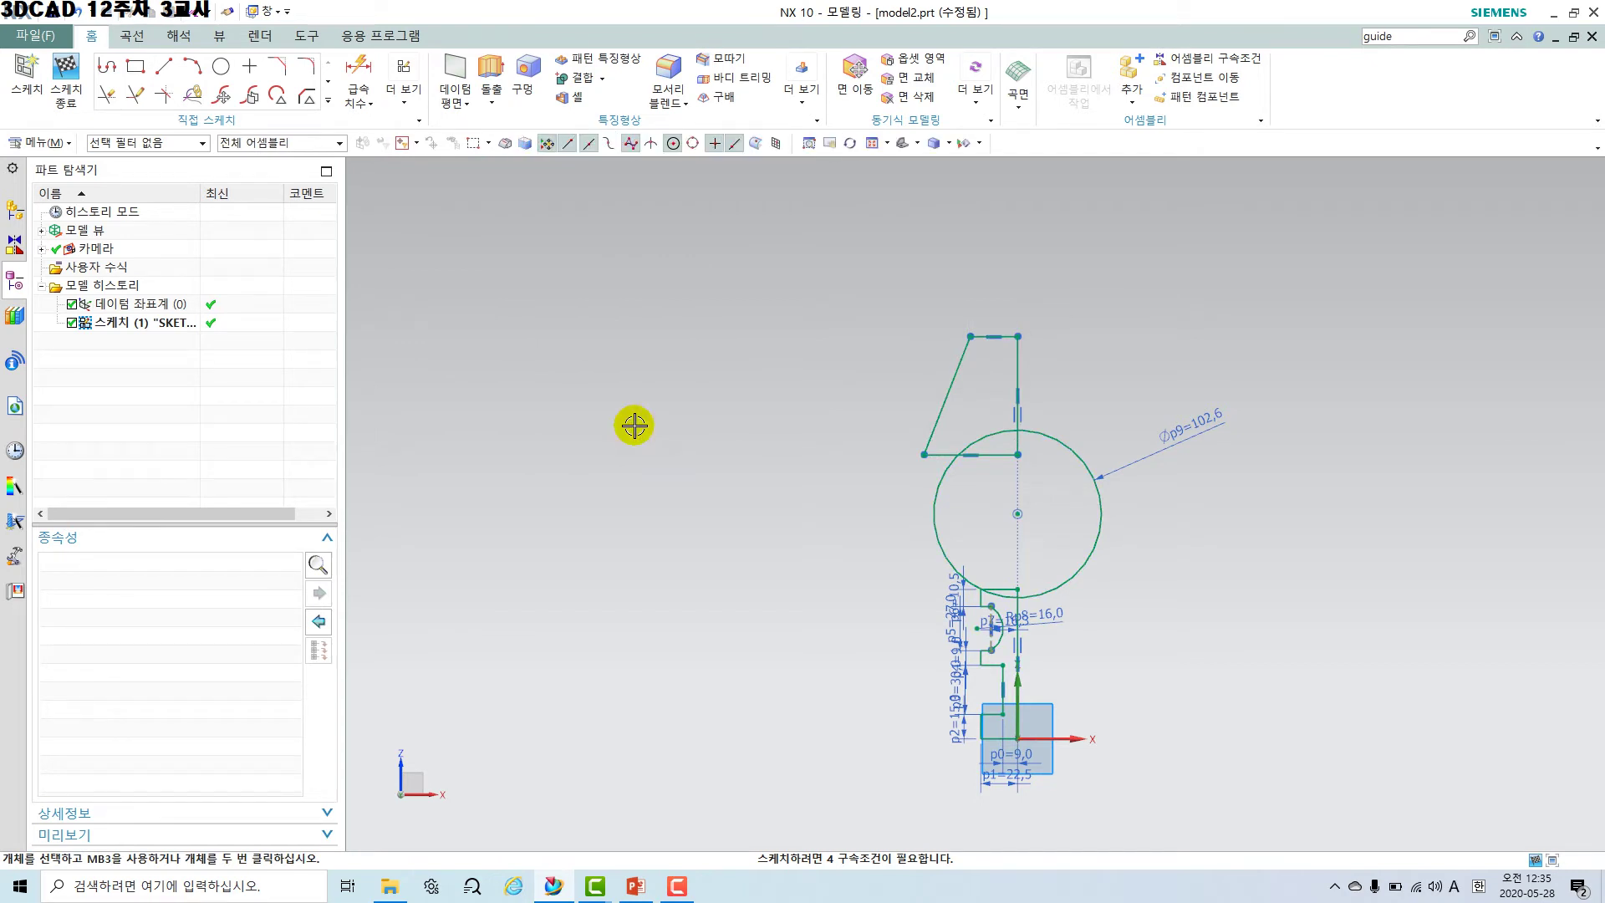
Add a rapid dimension of 32.7/2 mm to the upper profile's short top edge.
scroll(945, 358, "up", 5)
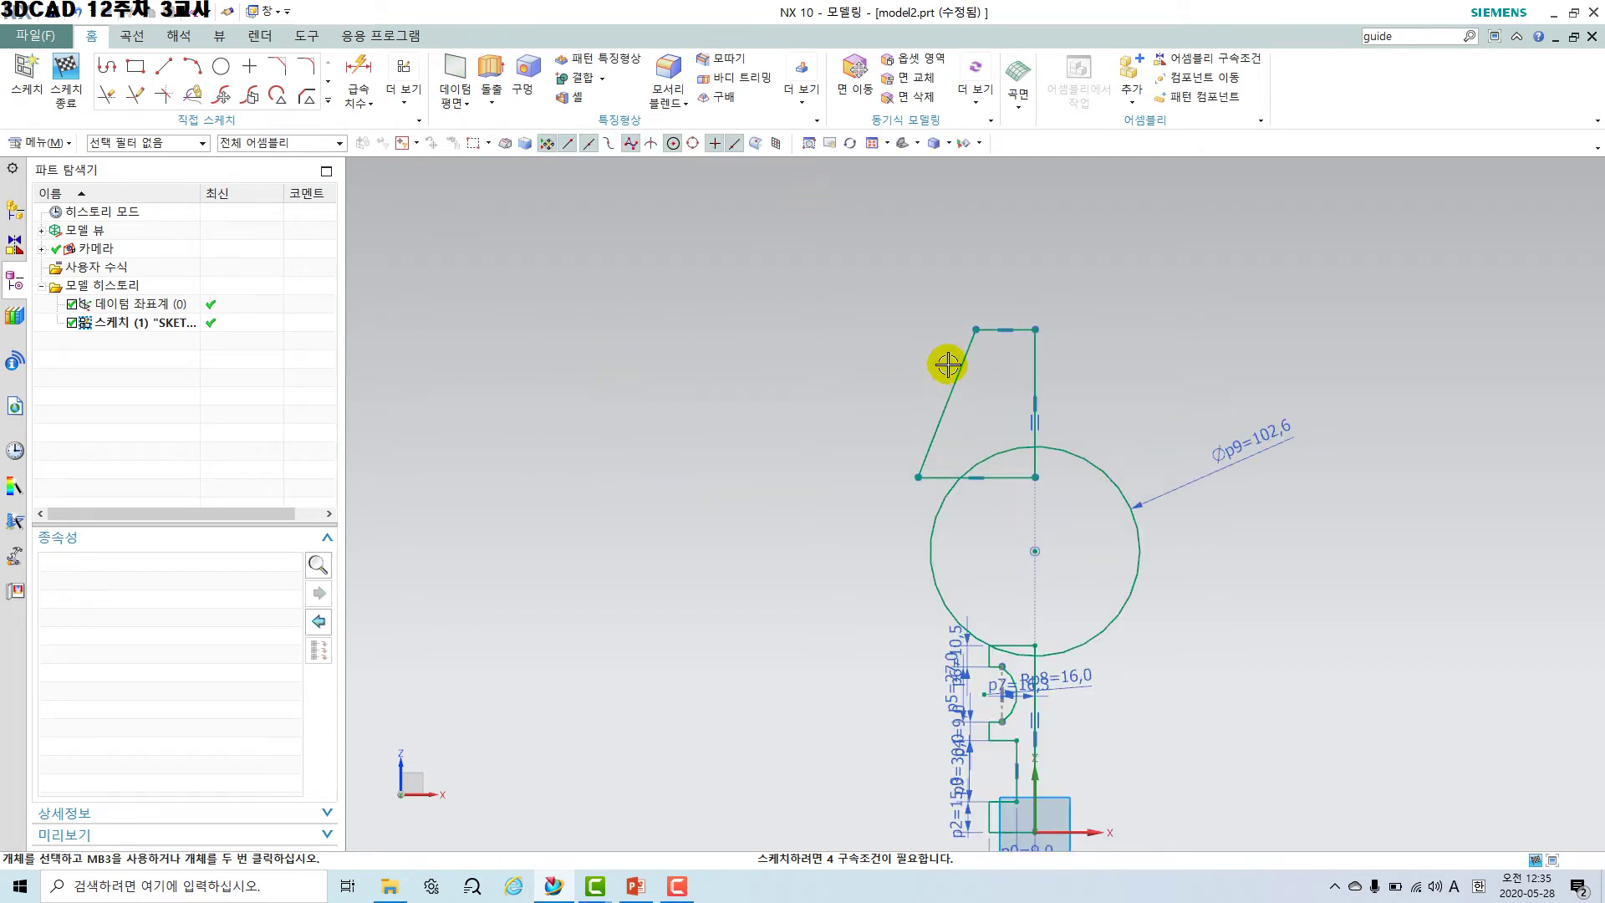
left_click(358, 71)
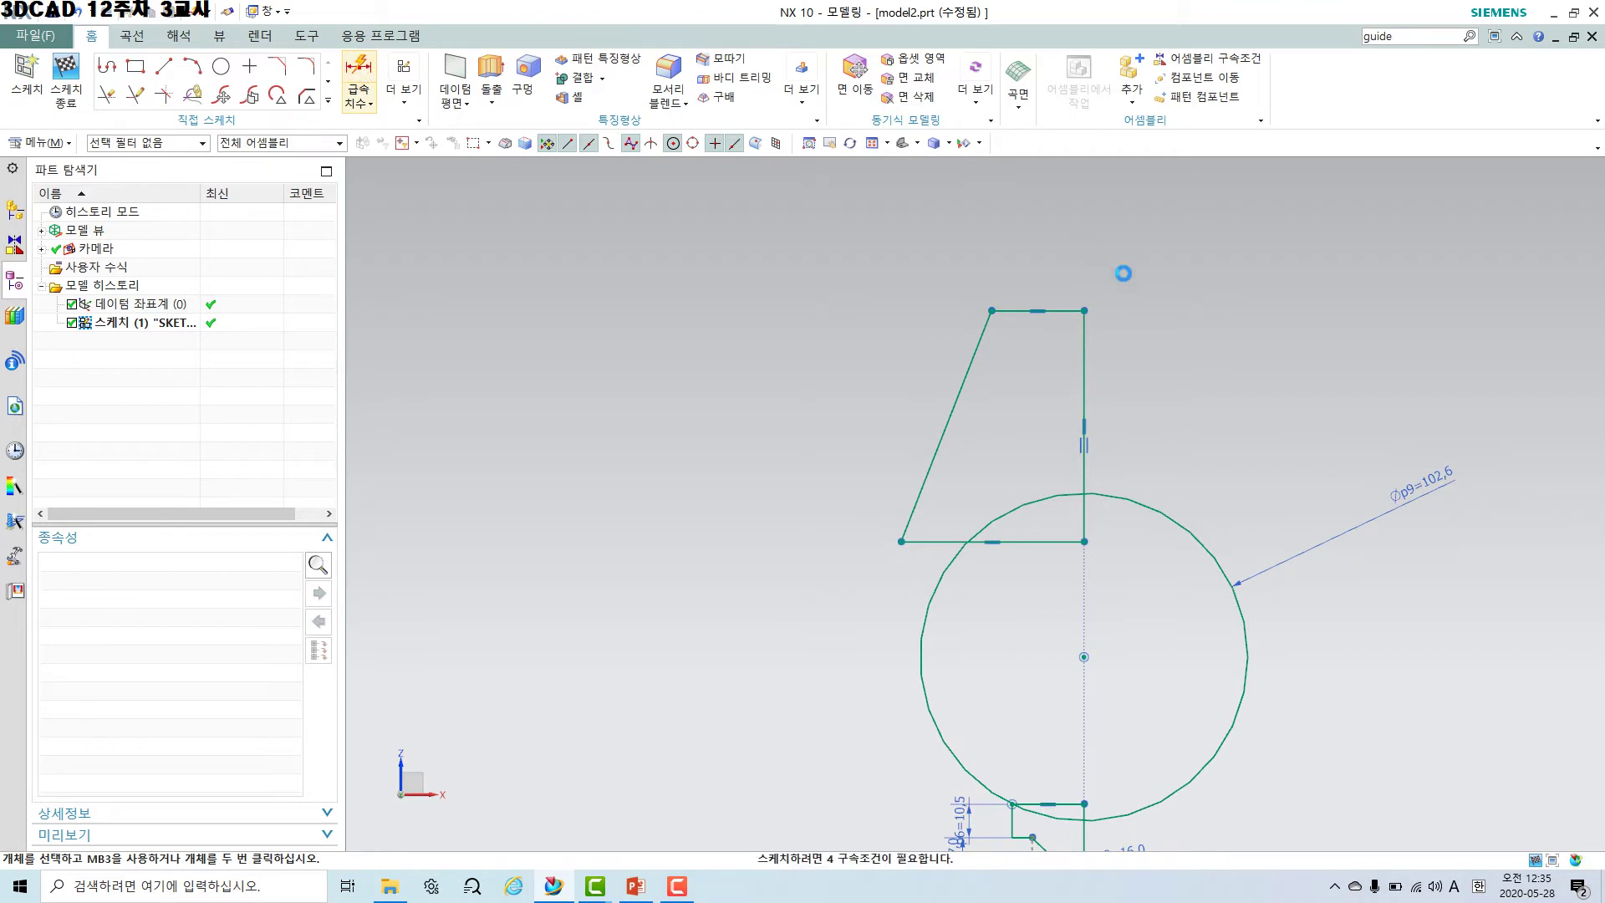
left_click(1065, 310)
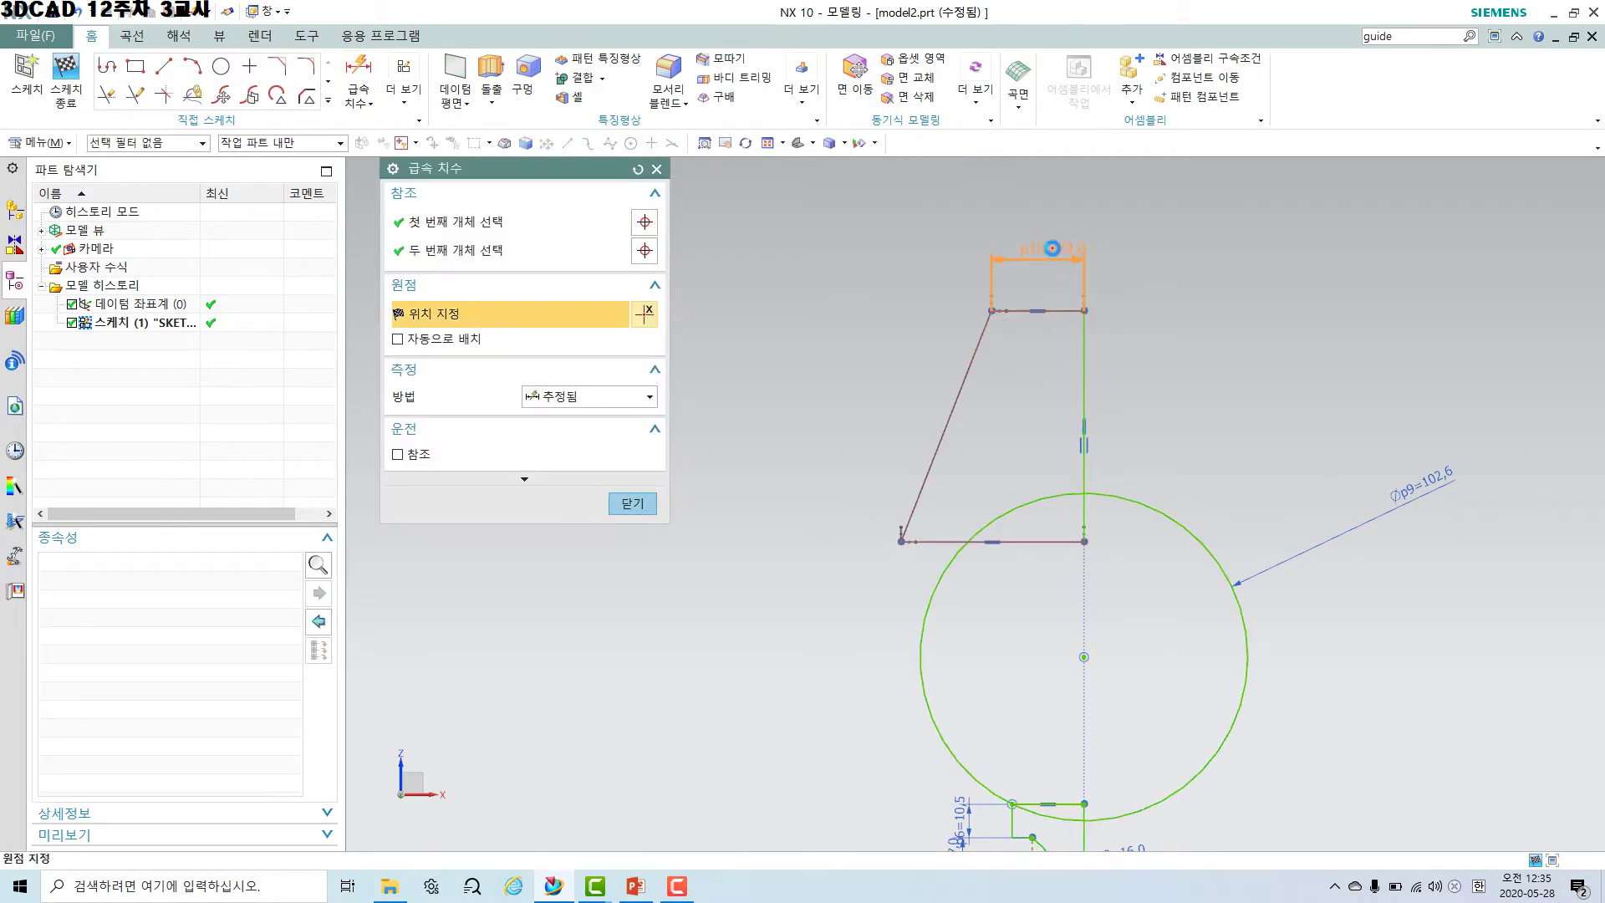
left_click(1052, 248)
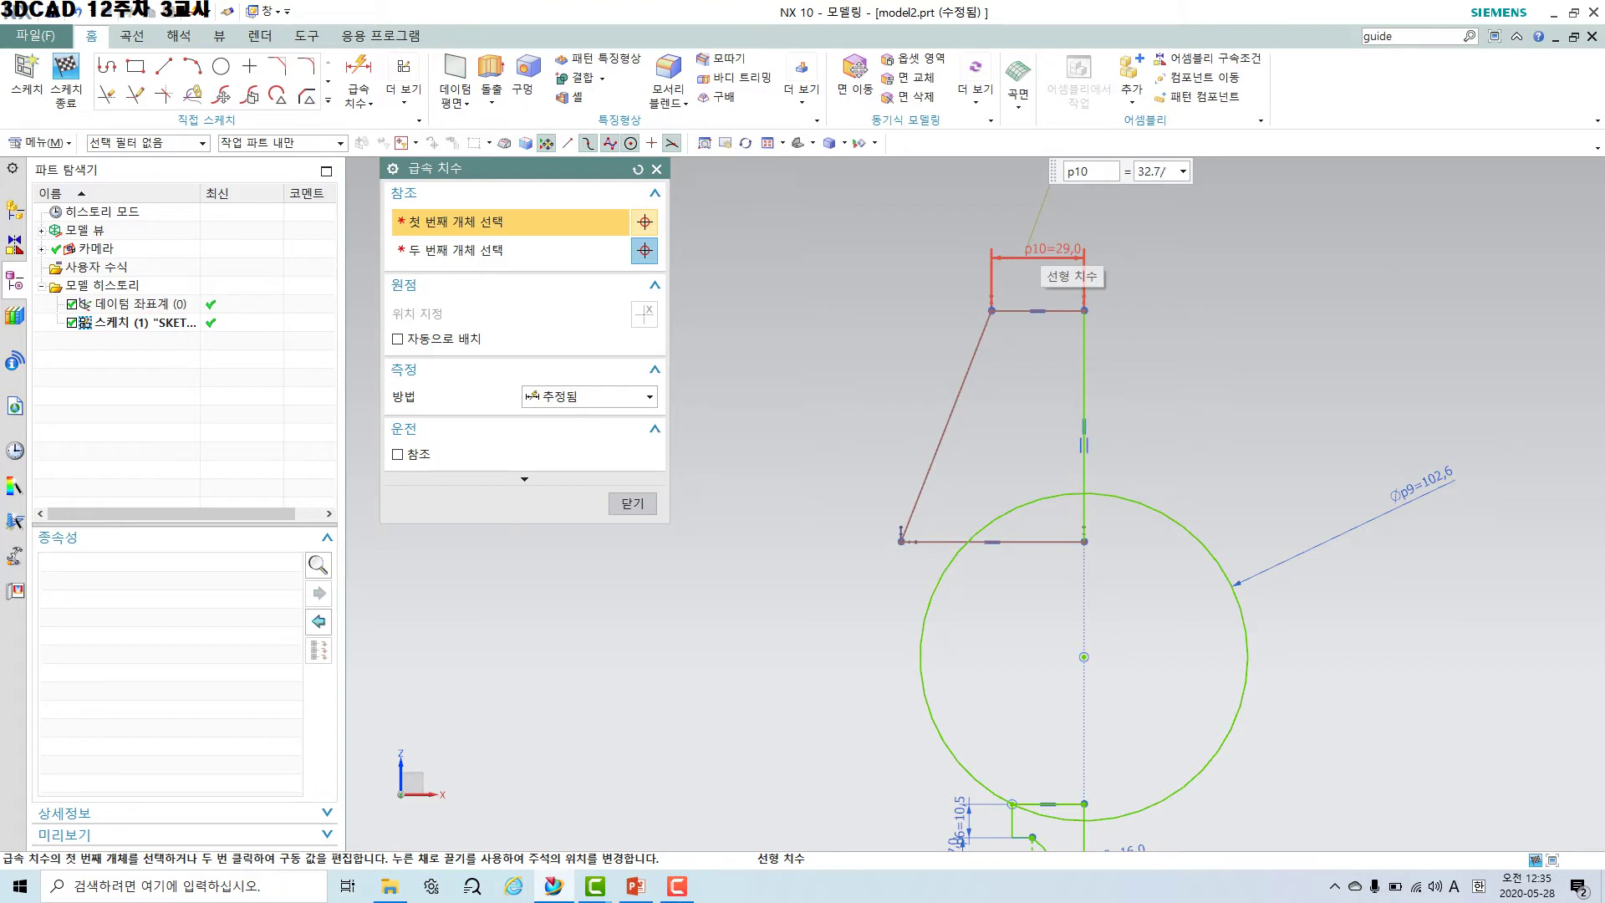
type("32.7/2")
key("Return")
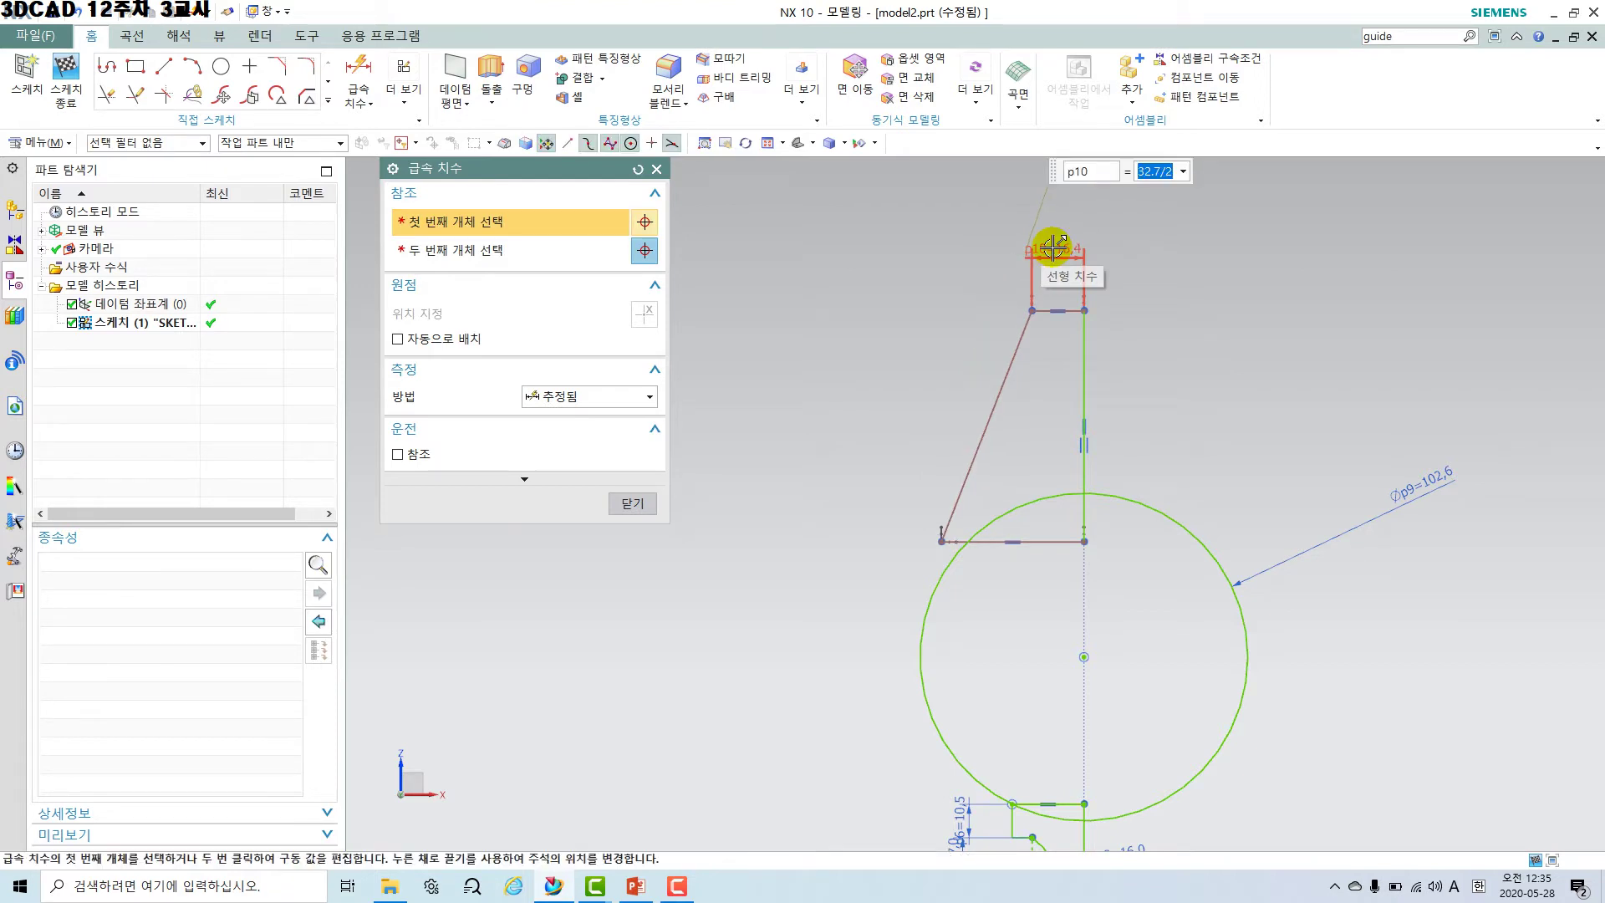
Add a vertical rapid dimension of 100.5 mm between the large circle's centre and the upper profile's top edge.
scroll(1158, 404, "down", 1)
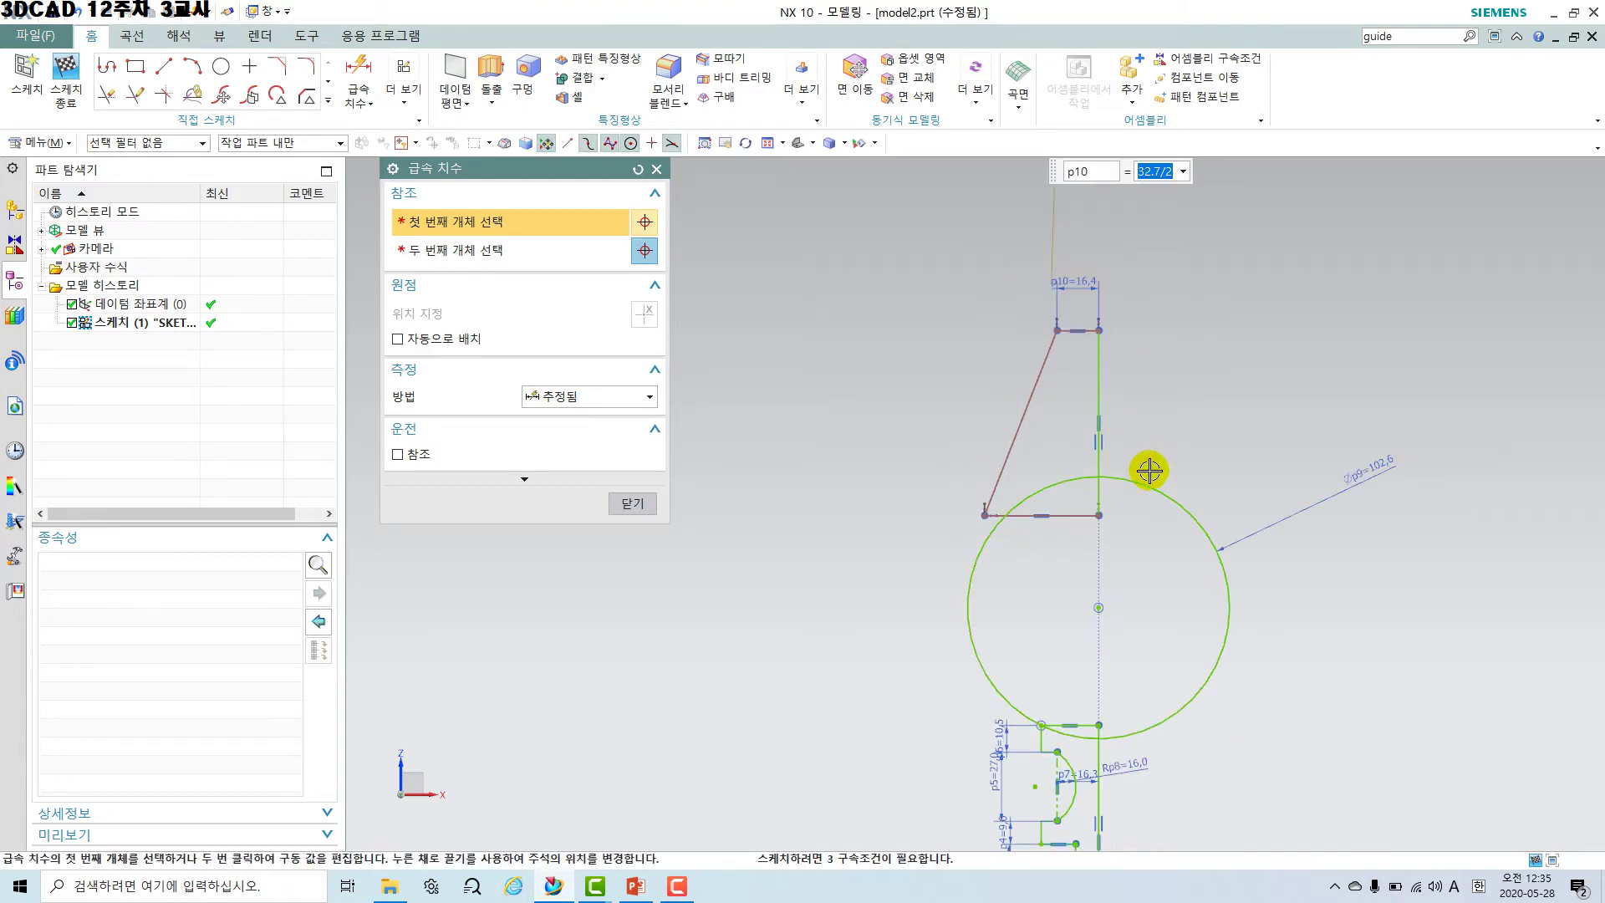
left_click(1098, 611)
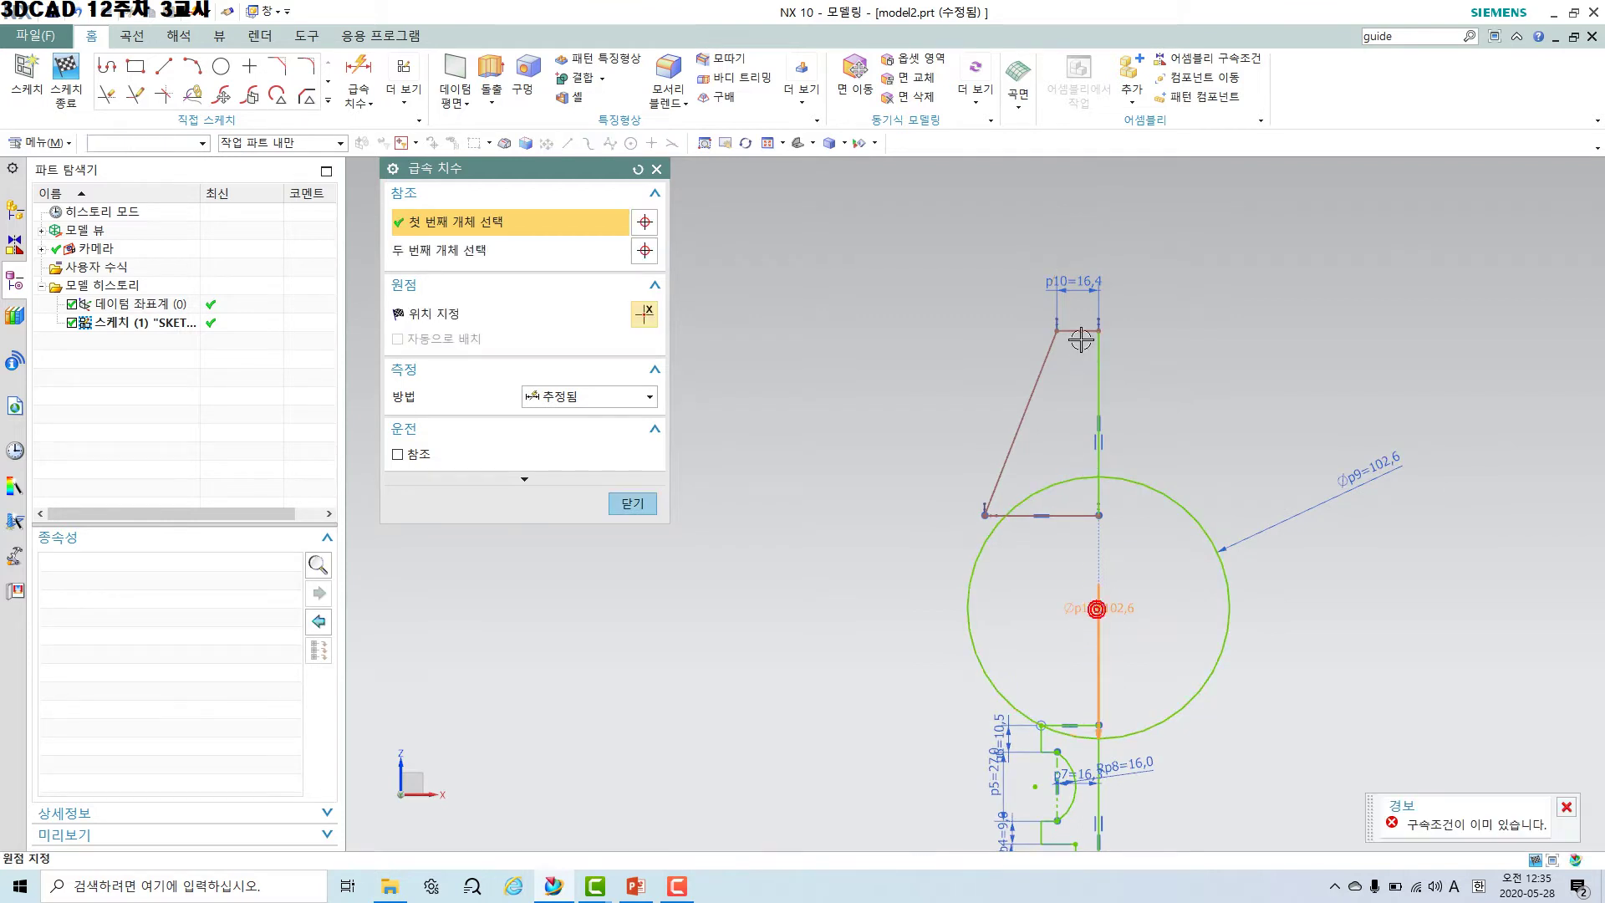
left_click(1095, 334)
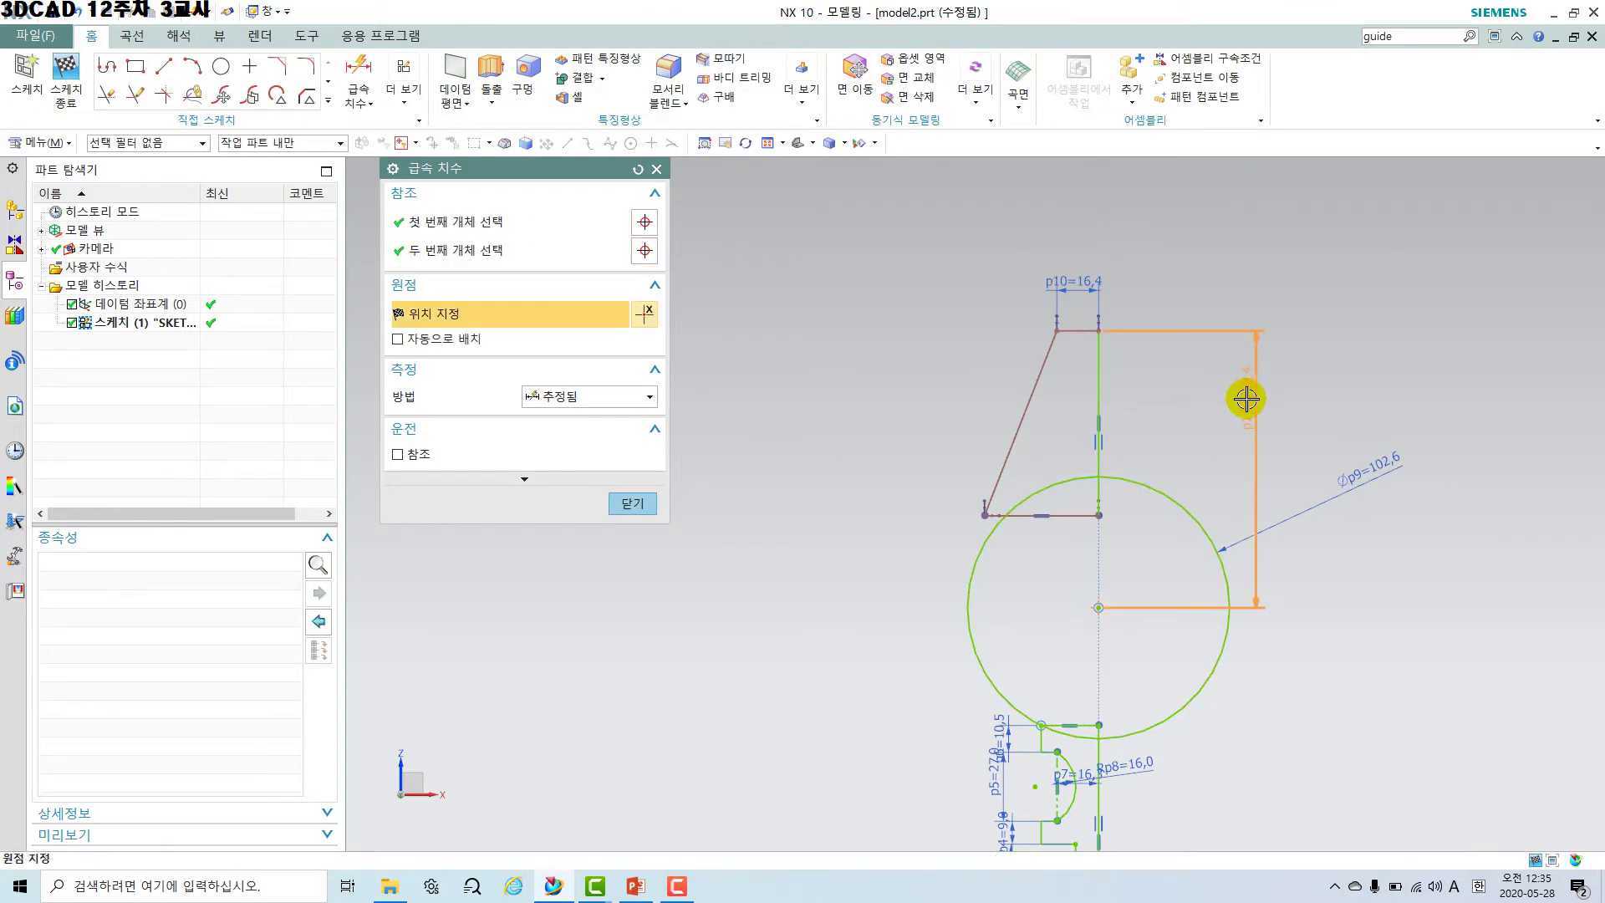
left_click(1246, 400)
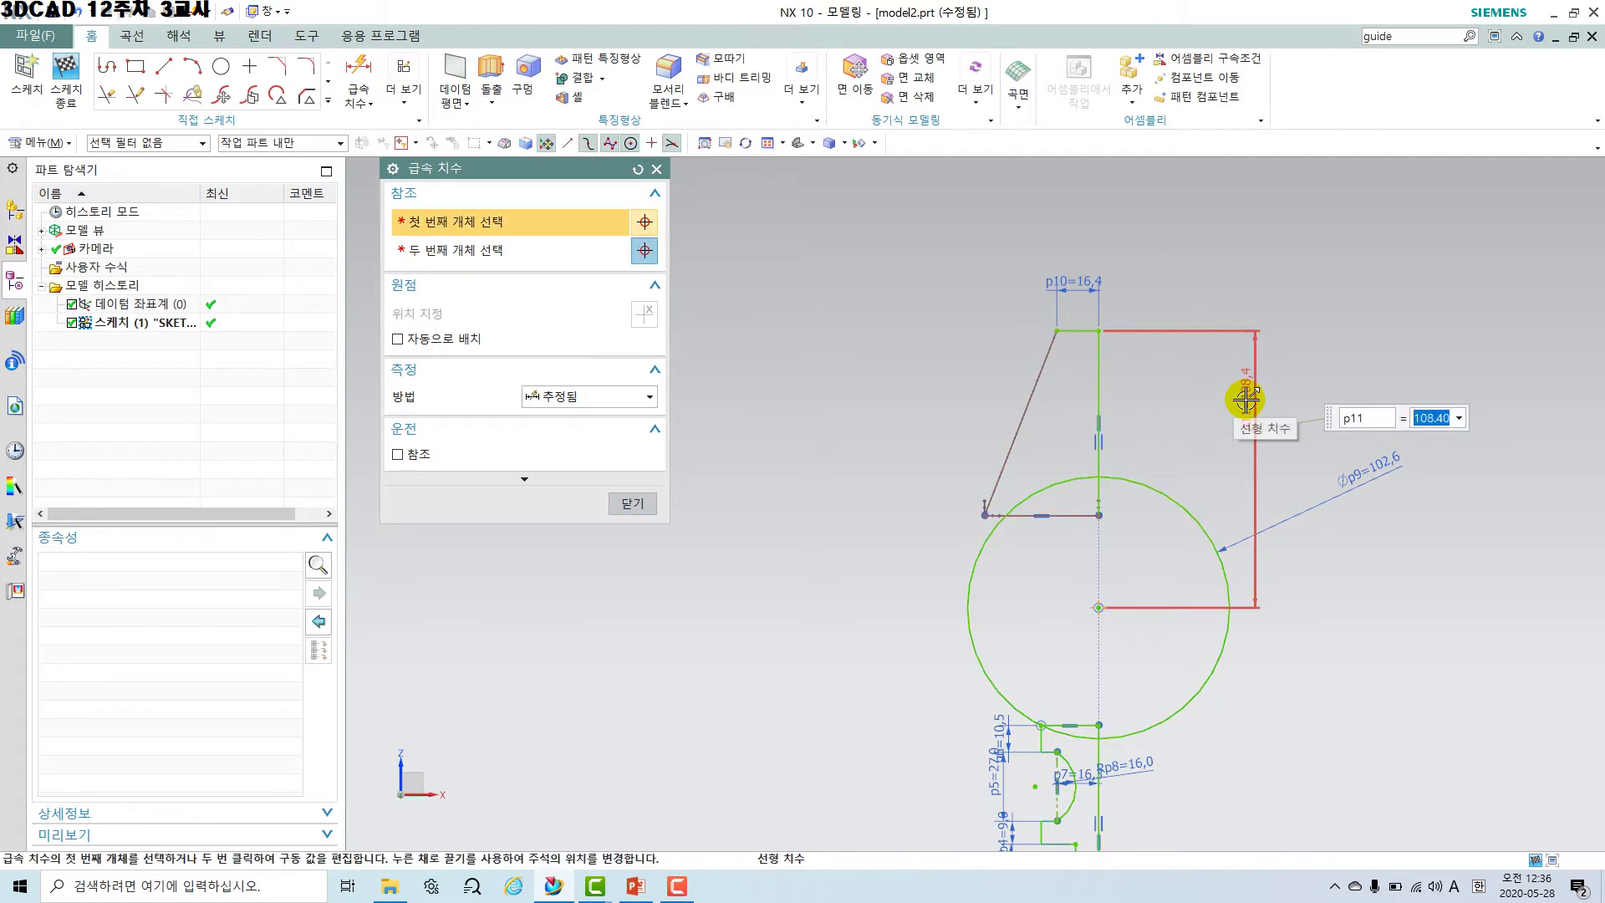
type("100.5")
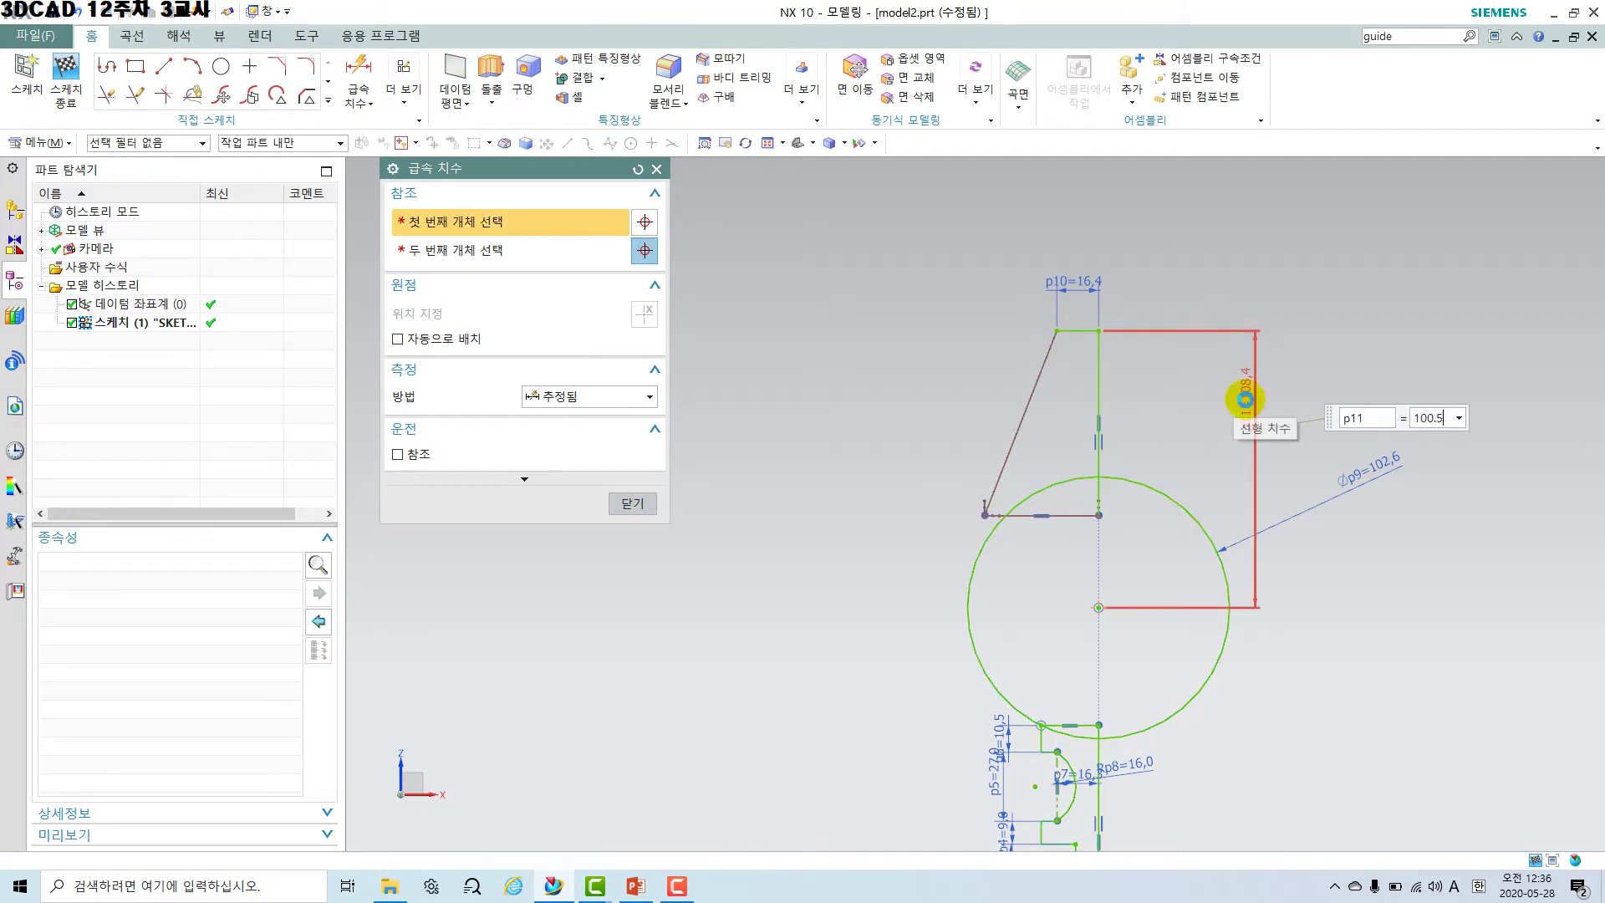
key("Return")
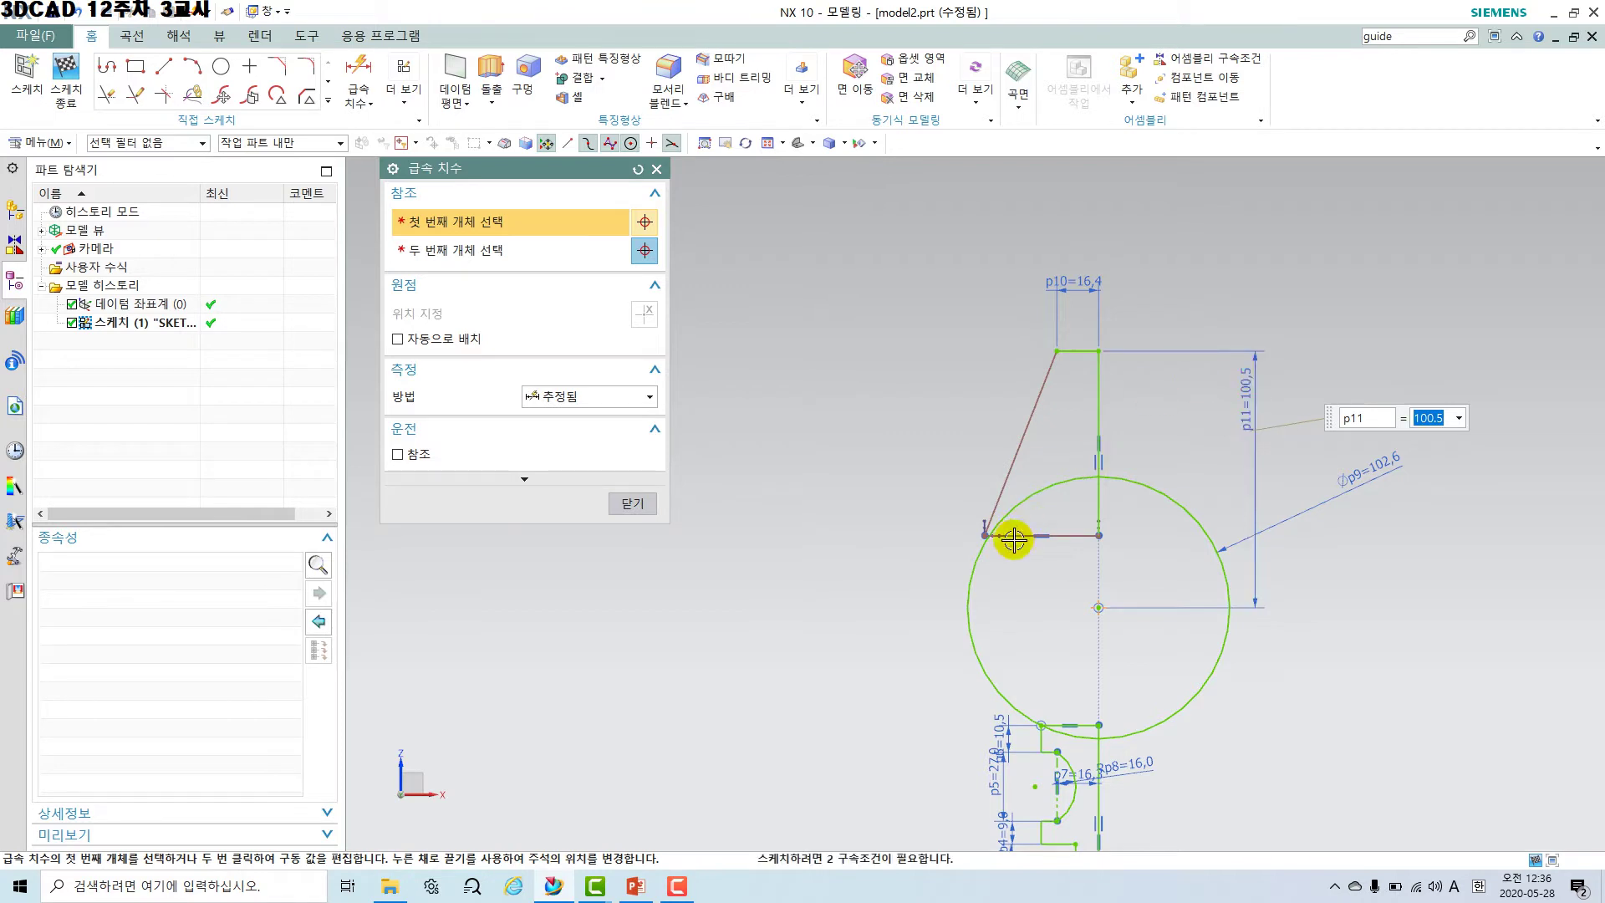
Add a horizontal rapid dimension of 54/2 mm to the upper profile's bottom edge.
left_click(1050, 535)
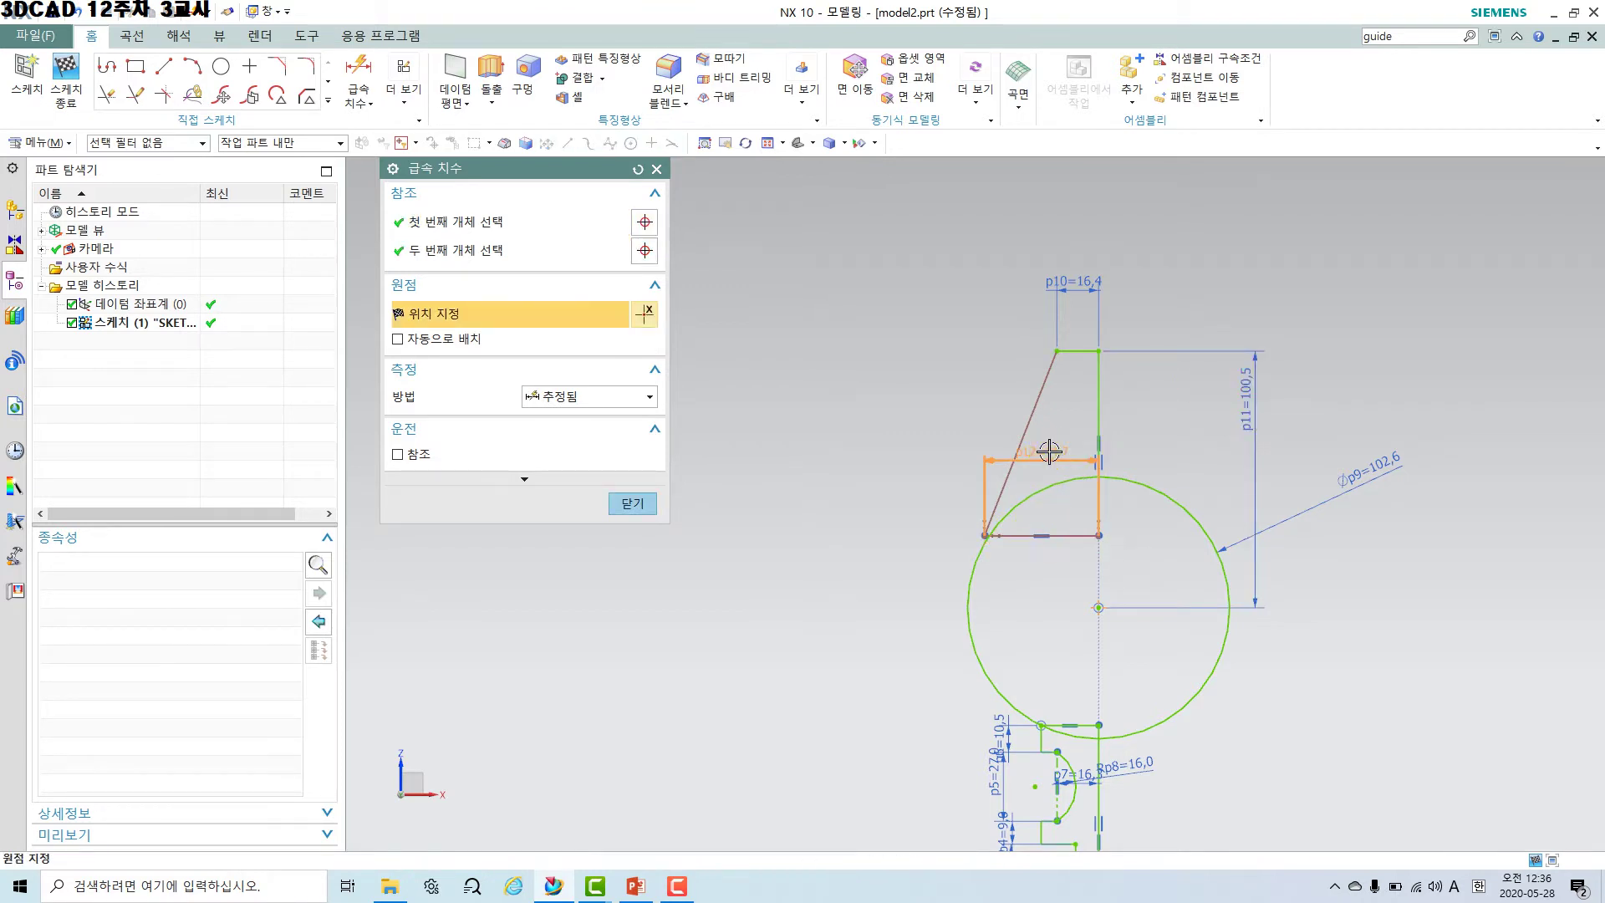
left_click(1049, 451)
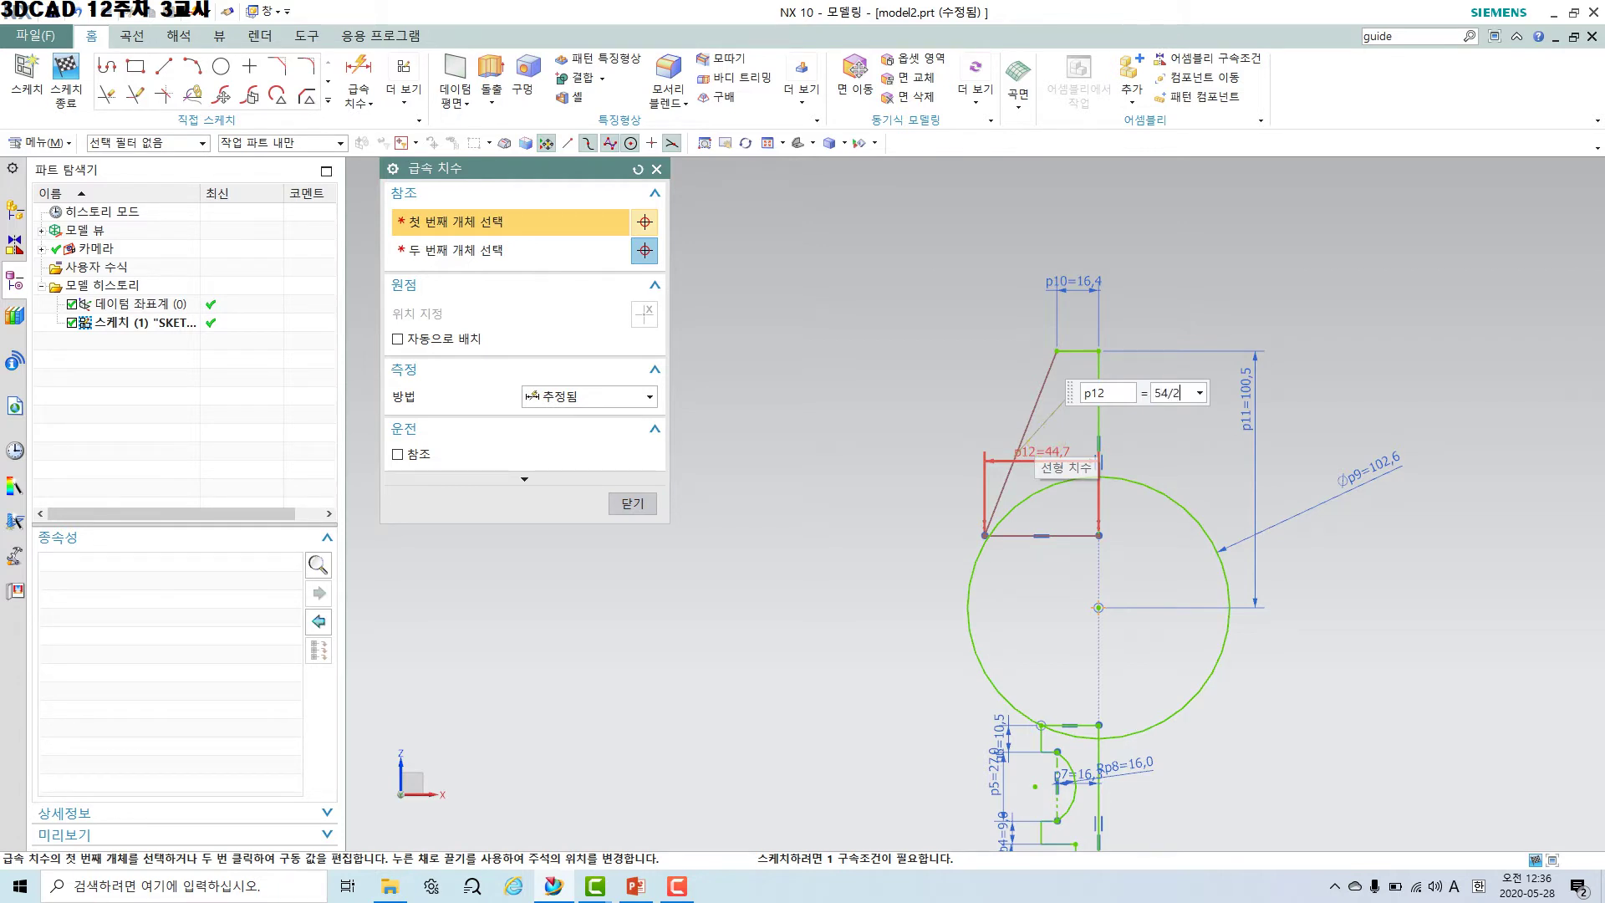
type("54/2")
key("Return")
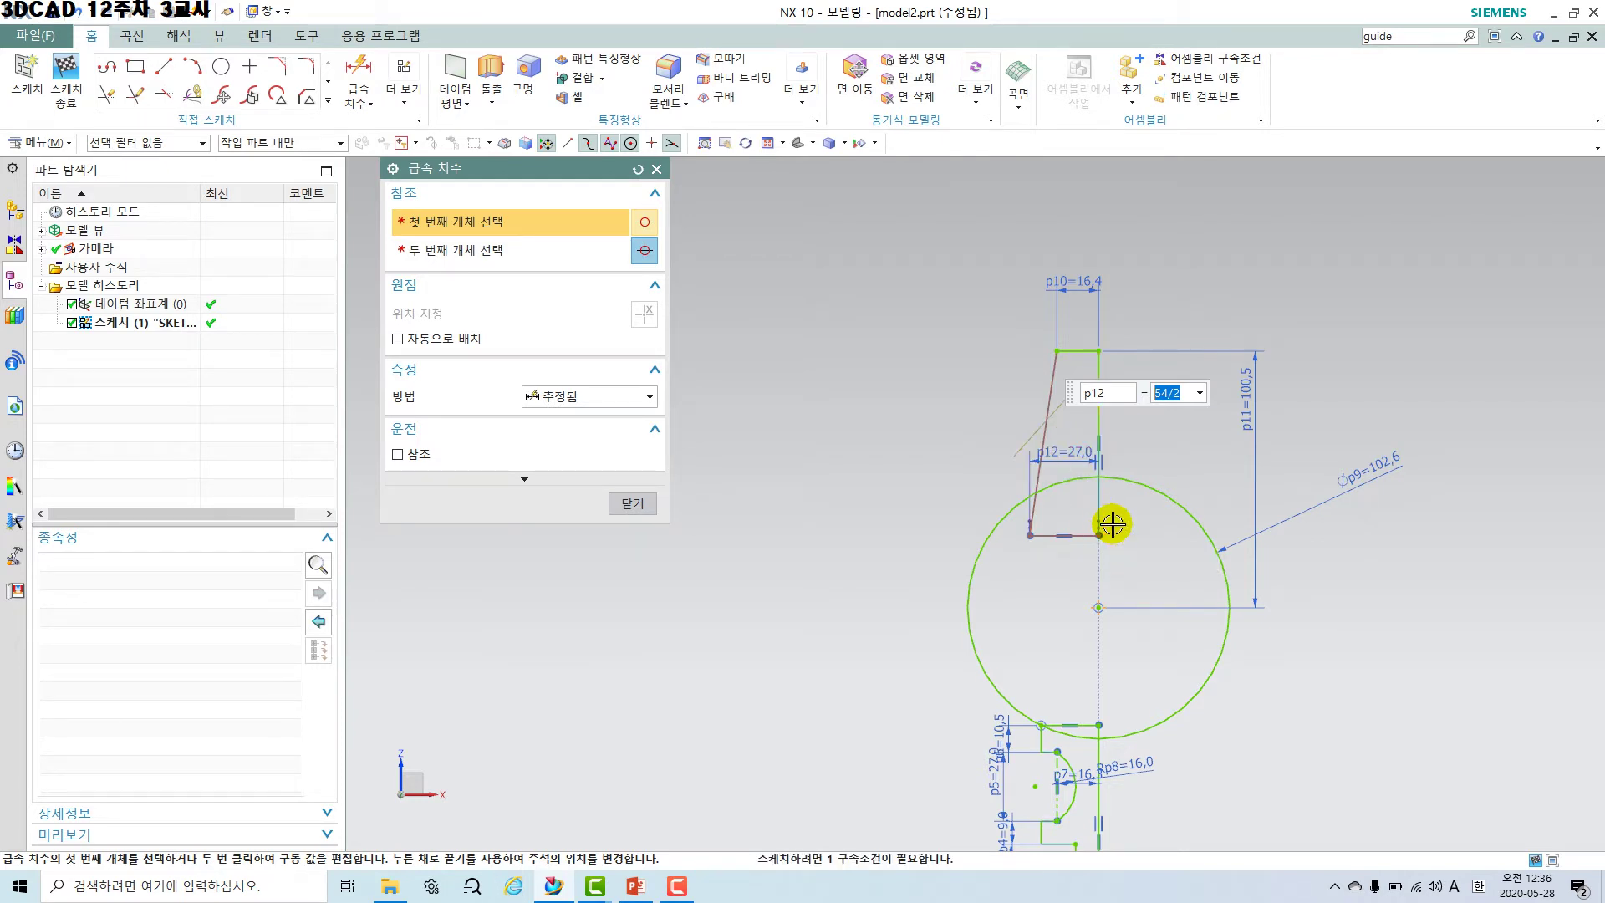
left_click(636, 504)
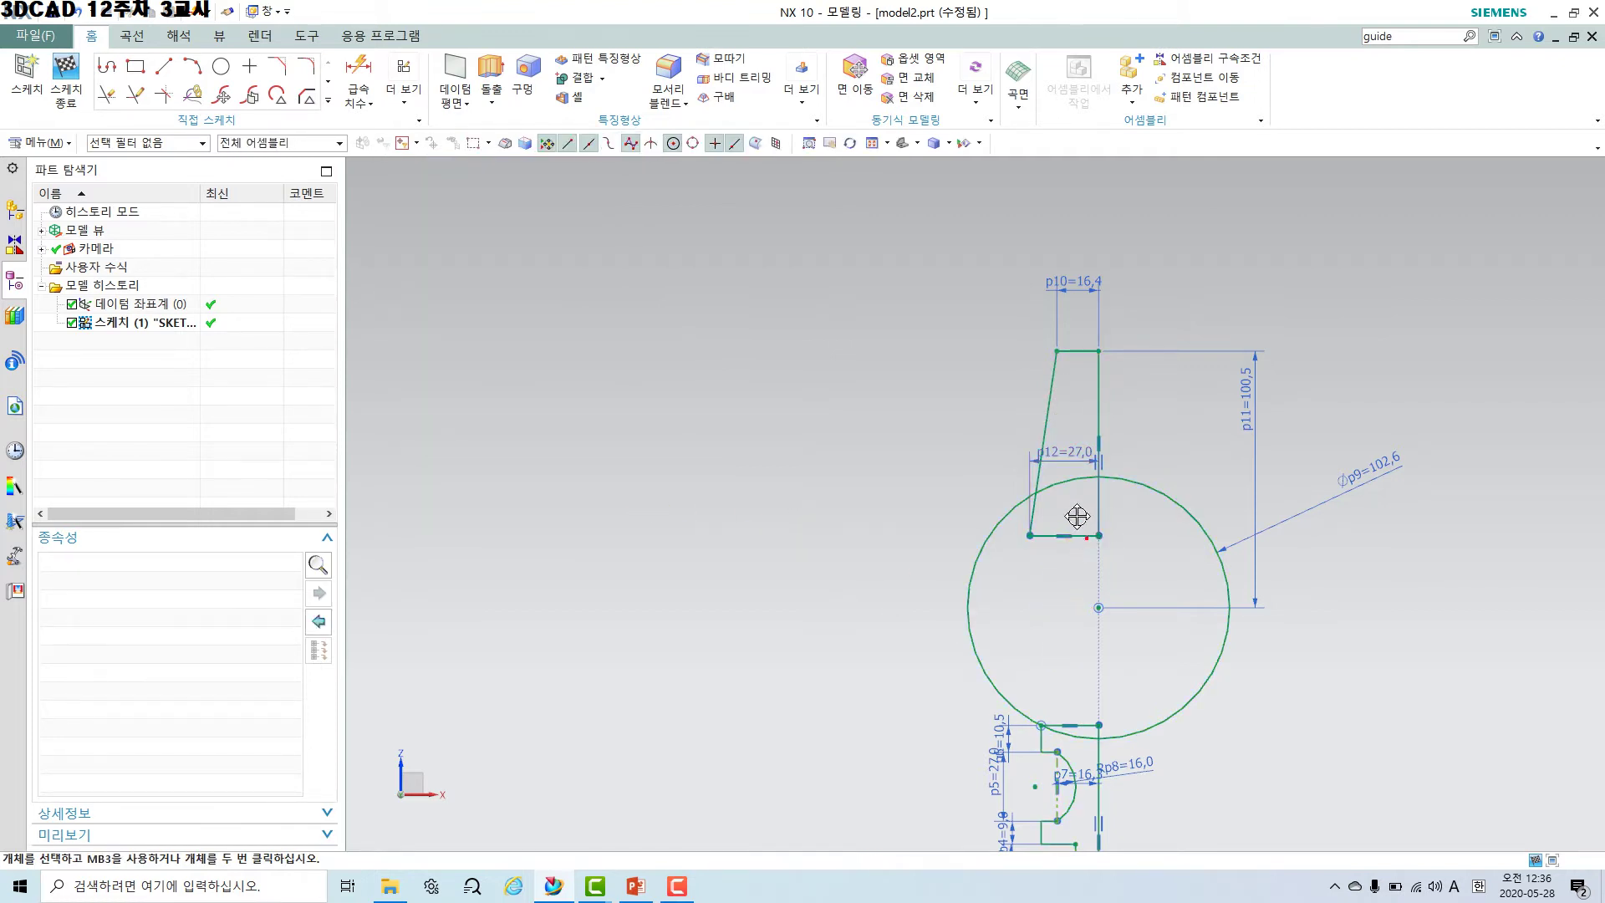
mouse_move(1076, 500)
left_mouse_down()
mouse_move(1068, 430)
mouse_move(1079, 522)
mouse_move(1078, 503)
left_mouse_up()
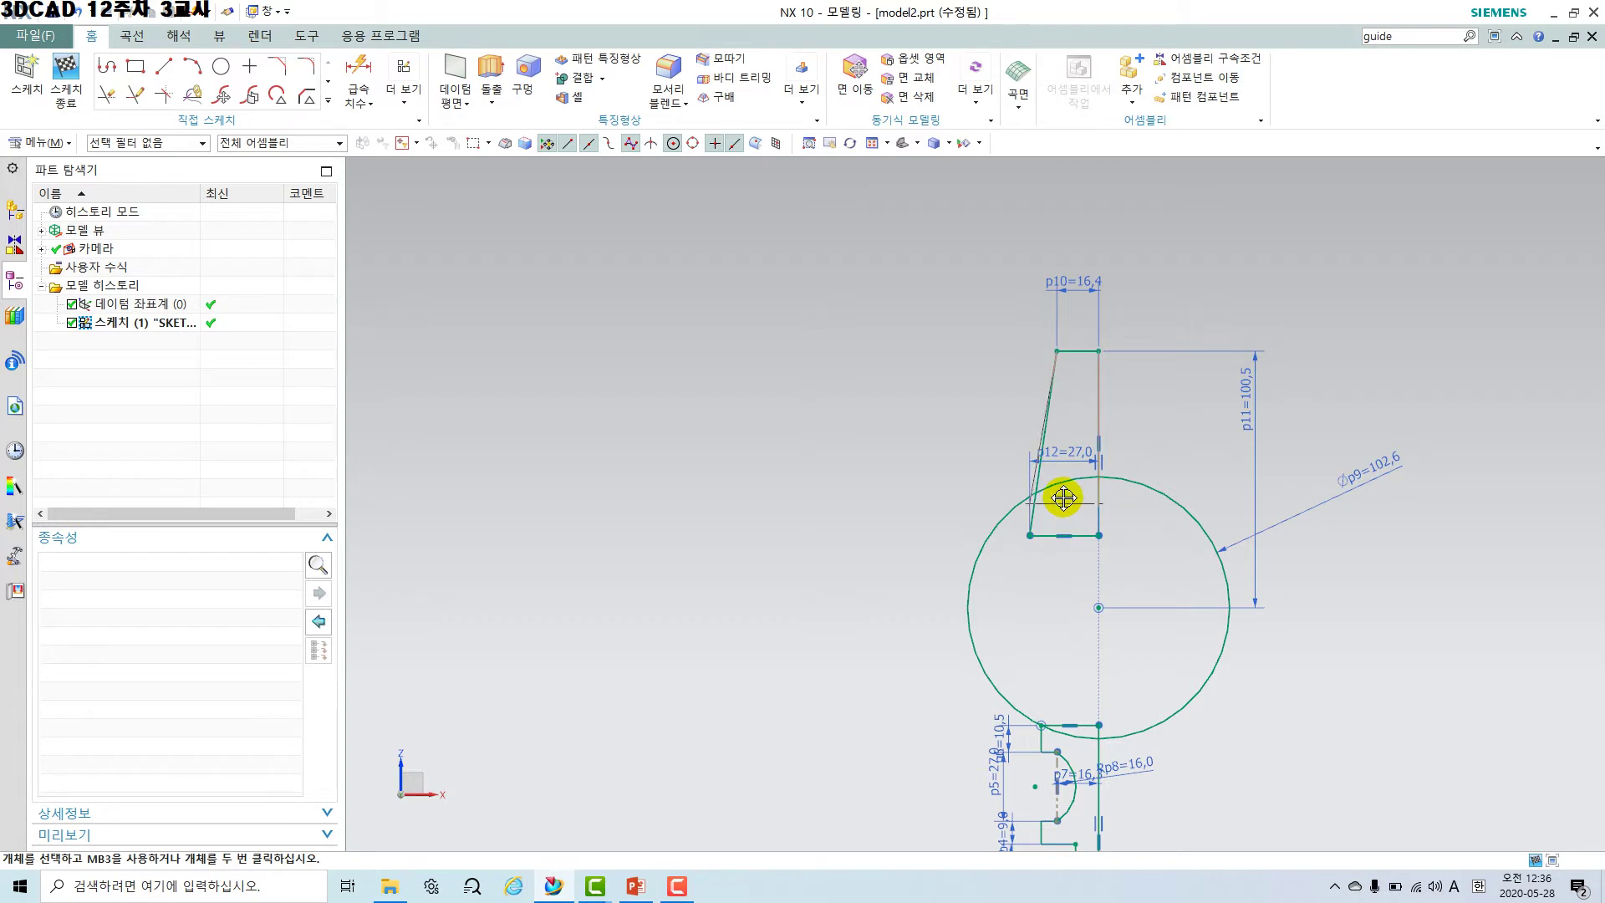
left_click_drag(1063, 497, 1063, 497)
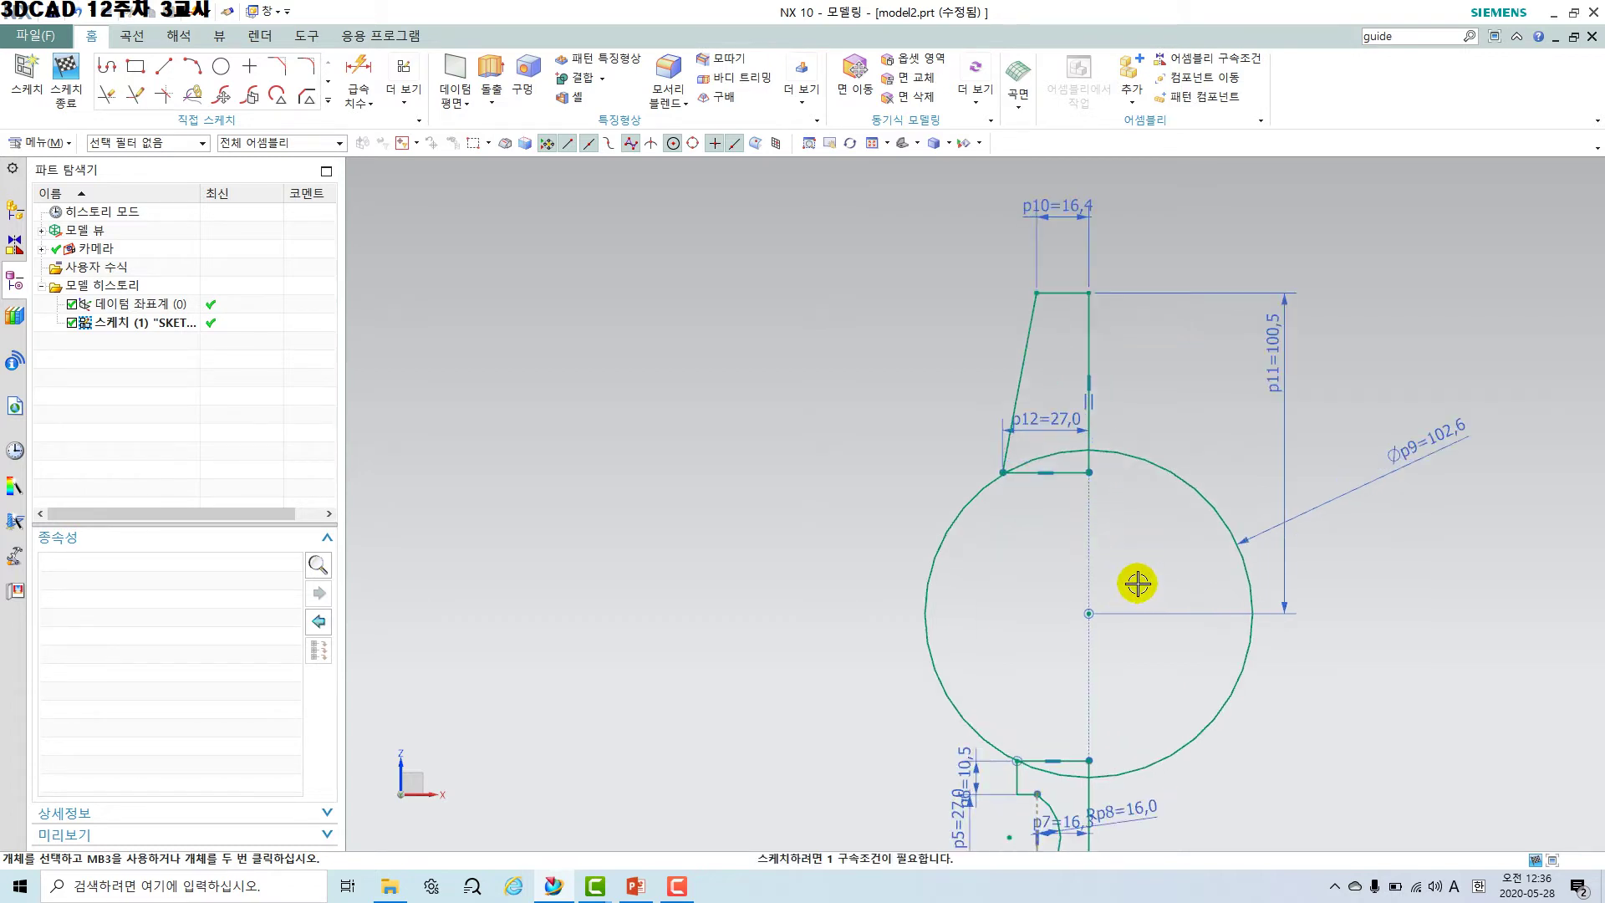
scroll(1138, 583, "up", 1)
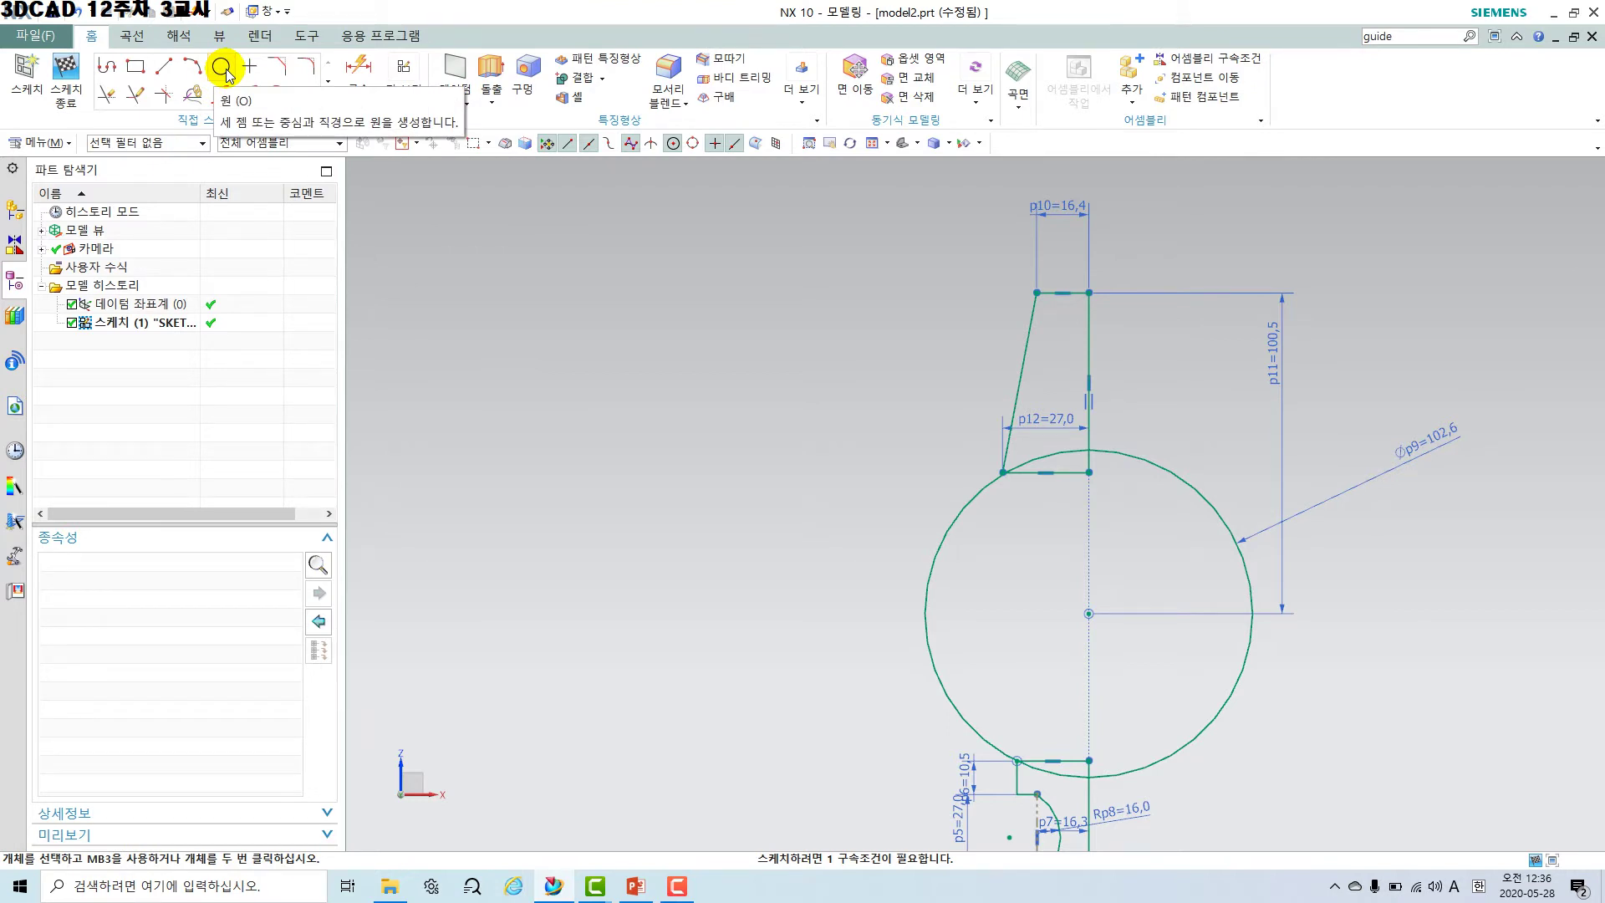
scroll(1129, 584, "down", 1)
scroll(1028, 494, "down", 1)
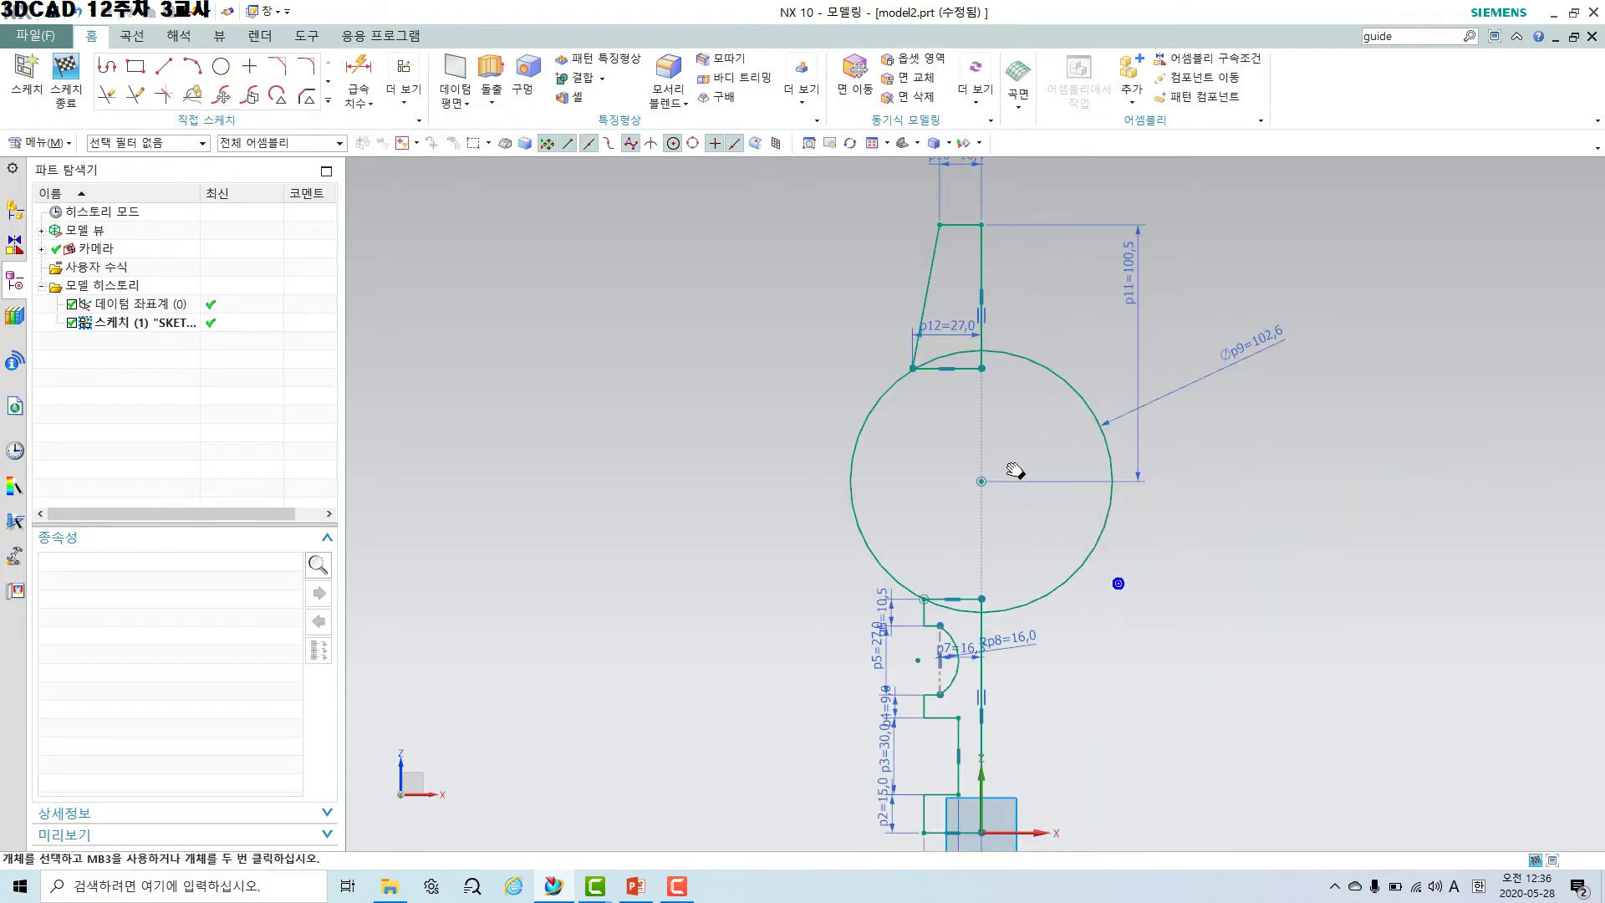
left_click(677, 887)
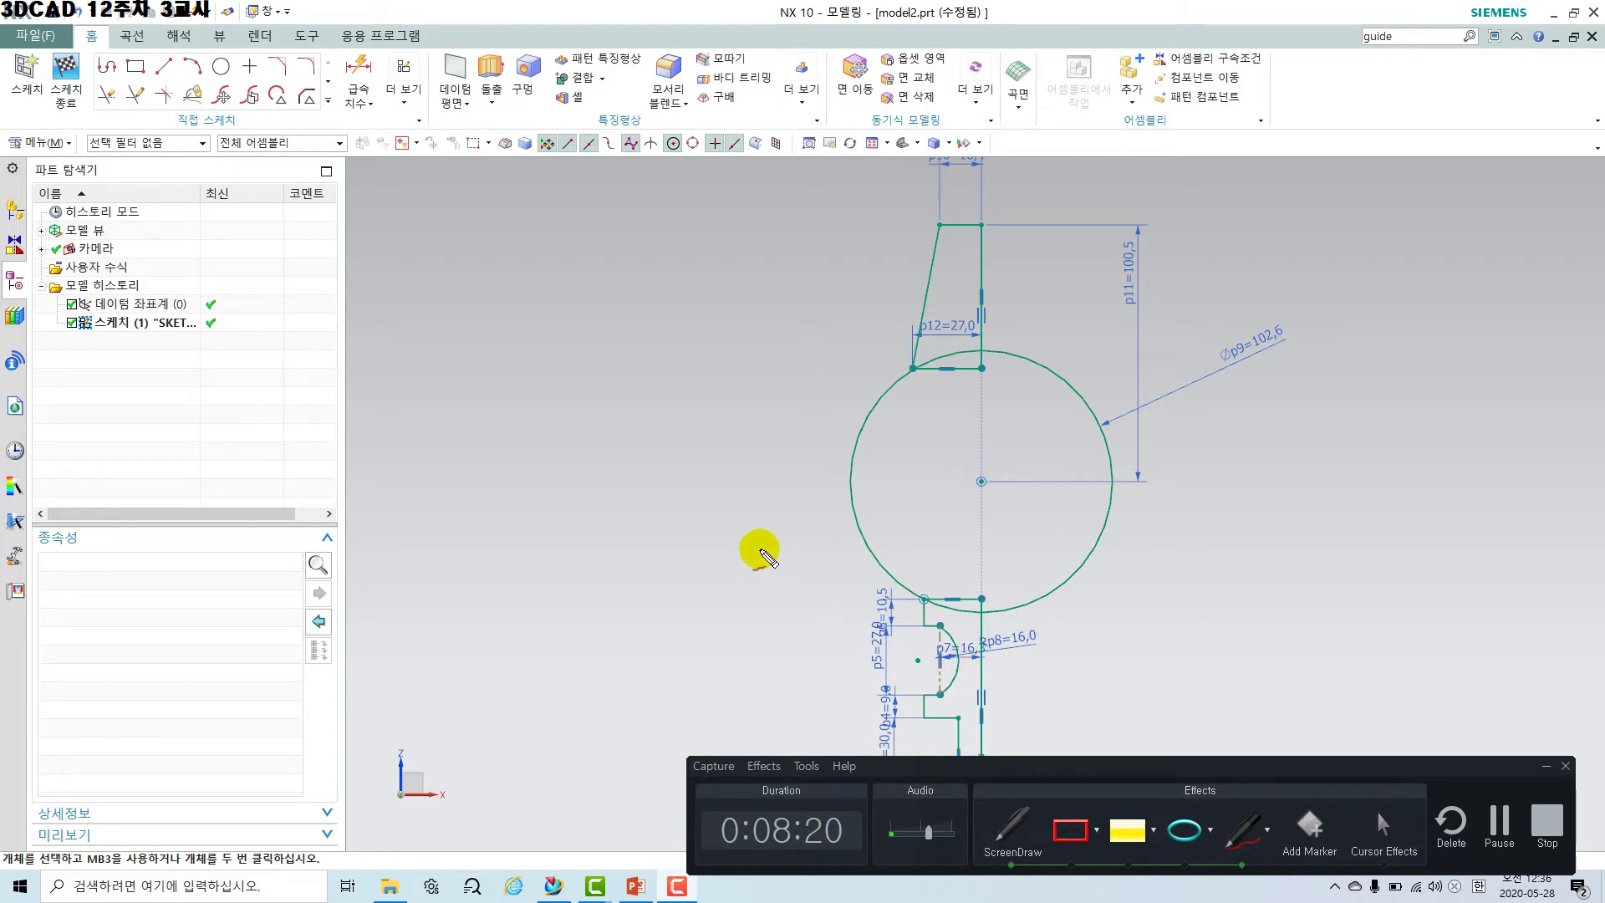
left_click_drag(758, 549, 909, 547)
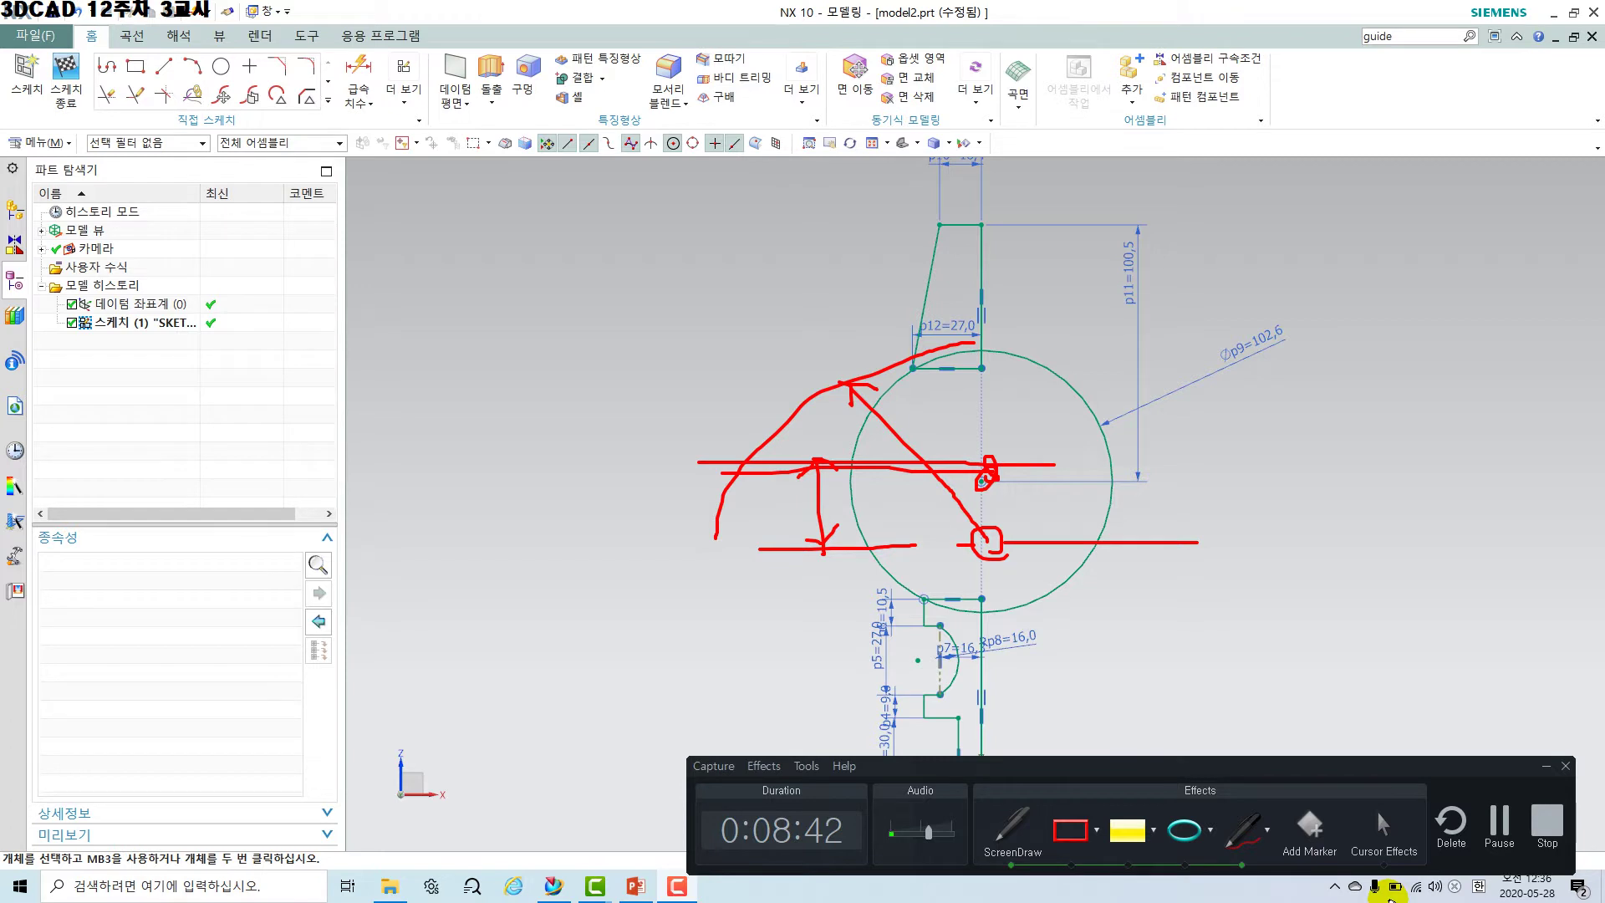
key("Escape")
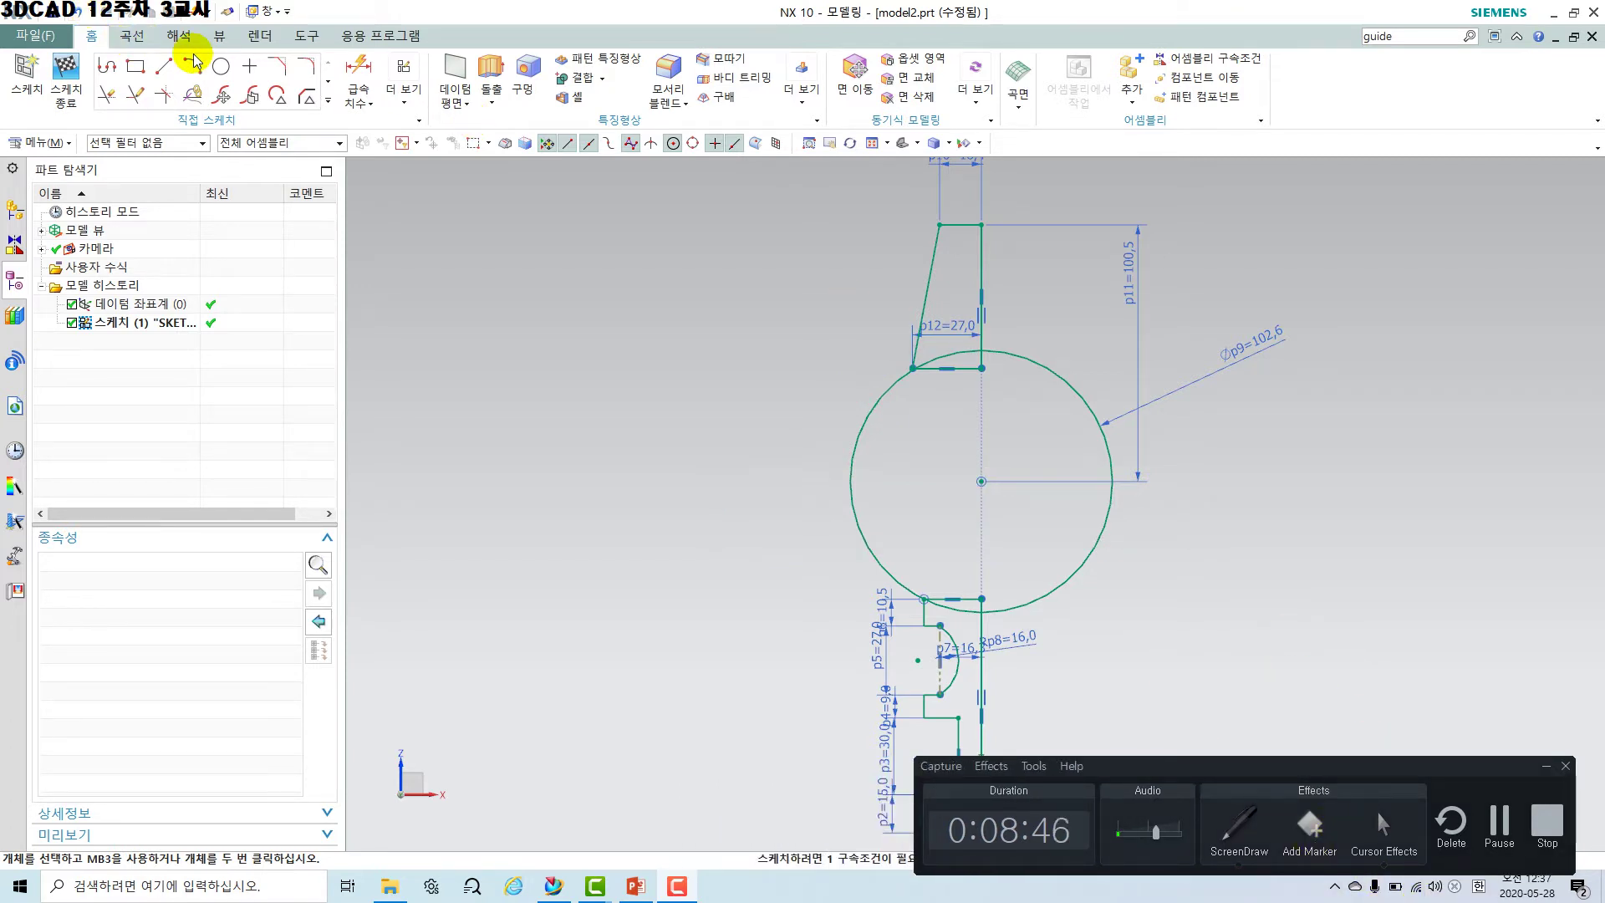
Draw a circle about 163 mm in diameter, centred on the vertical centre line below the first circle's centre, through the upper profile's lower outer corner.
left_click(221, 71)
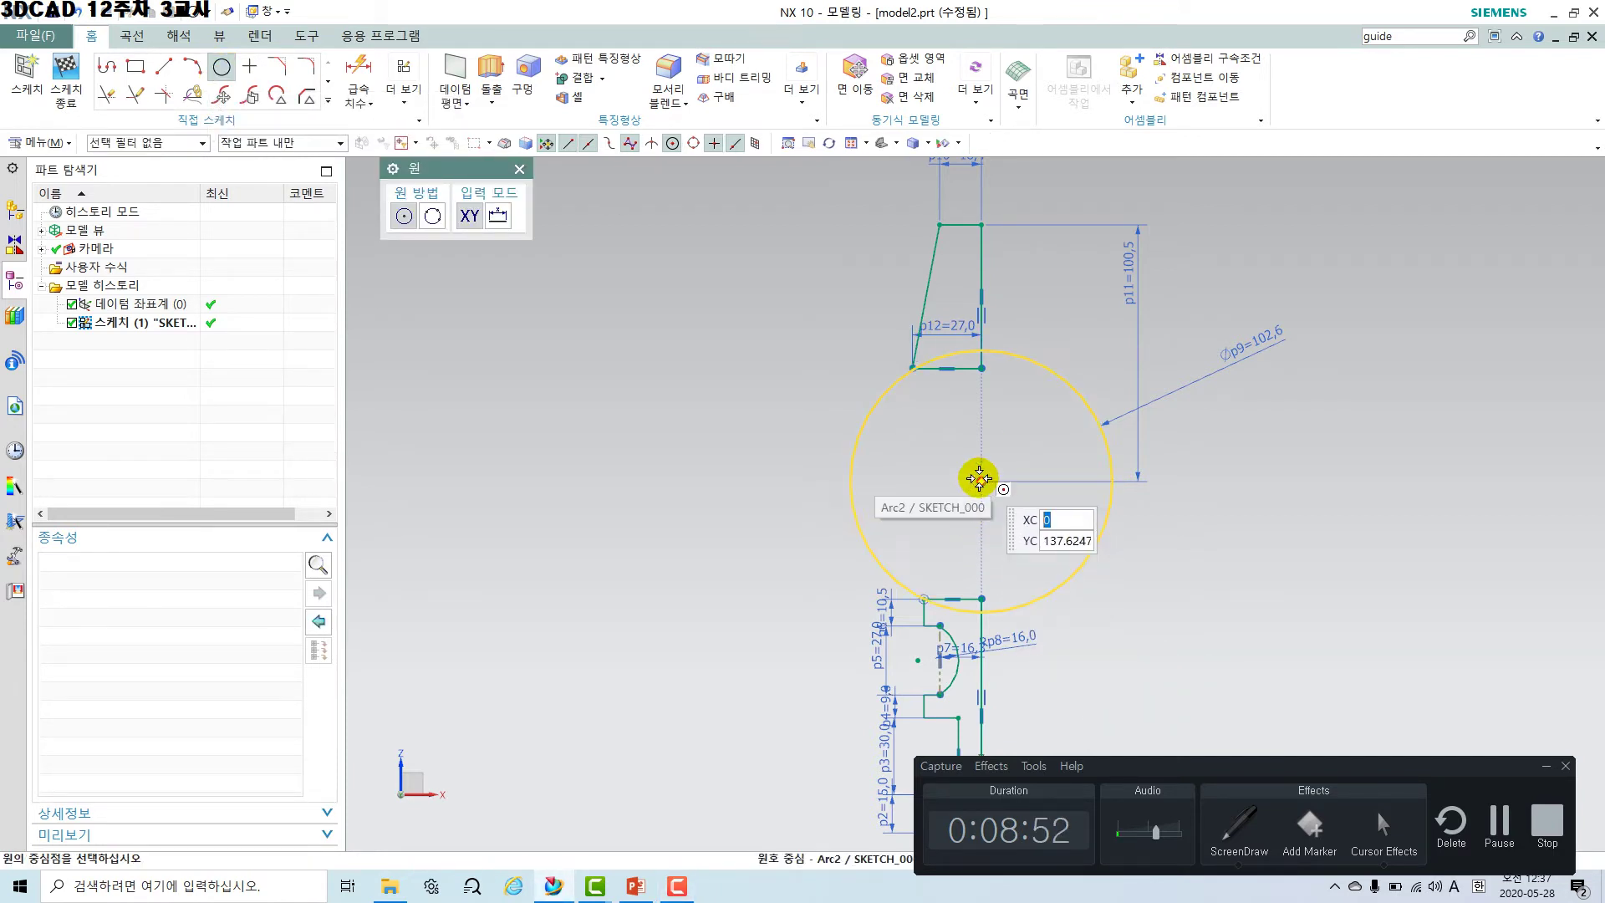
scroll(980, 481, "up", 3)
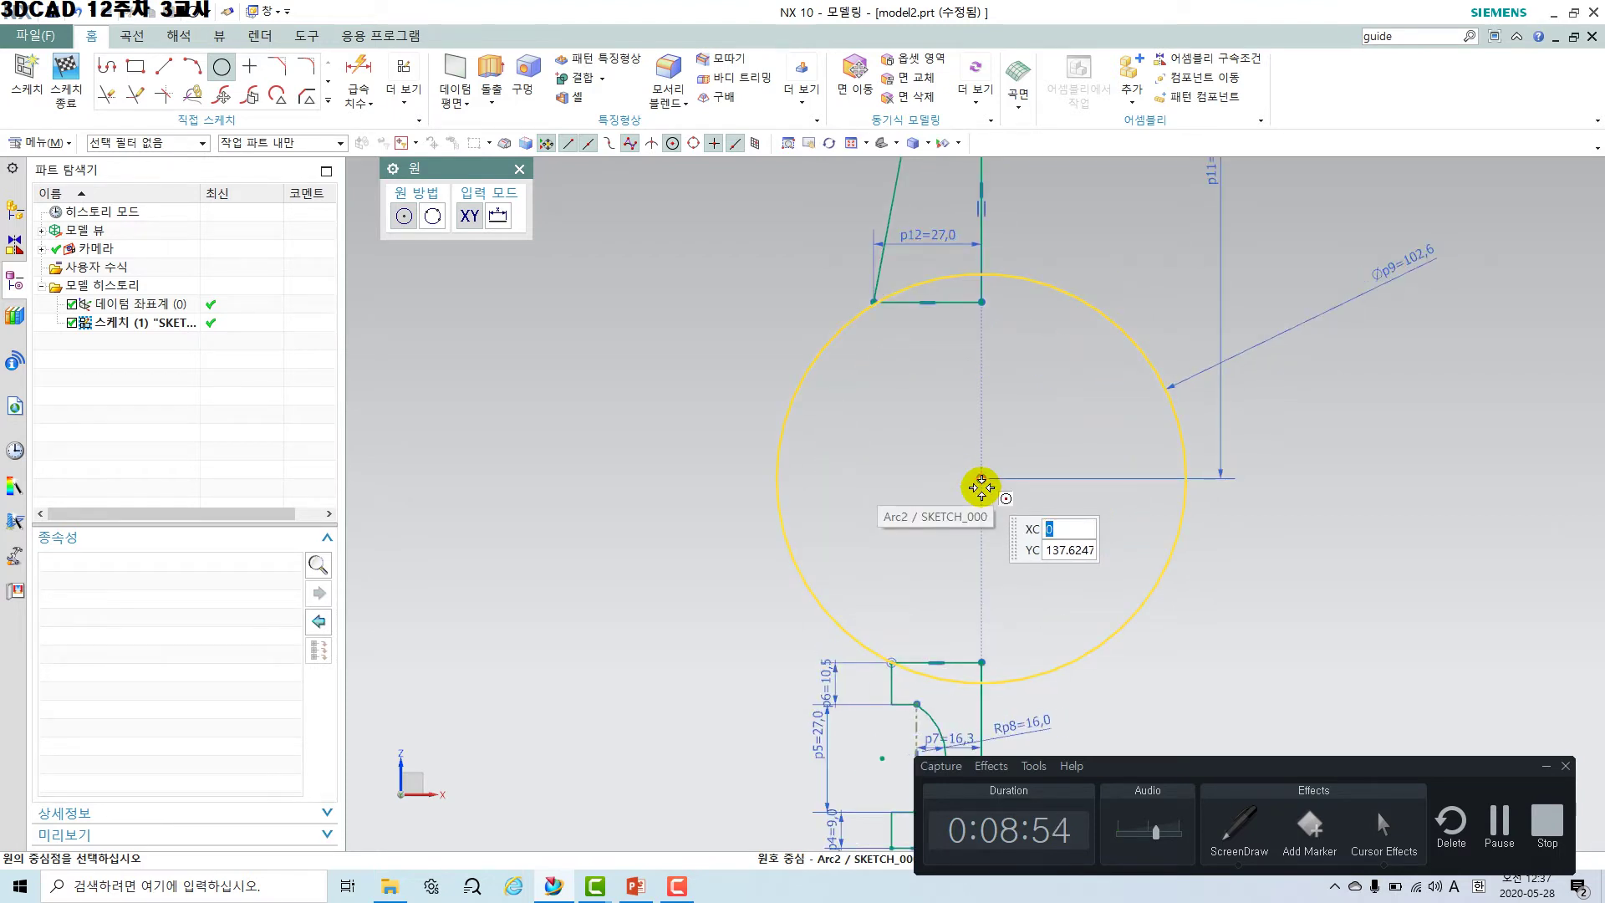
scroll(977, 608, "up", 2)
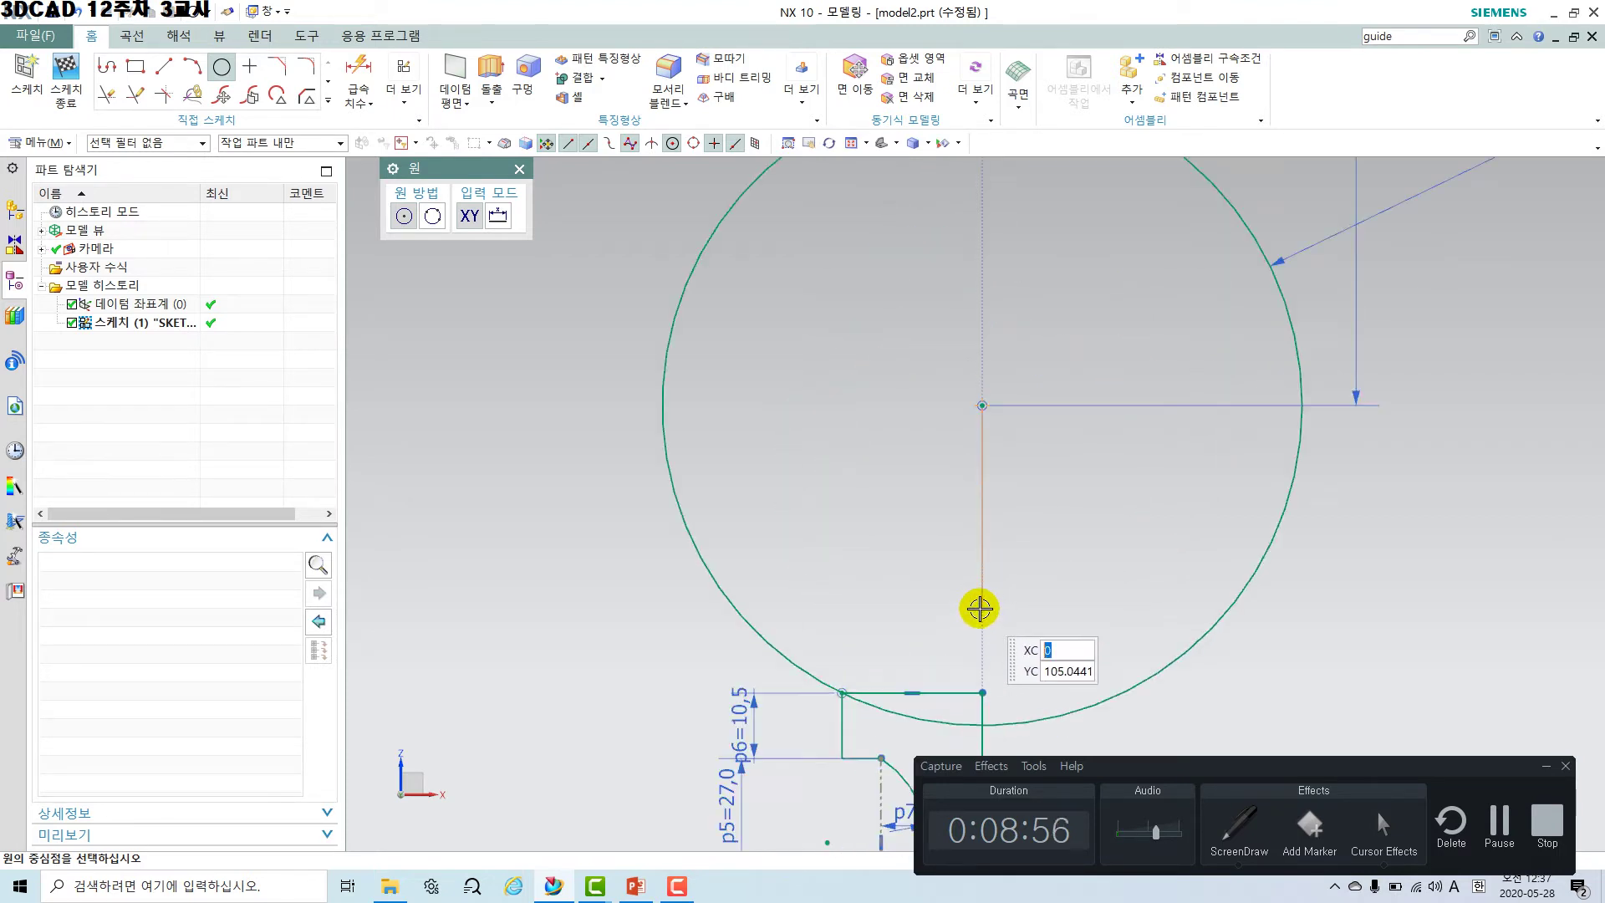
left_click(980, 607)
scroll(957, 518, "down", 3)
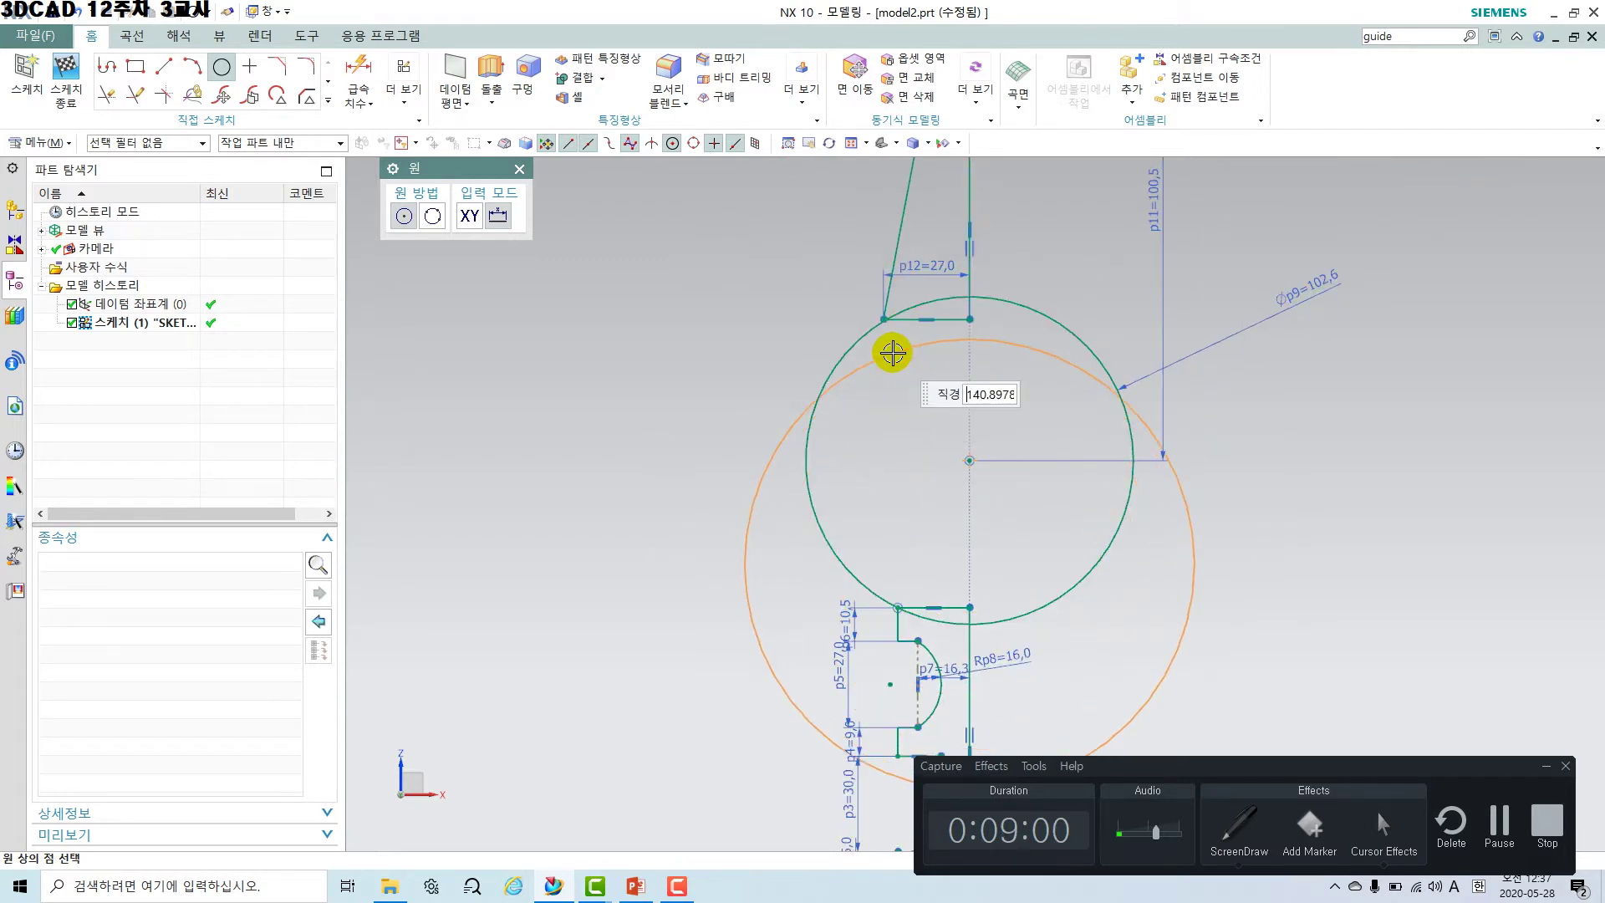
scroll(864, 308, "up", 5)
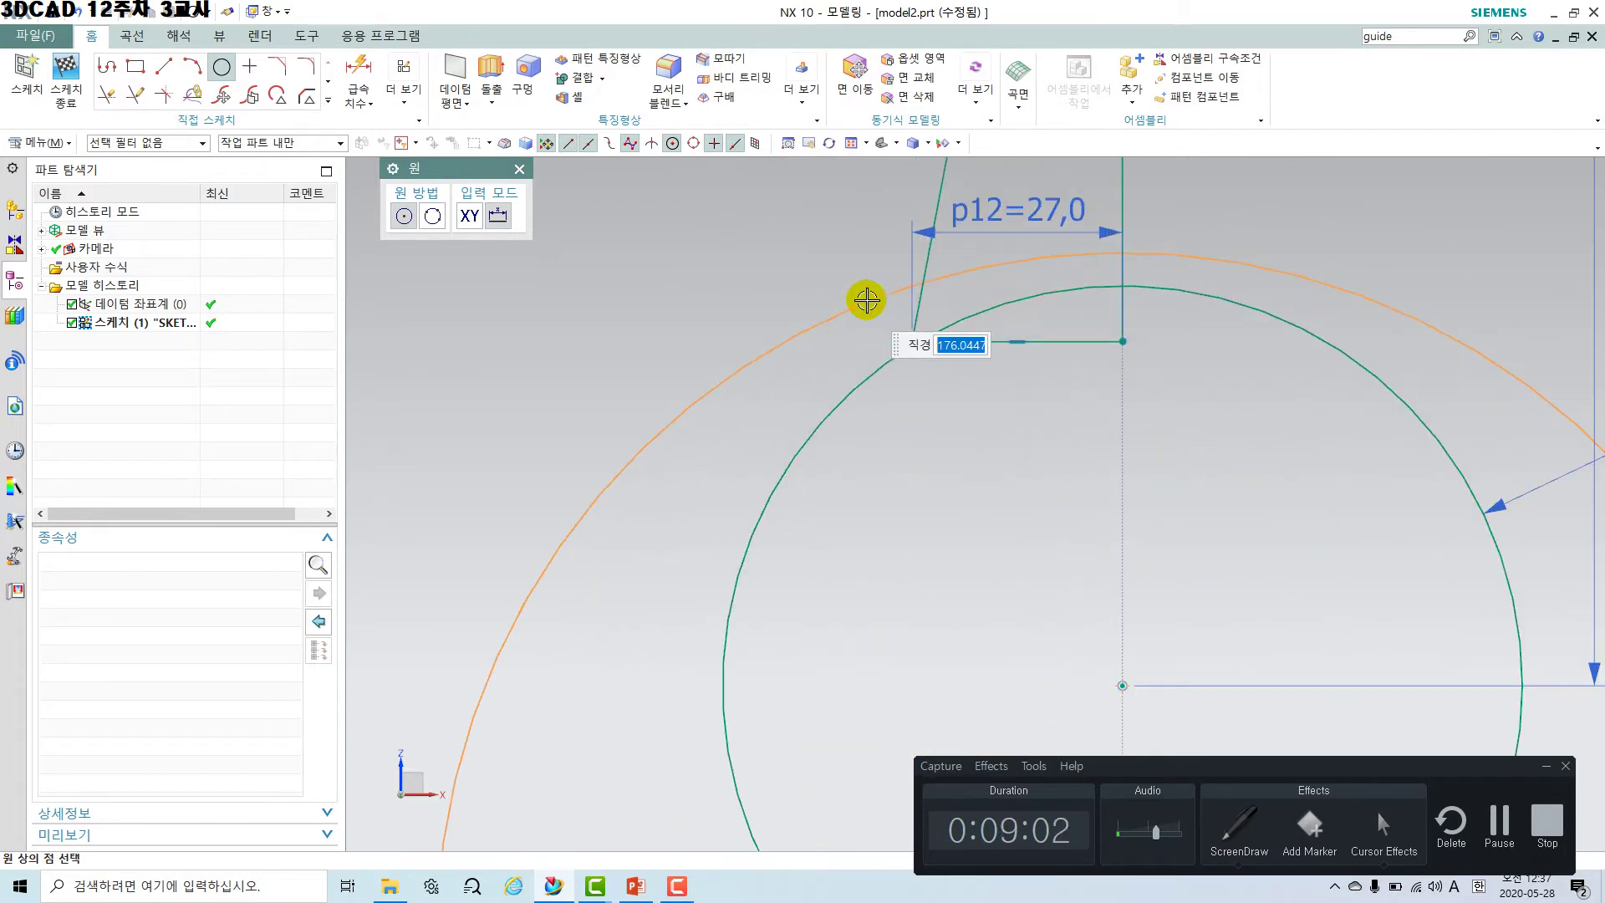
scroll(960, 379, "up", 2)
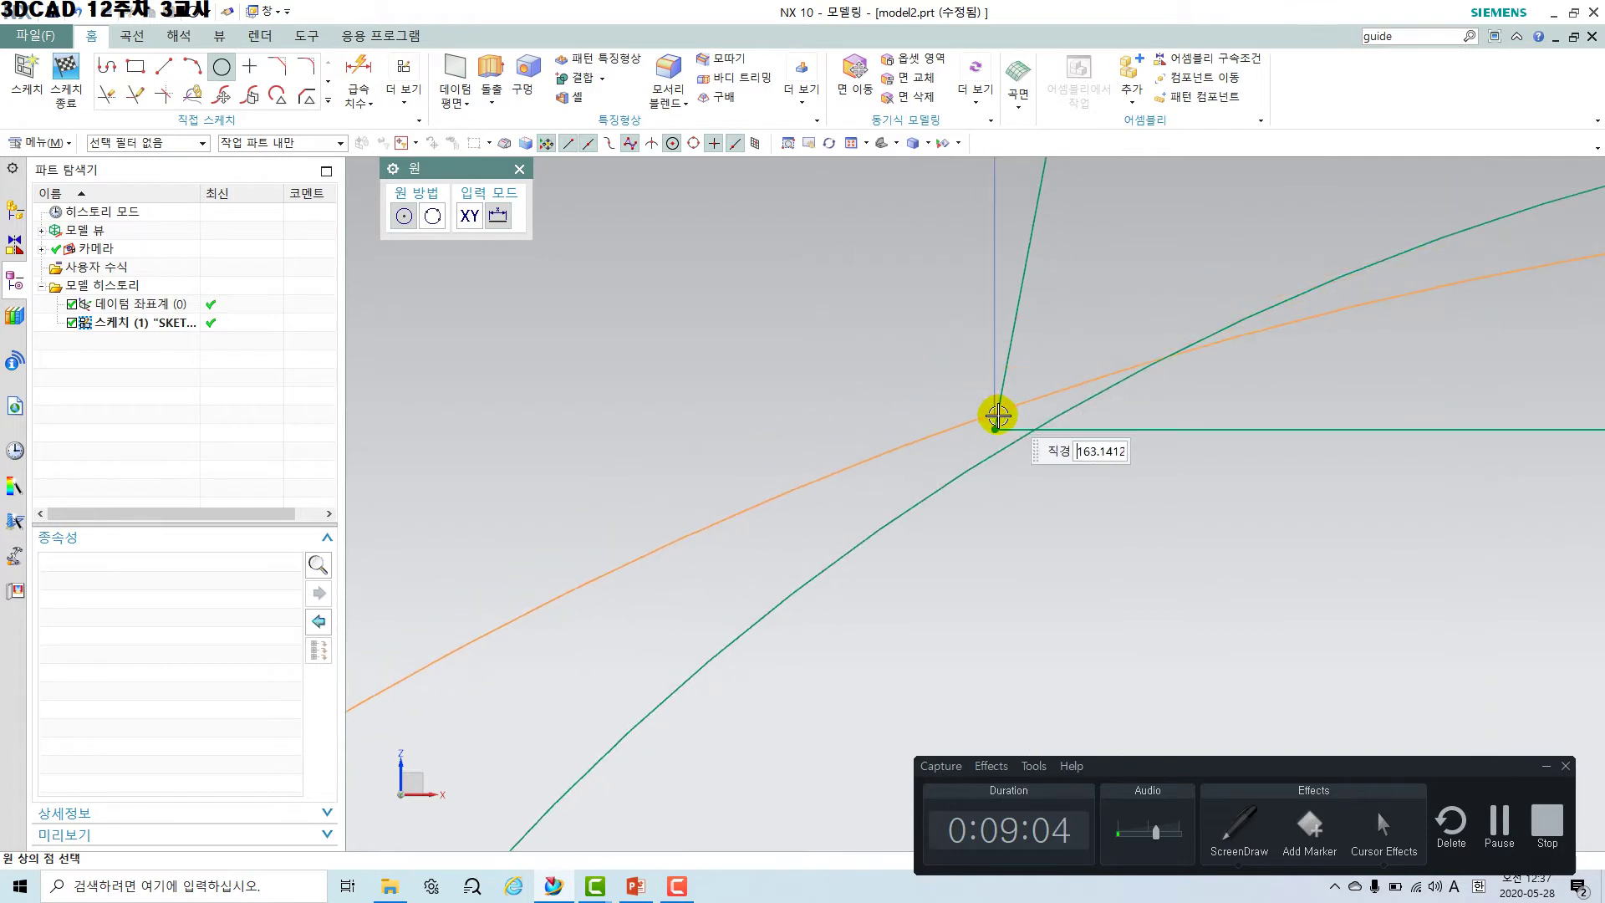
left_click(993, 428)
scroll(836, 418, "down", 6)
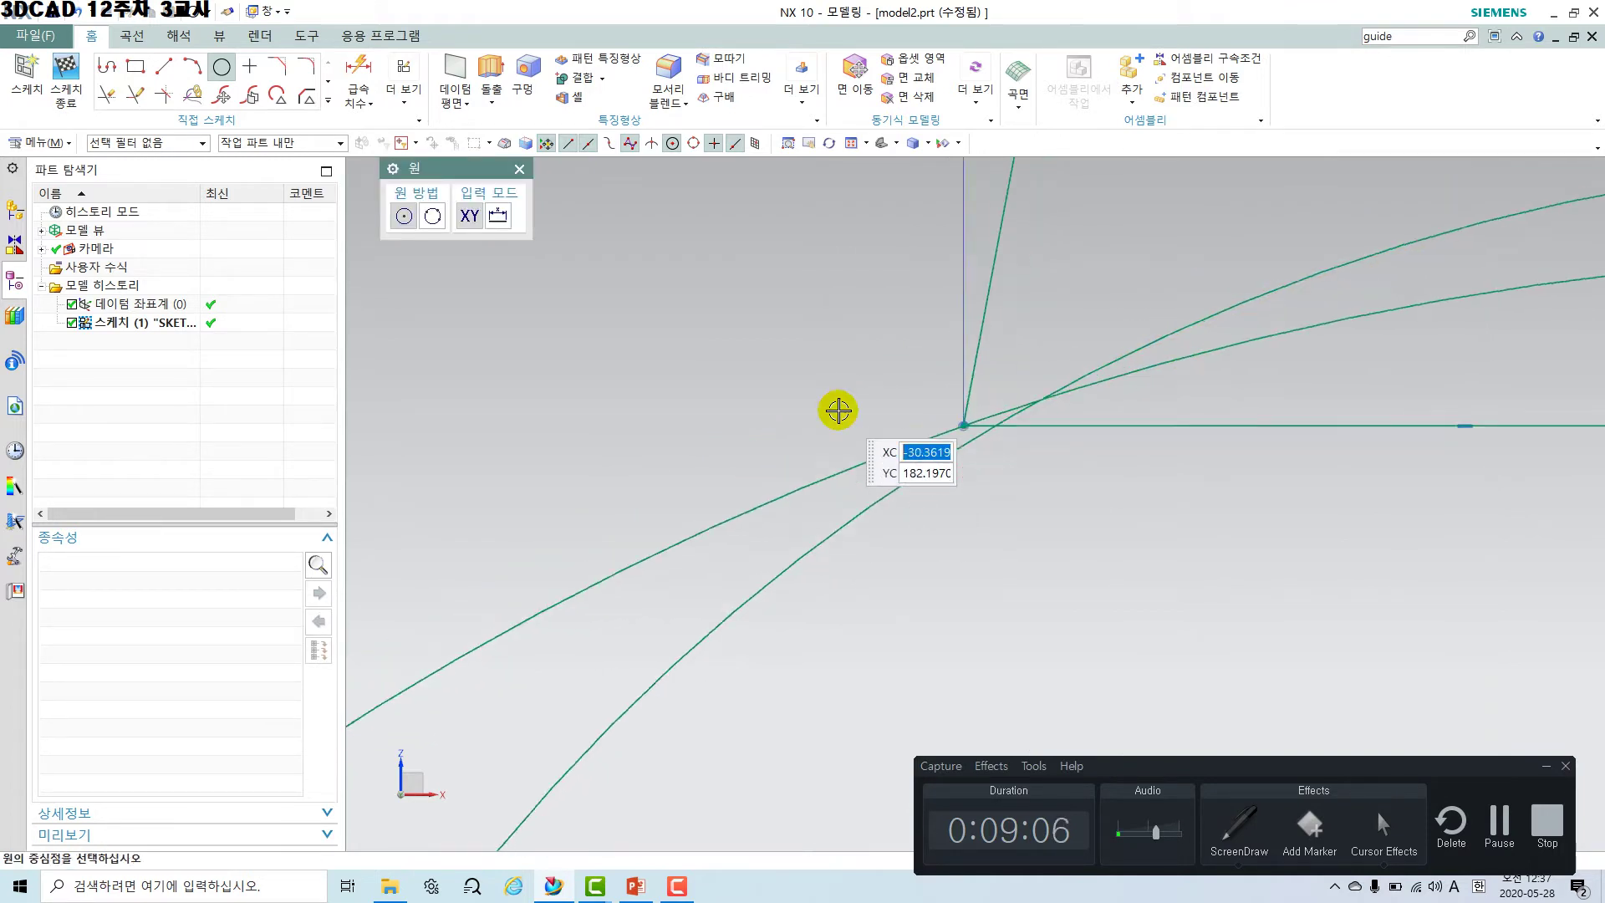
key("Escape")
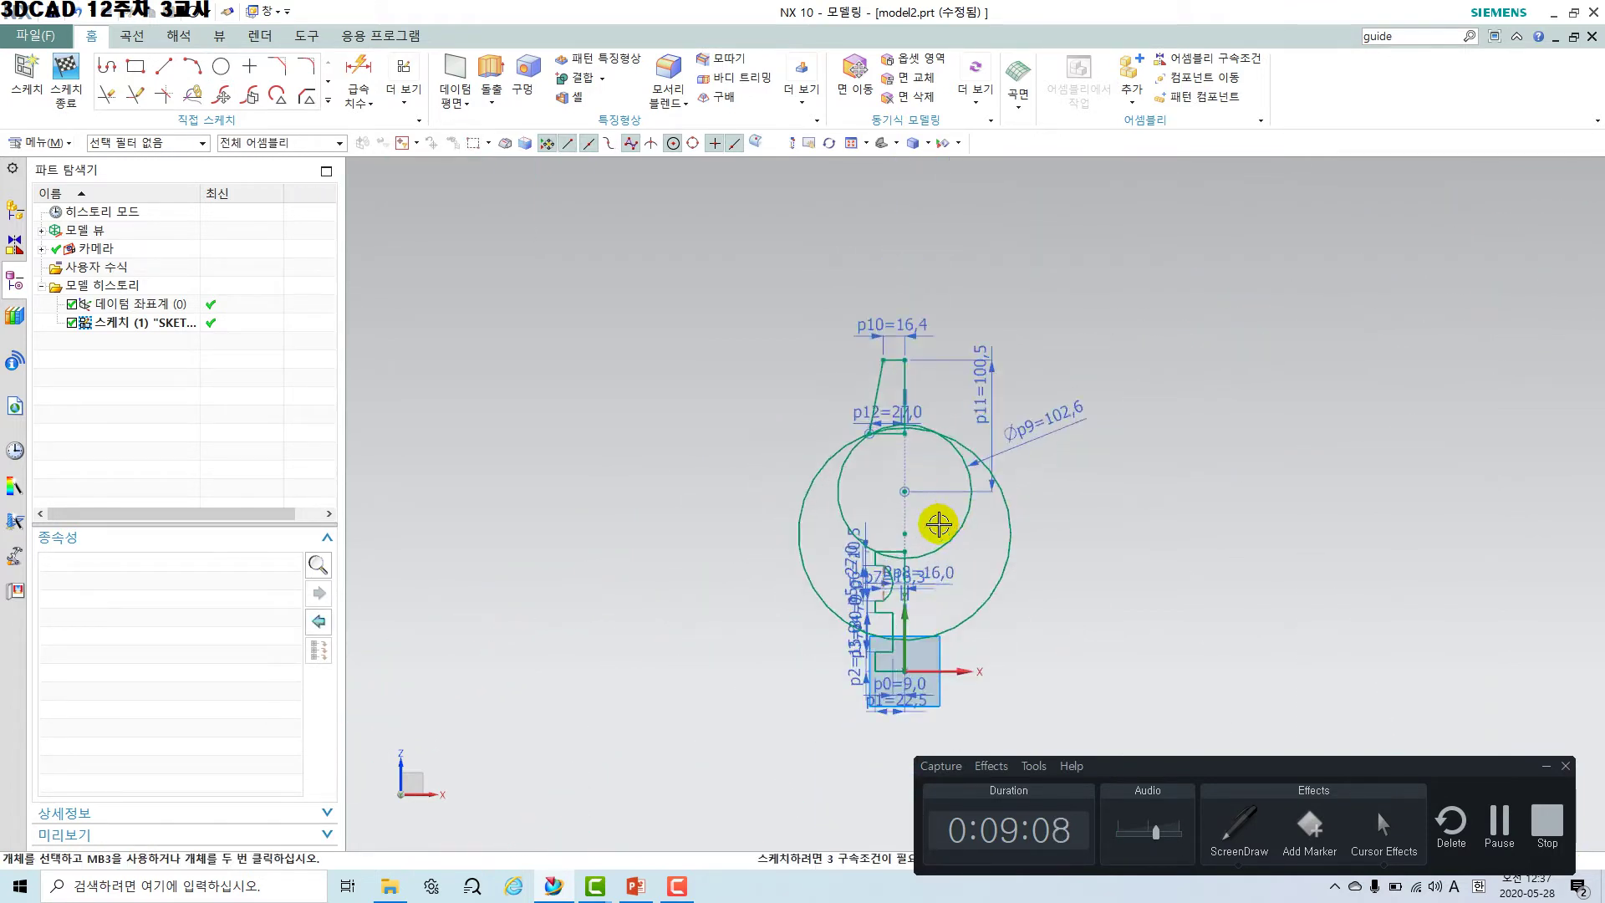
Add a vertical rapid dimension of 98 mm between the centres of the two large circles.
scroll(928, 502, "up", 4)
middle_click_drag(920, 480, 947, 488, "shift")
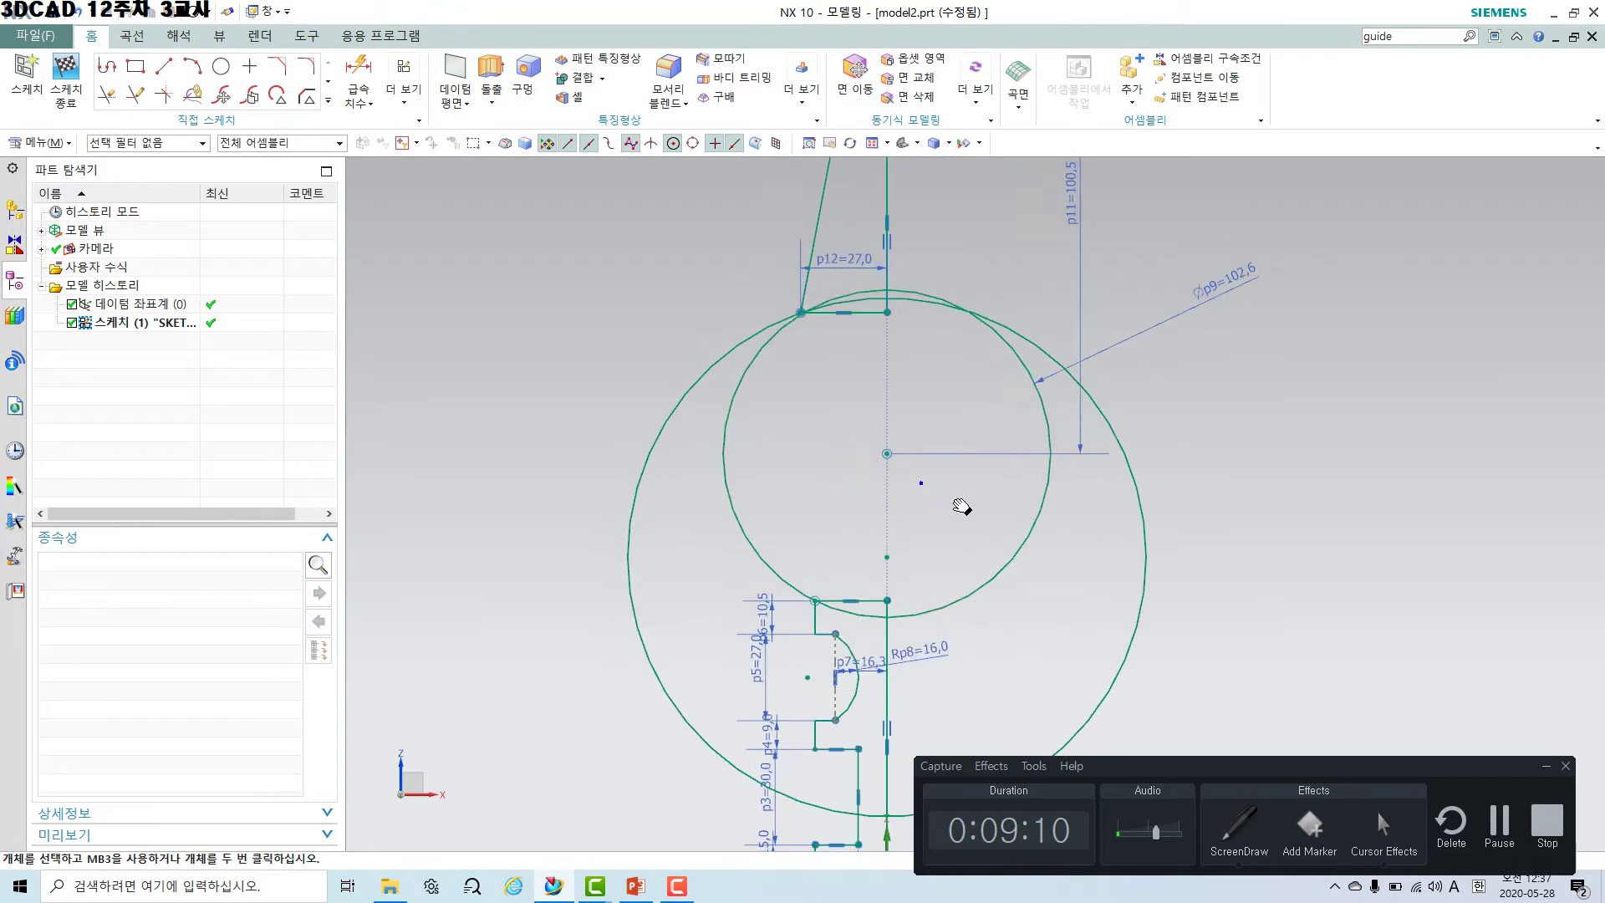
left_click(361, 65)
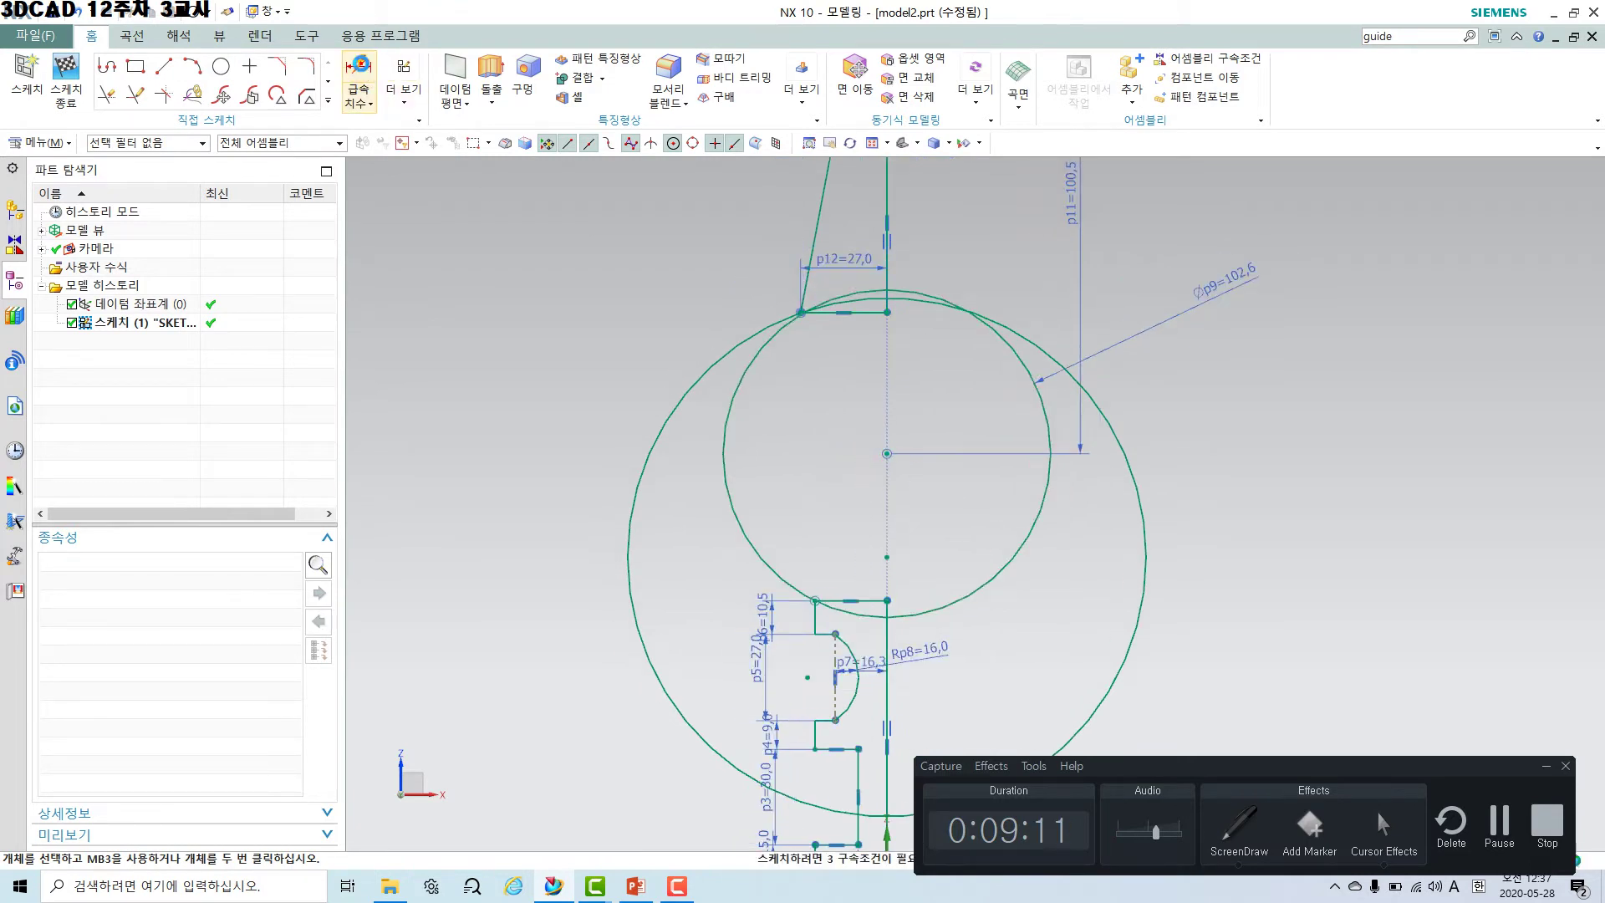
left_click(886, 454)
left_click(886, 556)
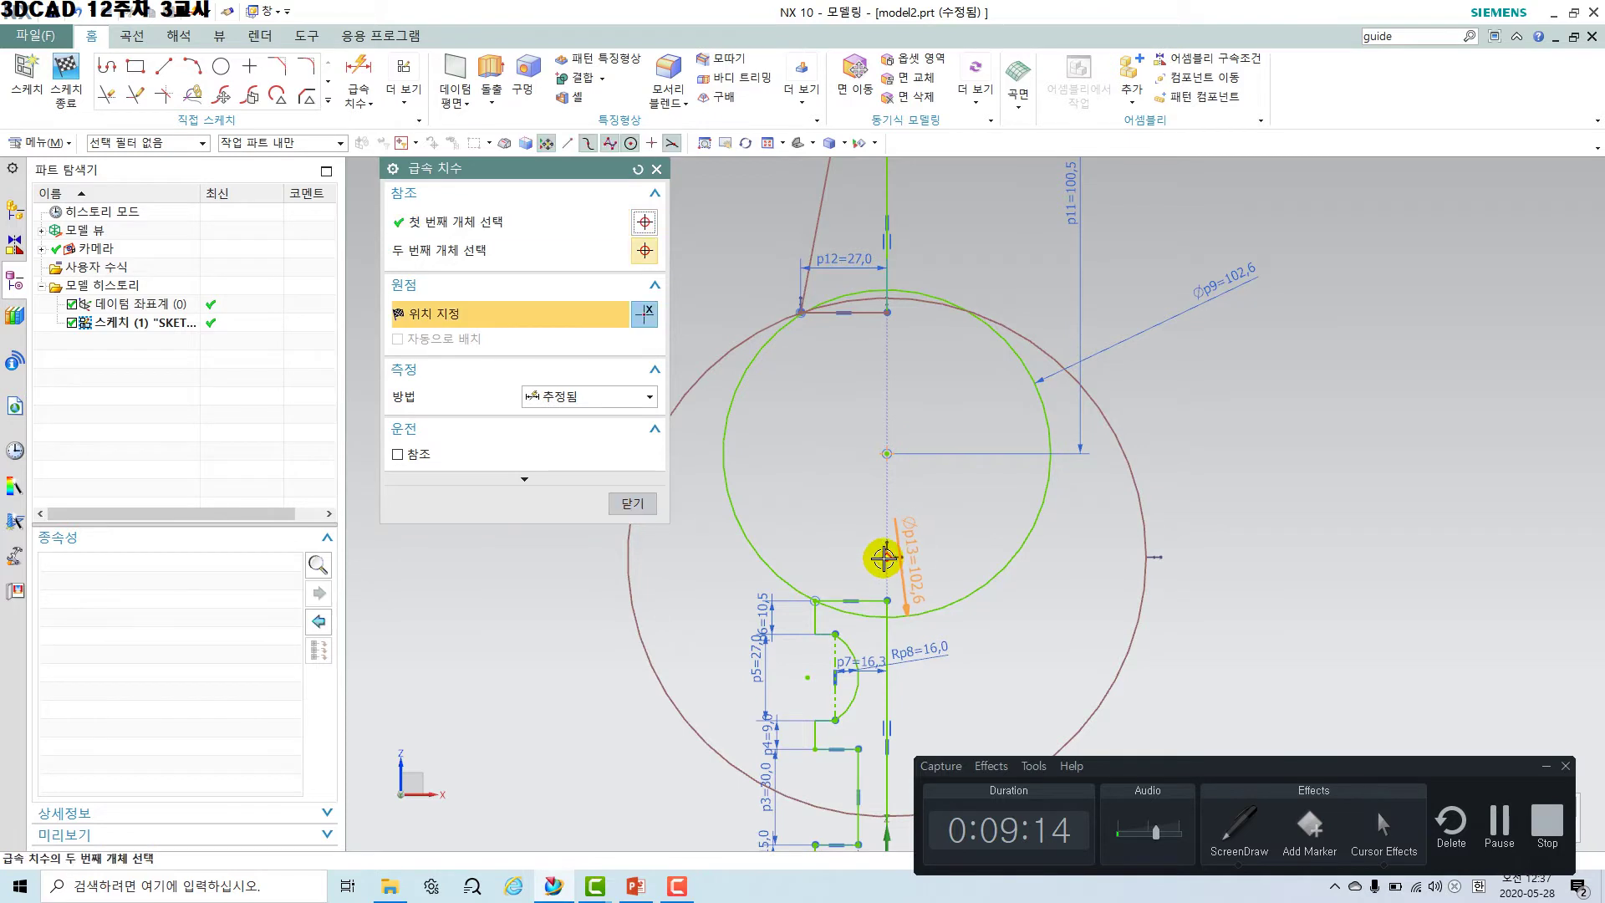
mouse_move(623, 591)
middle_mouse_down("shift")
mouse_move(813, 605)
mouse_move(830, 592)
middle_mouse_up("shift")
left_click(742, 501)
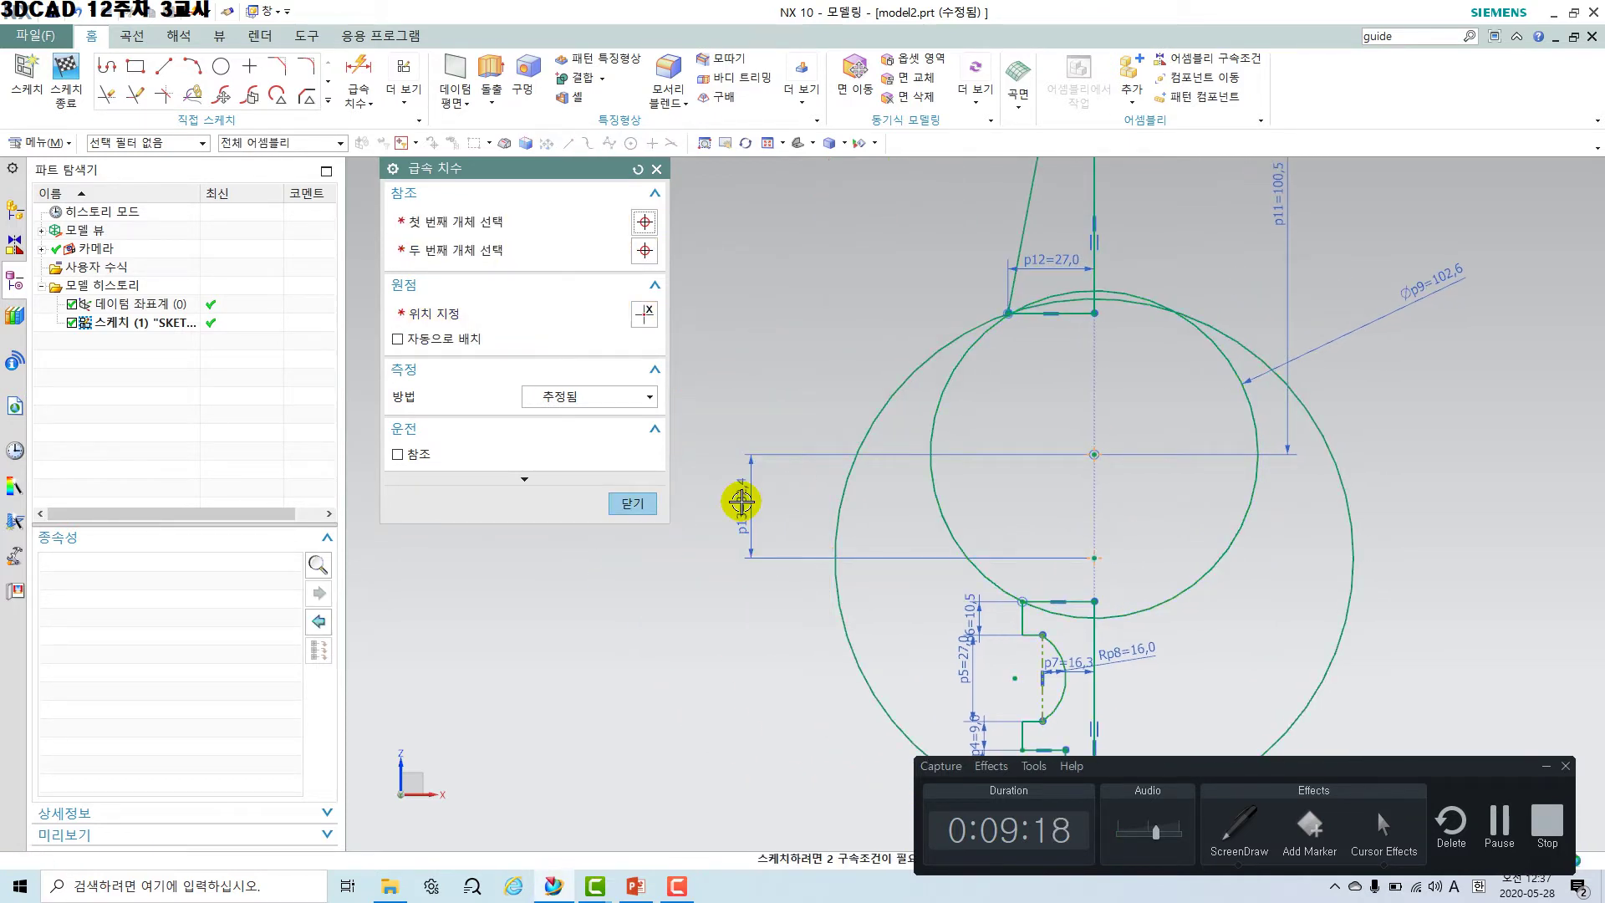
type("3")
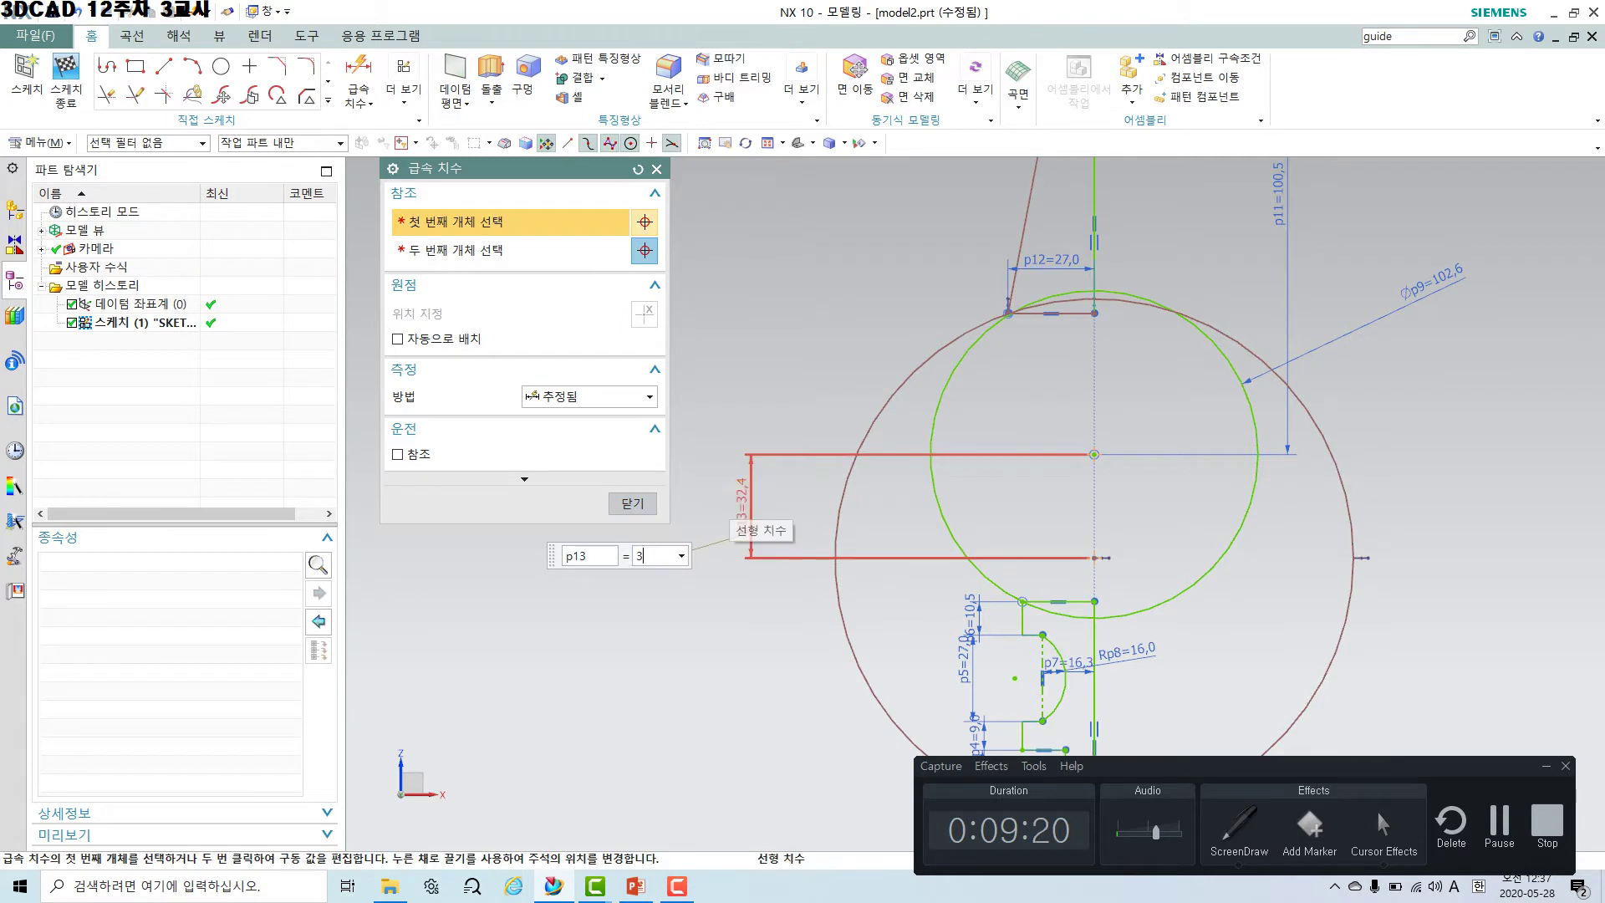
key("BackSpace")
type("98")
key("Return")
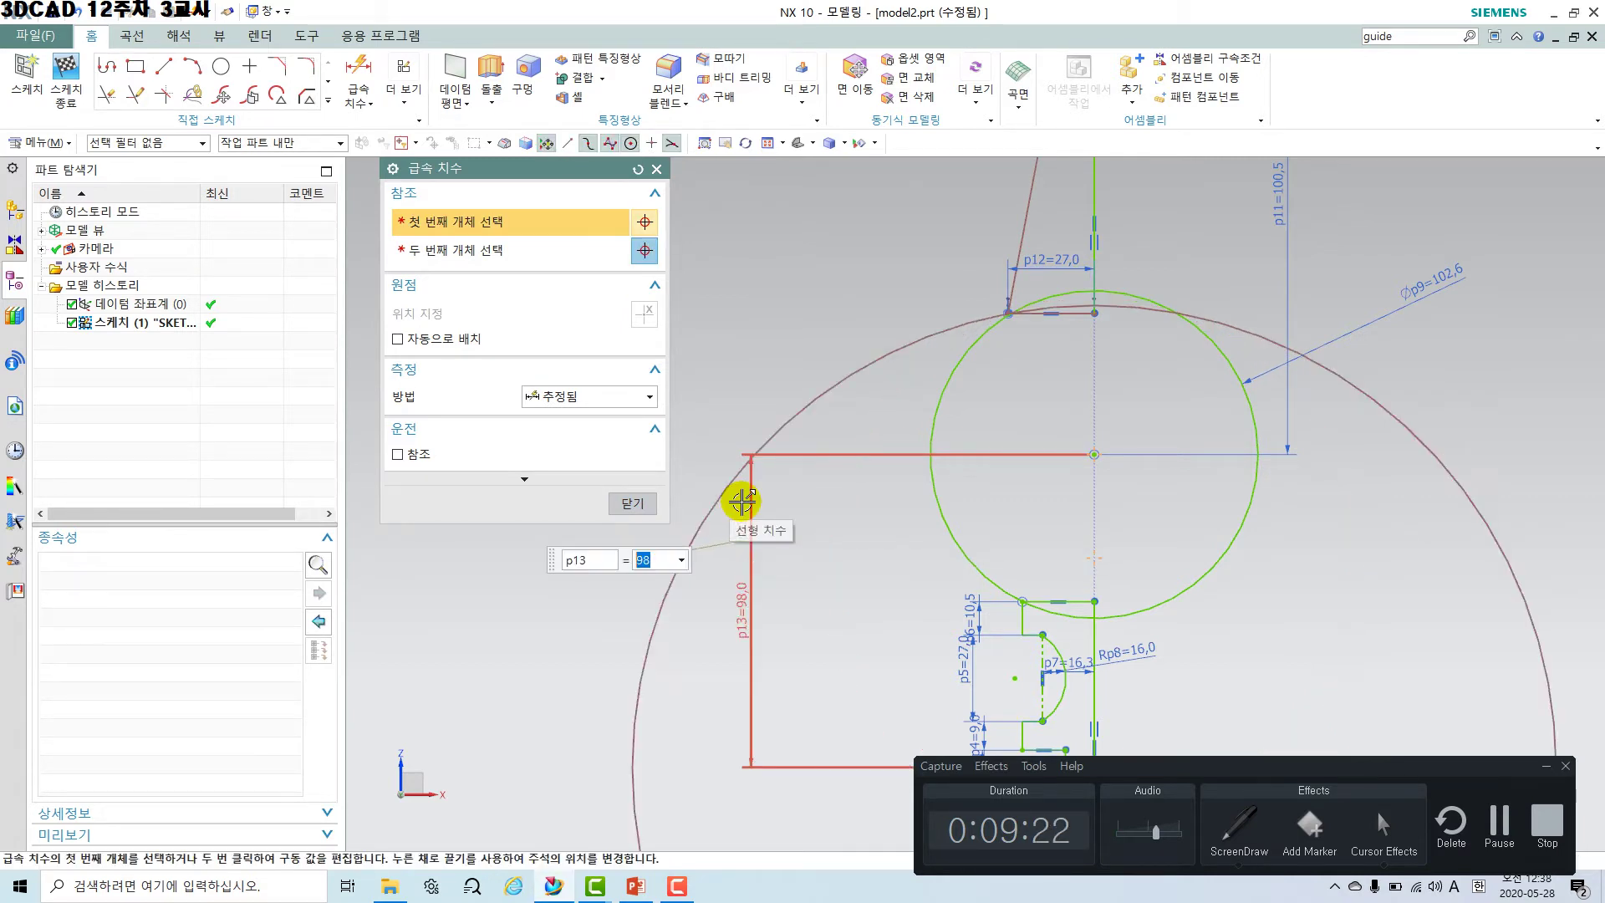
left_click(627, 502)
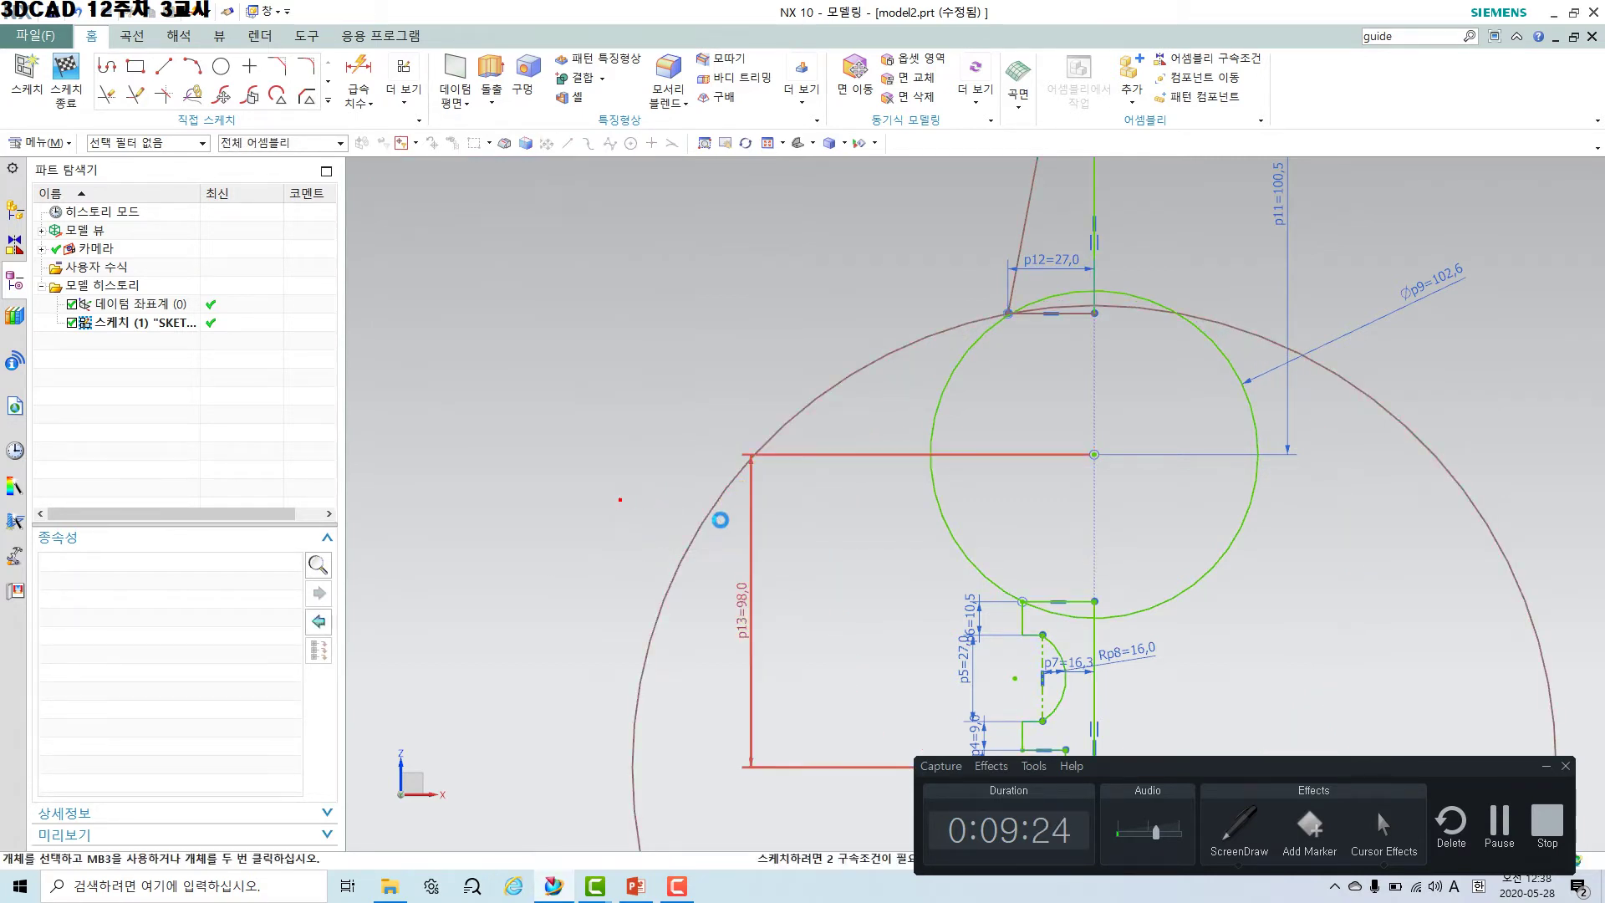
Add a diameter rapid dimension of 92.1*2 mm to the new outer circle.
scroll(792, 522, "down", 2)
scroll(1113, 589, "up", 2)
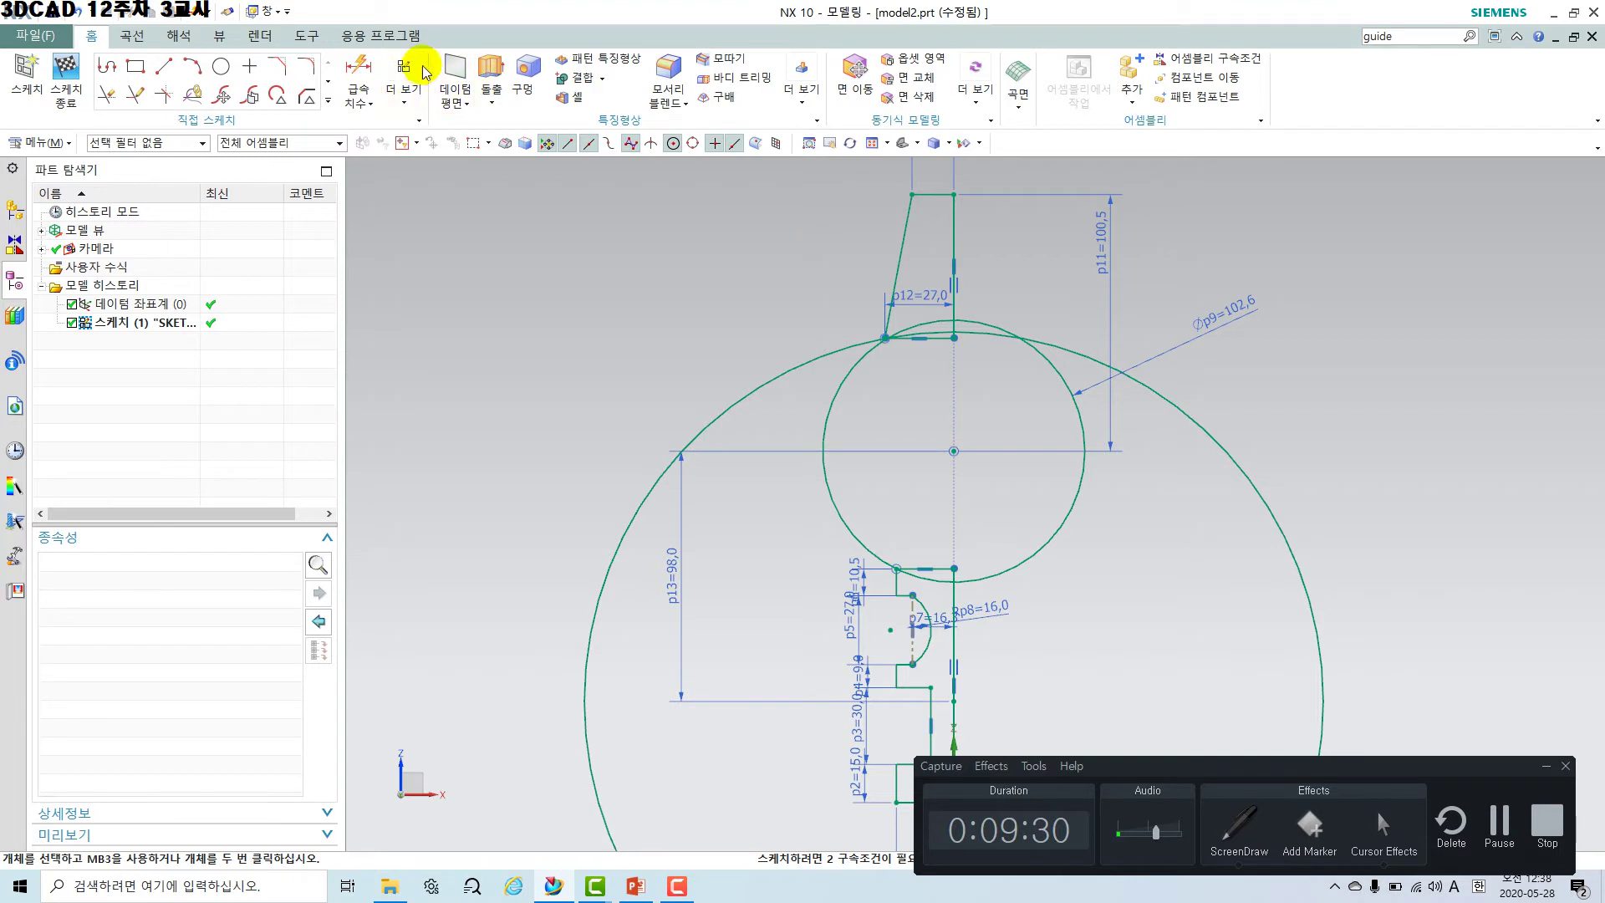
left_click(357, 67)
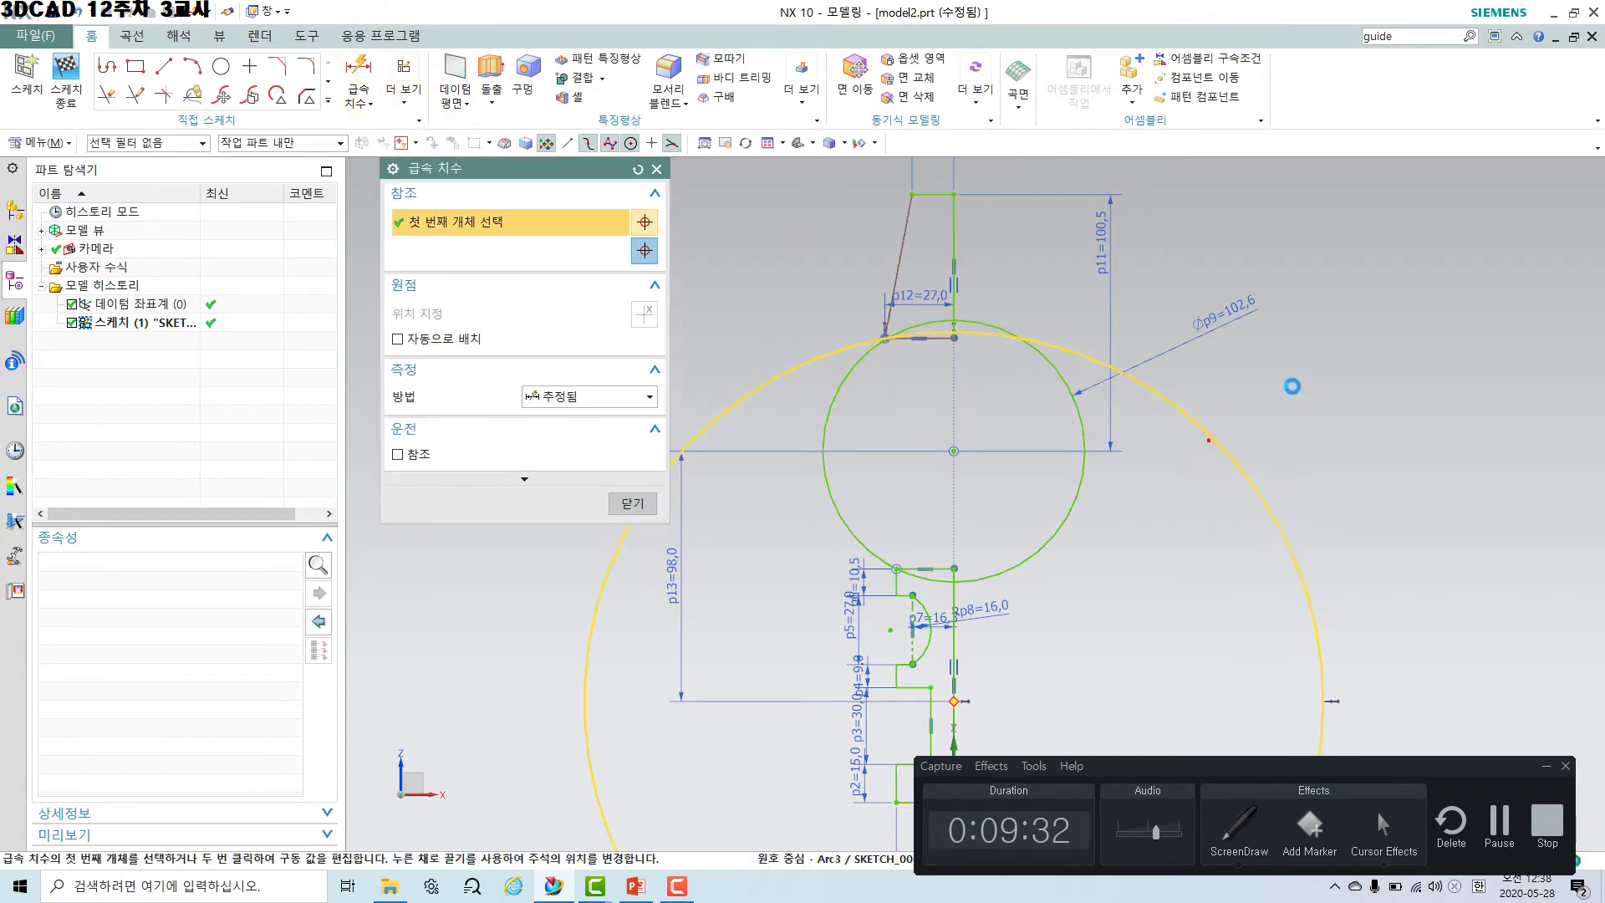
left_click(1208, 441)
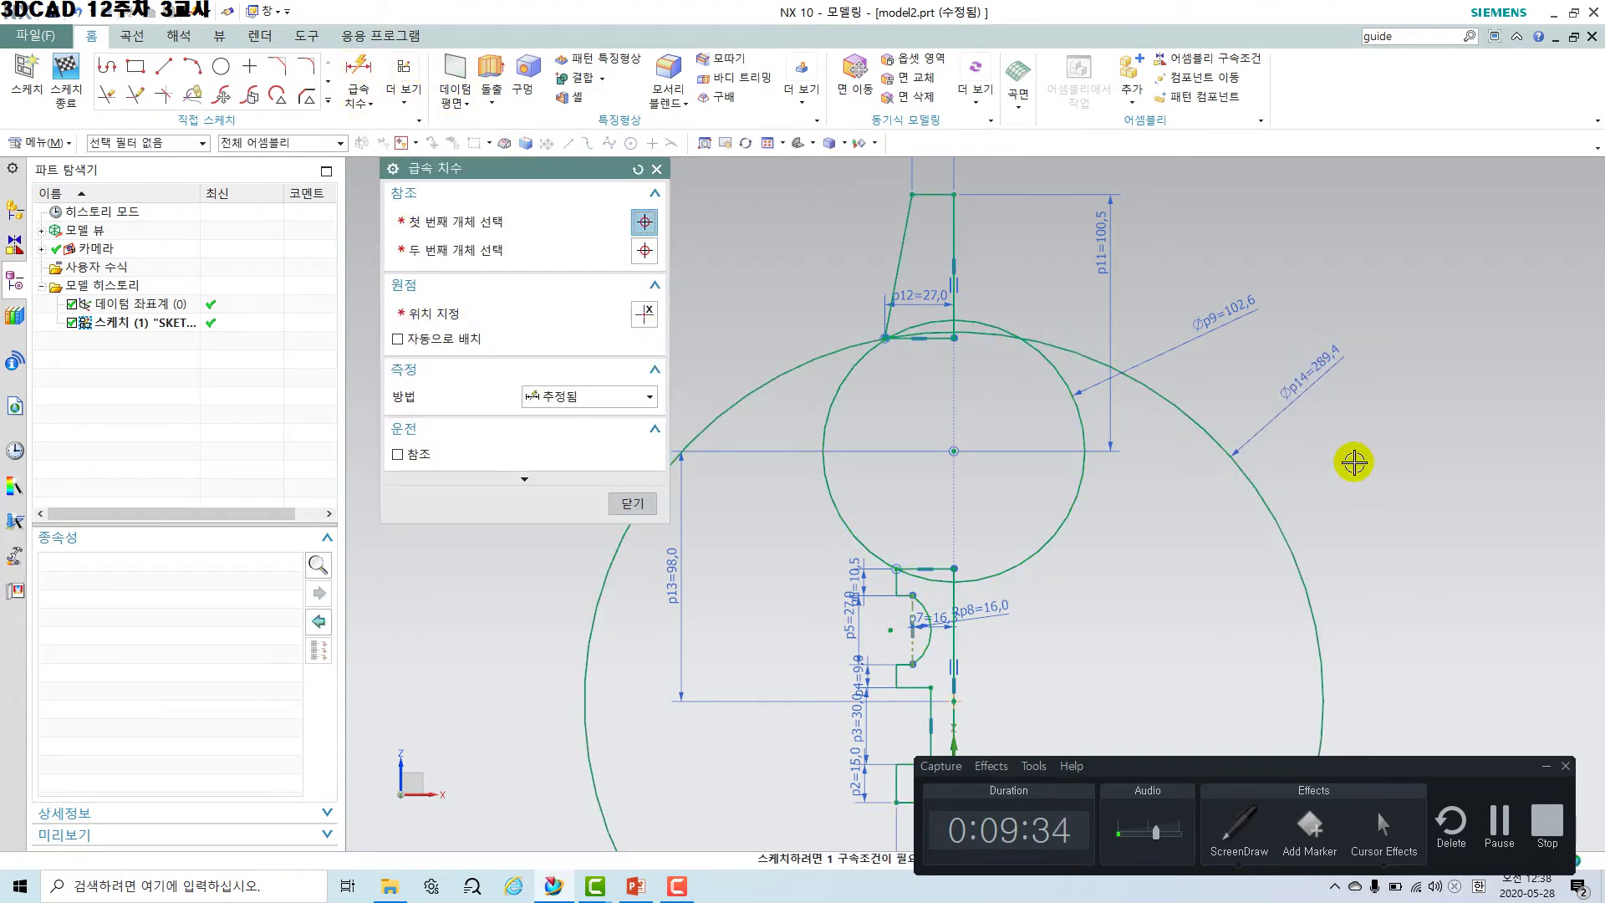
left_click(1338, 368)
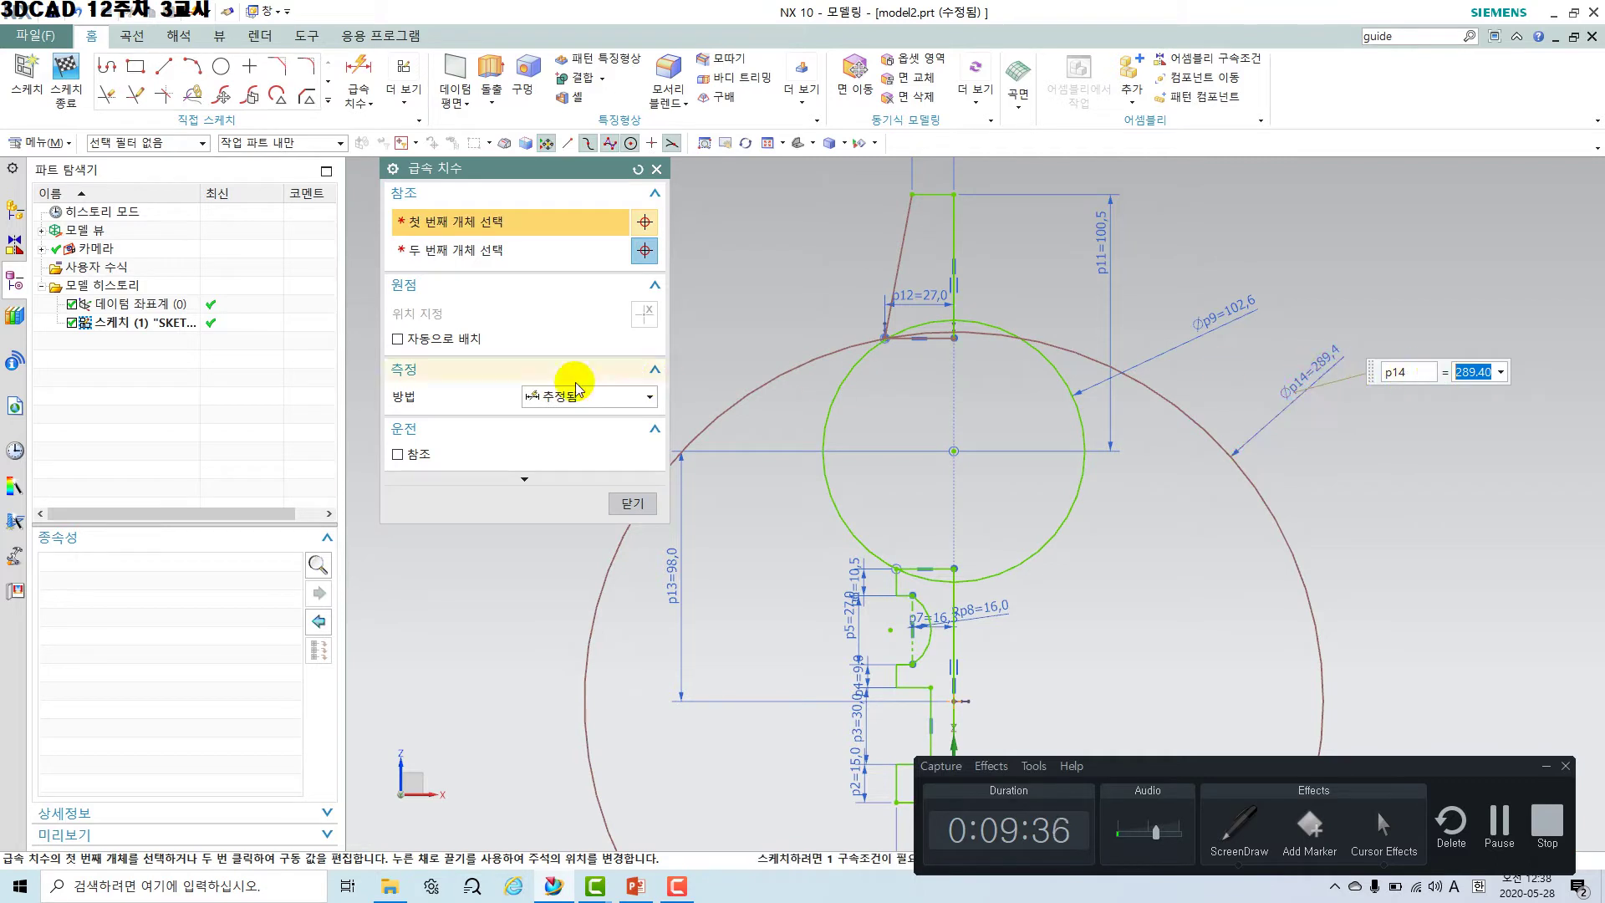
scroll(1495, 376, "up", 2)
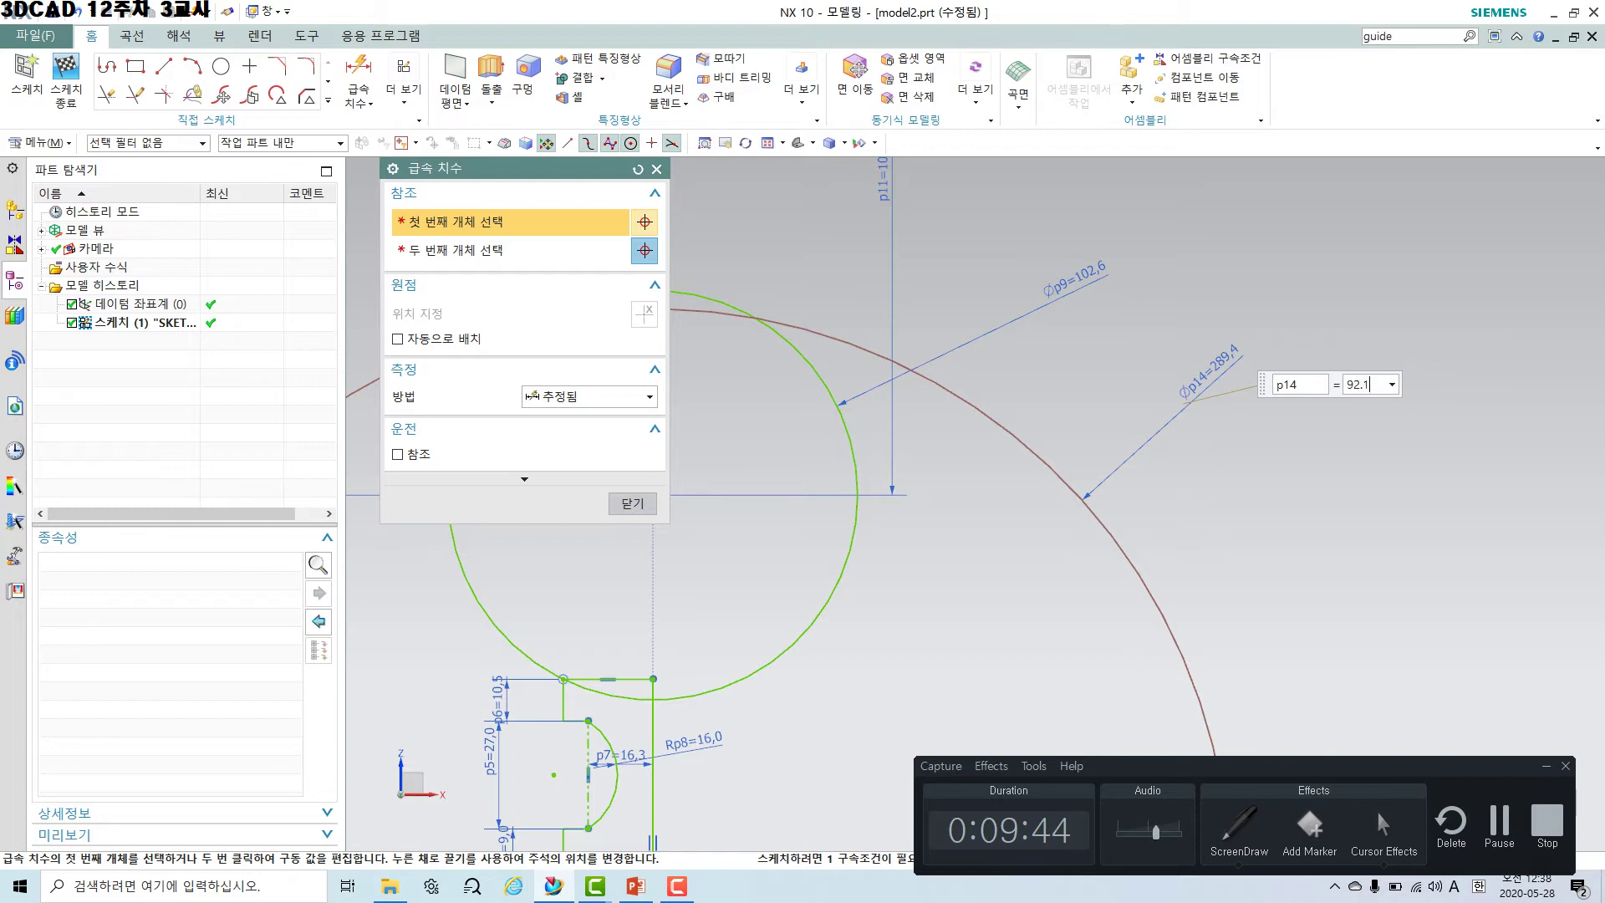
key("Return")
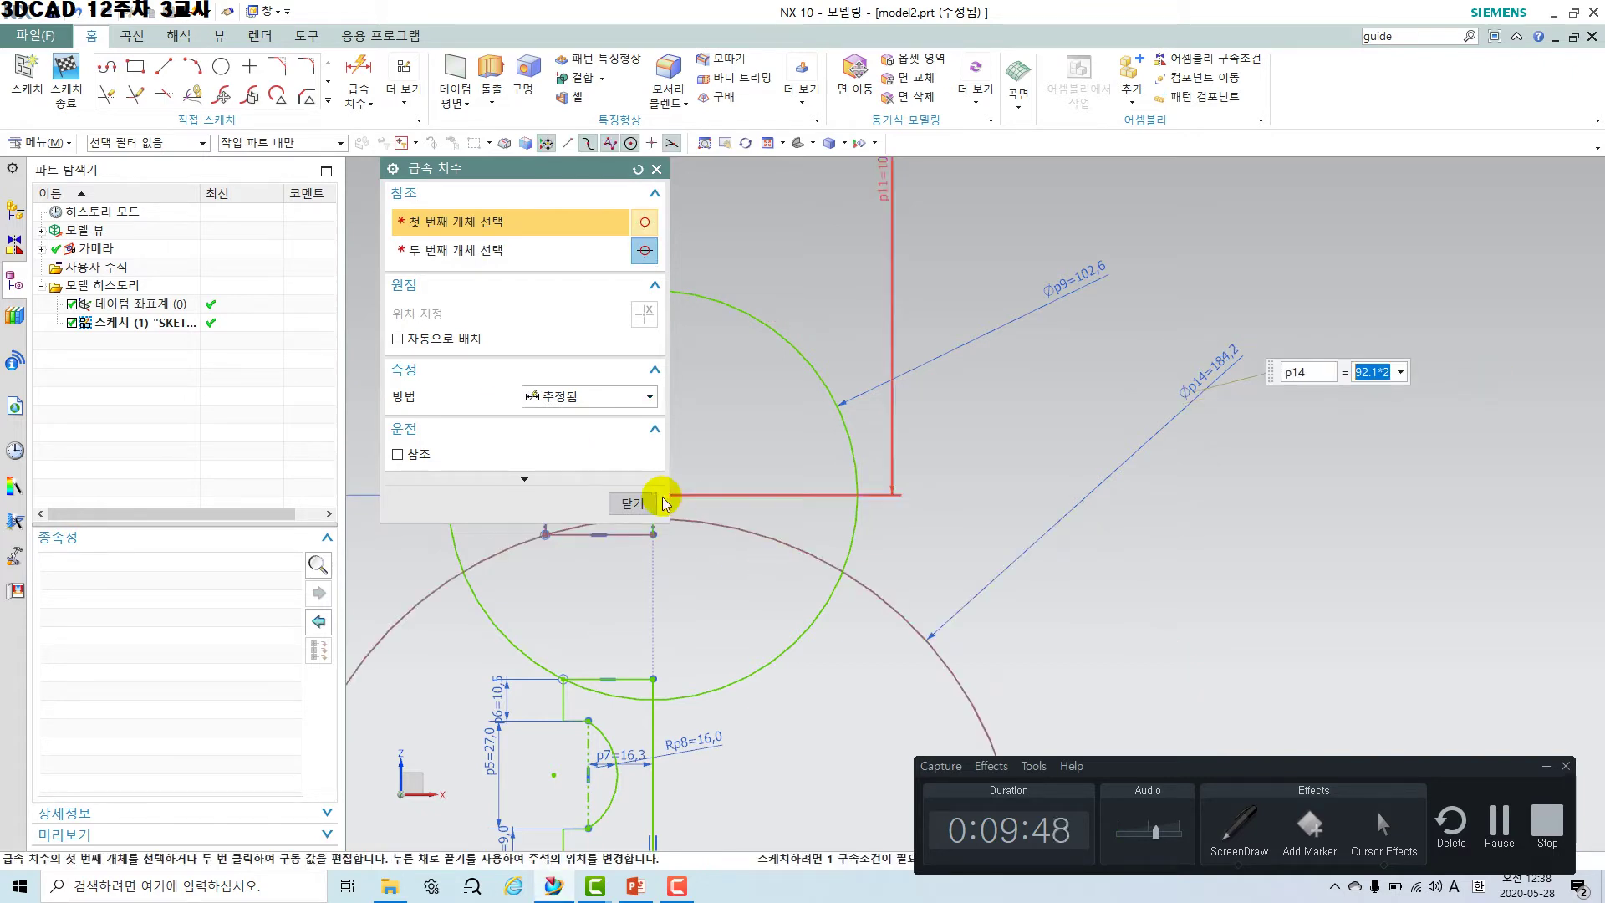
left_click(633, 503)
scroll(779, 533, "down", 5)
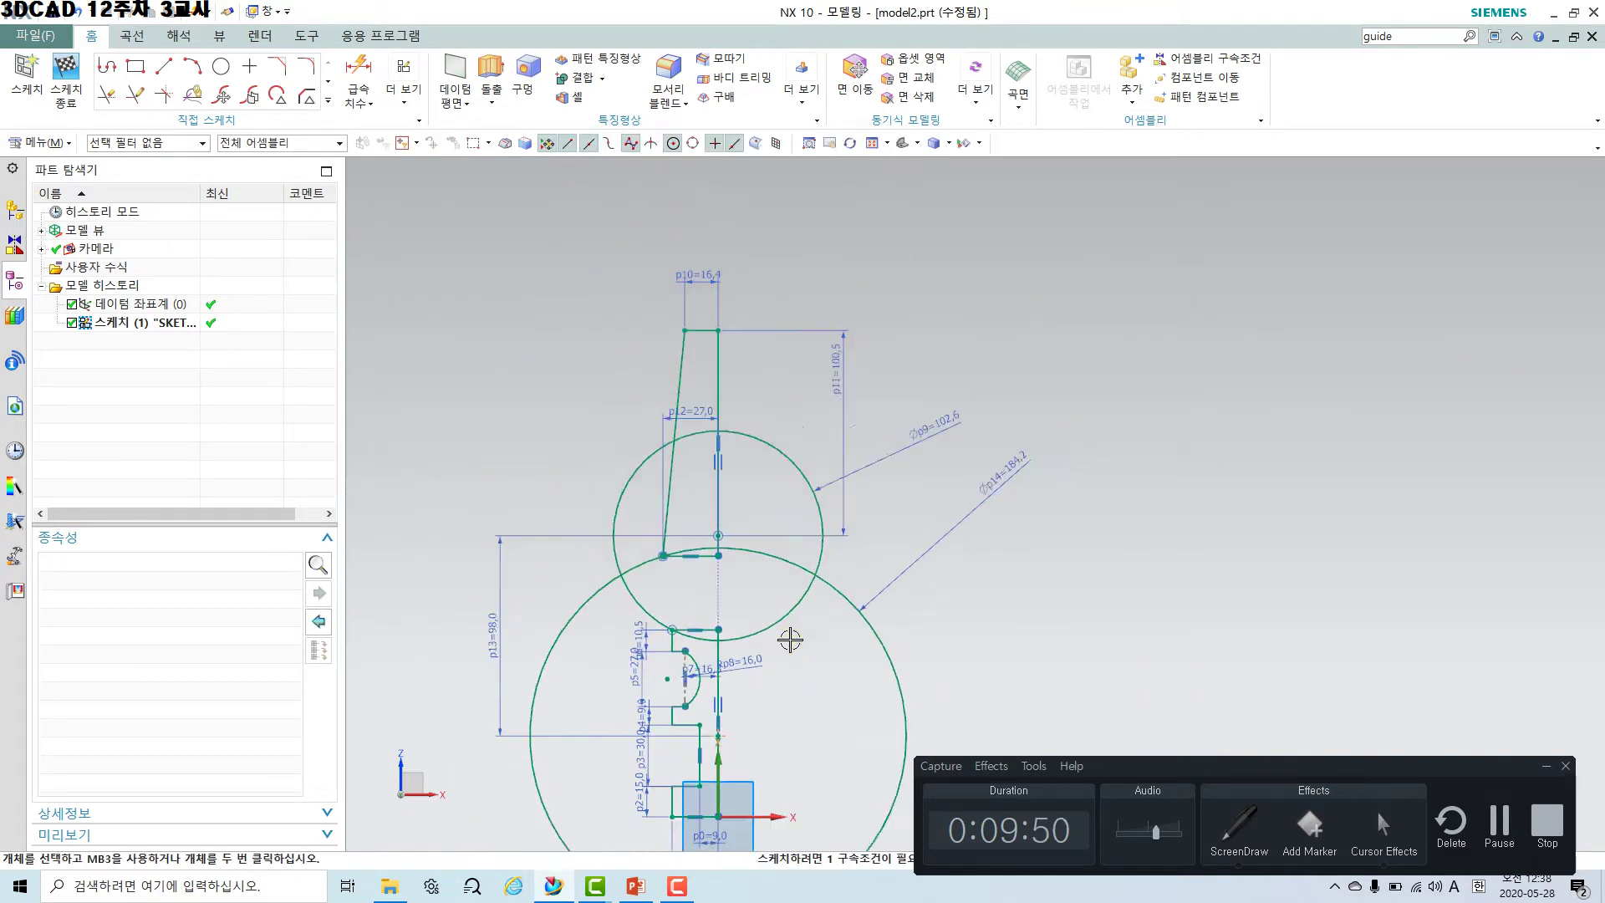
scroll(846, 567, "up", 3)
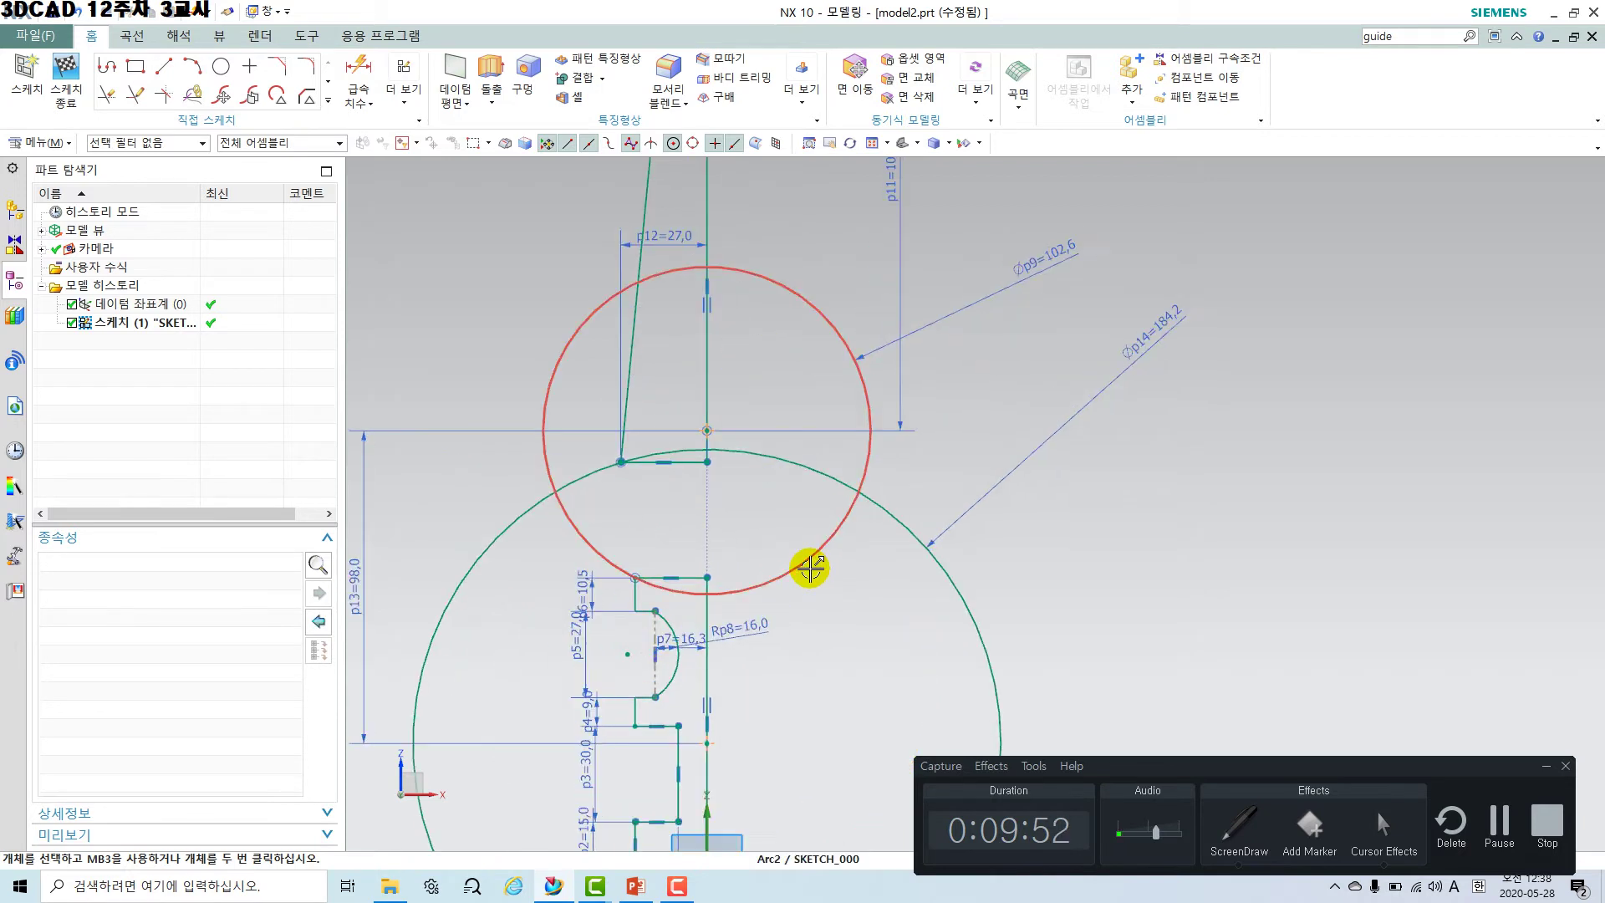
scroll(810, 562, "down", 2)
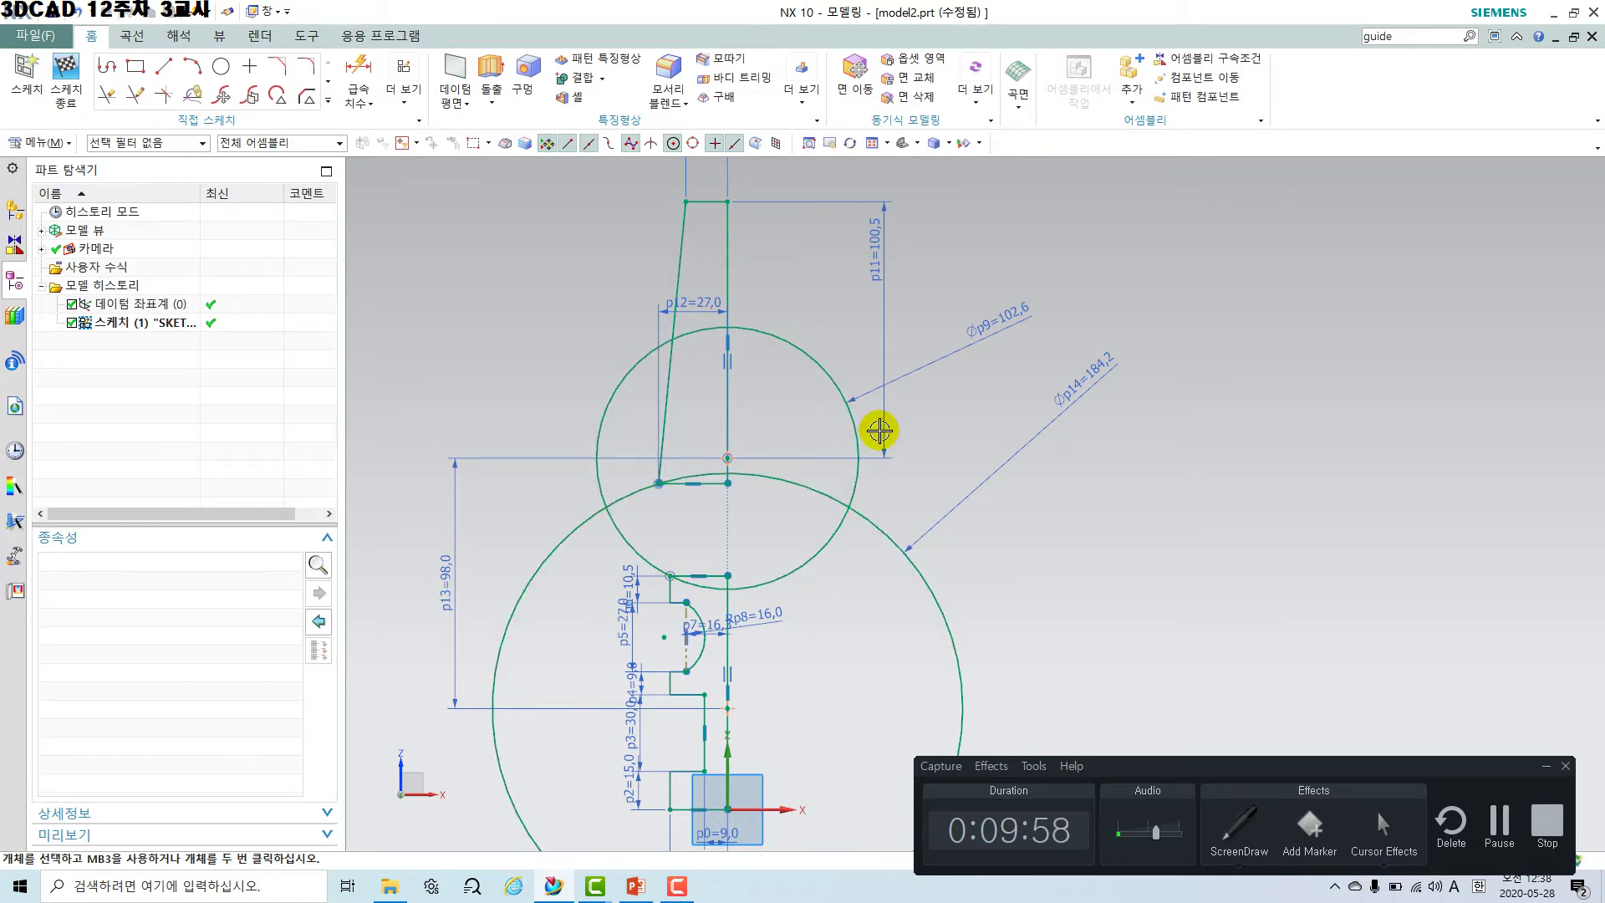
Delete the outer circle's diameter dimension and pull the circle's centre sideways off the vertical line.
left_click_drag(900, 459, 925, 636)
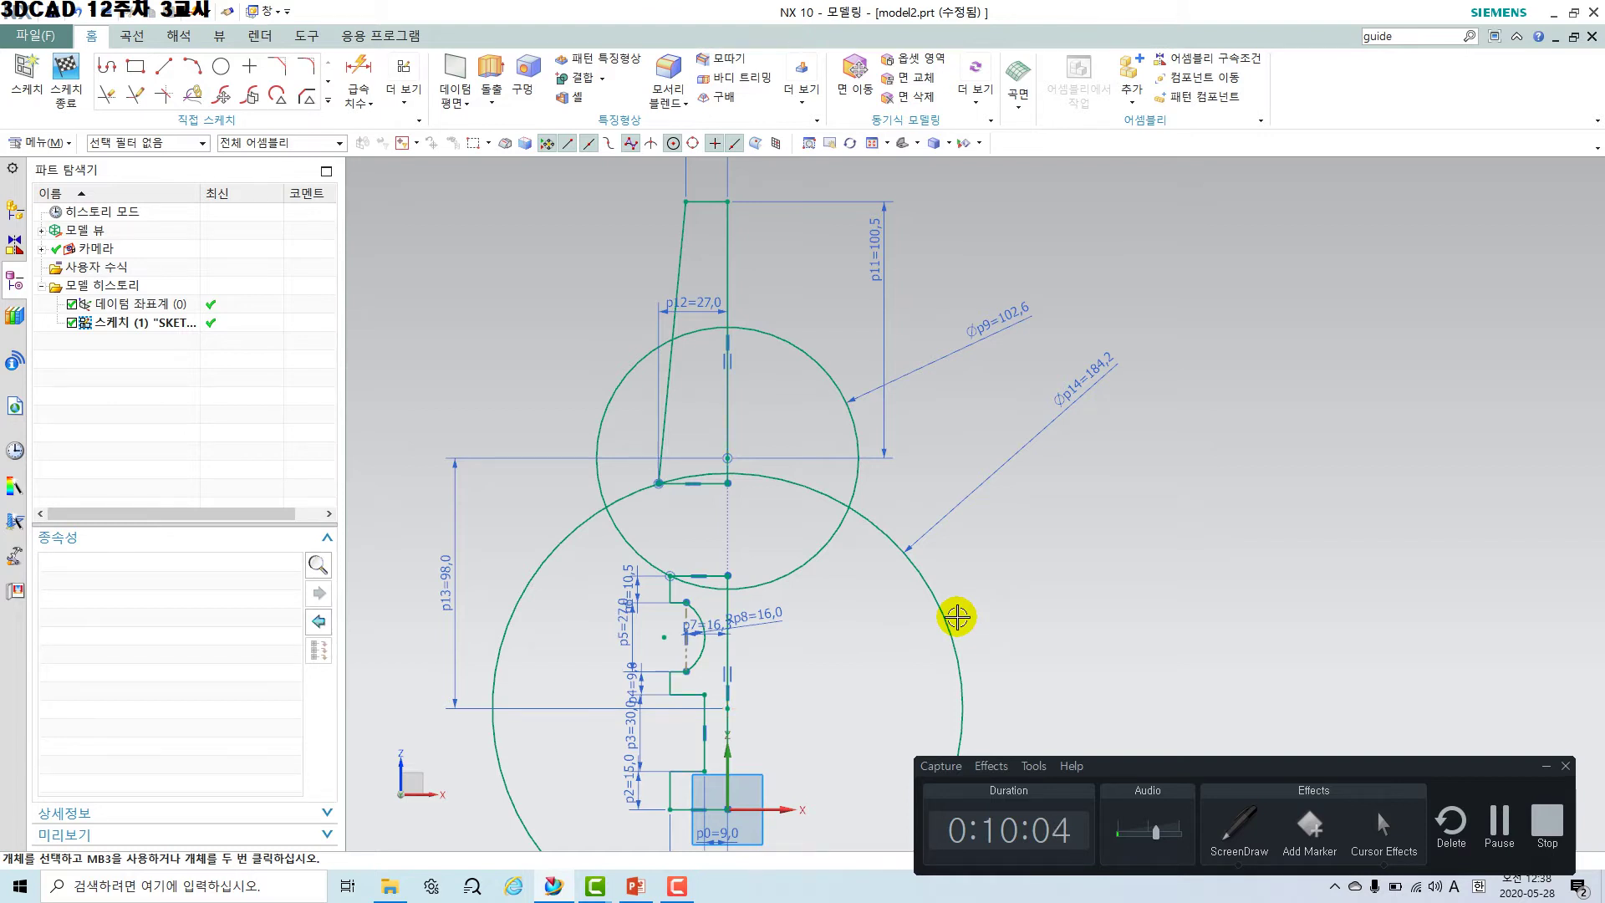
left_click_drag(956, 617, 957, 617)
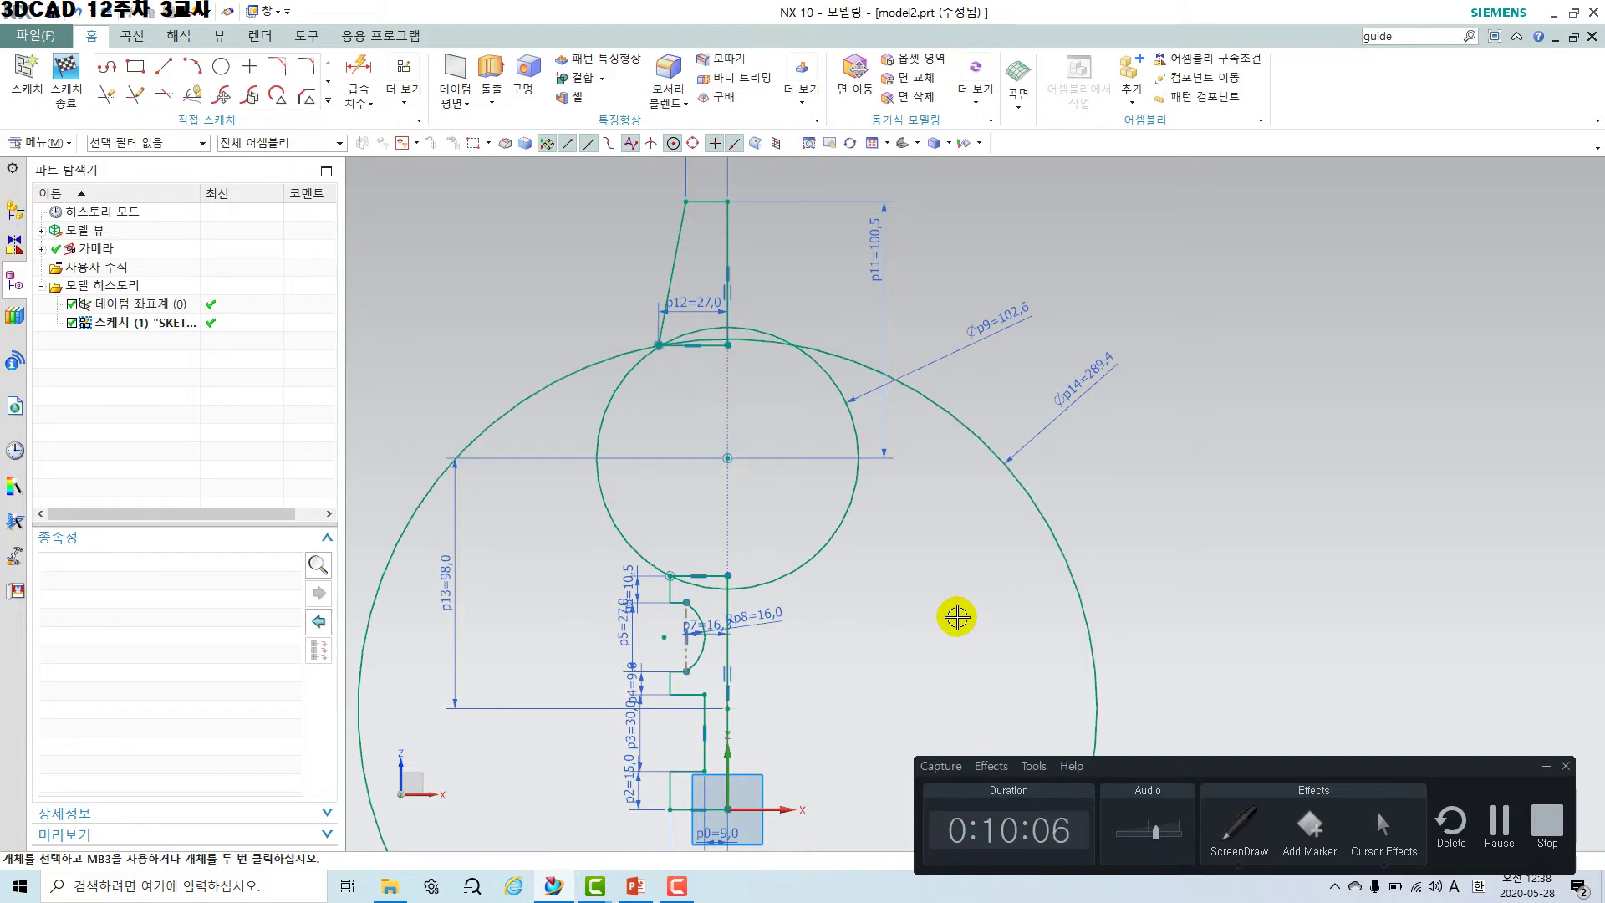
left_click(1112, 371)
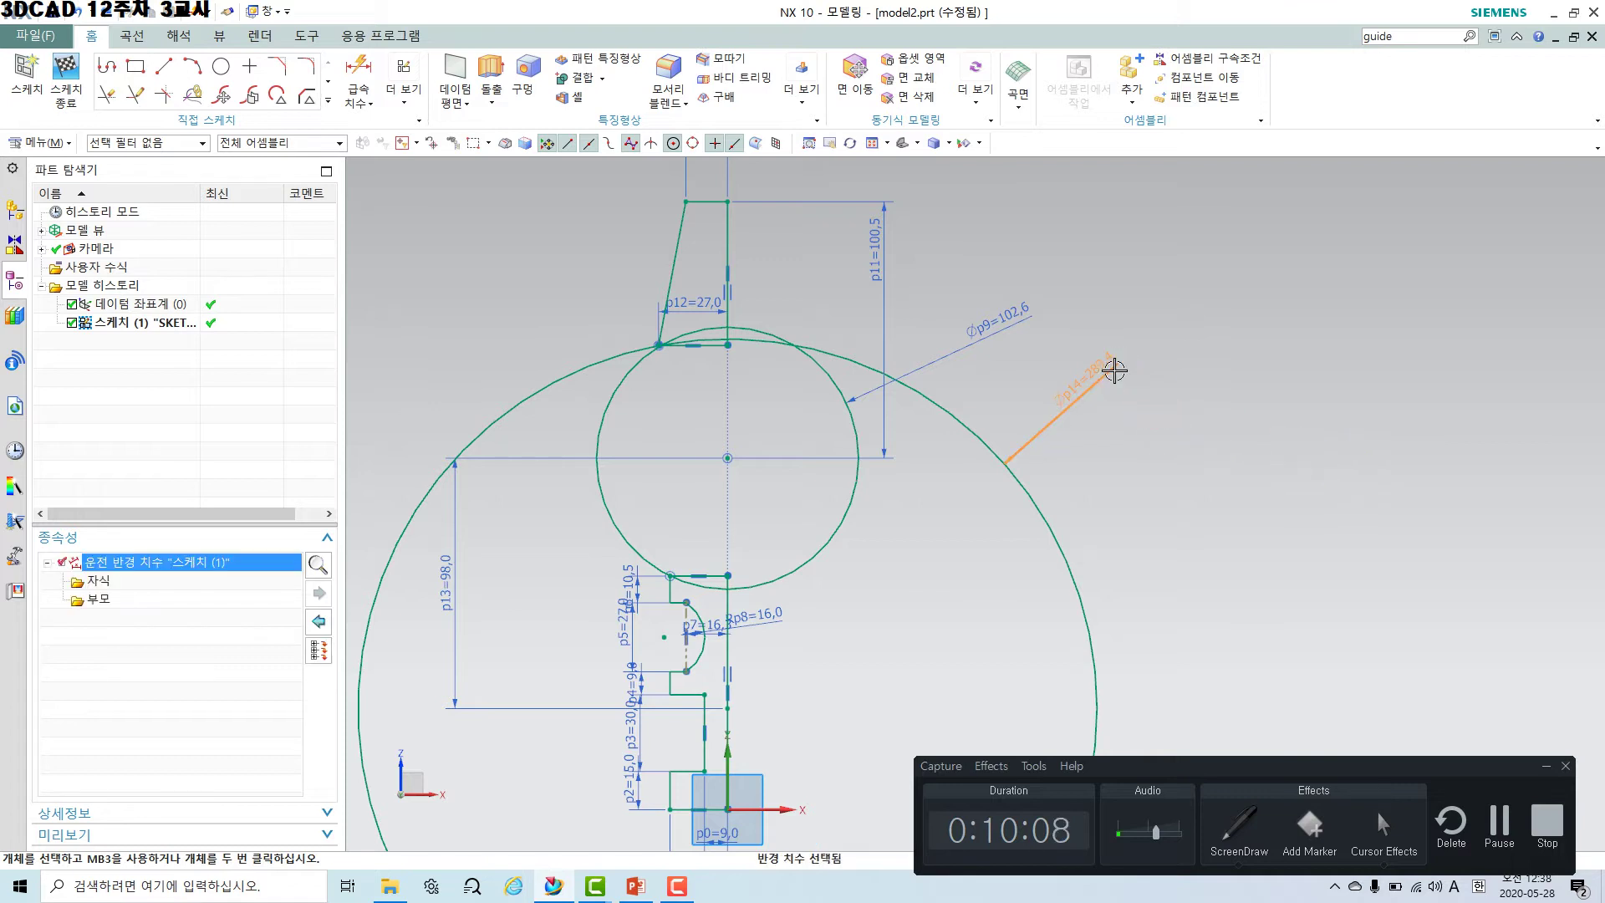
left_click(1277, 343)
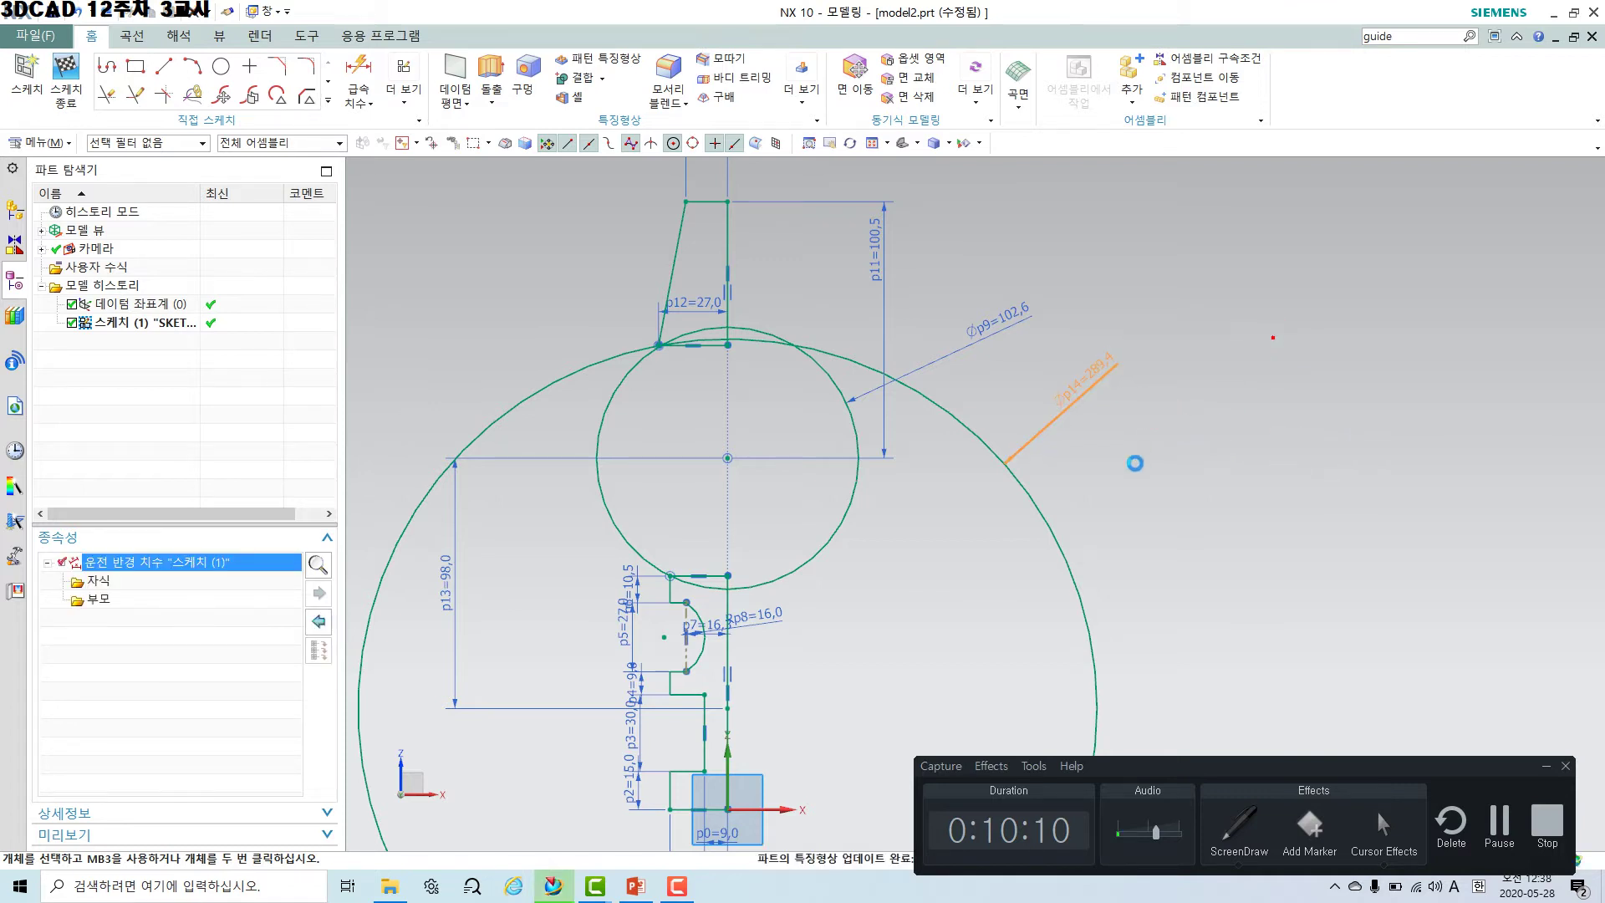
left_click_drag(992, 366, 846, 642)
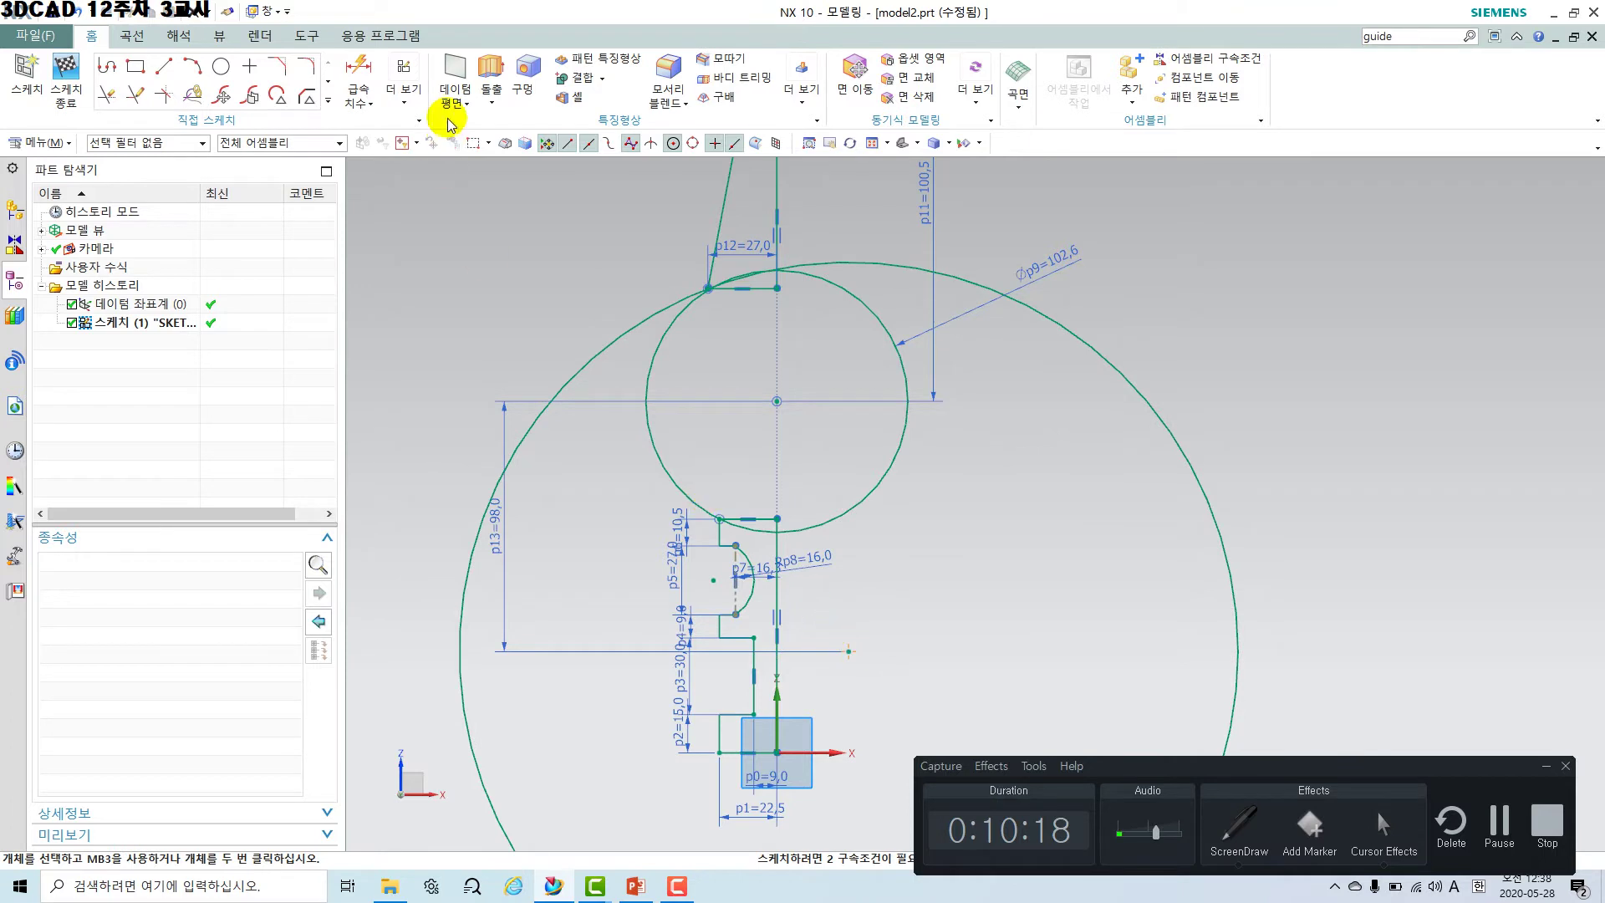
left_click(408, 99)
left_click(649, 140)
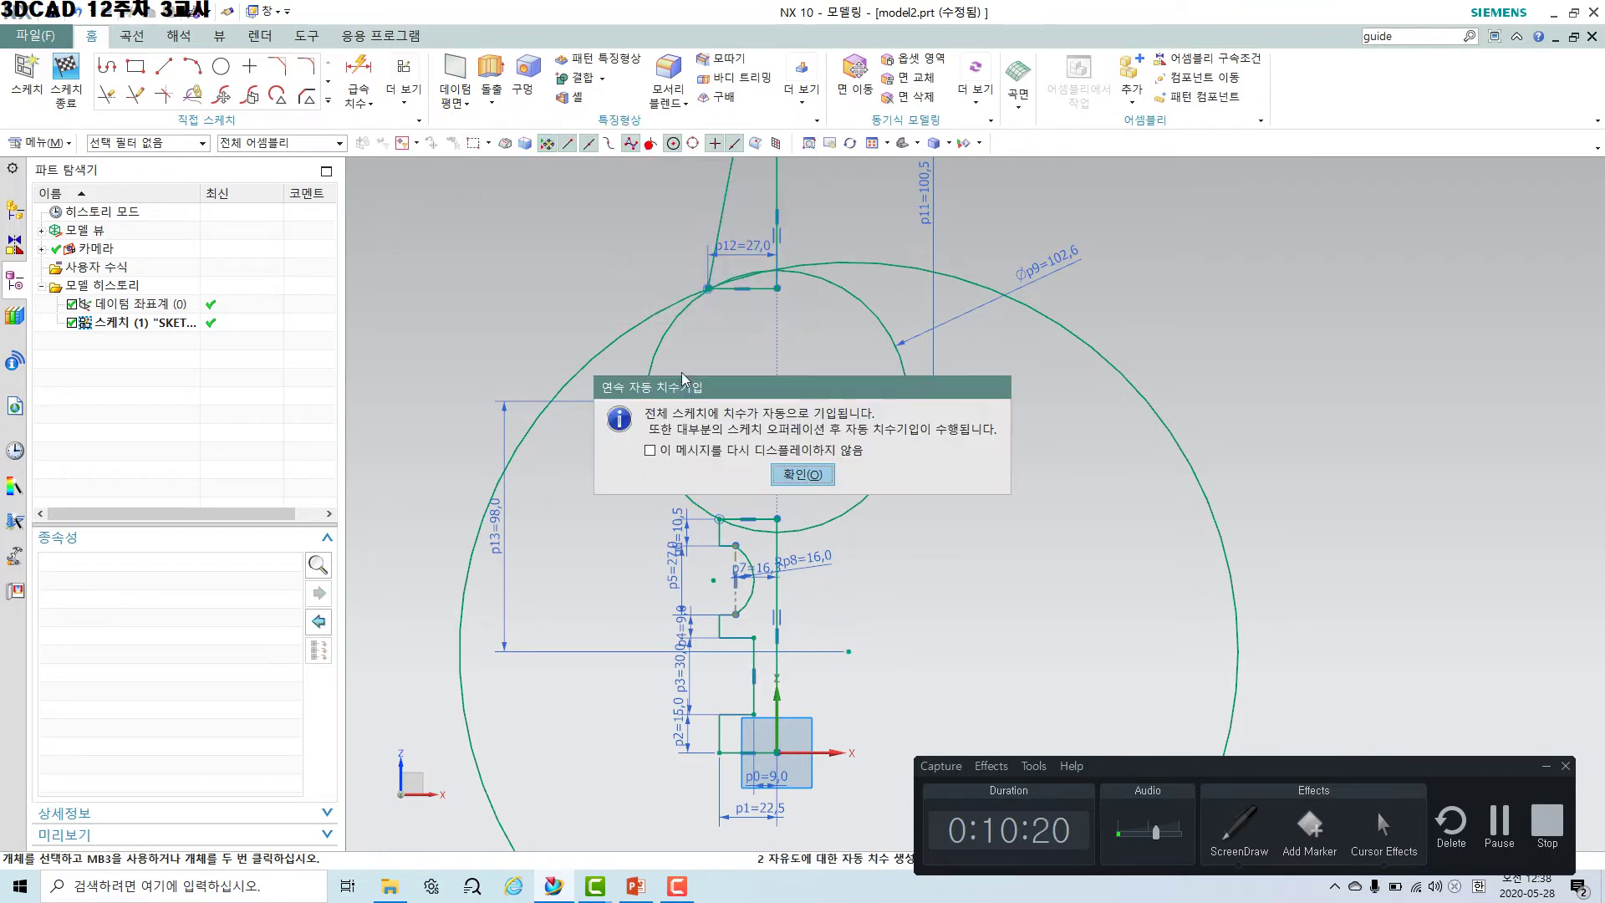
left_click(794, 452)
left_click(796, 475)
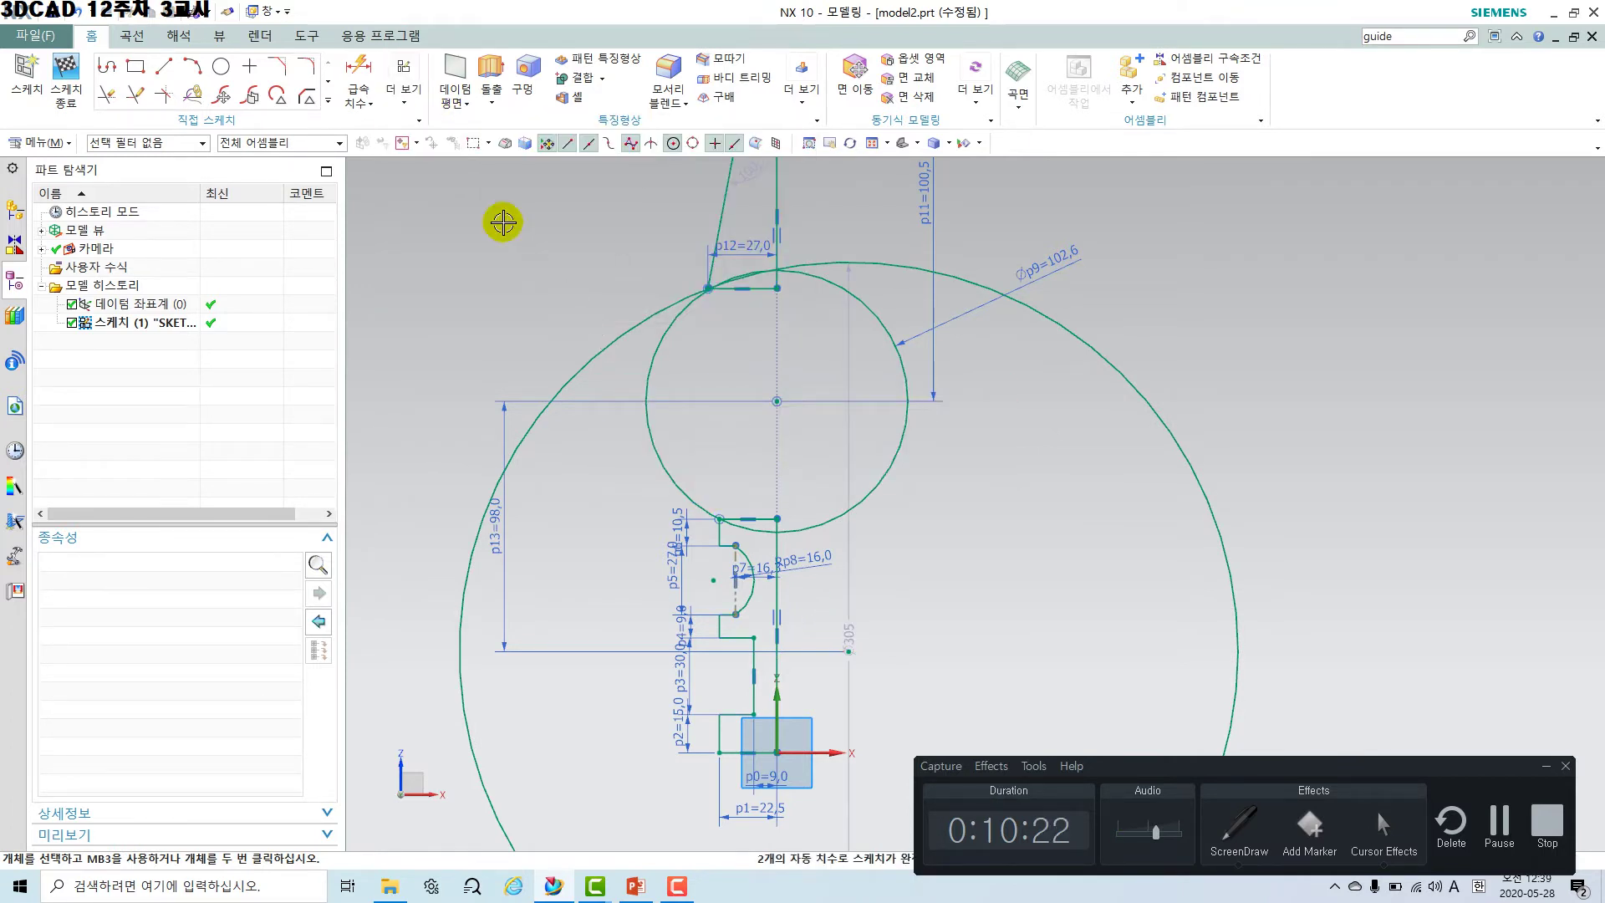
left_click(401, 99)
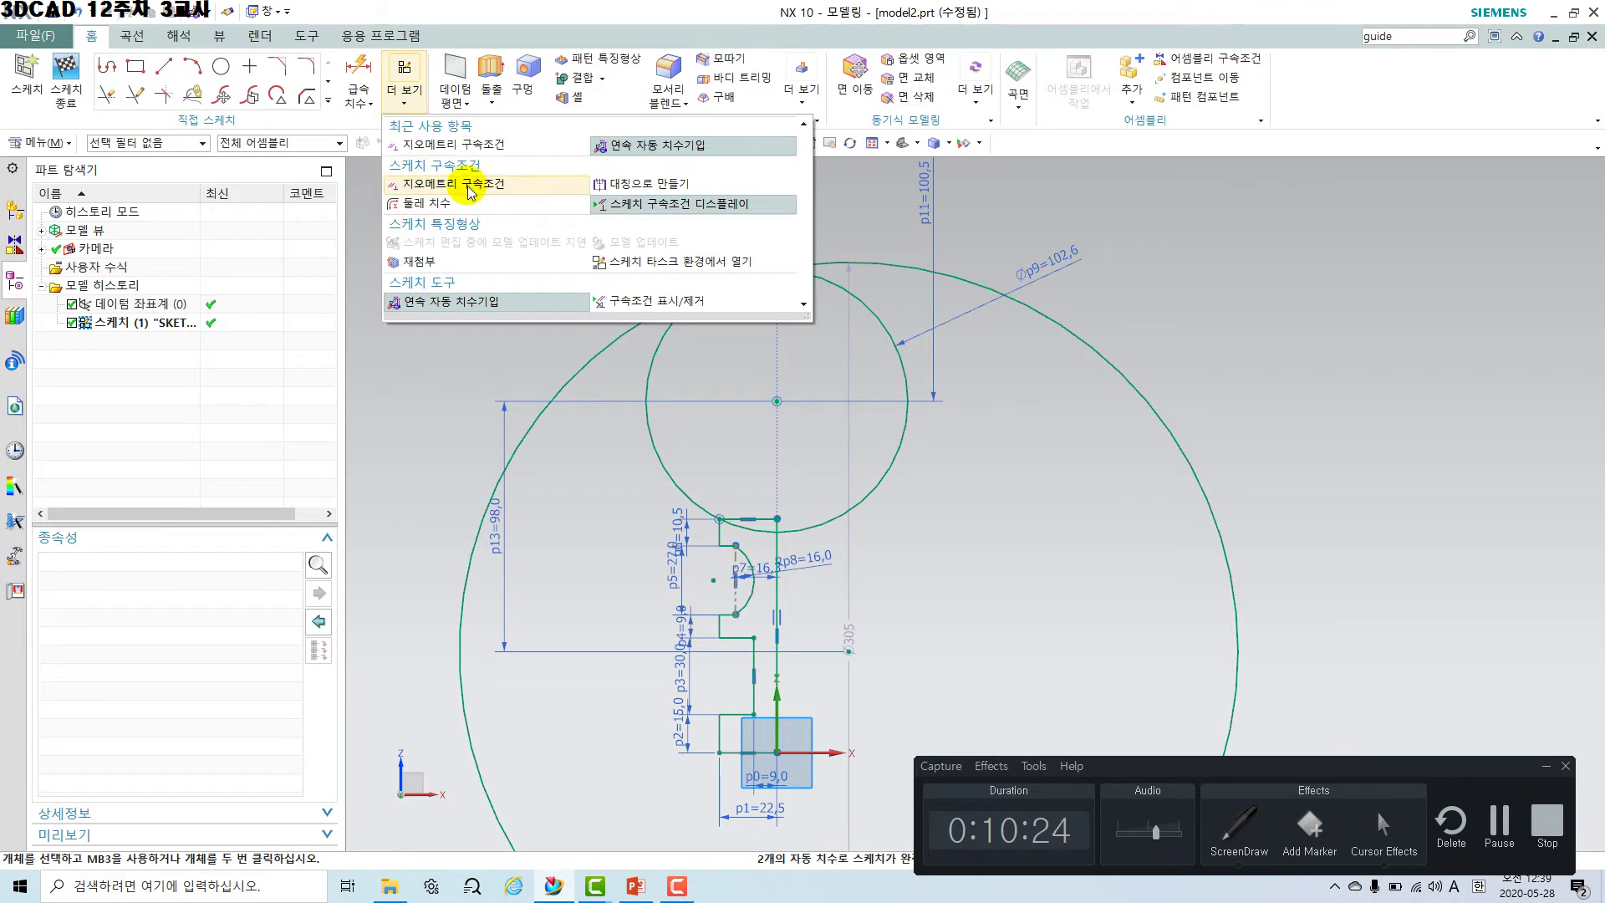
left_click(651, 144)
Constrain the outer circle's centre to the profile's vertical line with a Point on Curve geometric constraint.
left_click(407, 109)
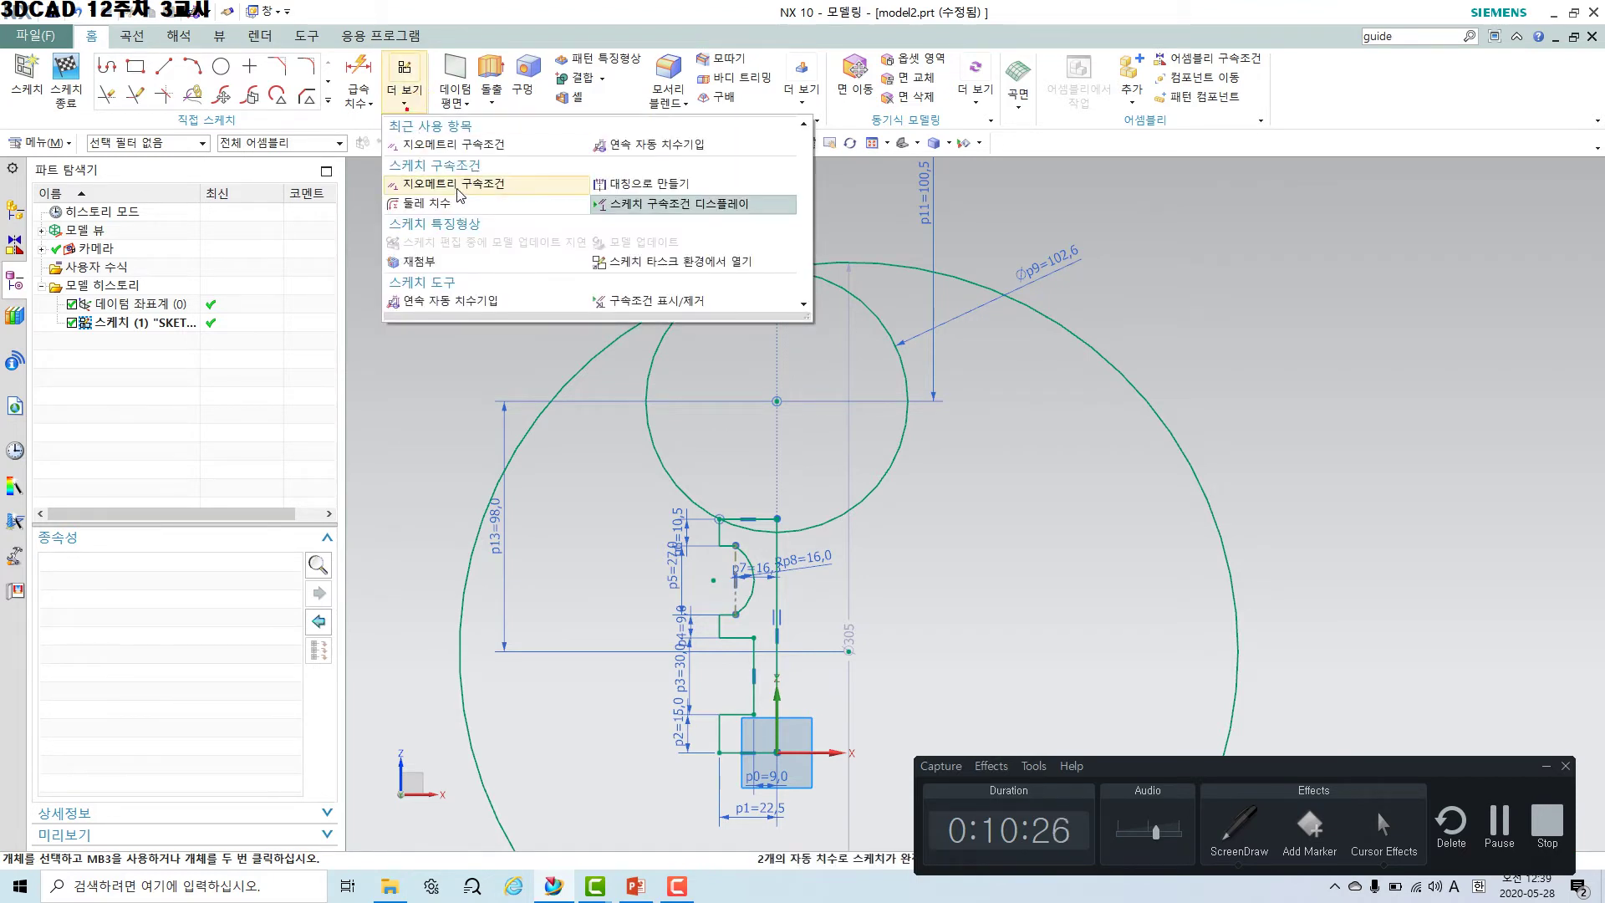
left_click(455, 190)
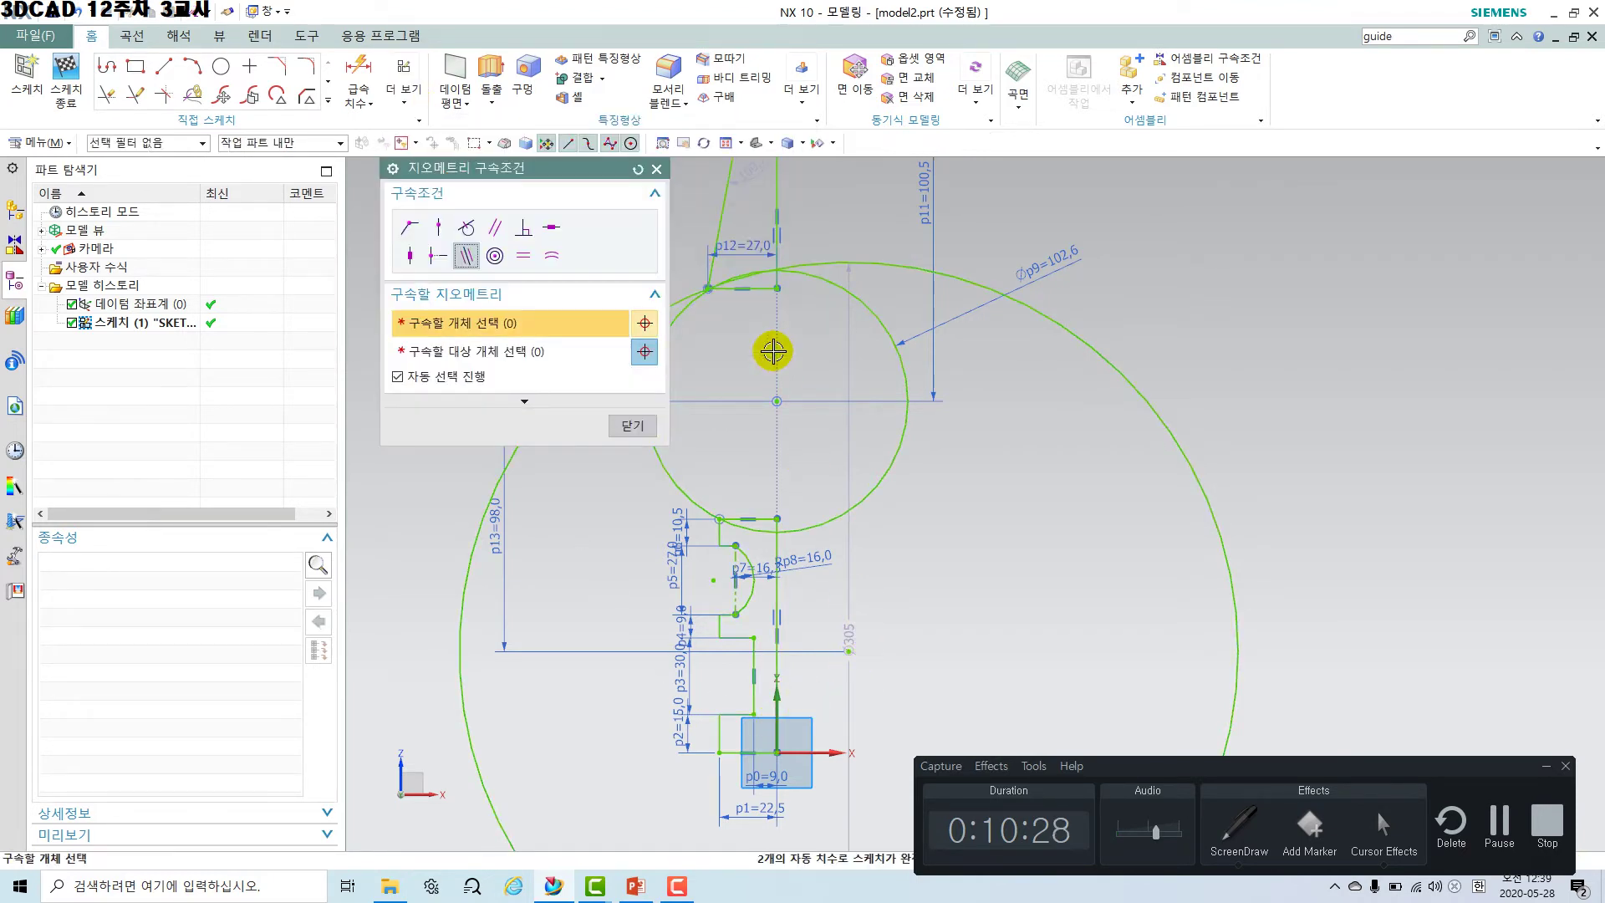
left_click(438, 226)
left_click(776, 699)
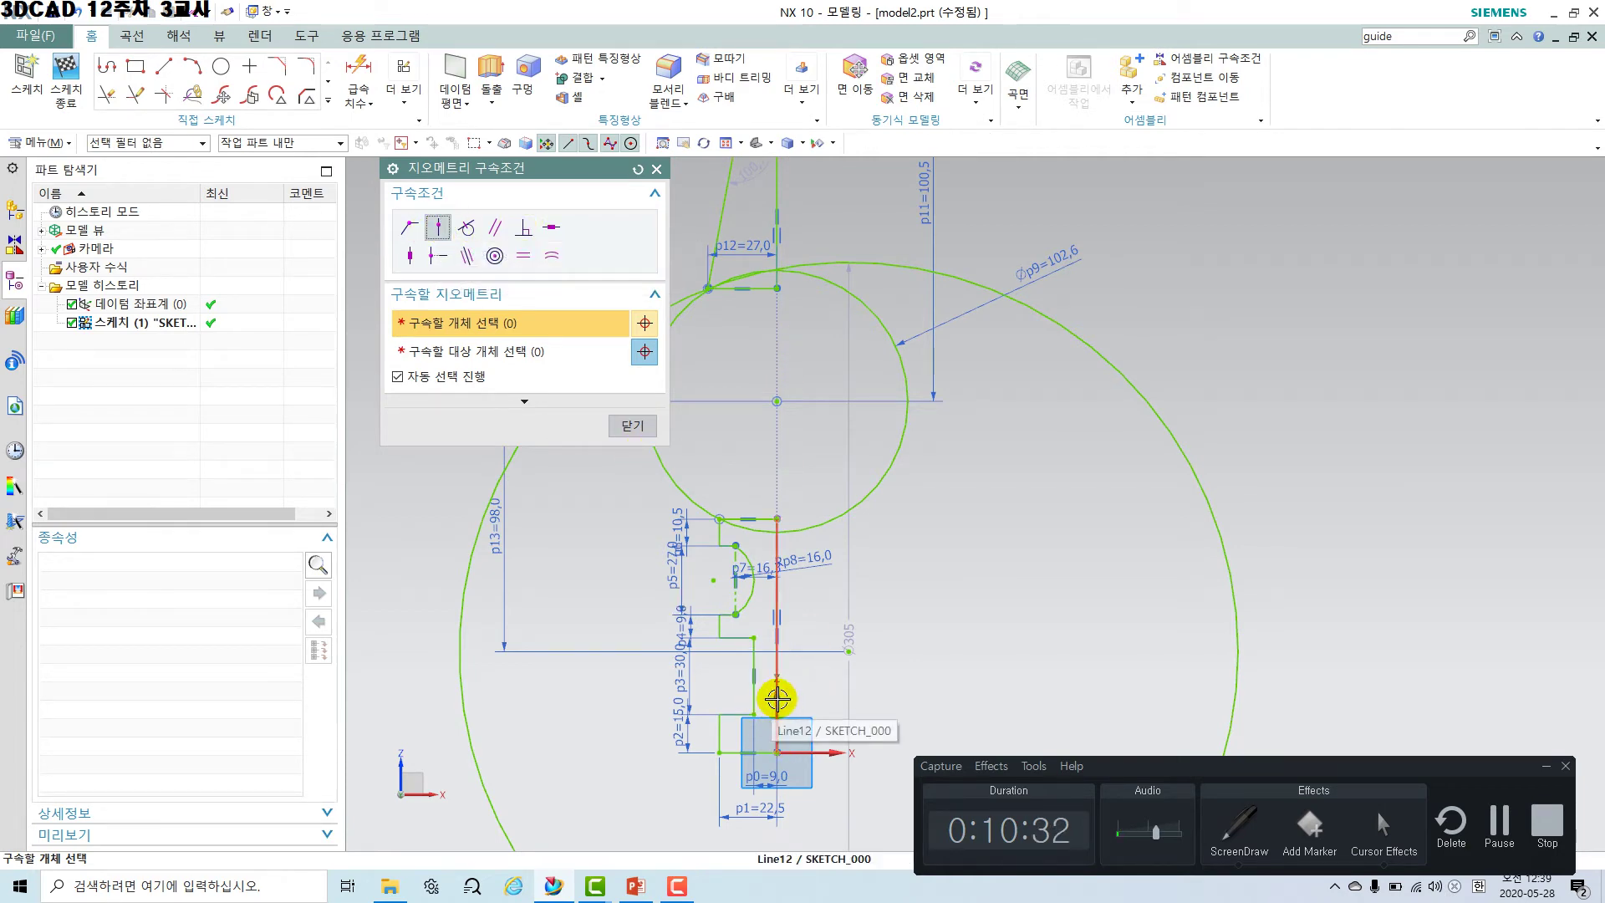
left_click(848, 651)
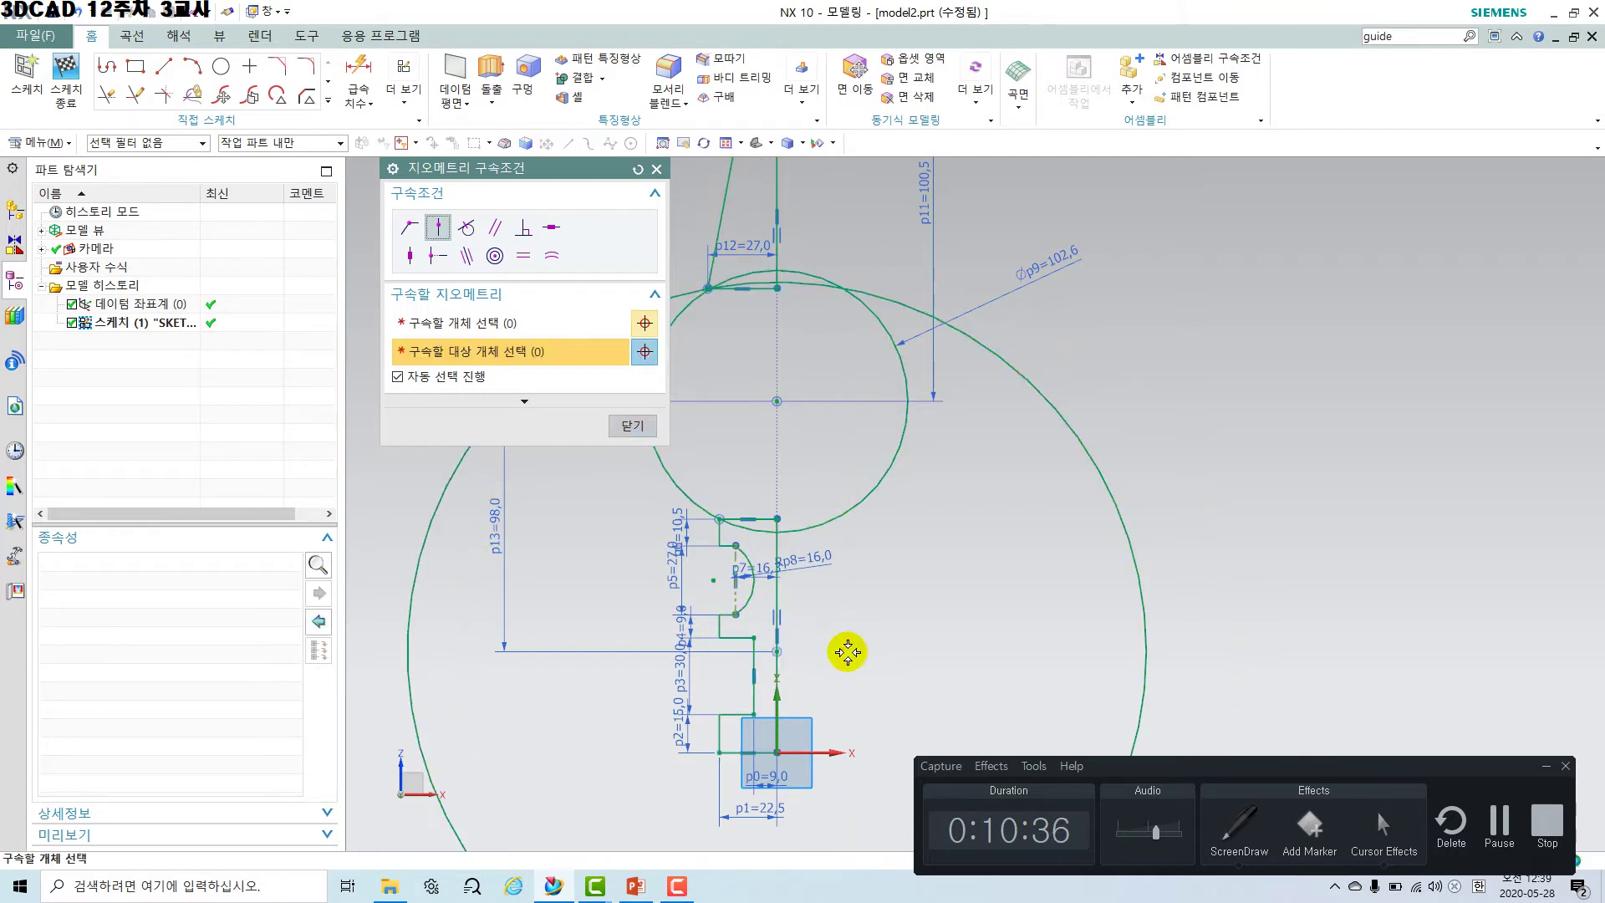
left_click(641, 425)
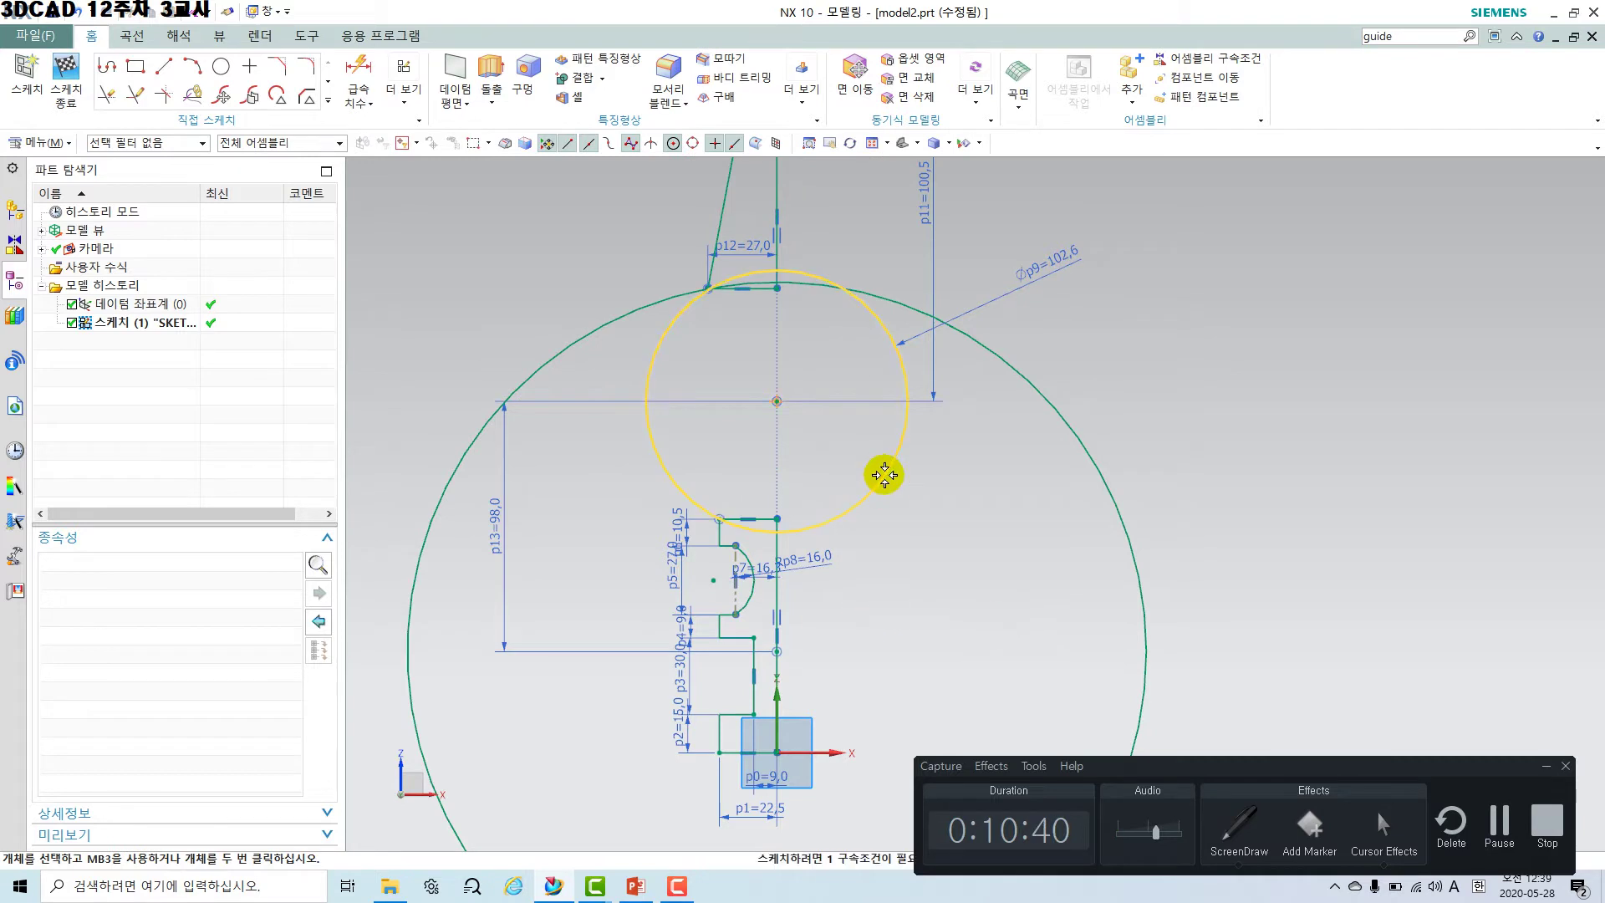
left_click(358, 66)
middle_click_drag(972, 645, 1123, 642, "shift")
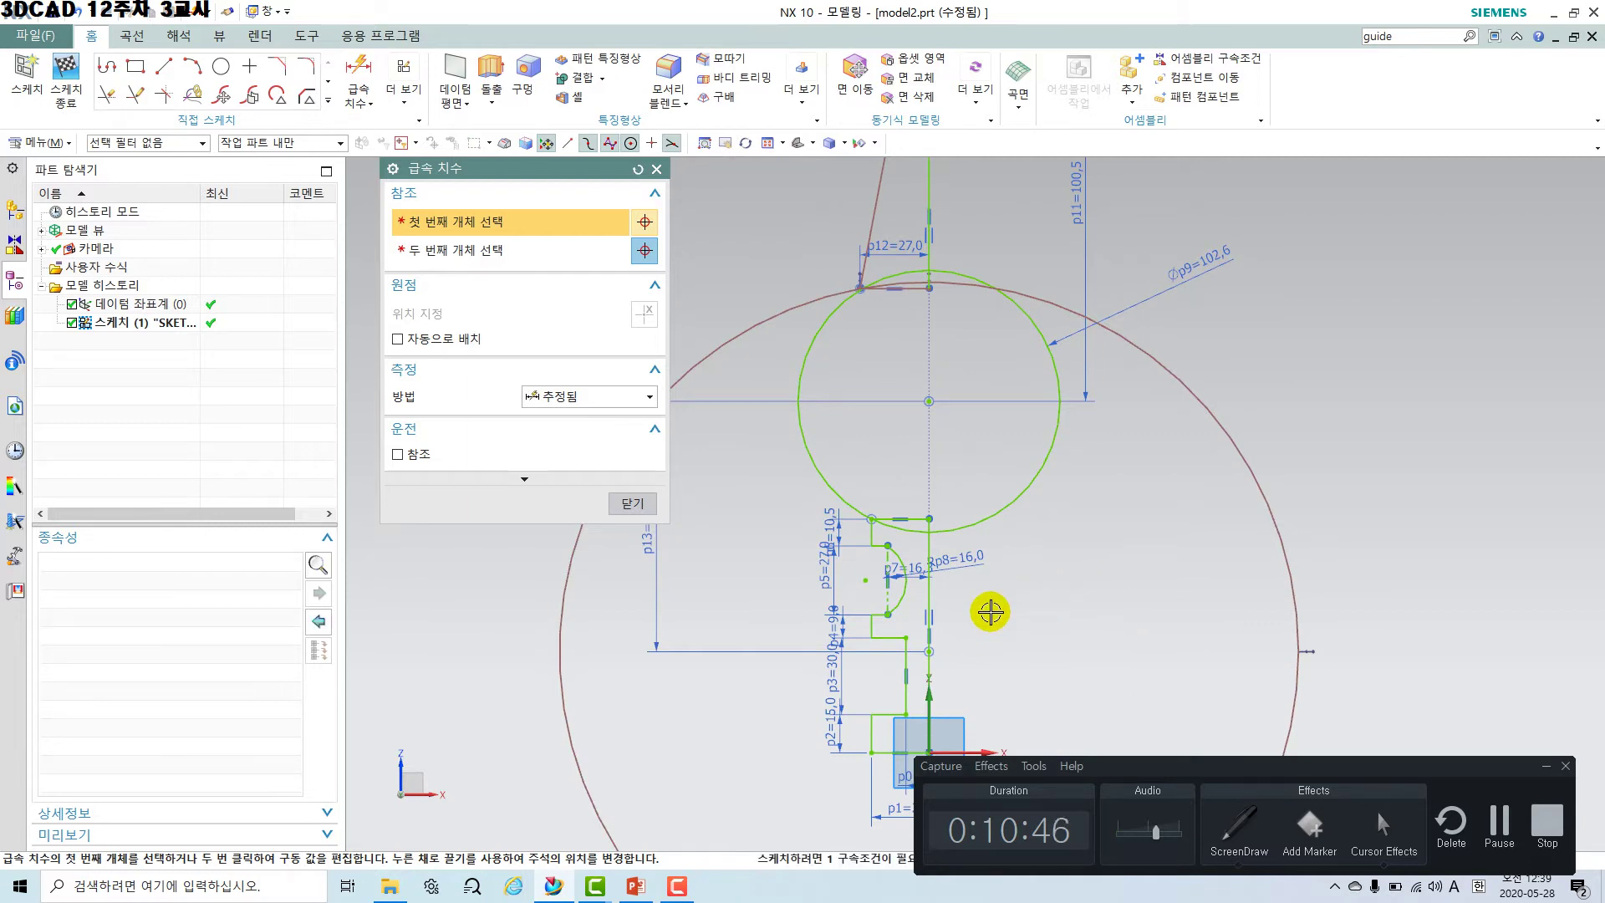
middle_click_drag(990, 612, 1115, 623, "shift")
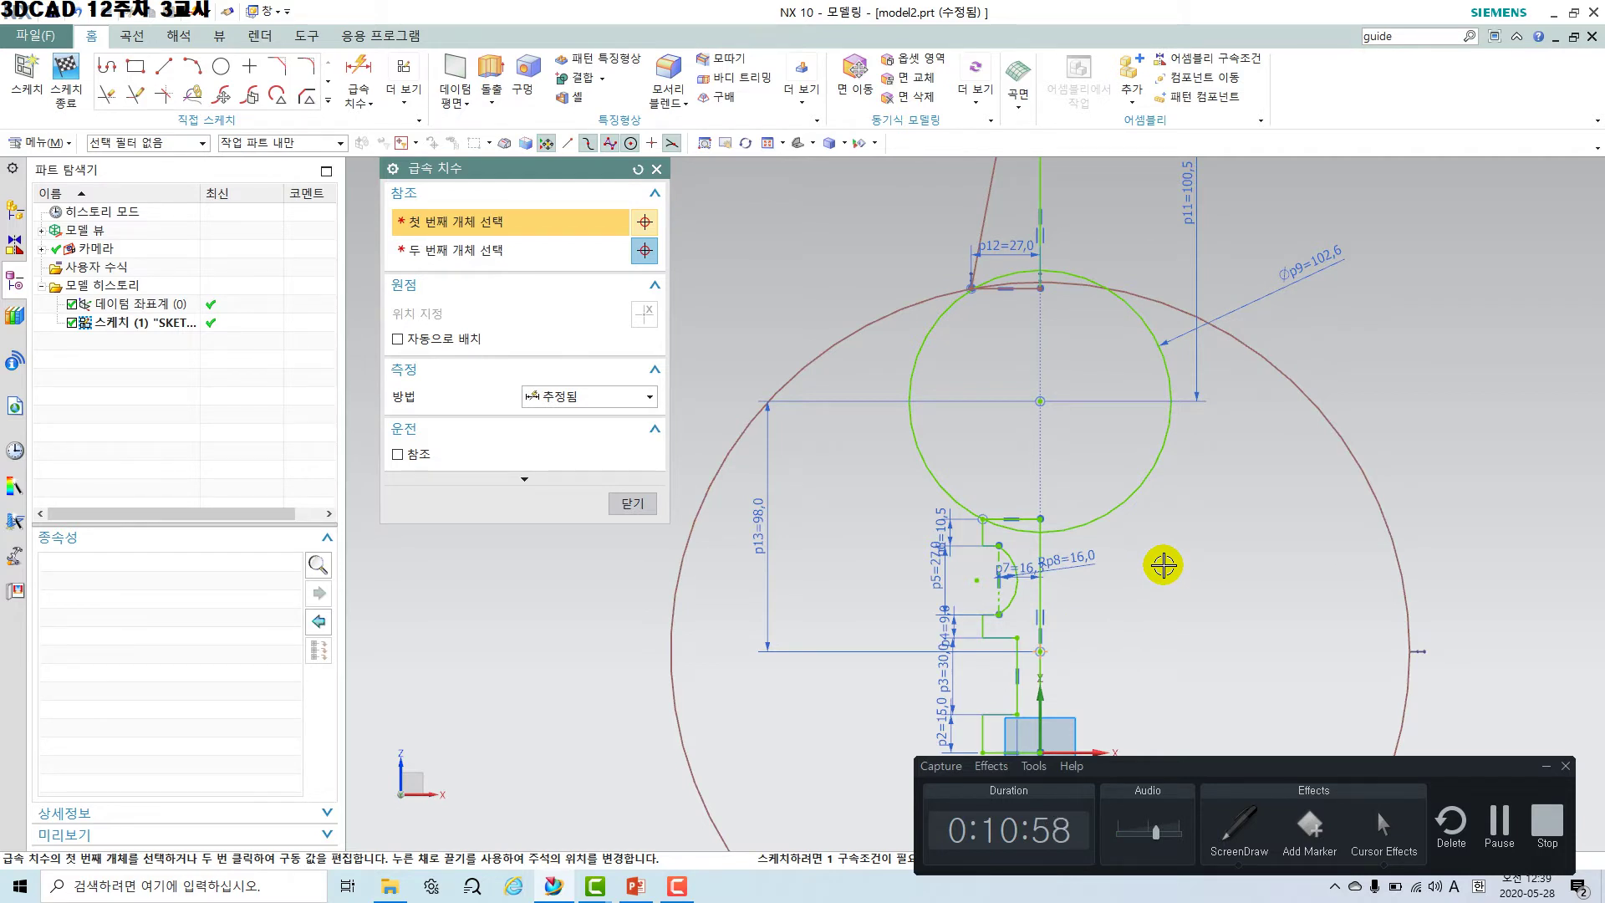
left_click(976, 577)
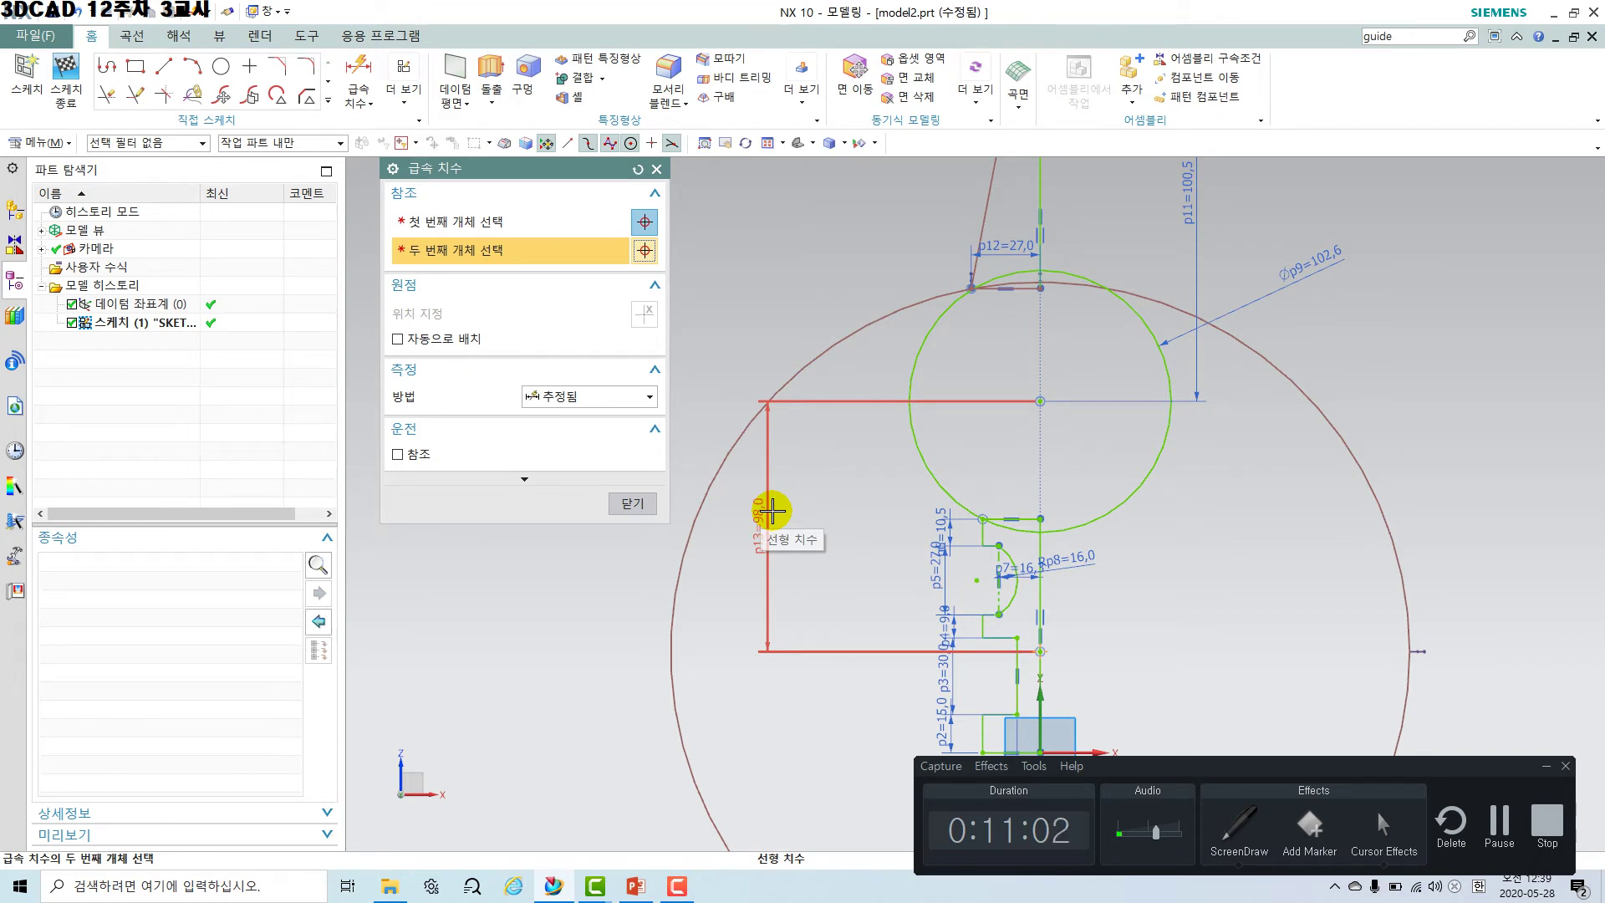
left_click(633, 505)
double_click(758, 531)
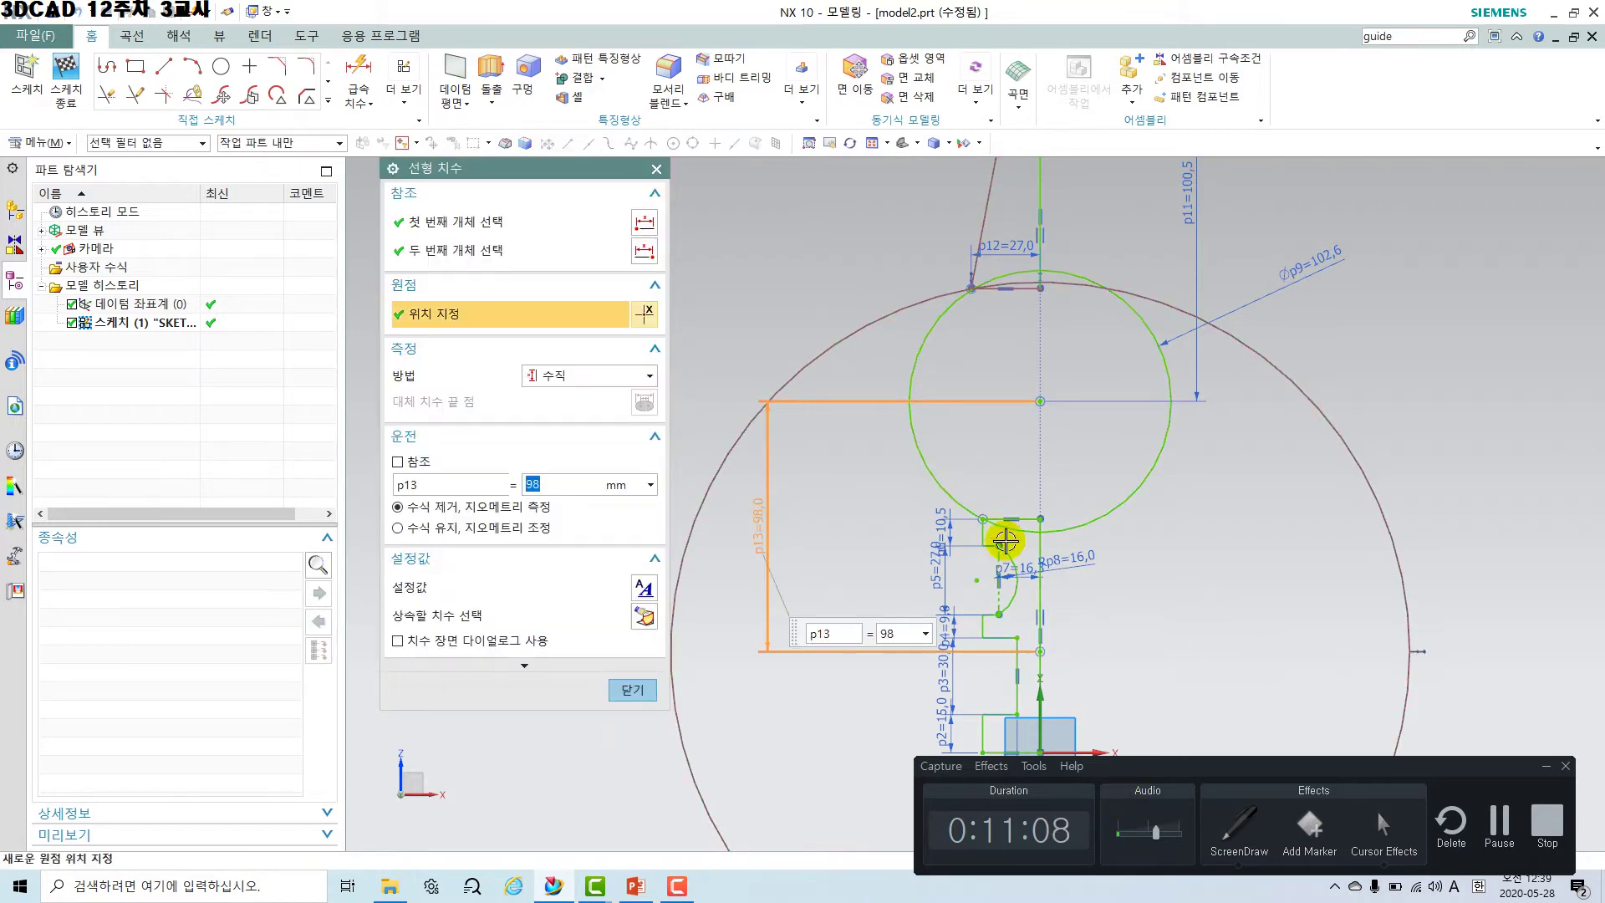
left_click(640, 696)
Delete the 98 mm vertical dimension between the centres of the two large circles.
left_click(760, 512)
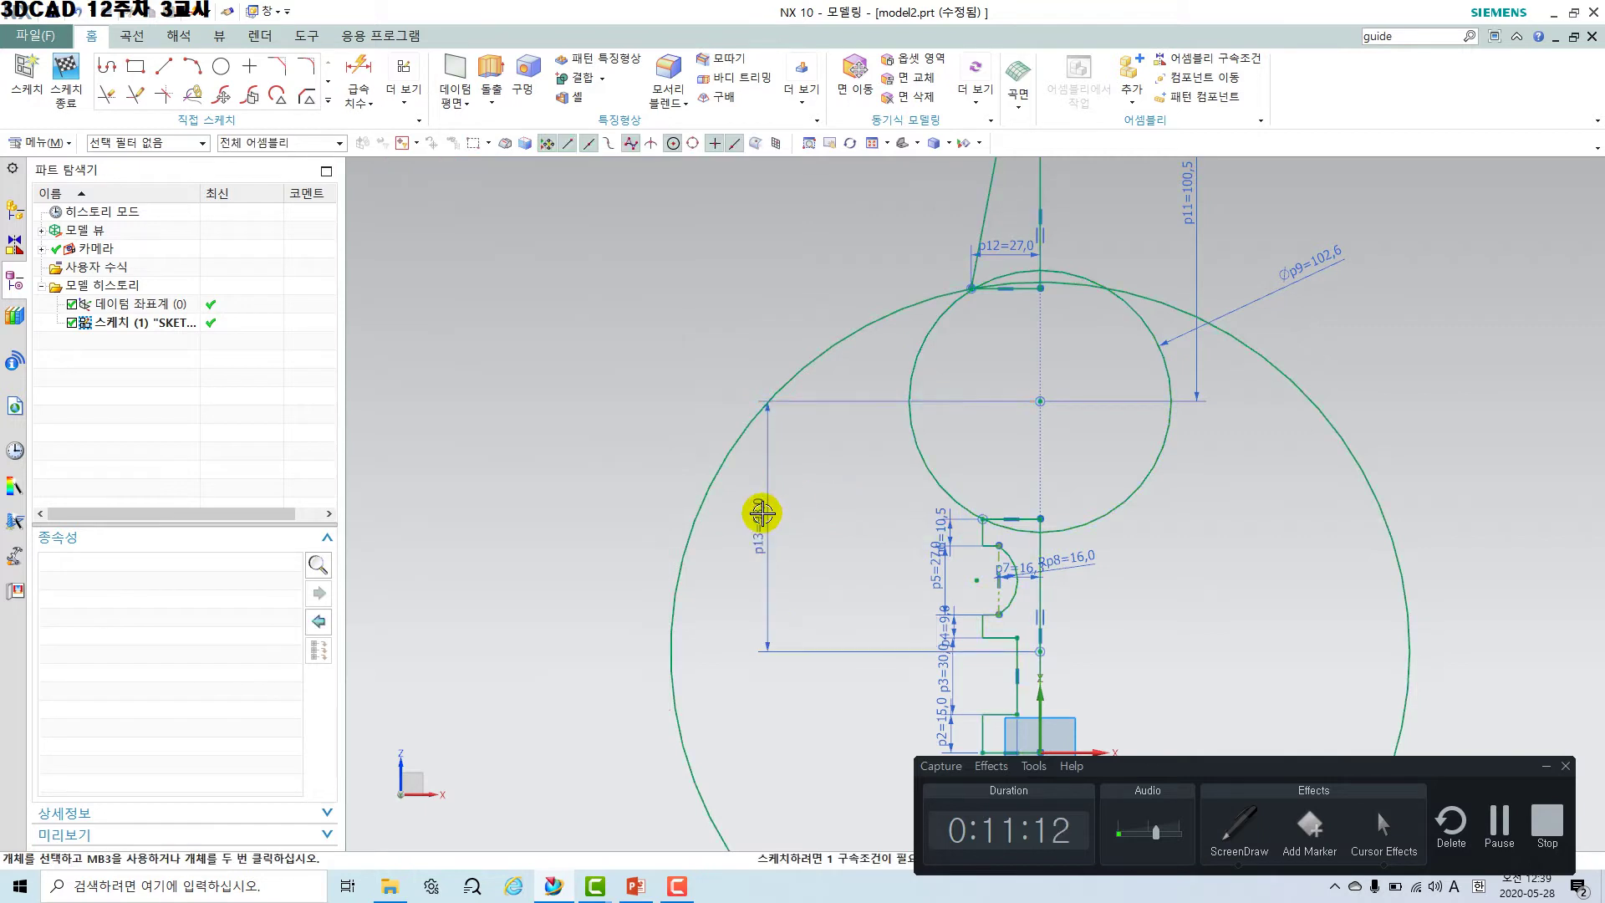
left_click(761, 513)
scroll(1128, 614, "down", 1)
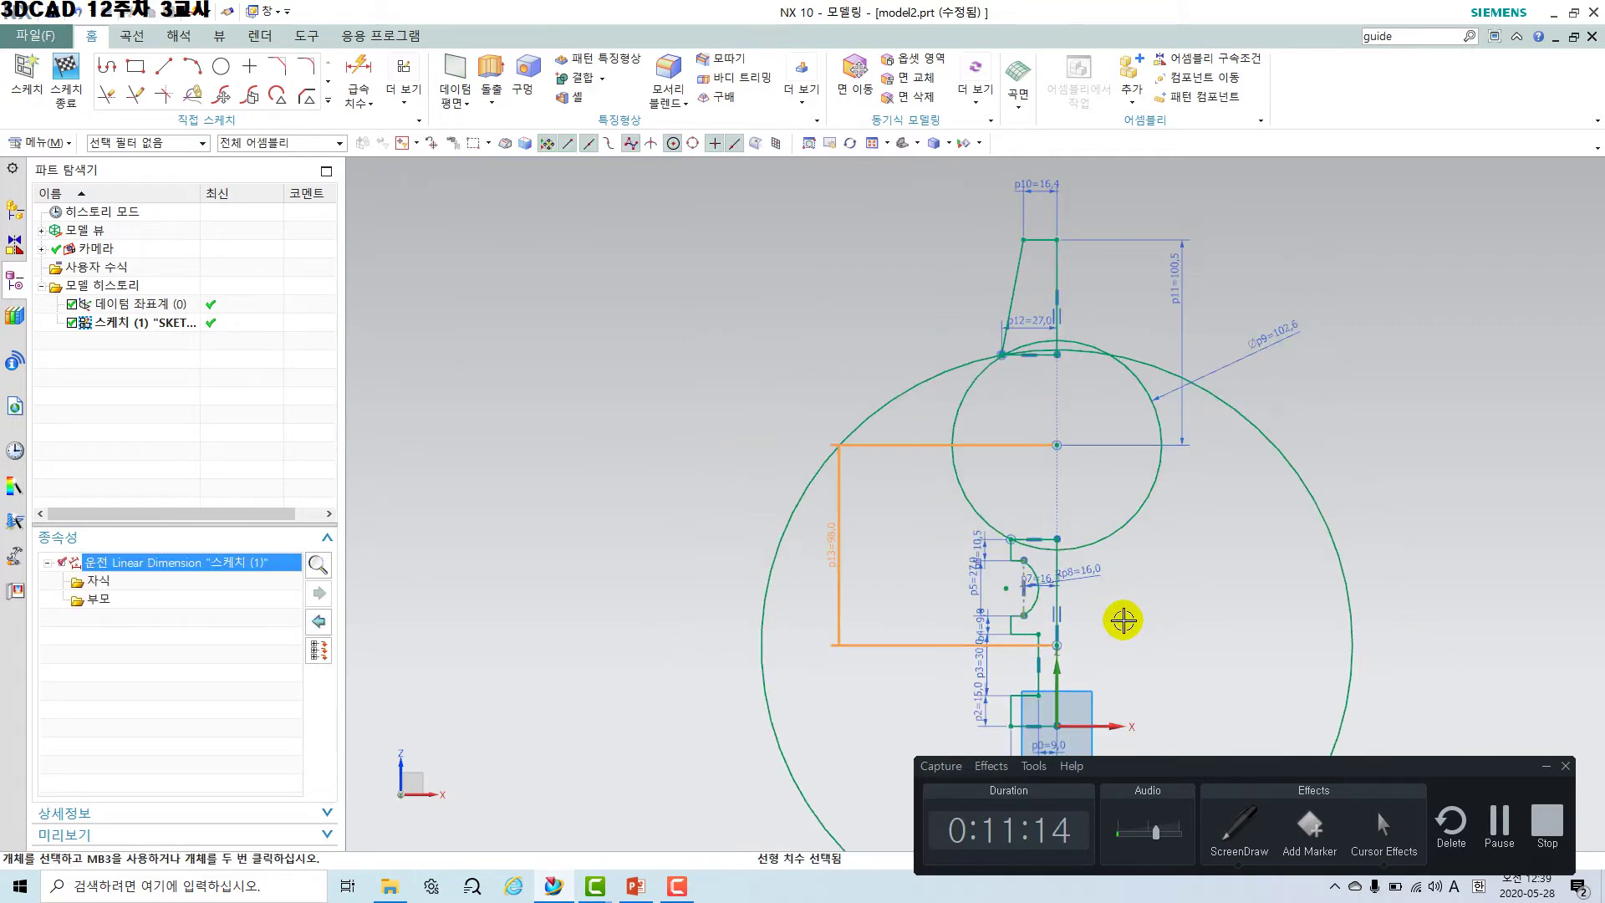
scroll(1122, 625, "up", 1)
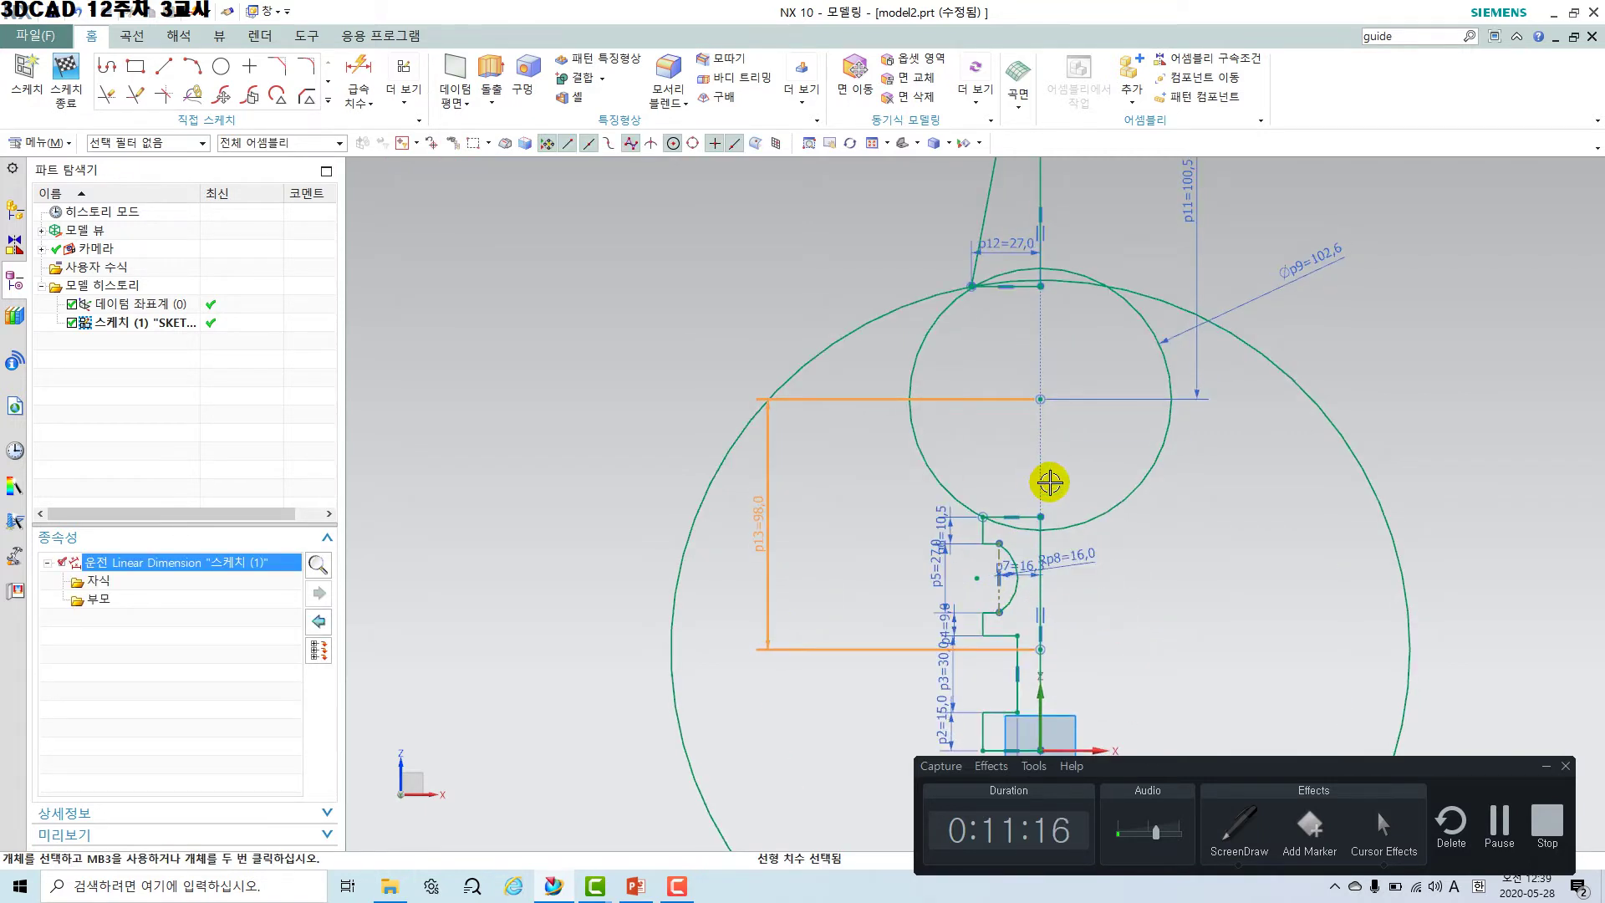
key("Delete")
scroll(1224, 585, "down", 2)
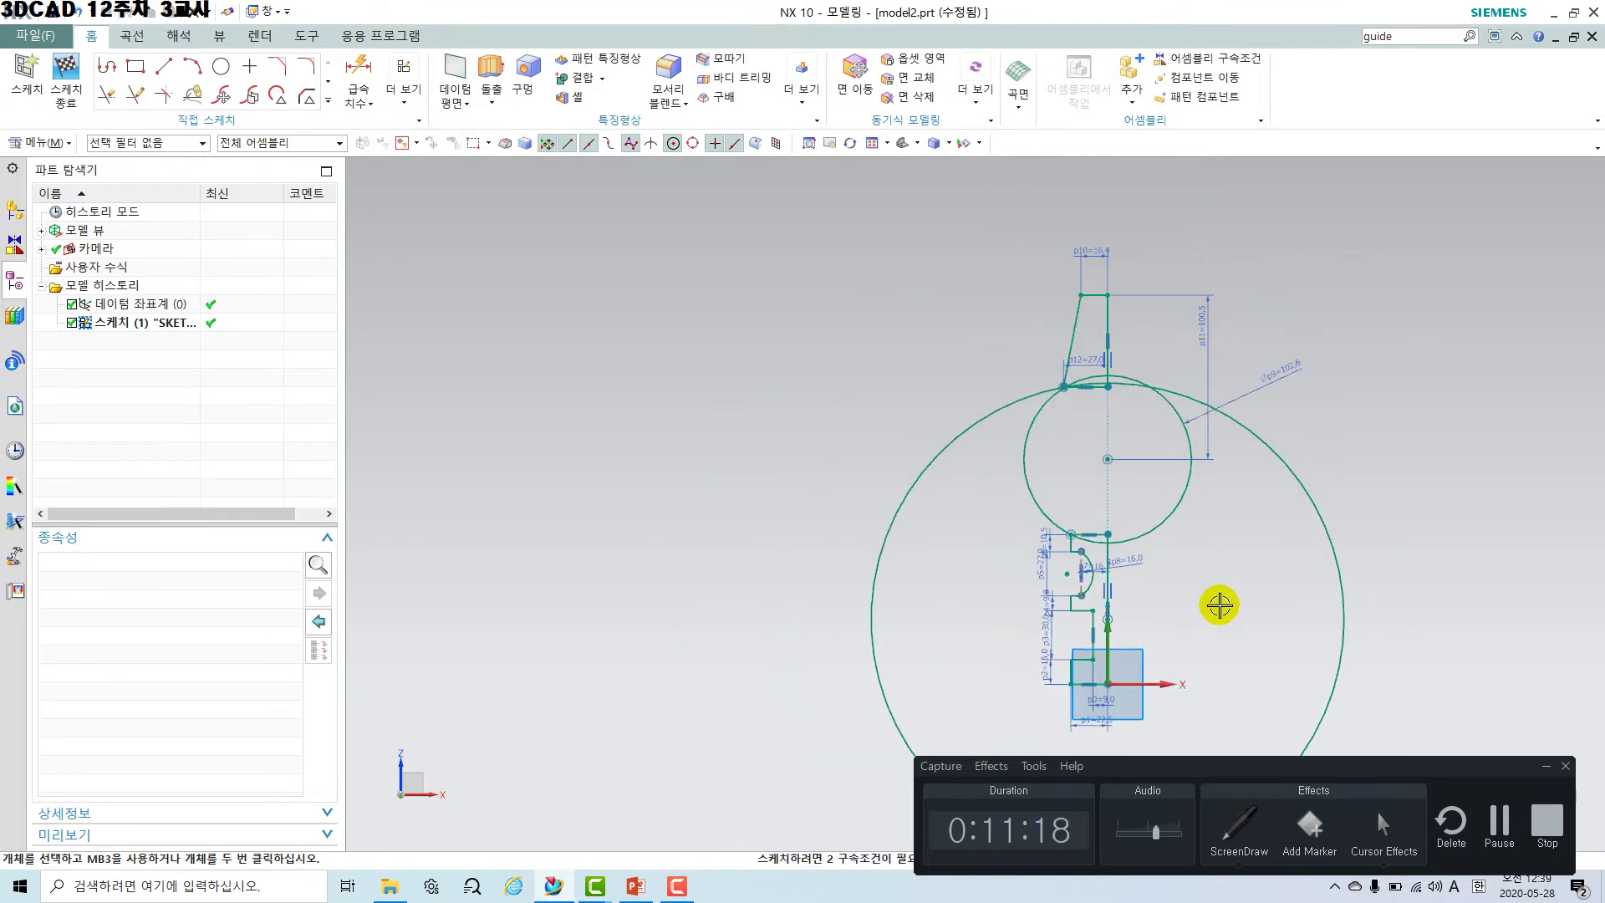
middle_click_drag(1220, 604, 1132, 584, "shift")
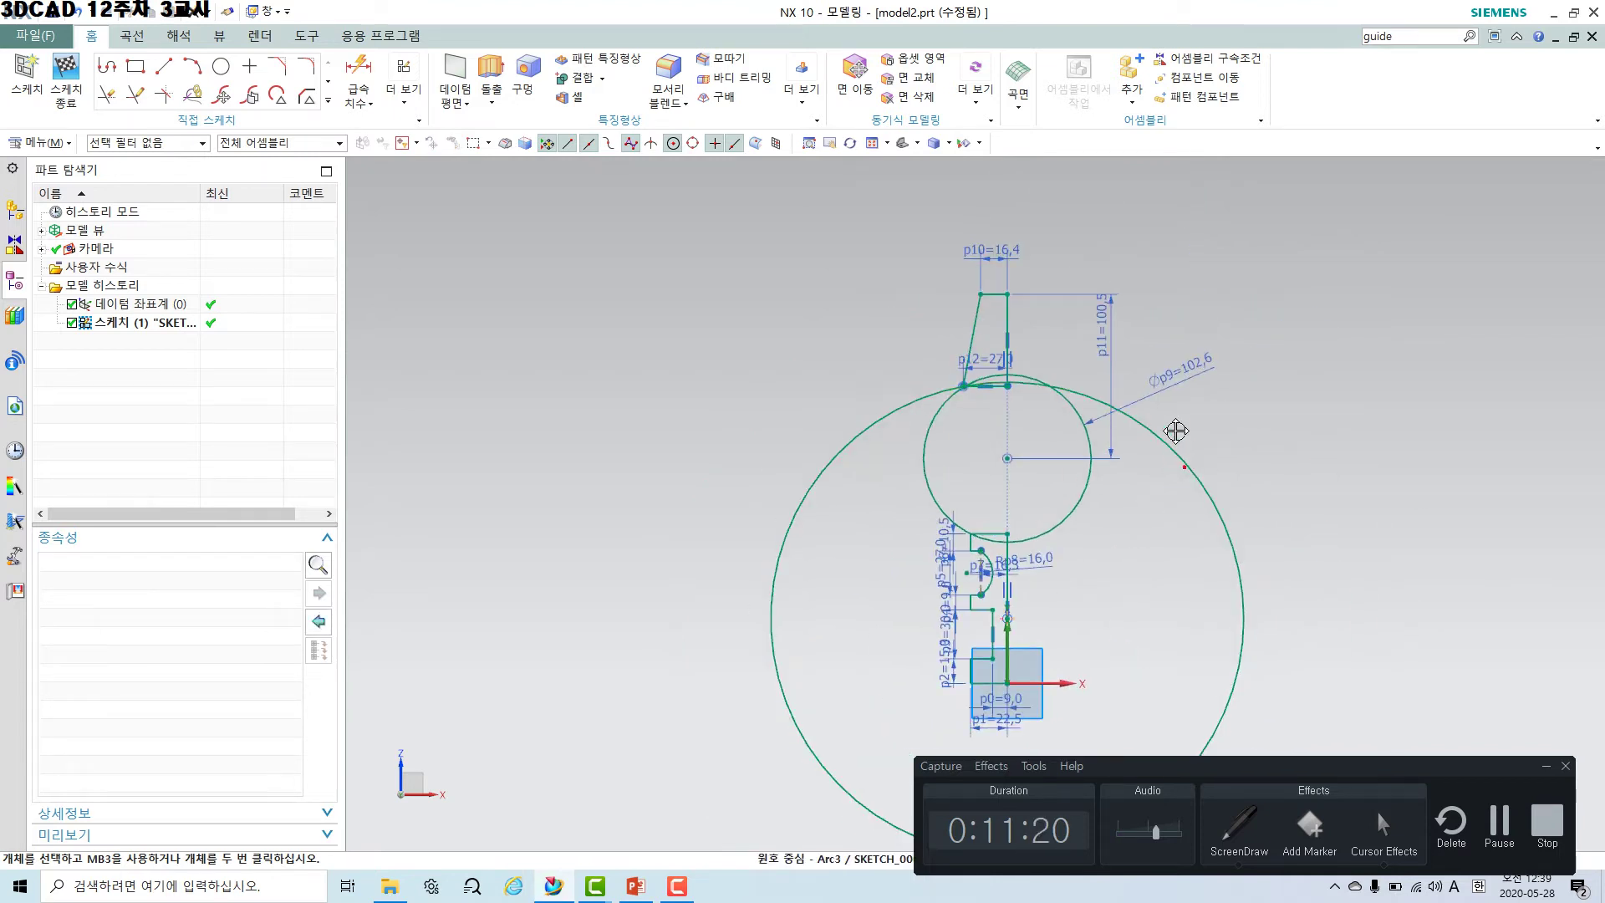
scroll(1041, 485, "up", 3)
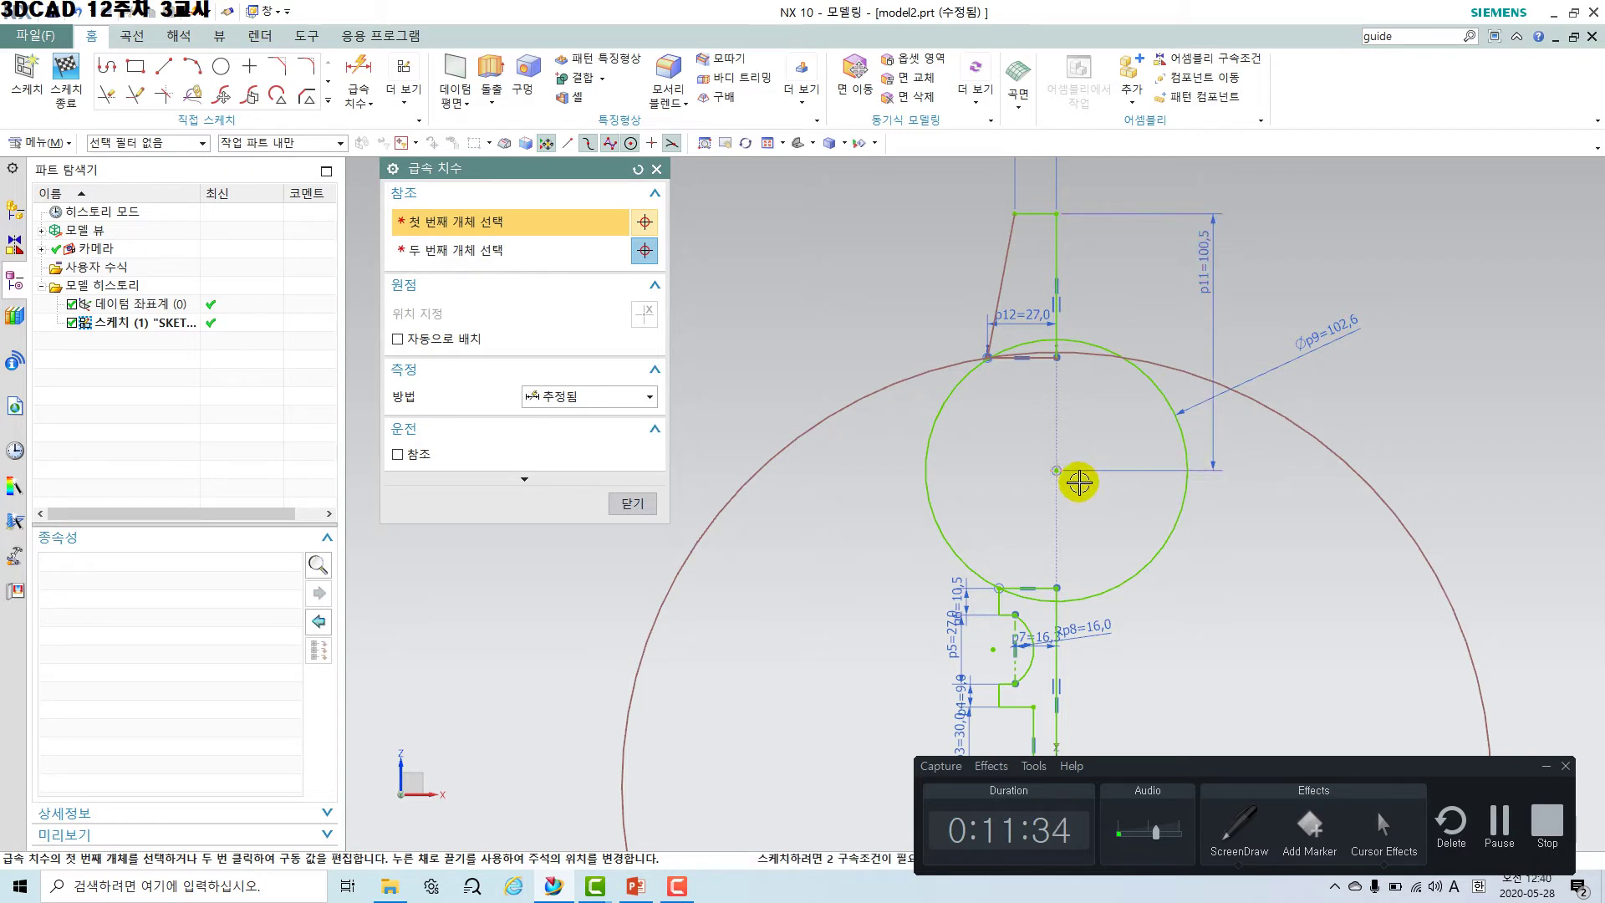
left_click(1055, 471)
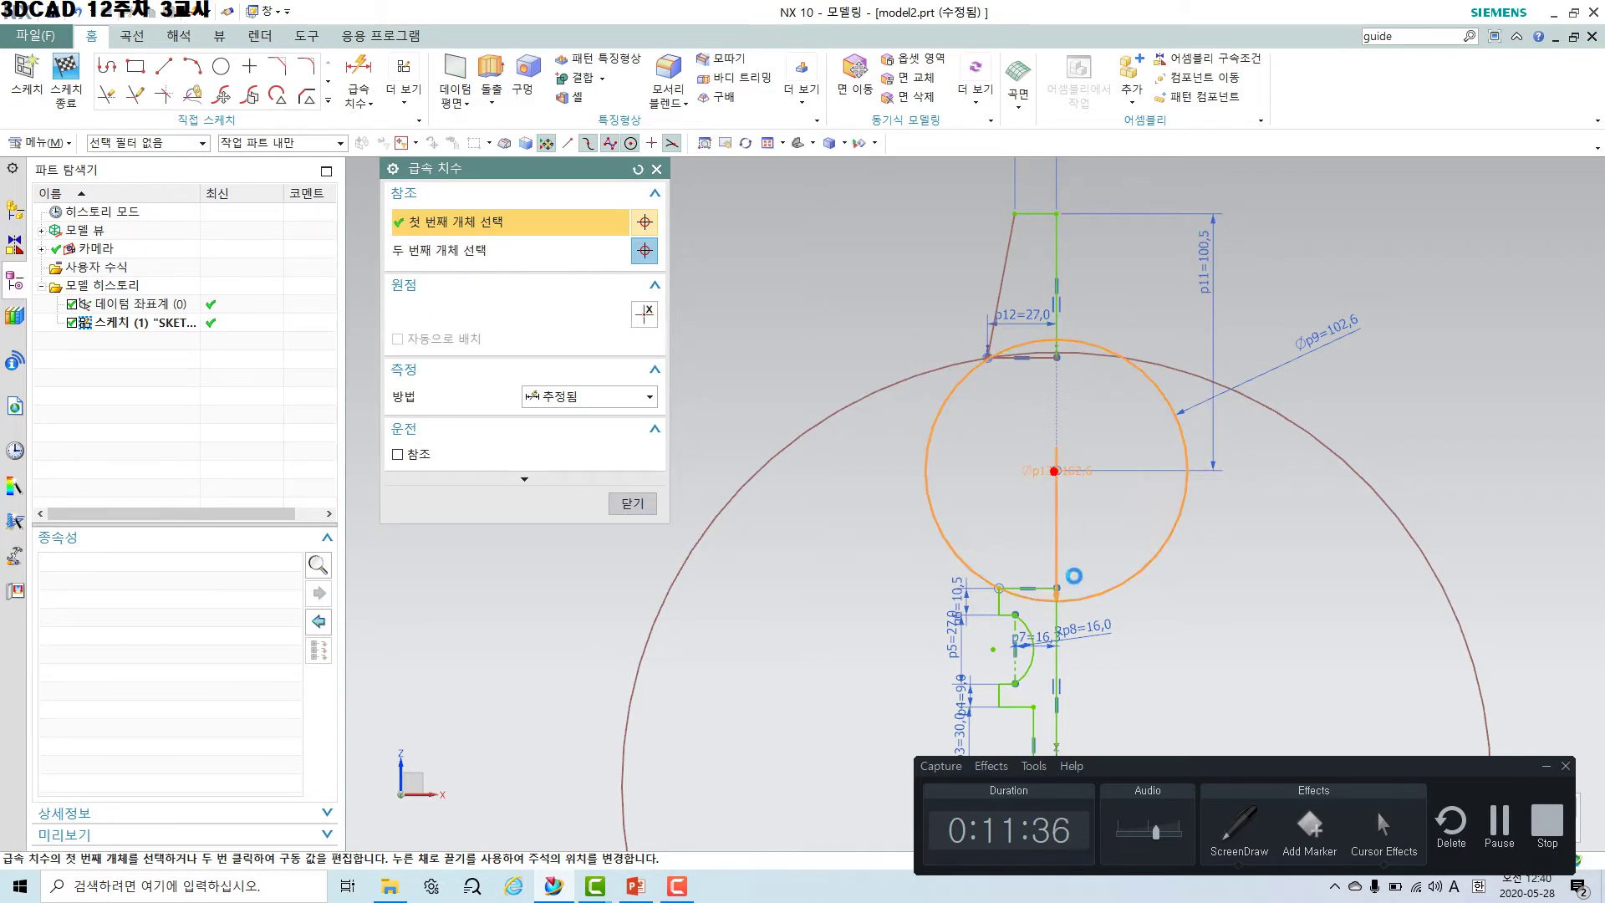
middle_click_drag(1104, 579, 1103, 343, "shift")
middle_click_drag(1207, 556, 1193, 376, "shift")
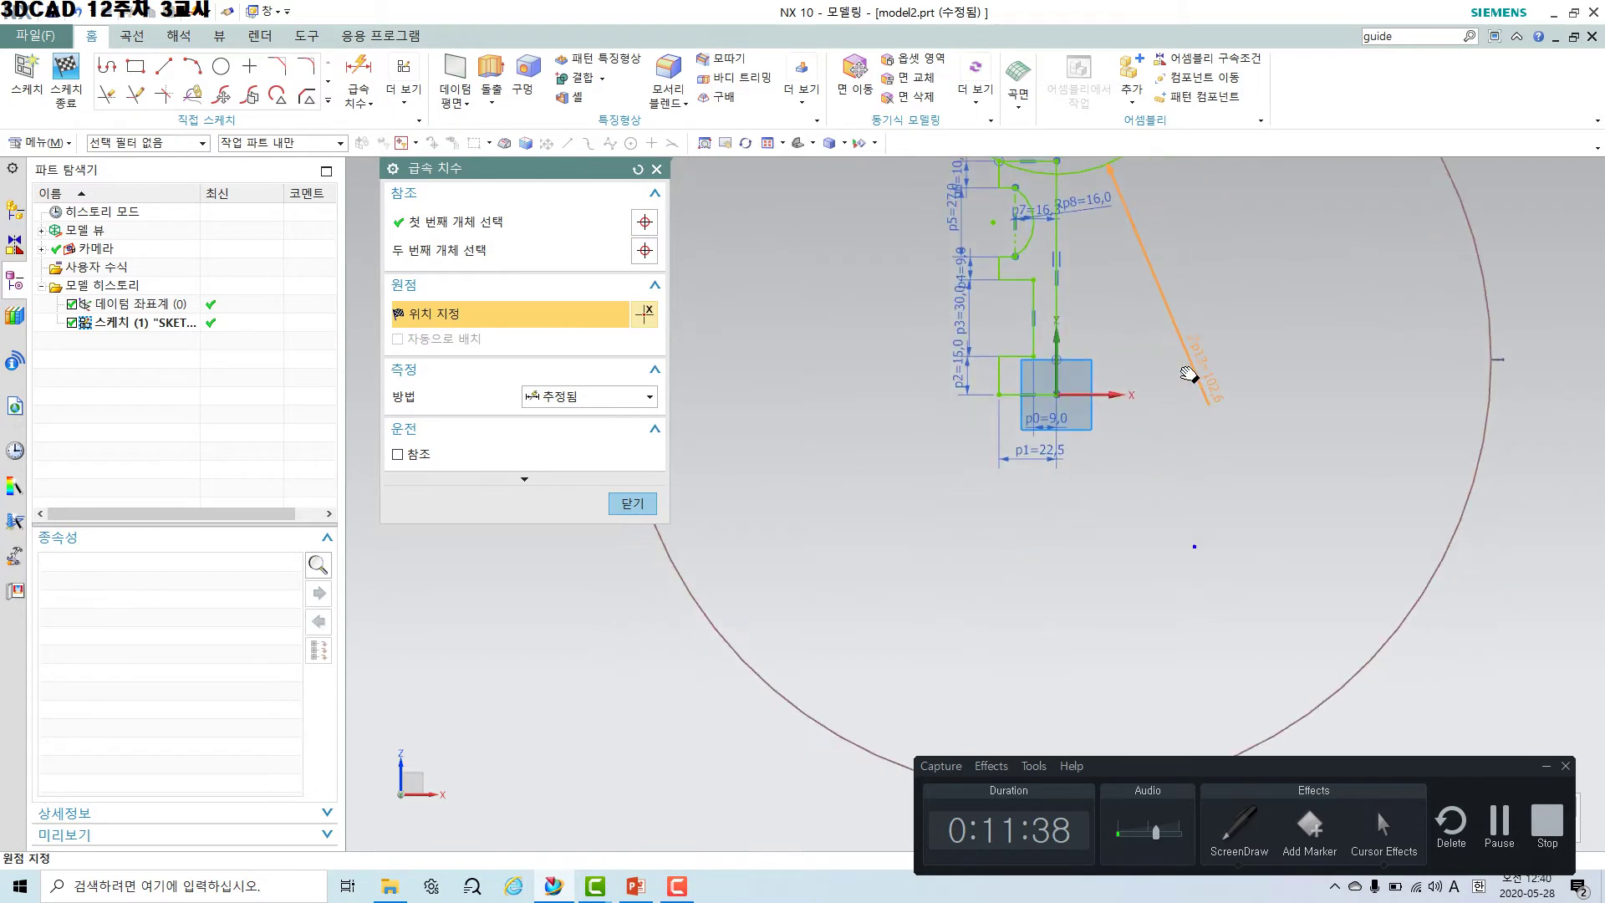
middle_click_drag(1100, 482, 1100, 674, "shift")
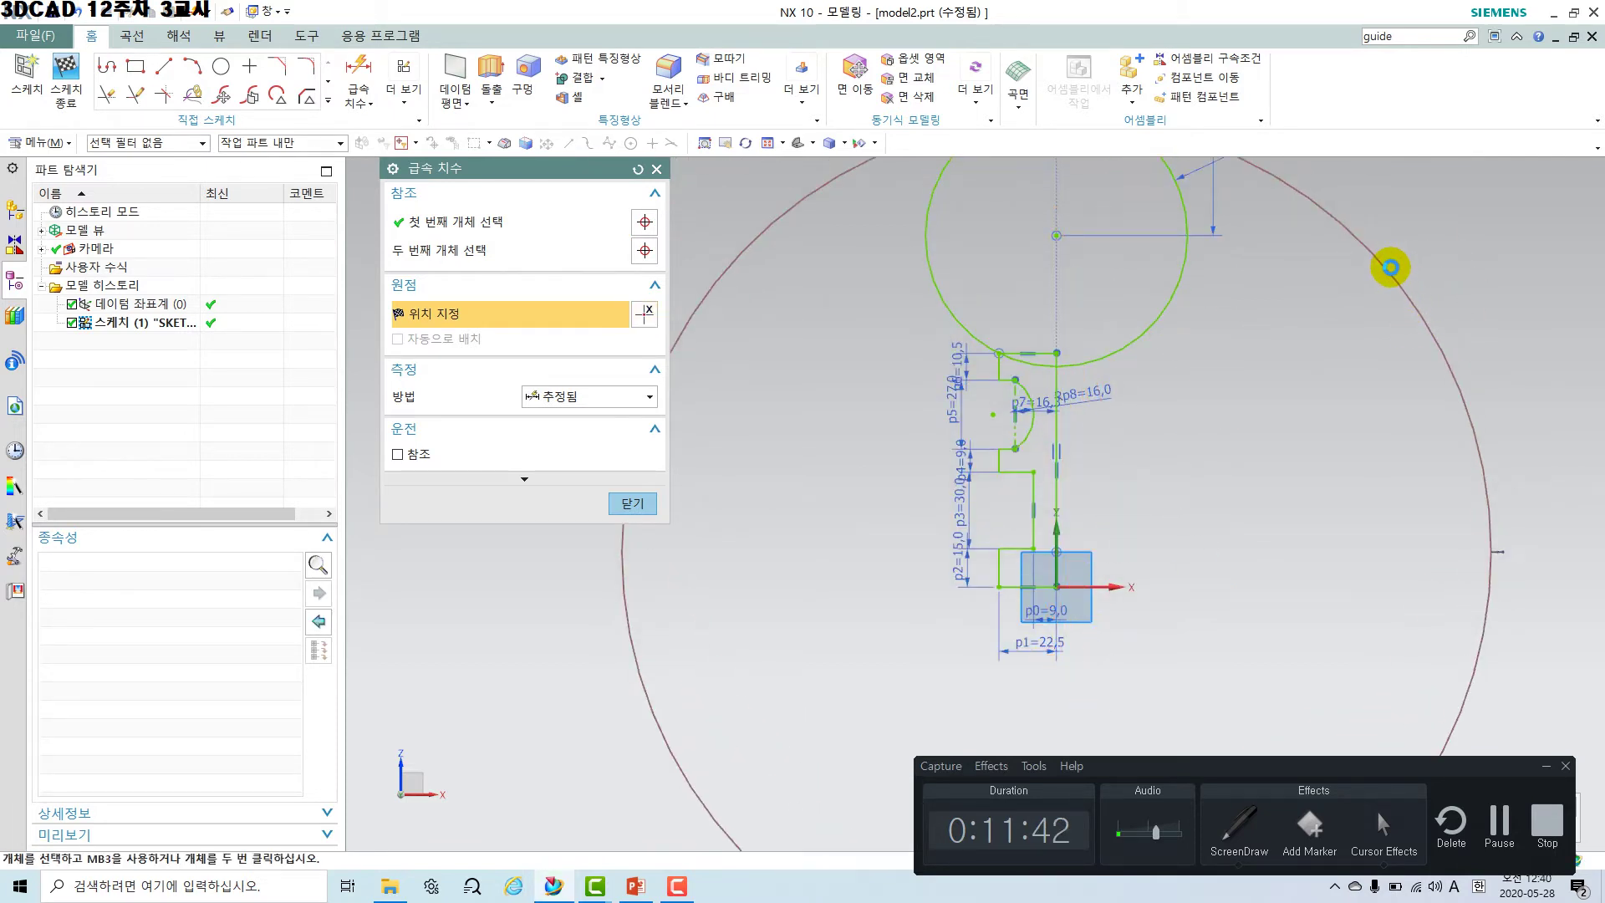
key("Escape")
Add a vertical rapid dimension of 37 mm between the centres of the two large circles.
mouse_move(1354, 262)
left_mouse_down()
mouse_move(1358, 247)
mouse_move(1375, 265)
mouse_move(1362, 293)
left_mouse_up()
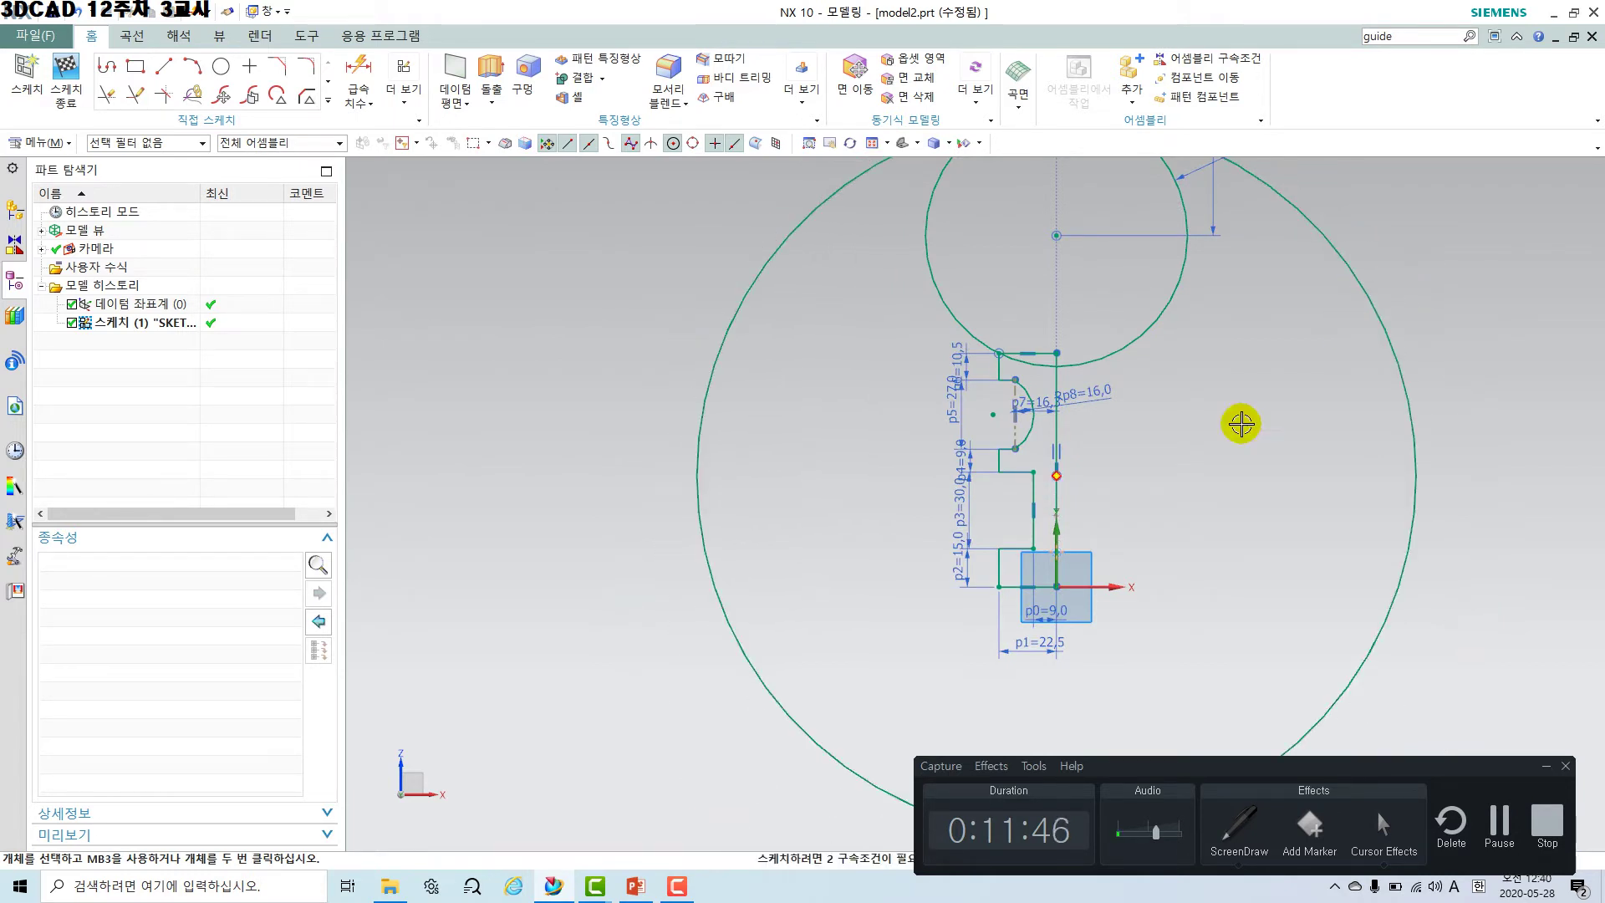
left_click(1050, 520)
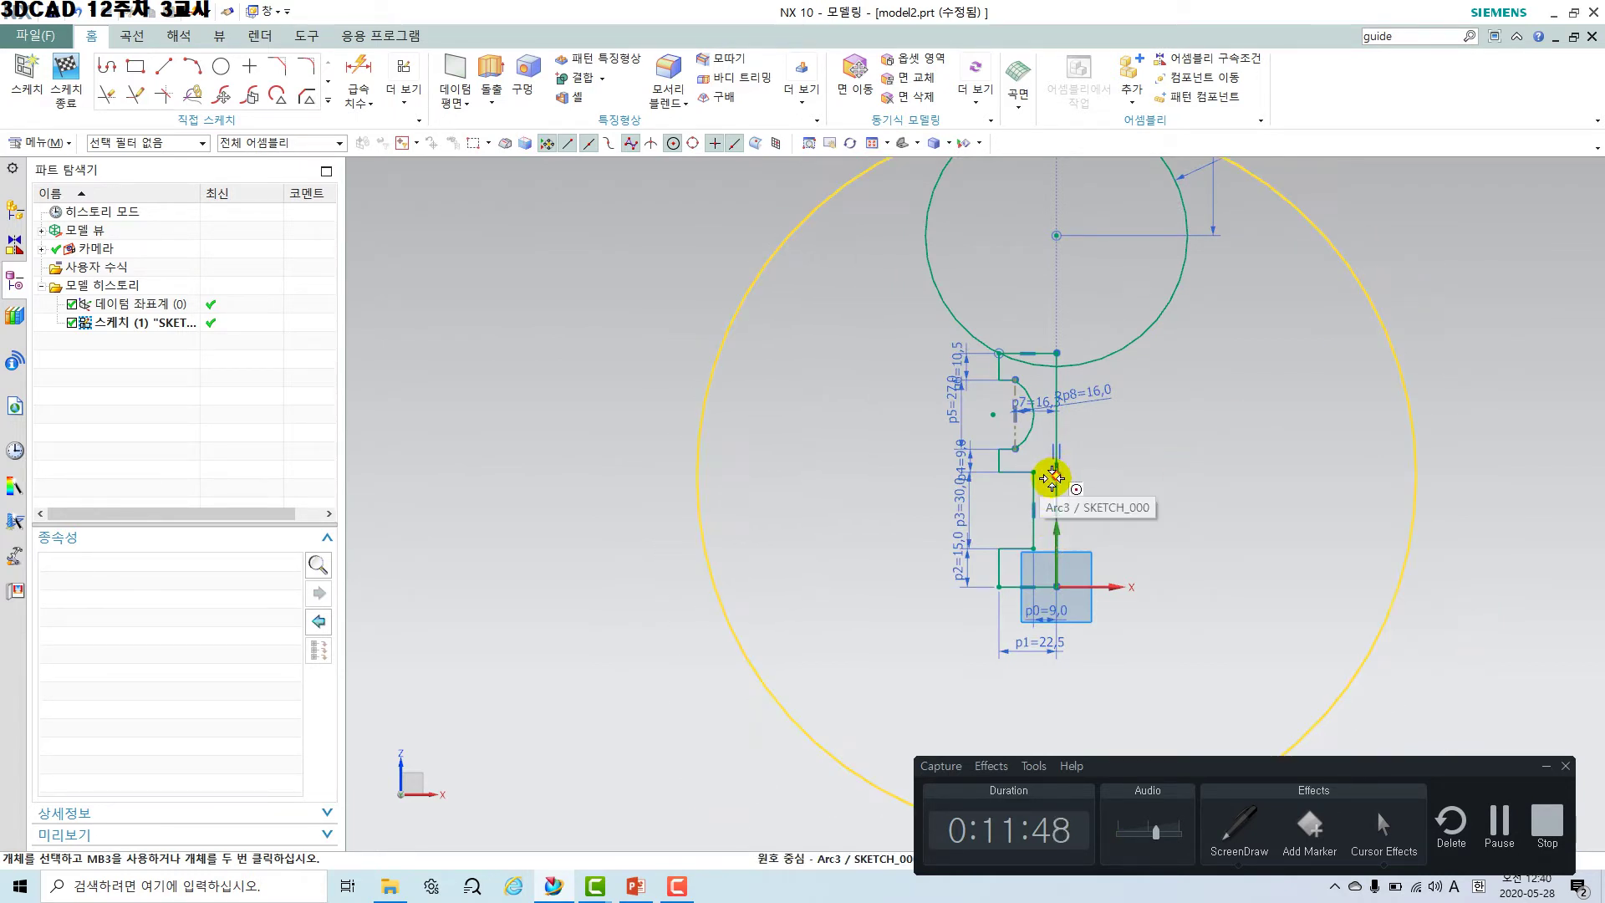
left_click(379, 77)
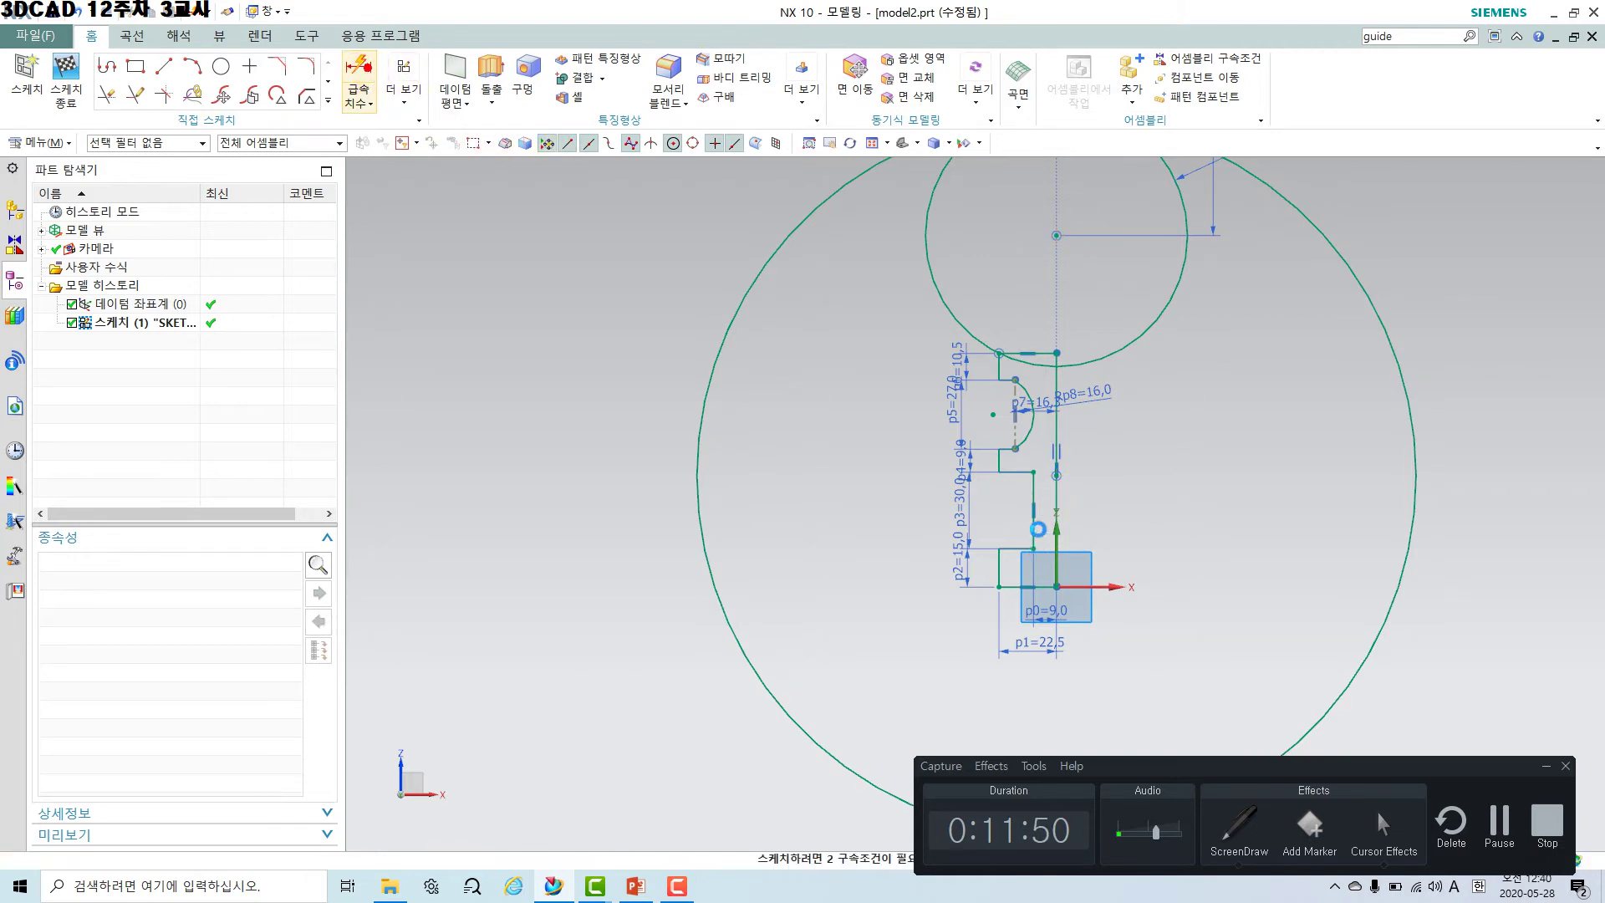
left_click(1057, 474)
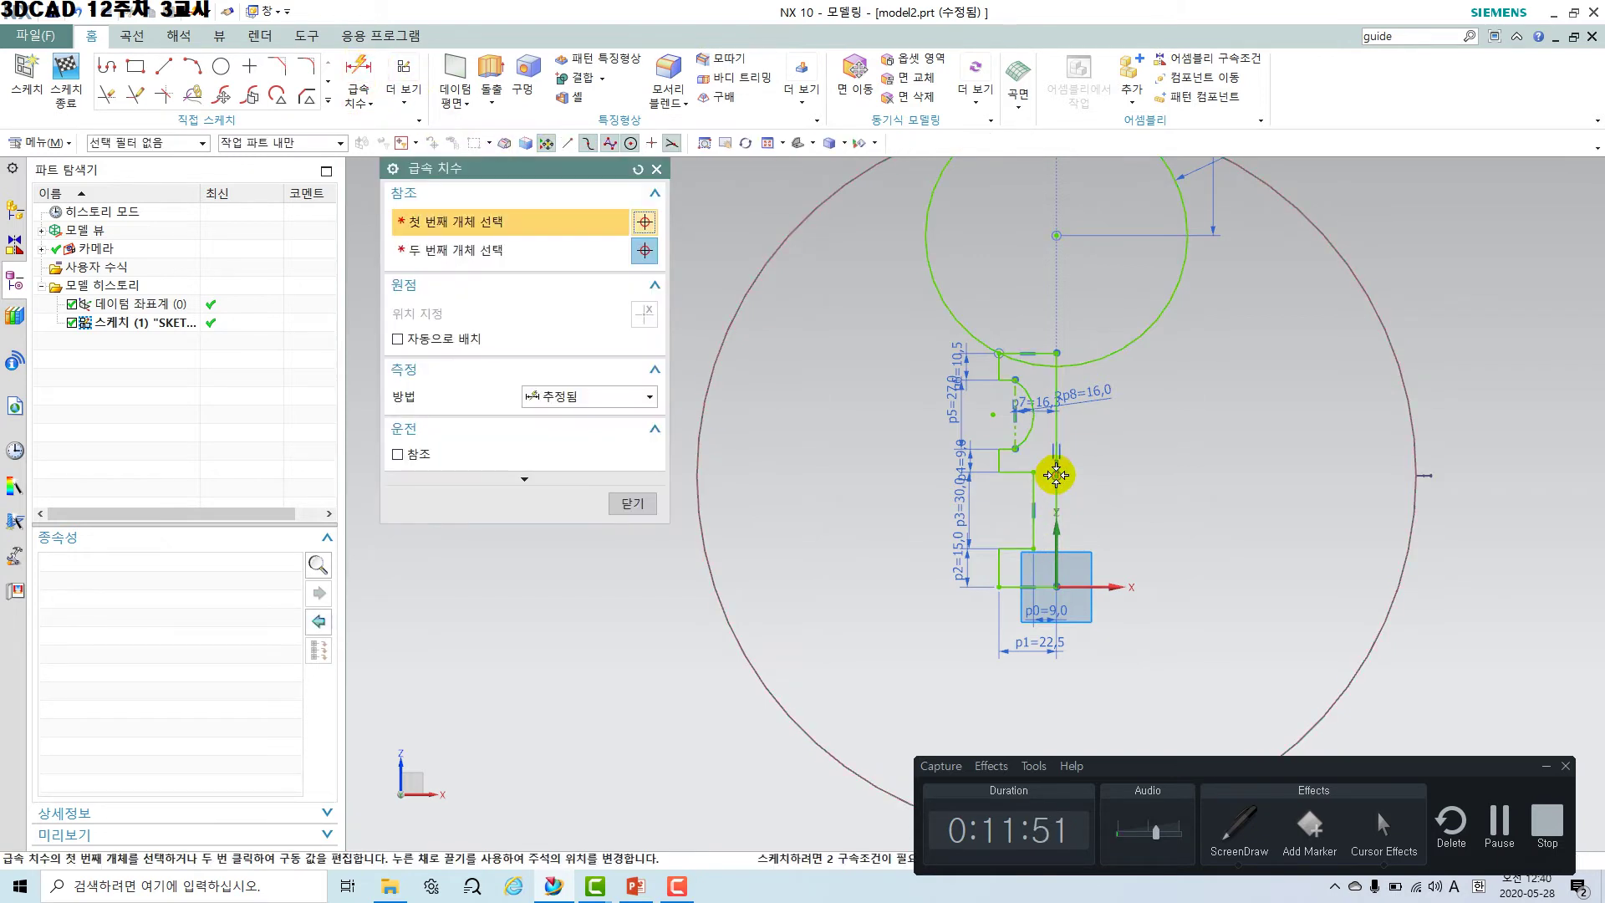
left_click(1042, 240)
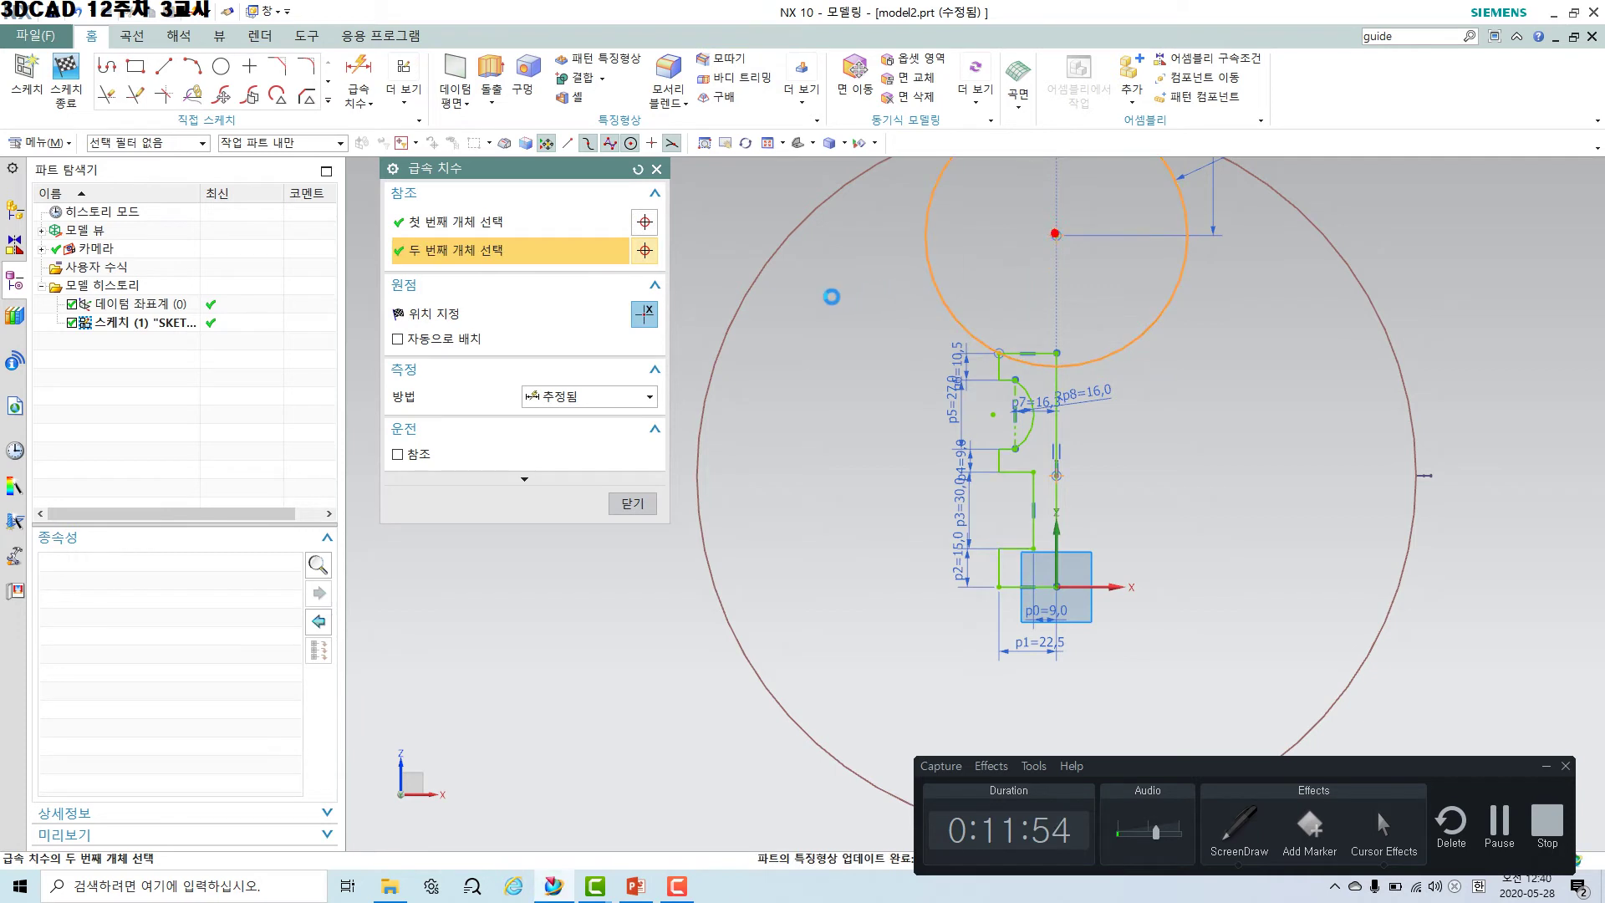
middle_click_drag(856, 425, 991, 424, "shift")
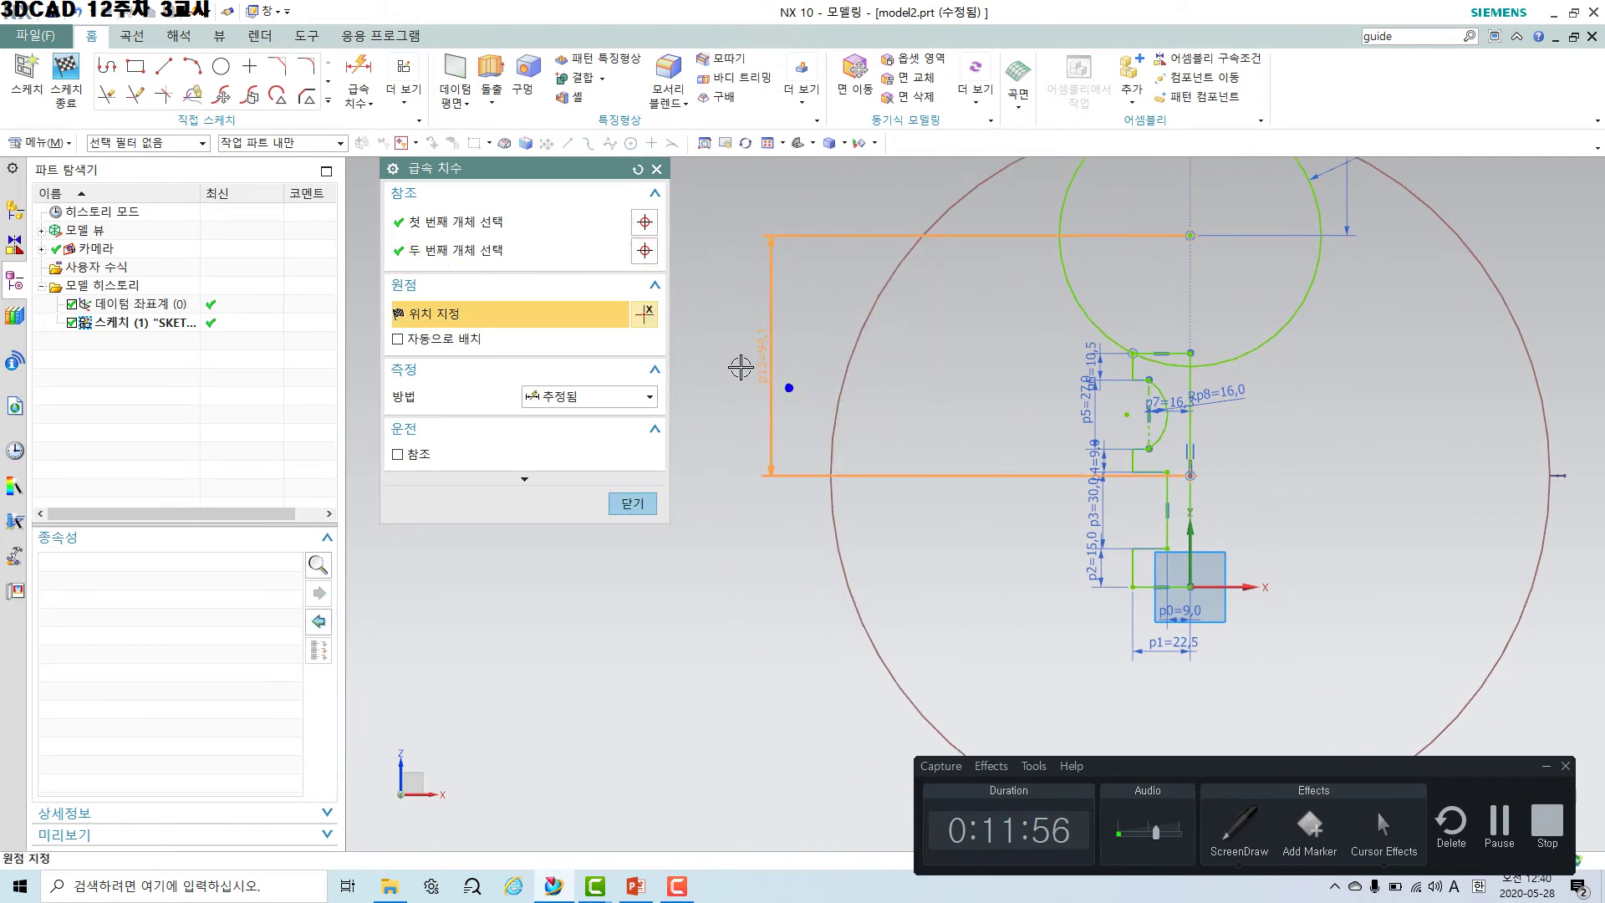
left_click(737, 366)
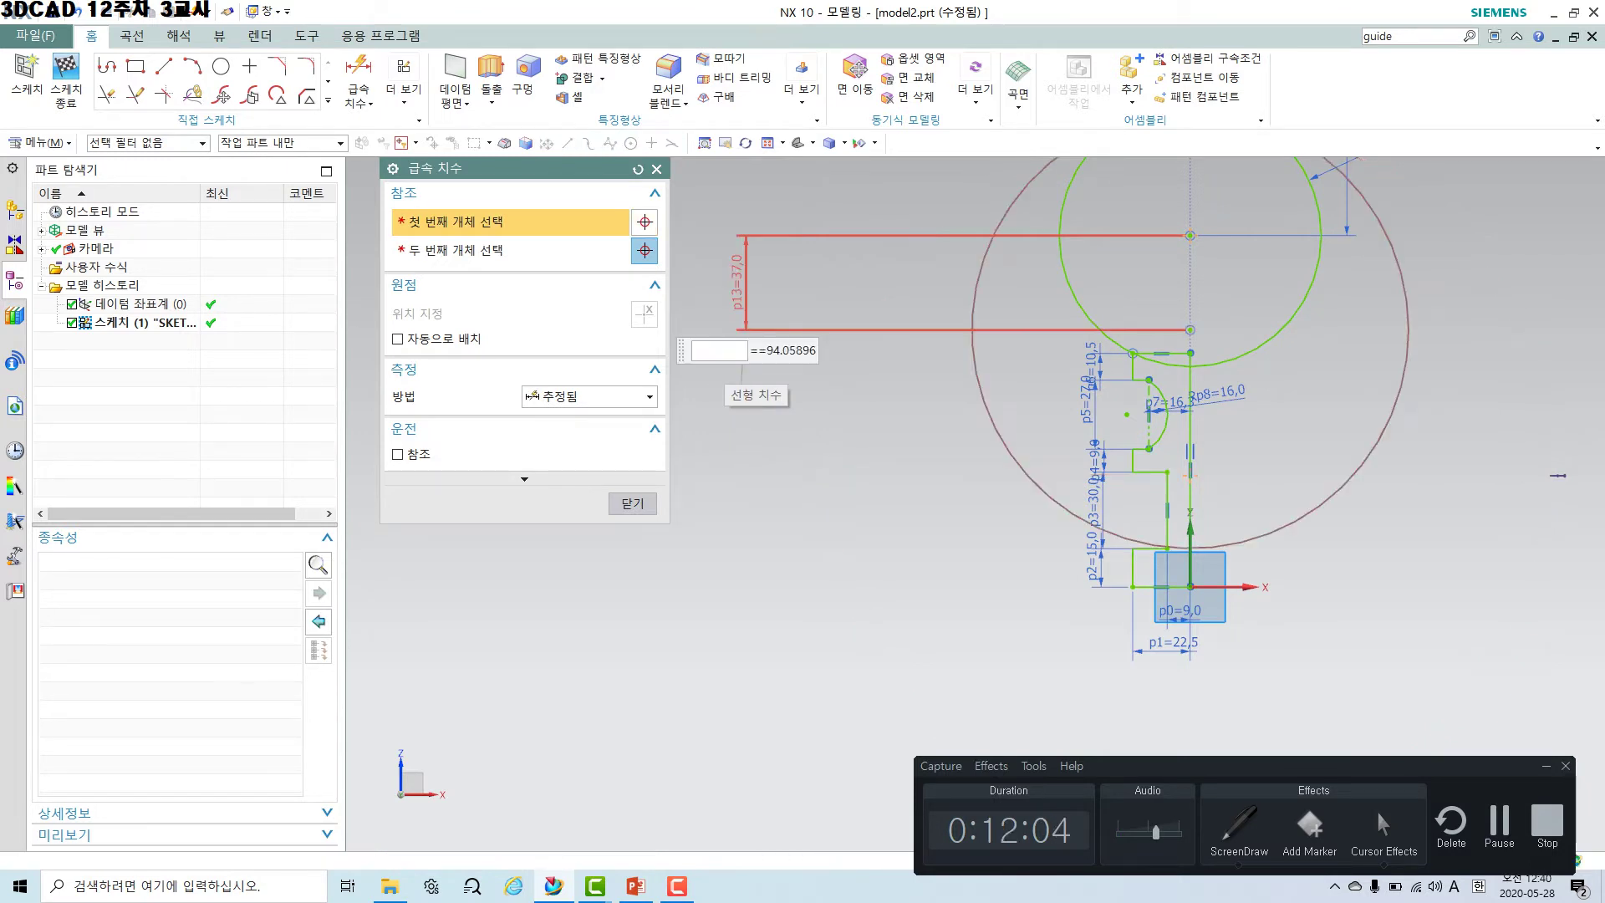
key("Return")
Try to add a vertical rapid dimension between the smaller circle's centre and the top edge of the stepped profile.
mouse_move(1317, 321)
middle_mouse_down("shift")
mouse_move(1286, 465)
mouse_move(1212, 500)
middle_mouse_up("shift")
left_click(1261, 480)
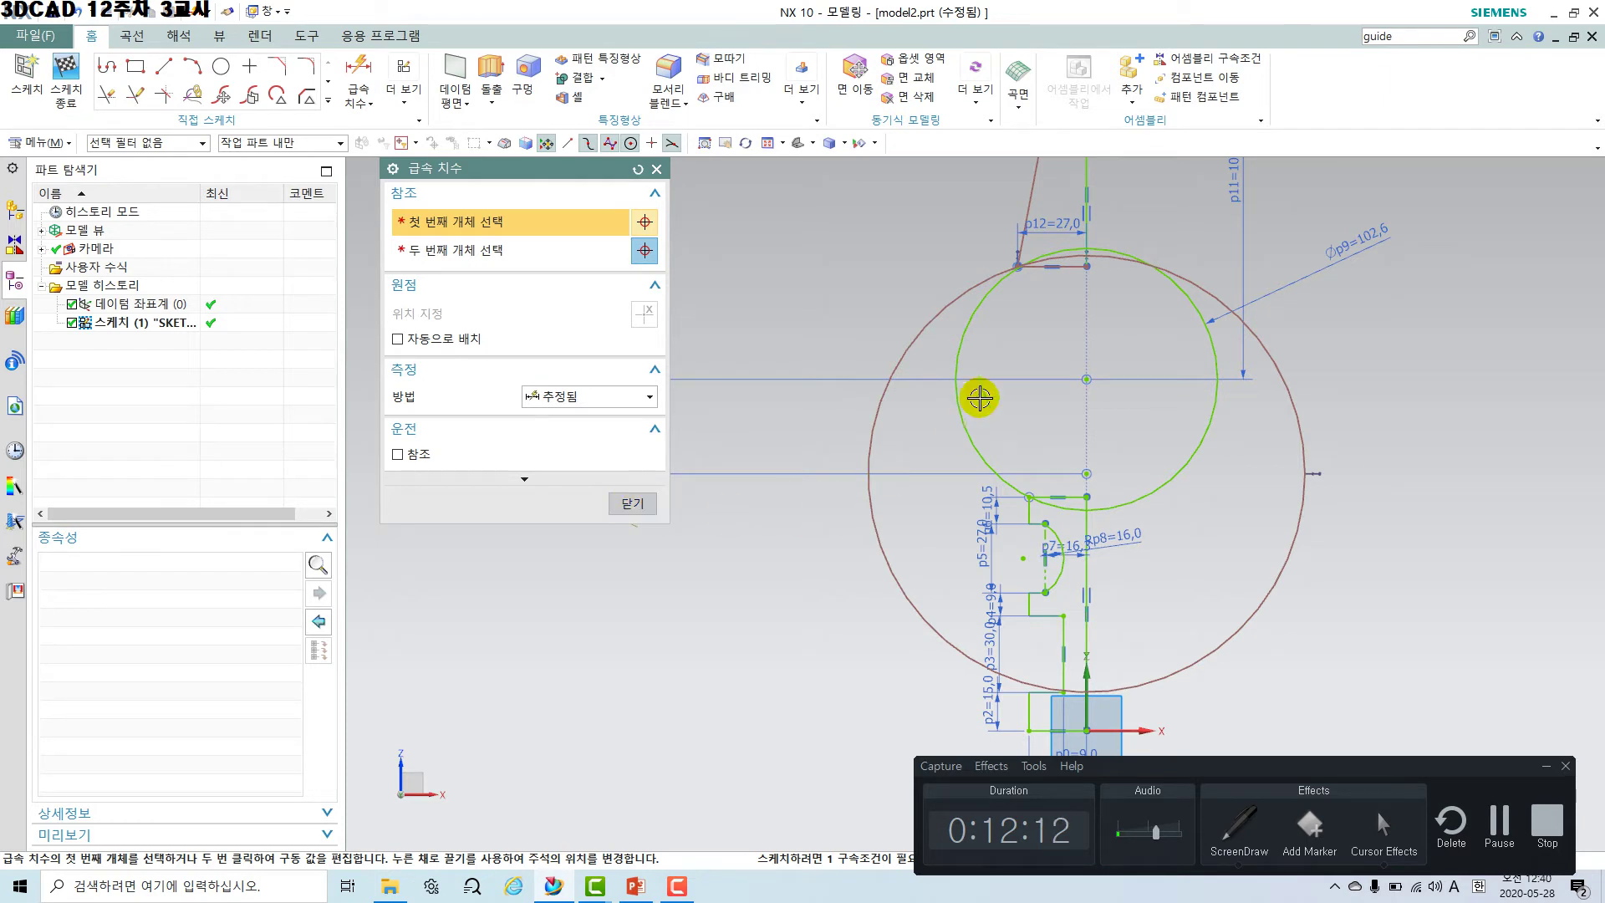
left_click(1086, 378)
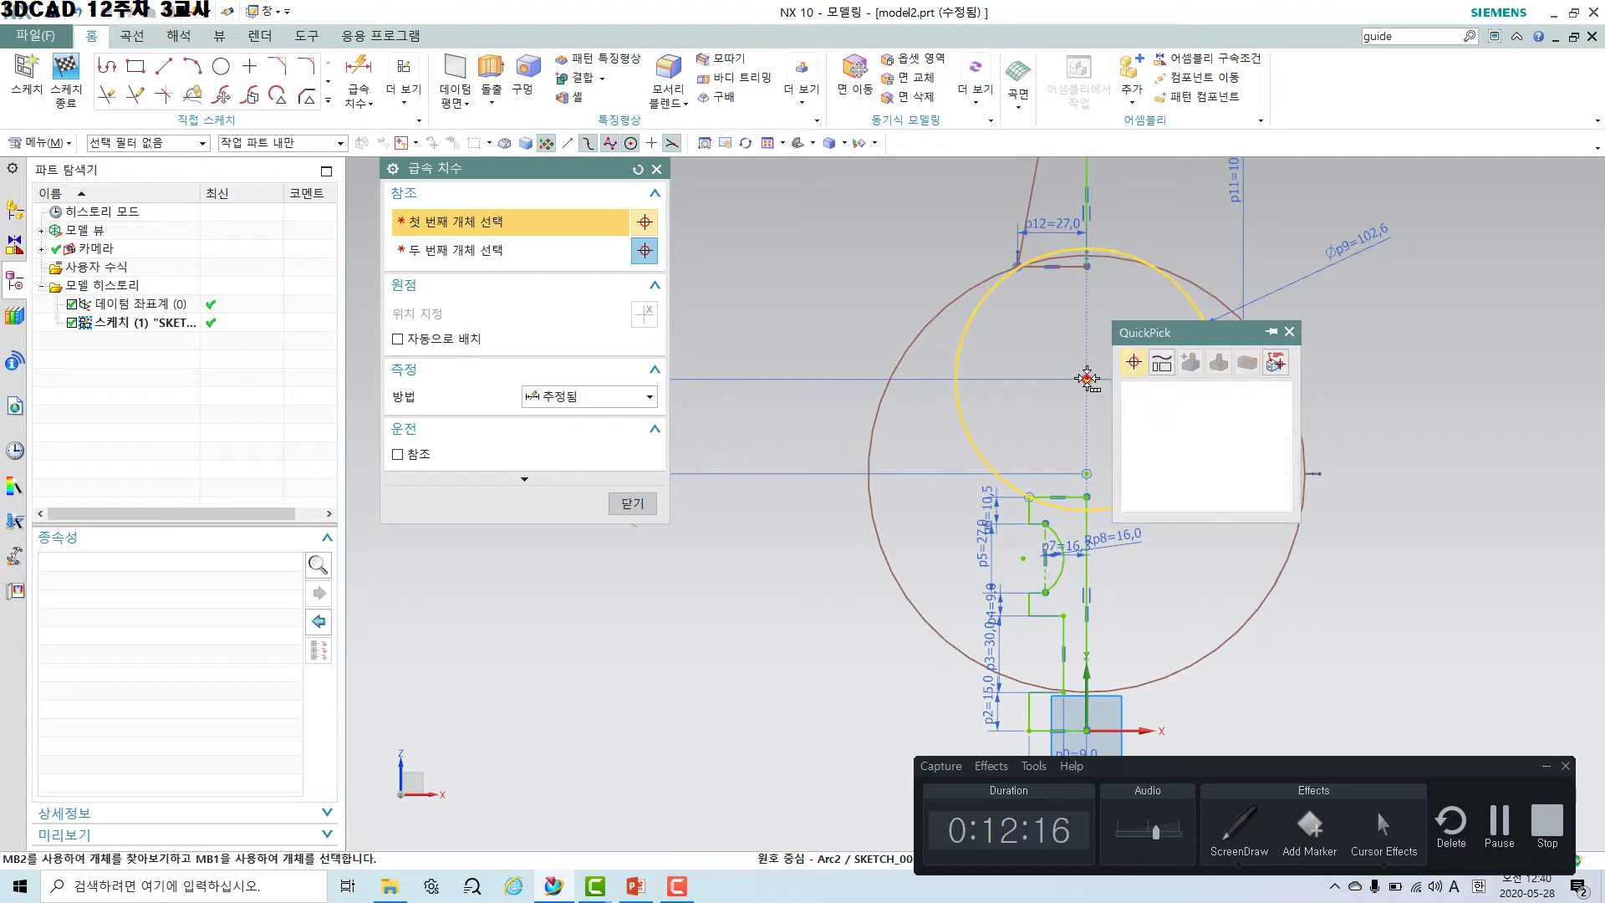
scroll(1026, 530, "up", 4)
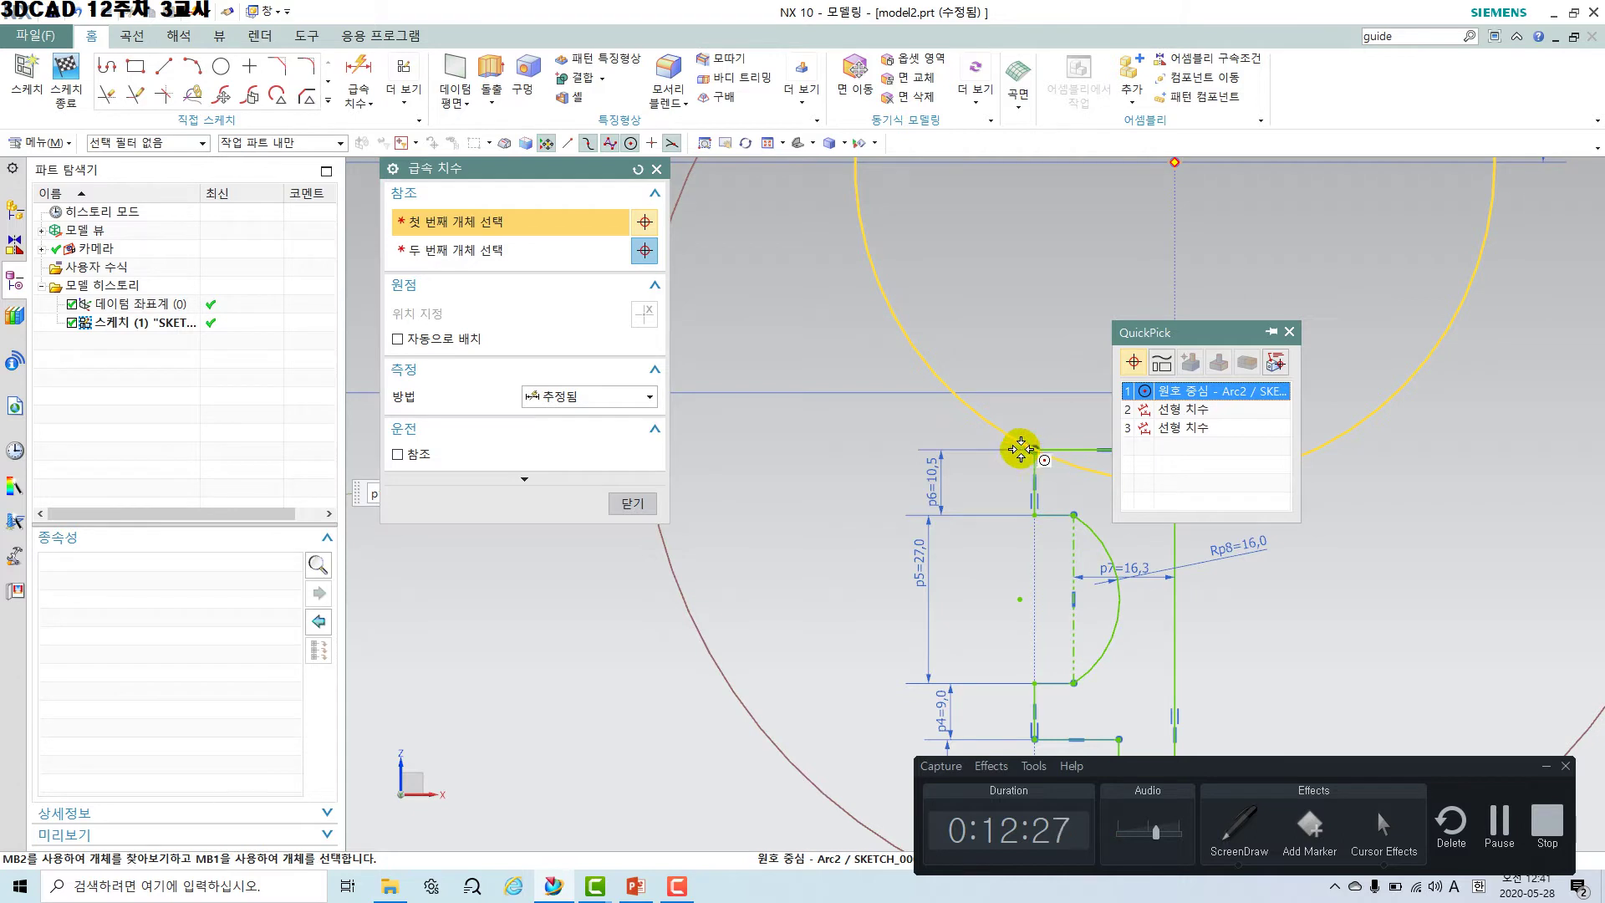
left_click(1174, 391)
left_click(1035, 450)
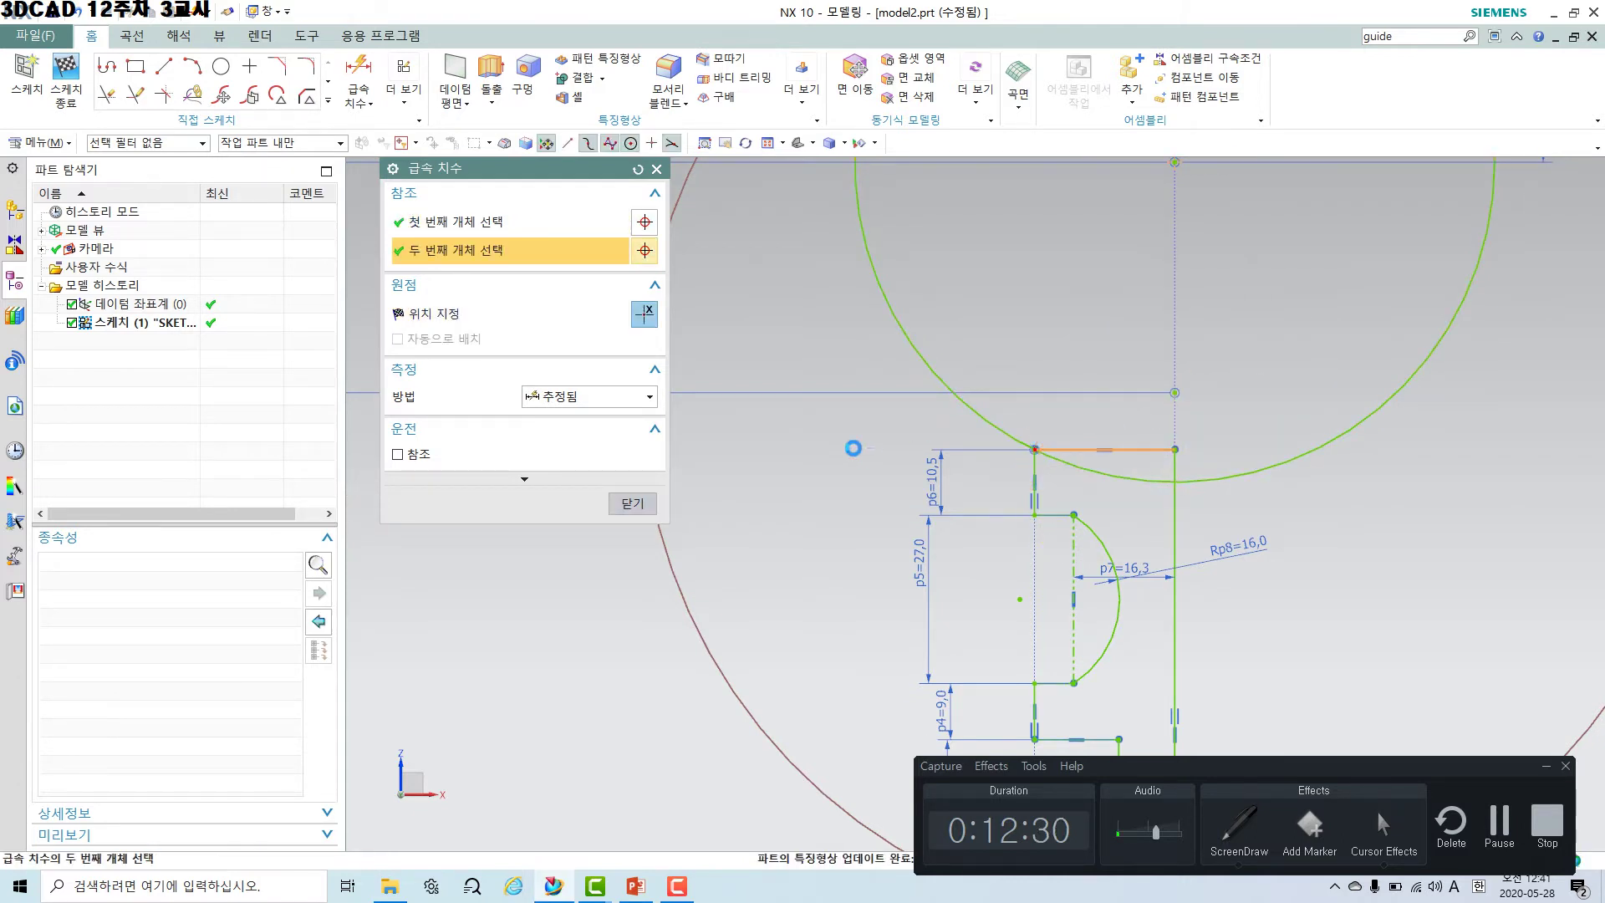
scroll(828, 380, "down", 4)
middle_click_drag(828, 379, 1066, 499, "shift")
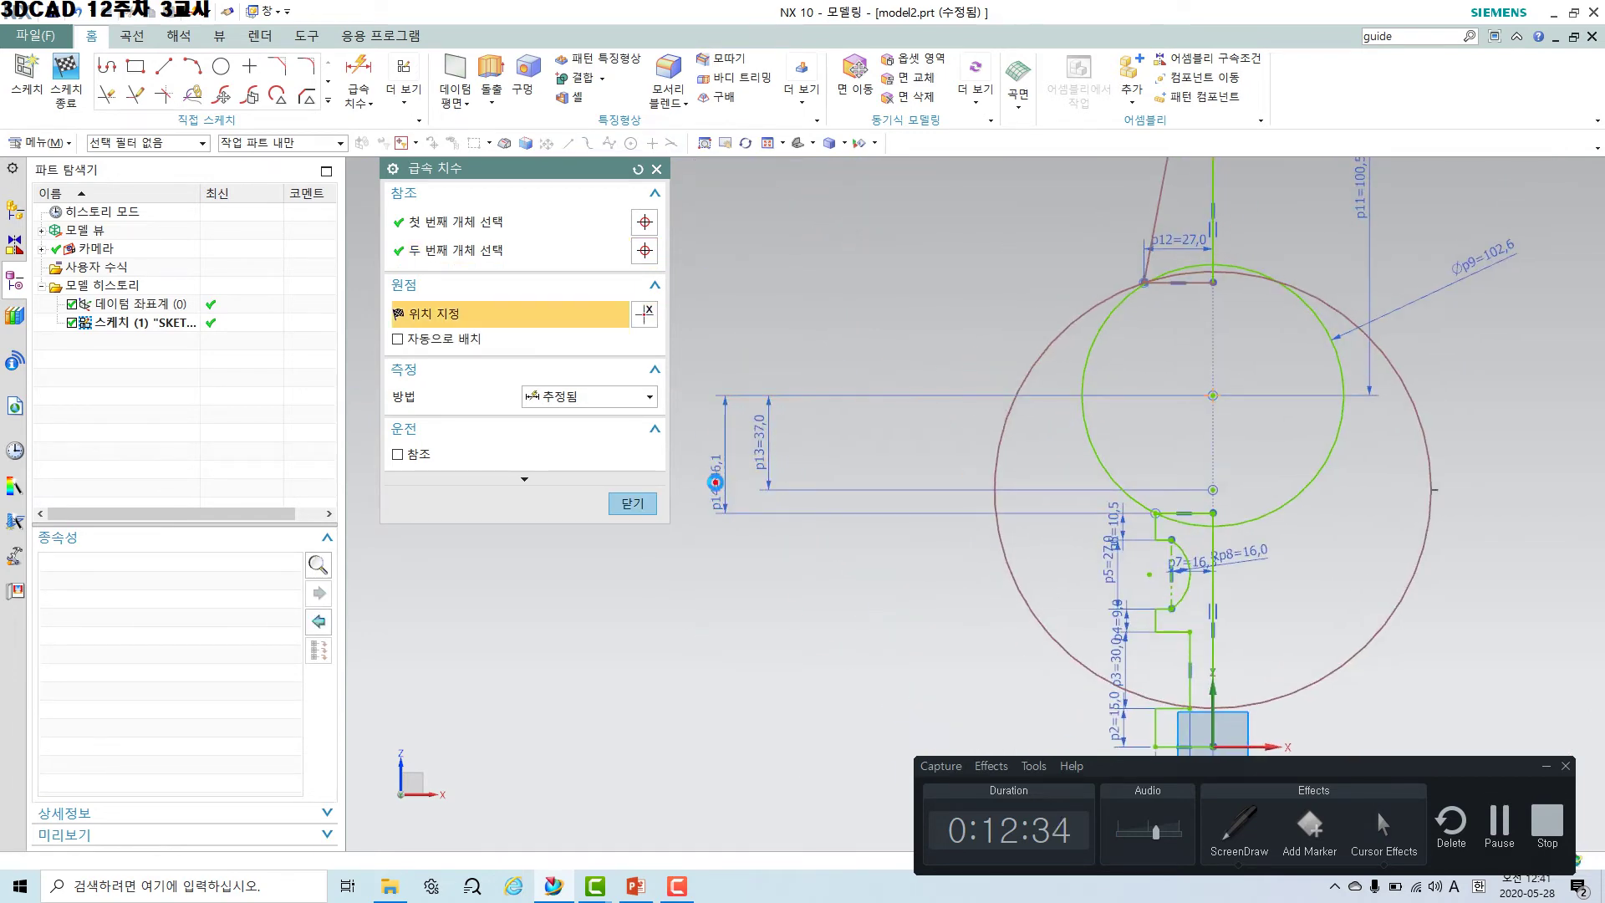
left_click(716, 487)
left_click(802, 489)
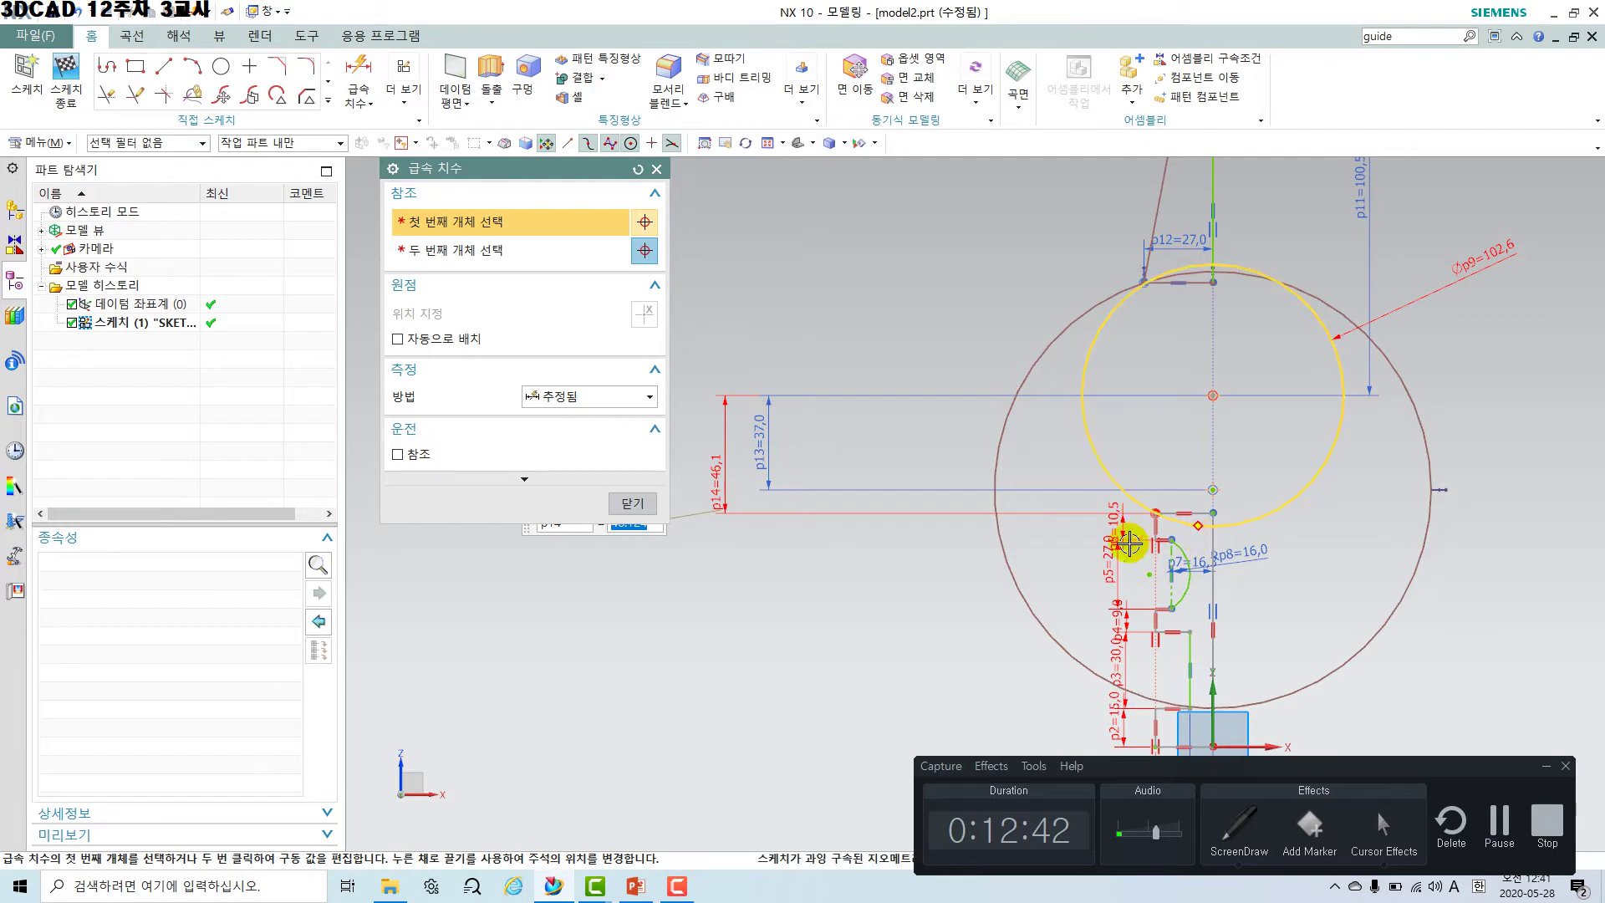
left_click(649, 505)
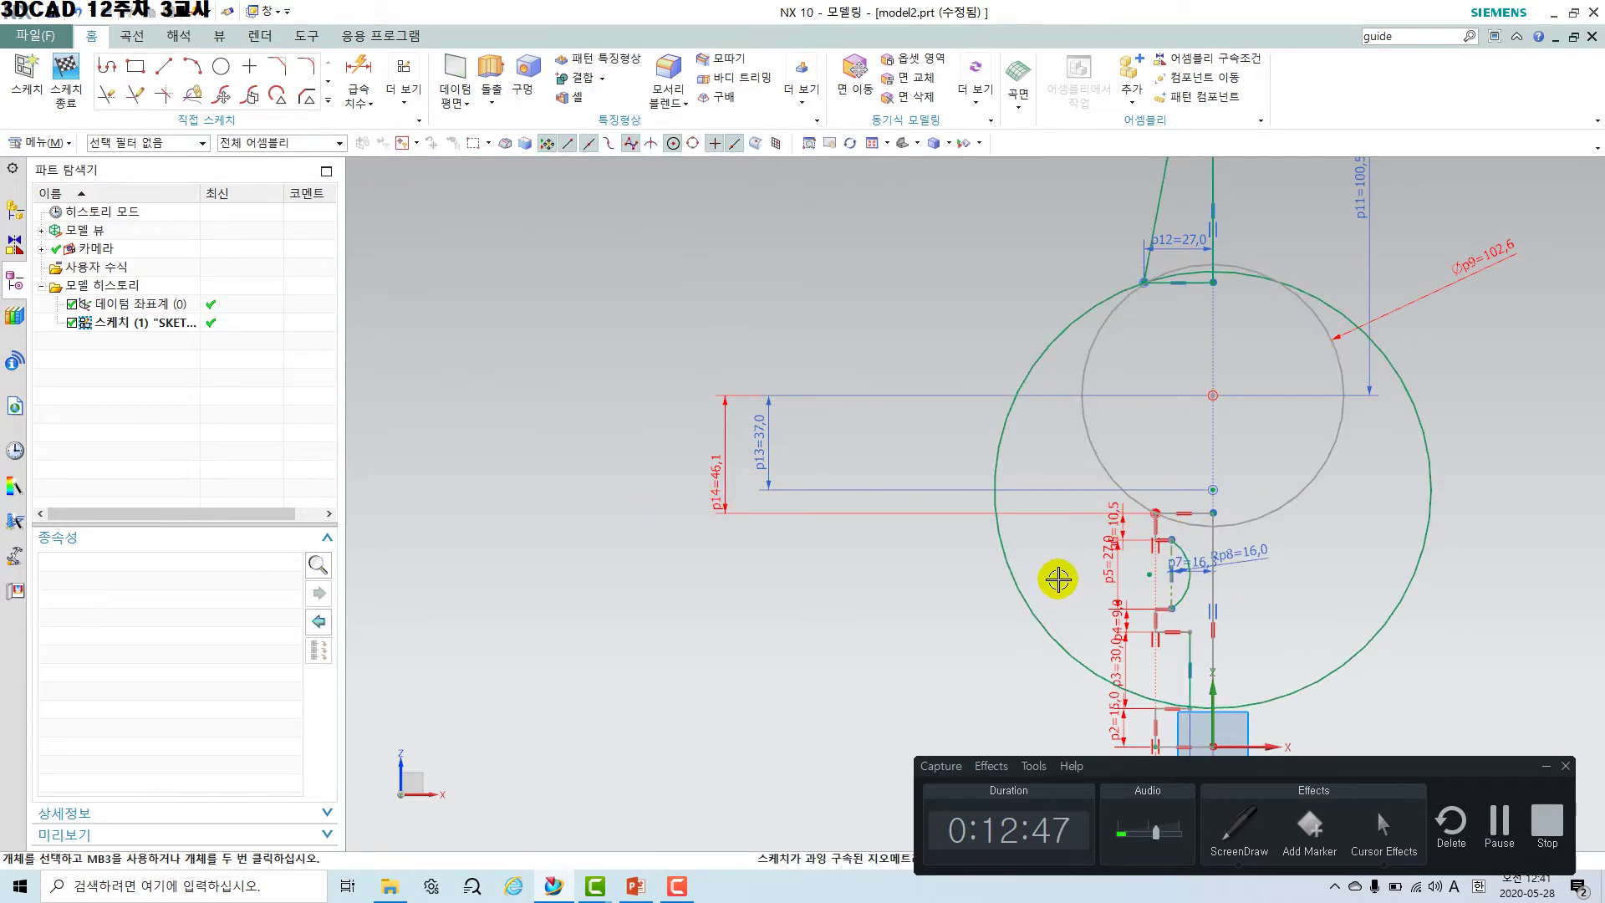
key("ctrl+z")
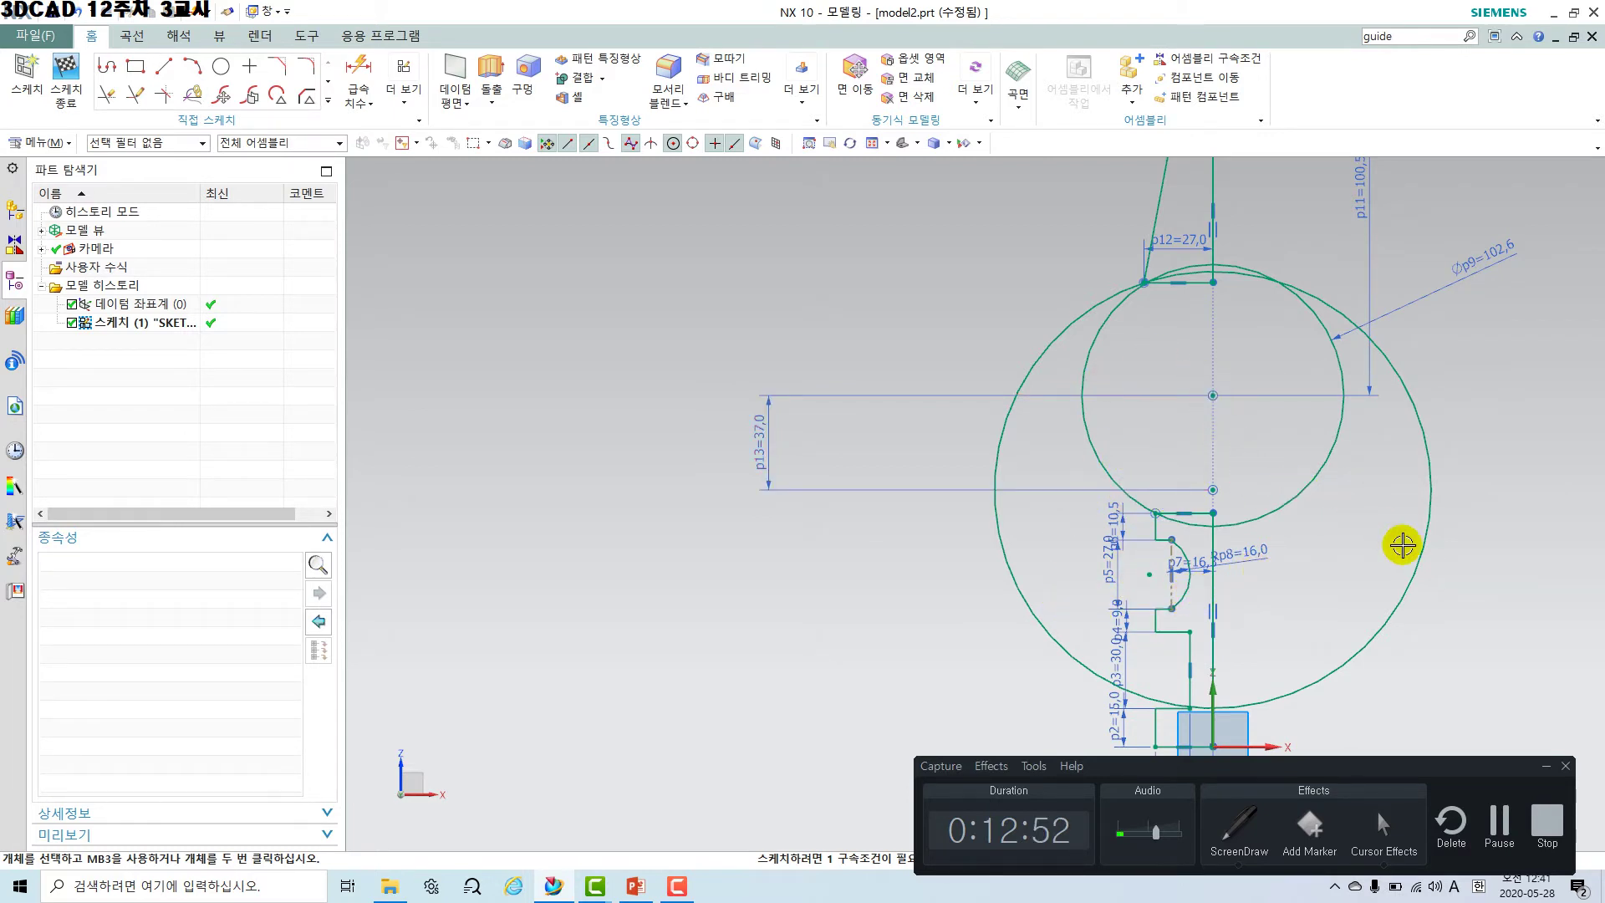
Try to add a rapid diameter dimension to the larger outer circle.
middle_click_drag(1355, 575, 1310, 563, "shift")
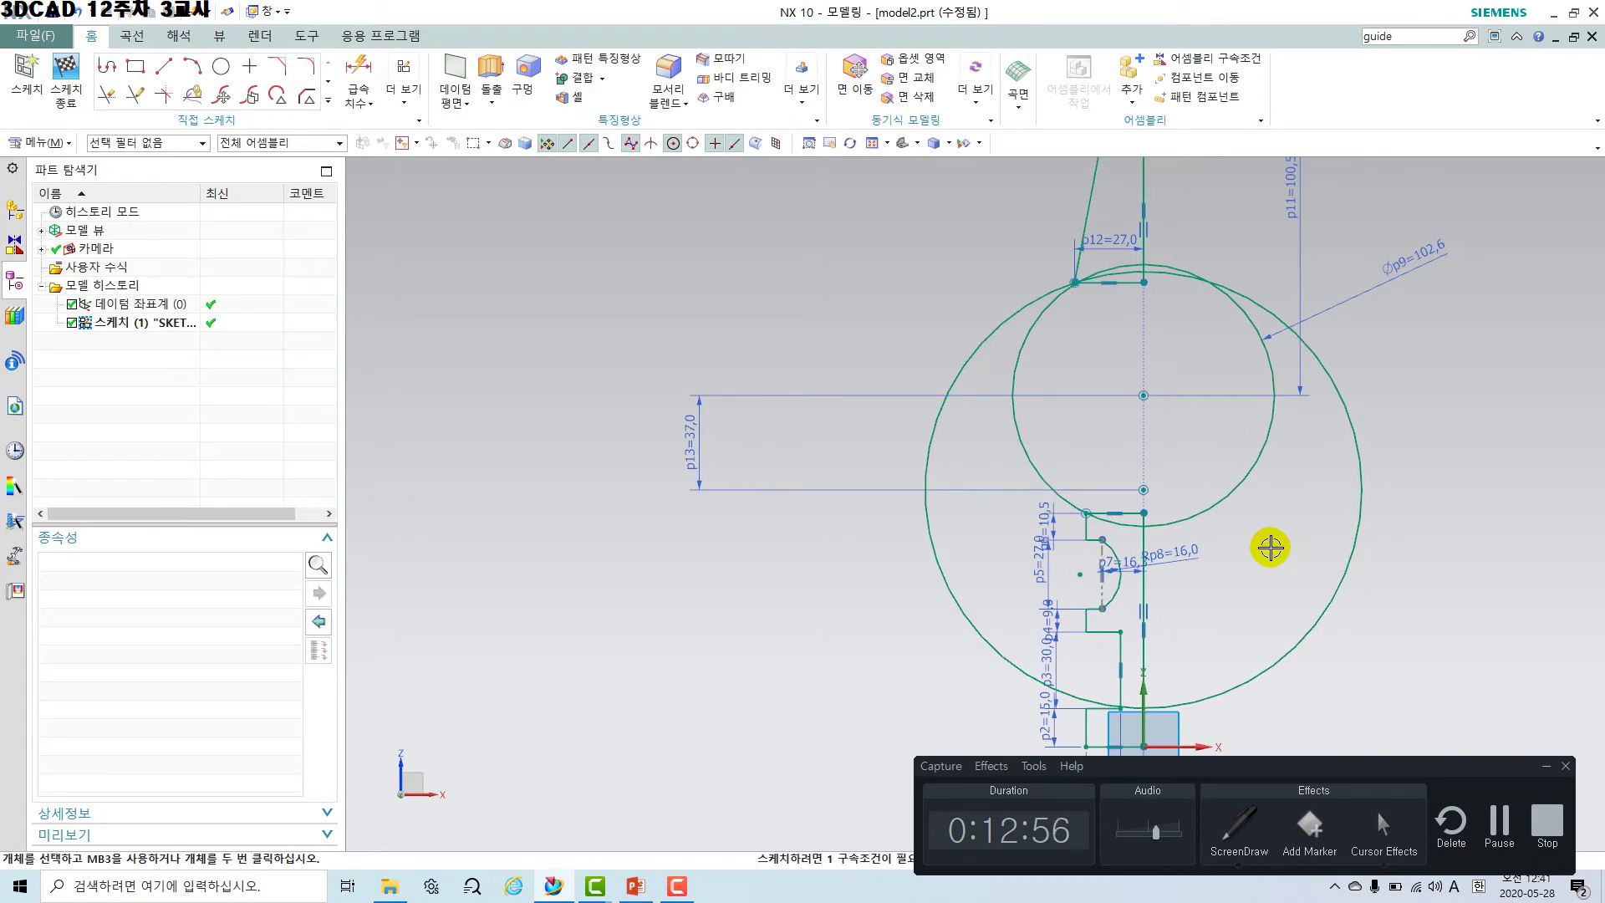
middle_click_drag(1310, 568, 1252, 581, "shift")
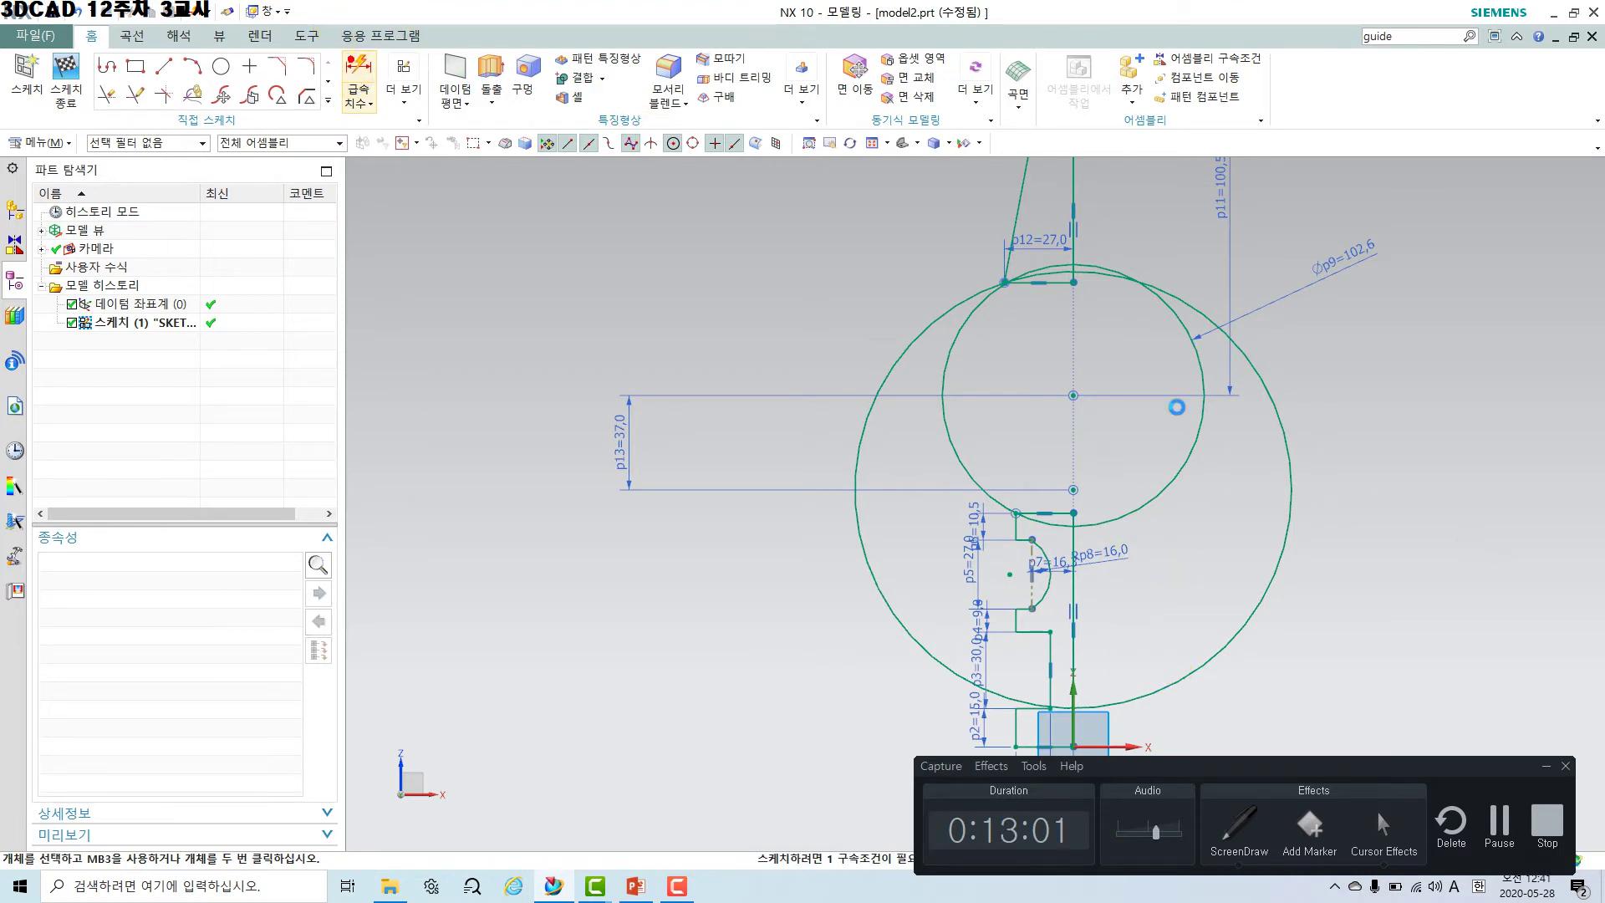
scroll(1265, 415, "up", 3)
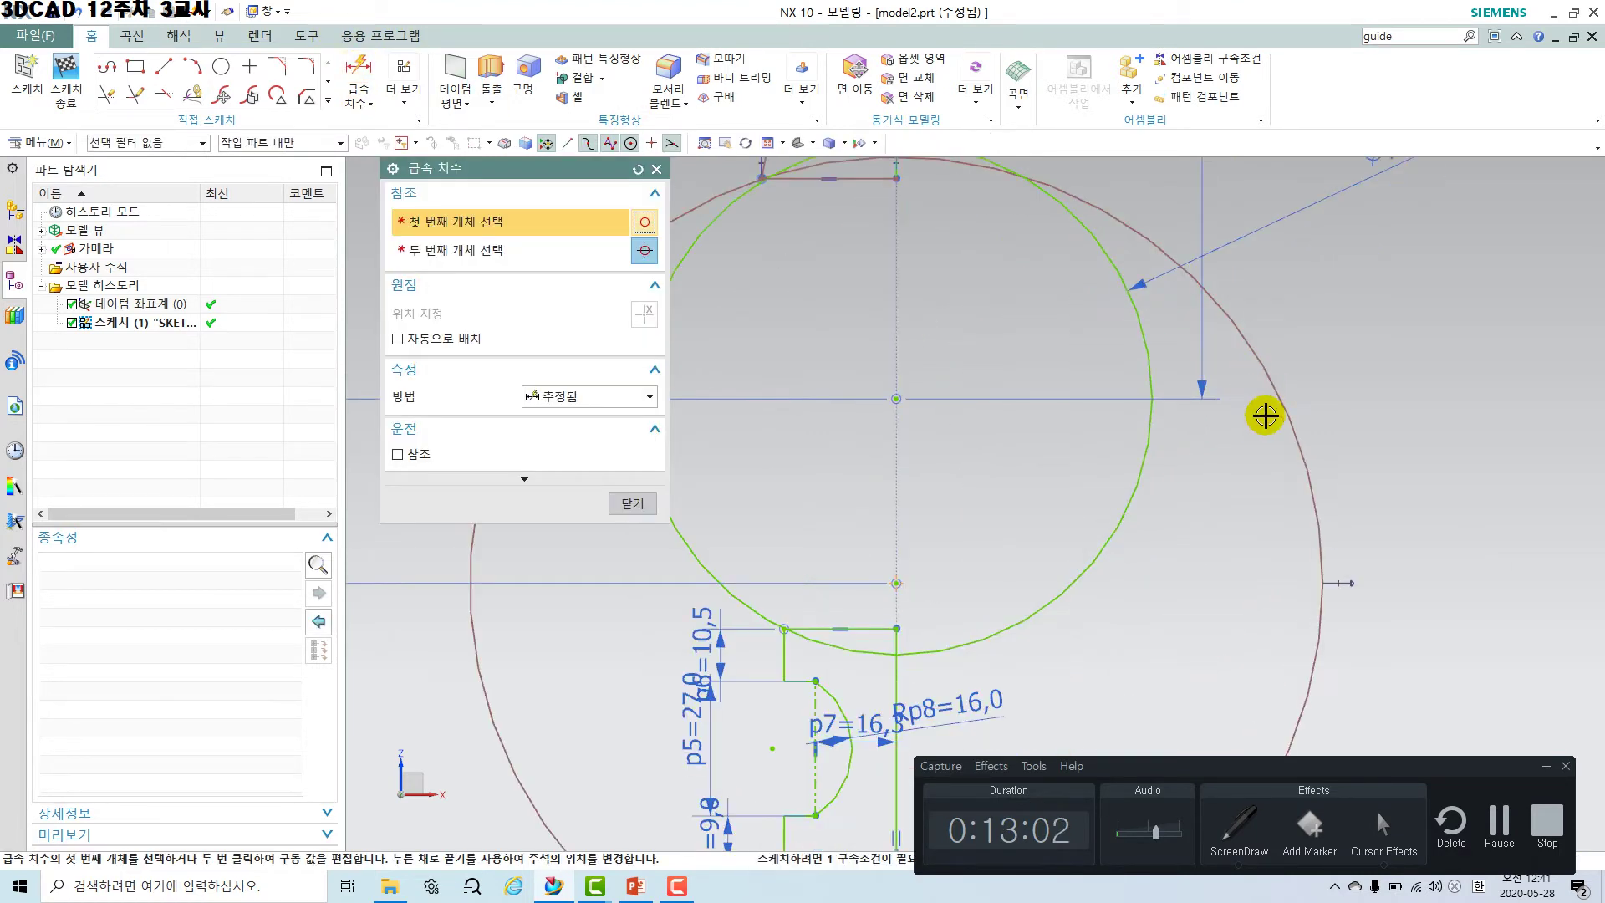
left_click(1251, 351)
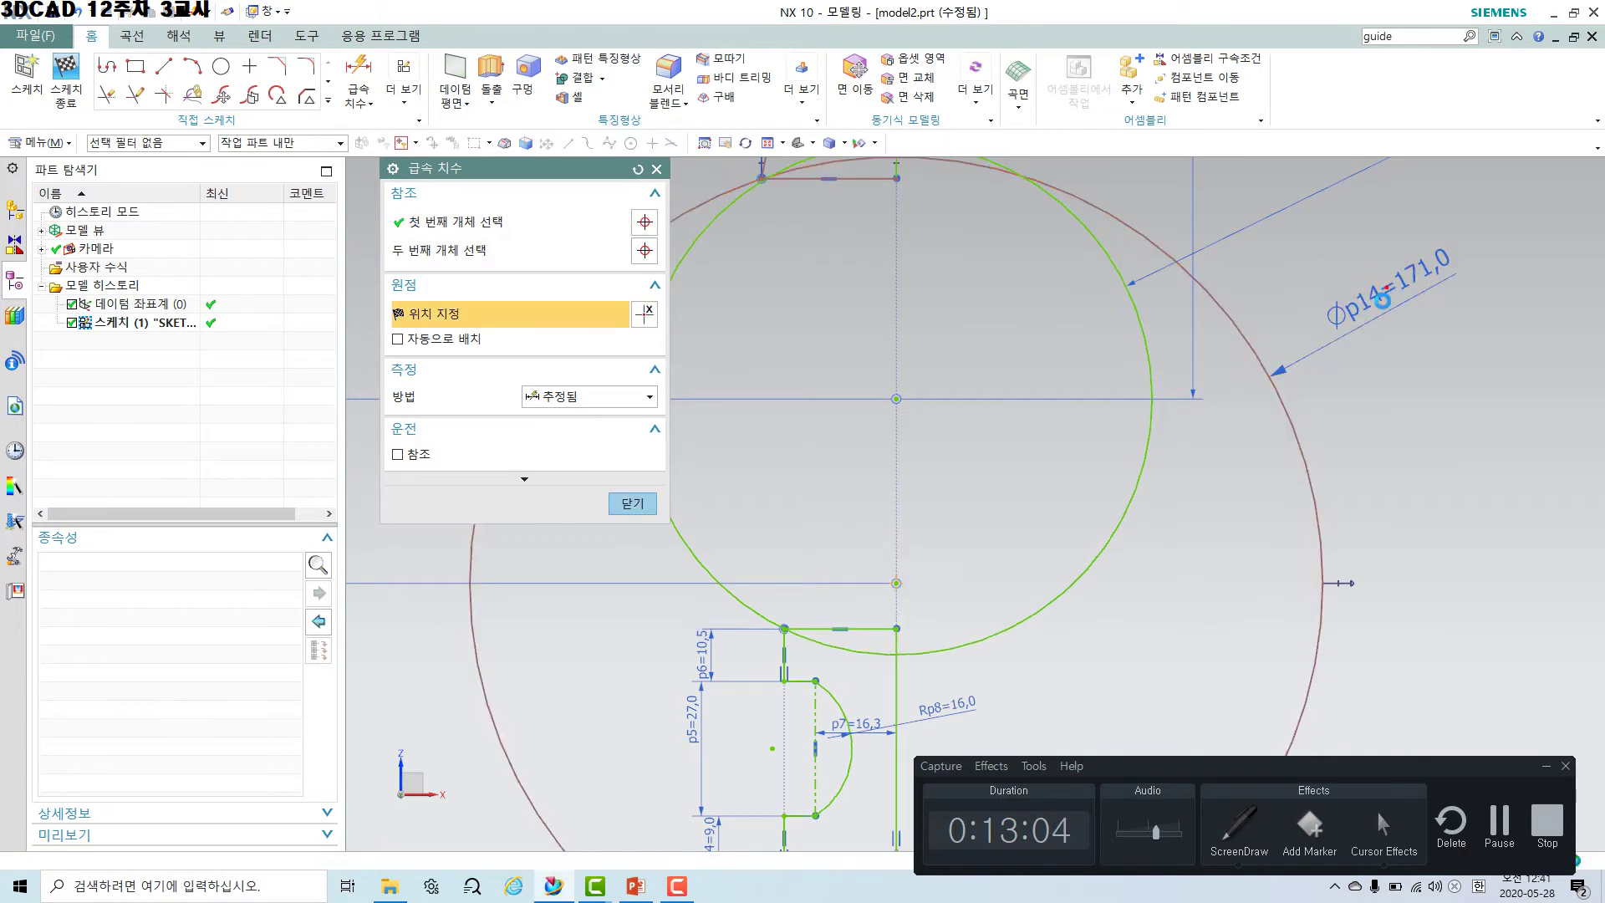
left_click(1382, 299)
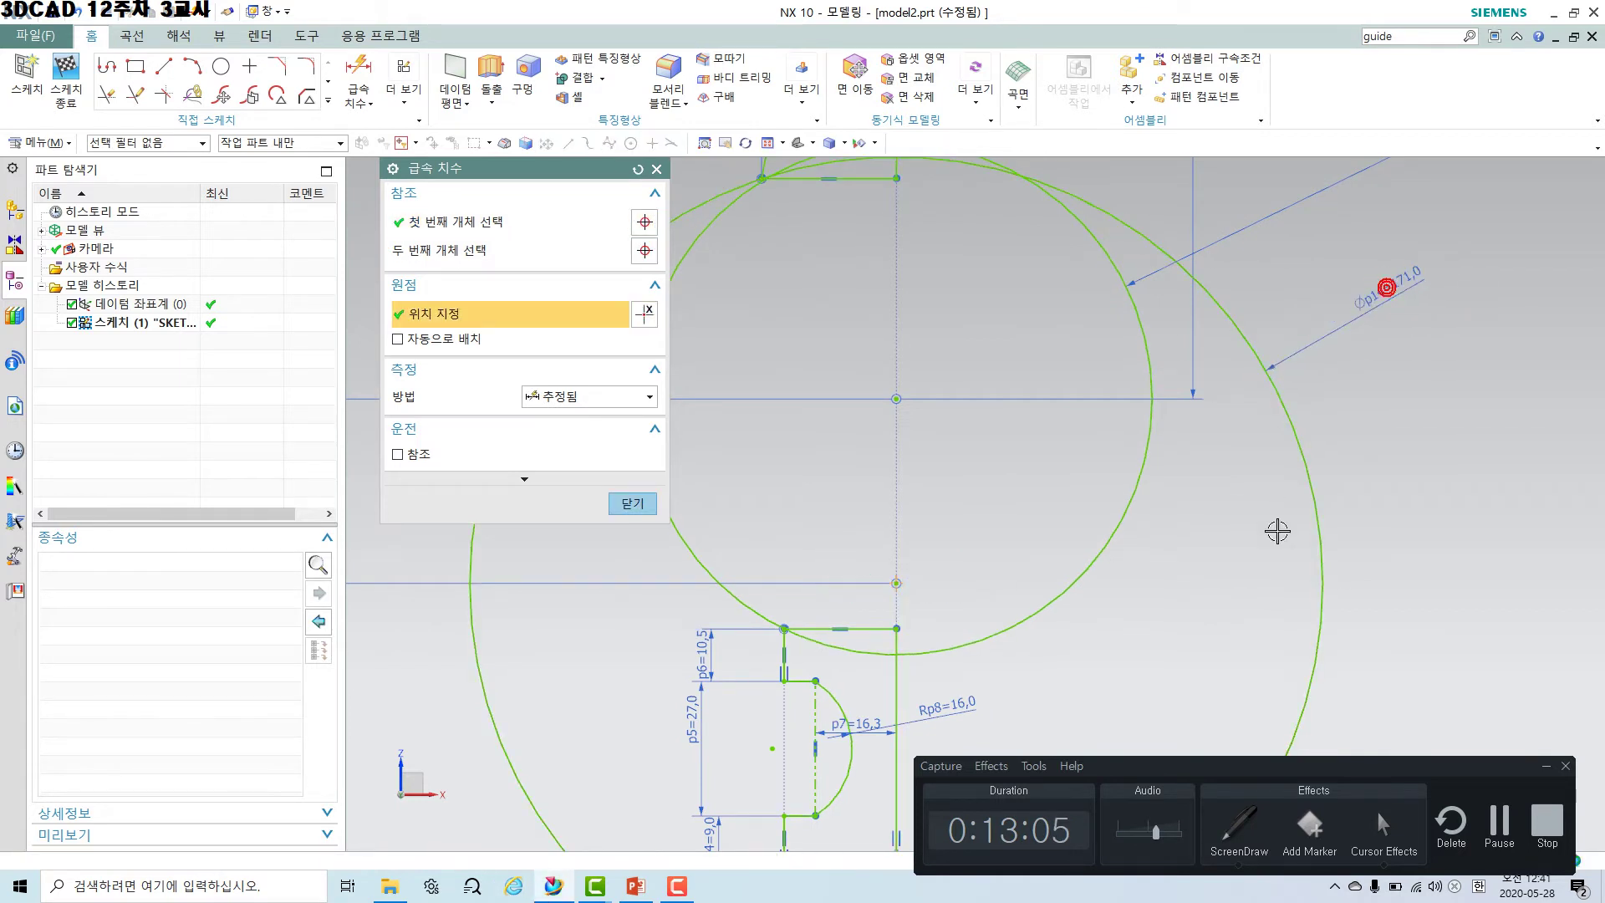
left_click(635, 504)
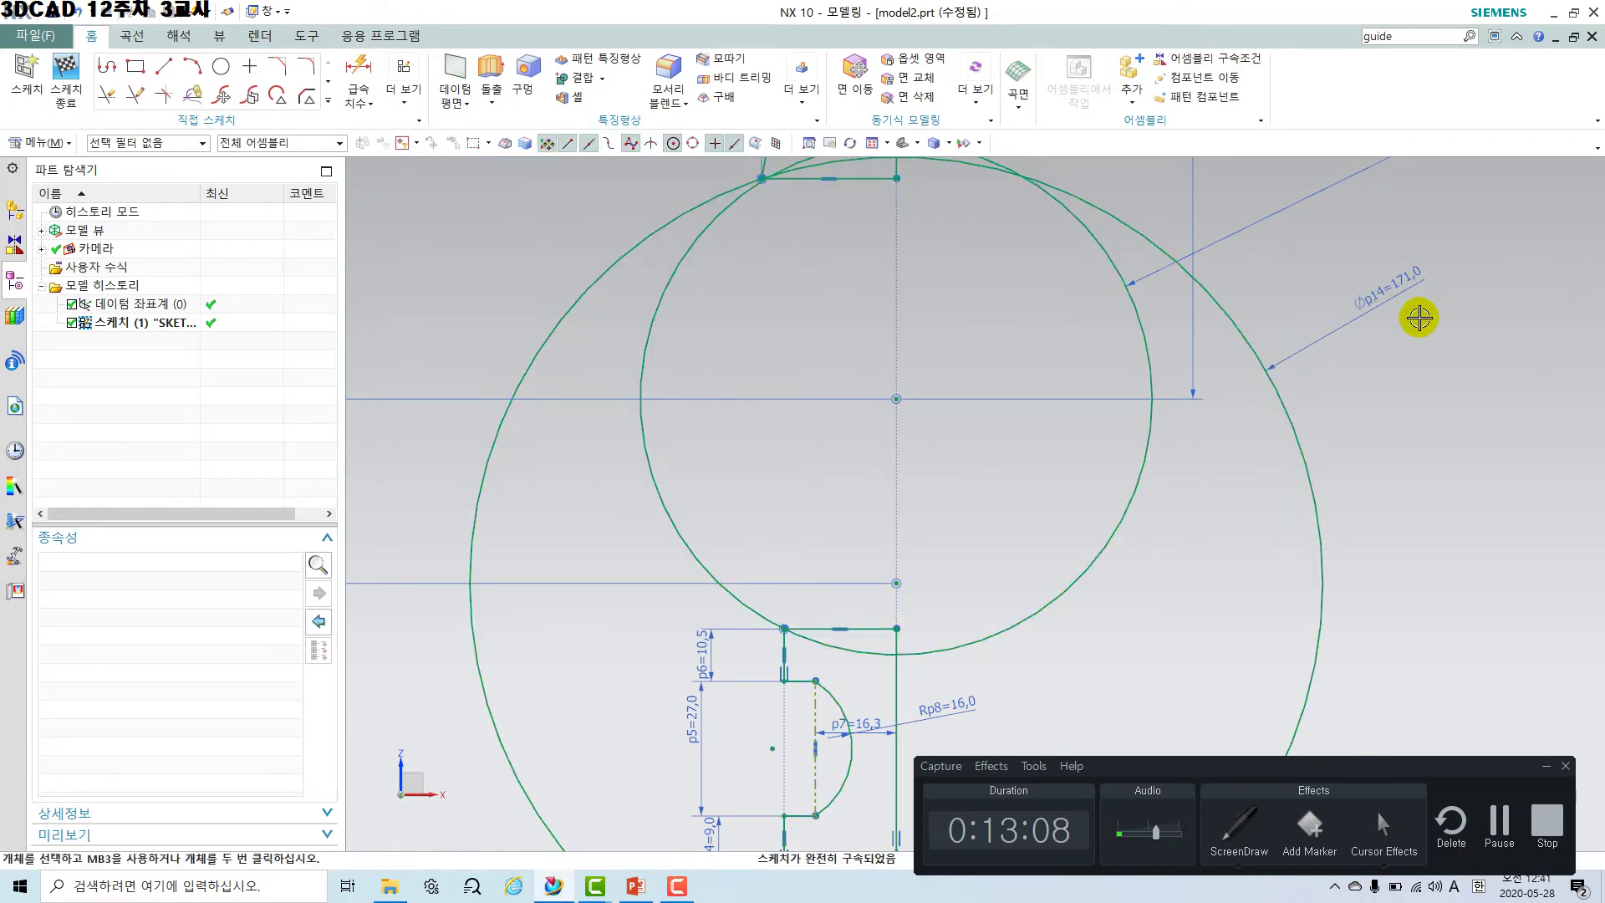
Try a Radial Dimension with the inferred method on the outer circle, switch the method to Radial, and undo the placed dimension.
left_click(368, 102)
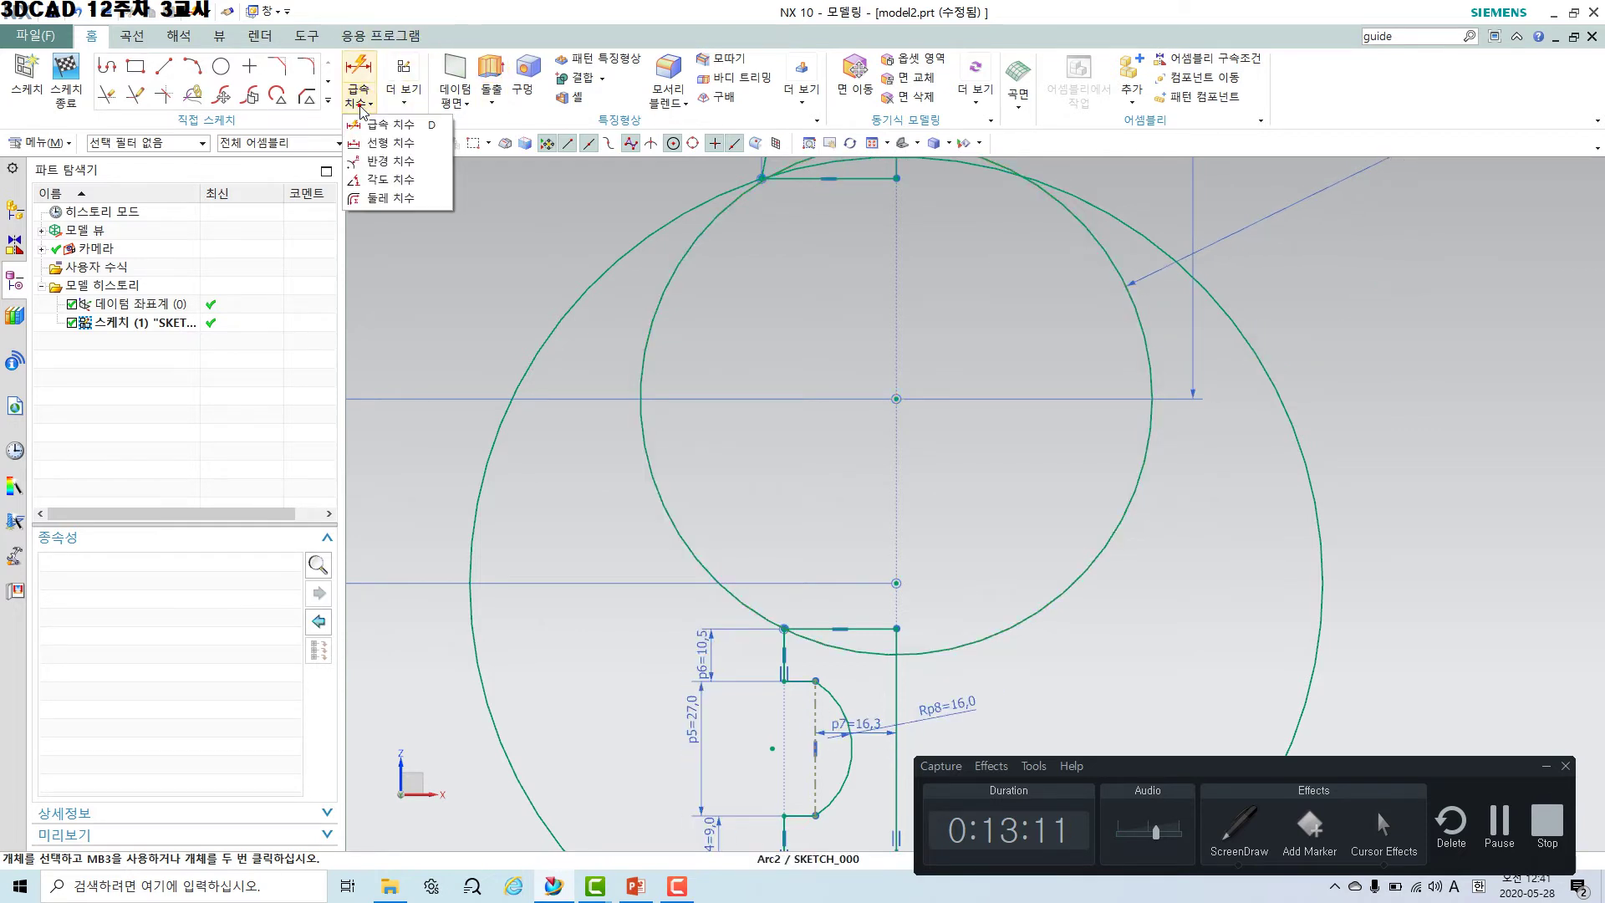
left_click(380, 175)
left_click(1262, 365)
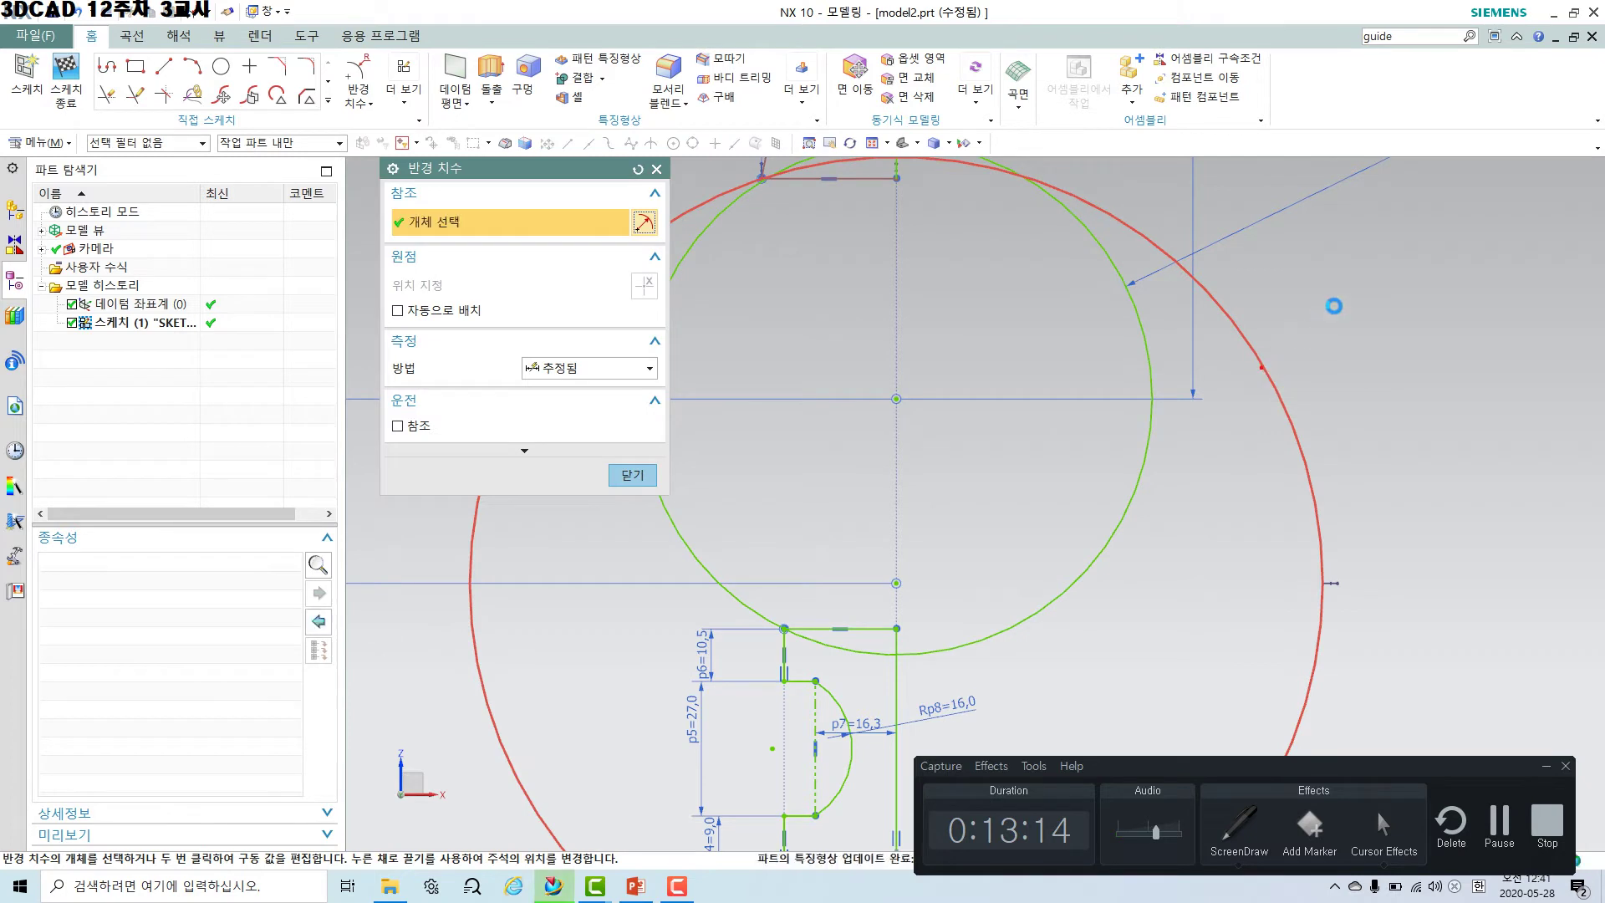
left_click(1356, 268)
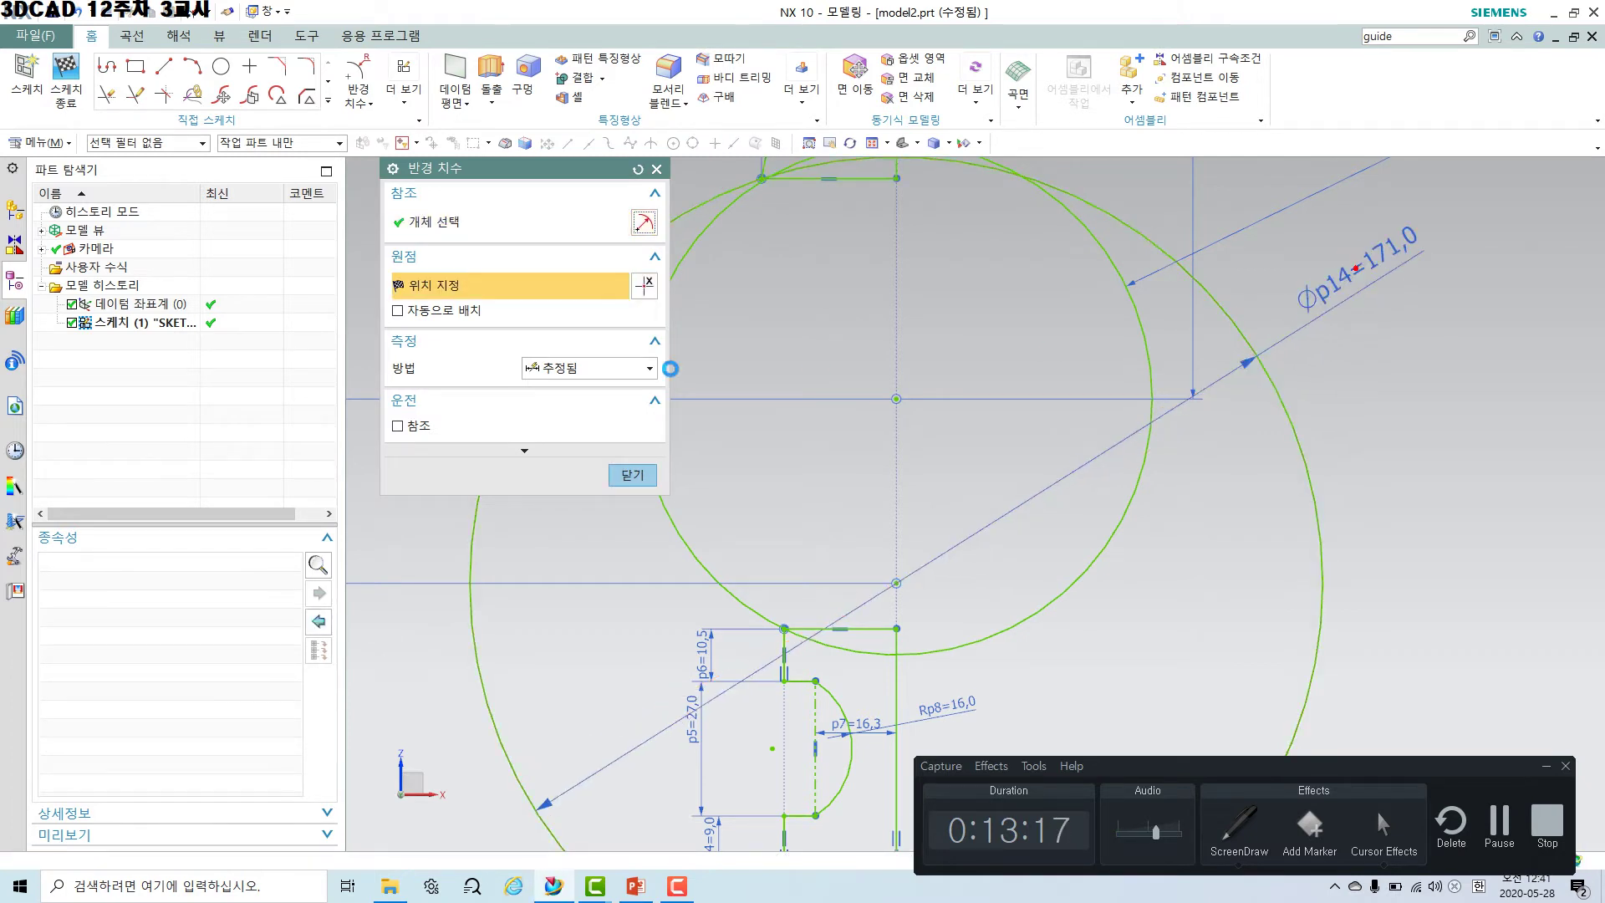
left_click(615, 368)
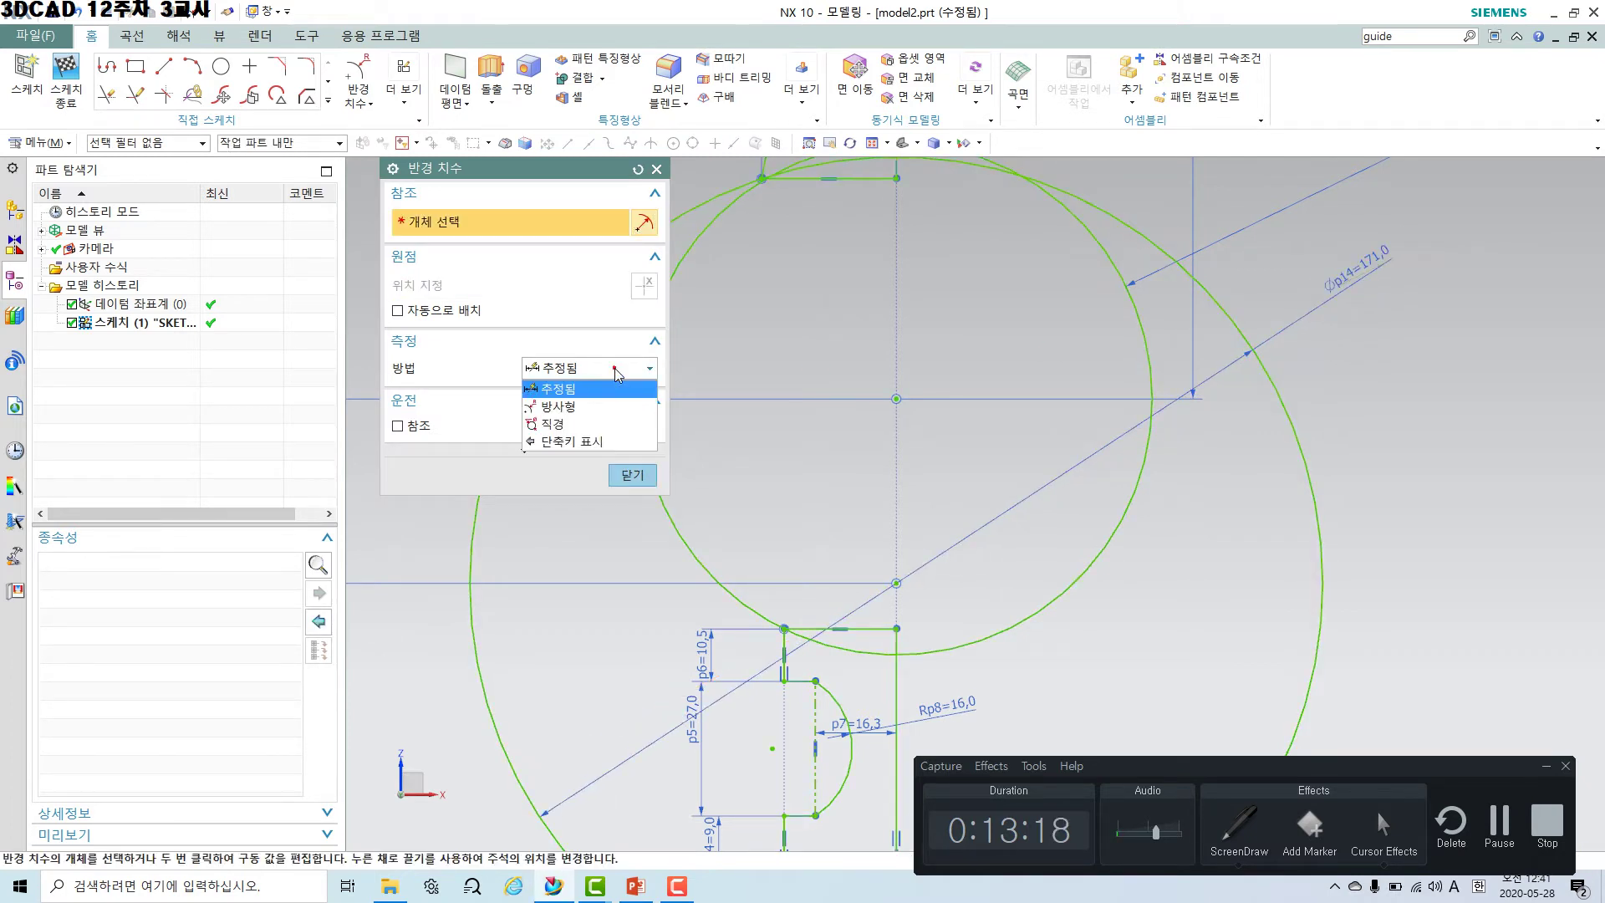
left_click(582, 407)
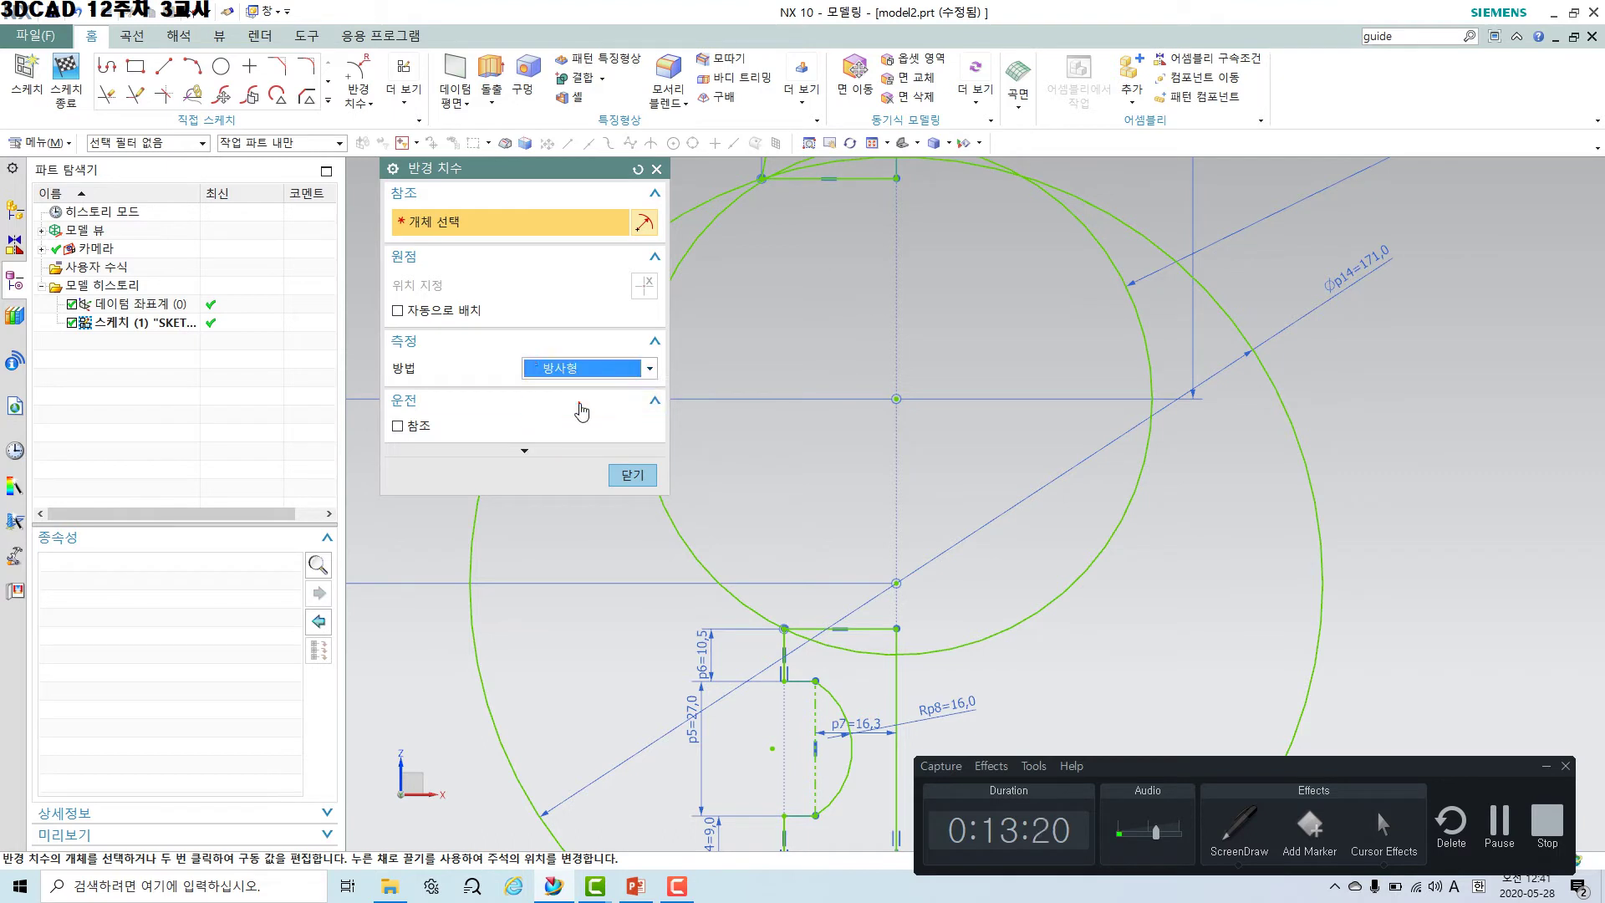
left_click(1354, 267)
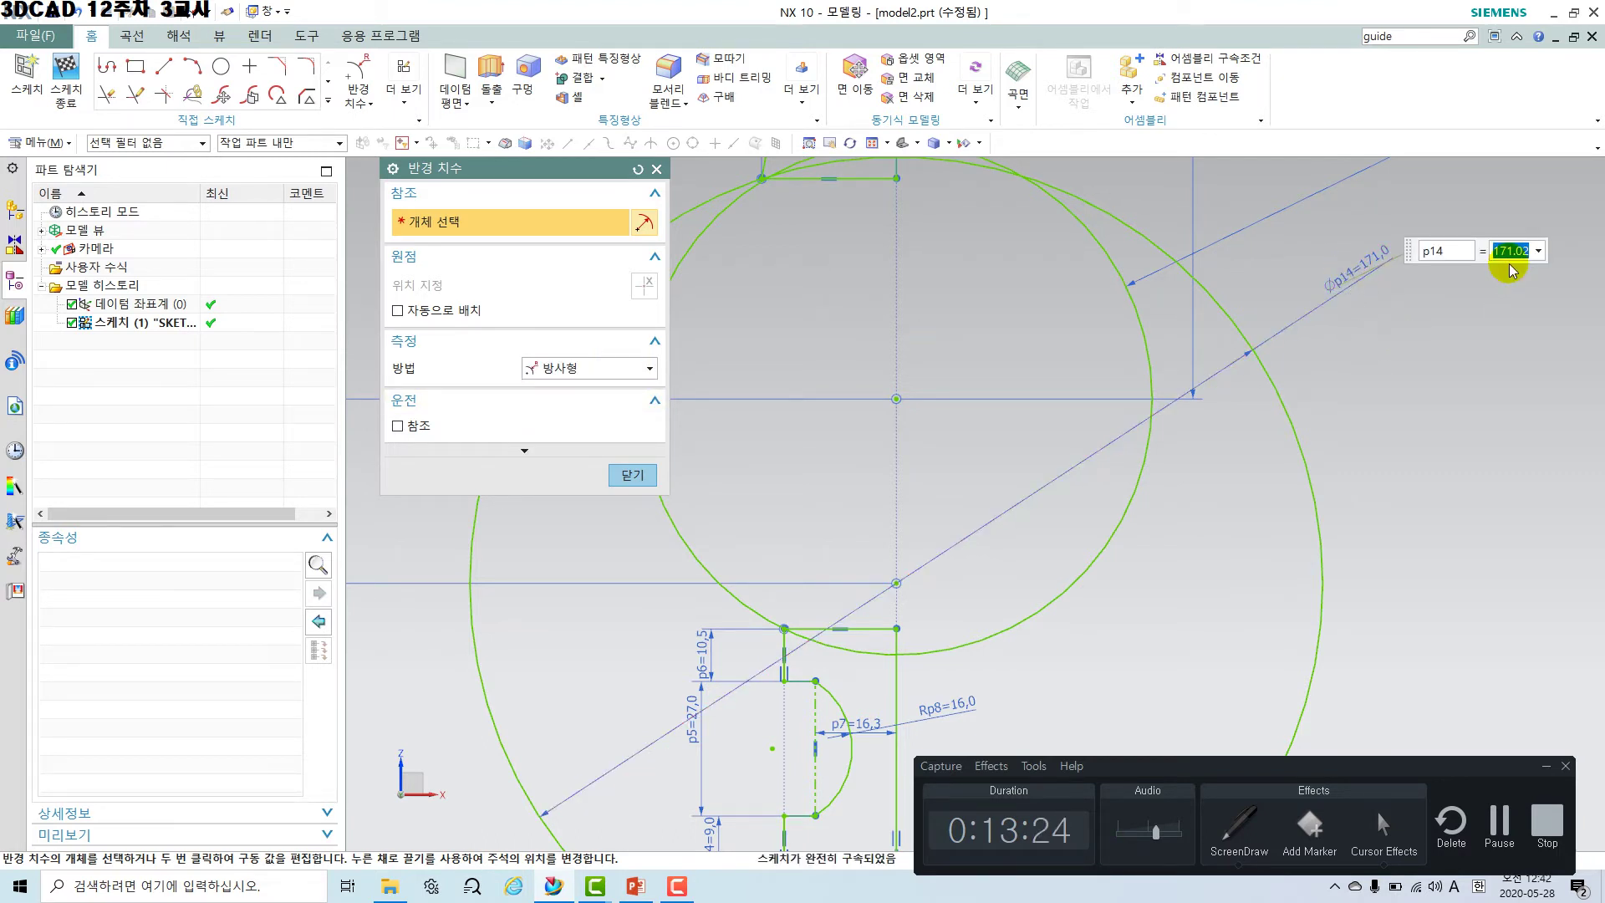
left_click(633, 475)
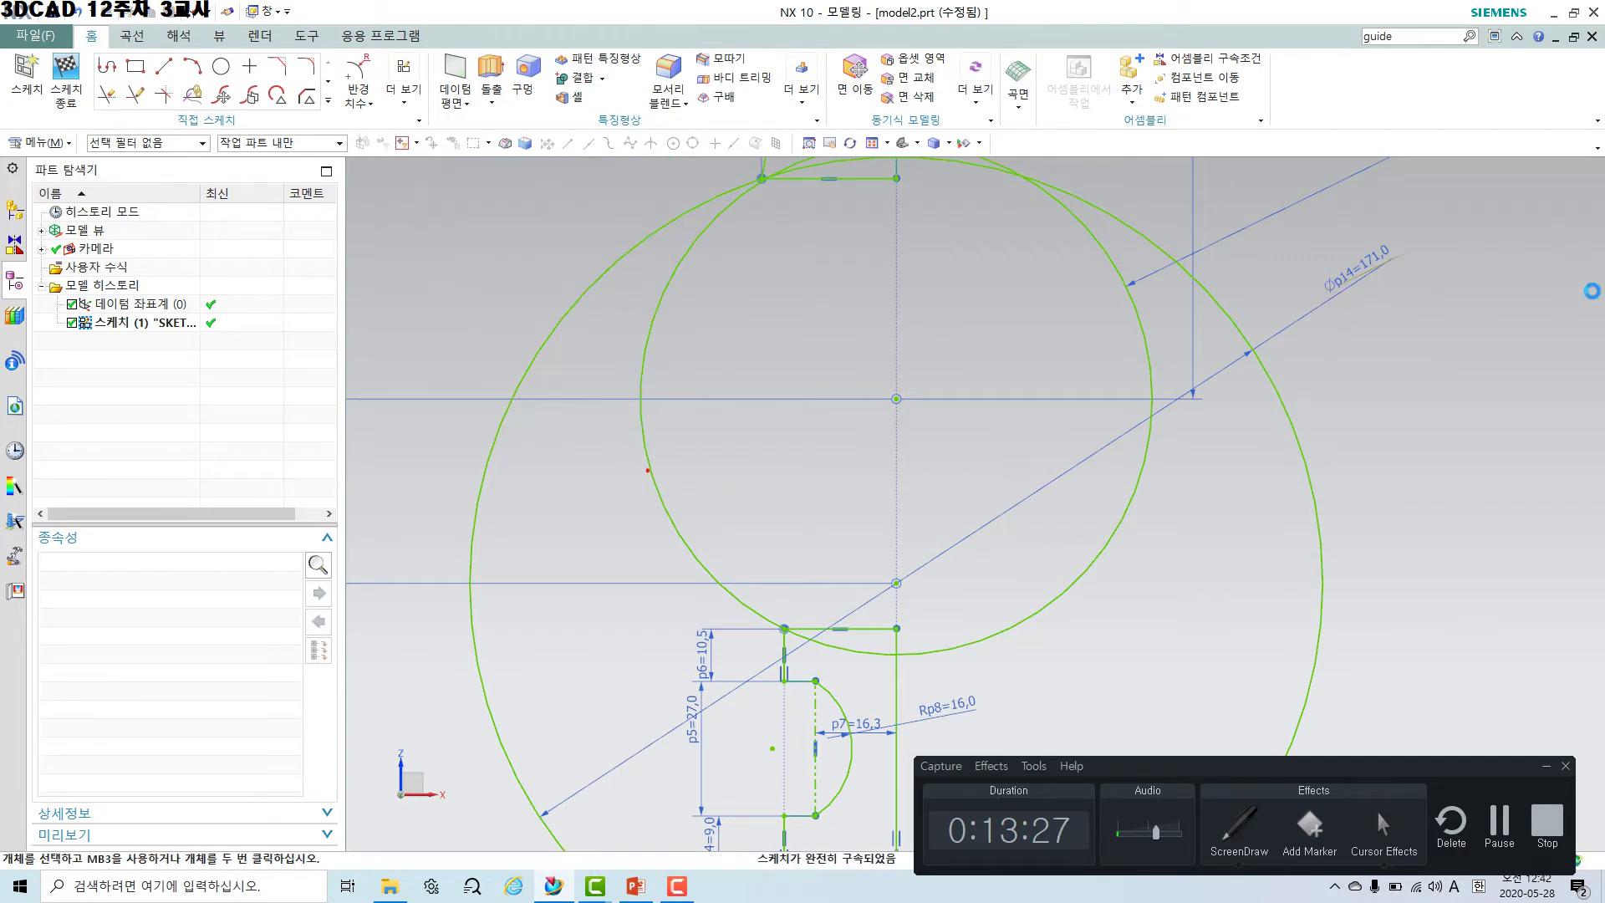
key("ctrl+z")
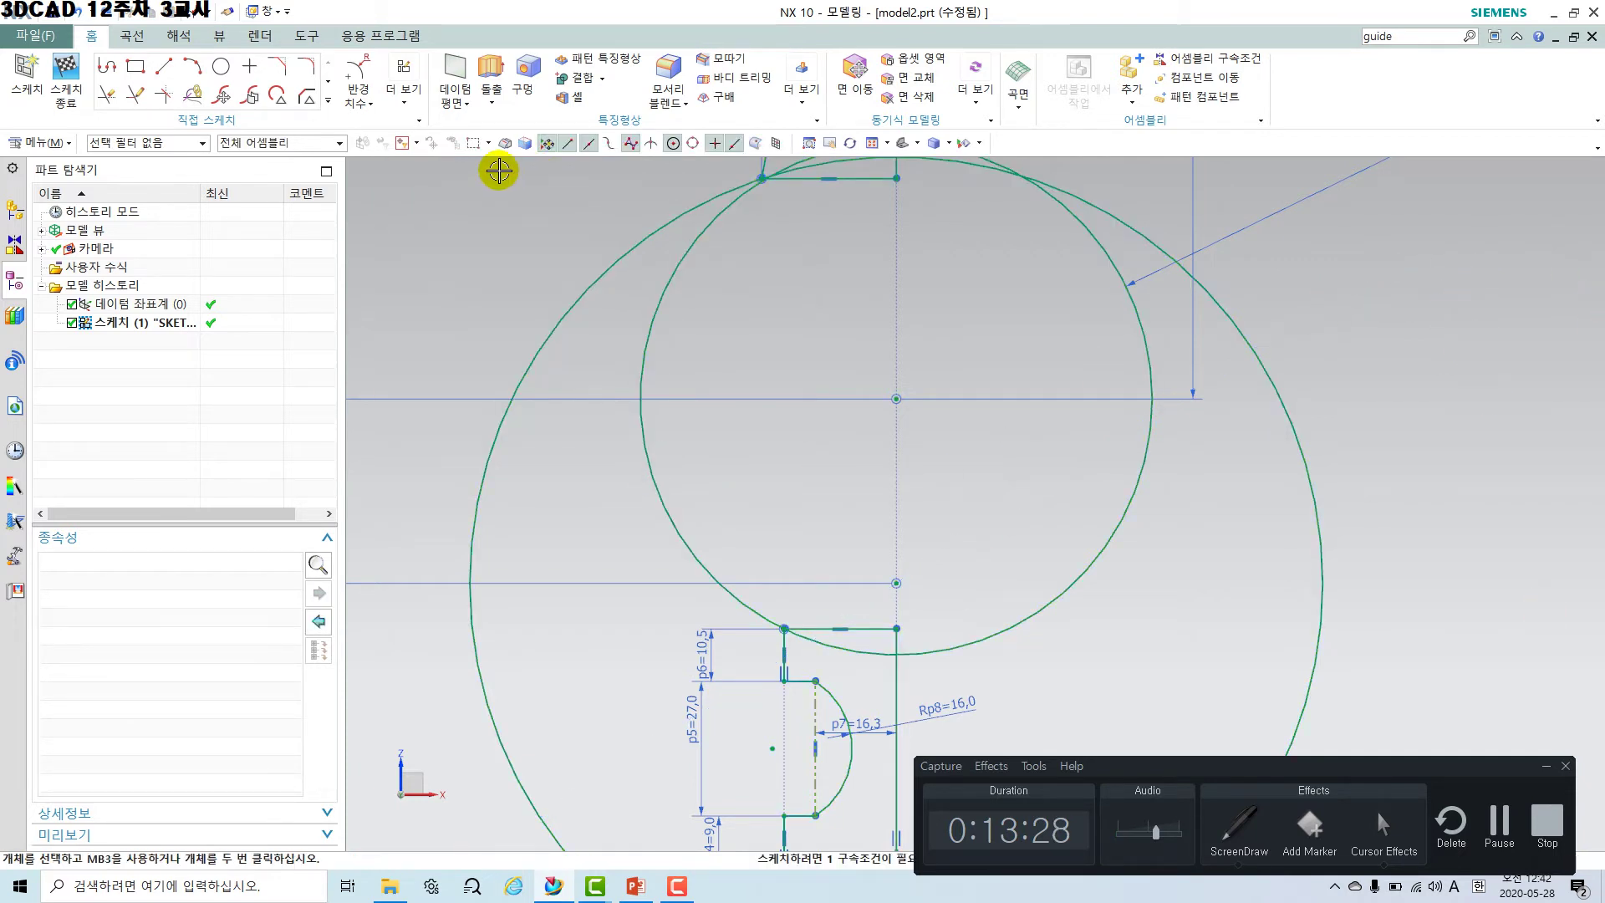
Add a Radial Dimension of 92.1 mm to the outer circle using the Radial measurement method.
left_click(358, 74)
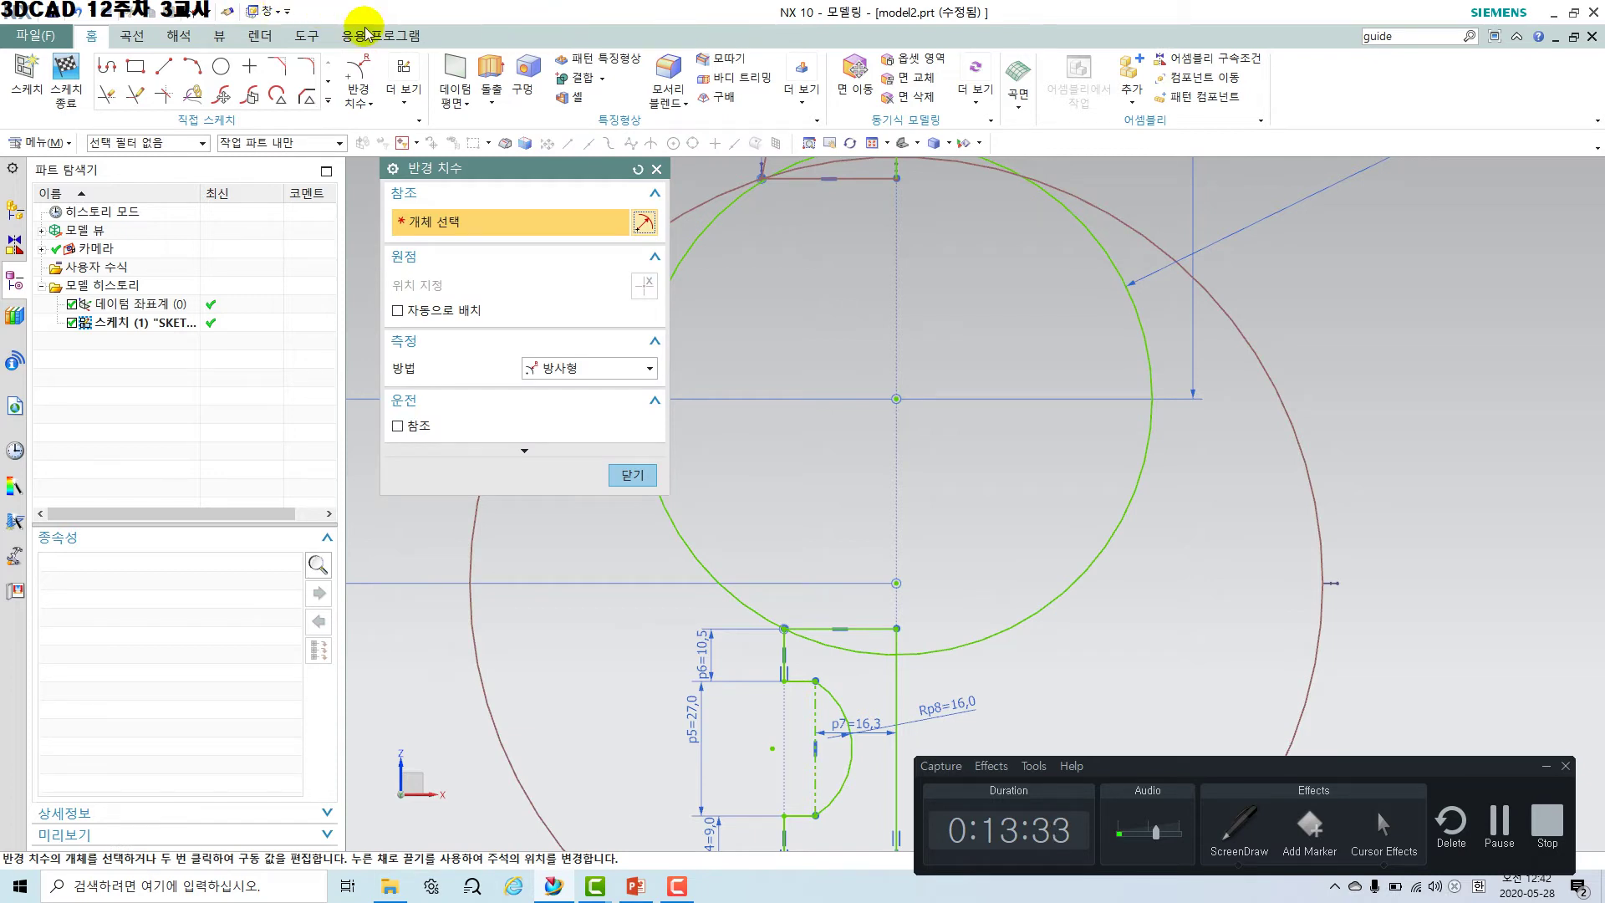
left_click(605, 371)
left_click(605, 370)
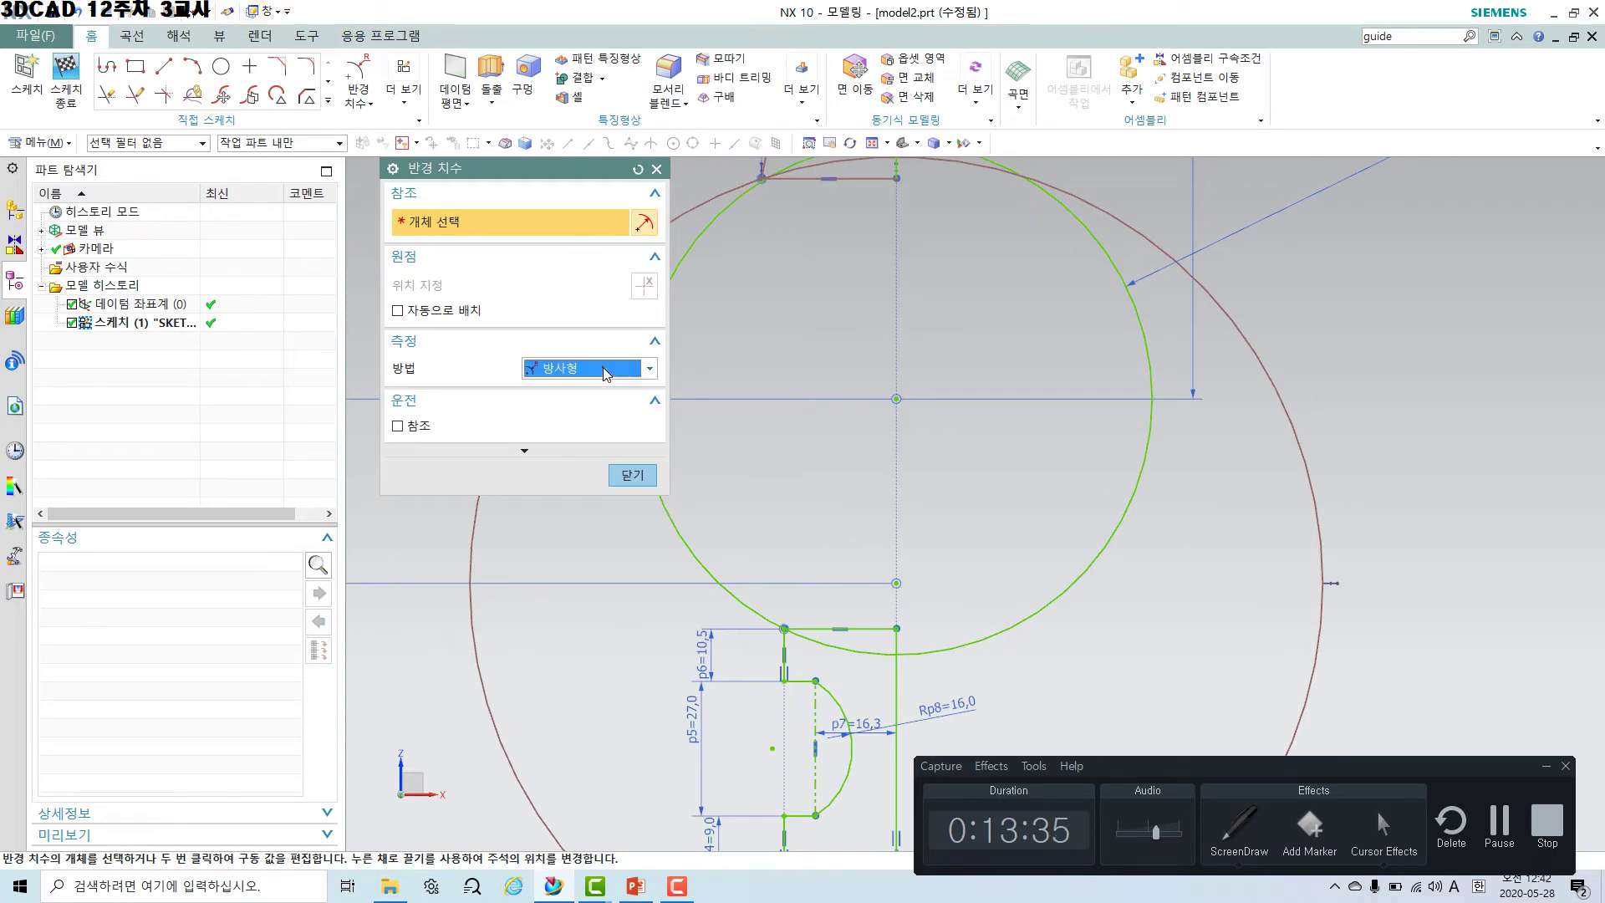
left_click(584, 366)
left_click(591, 402)
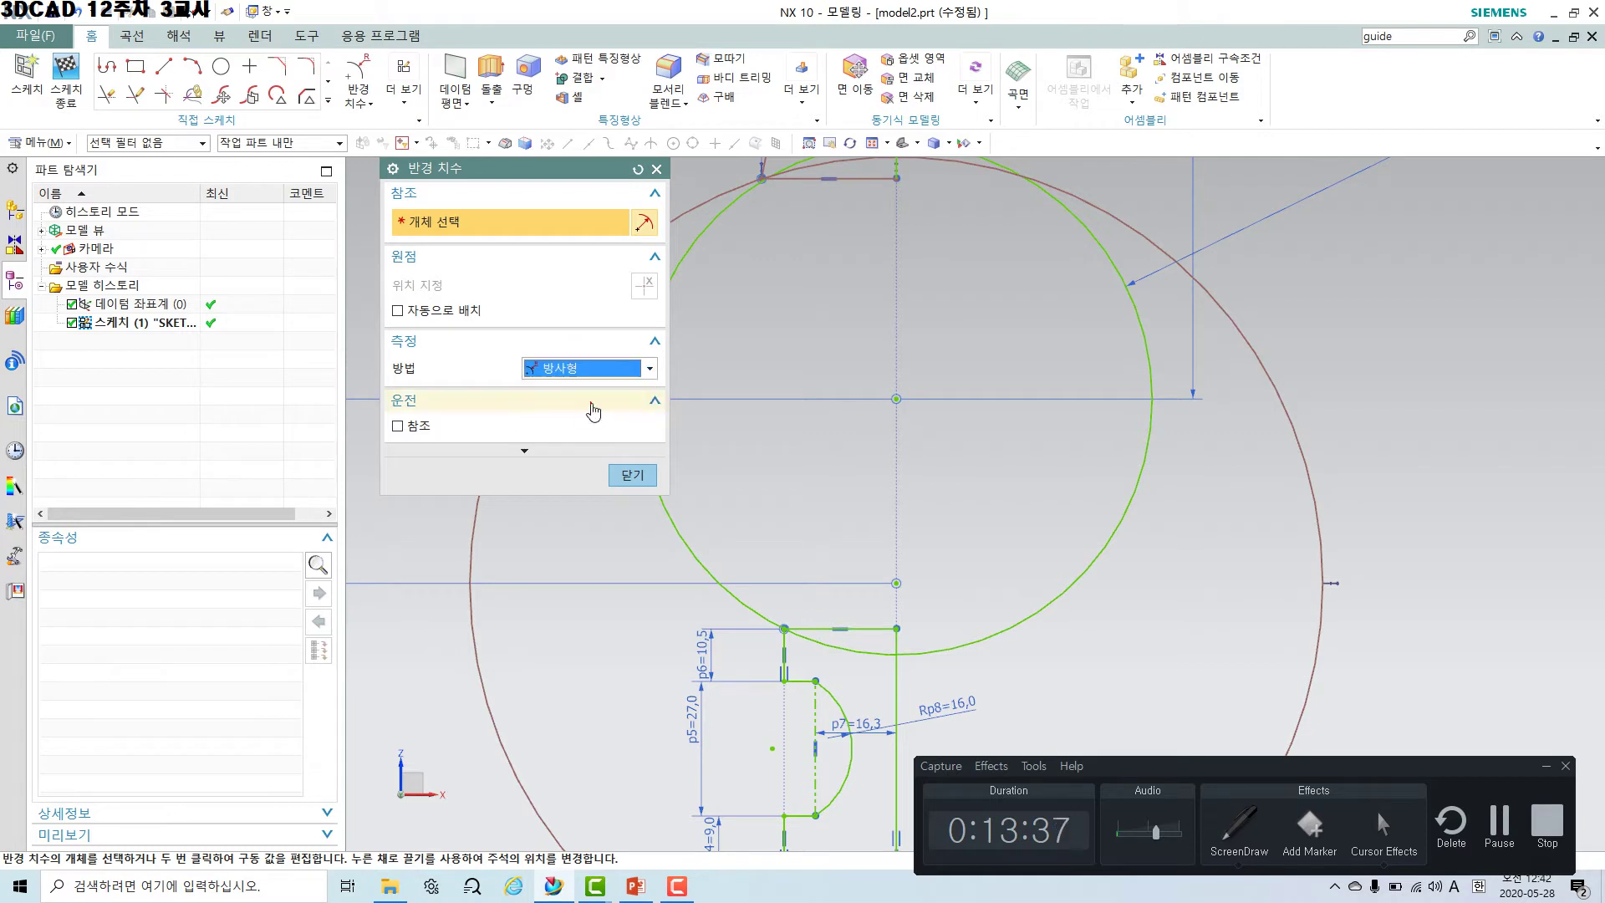
left_click(1251, 349)
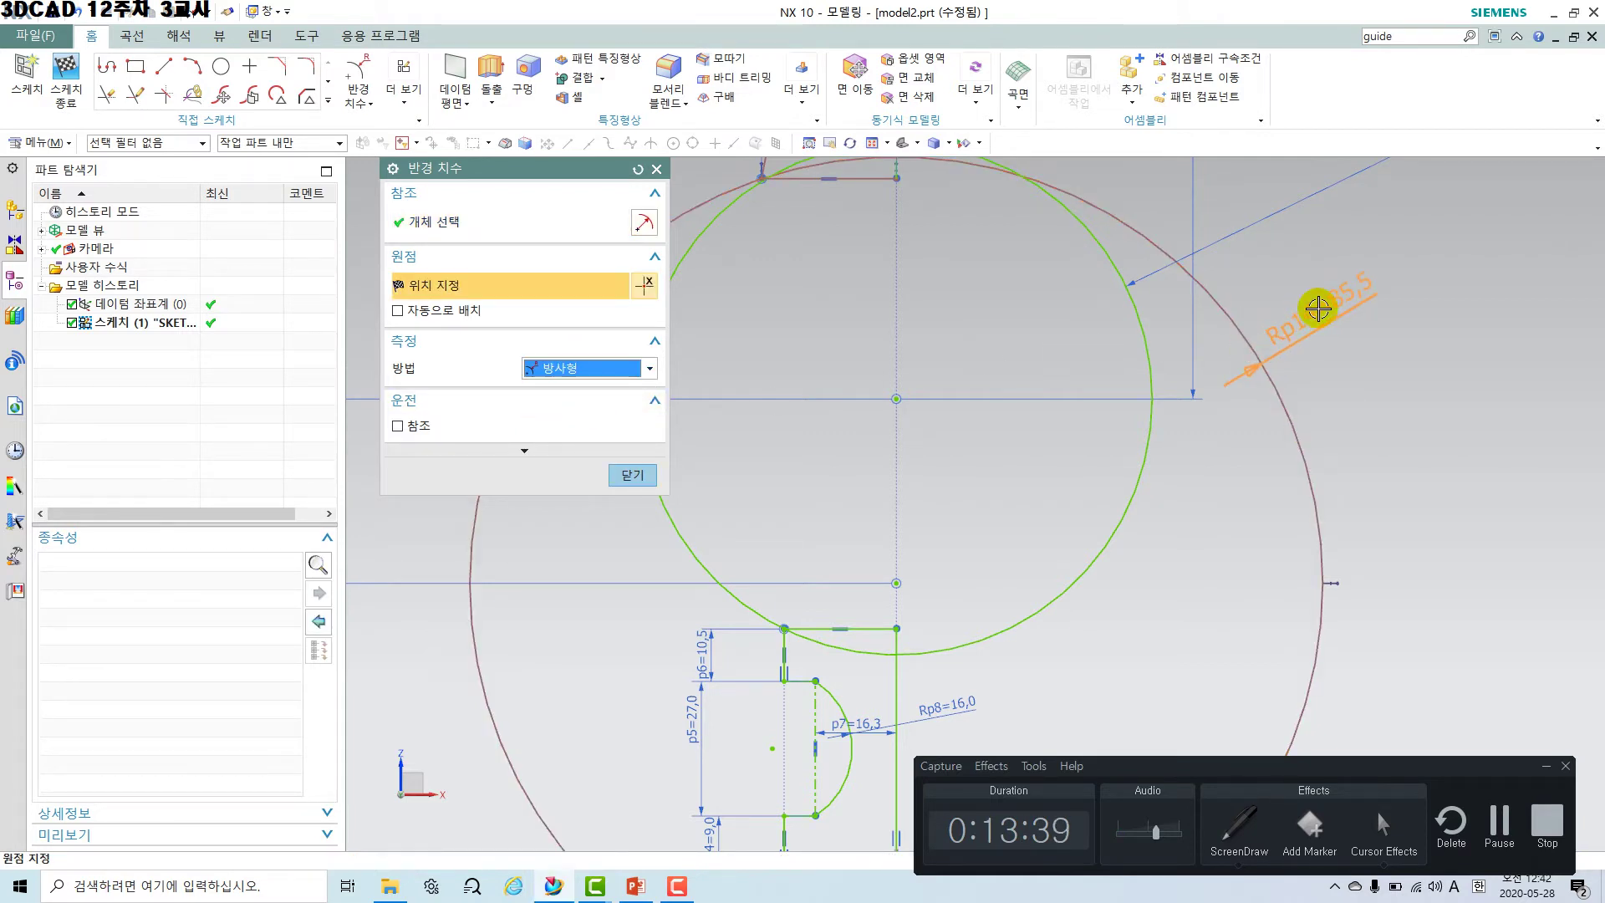
left_click(1431, 439)
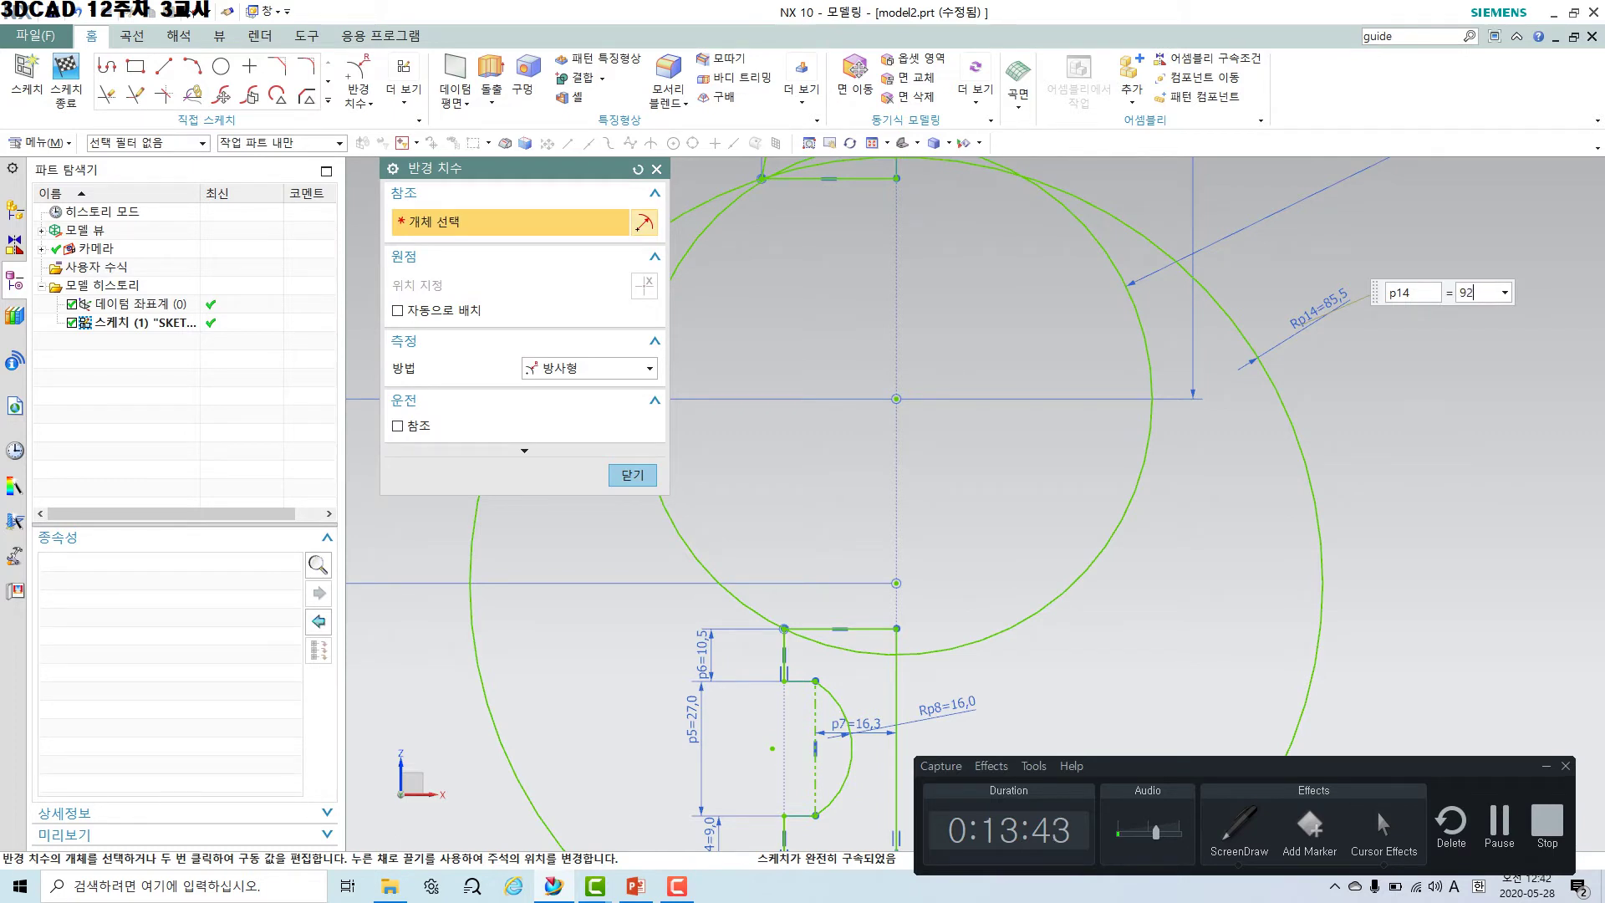
key("Return")
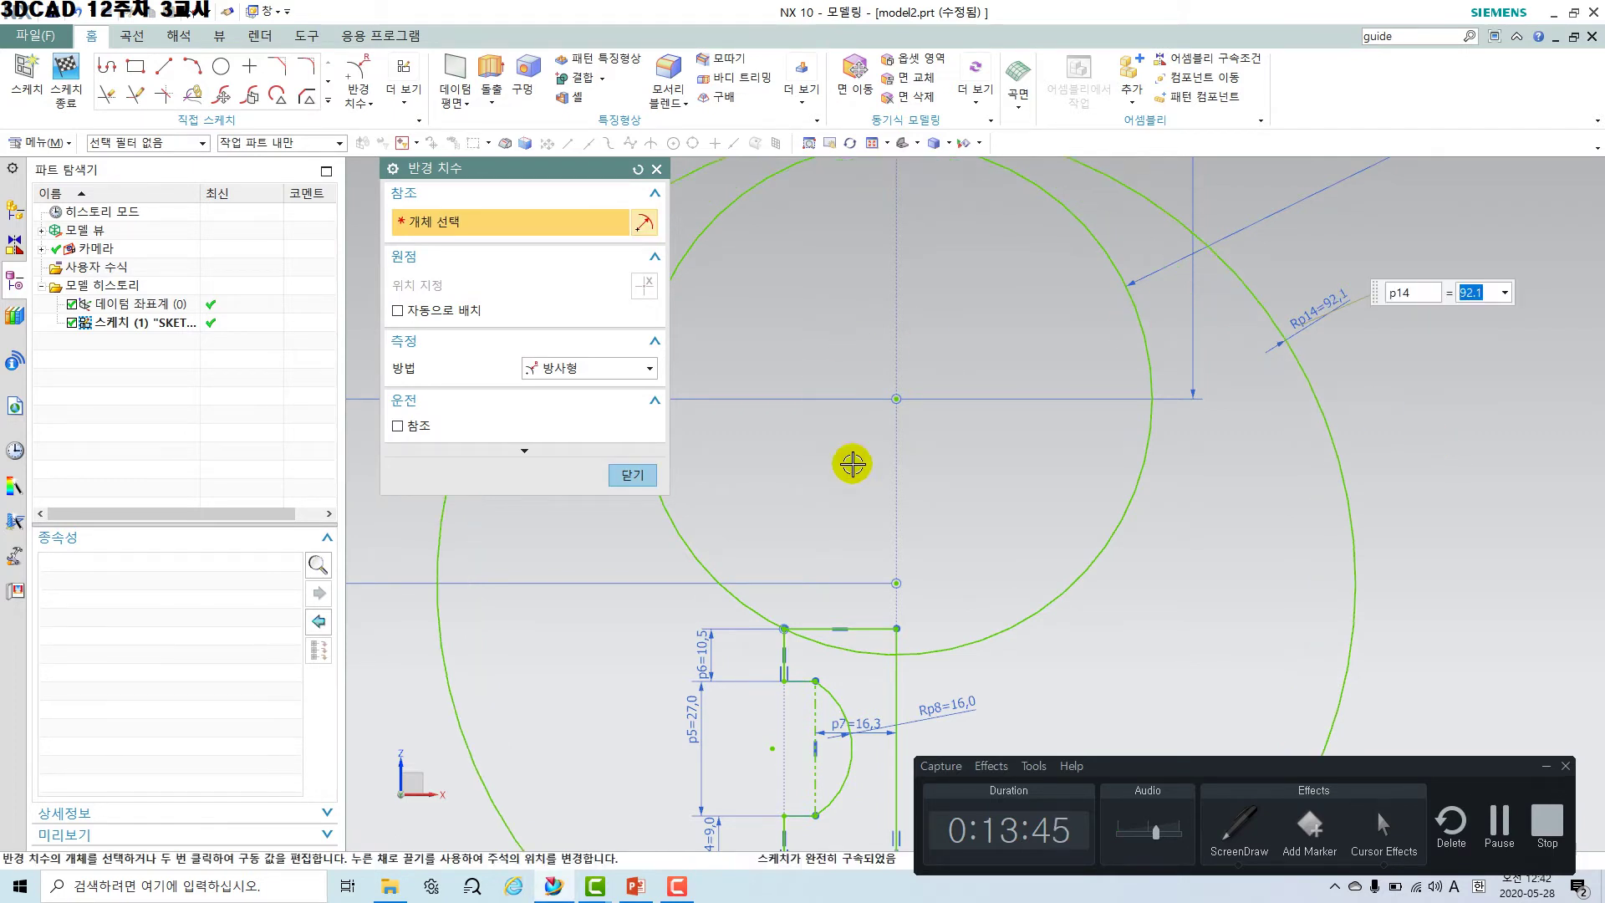
left_click(633, 478)
Draw a horizontal line across both large circles between their centres, starting outside the outer circle at about XC -128, YC 119.
scroll(874, 538, "down", 3)
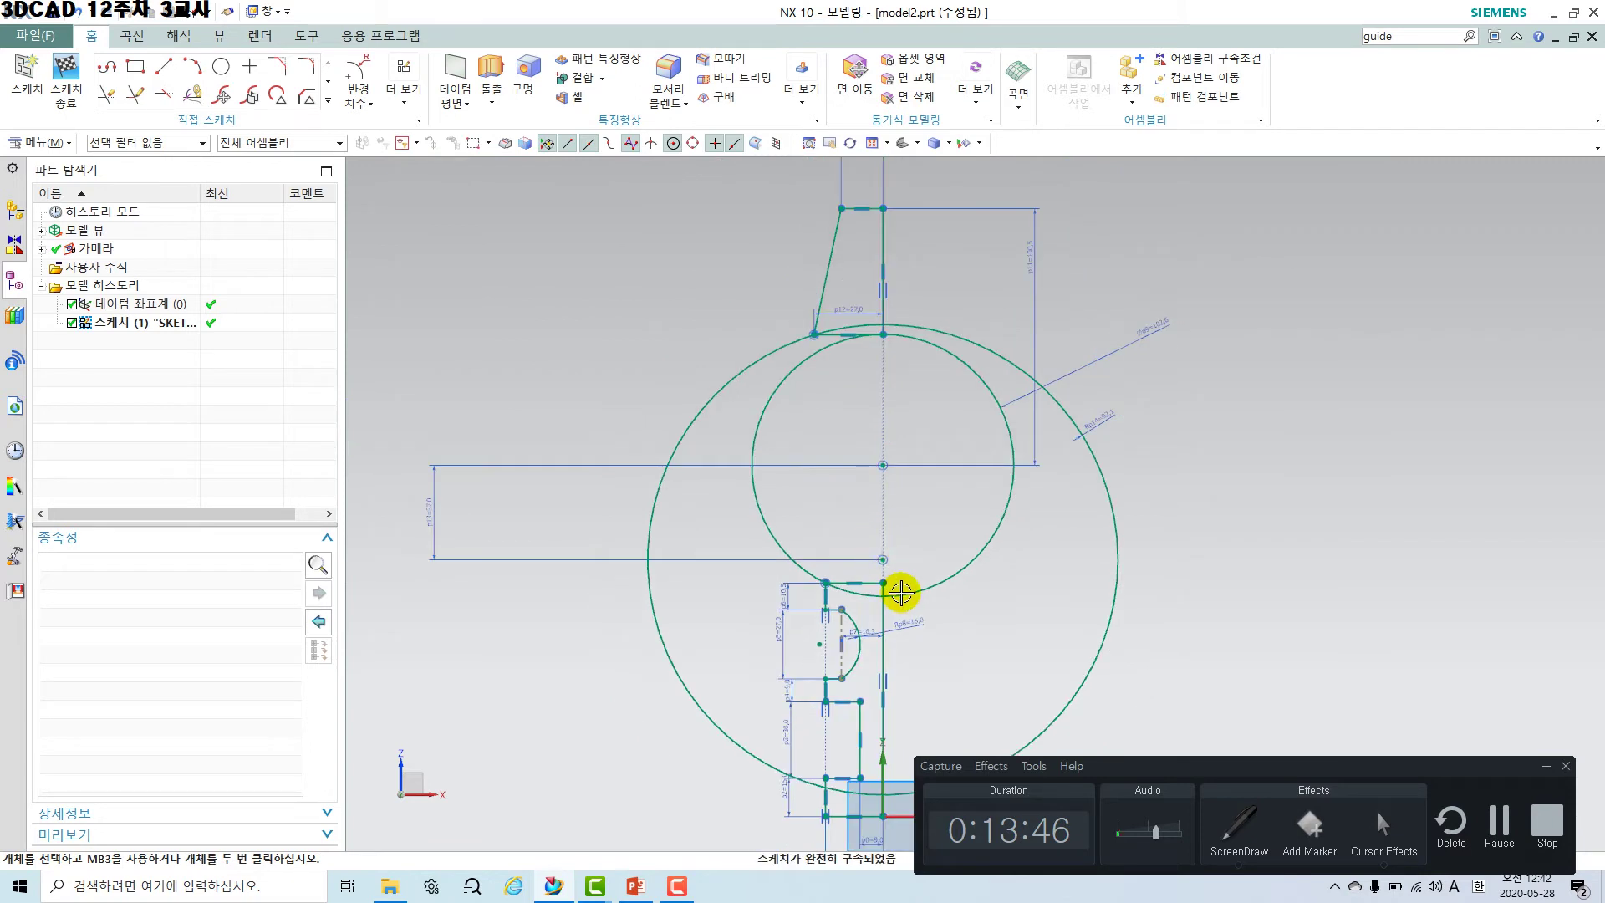
middle_click_drag(917, 594, 915, 591, "shift")
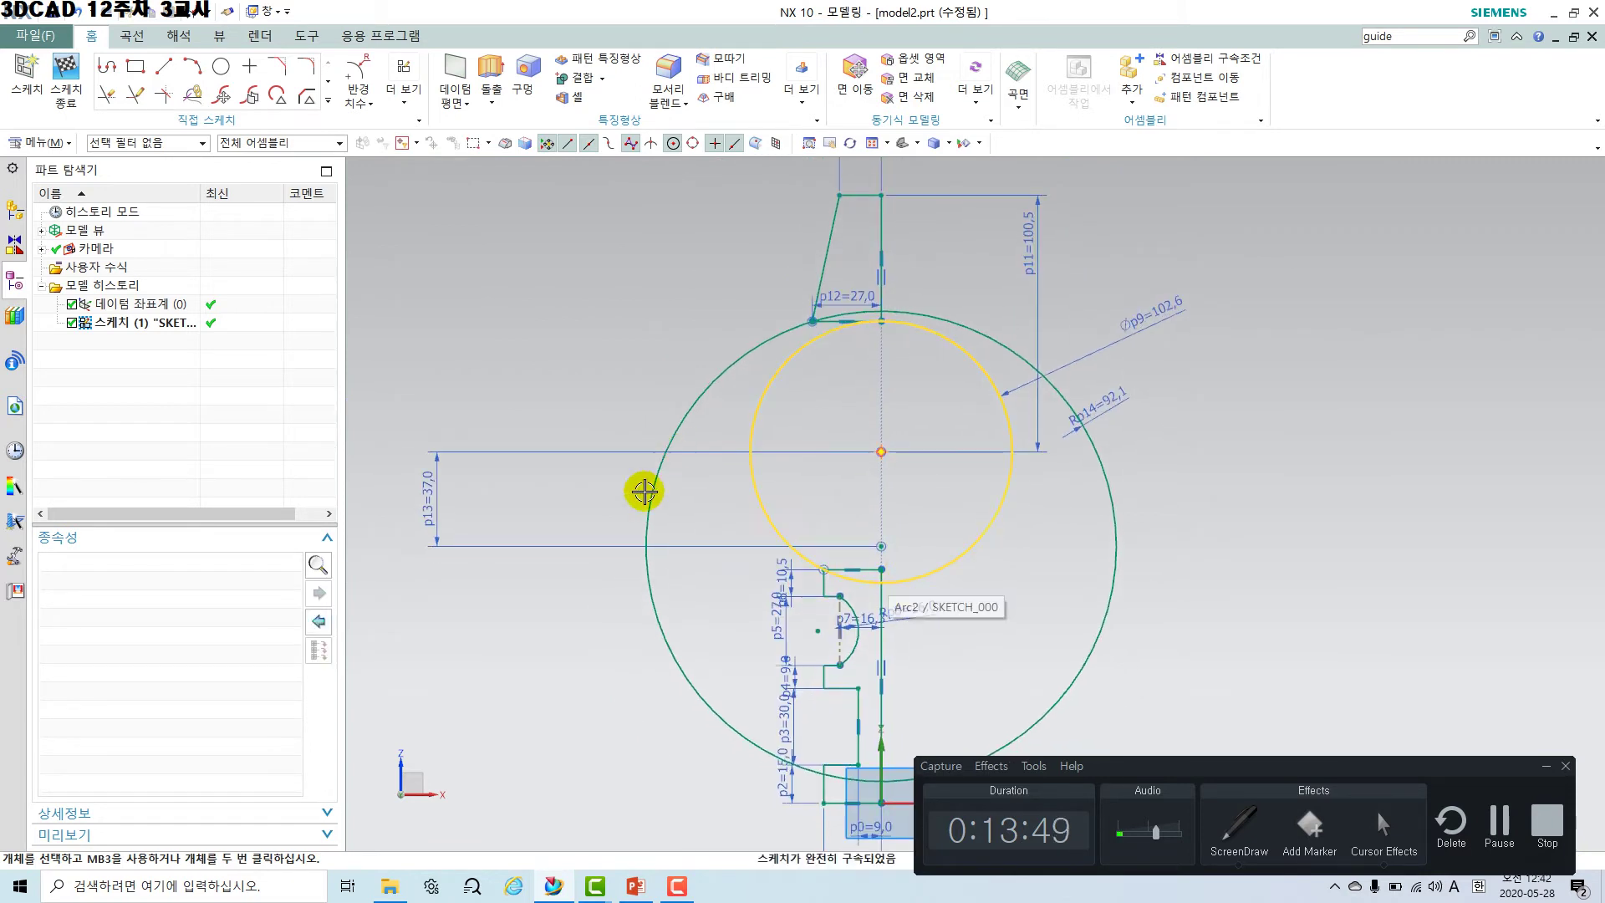
left_click(166, 67)
left_click(558, 499)
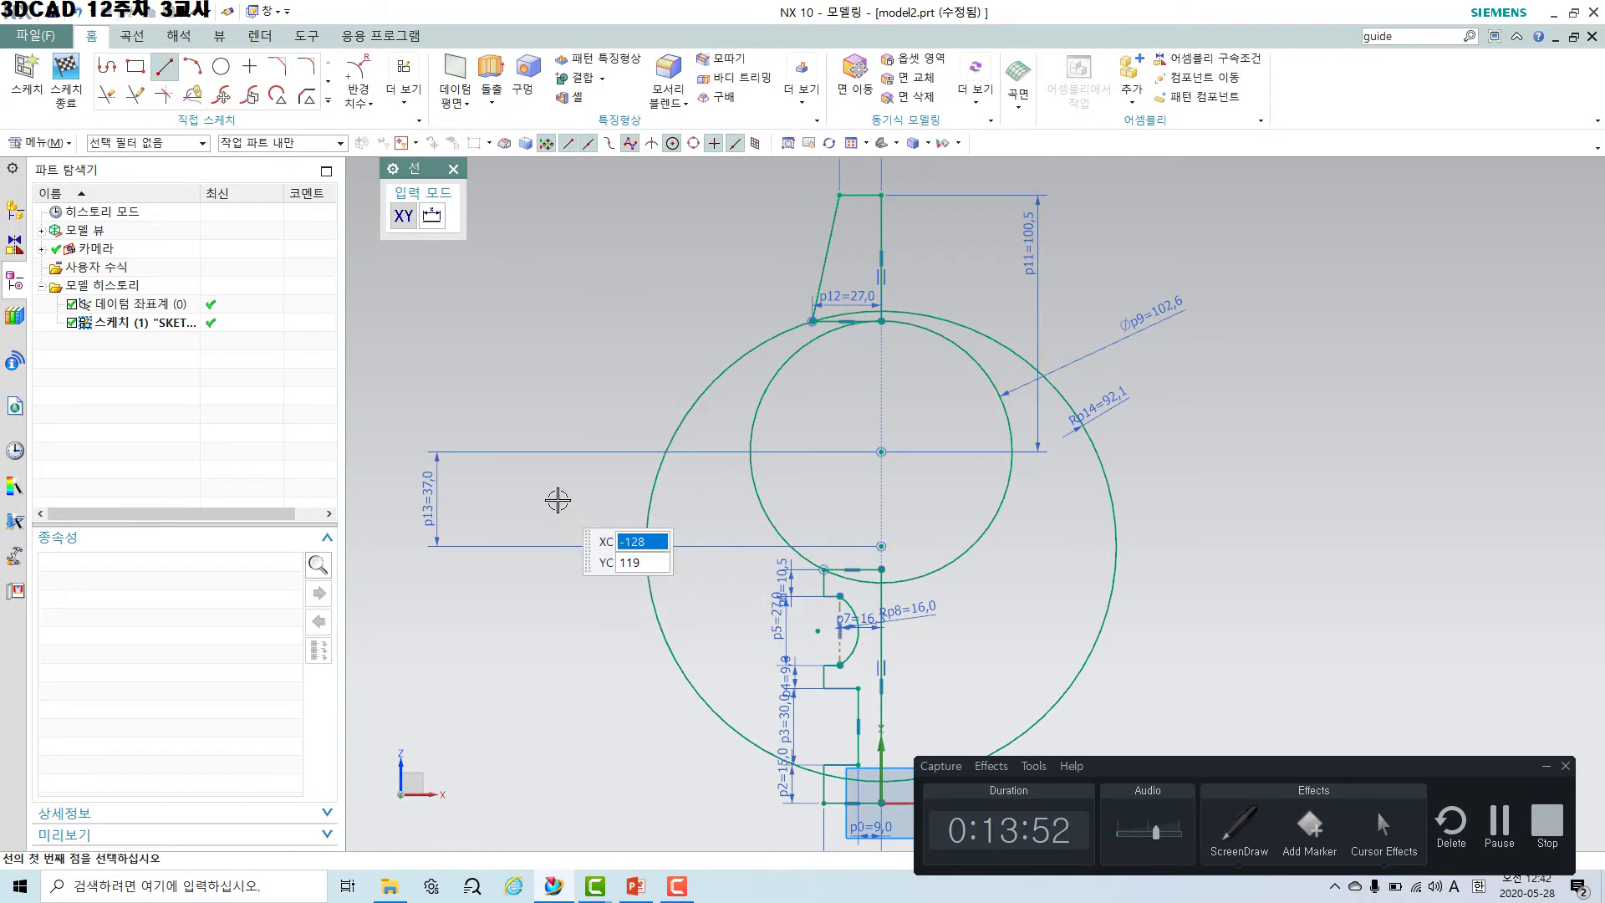
left_click(1201, 487)
key("Escape")
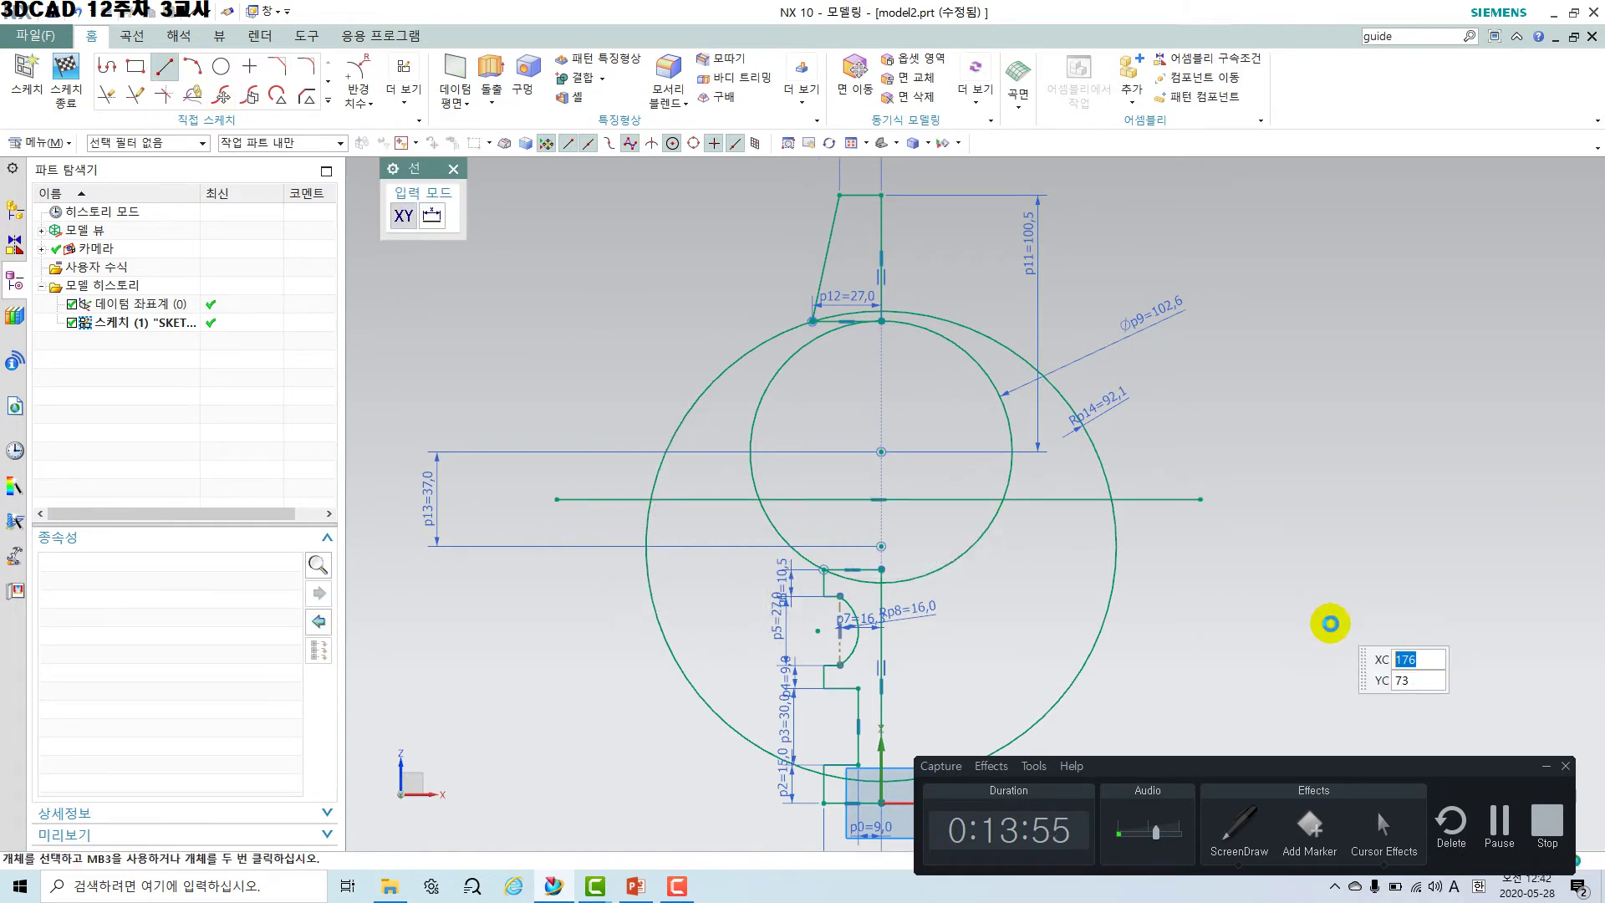
Quick Trim the outer circle's arc segments below the horizontal line on both sides of the profile.
left_click(107, 94)
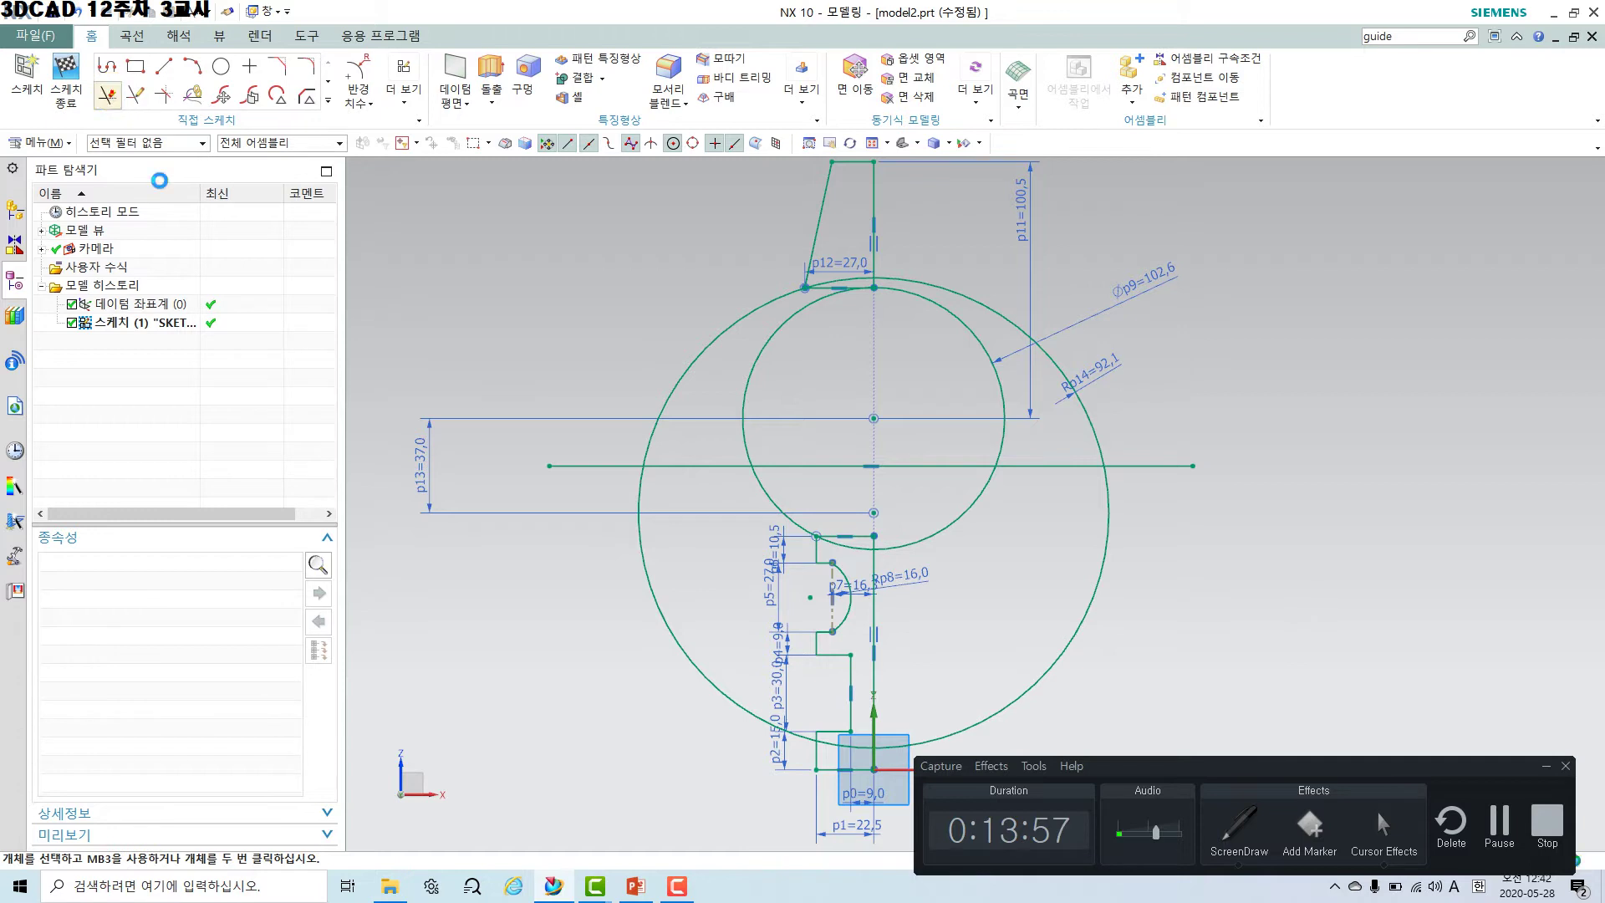
left_click(645, 497)
scroll(858, 800, "up", 3)
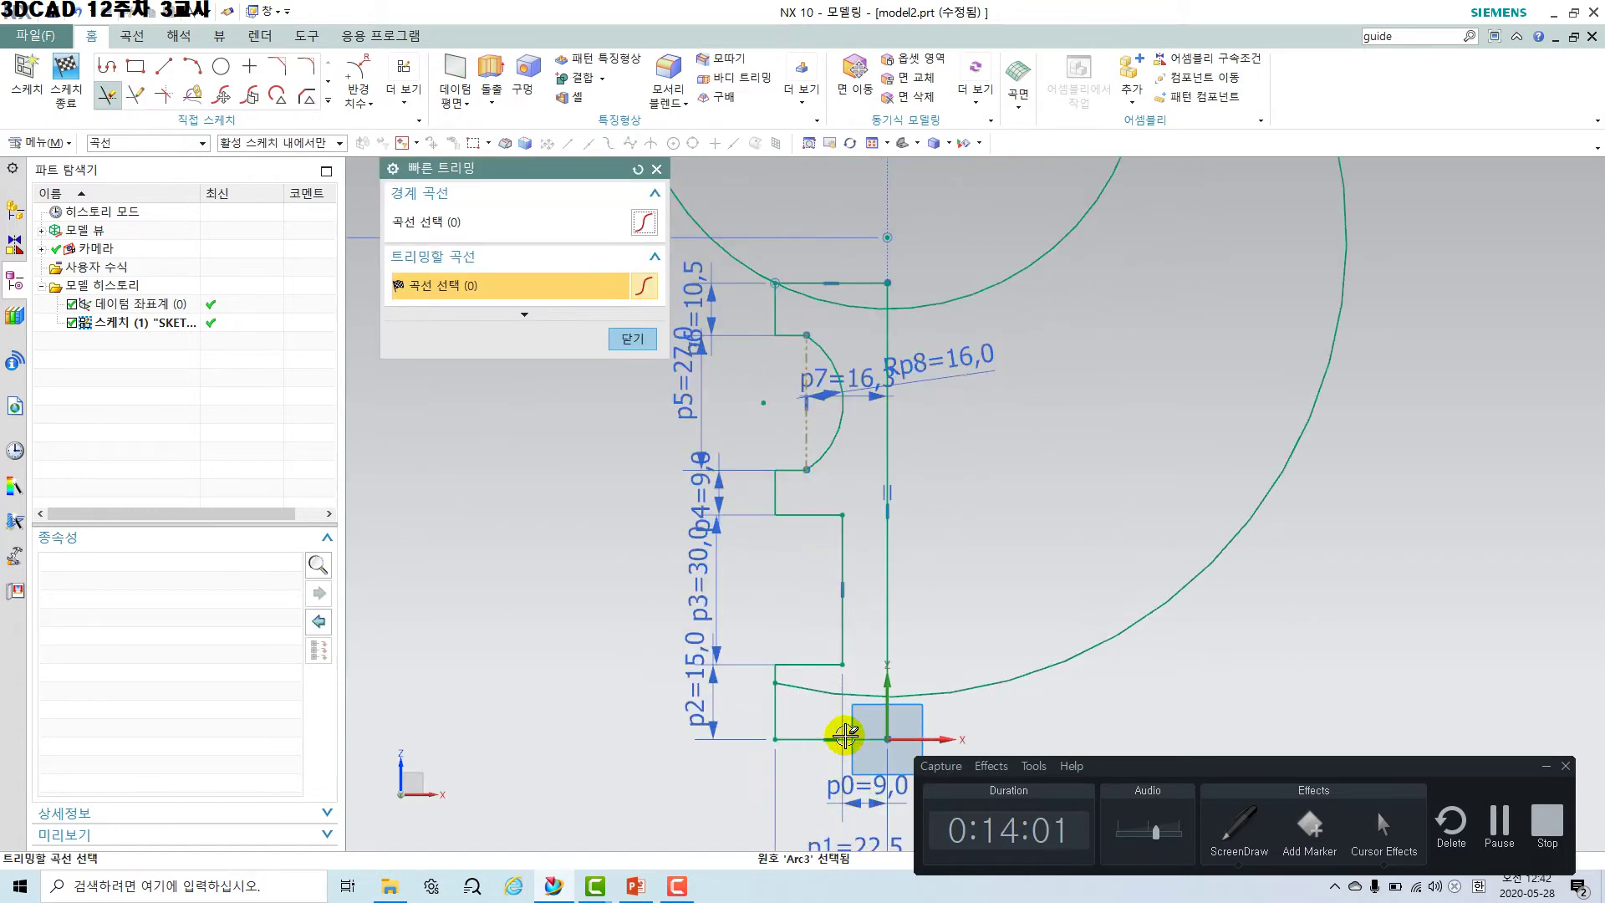
left_click(819, 691)
left_click(970, 684)
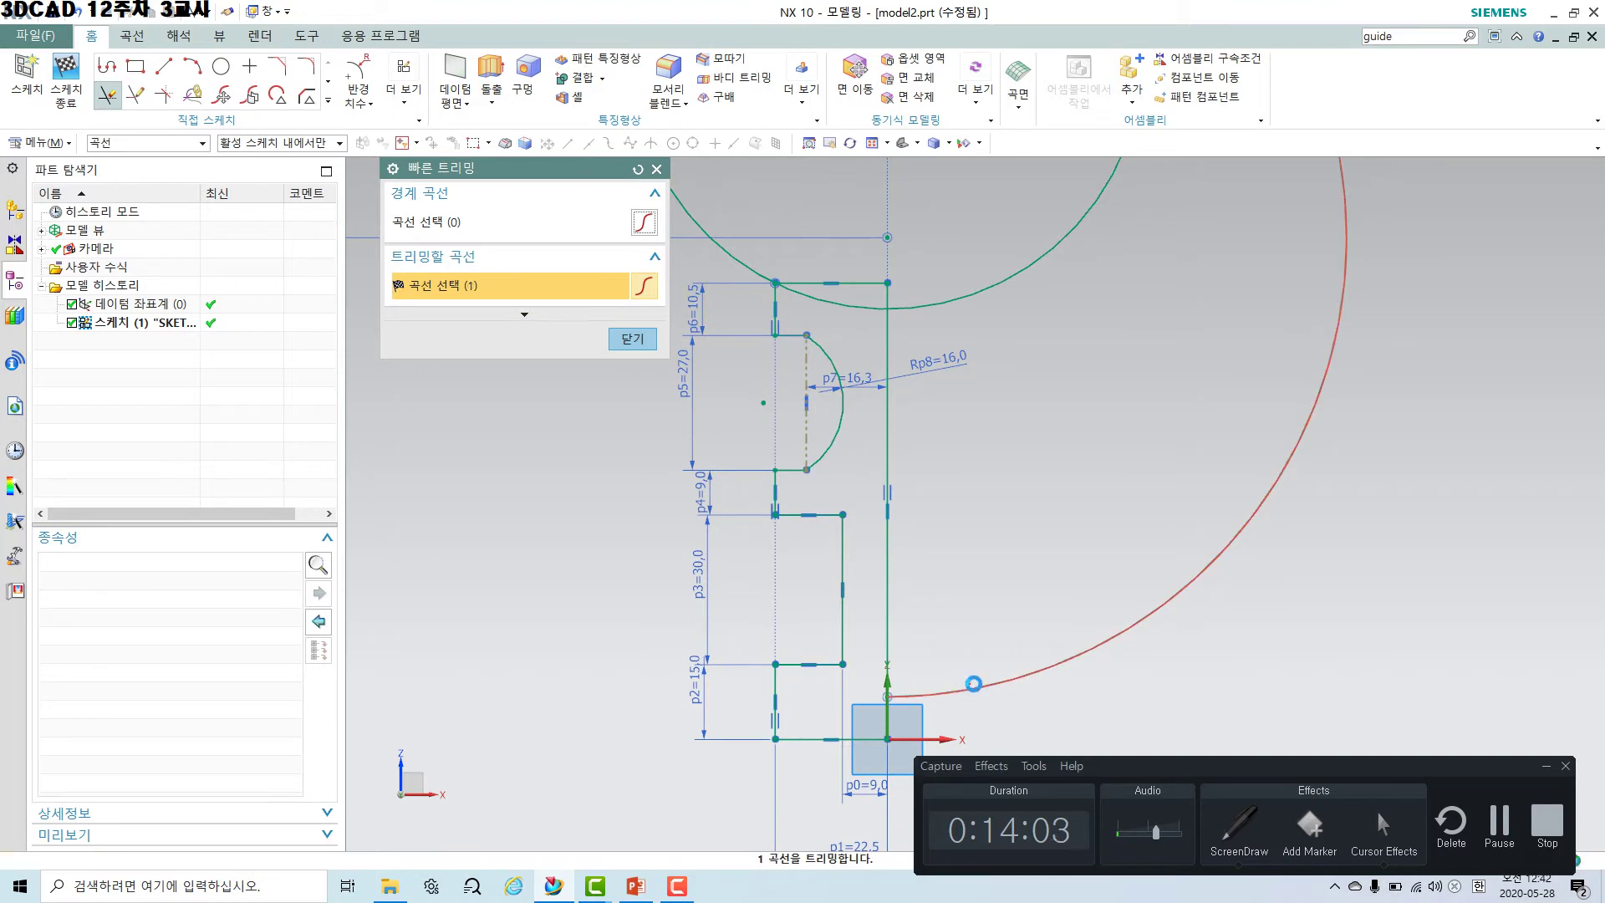
Quick Trim the two ends of the horizontal line that extend beyond the outer circle's arc.
scroll(1172, 547, "down", 4)
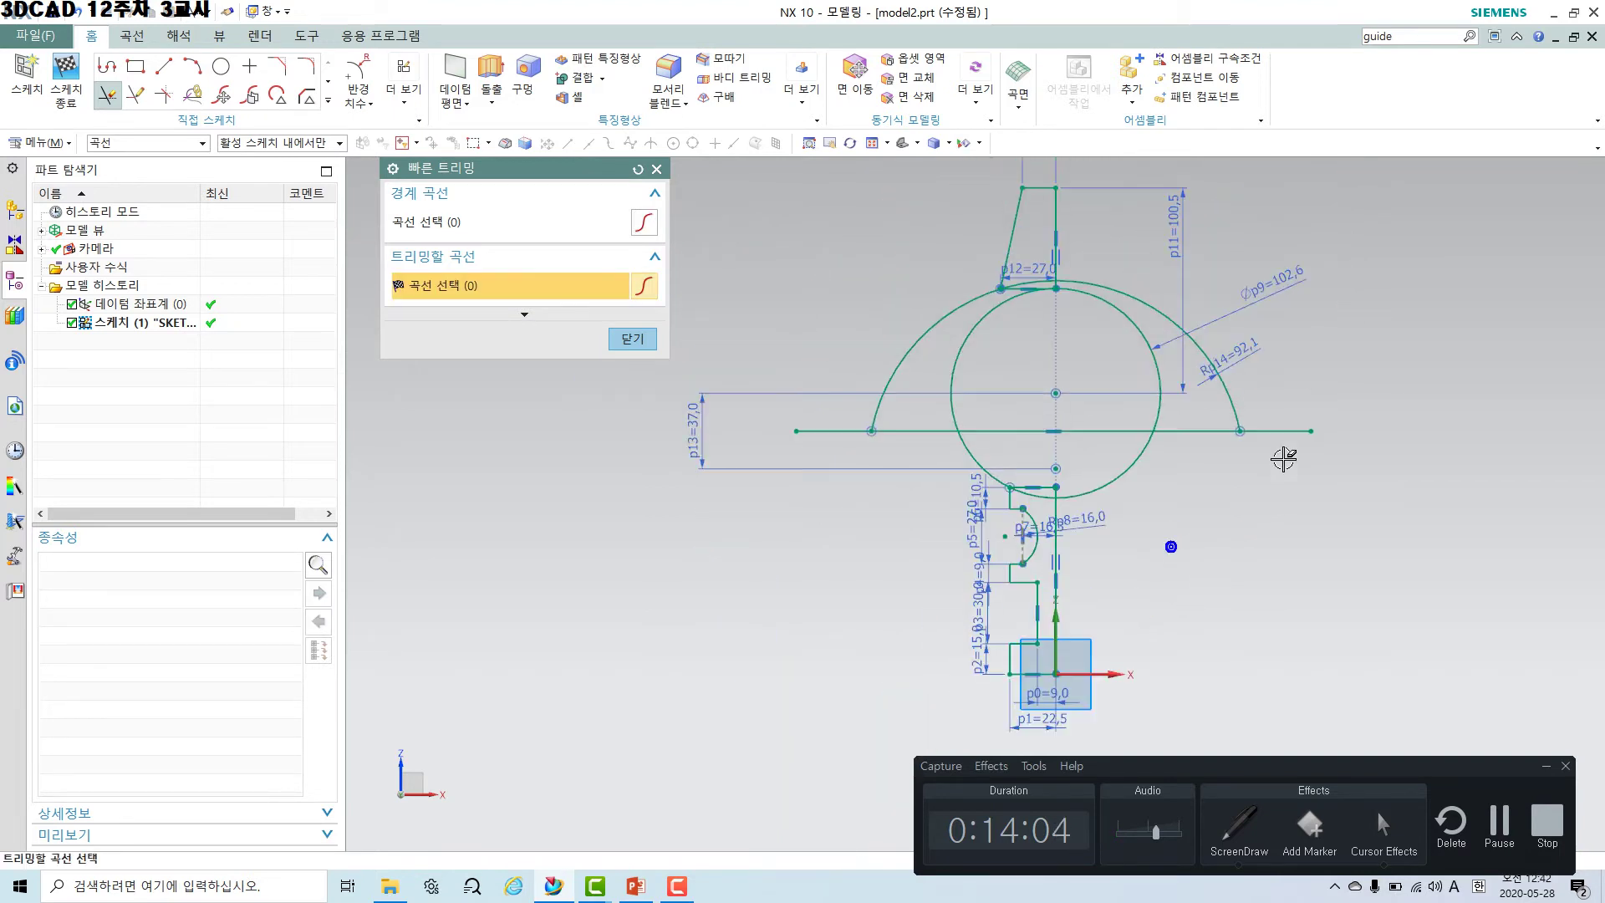
scroll(1283, 460, "up", 2)
left_click(1271, 417)
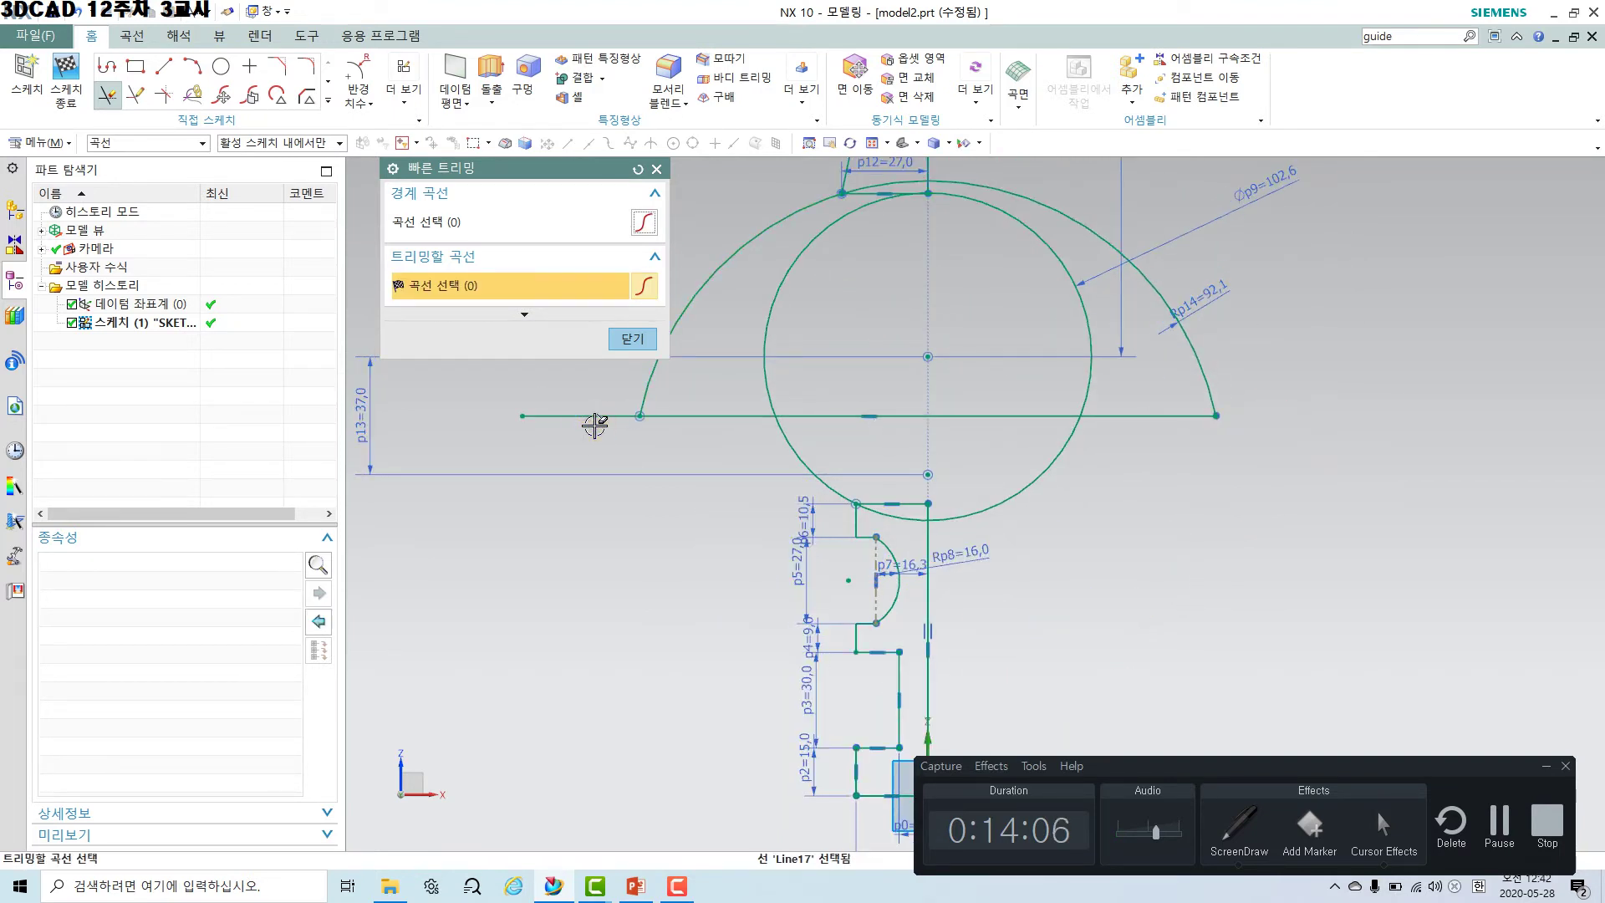
left_click(634, 339)
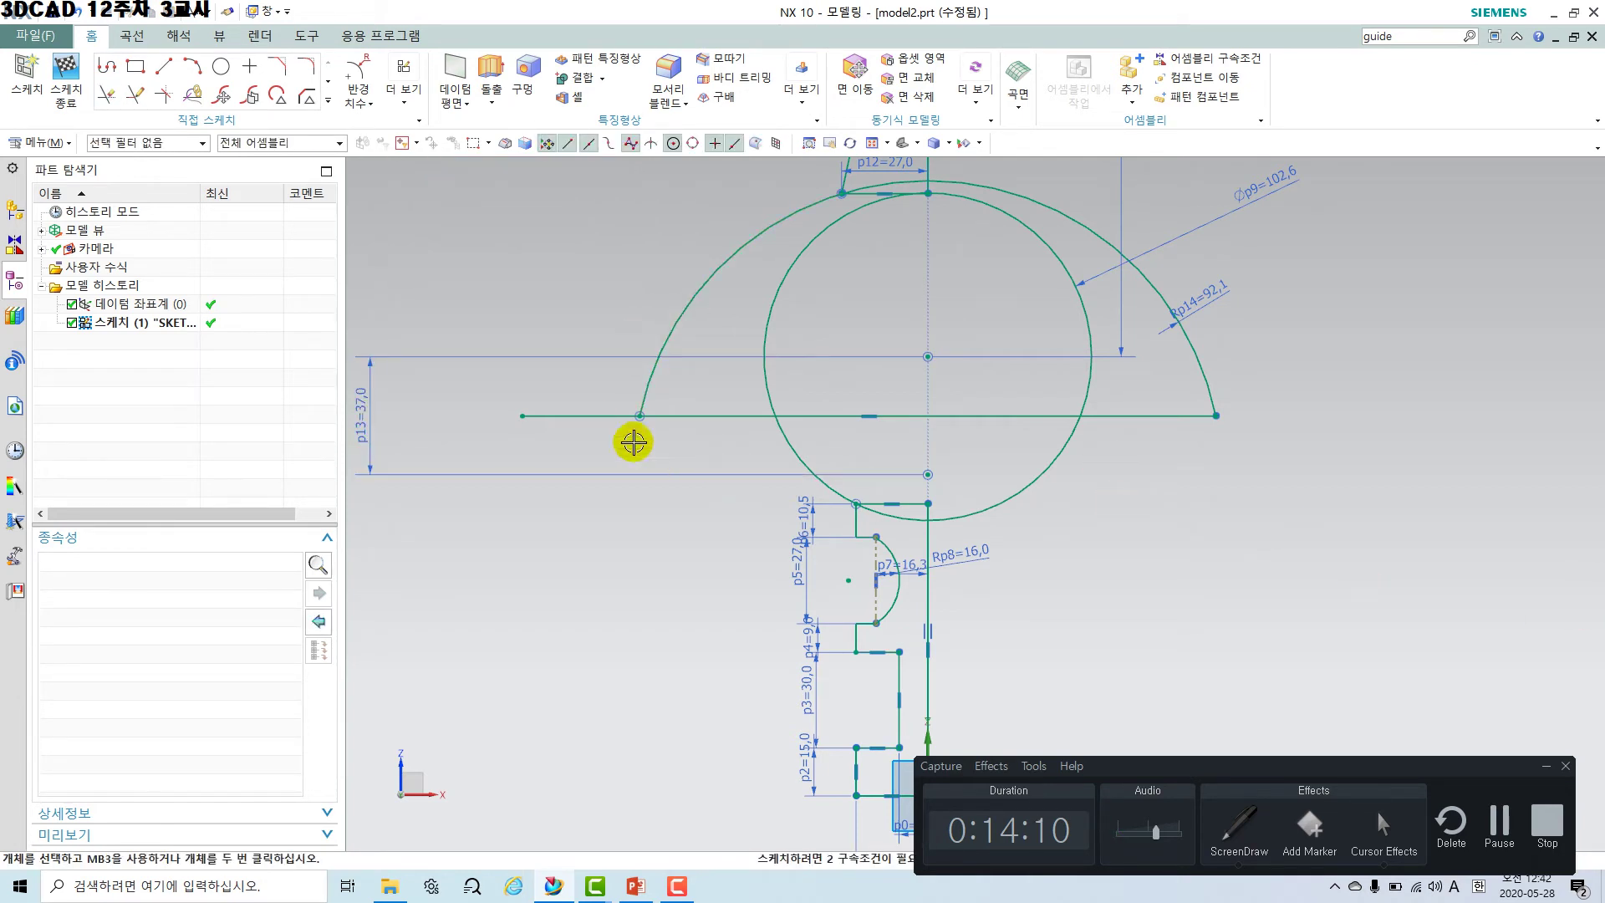
left_click(107, 94)
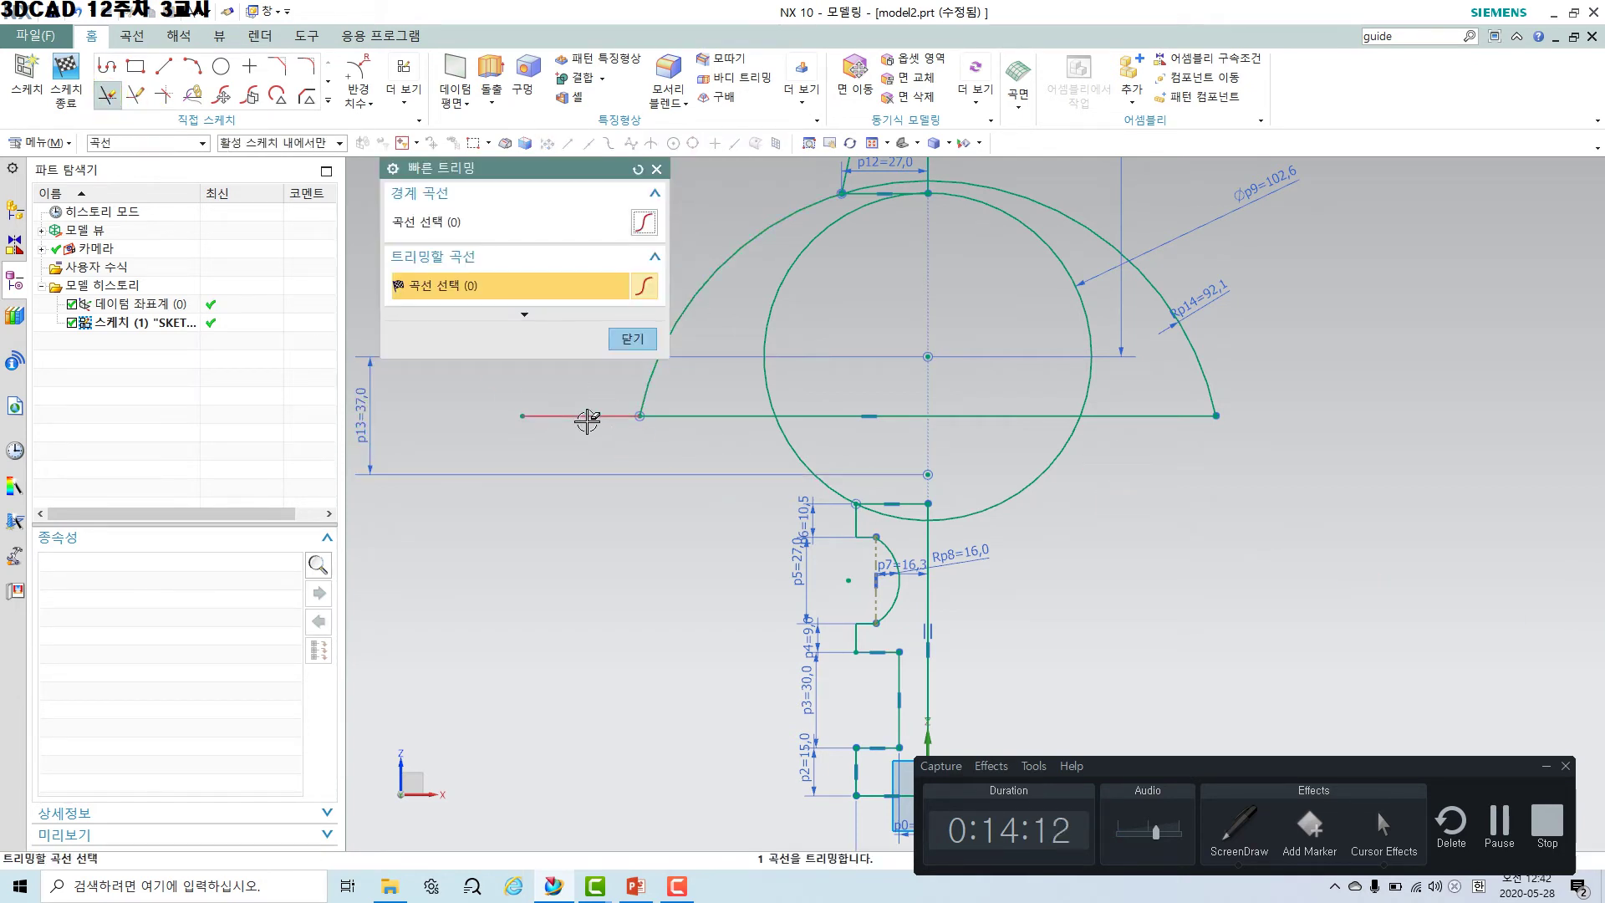
left_click(587, 417)
left_click(632, 338)
Add a 20 mm vertical Rapid Dimension between the top edge of the lower stepped profile and the horizontal line across the circles.
middle_click_drag(1301, 581, 1325, 622, "shift")
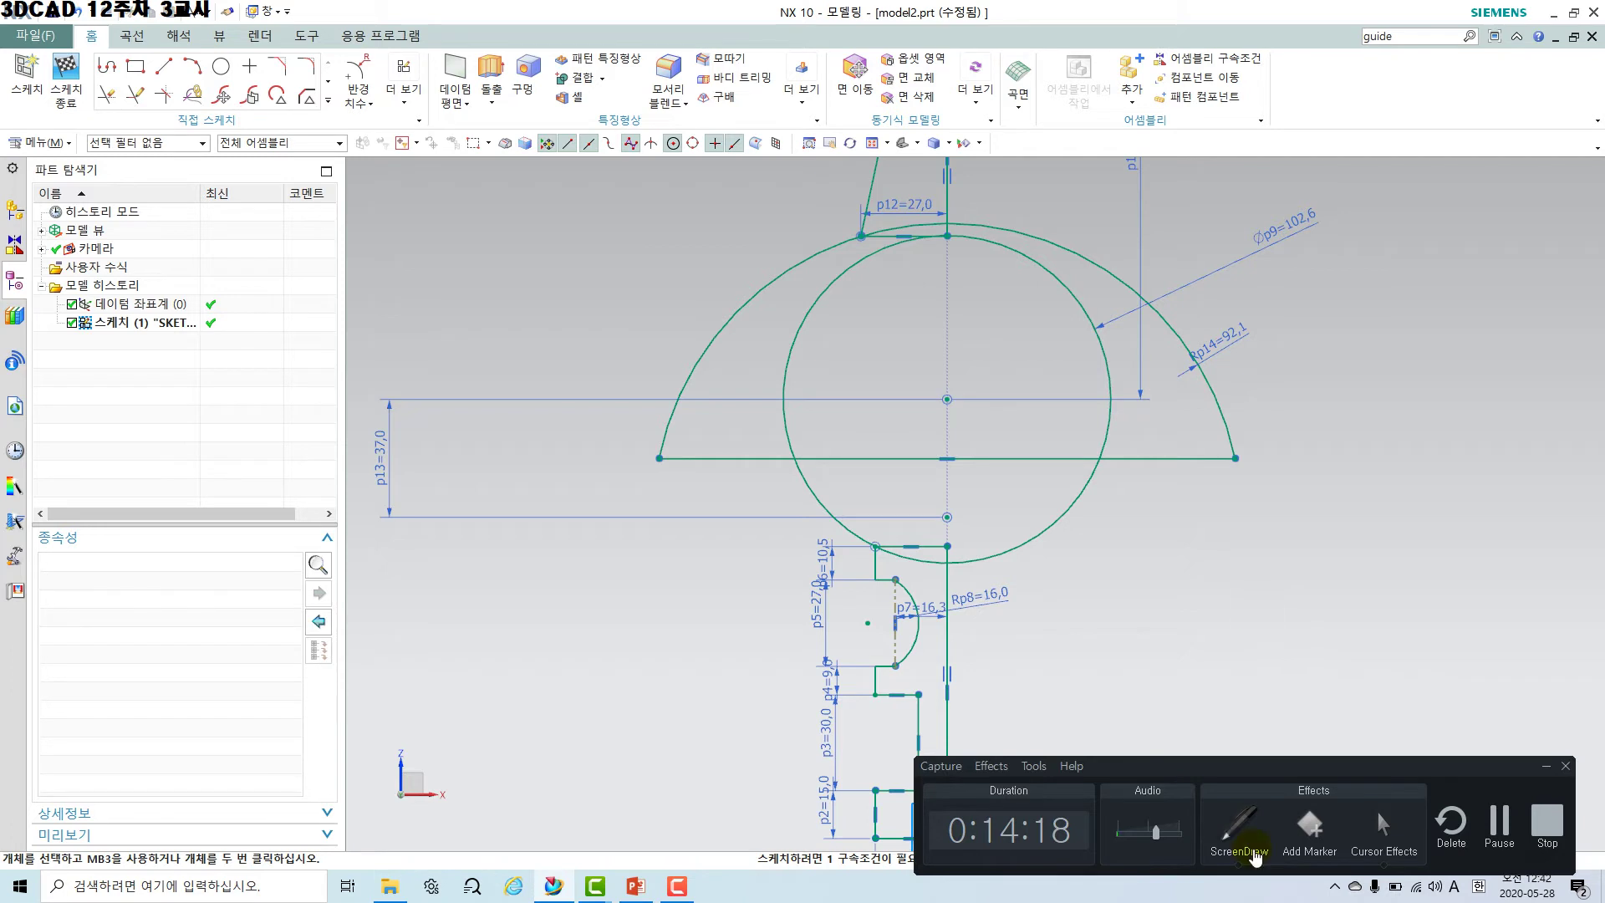
left_click(367, 102)
left_click(387, 127)
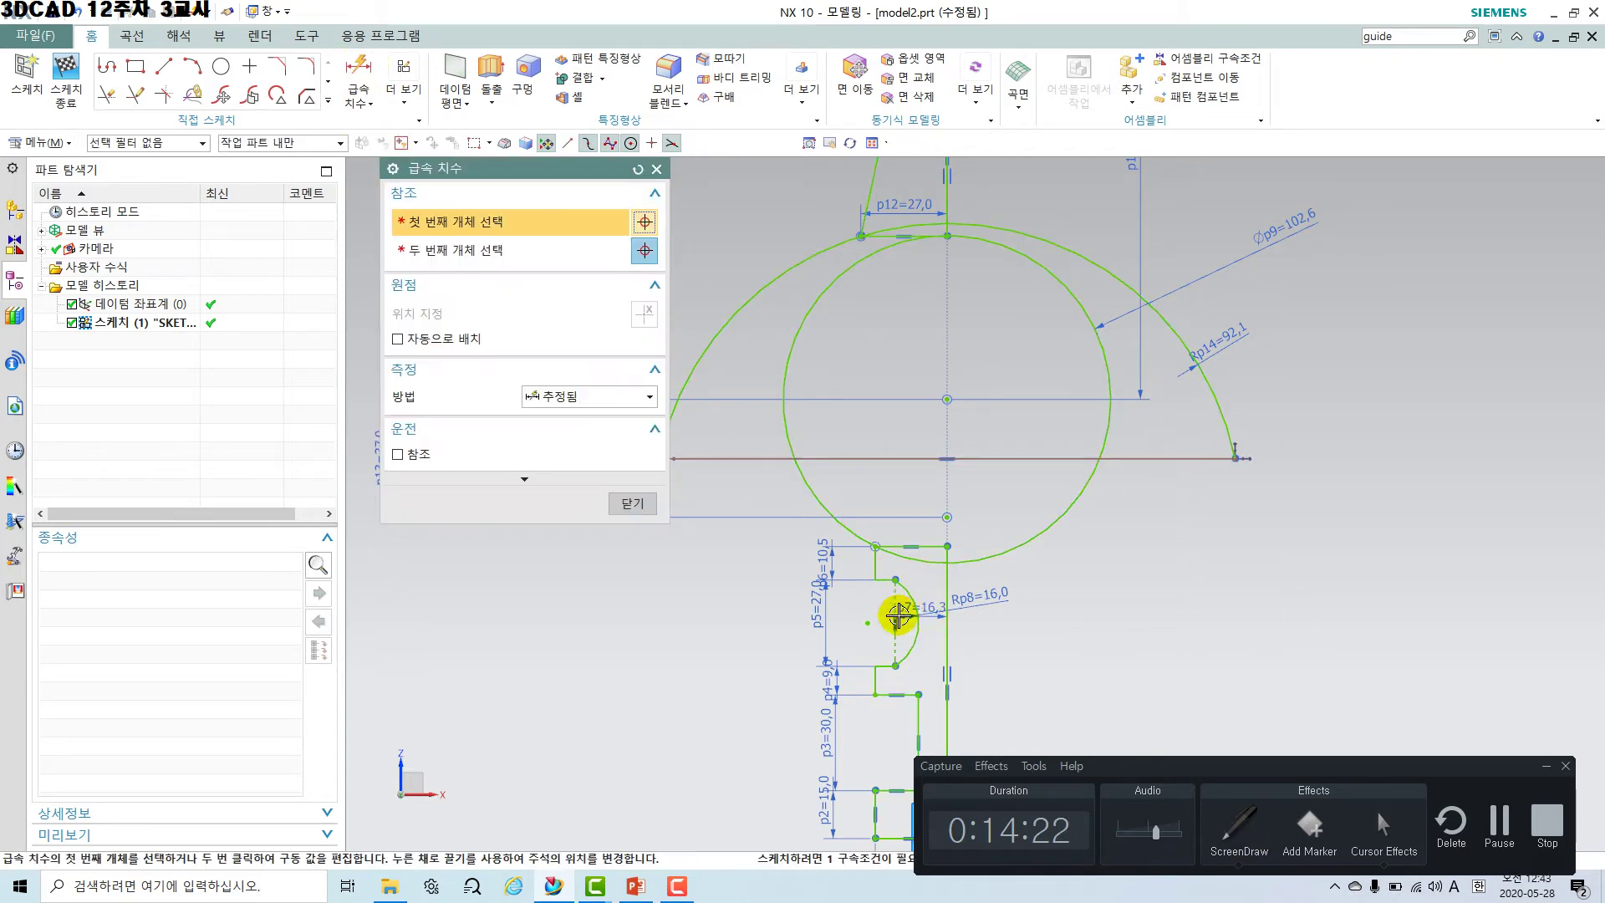
scroll(986, 568, "up", 3)
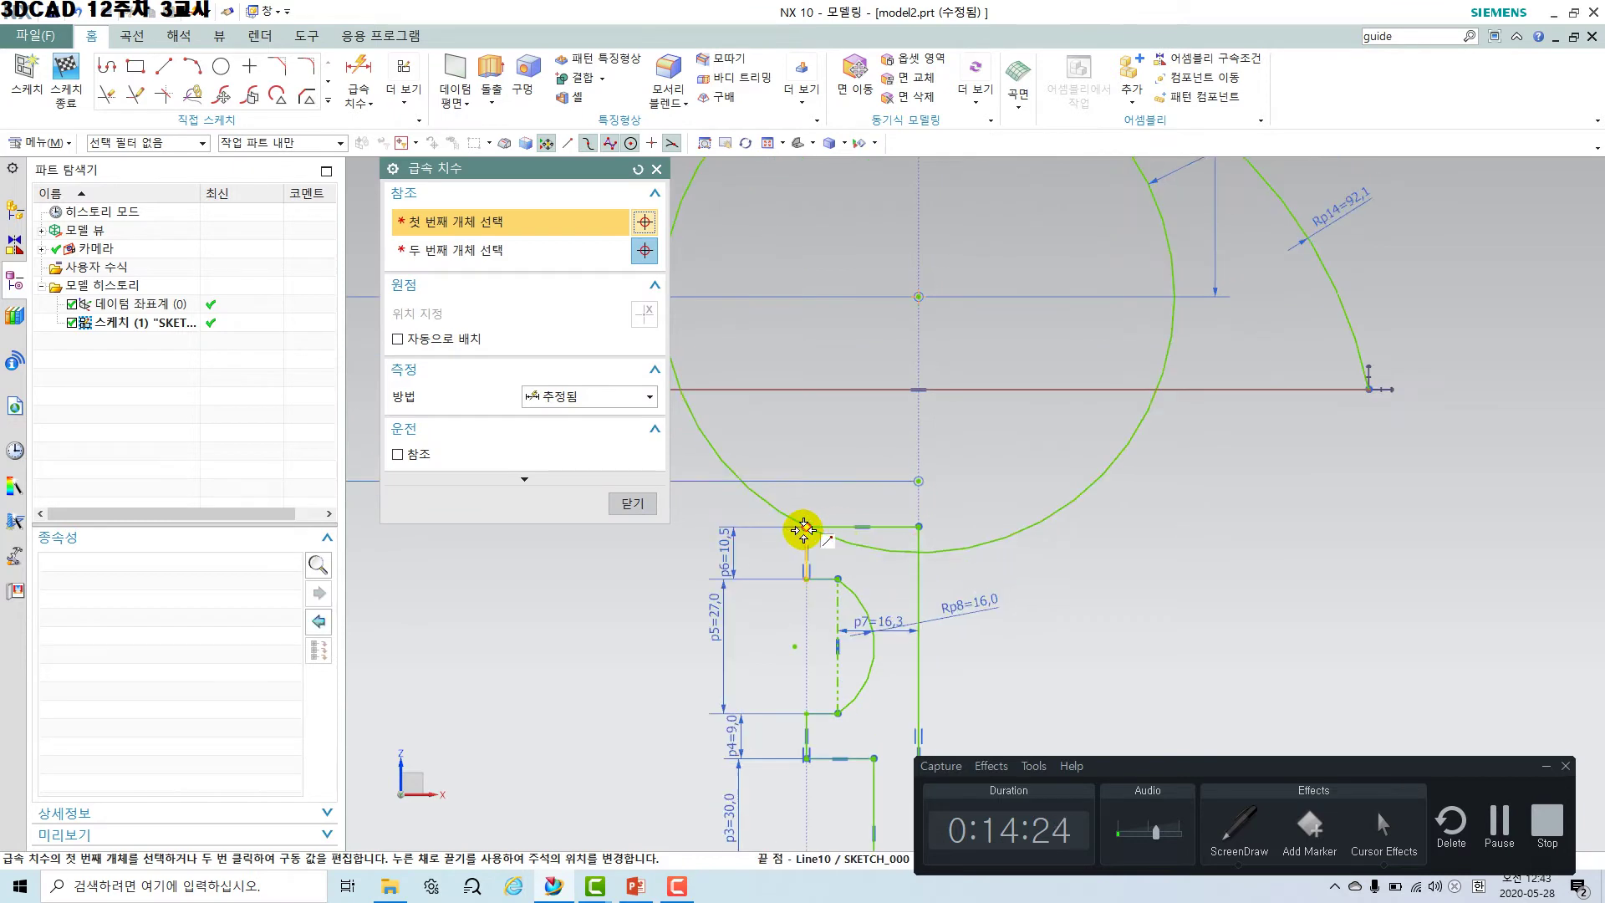
left_click(881, 523)
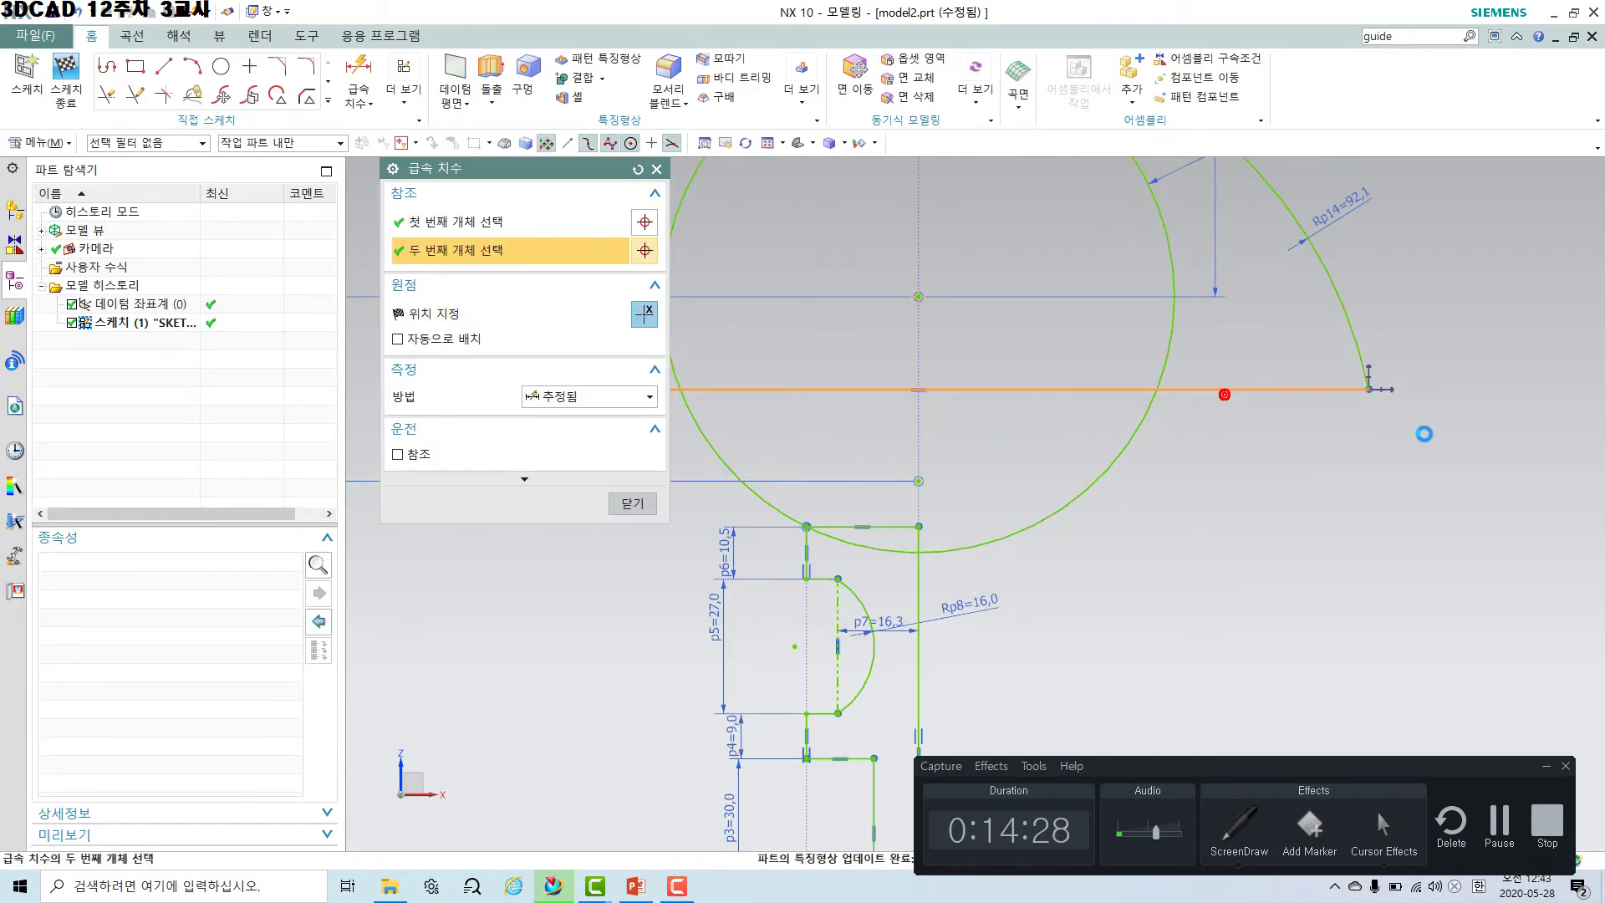
left_click(1432, 447)
left_click(1502, 564)
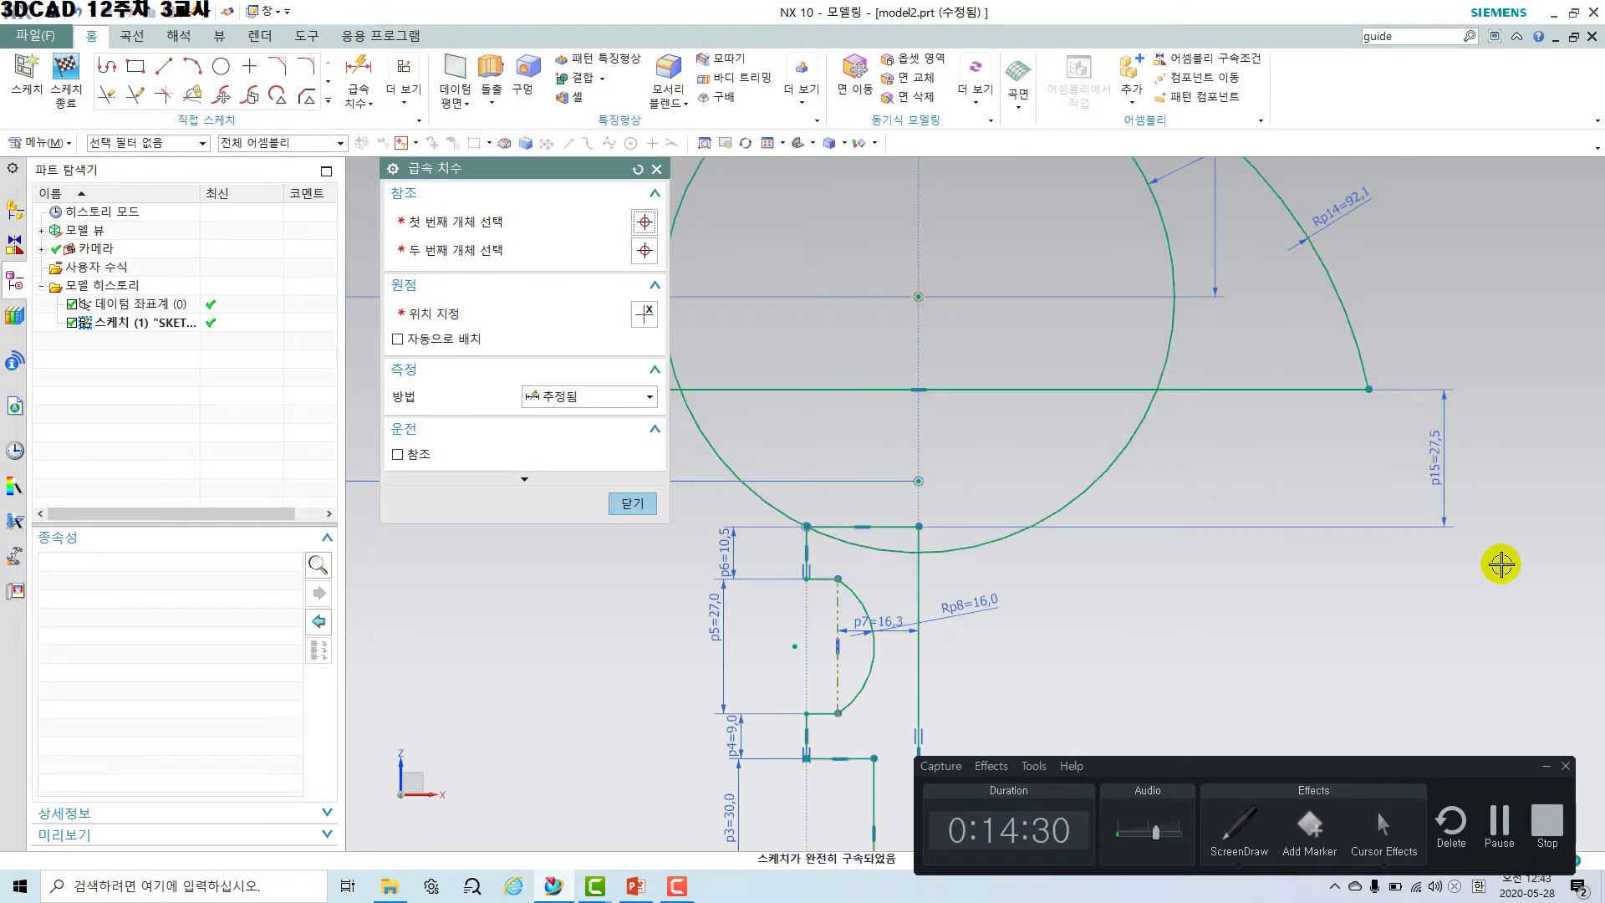
type("20")
key("Return")
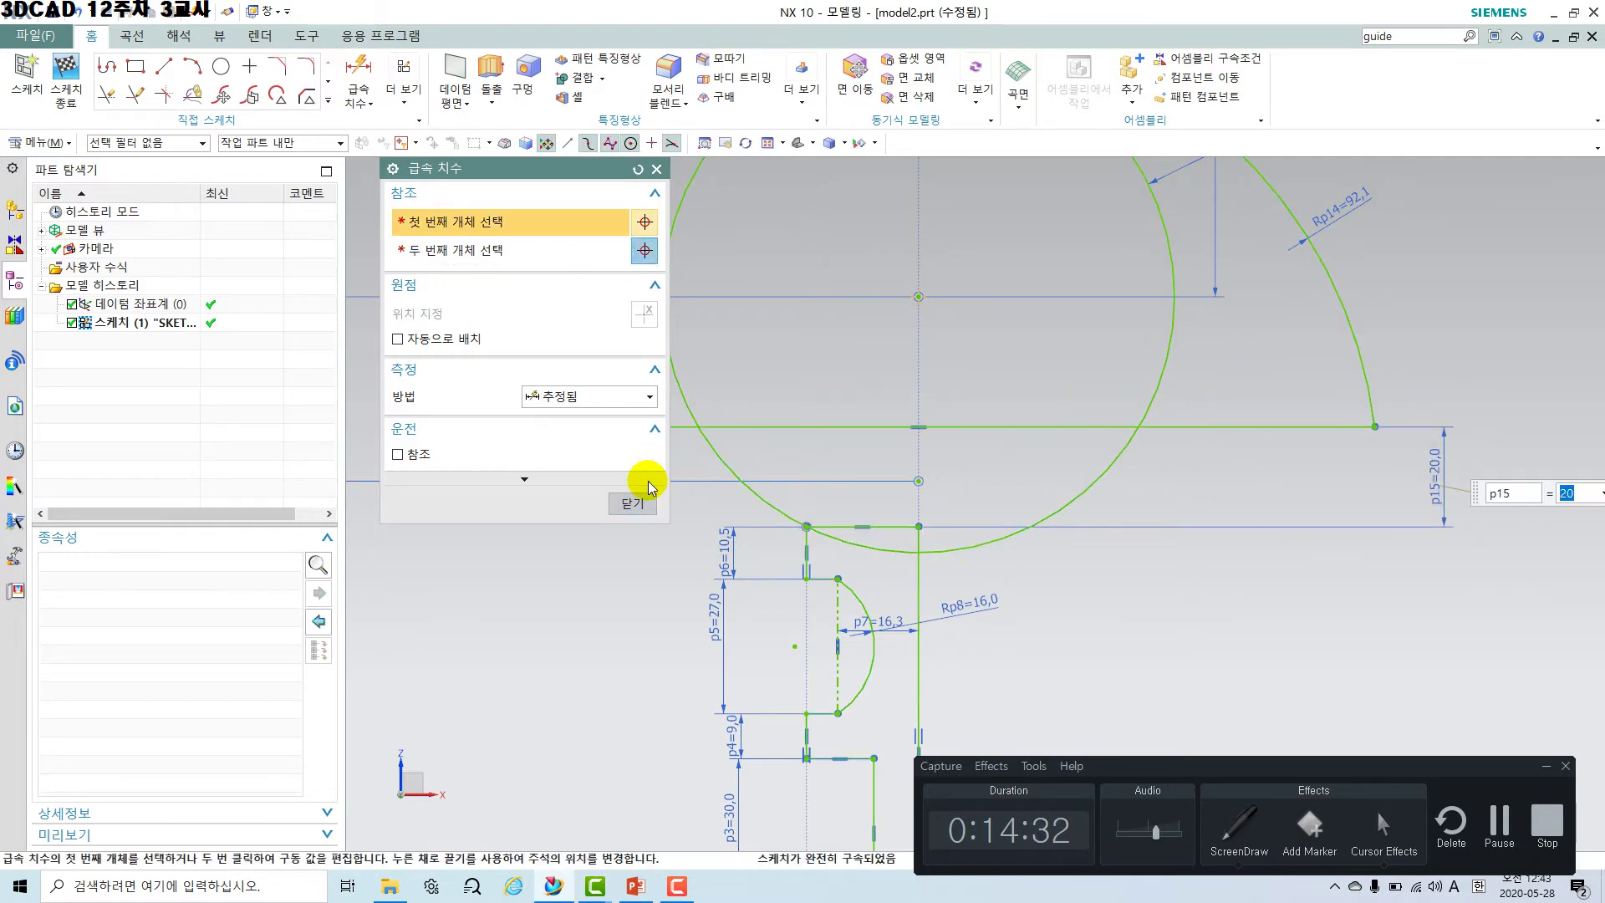
left_click(649, 501)
middle_click_drag(1032, 636, 1062, 643, "shift")
key("d")
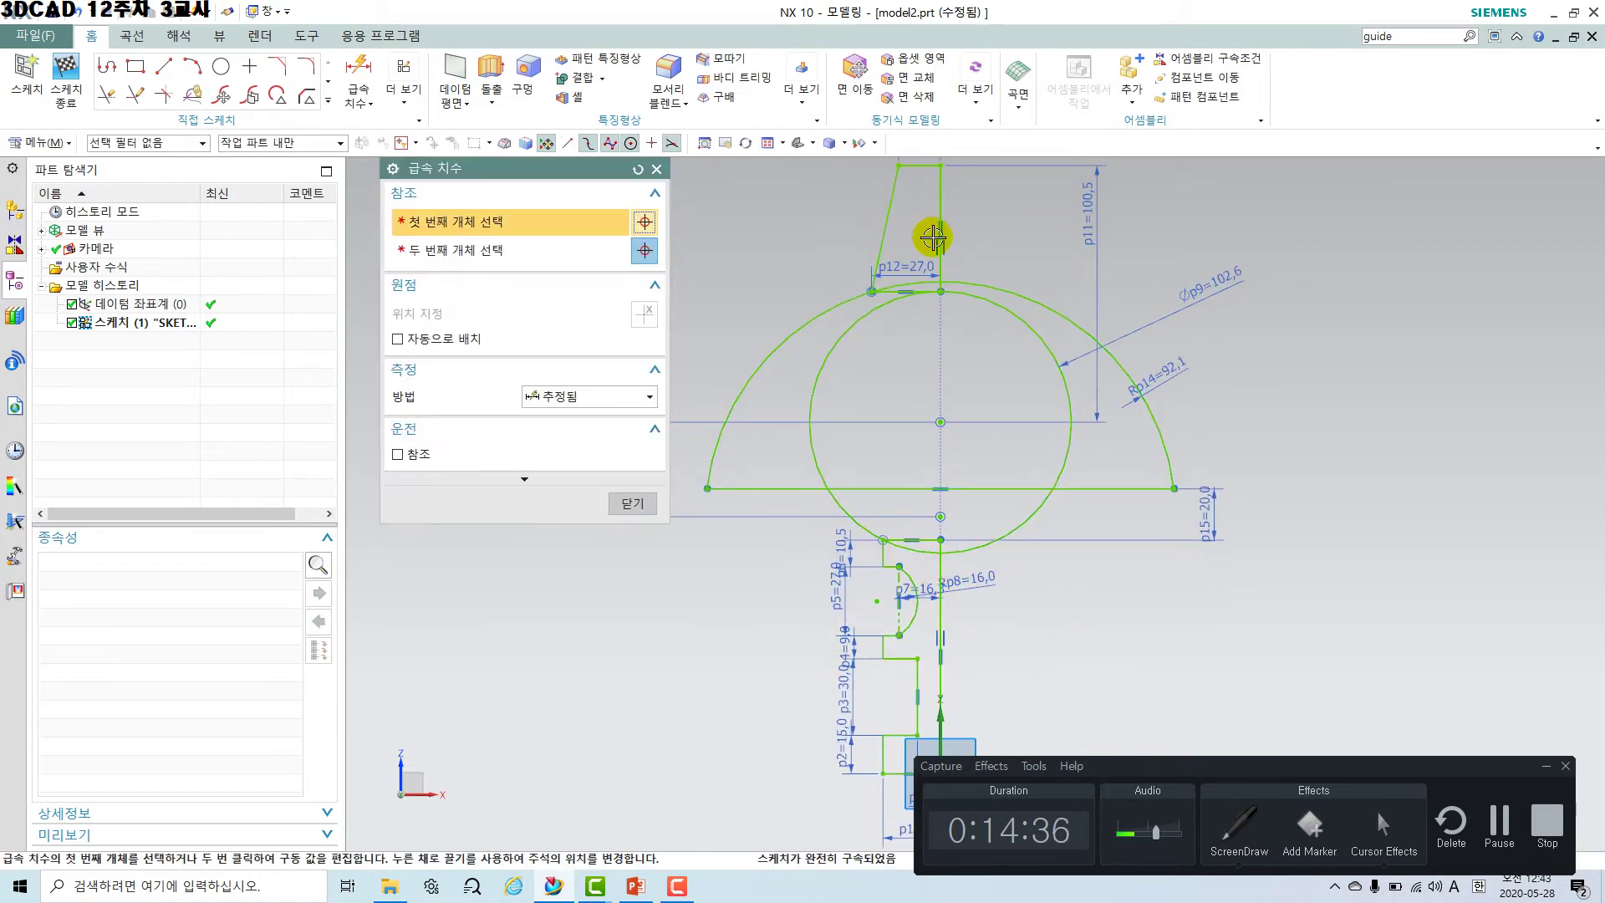
left_click(633, 505)
Draw a vertical line down the centre axis, starting at the upper profile's bottom corner at XC 0, YC 188.6981.
scroll(887, 224, "up", 2)
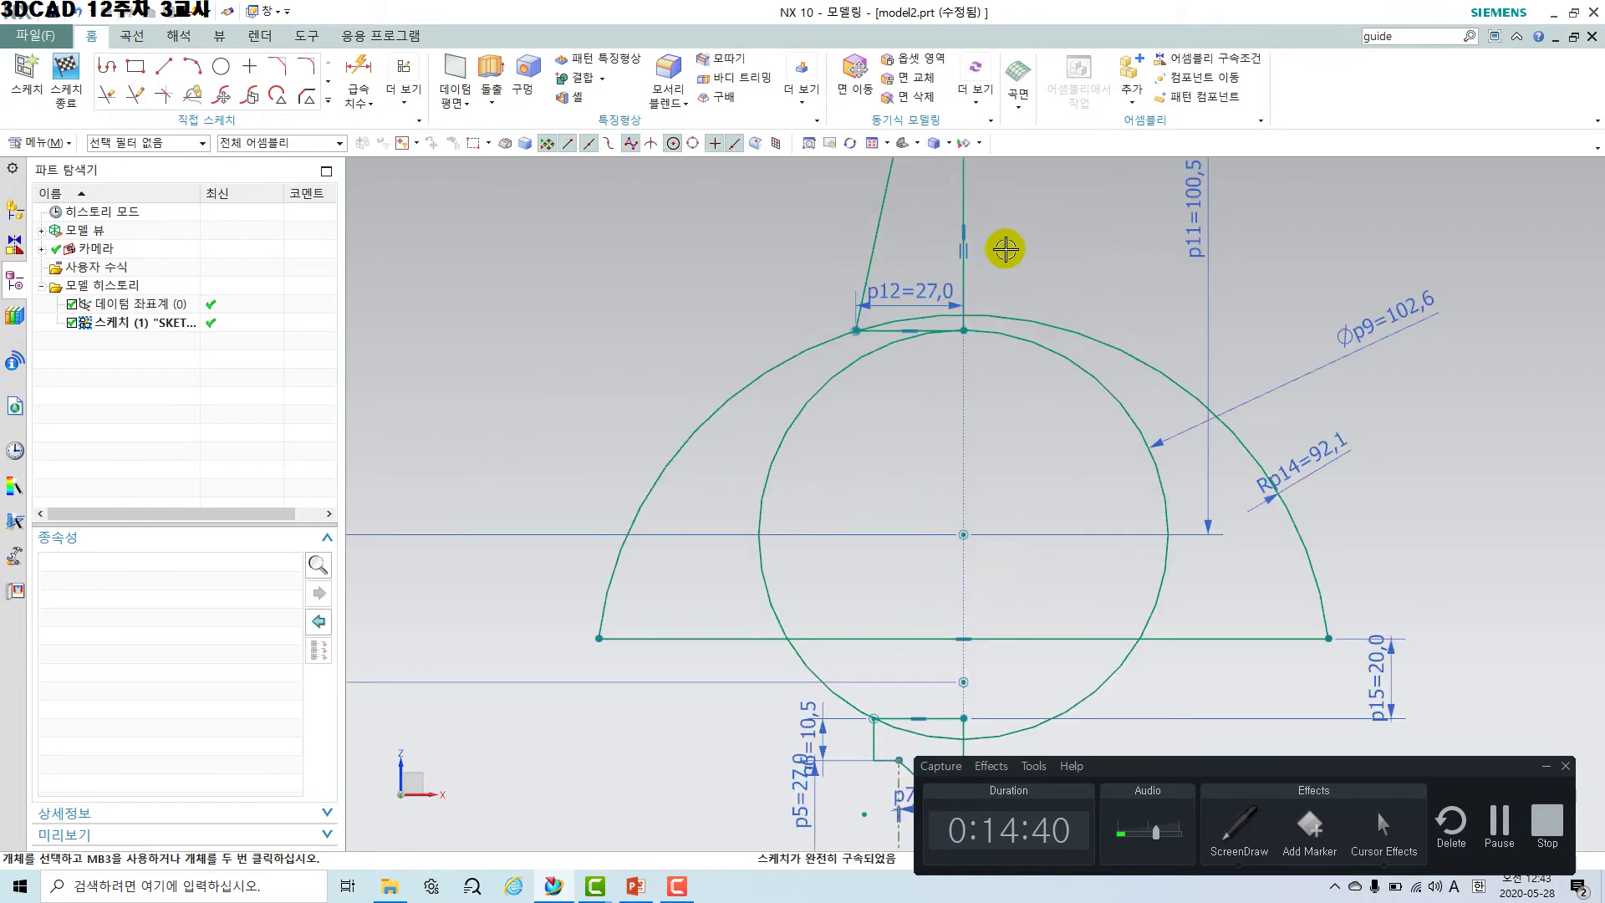
scroll(1005, 249, "down", 3)
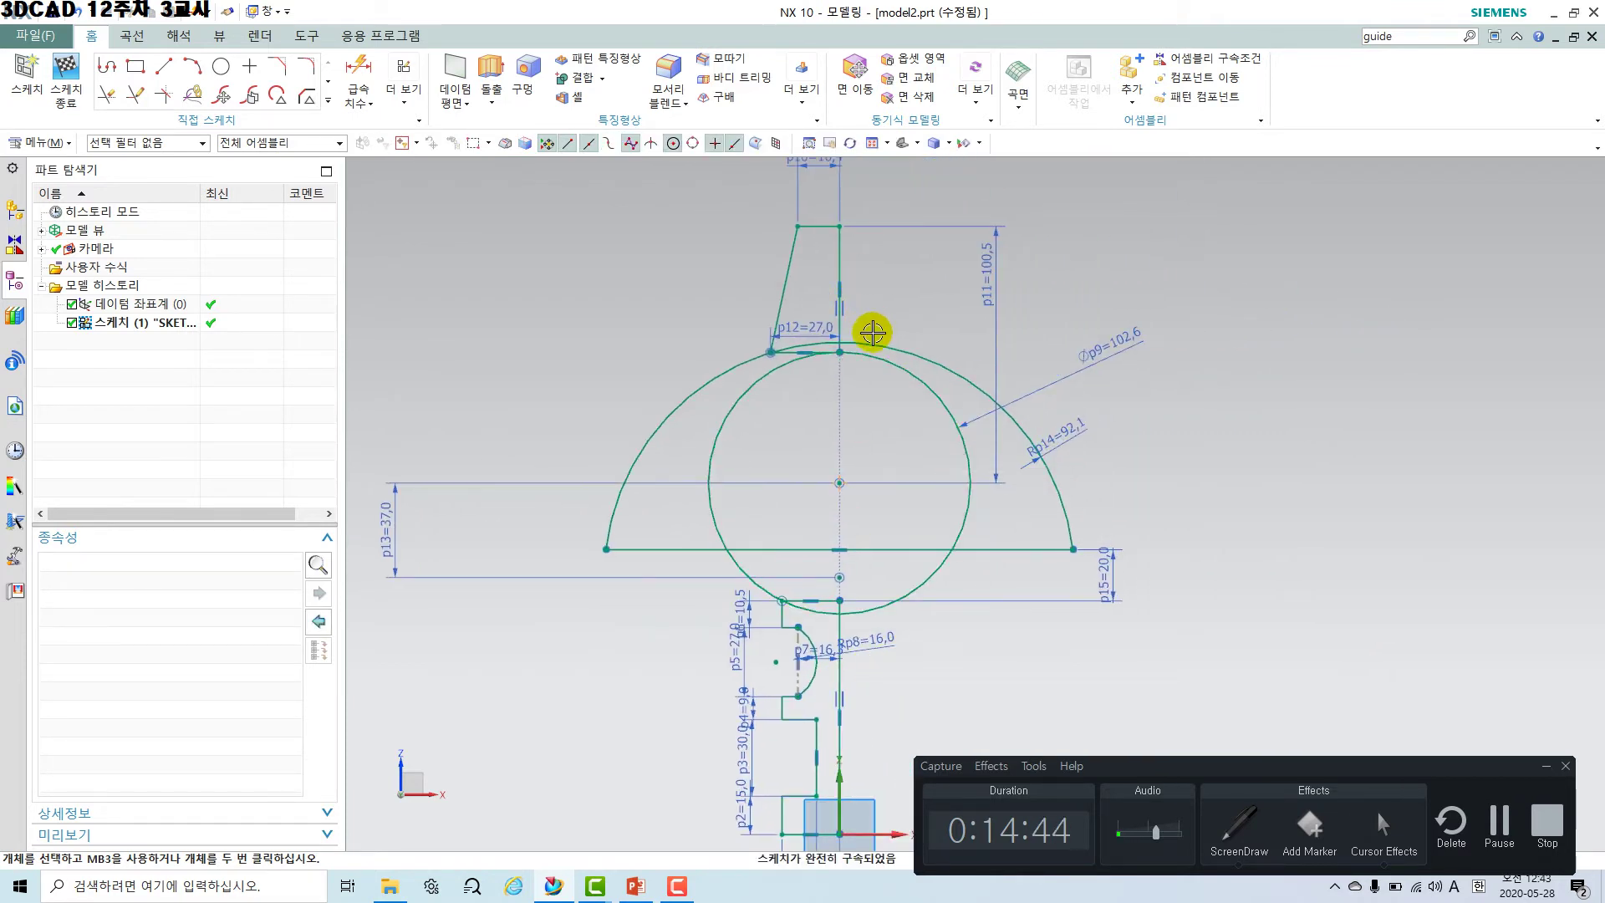
scroll(807, 388, "up", 3)
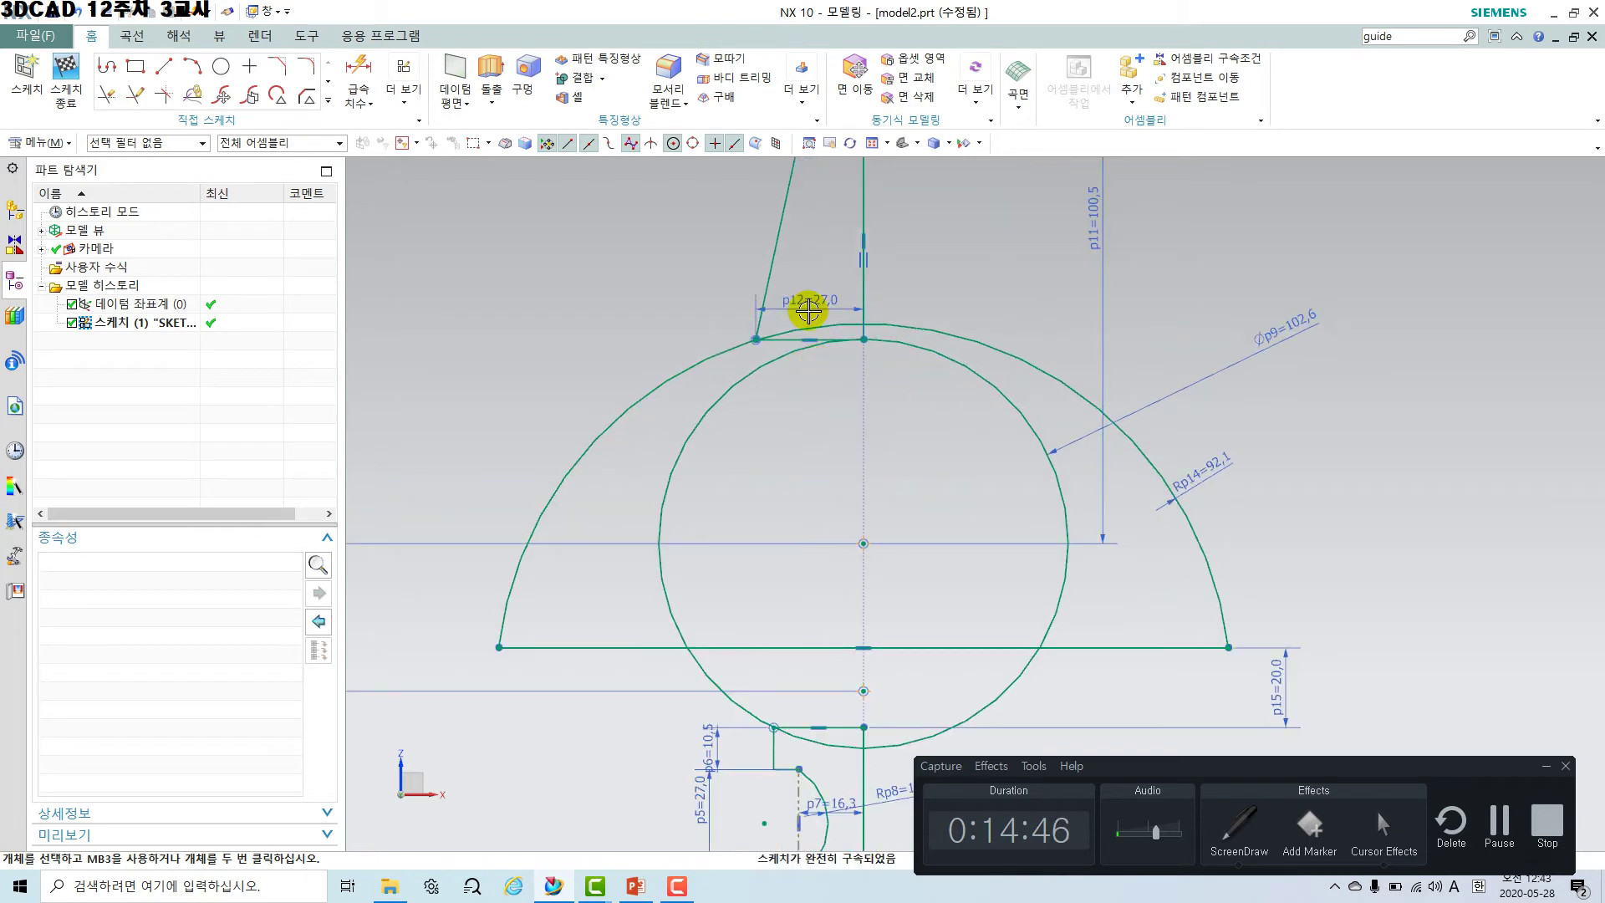
scroll(827, 313, "up", 1)
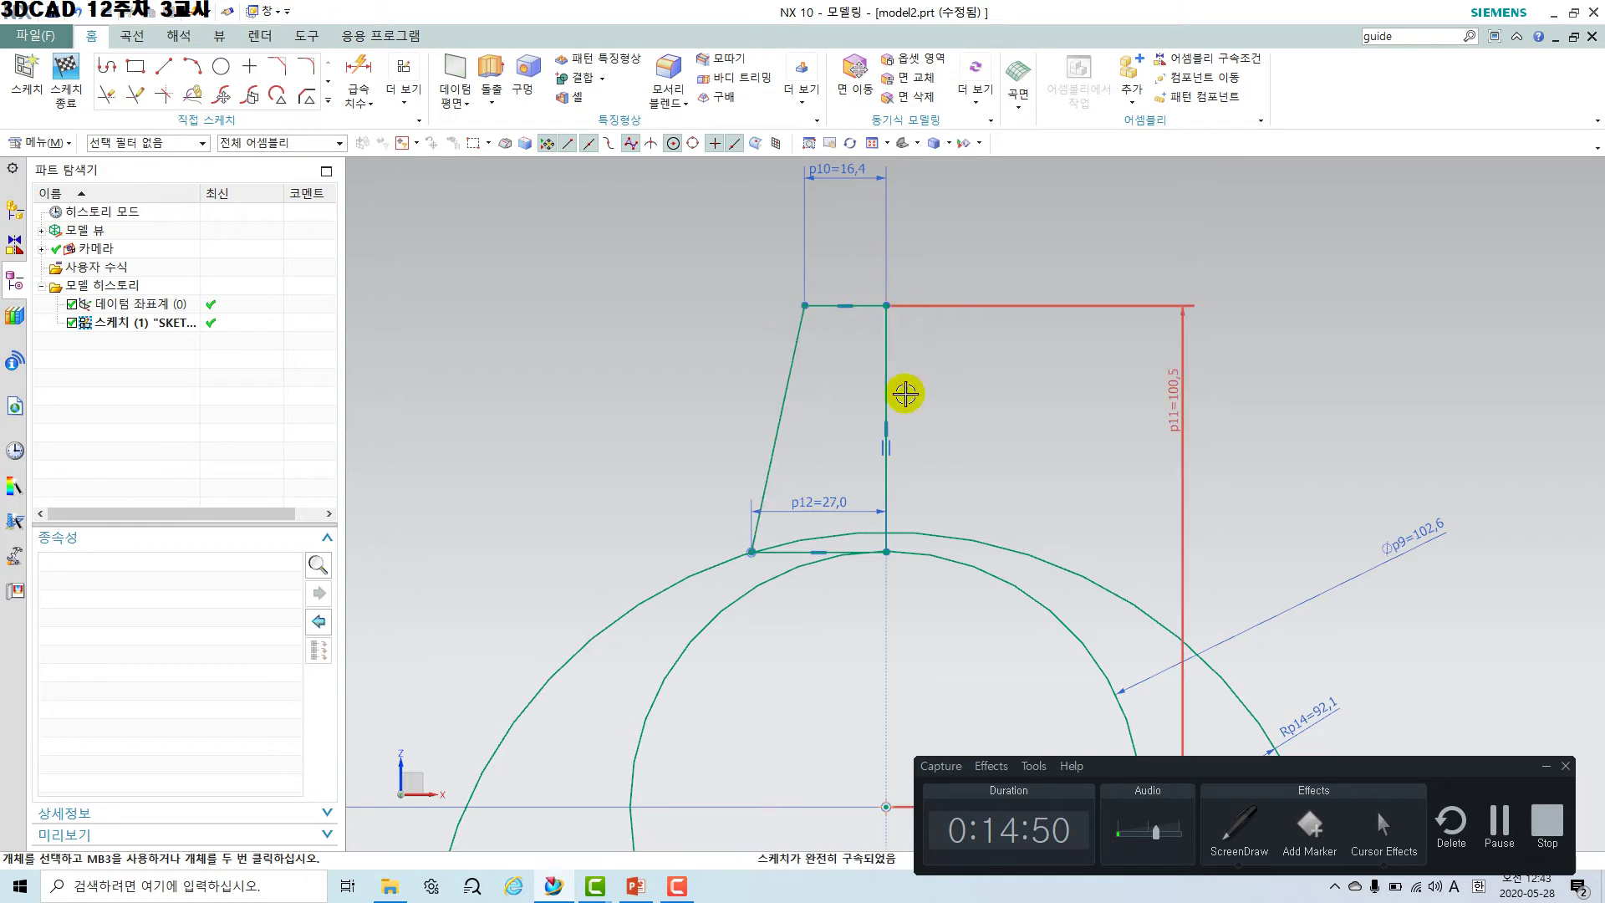
middle_click_drag(925, 688, 913, 448, "shift")
scroll(891, 448, "down", 2)
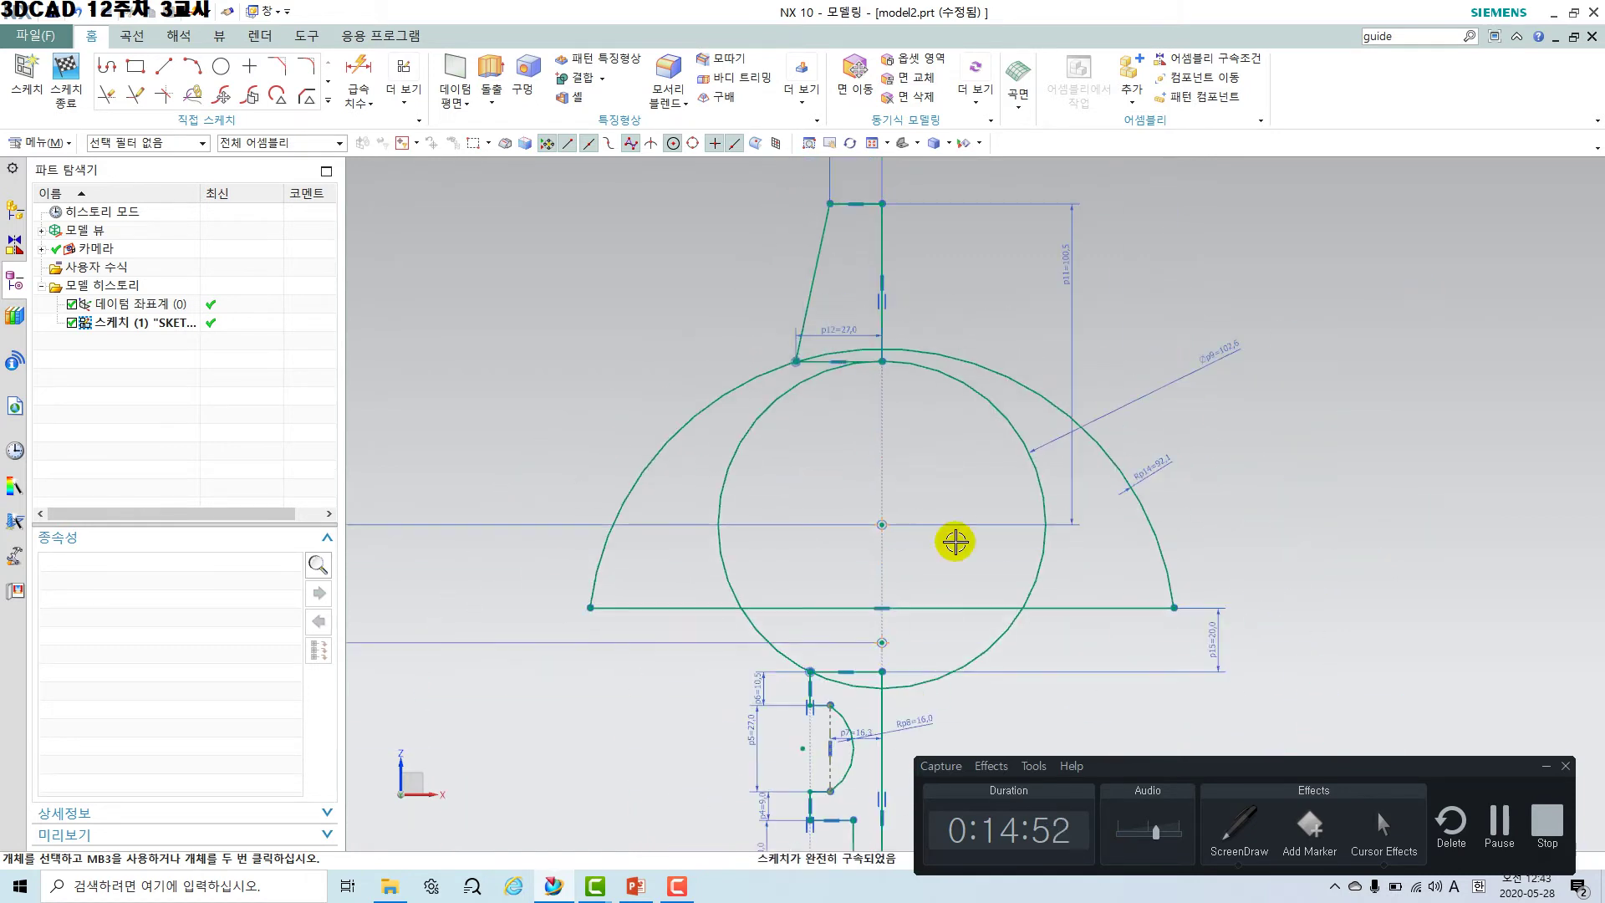
middle_click_drag(964, 563, 783, 564, "shift")
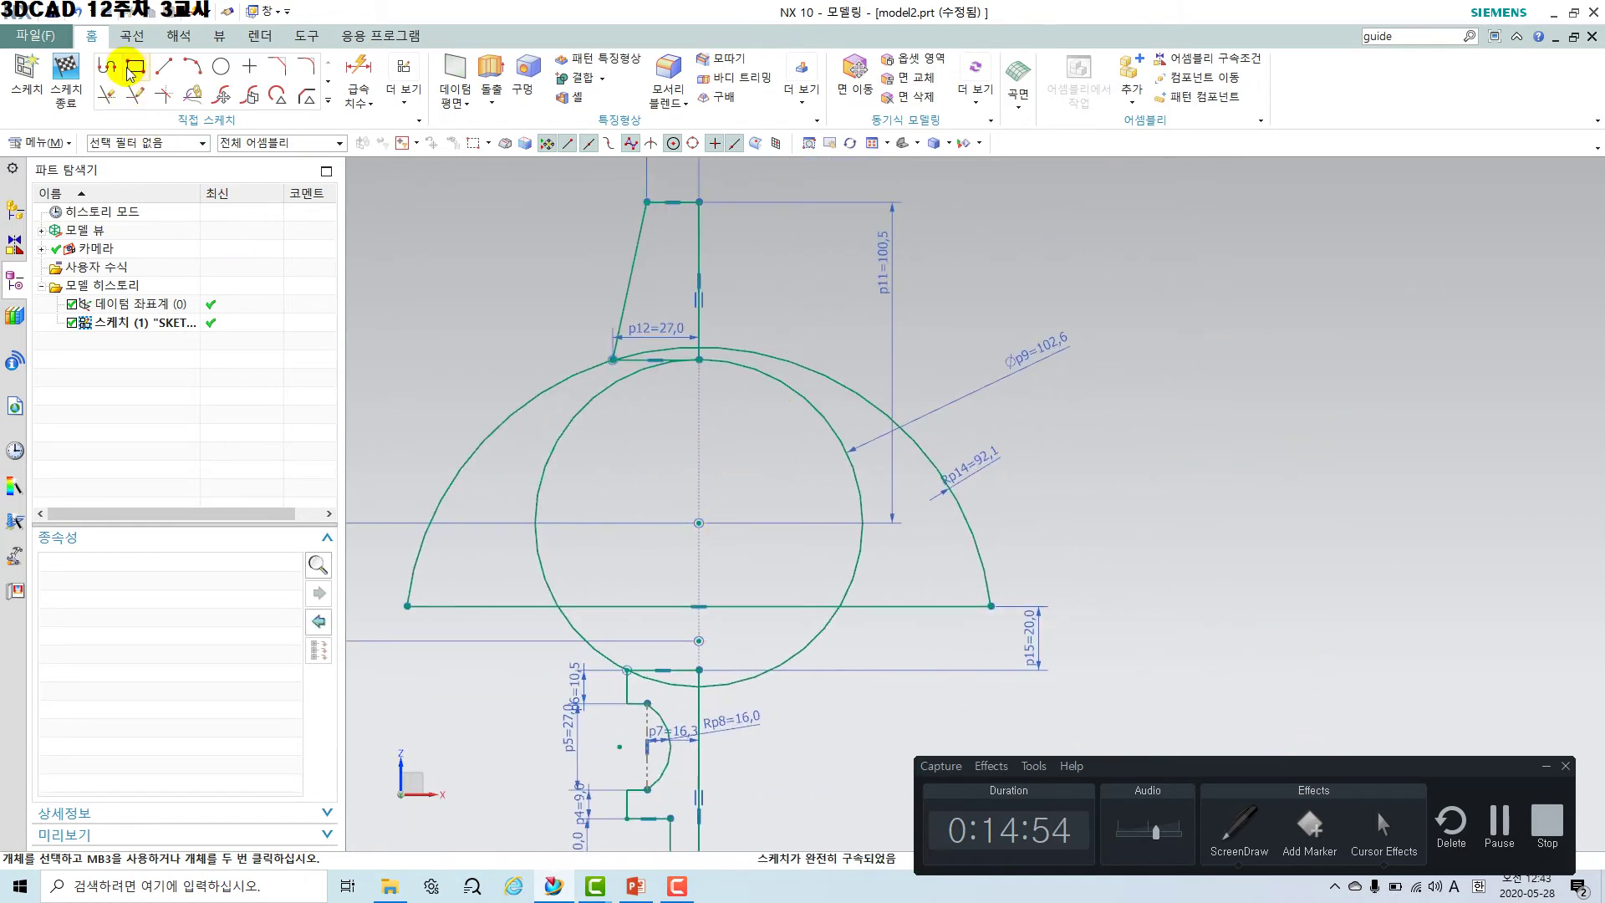
left_click(165, 73)
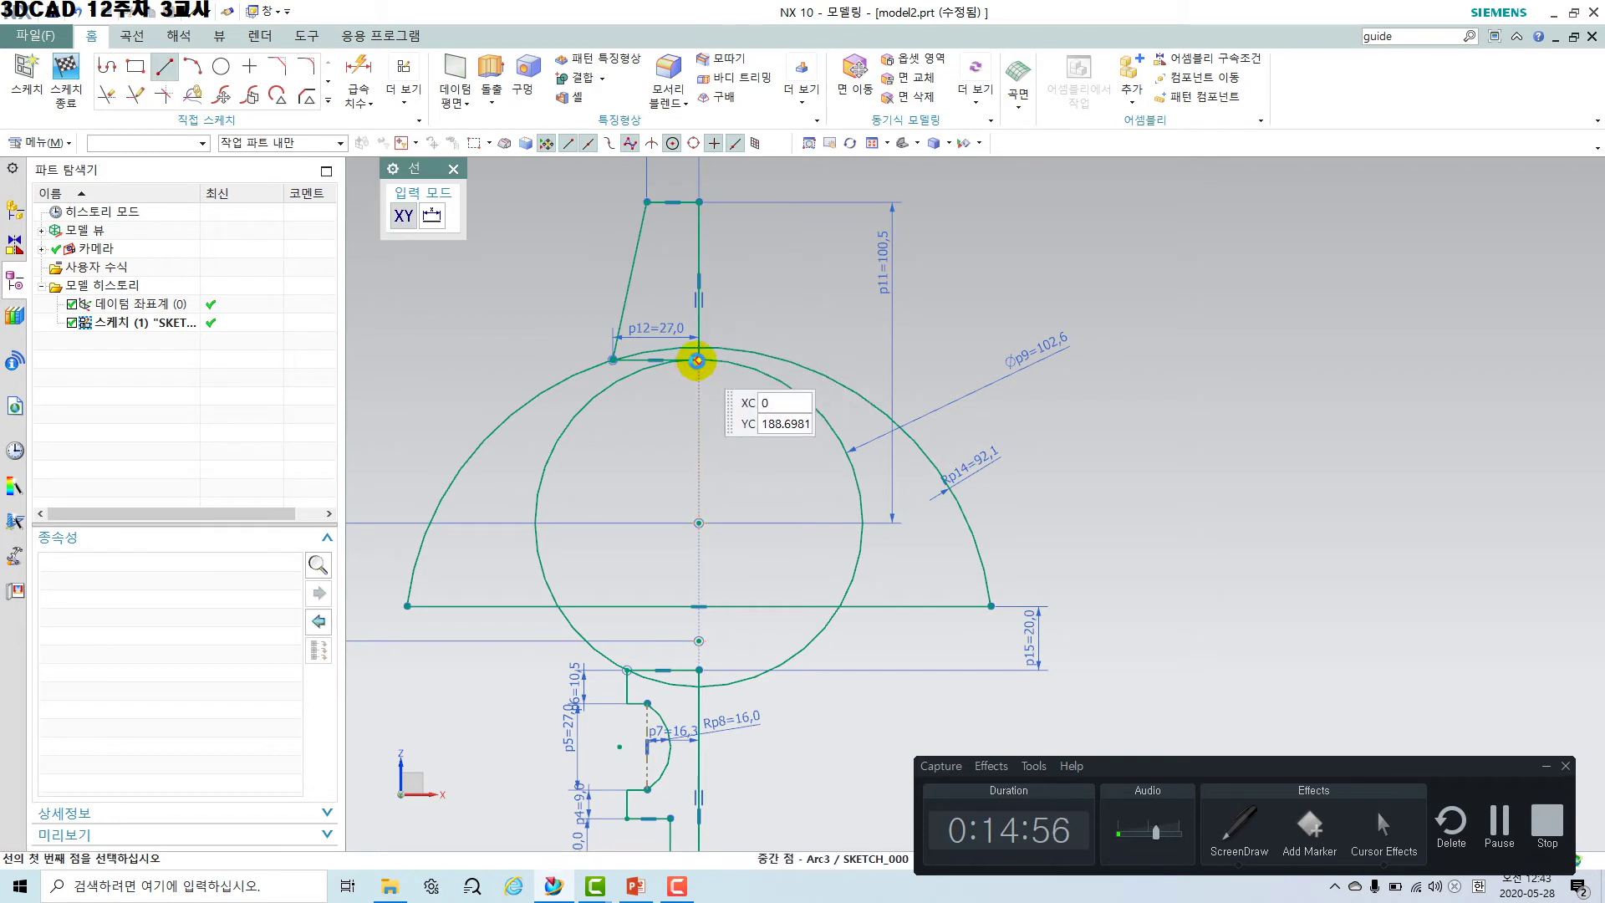
left_click(697, 361)
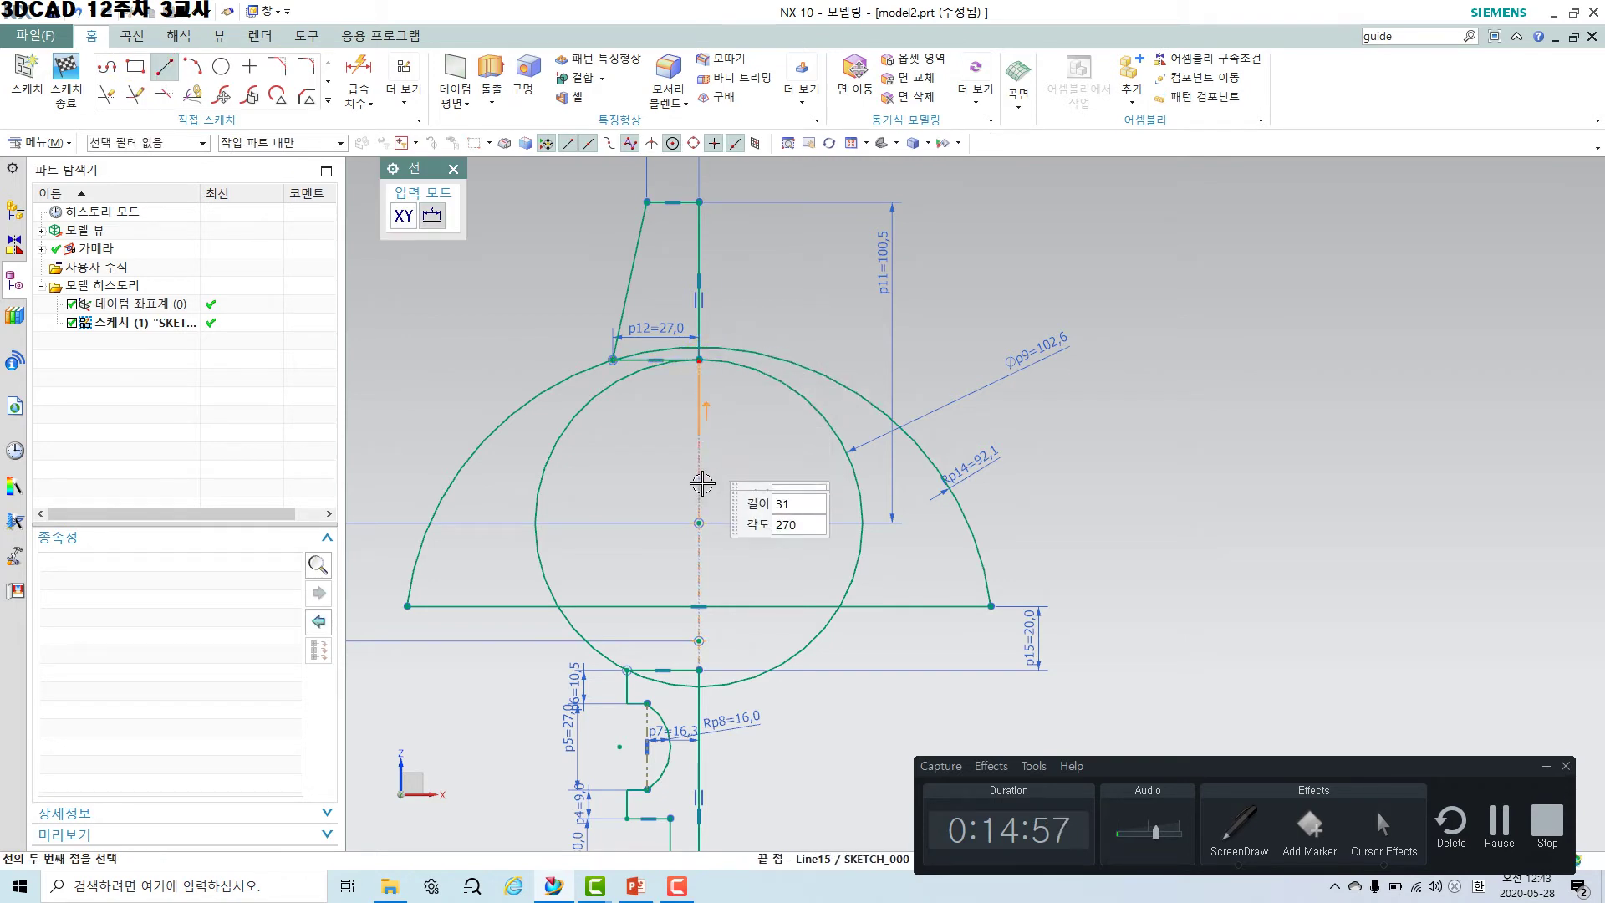
Complete the vertical centre line down to the stem, and trim the circle, outer arc and horizontal line on its right side.
left_click(697, 673)
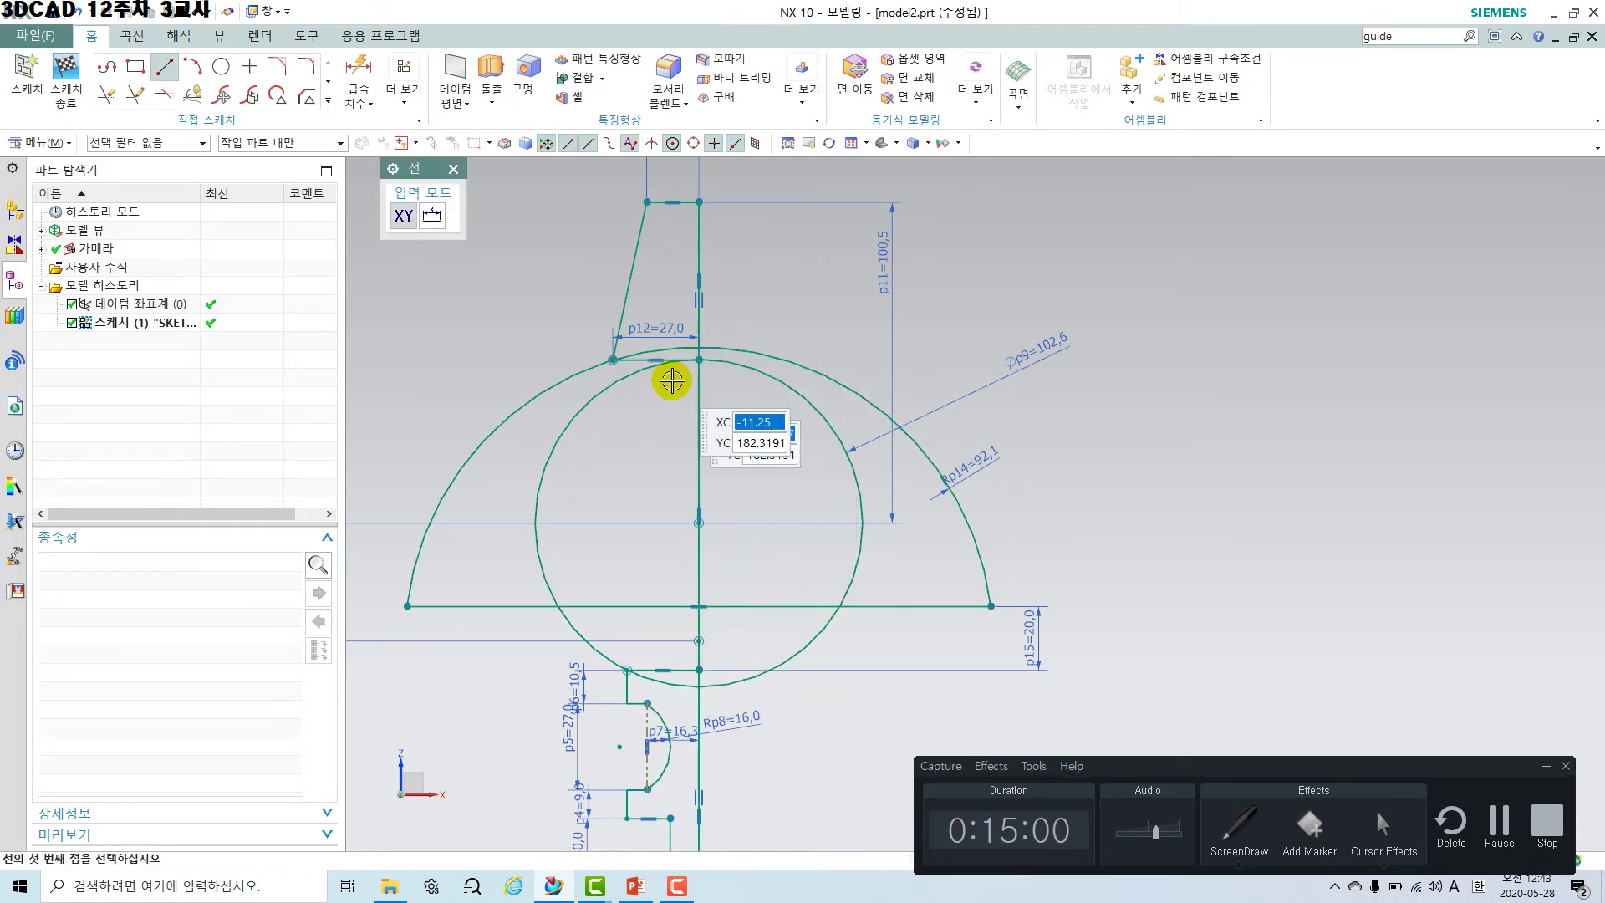
left_click(107, 95)
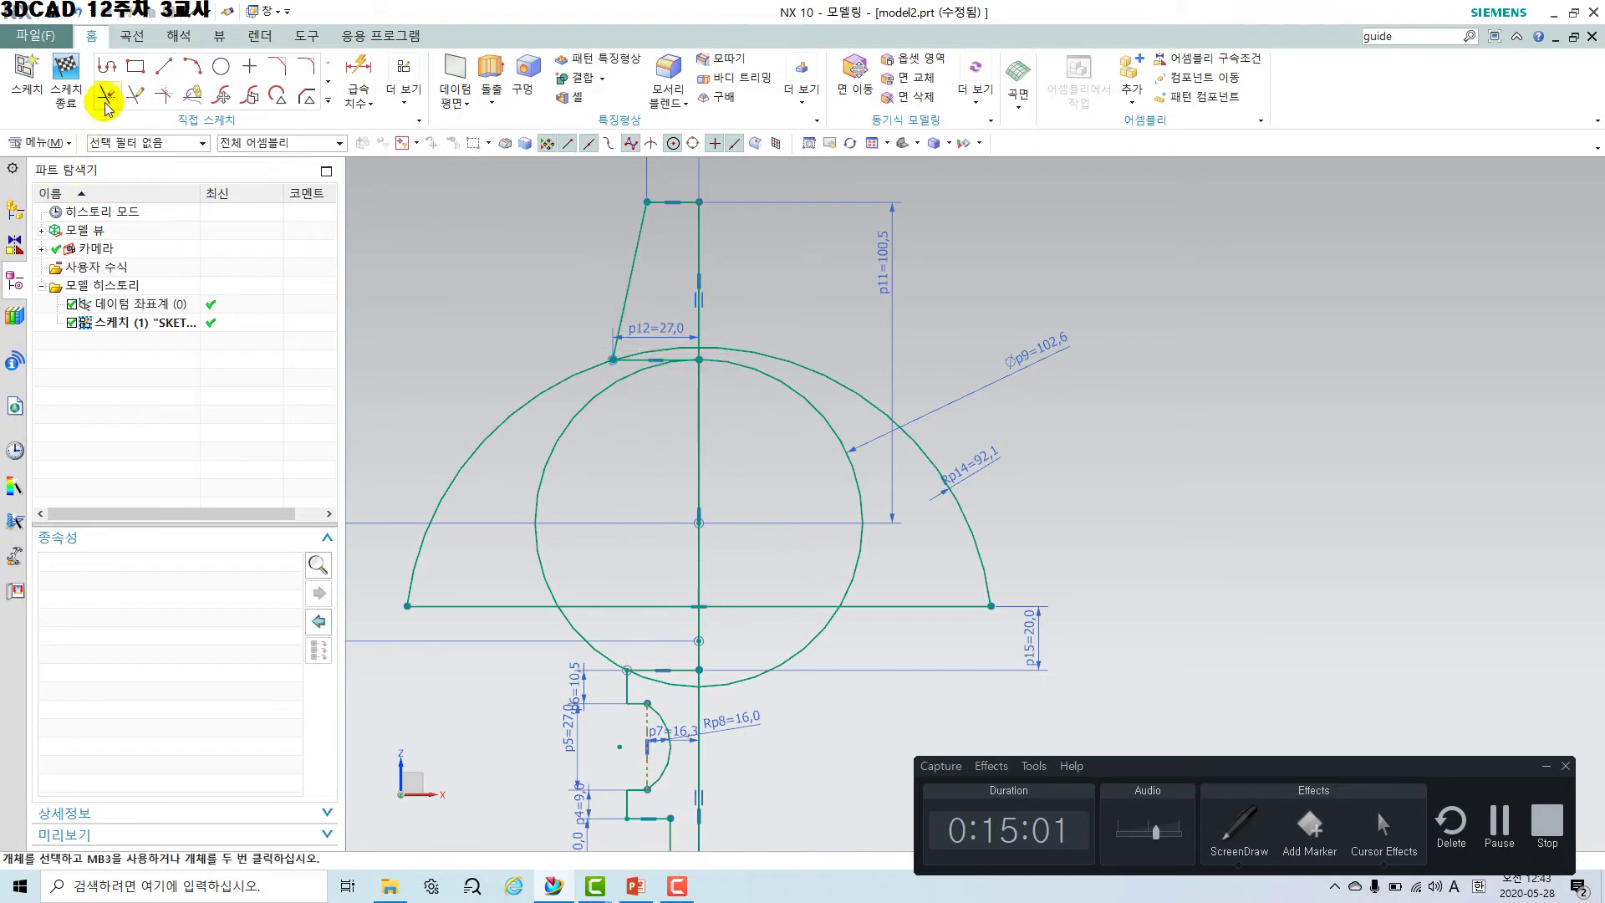
left_click(767, 378)
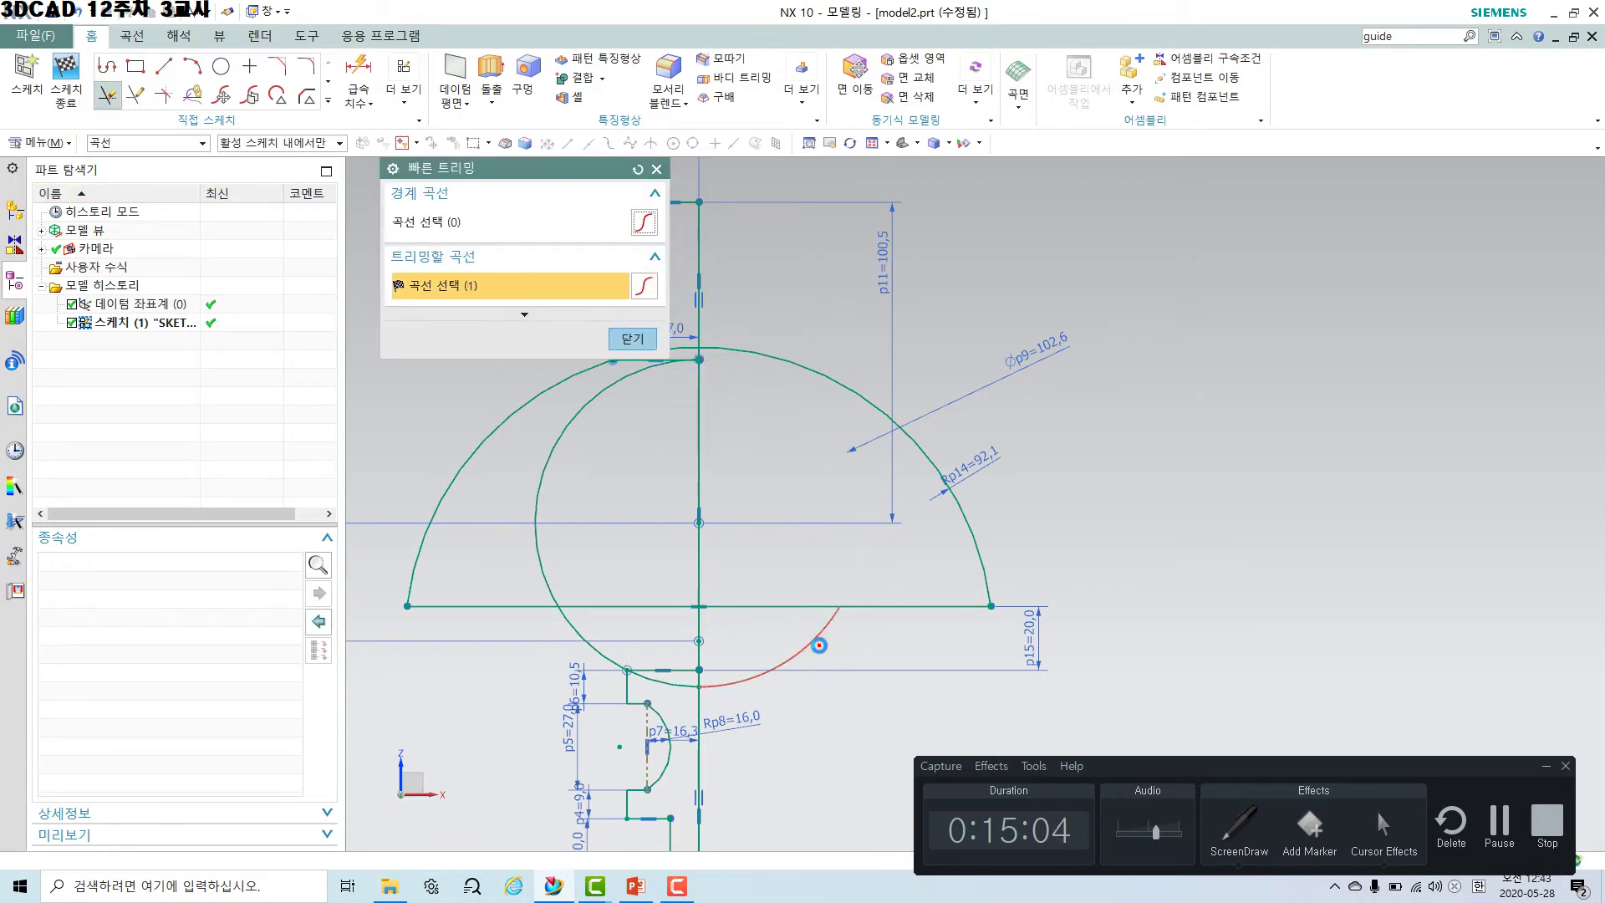
left_click(819, 645)
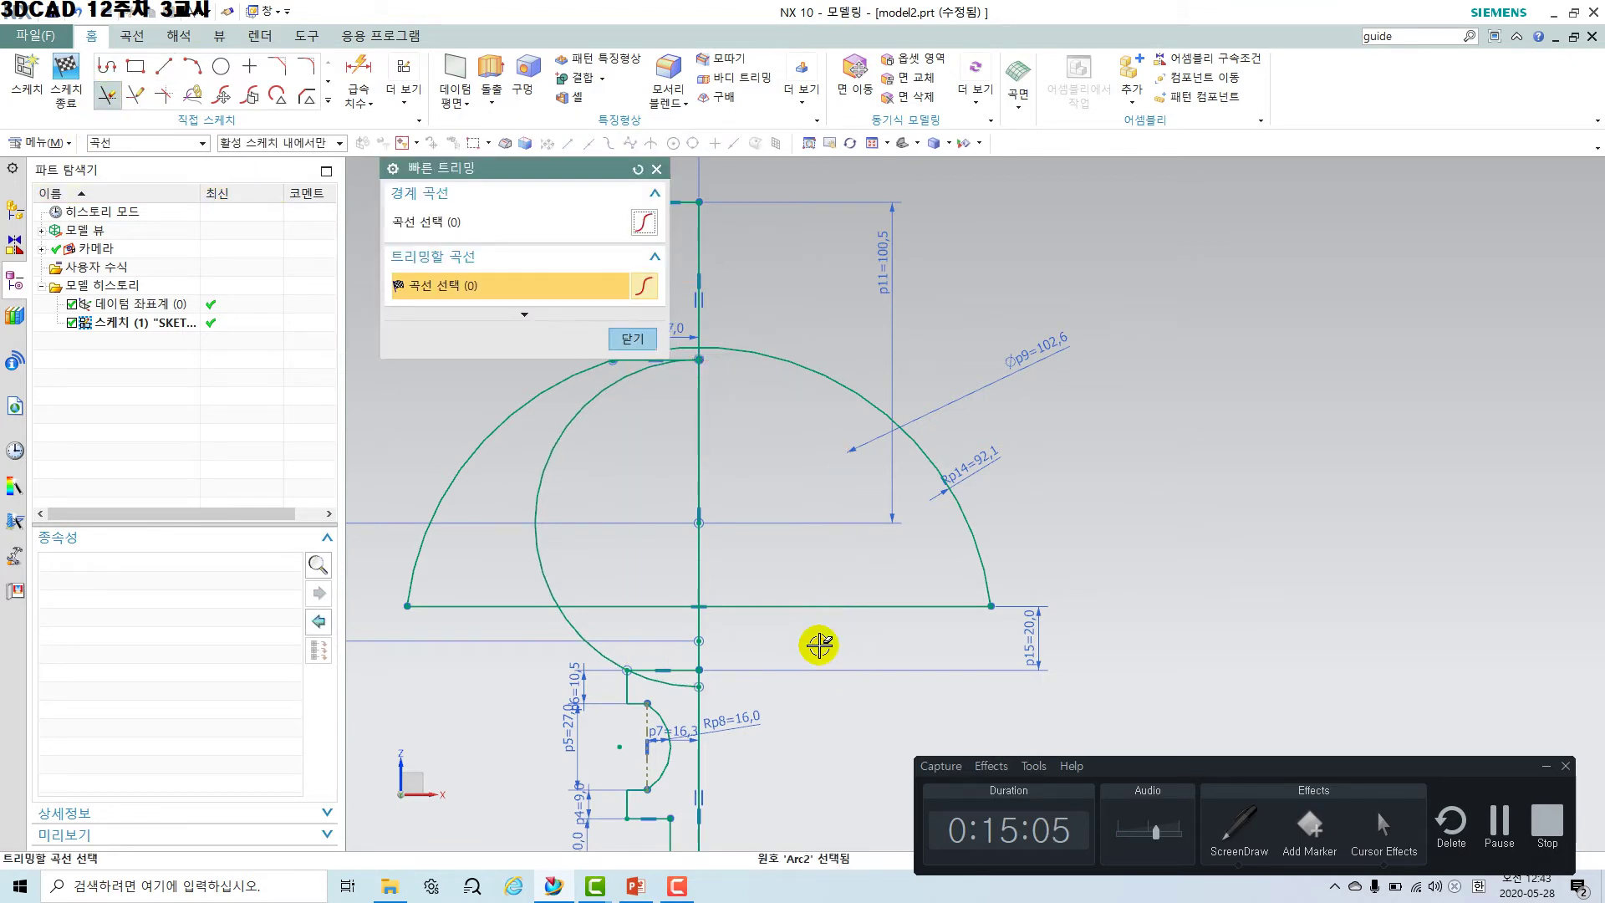
left_click(738, 349)
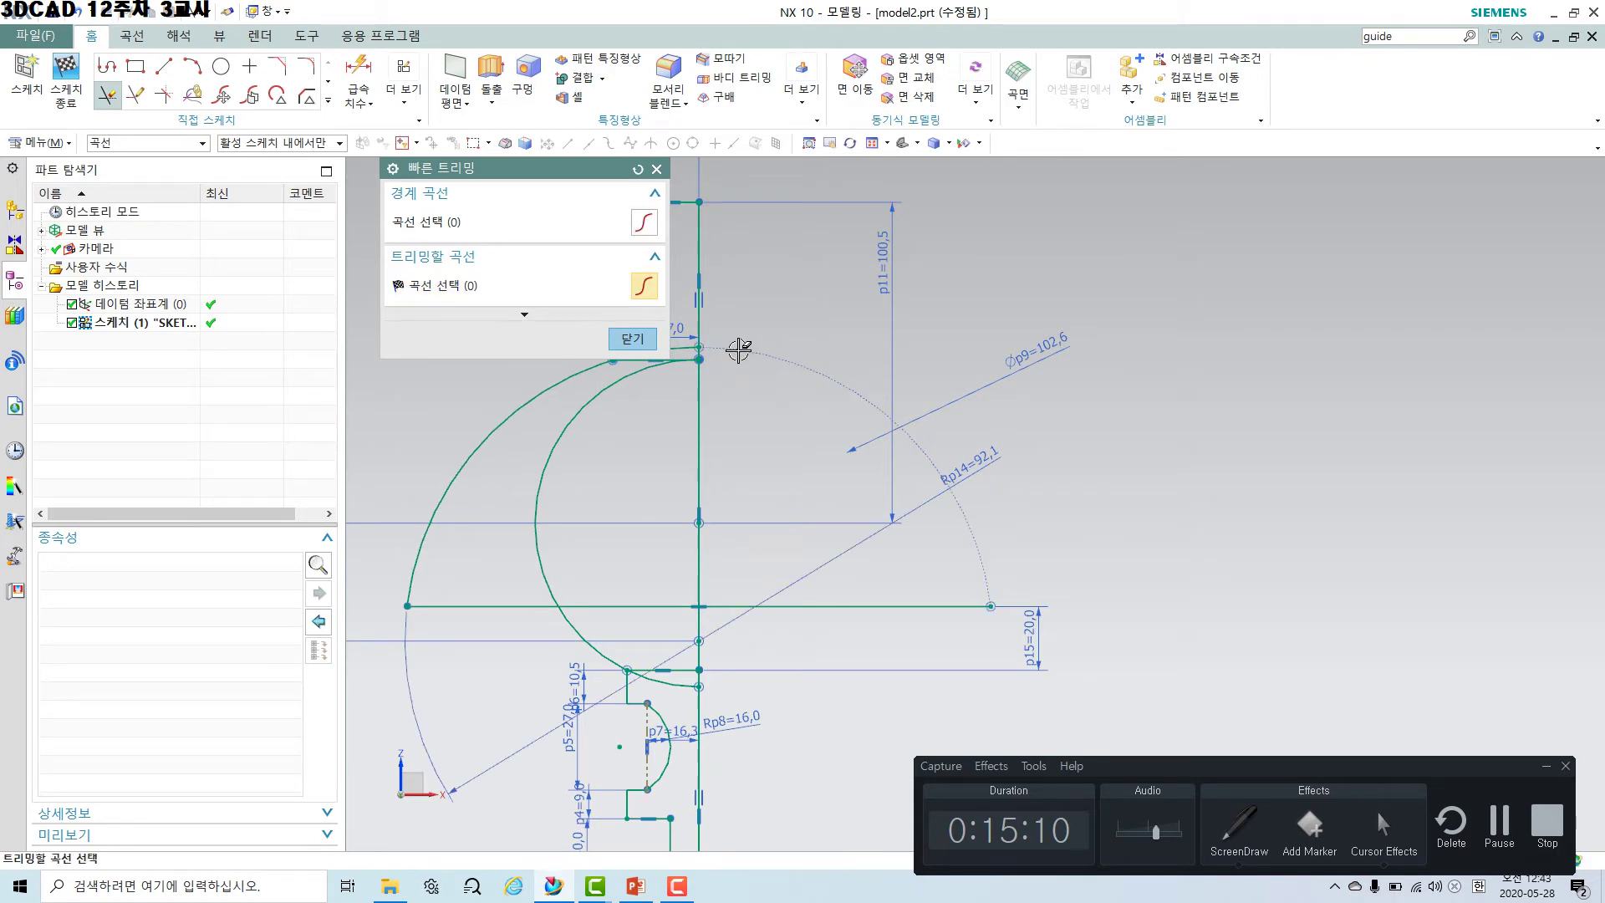
left_click(840, 606)
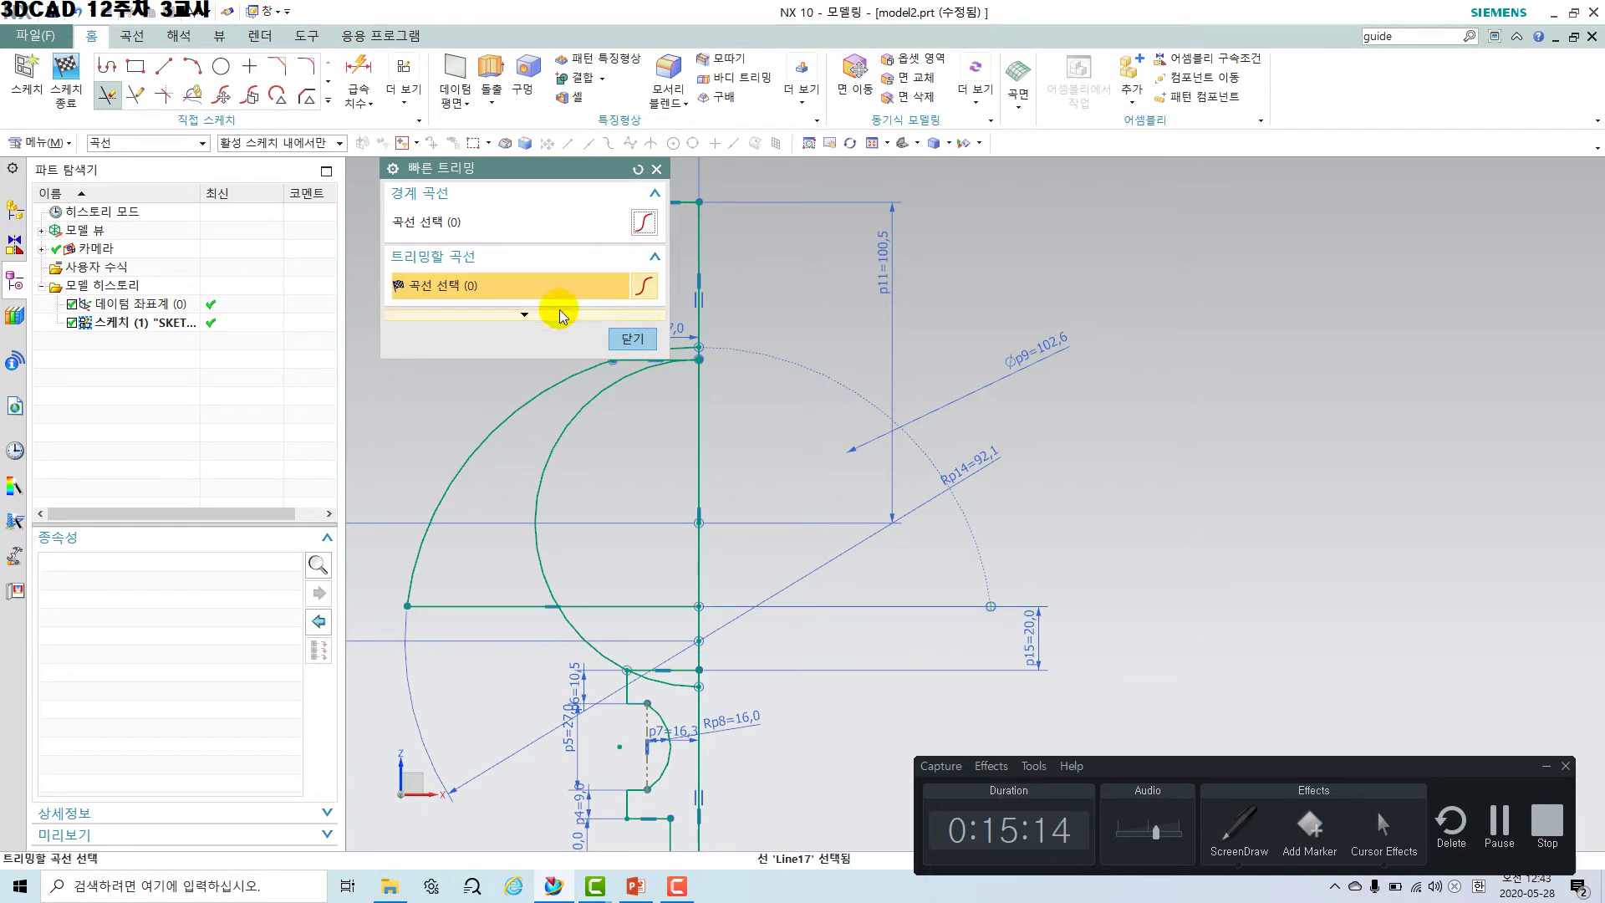
left_click(632, 339)
Trim the leftover circle arc beneath the horizontal line at the top of the stem.
scroll(856, 575, "down", 1)
middle_click_drag(806, 648, 938, 592, "shift")
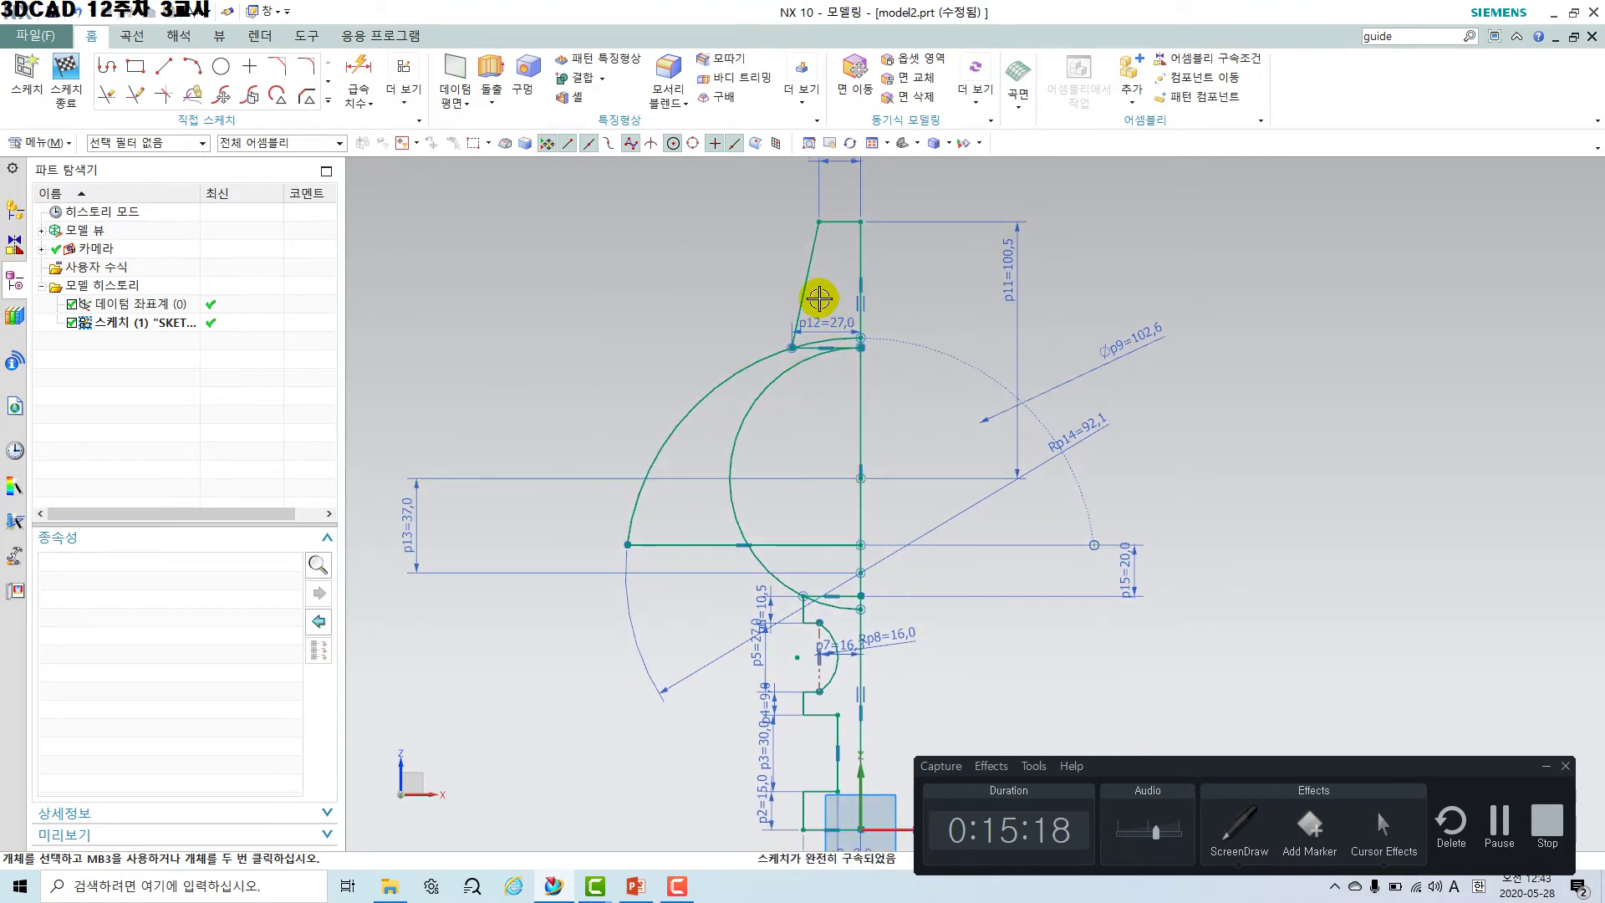
scroll(820, 293, "up", 3)
middle_click_drag(714, 670, 722, 452, "shift")
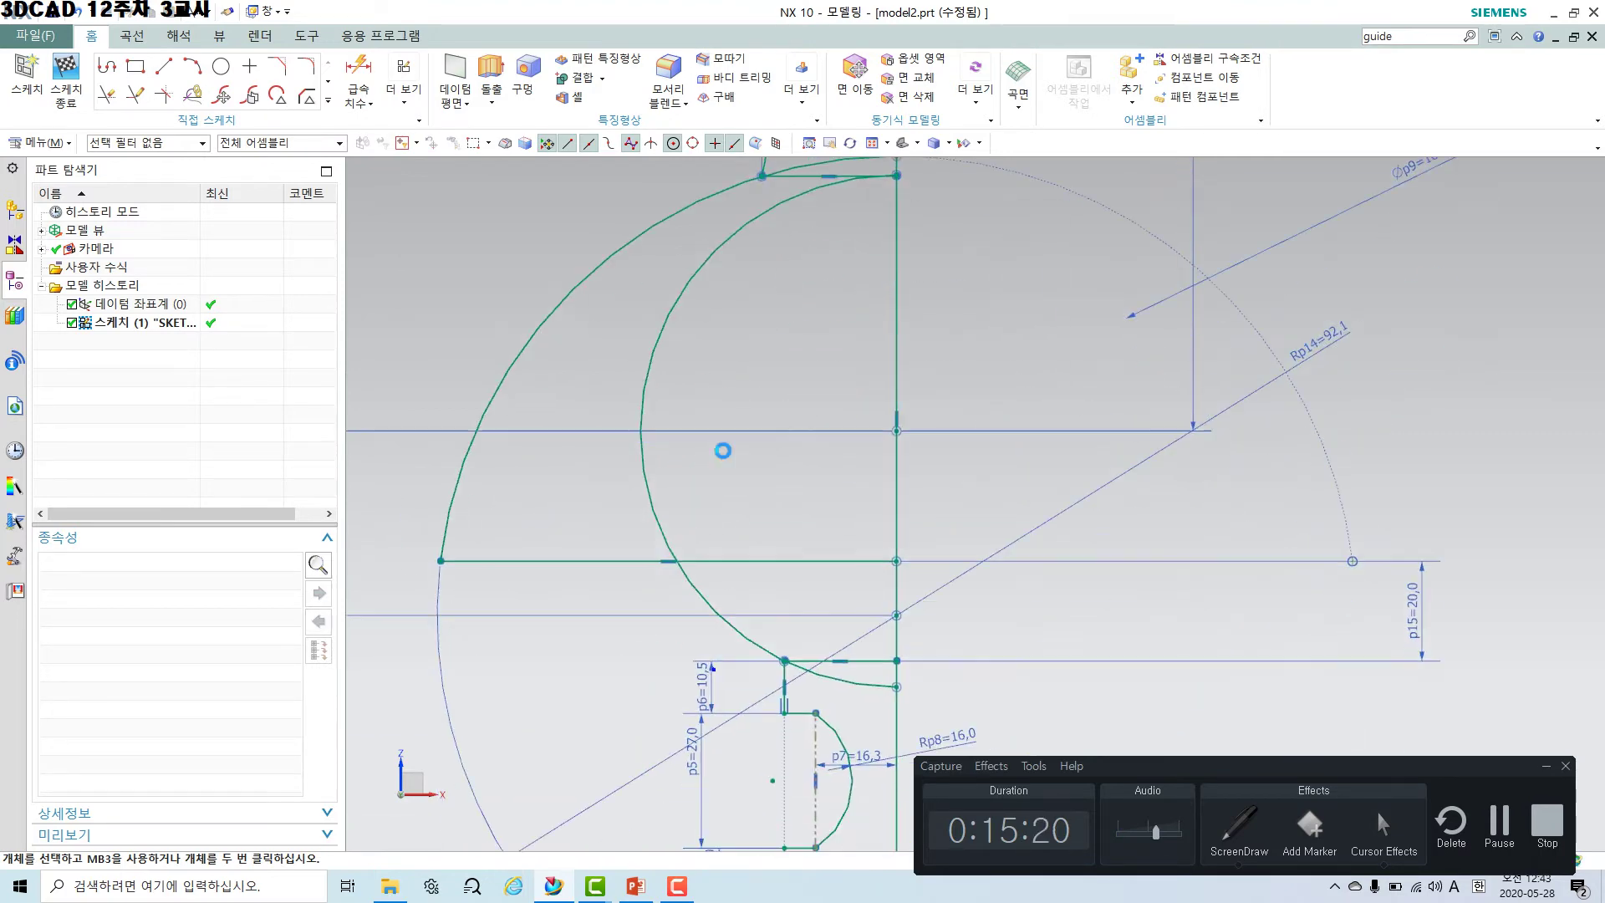
scroll(761, 455, "down", 3)
scroll(885, 654, "up", 2)
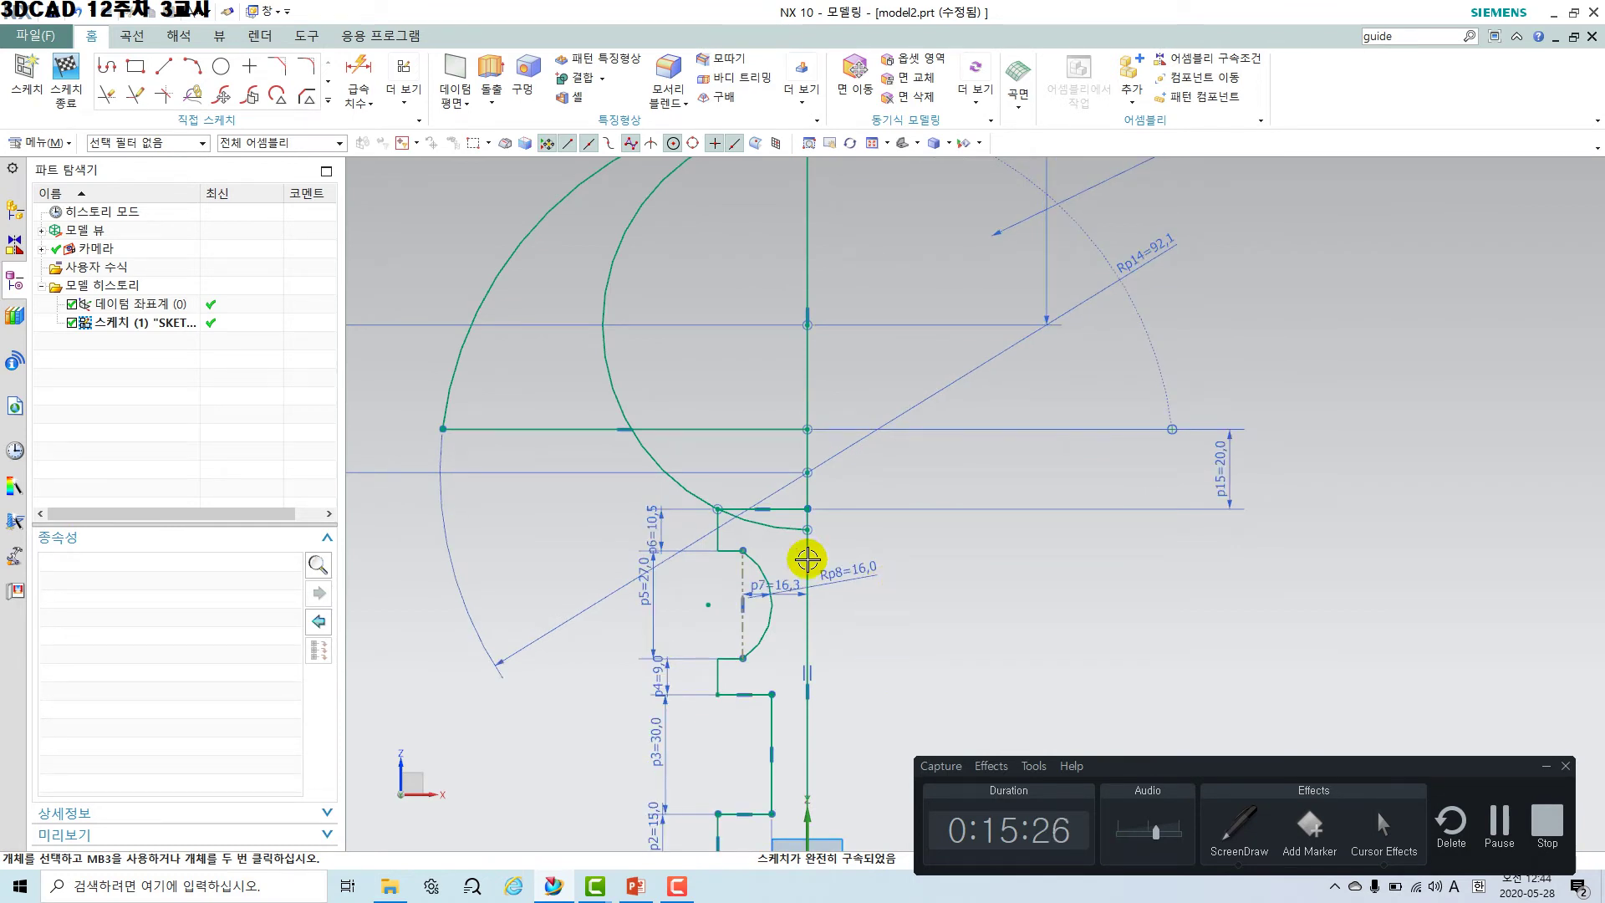
left_click(107, 95)
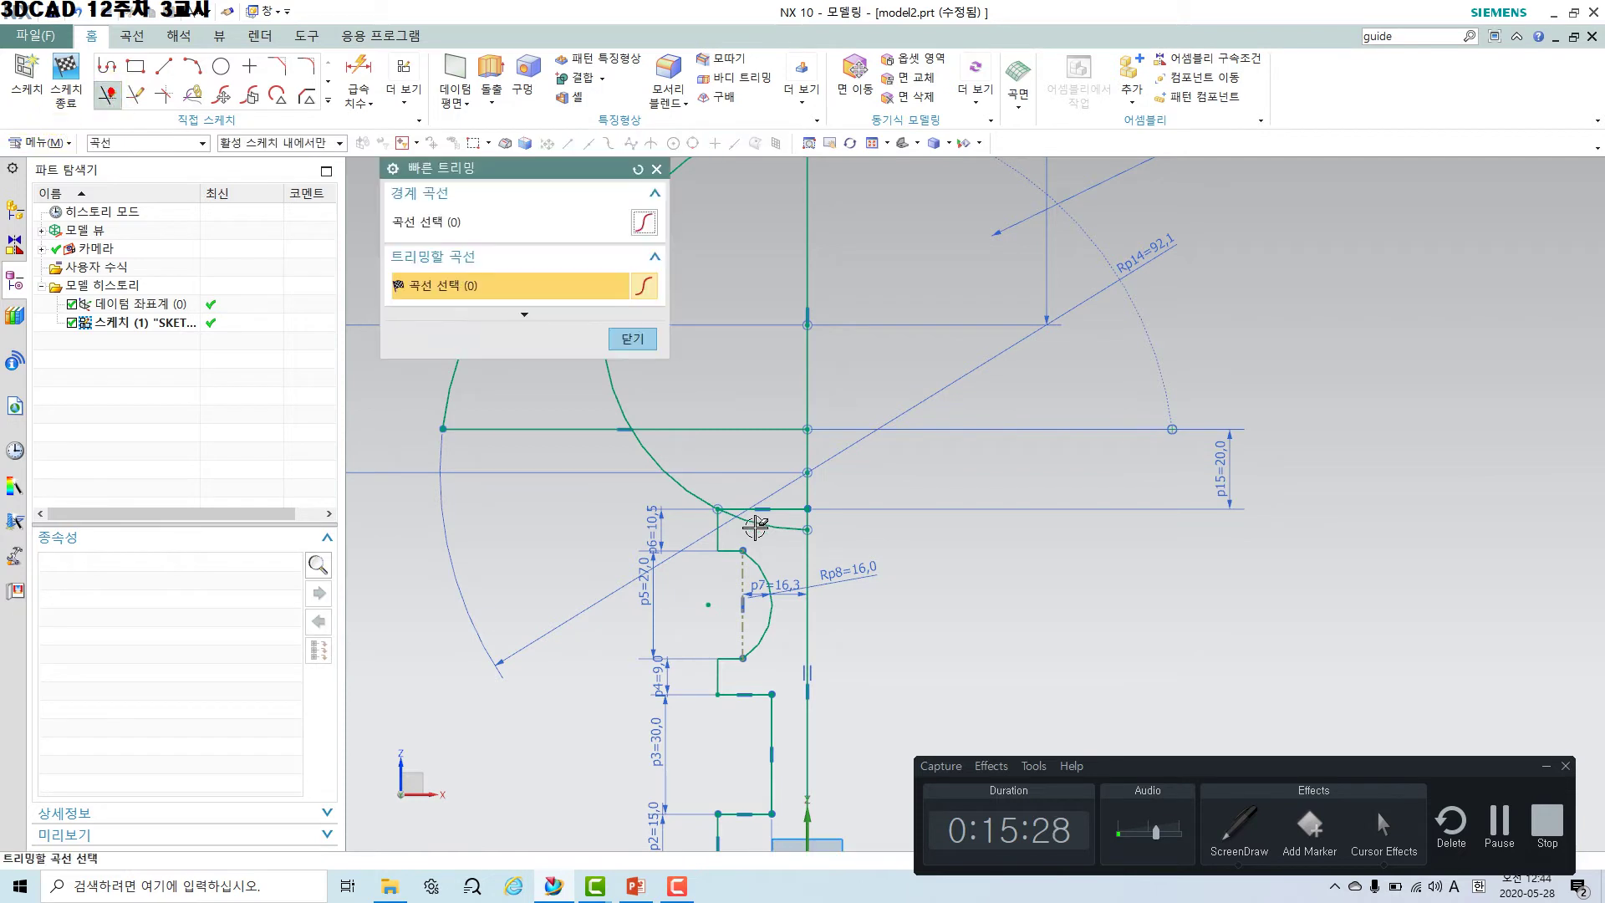
scroll(755, 528, "up", 4)
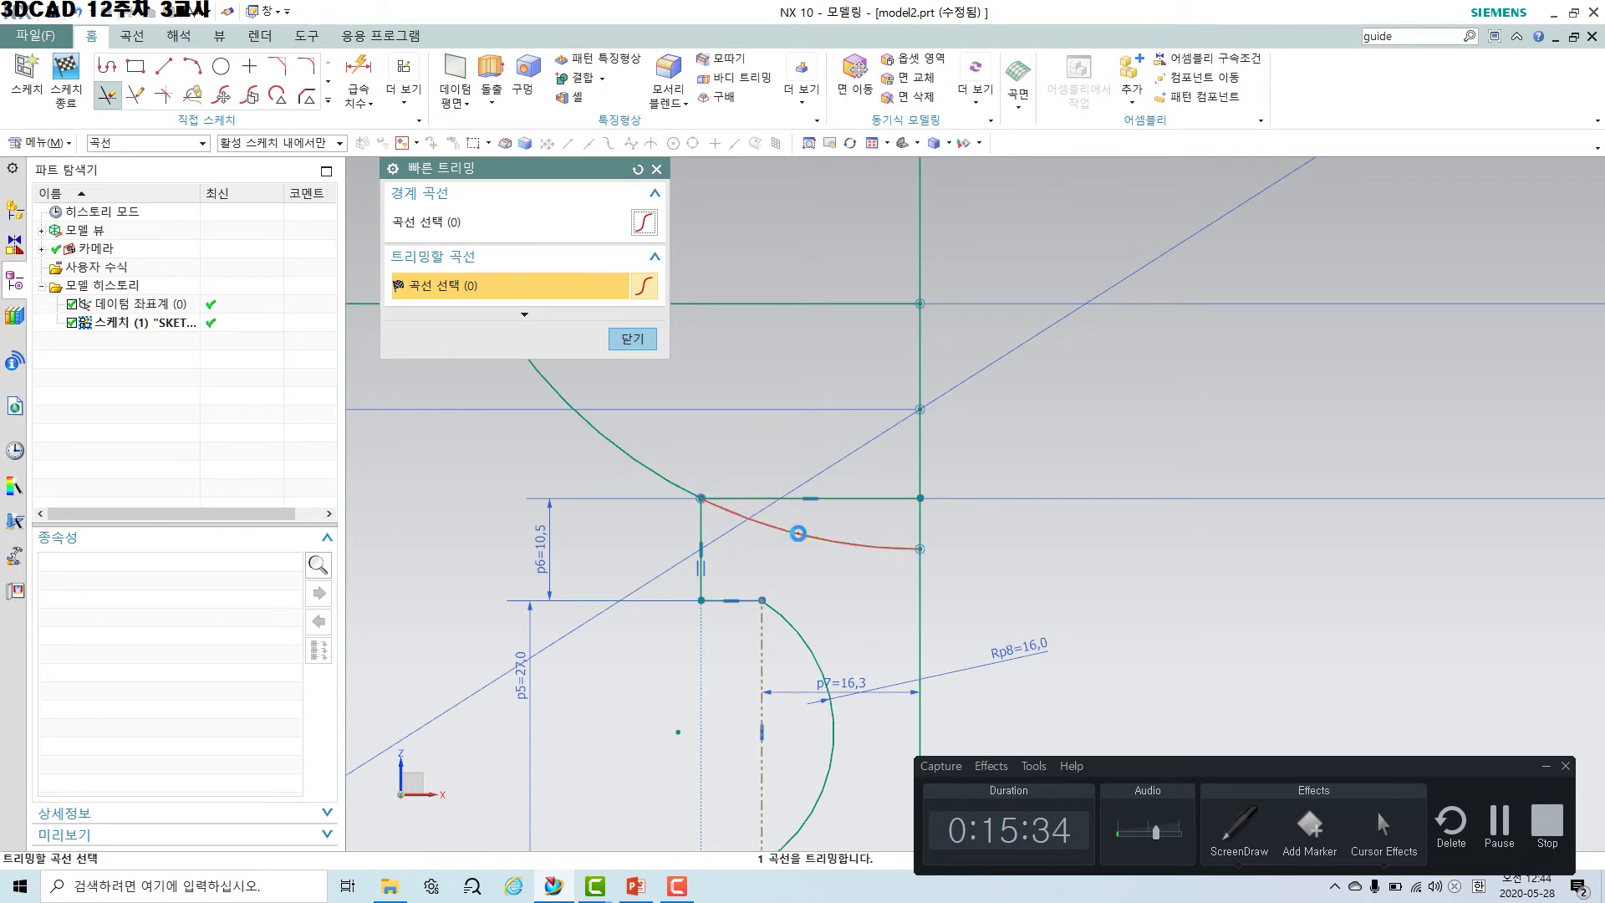
left_click(796, 532)
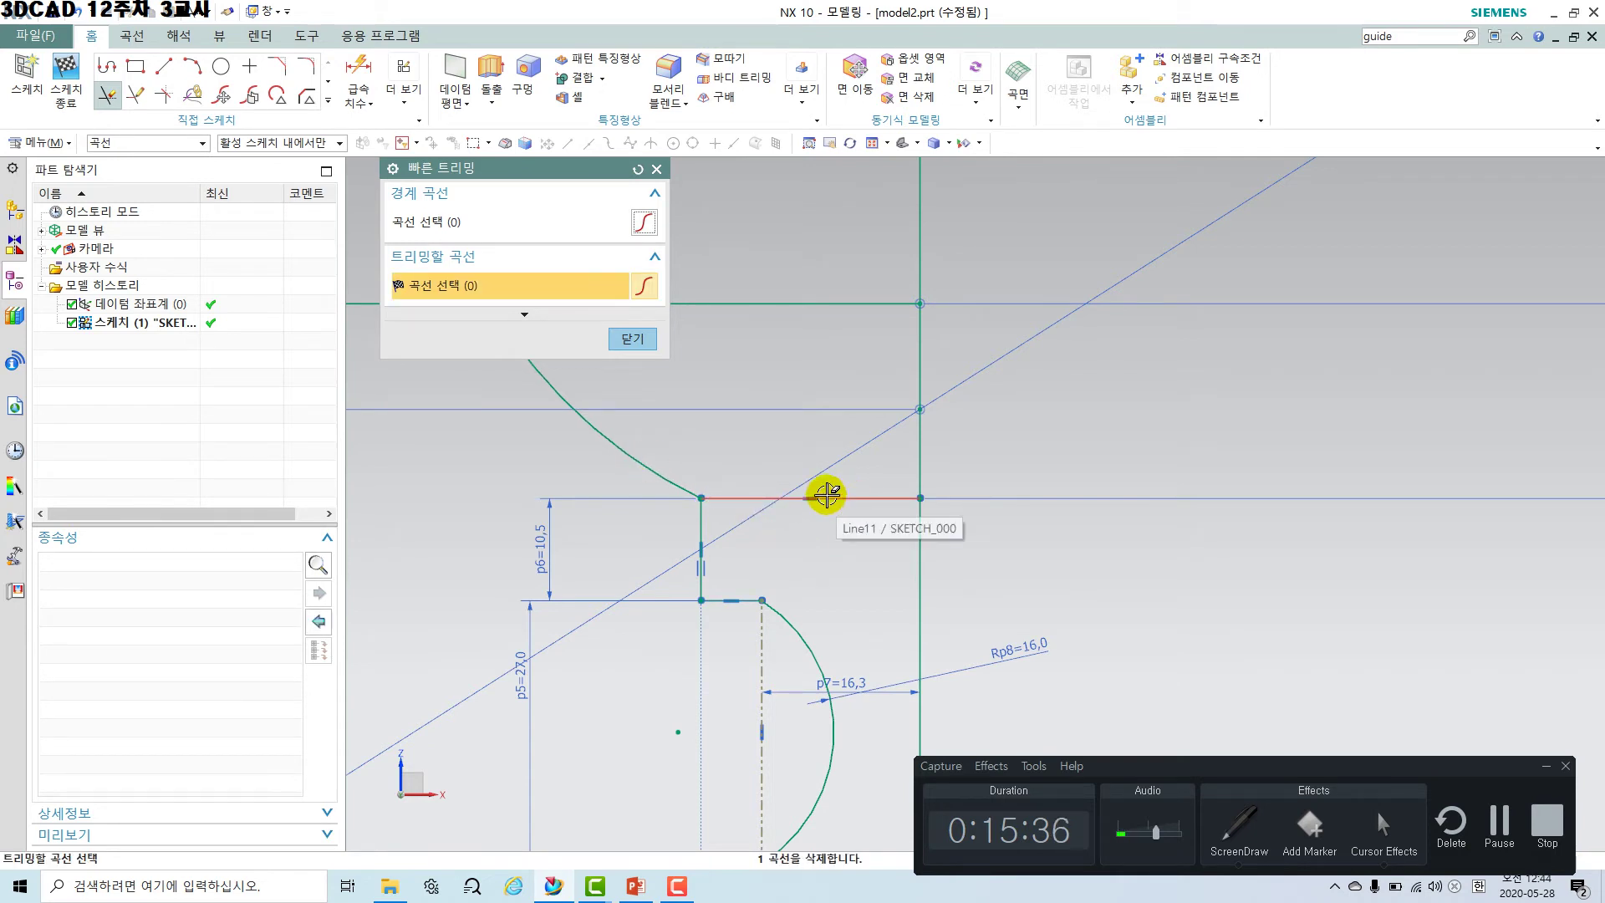
Convert the horizontal line across the top of the stem into a reference line.
left_click(872, 495)
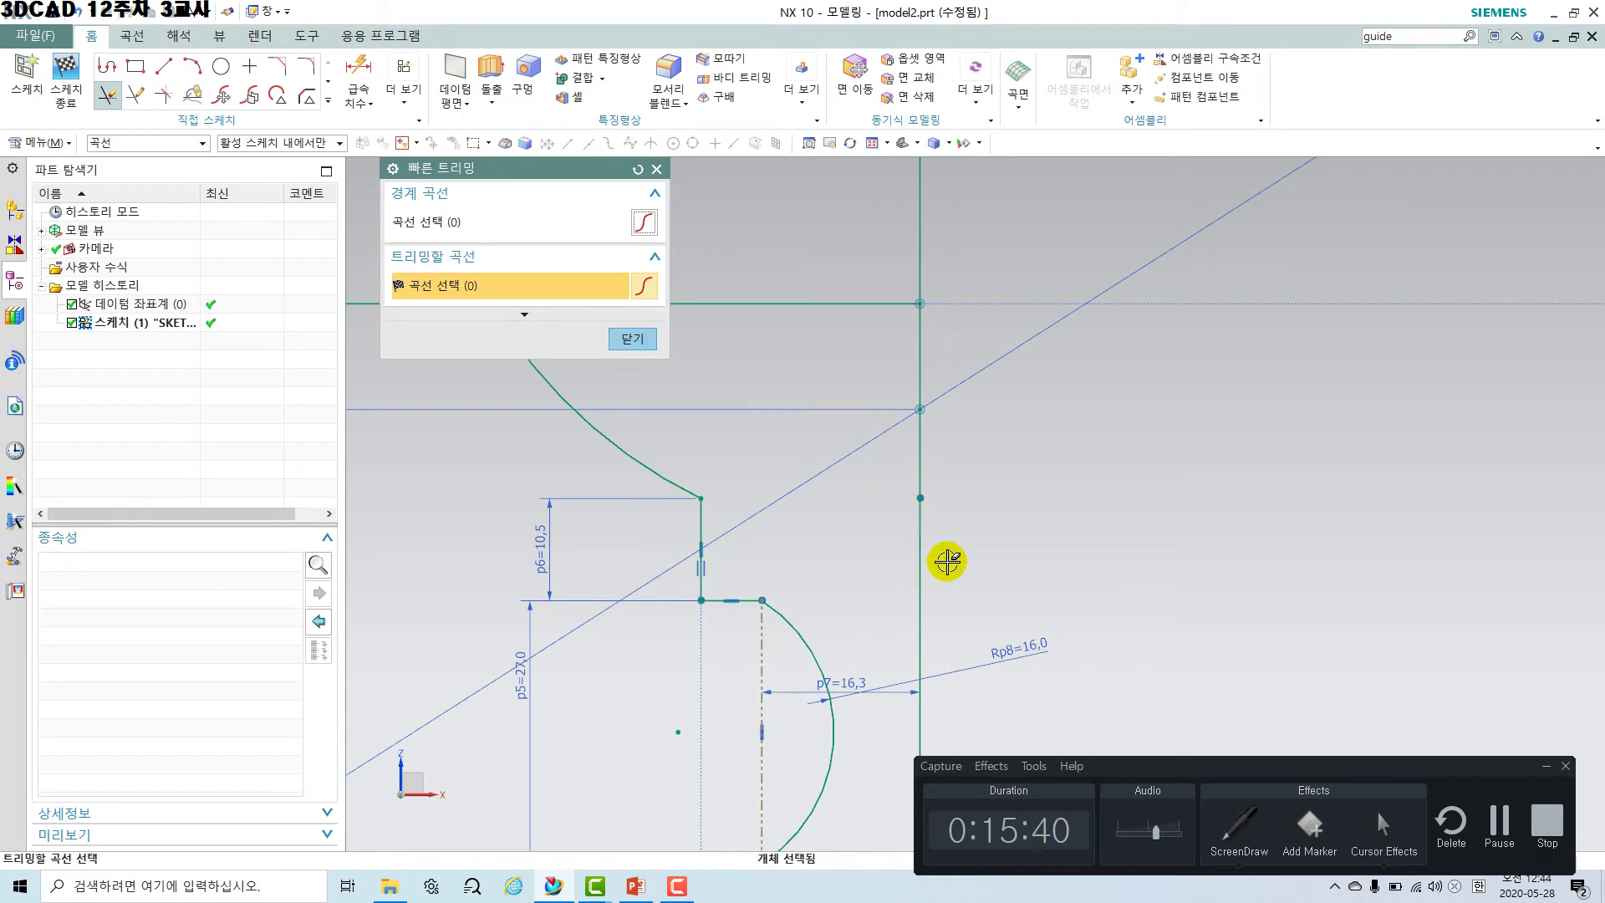
key("ctrl+z")
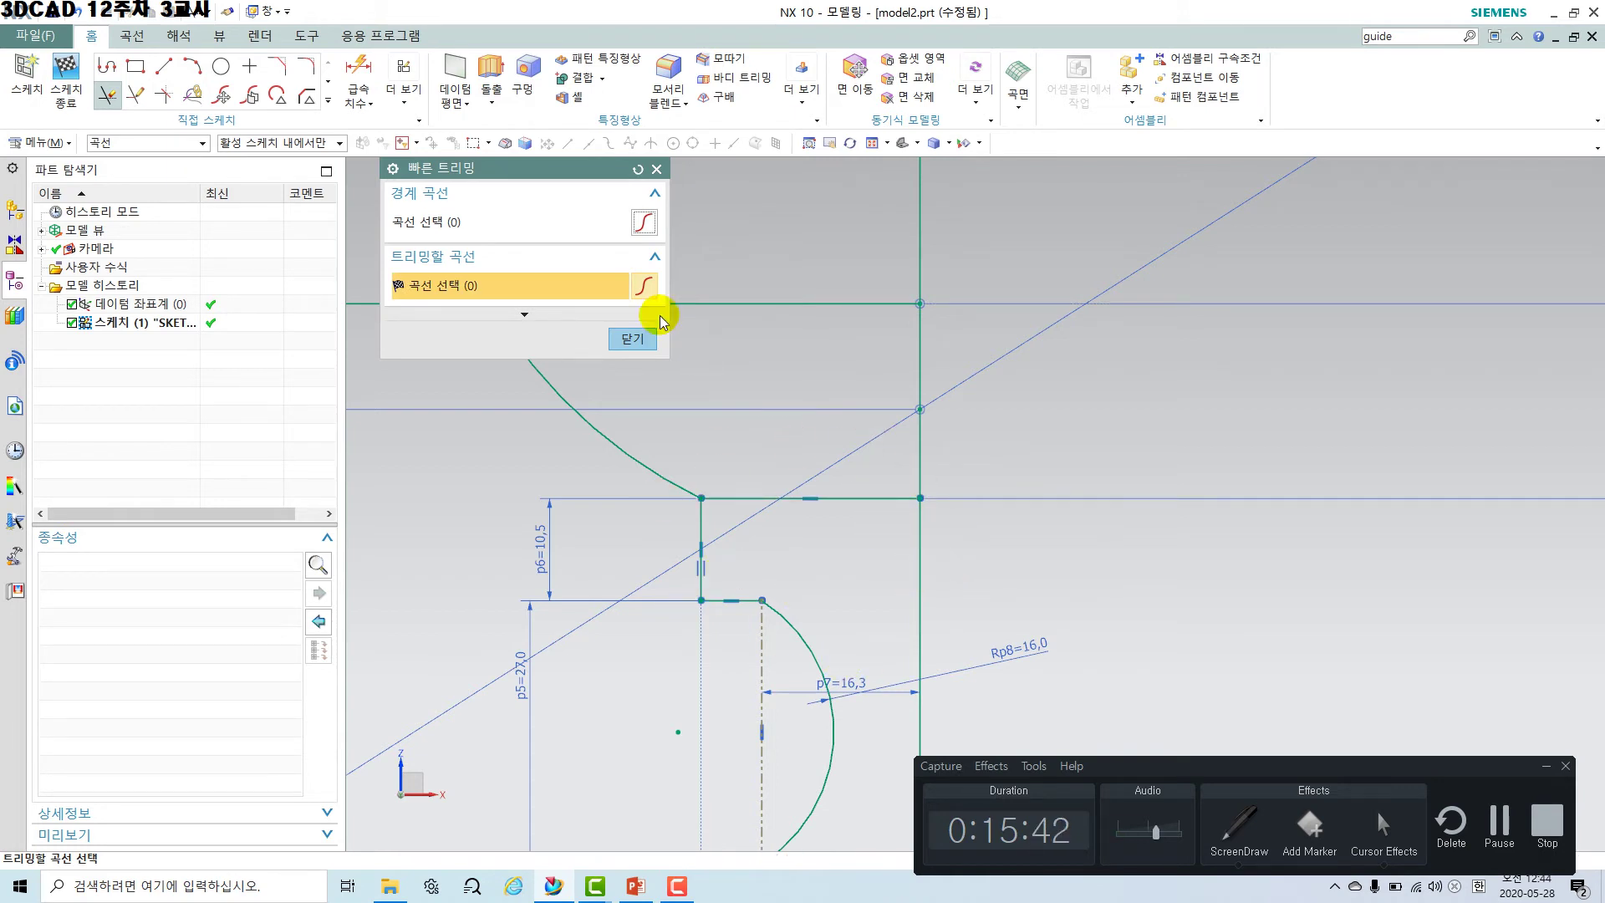
left_click(635, 339)
left_click(860, 498)
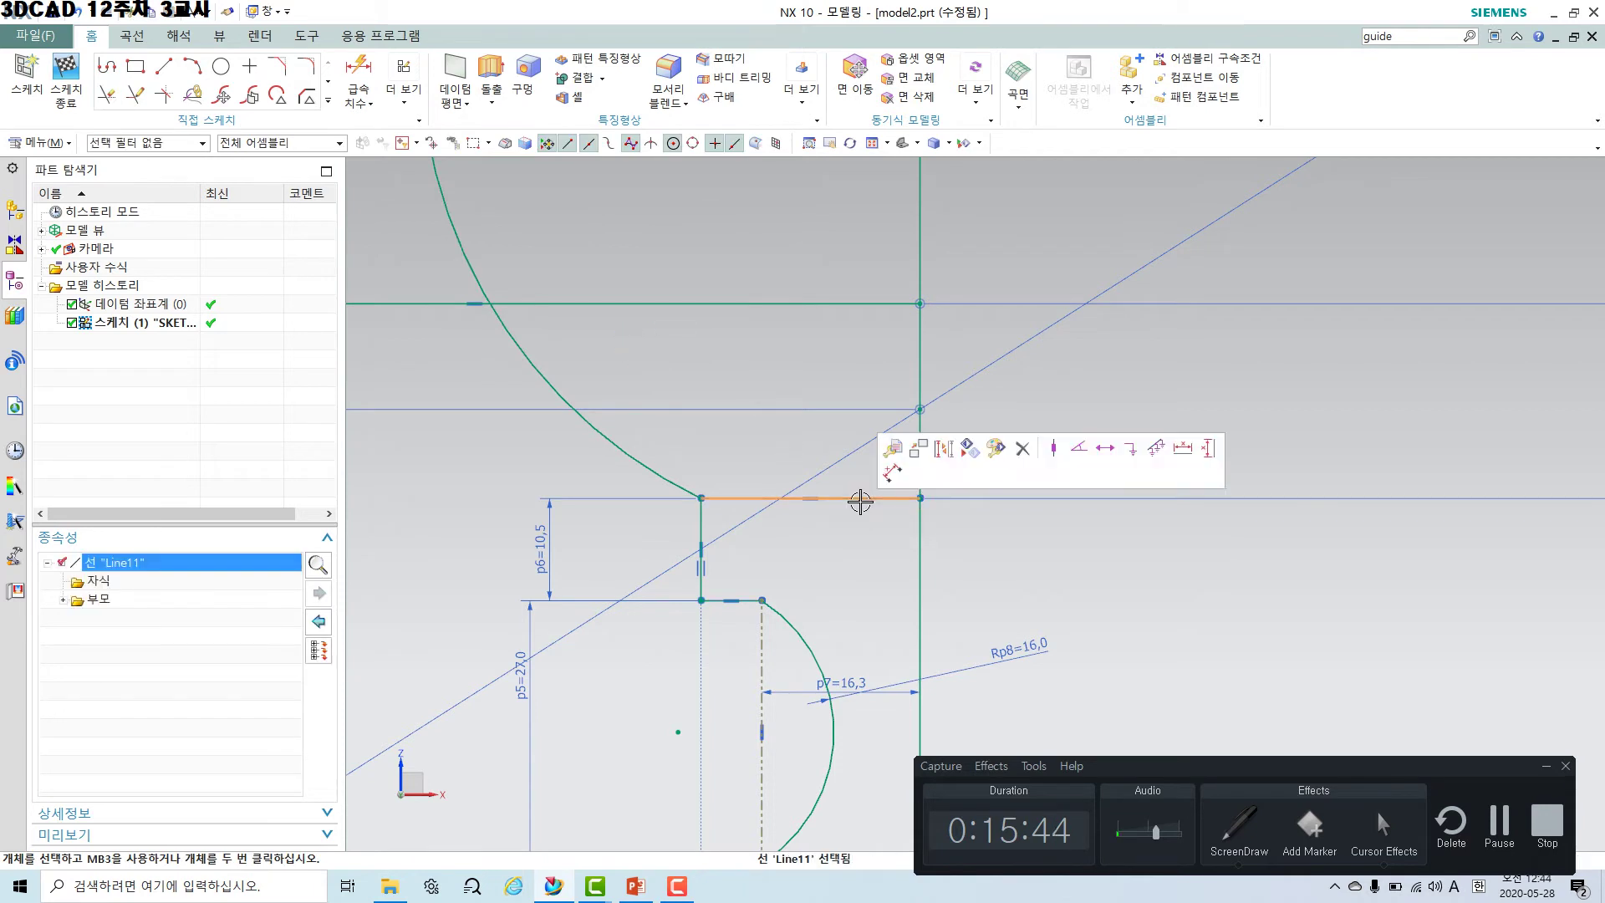
left_click(942, 456)
scroll(951, 491, "down", 2)
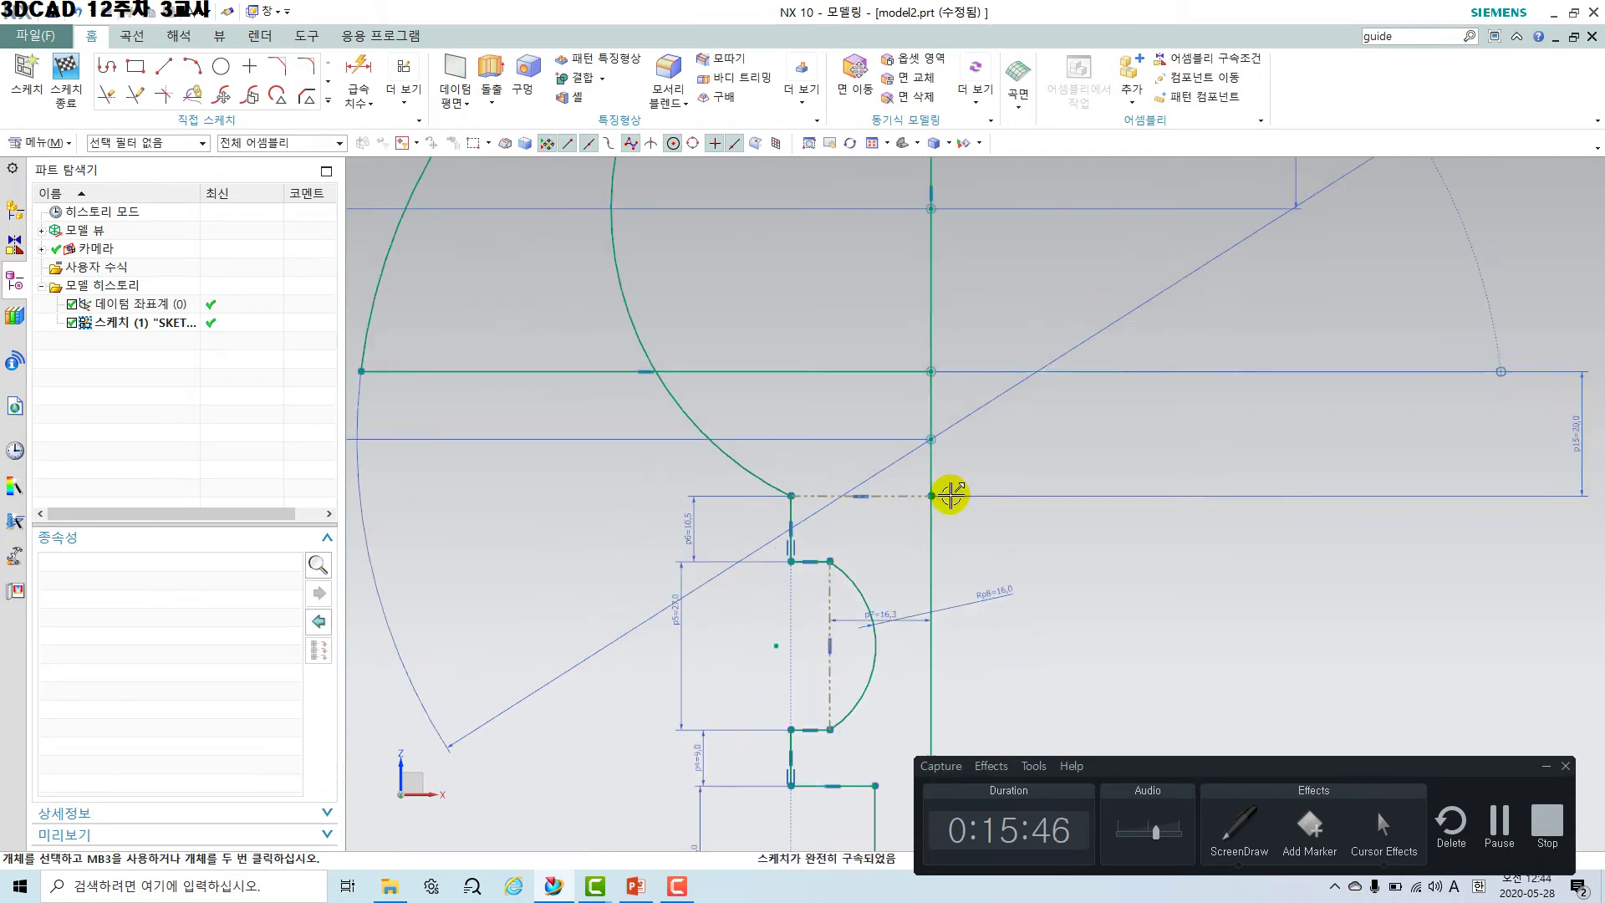
left_click(830, 593)
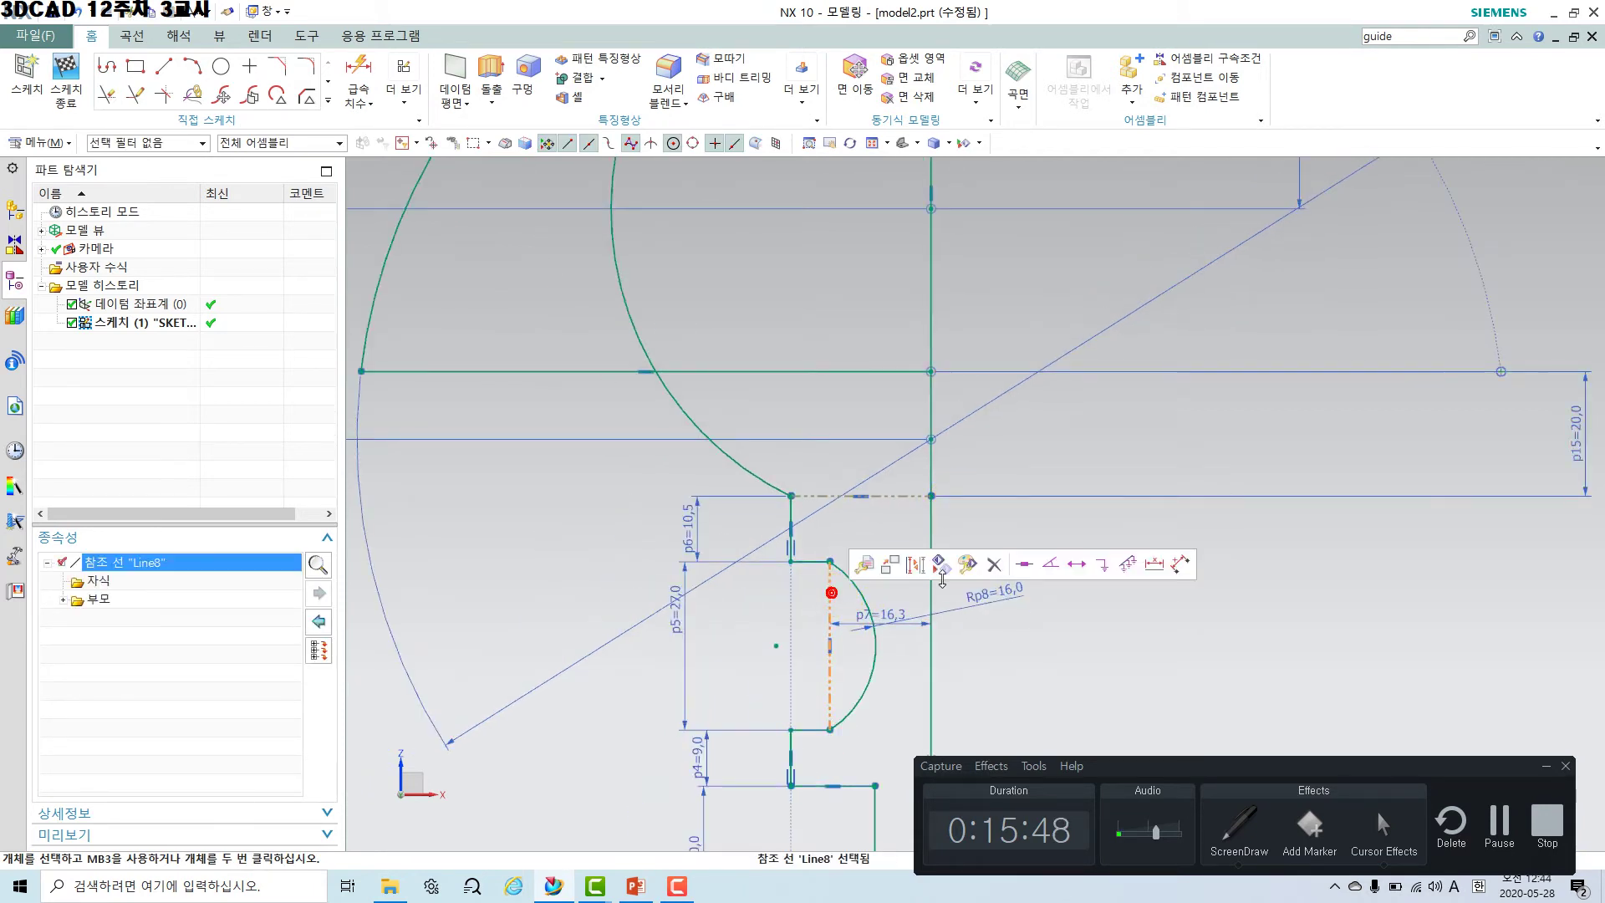
left_click(1068, 592)
scroll(1050, 567, "down", 3)
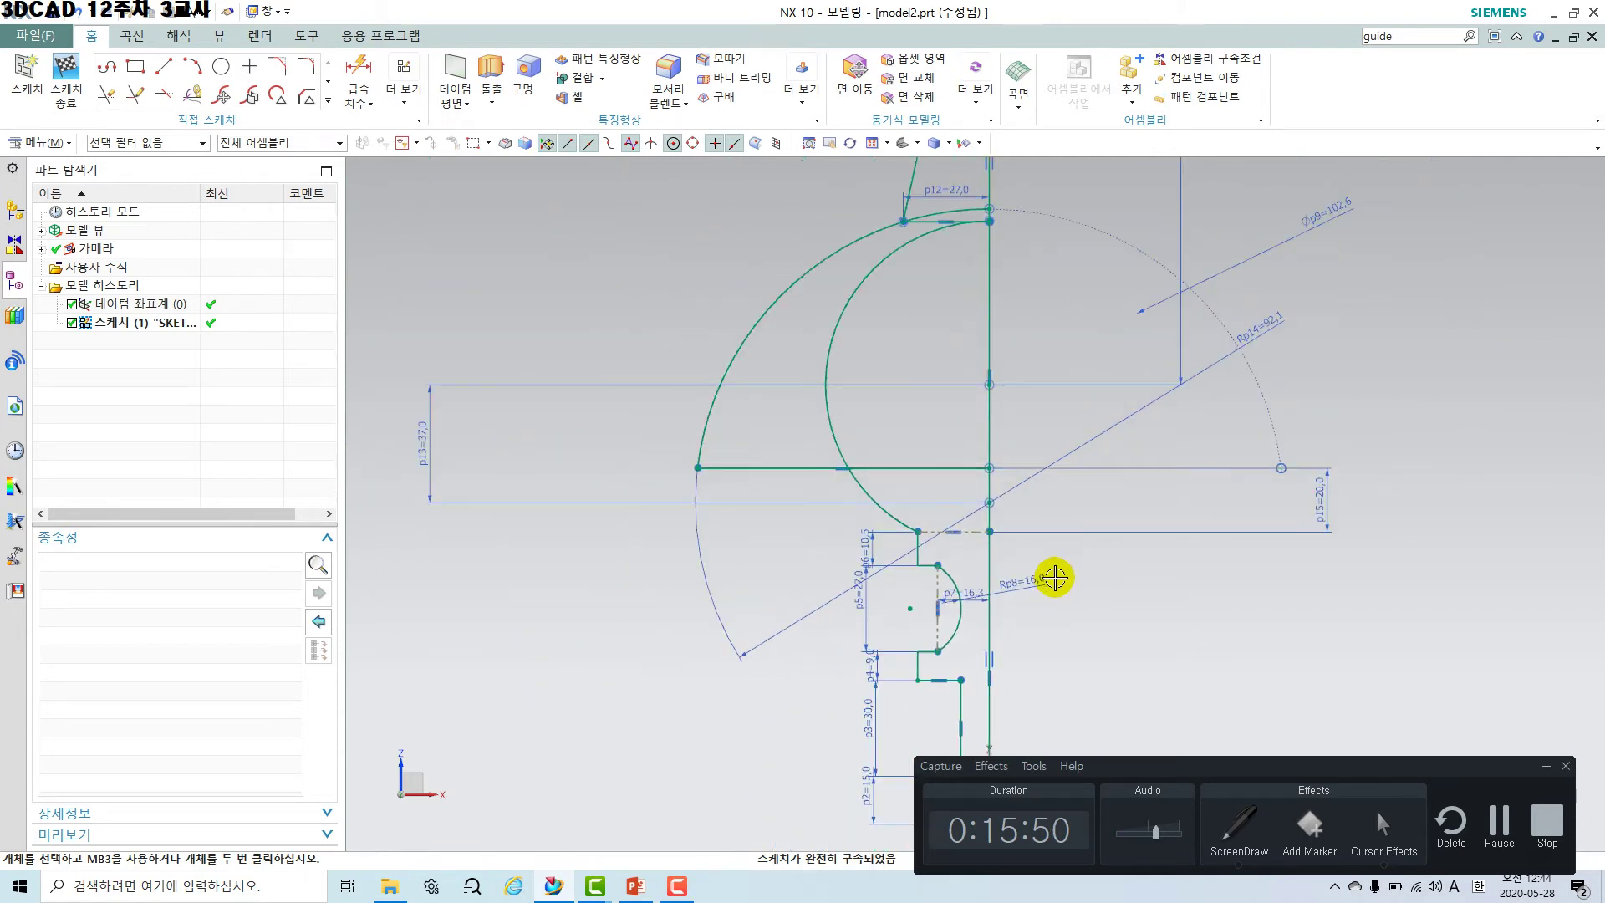
mouse_move(1058, 616)
middle_mouse_down("shift")
mouse_move(876, 498)
mouse_move(885, 569)
mouse_move(823, 607)
middle_mouse_up("shift")
scroll(876, 491, "down", 1)
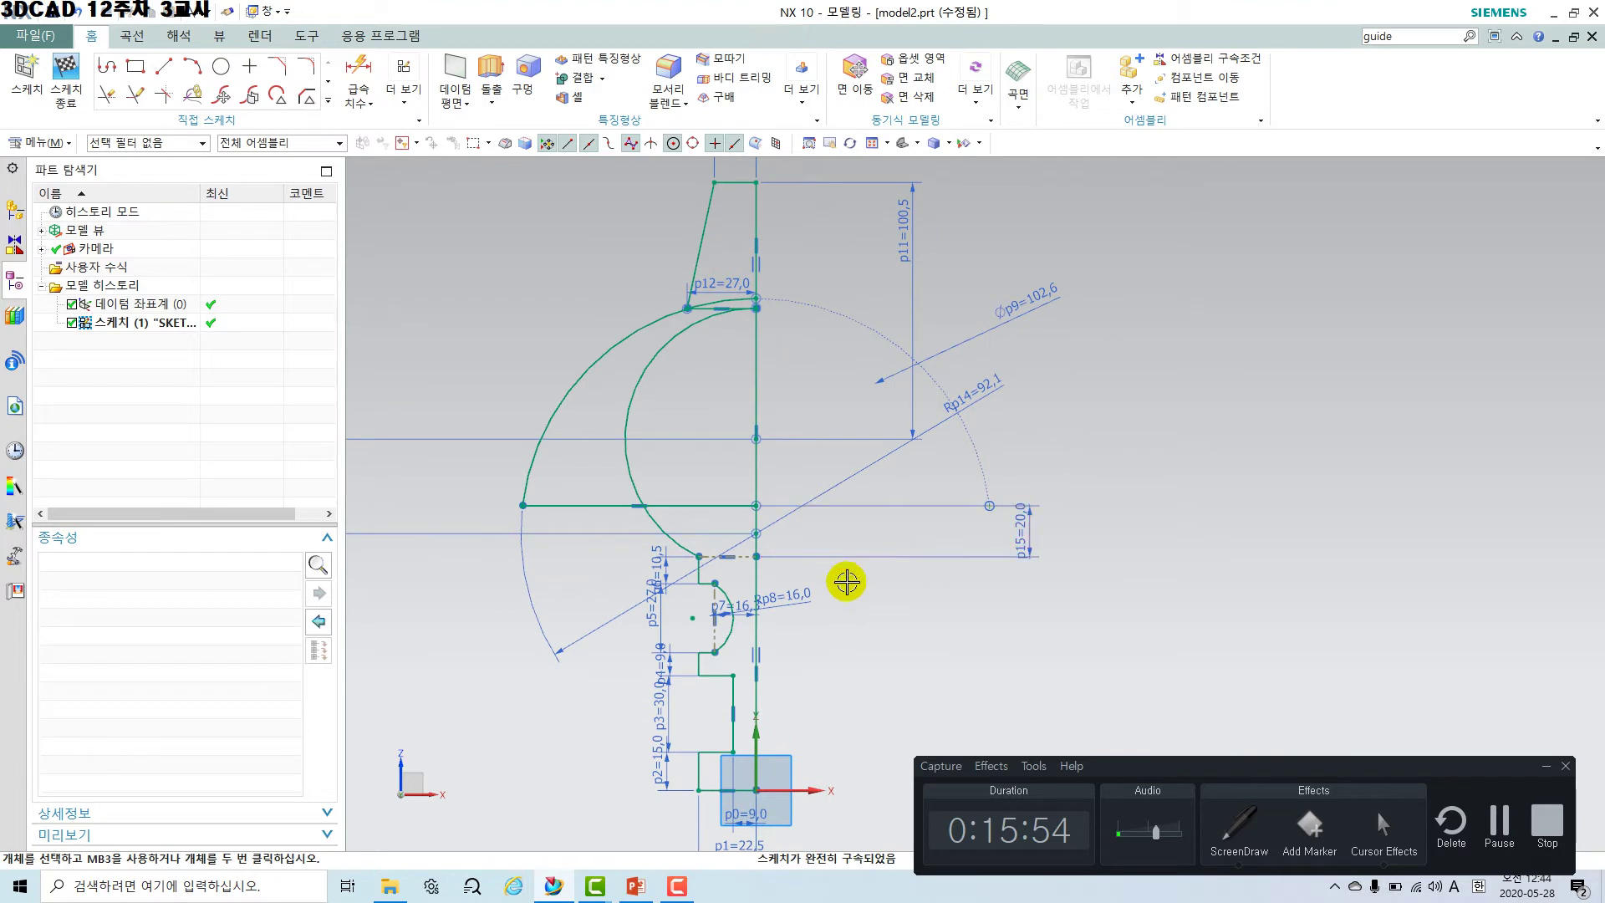
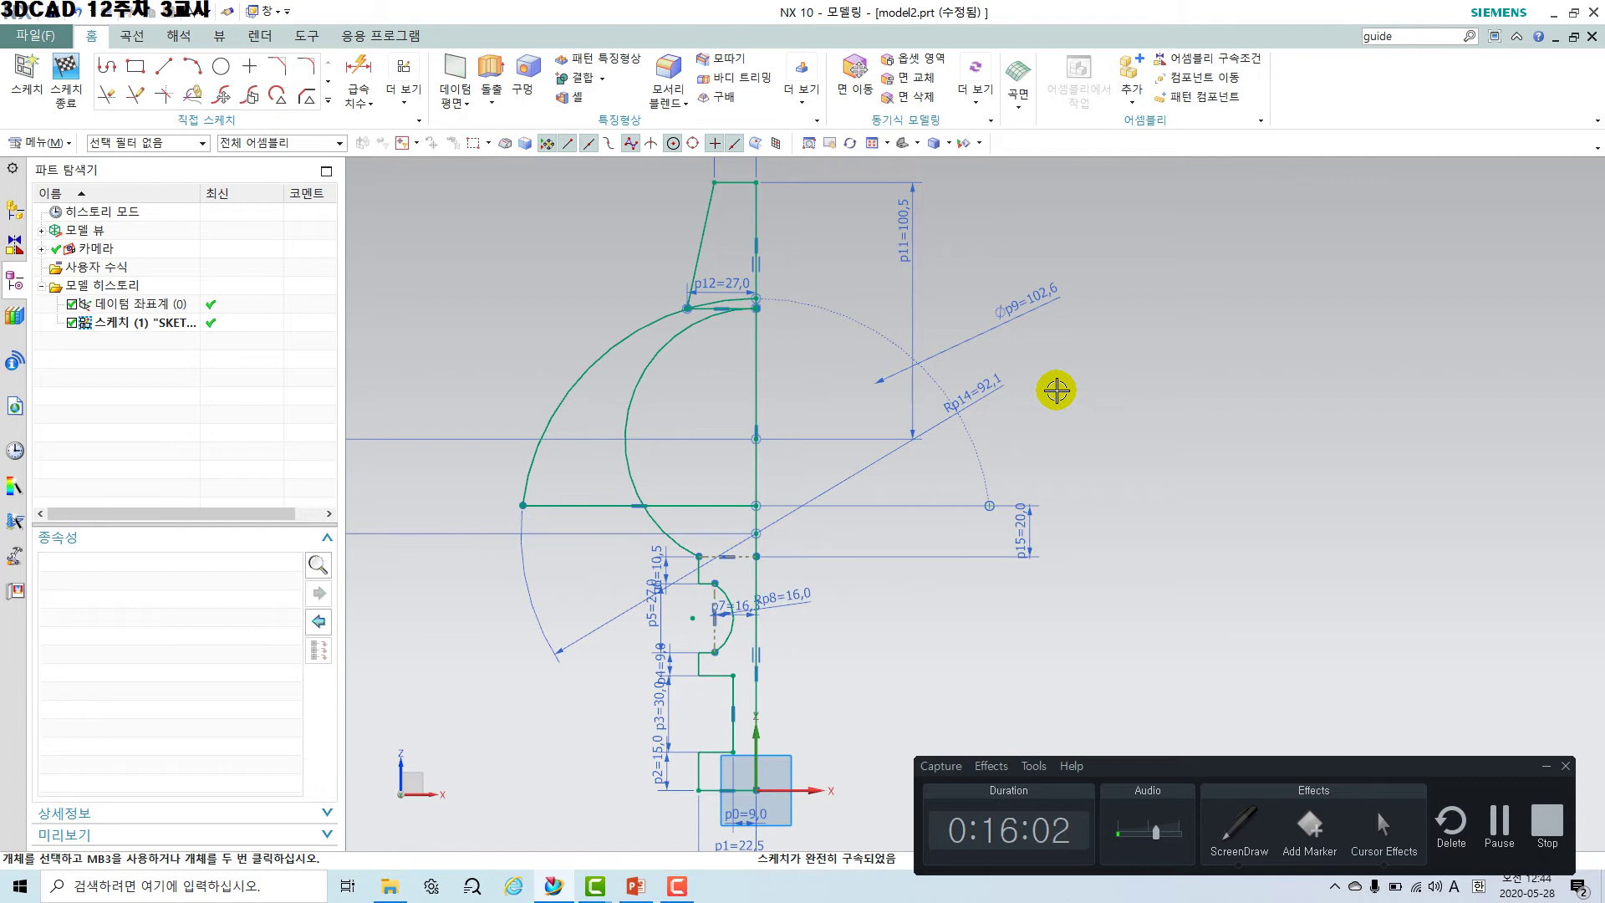
left_click(1238, 832)
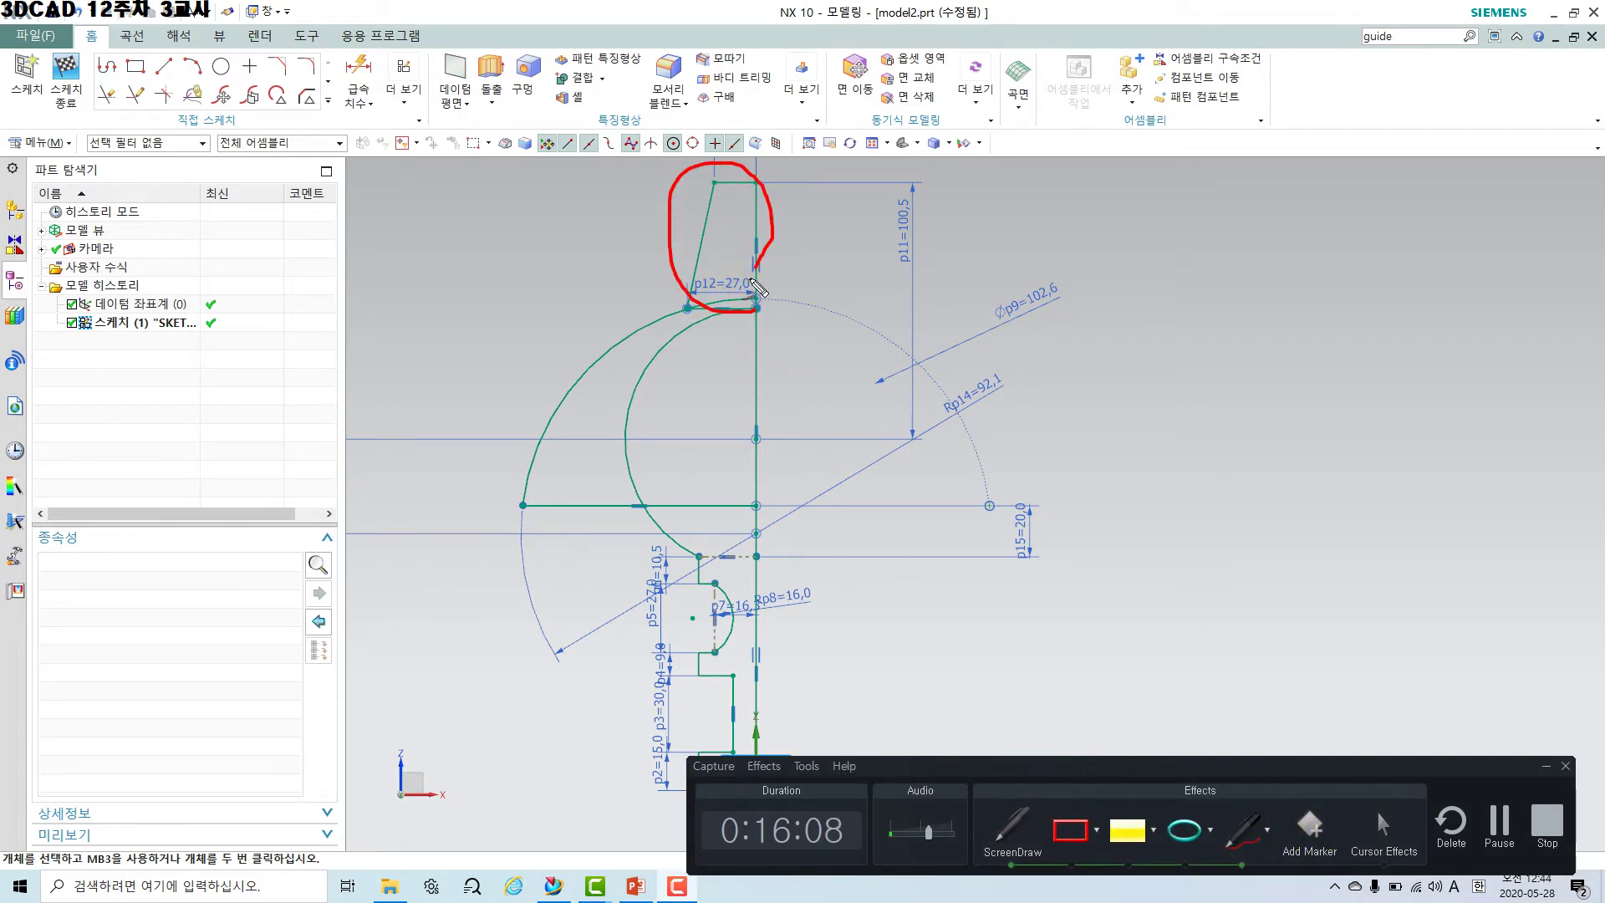
left_click_drag(735, 296, 593, 390)
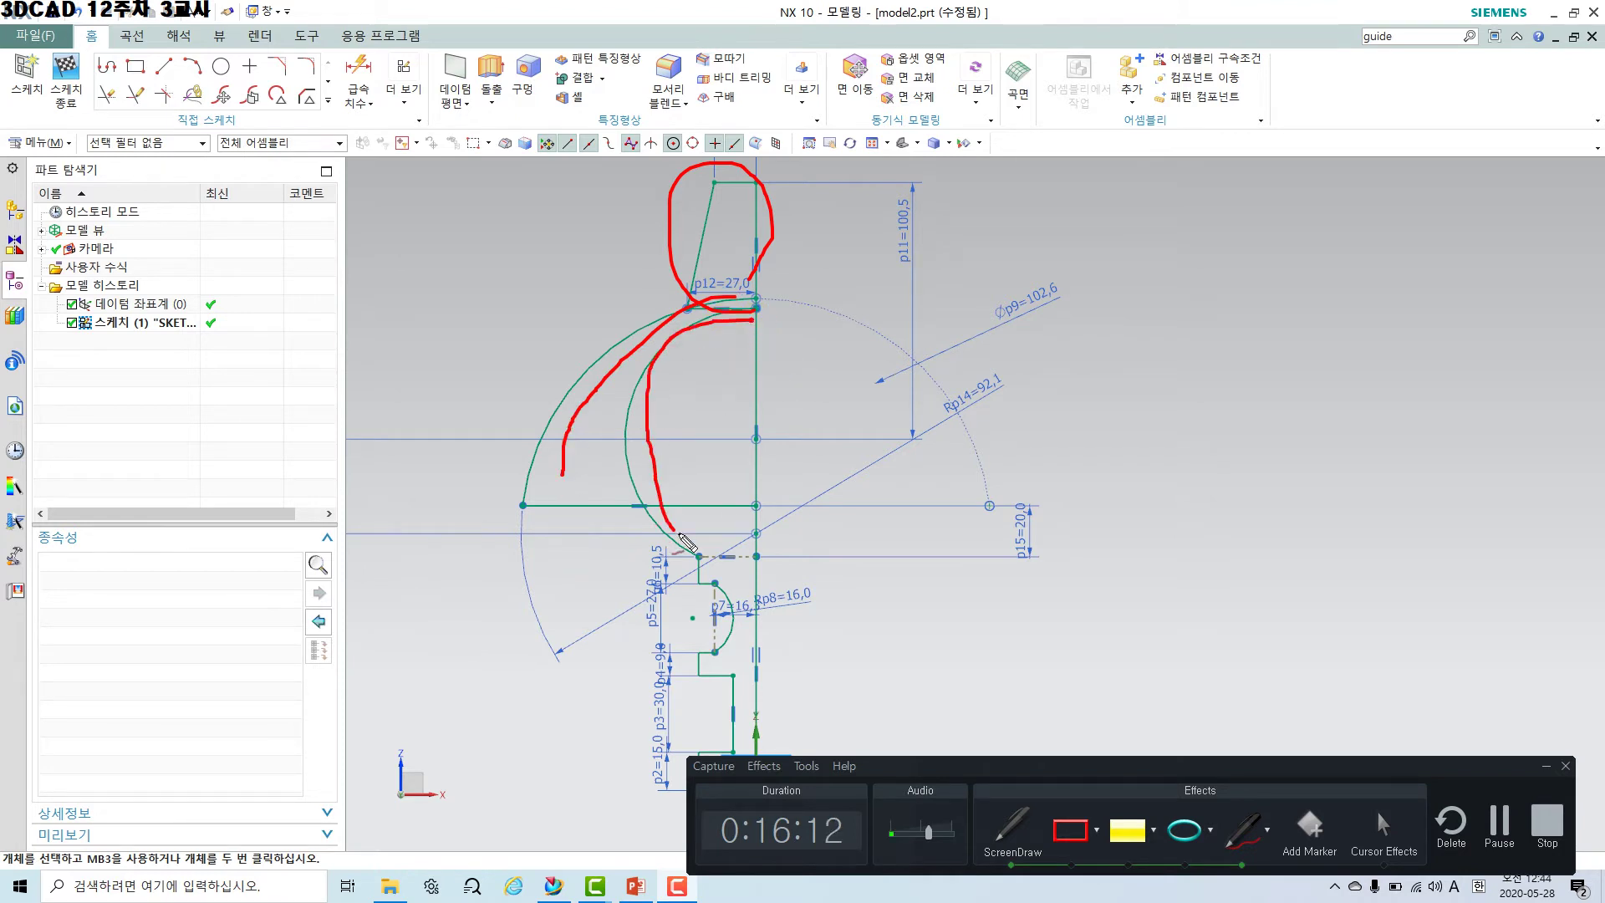
mouse_move(695, 586)
left_mouse_down()
mouse_move(715, 646)
mouse_move(701, 685)
left_mouse_up()
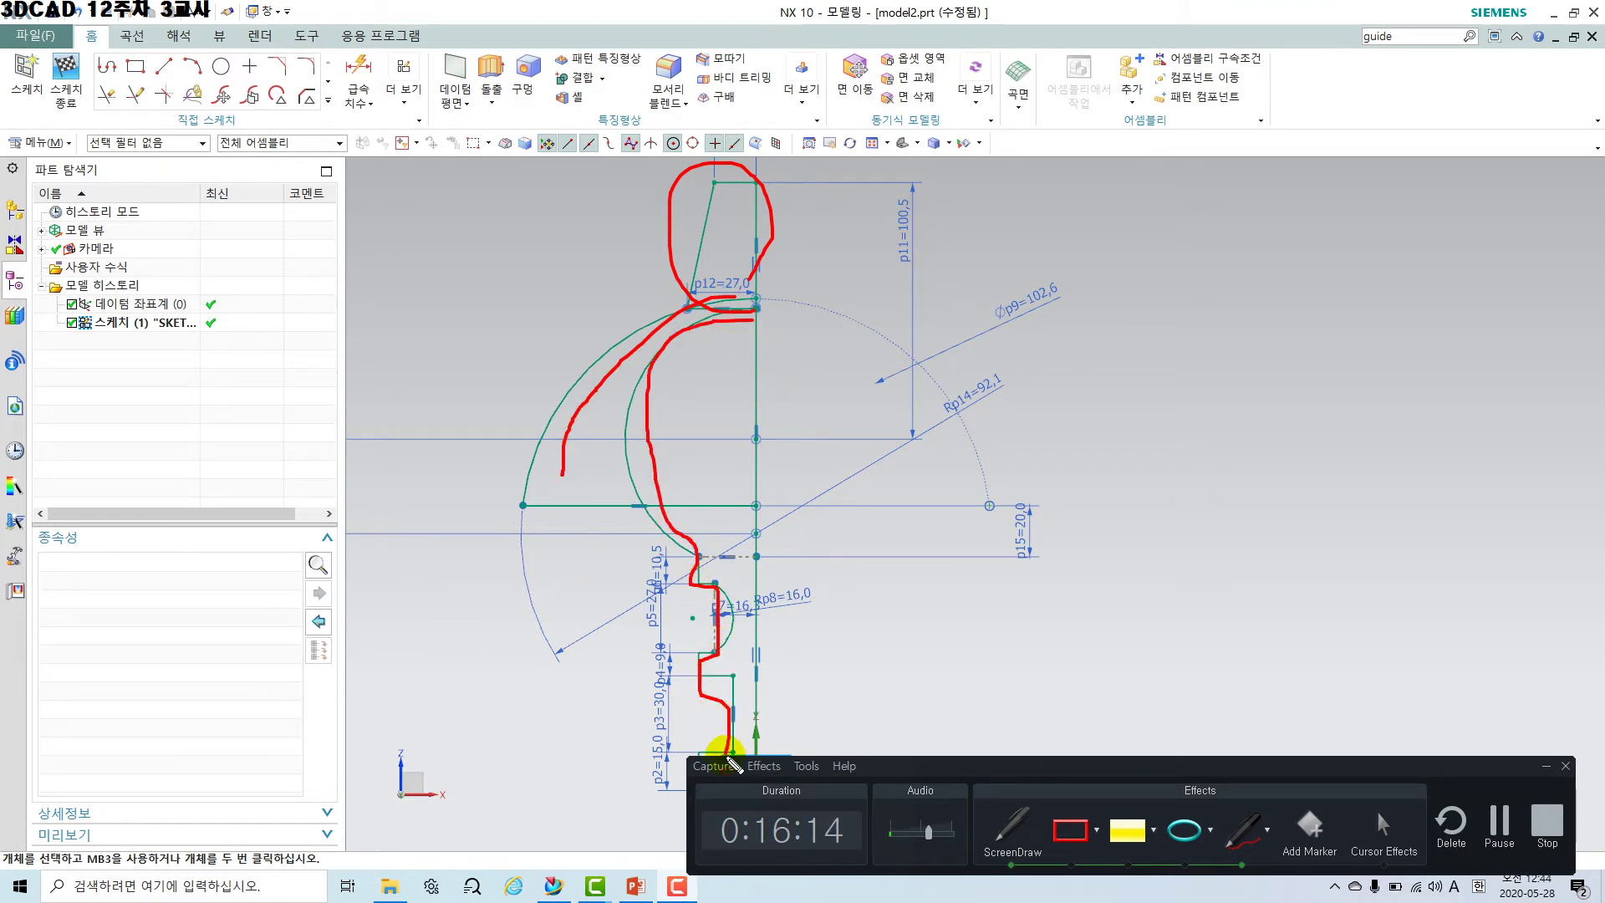
left_click_drag(730, 758, 752, 329)
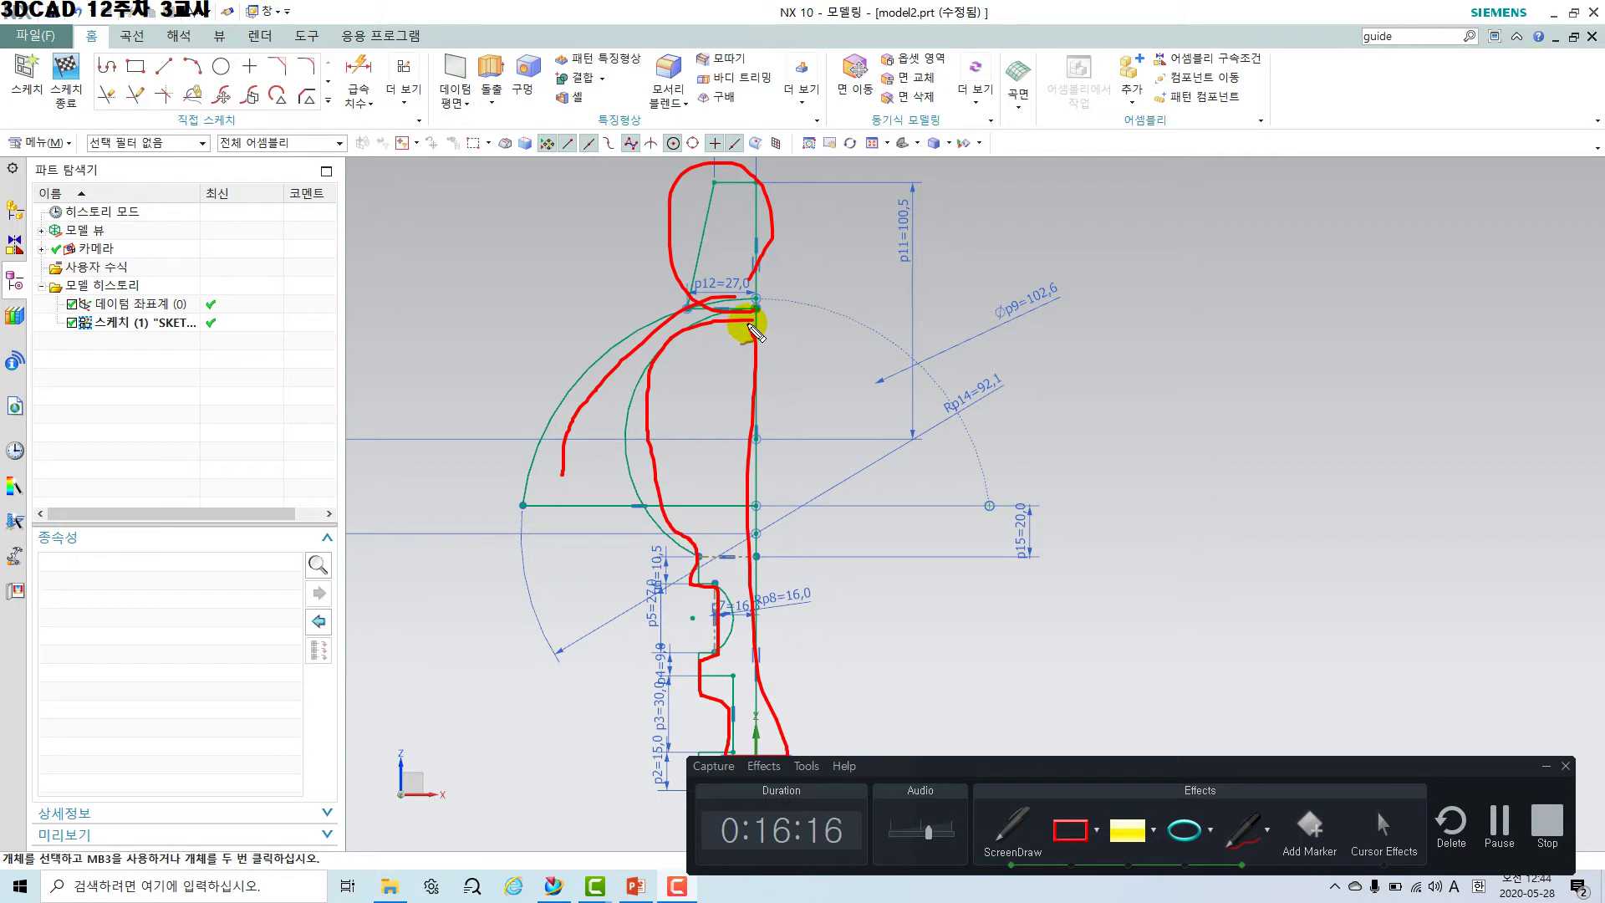
key("Escape")
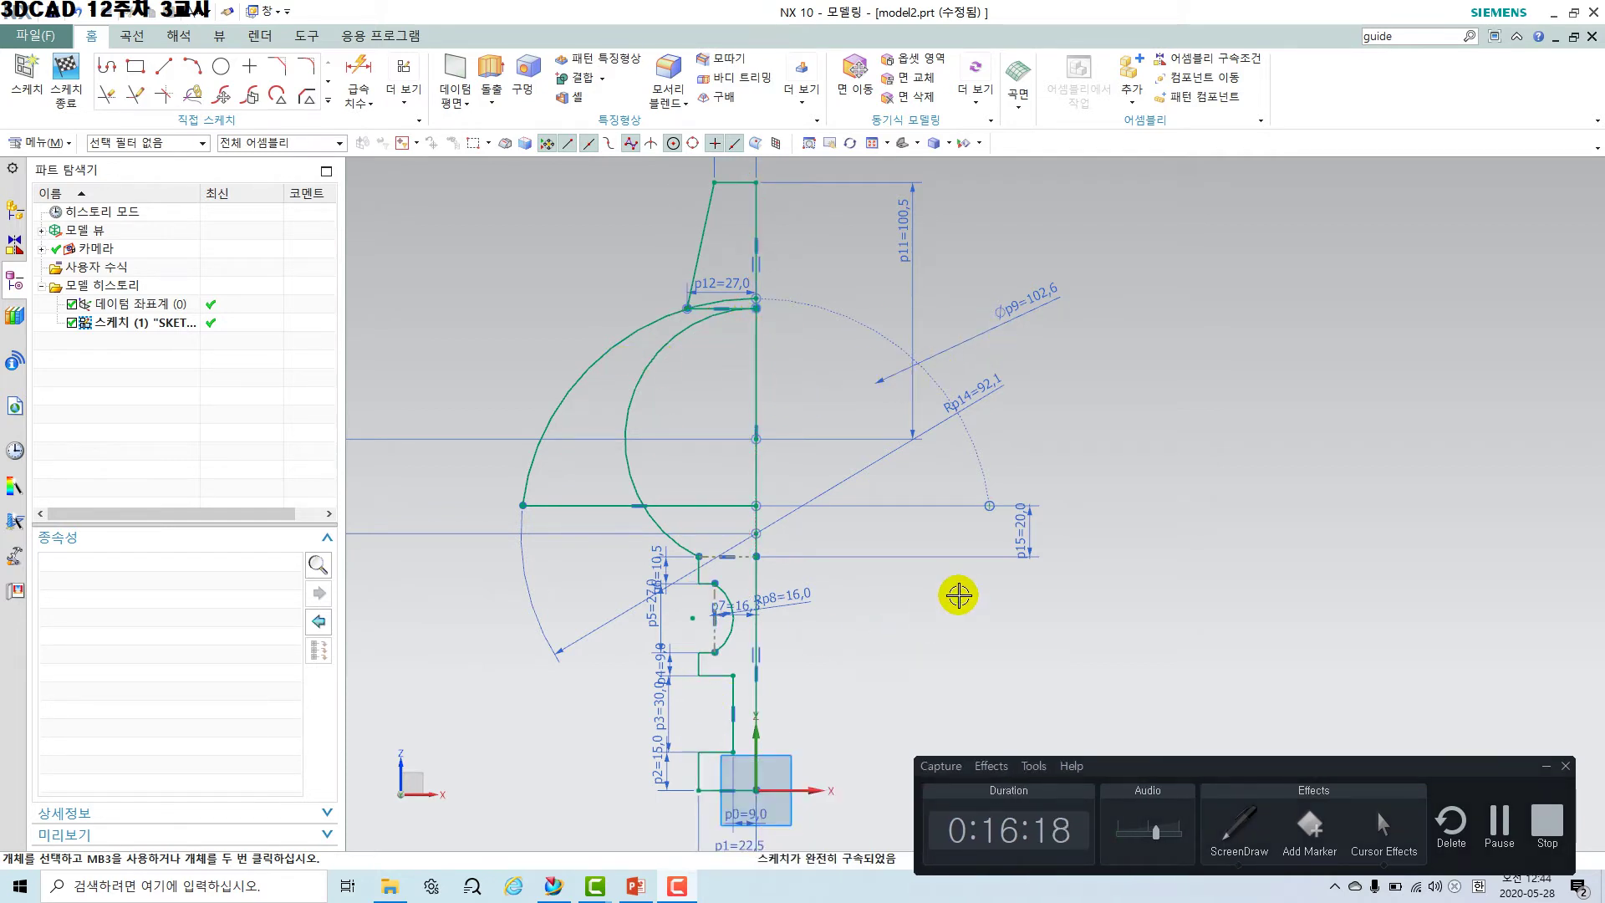
Finish the profile sketch and return to the model.
left_click(75, 71)
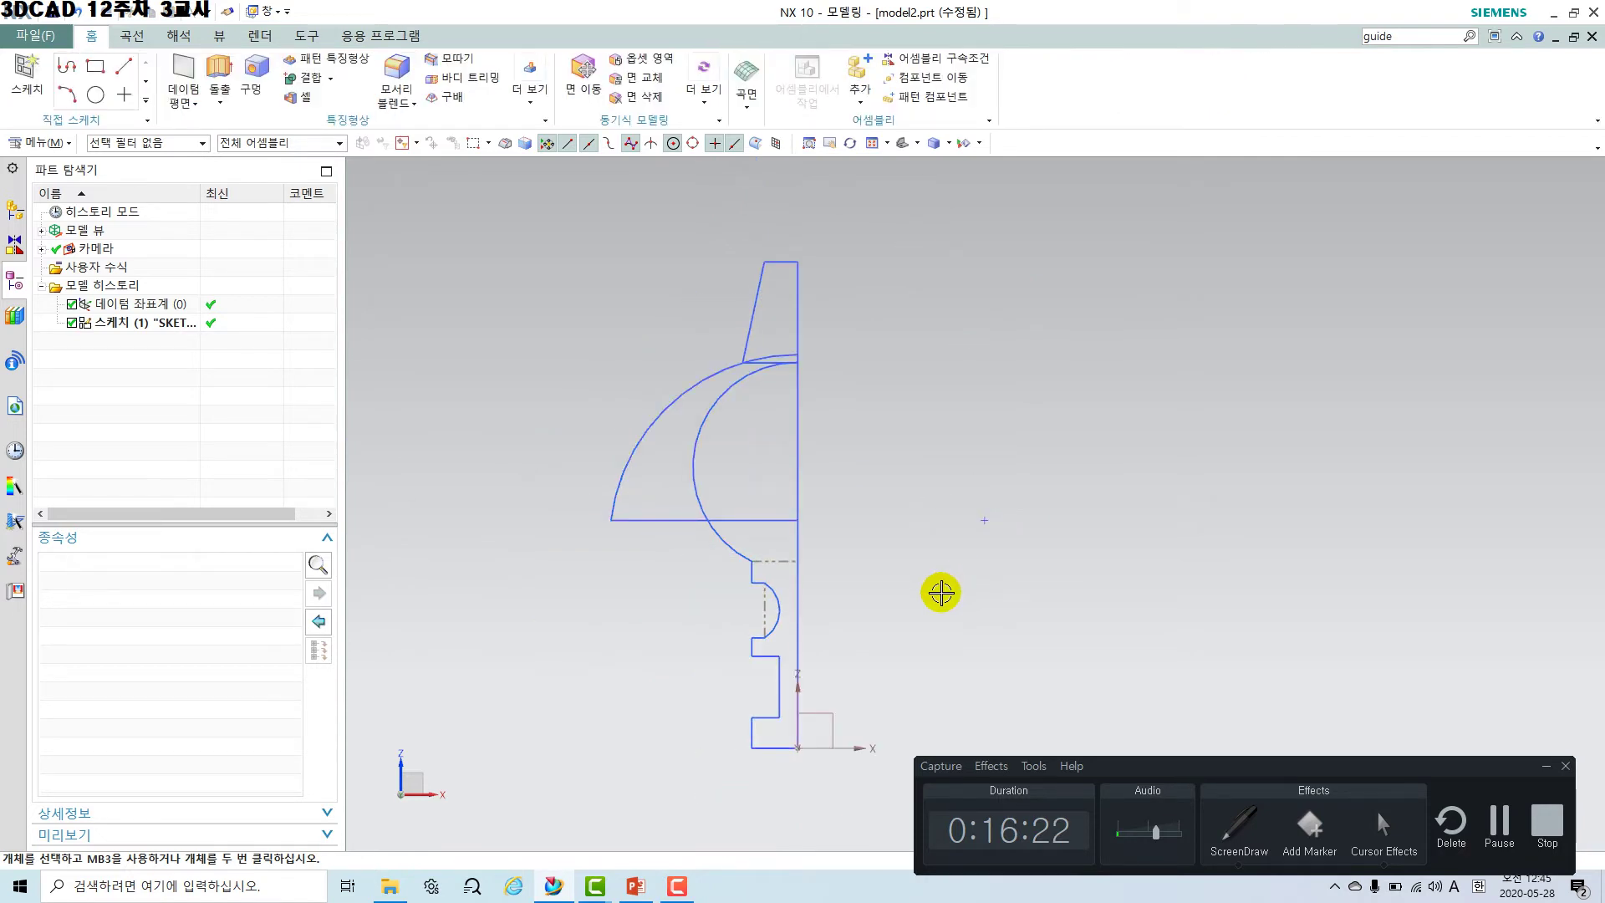
scroll(719, 477, "up", 2)
middle_click_drag(811, 503, 784, 658)
scroll(832, 507, "up", 1)
middle_click_drag(803, 443, 805, 525, "shift")
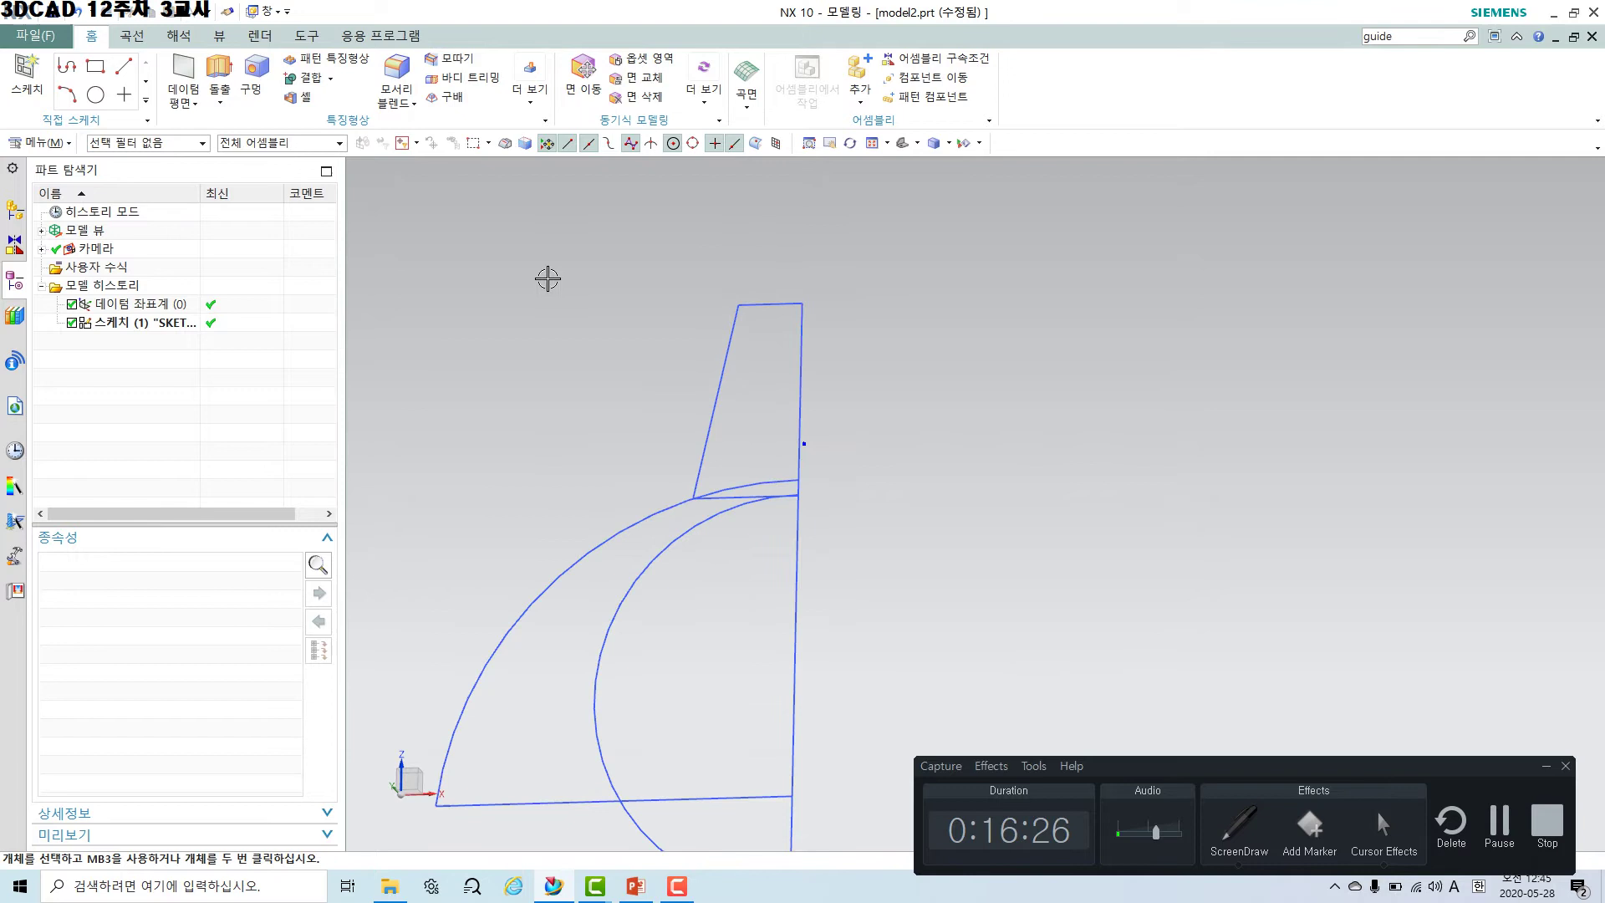
Start a Revolve and, with the connected curves rule, select the closed profile of circle arc, stepped stem and centre line as section.
left_click(224, 102)
left_click(240, 144)
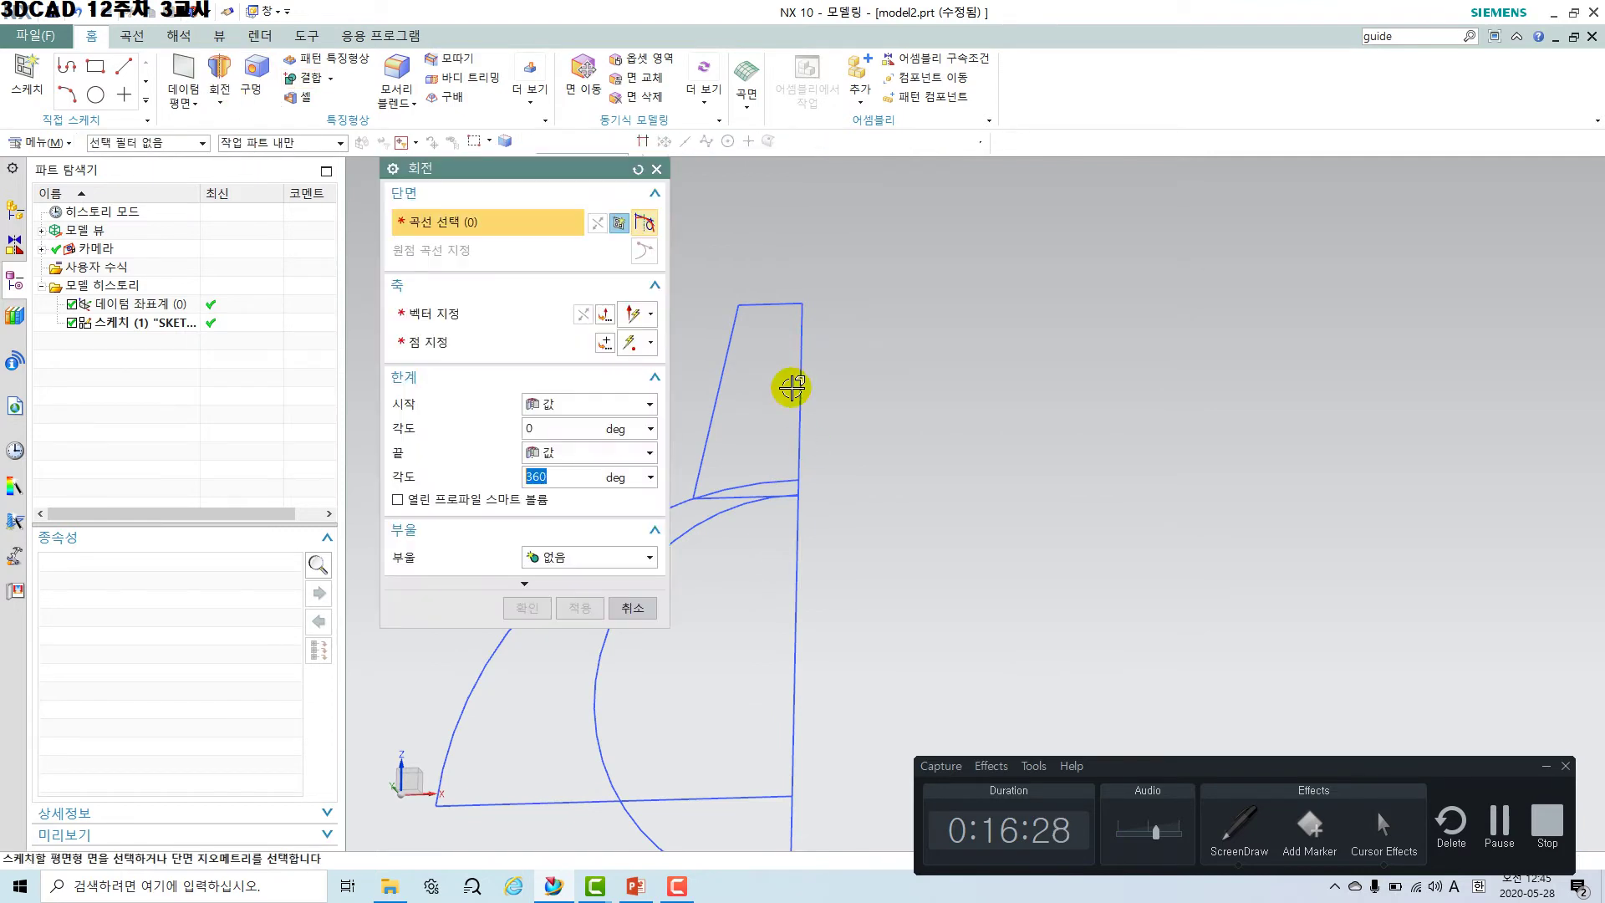
scroll(788, 384, "down", 2)
middle_click_drag(872, 491, 851, 560, "shift")
scroll(802, 558, "up", 2)
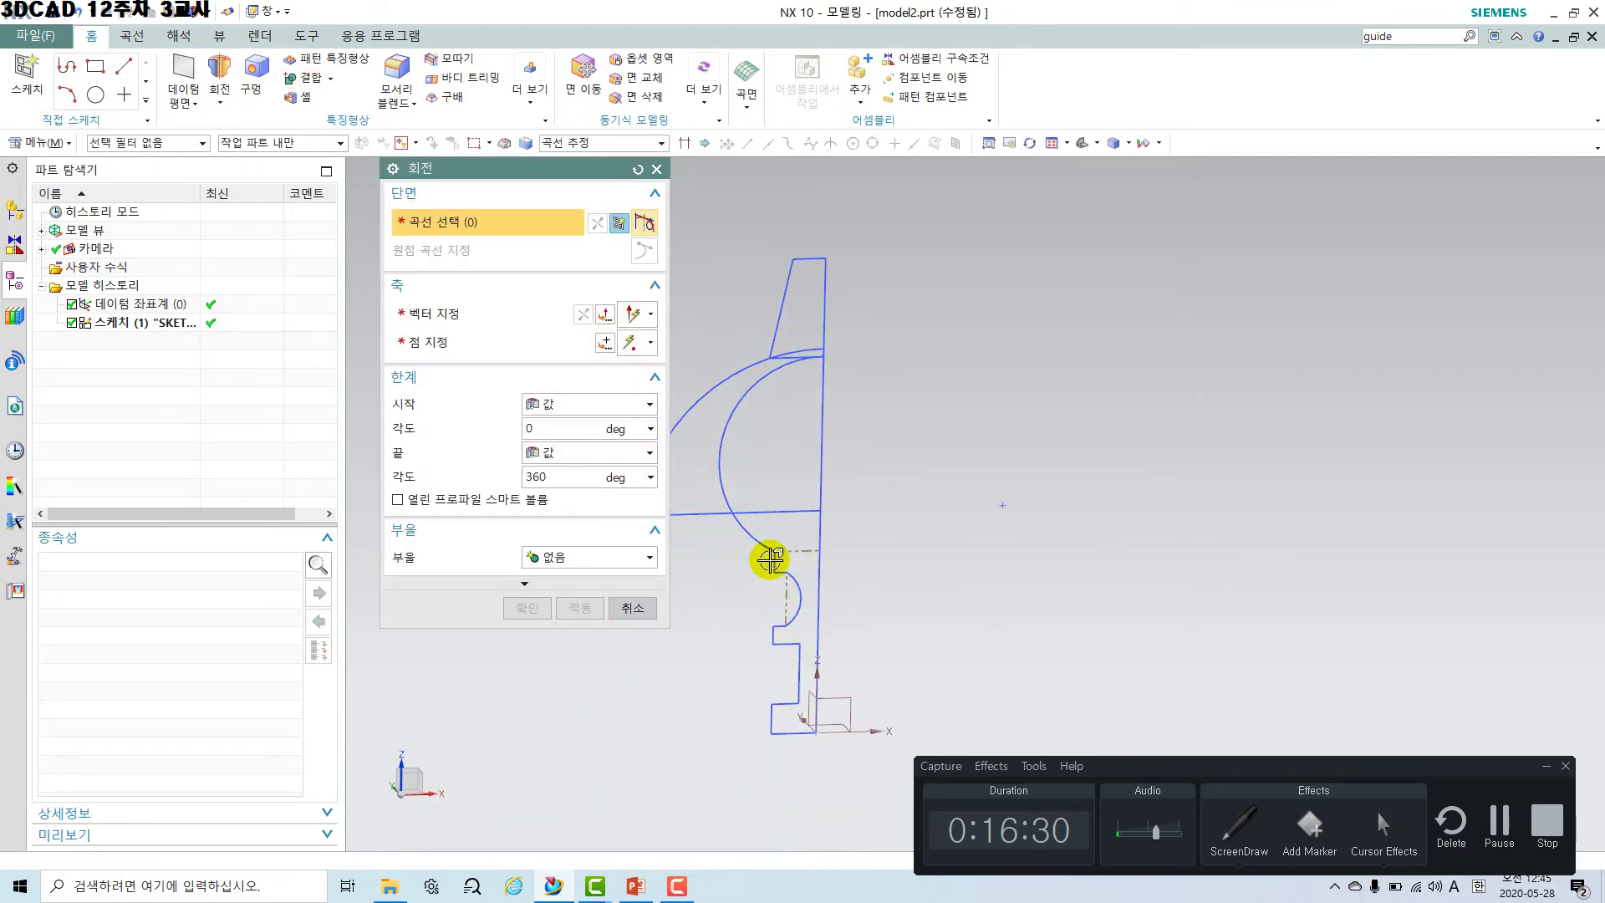
left_click(599, 143)
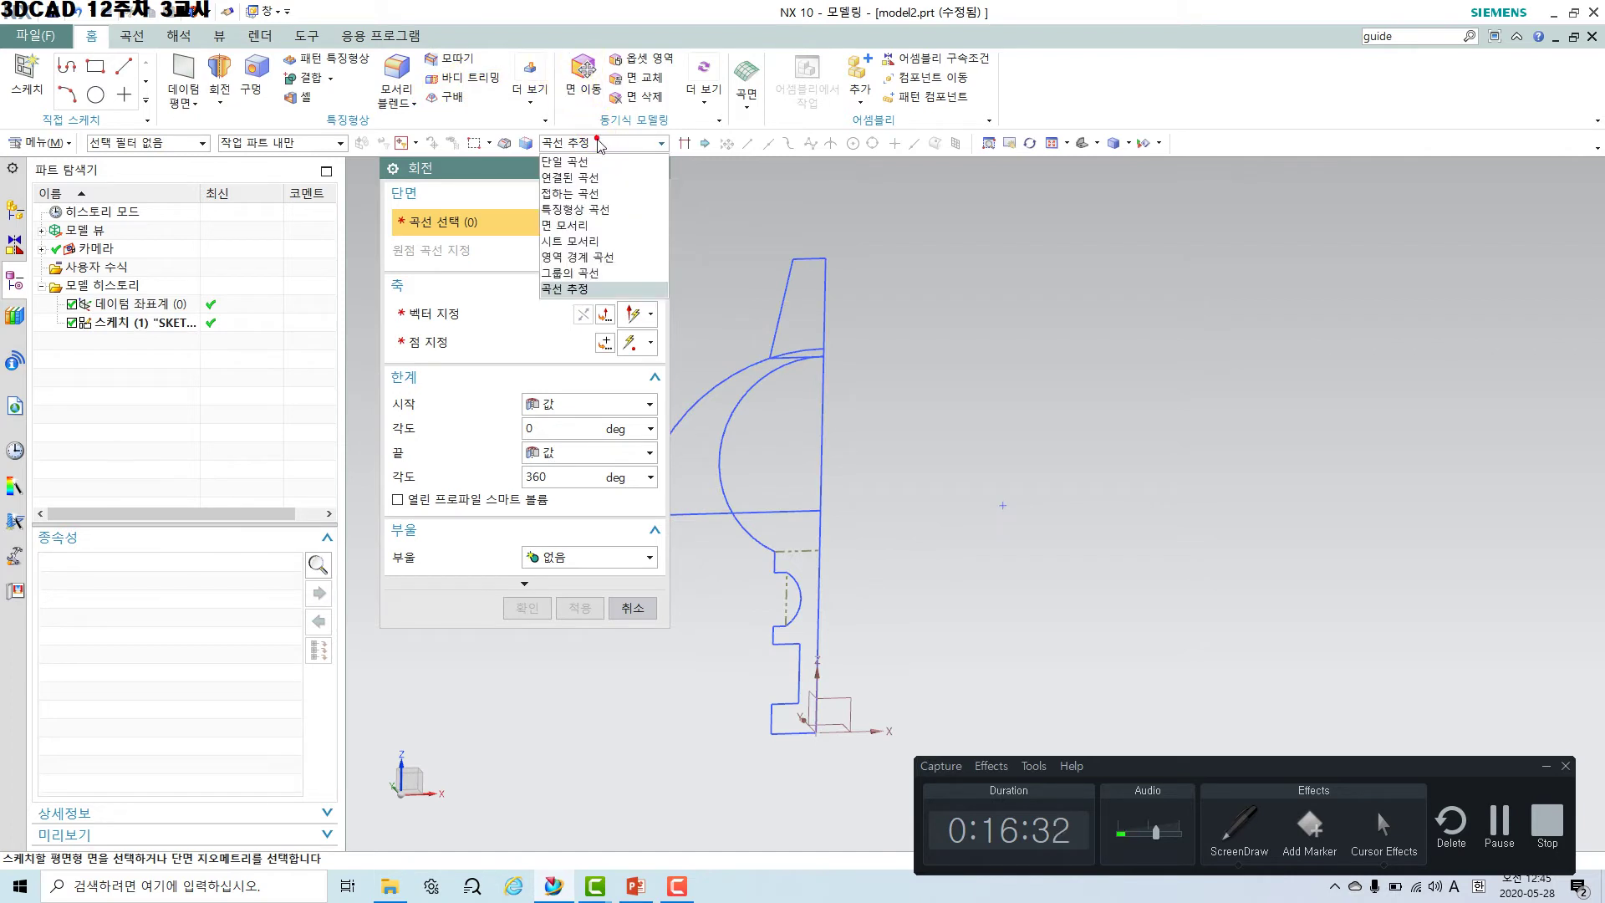
left_click(570, 177)
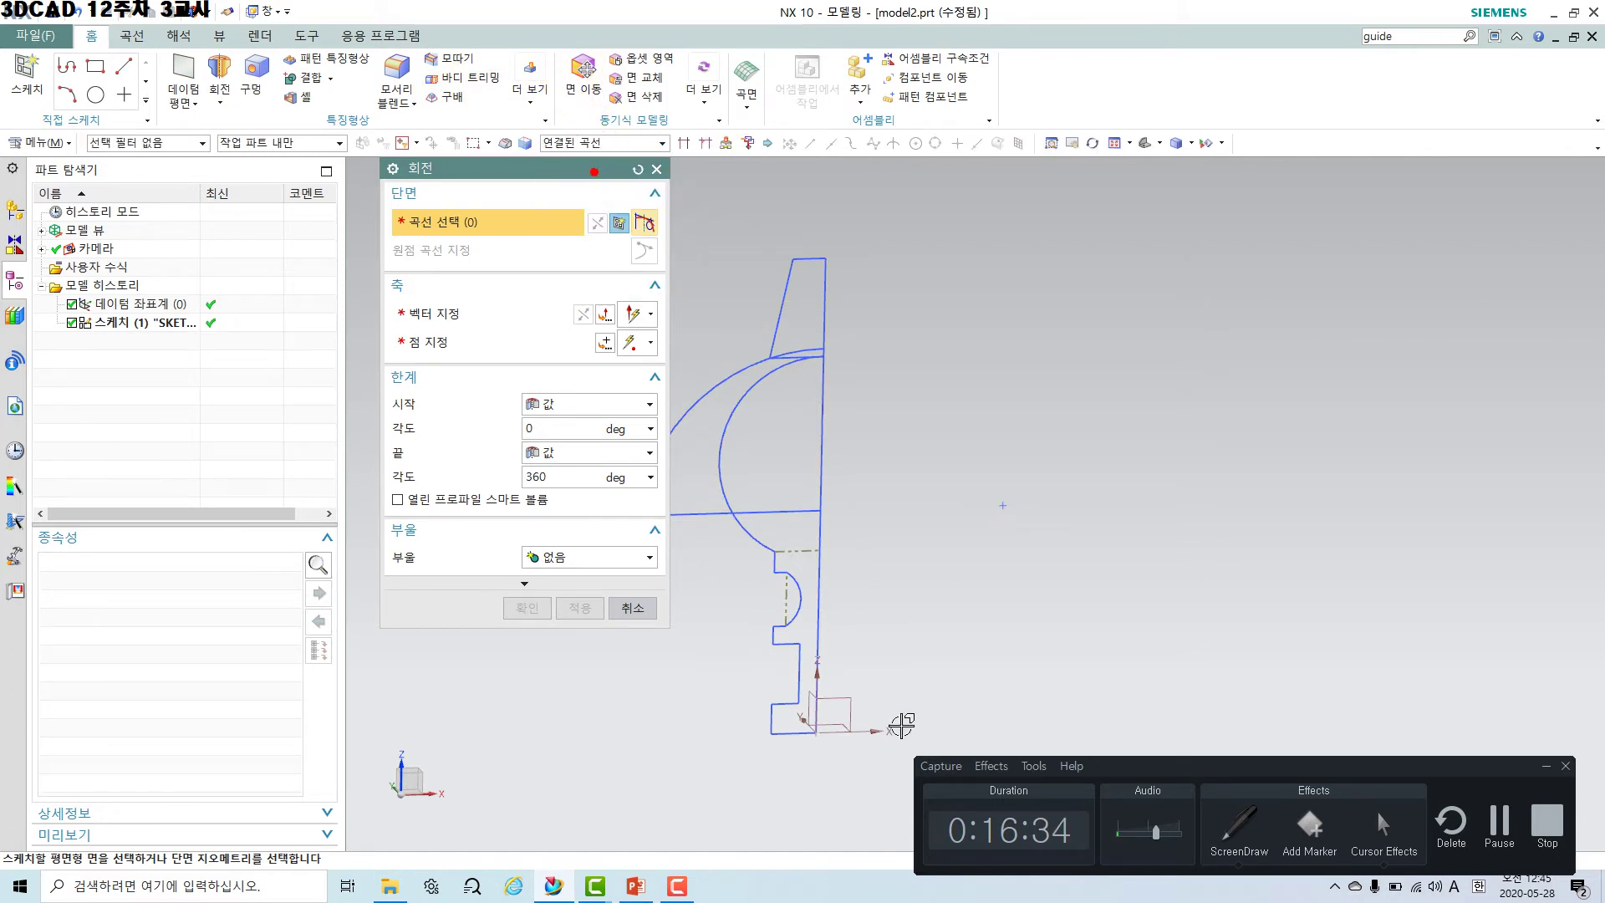
left_click(823, 615)
scroll(820, 613, "up", 2)
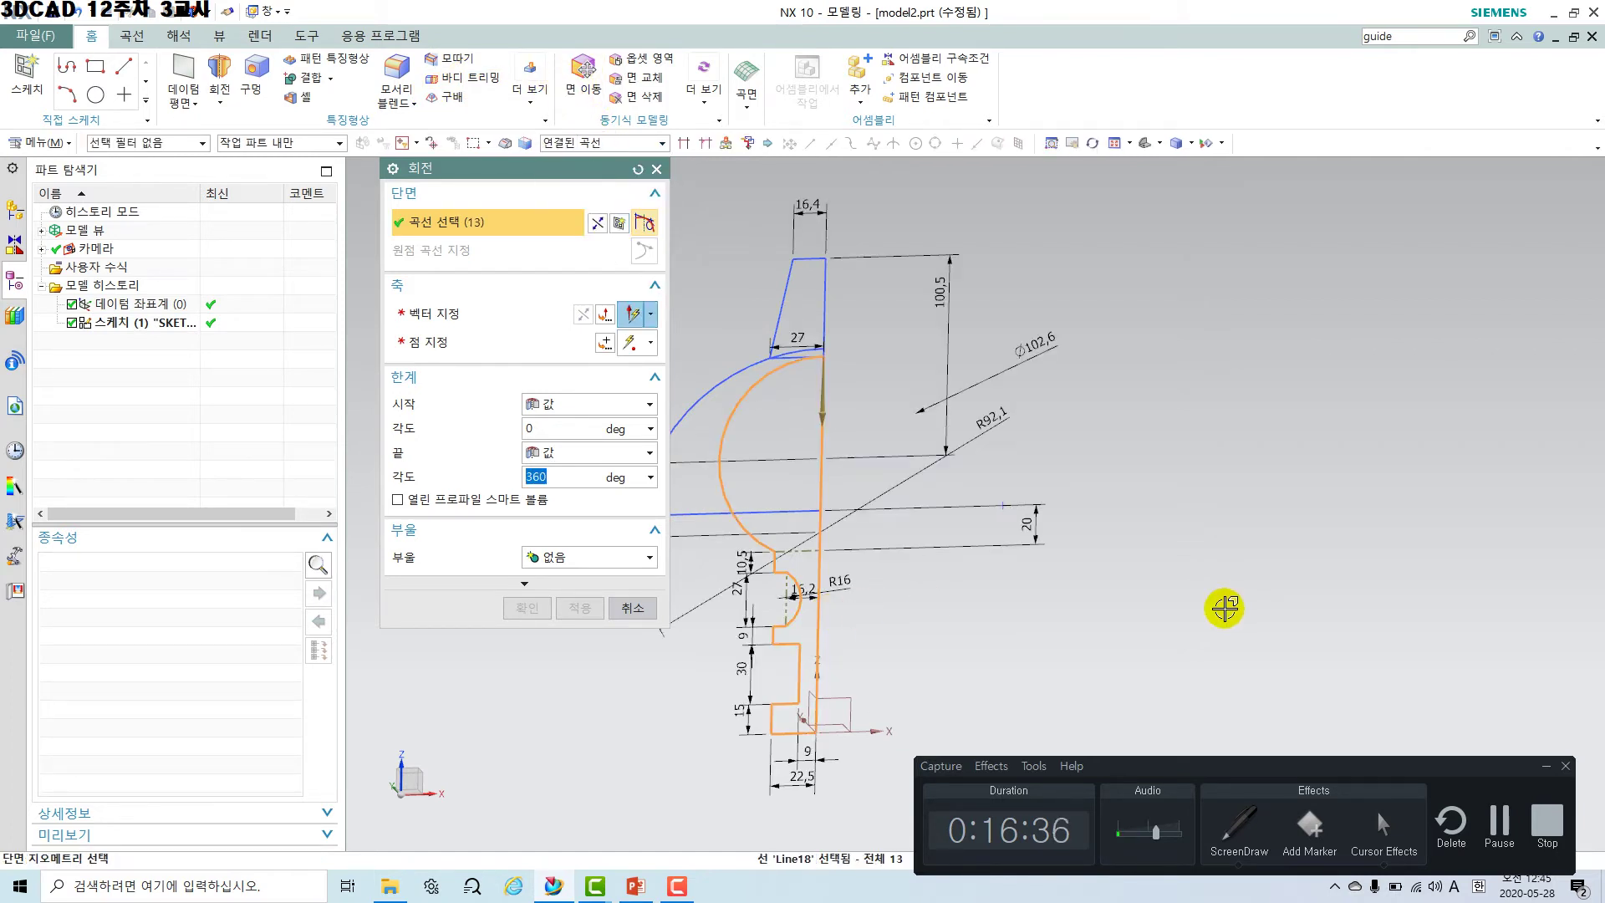
scroll(717, 724, "up", 2)
scroll(841, 301, "up", 3)
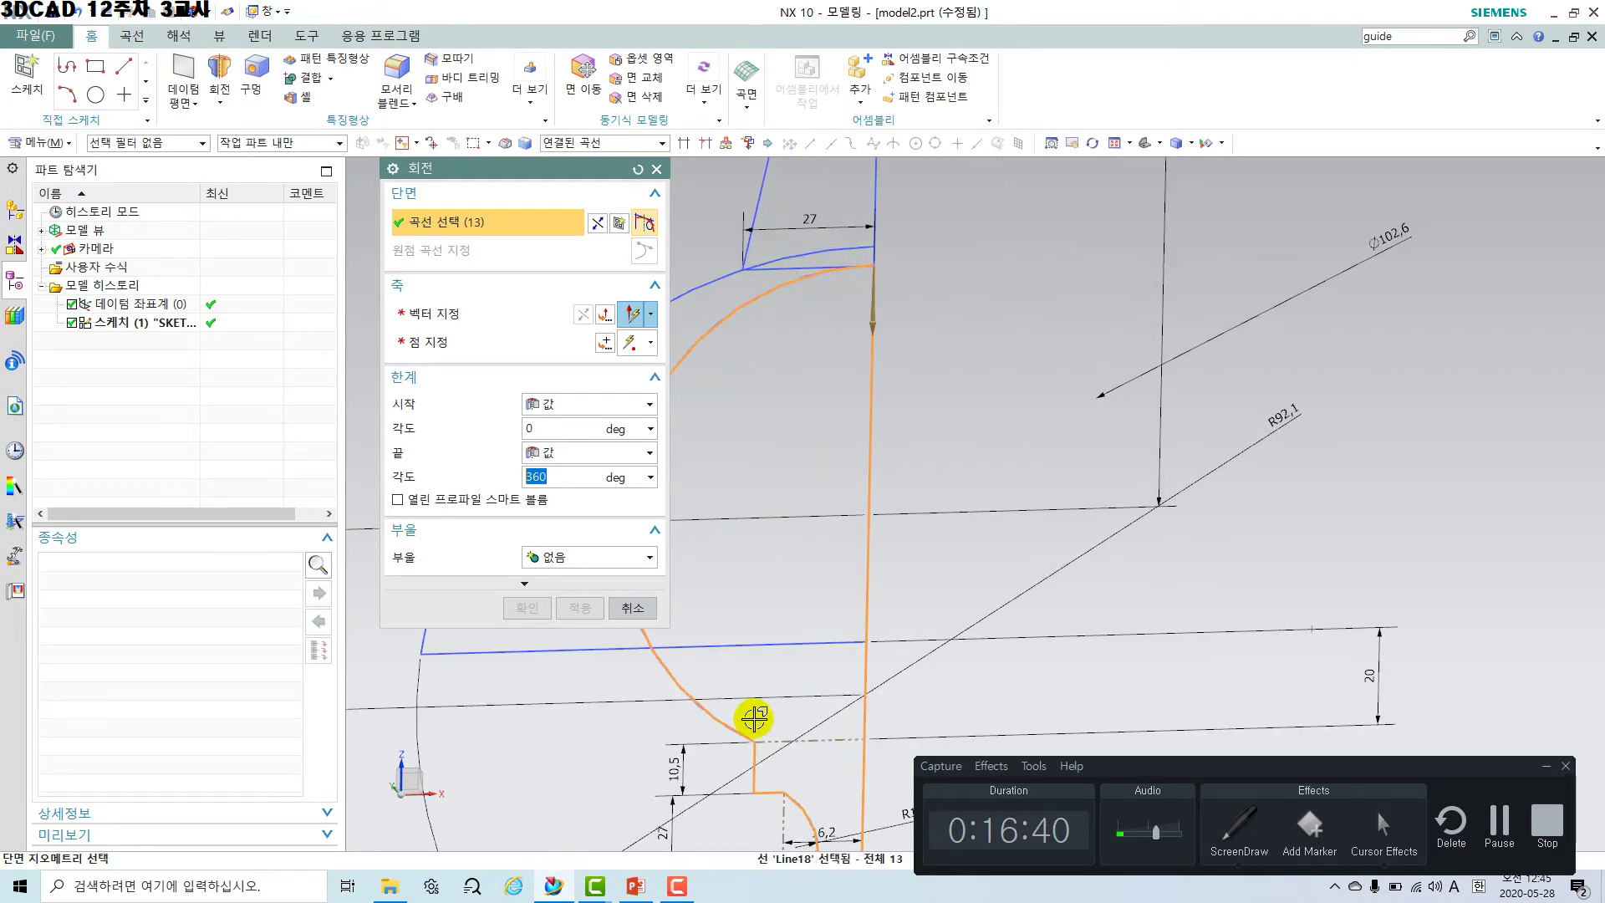
mouse_move(755, 717)
middle_mouse_down("shift")
mouse_move(865, 499)
mouse_move(892, 279)
mouse_move(882, 201)
mouse_move(798, 401)
middle_mouse_up("shift")
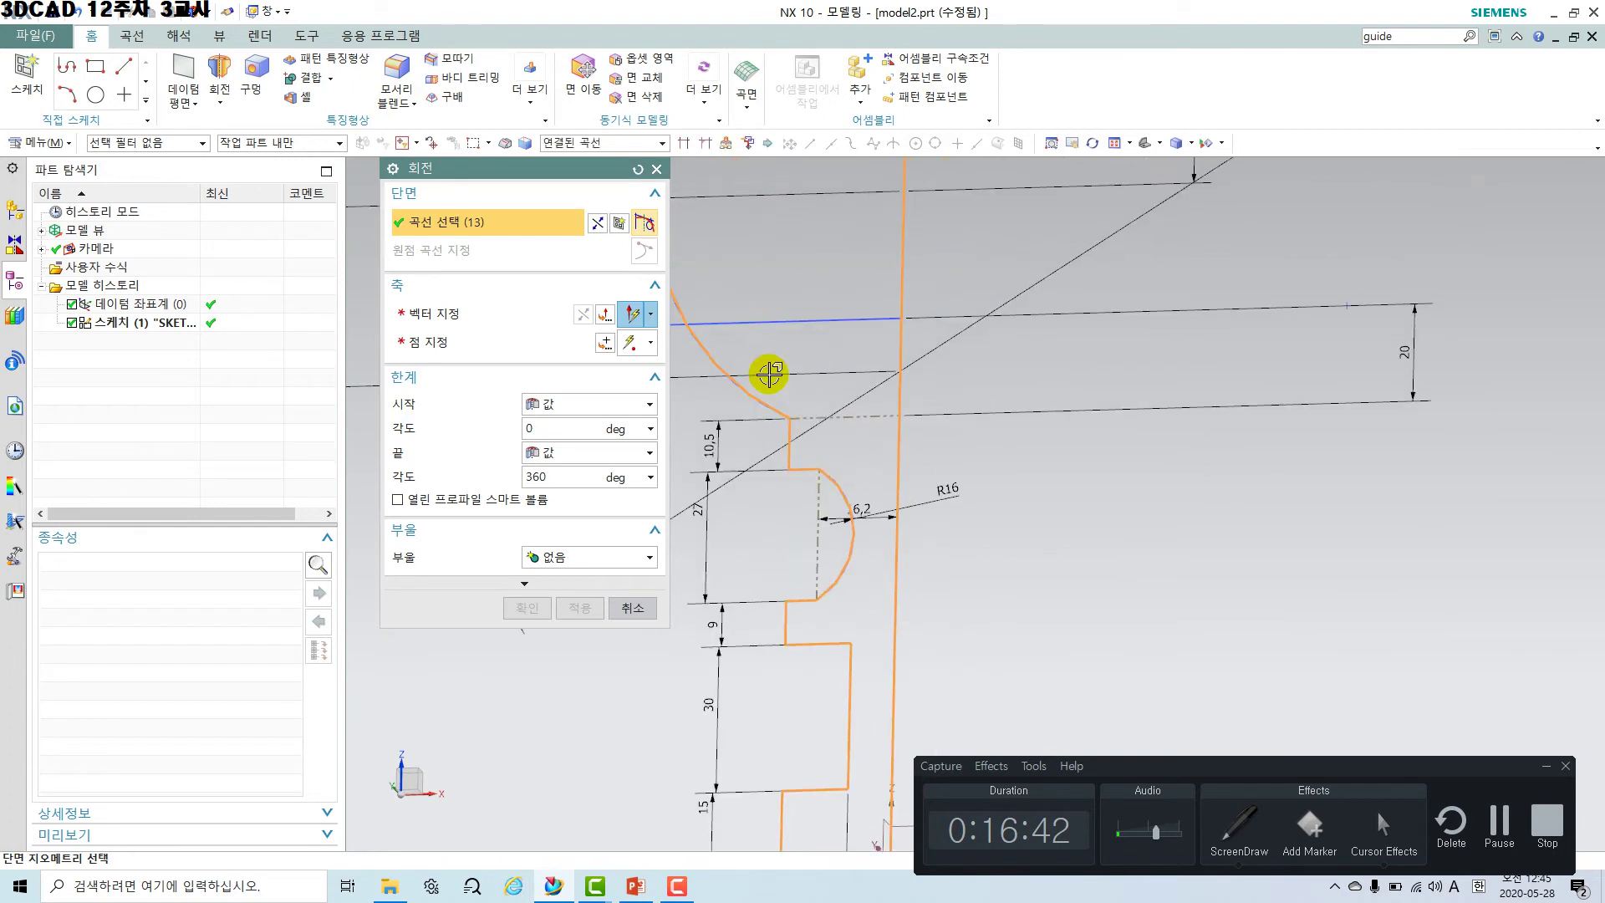
Try to revolve the selected section 360 degrees about the vertical centre line through the datum origin, and cancel the Revolve.
left_click(430, 316)
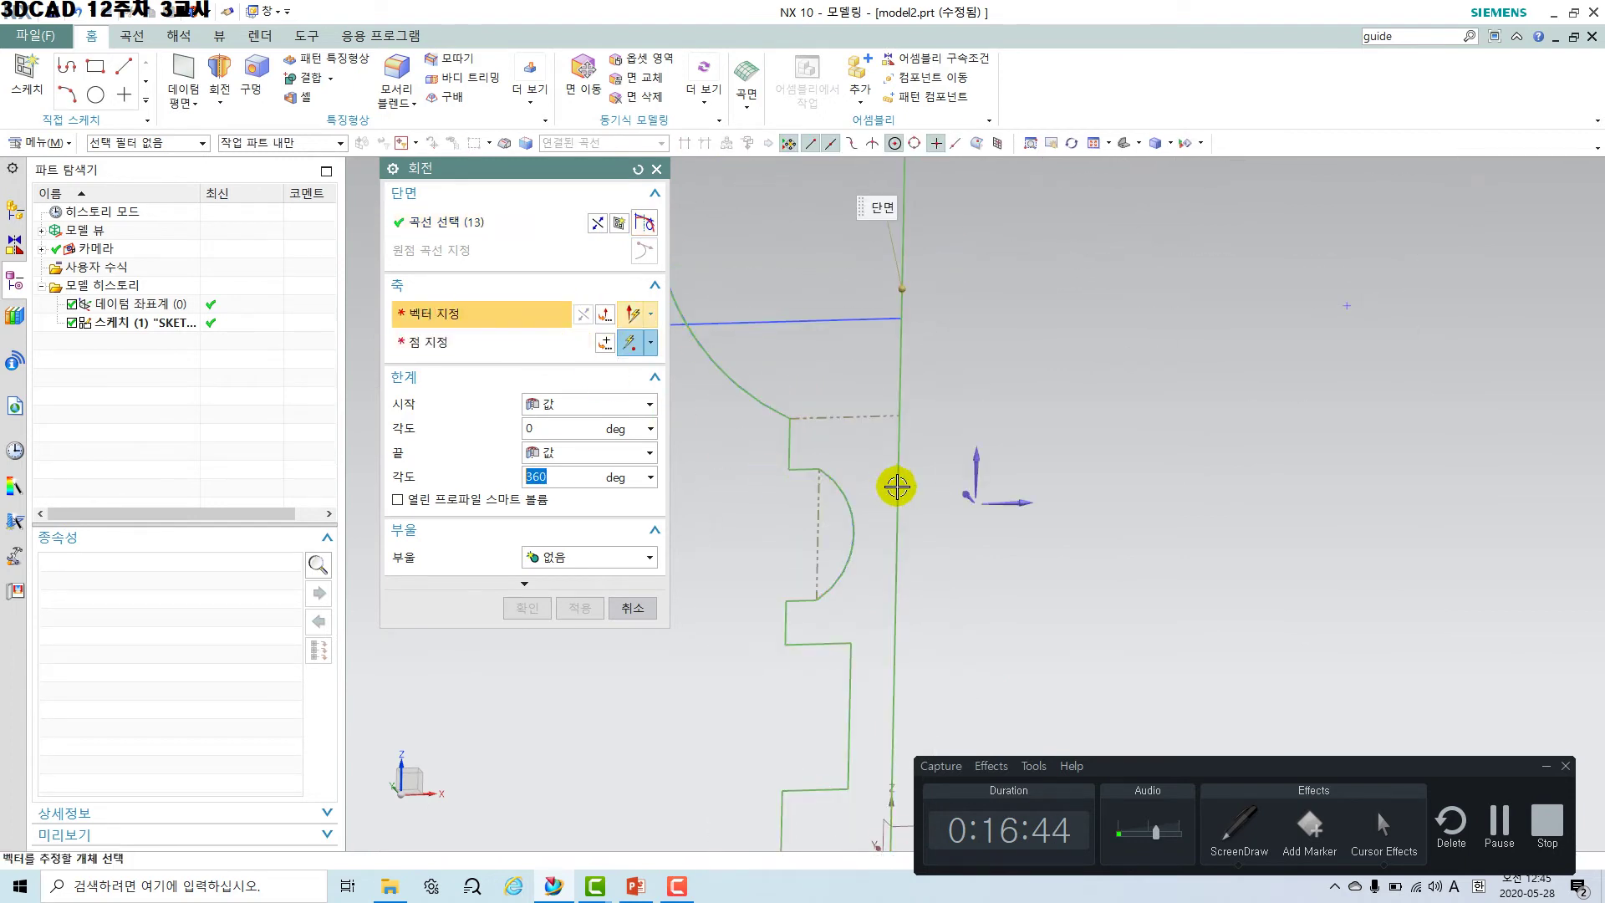
left_click(894, 556)
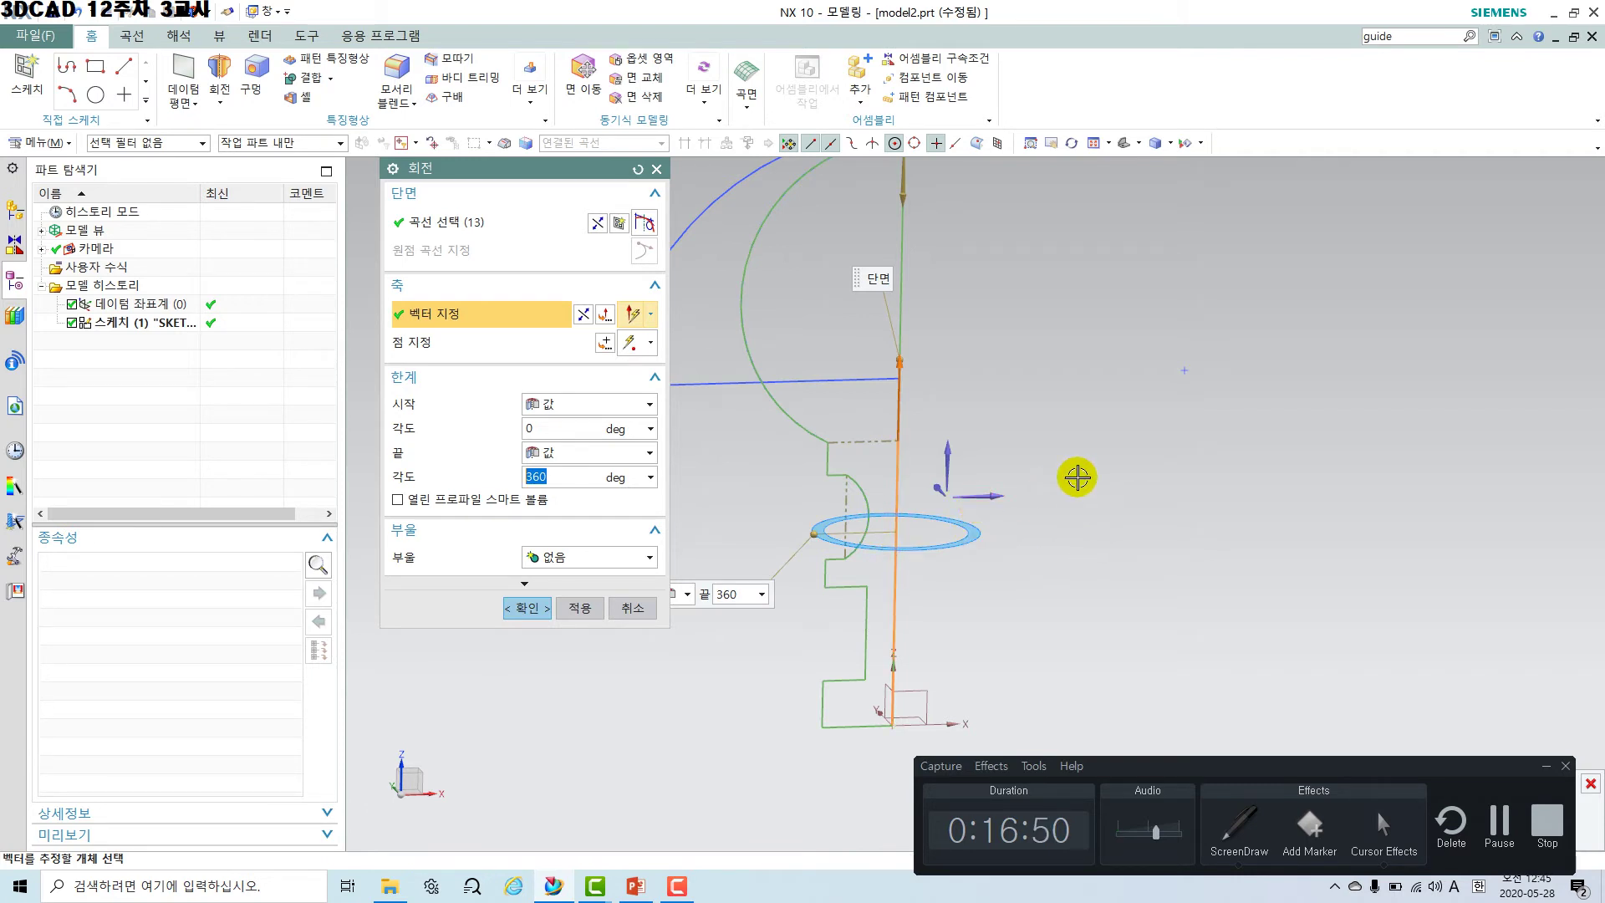
middle_click_drag(1076, 477, 1059, 411)
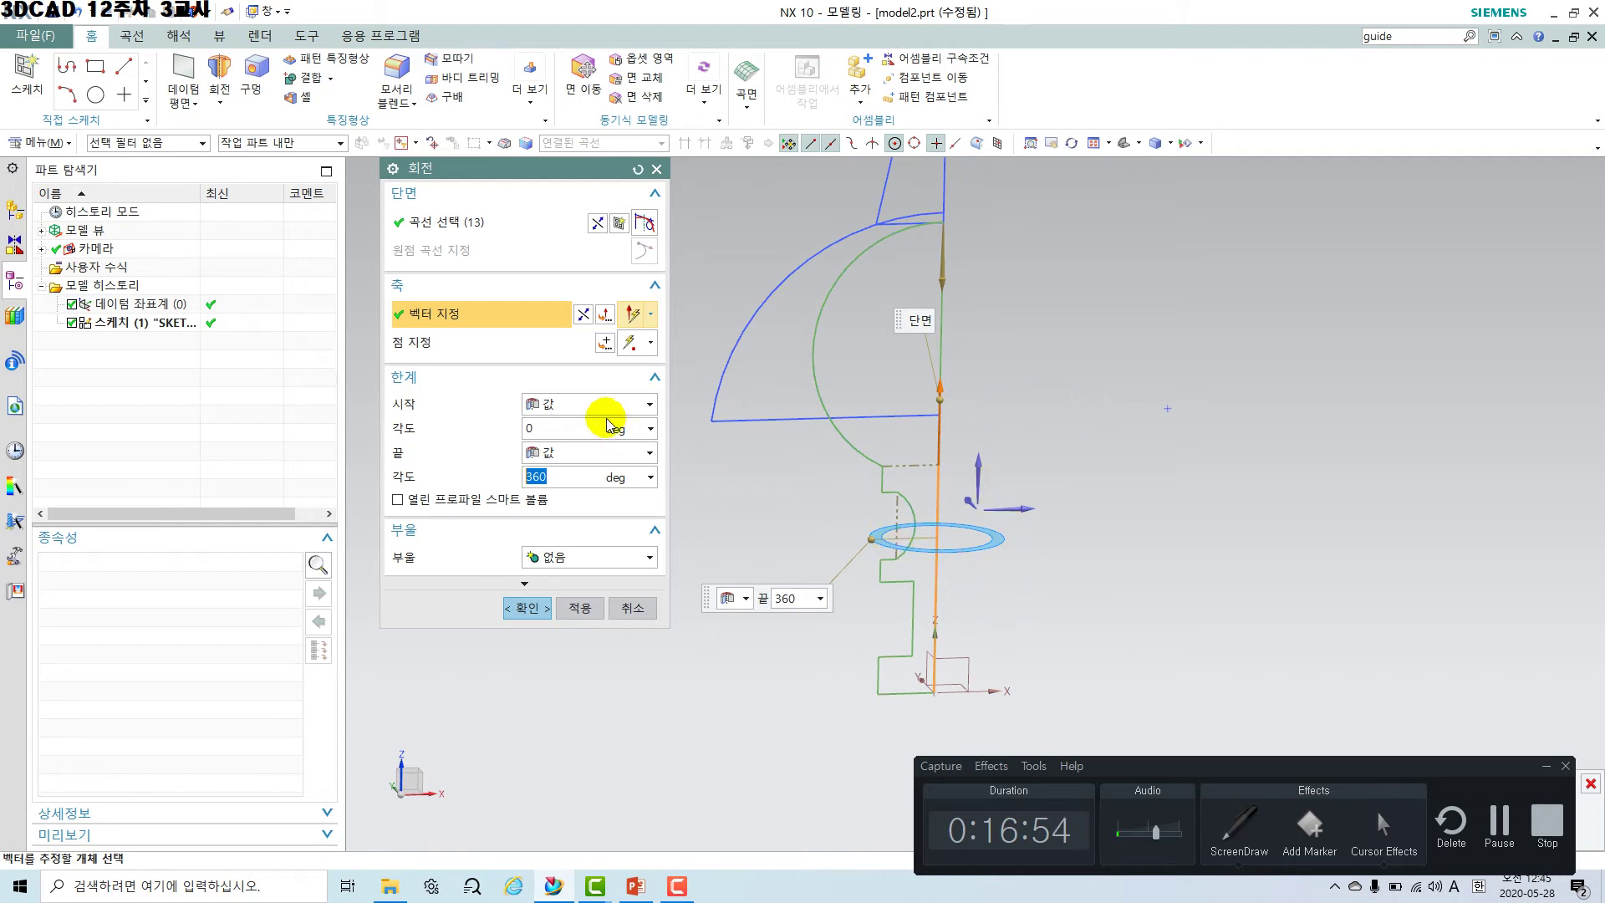
middle_click_drag(904, 521, 1014, 537)
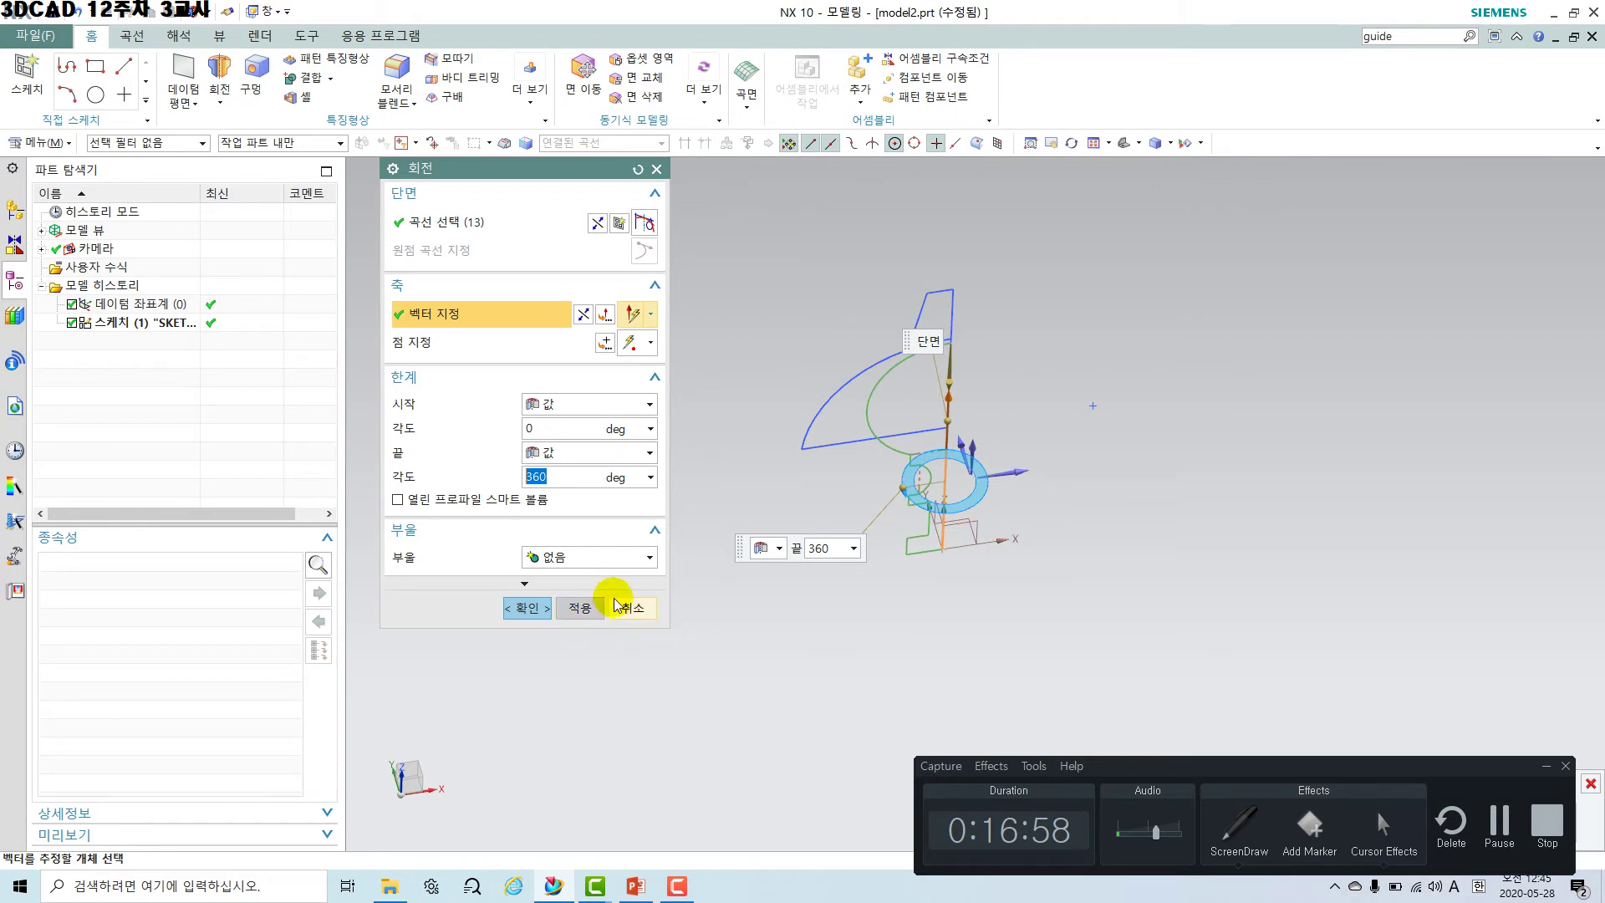
left_click(548, 343)
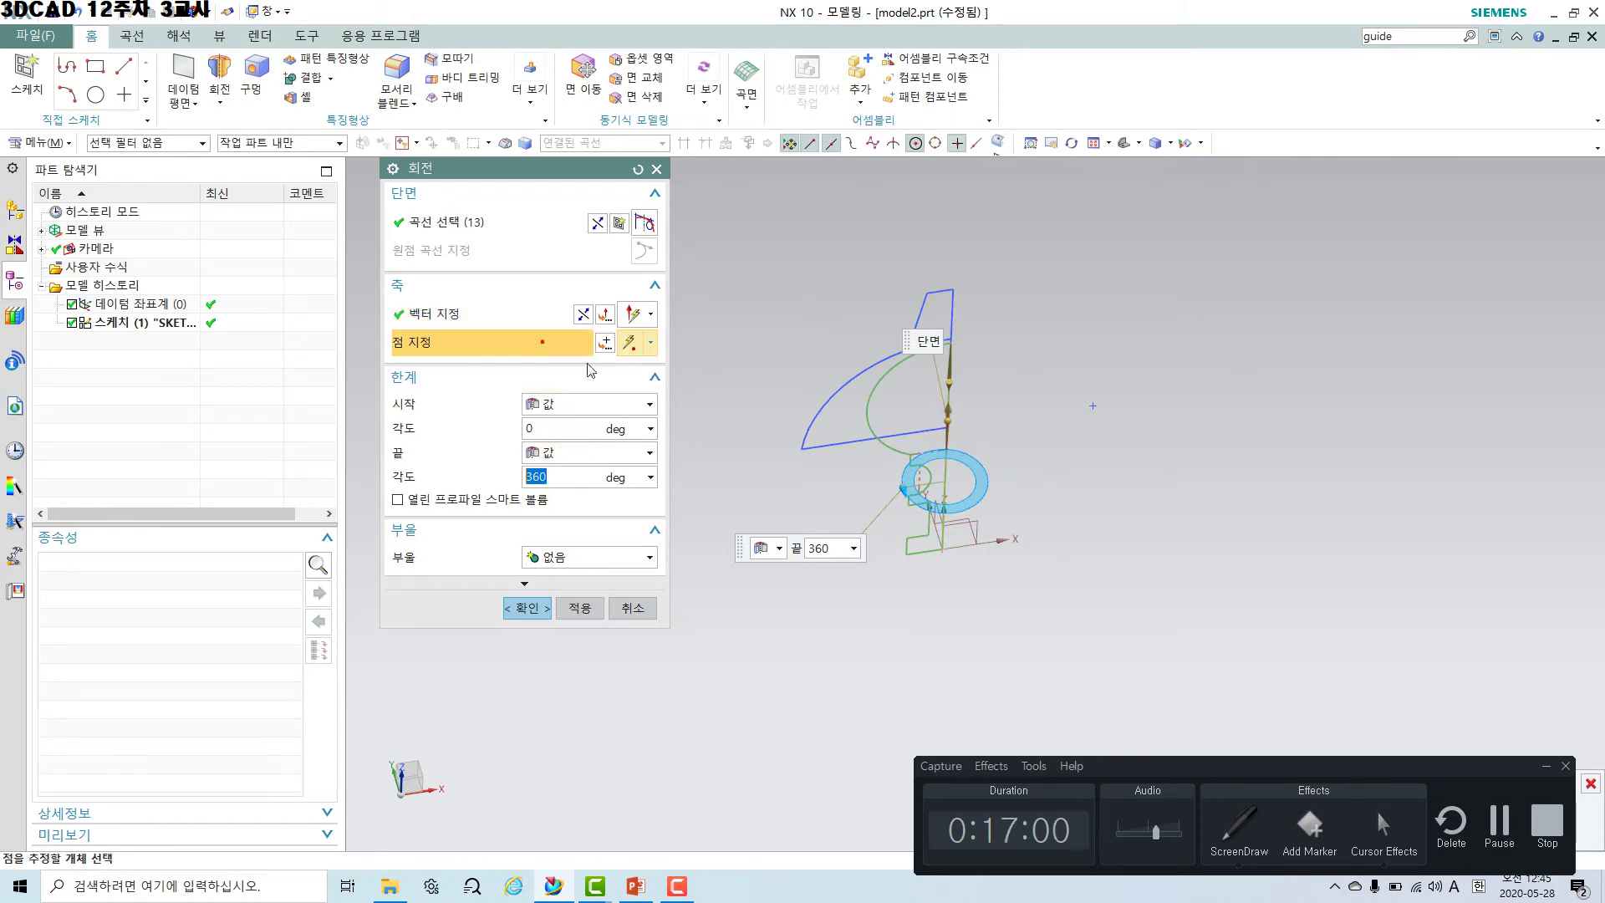
scroll(951, 546, "up", 5)
left_click(972, 523)
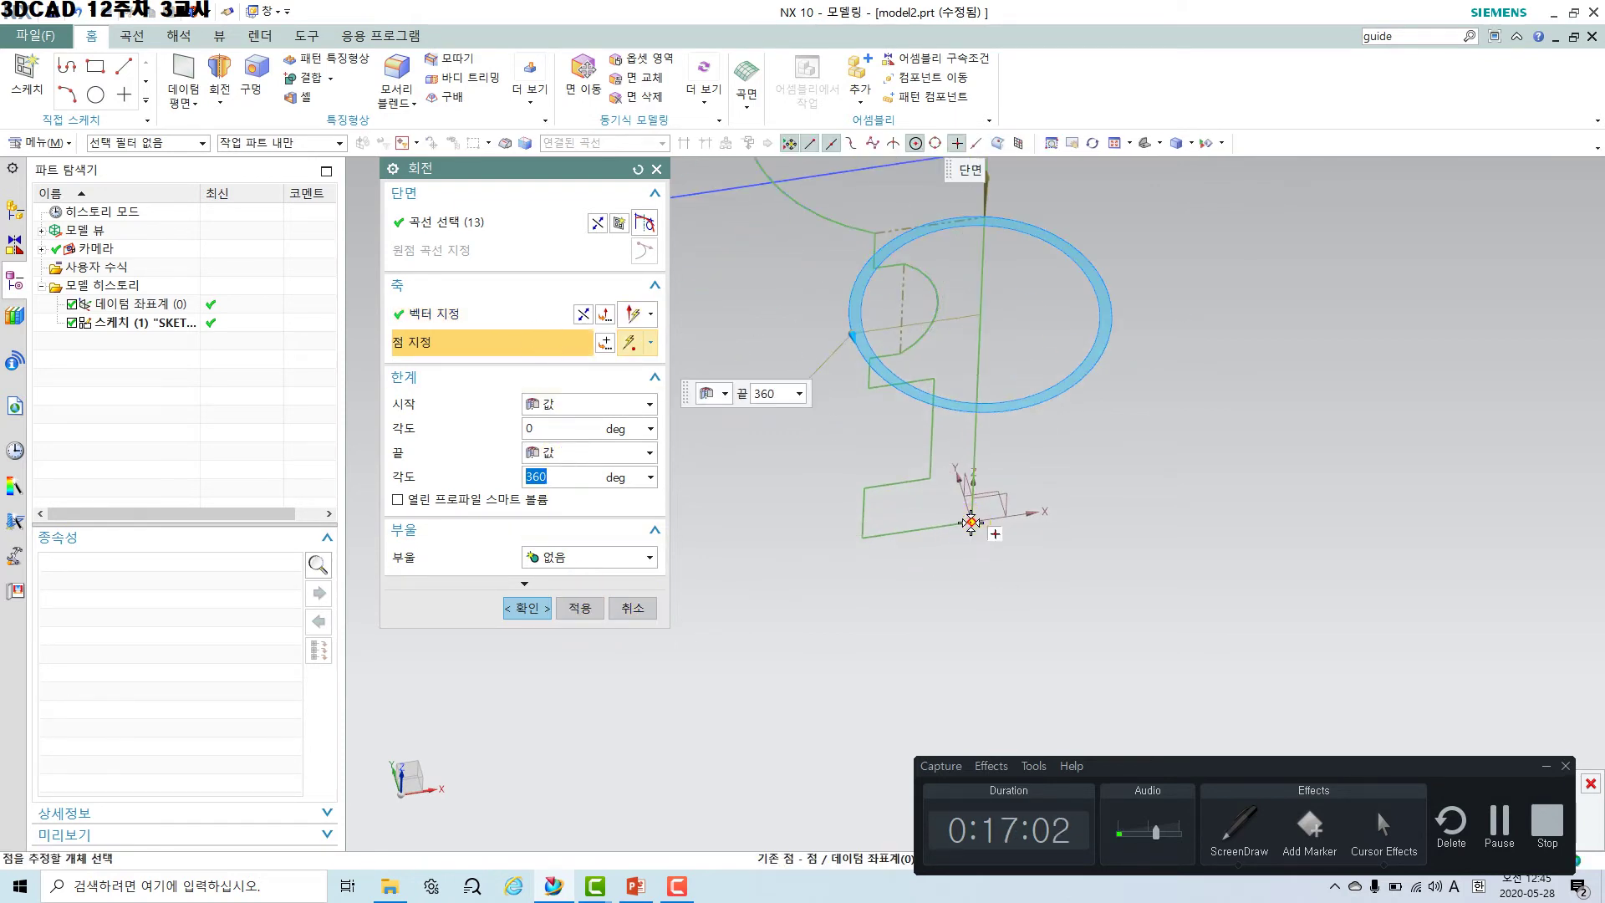
left_click(635, 608)
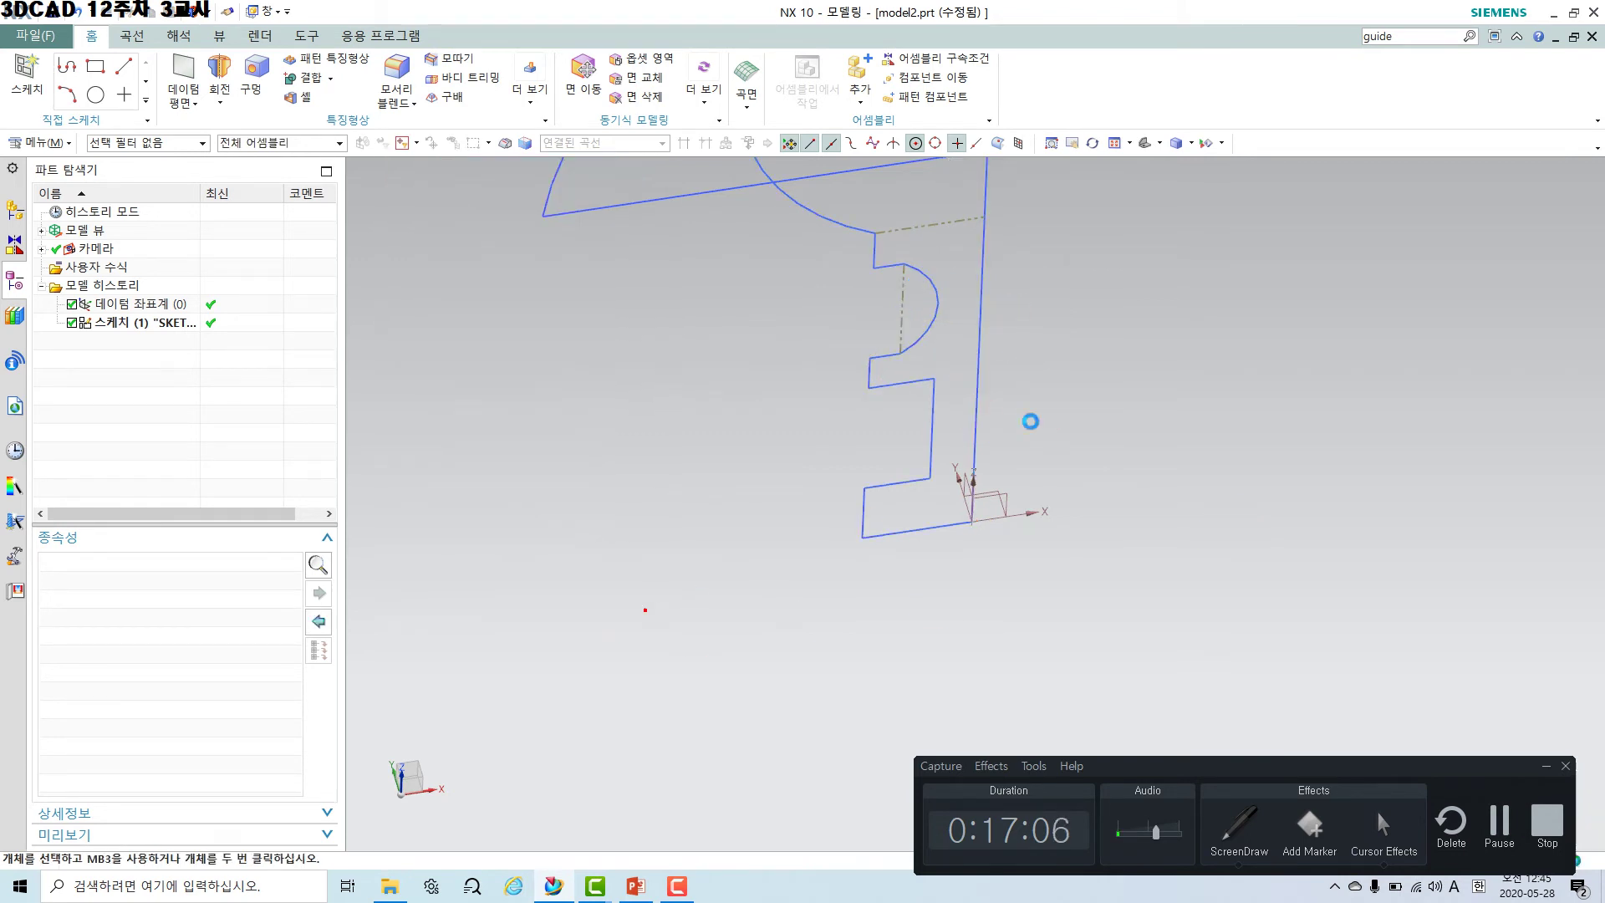
Restart the Revolve and, with the connected curves rule, try to select the inner circle arc and stem profile as section.
scroll(1028, 520, "up", 3)
scroll(876, 452, "up", 5)
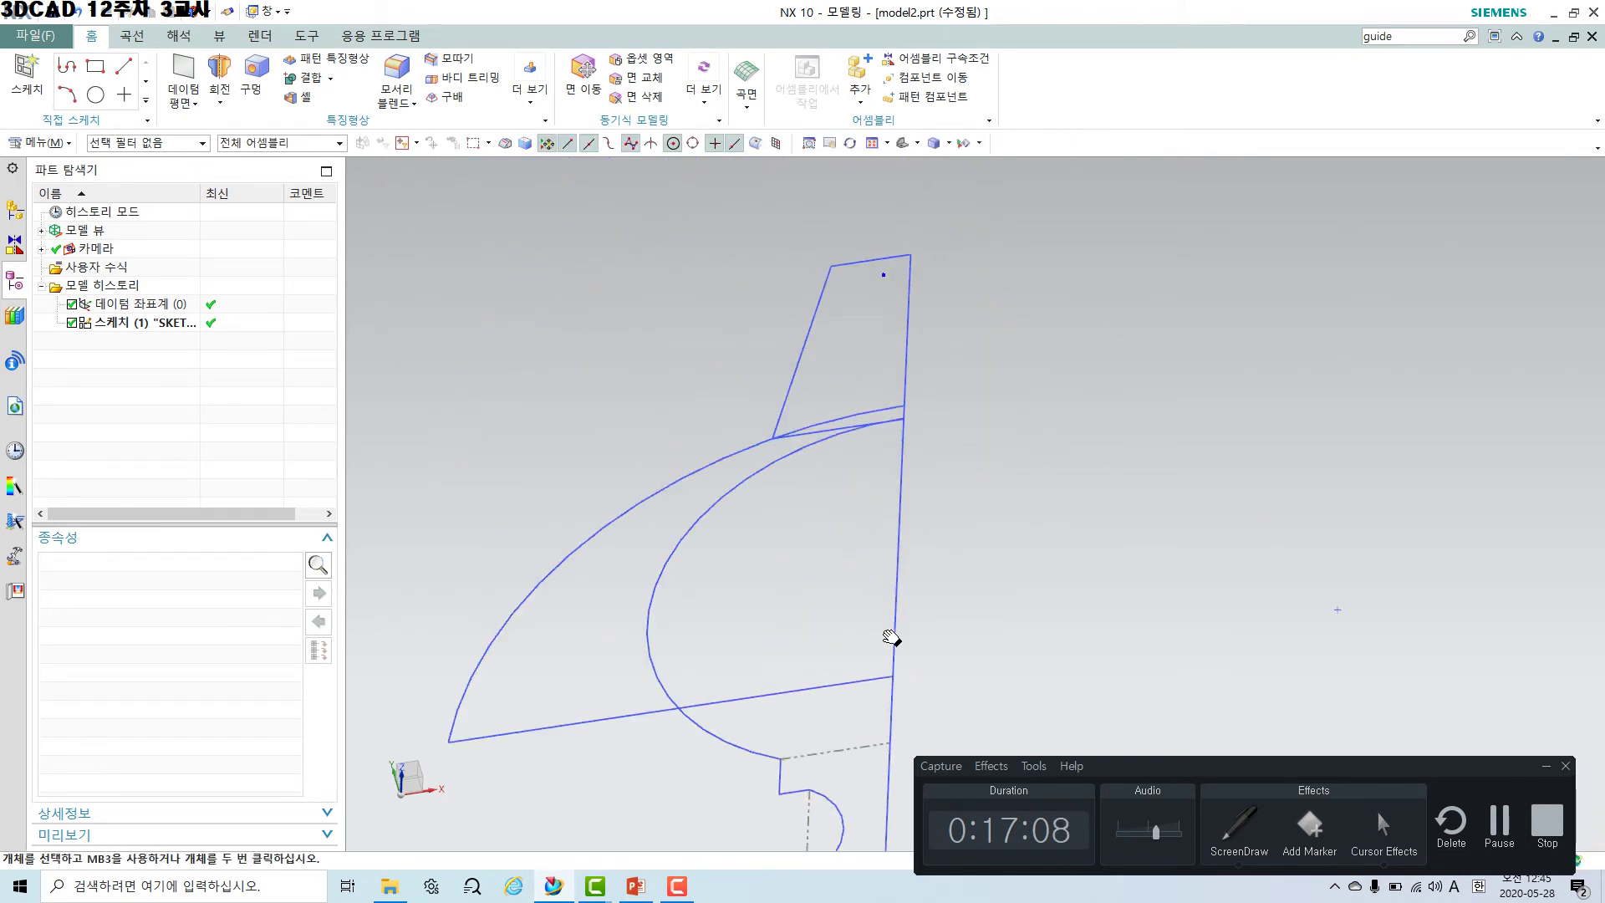
scroll(919, 468, "up", 3)
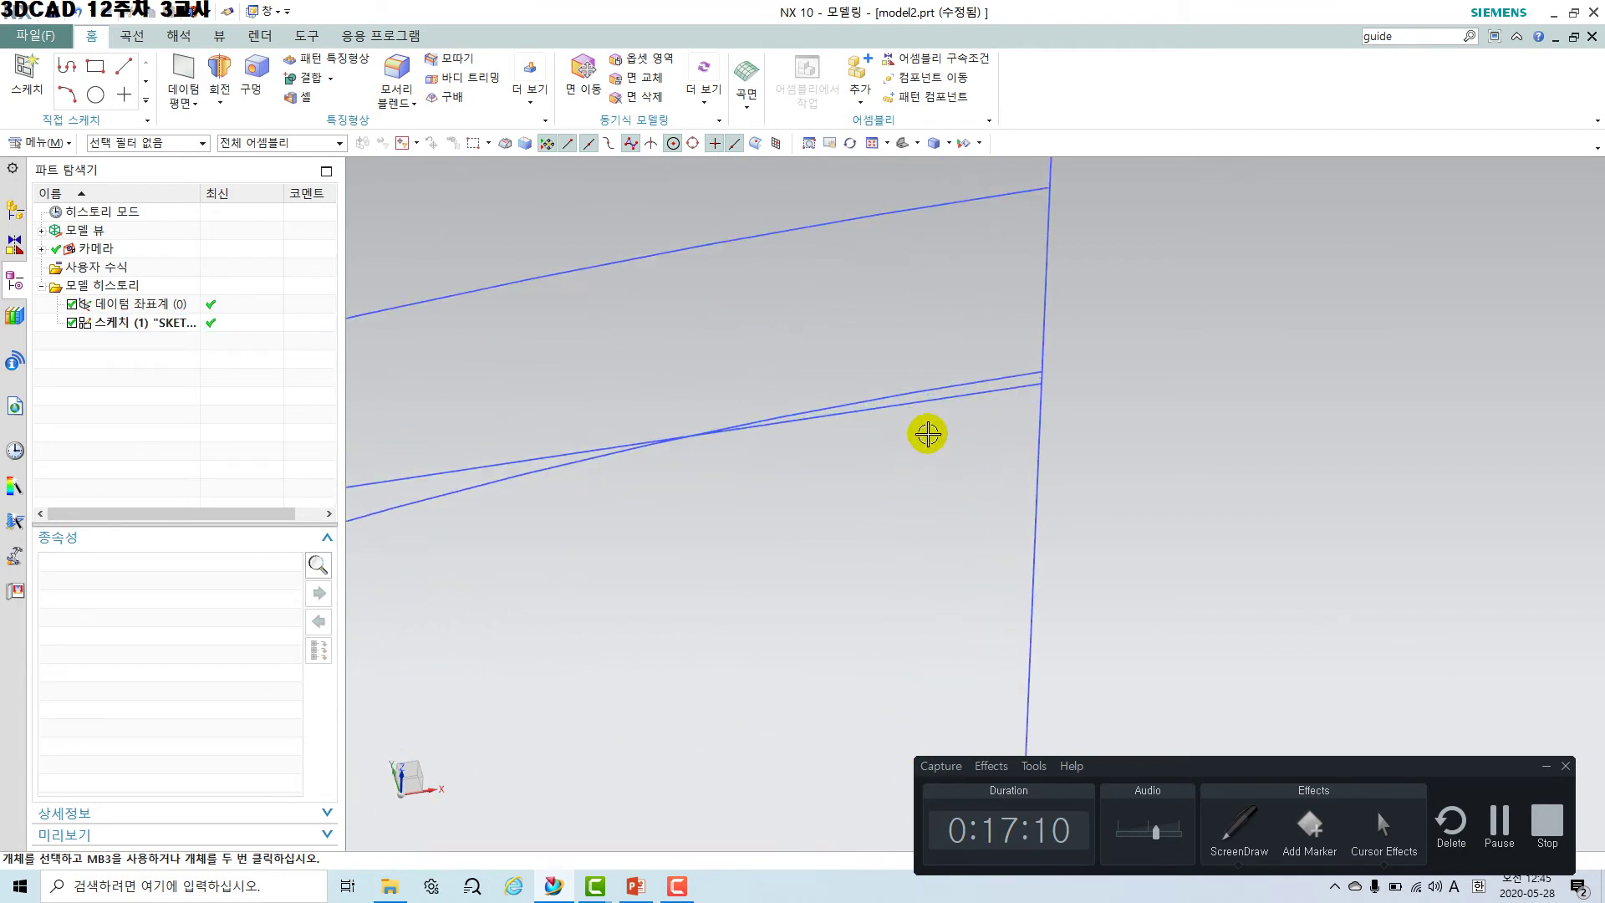
left_click(220, 74)
scroll(1050, 451, "down", 4)
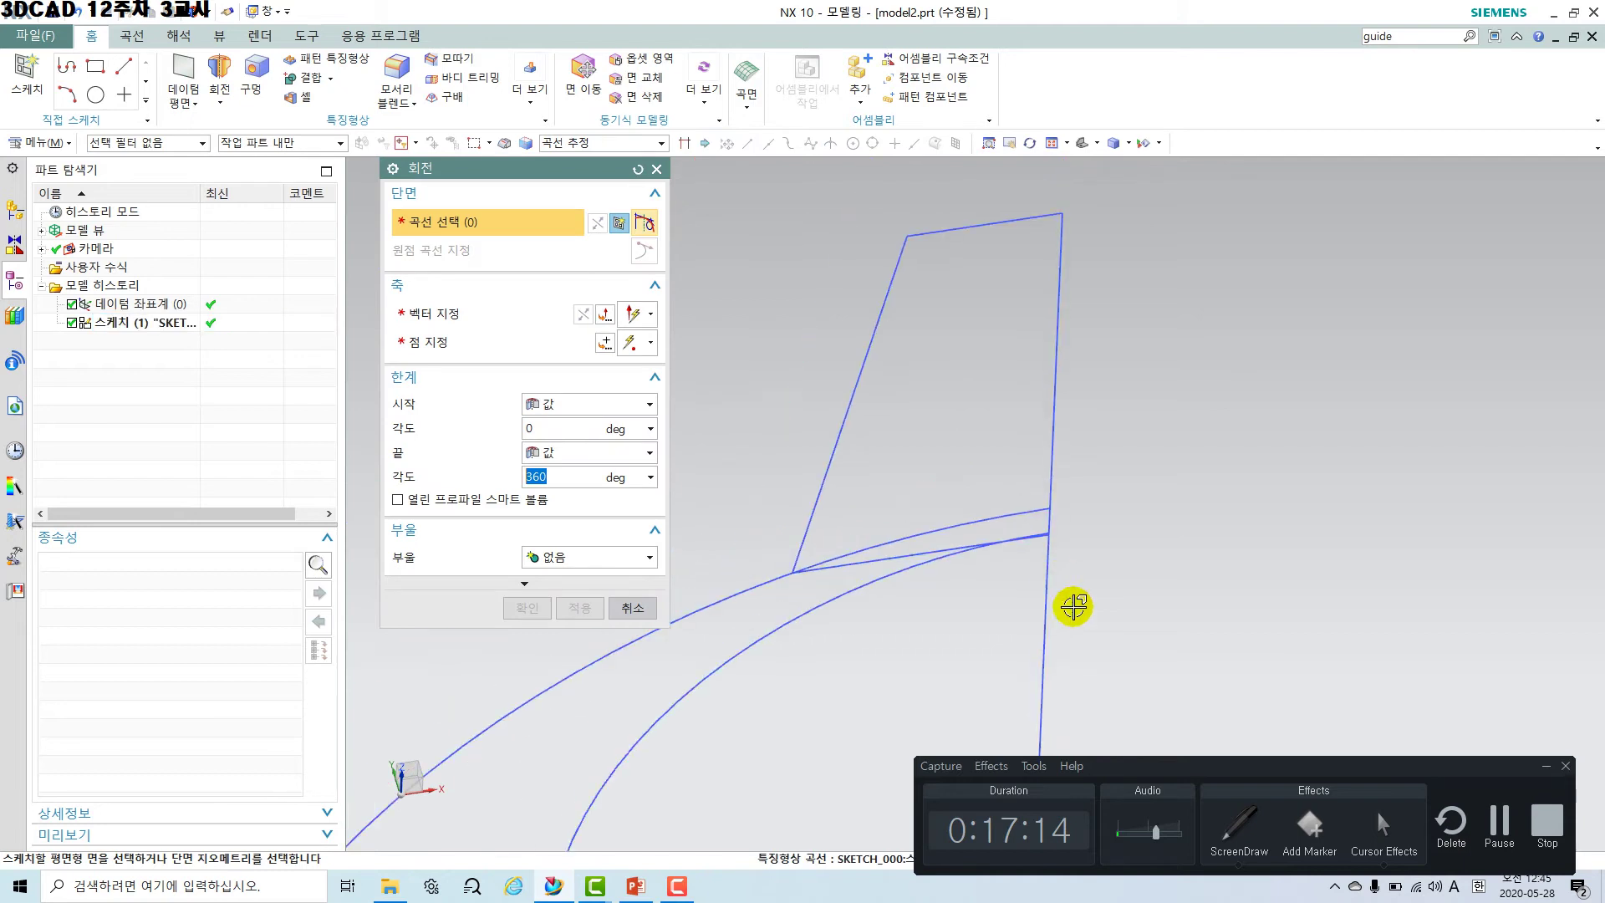
middle_click_drag(1083, 630, 1035, 420, "shift")
left_click(623, 143)
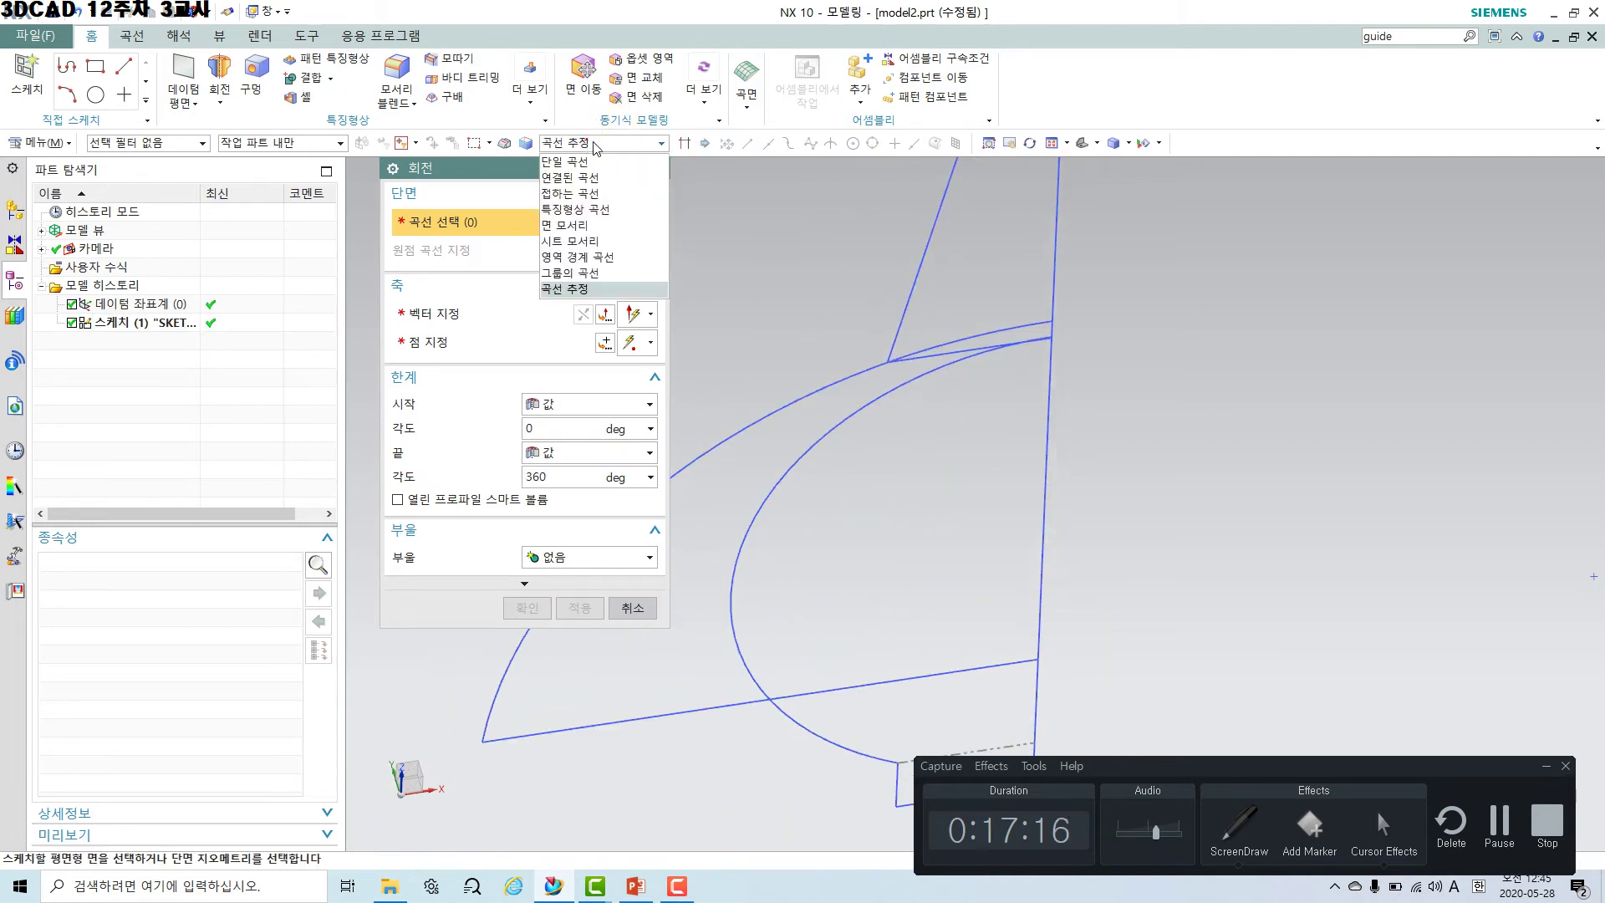
left_click(598, 169)
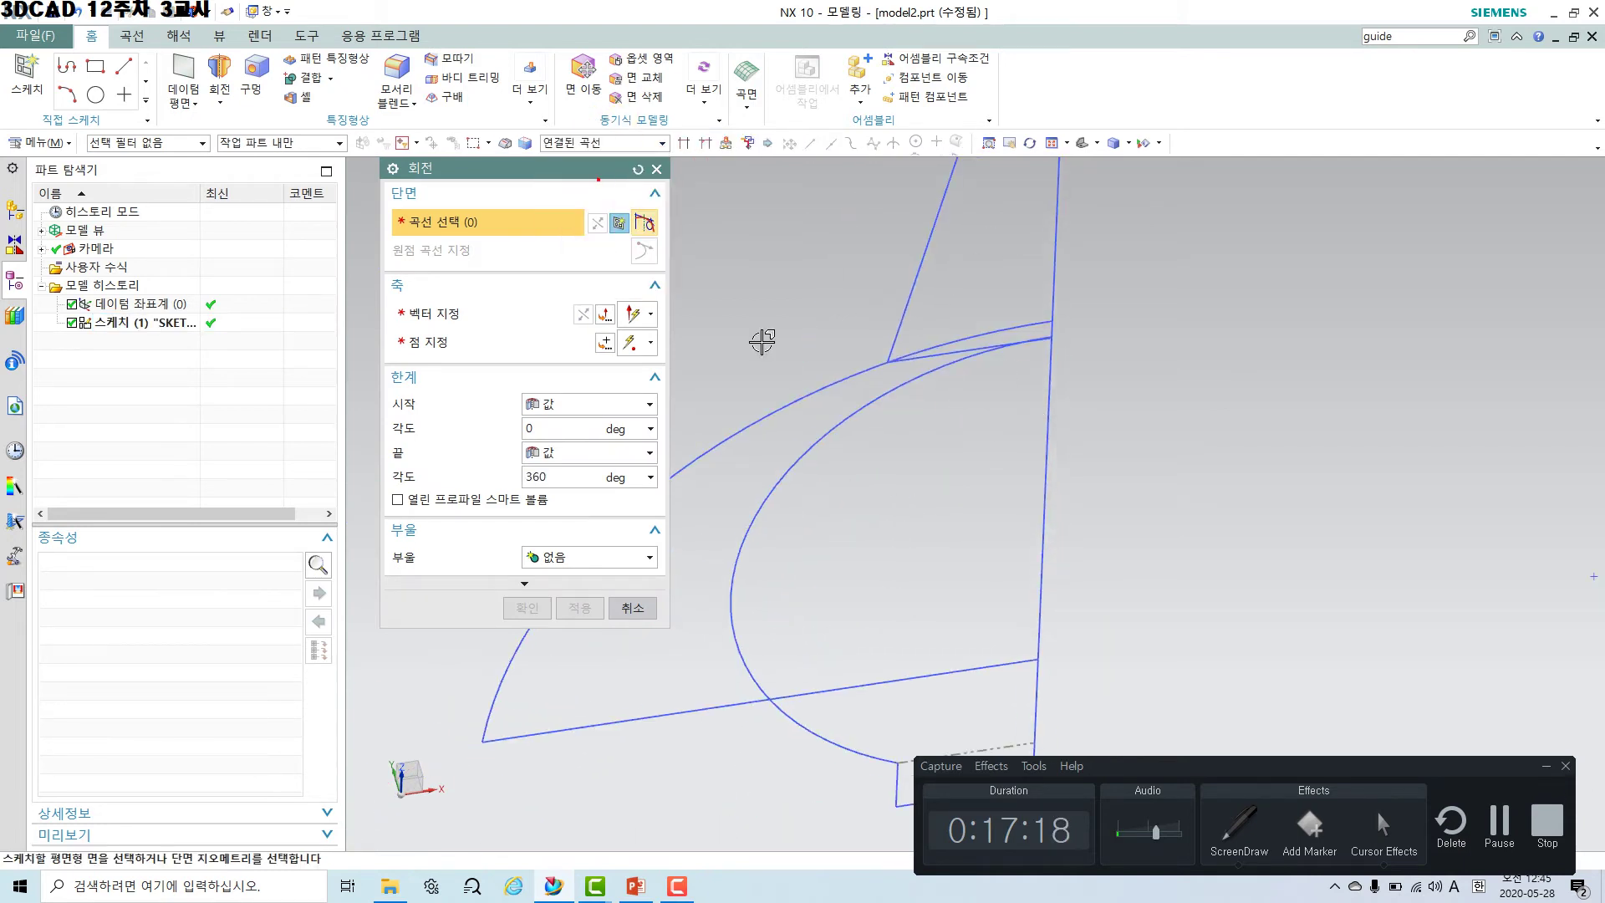
left_click(830, 433)
Try to add the short centre line piece near the arc's upper end with stop at intersection turned on, and cancel the Revolve.
scroll(1045, 330, "down", 6)
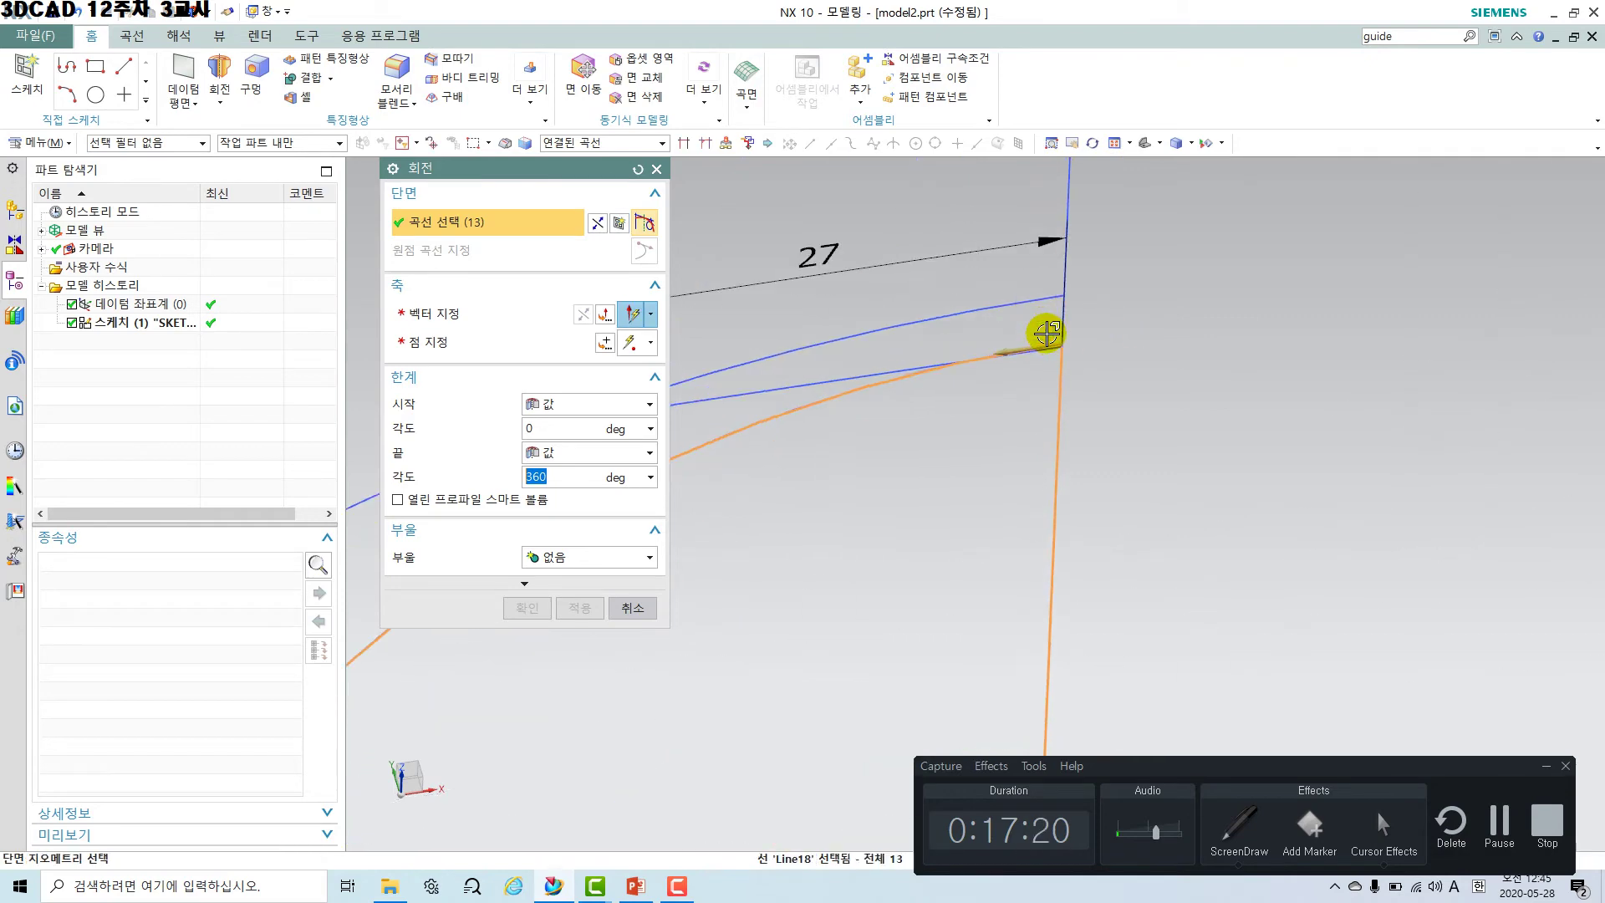
scroll(1062, 287, "down", 2)
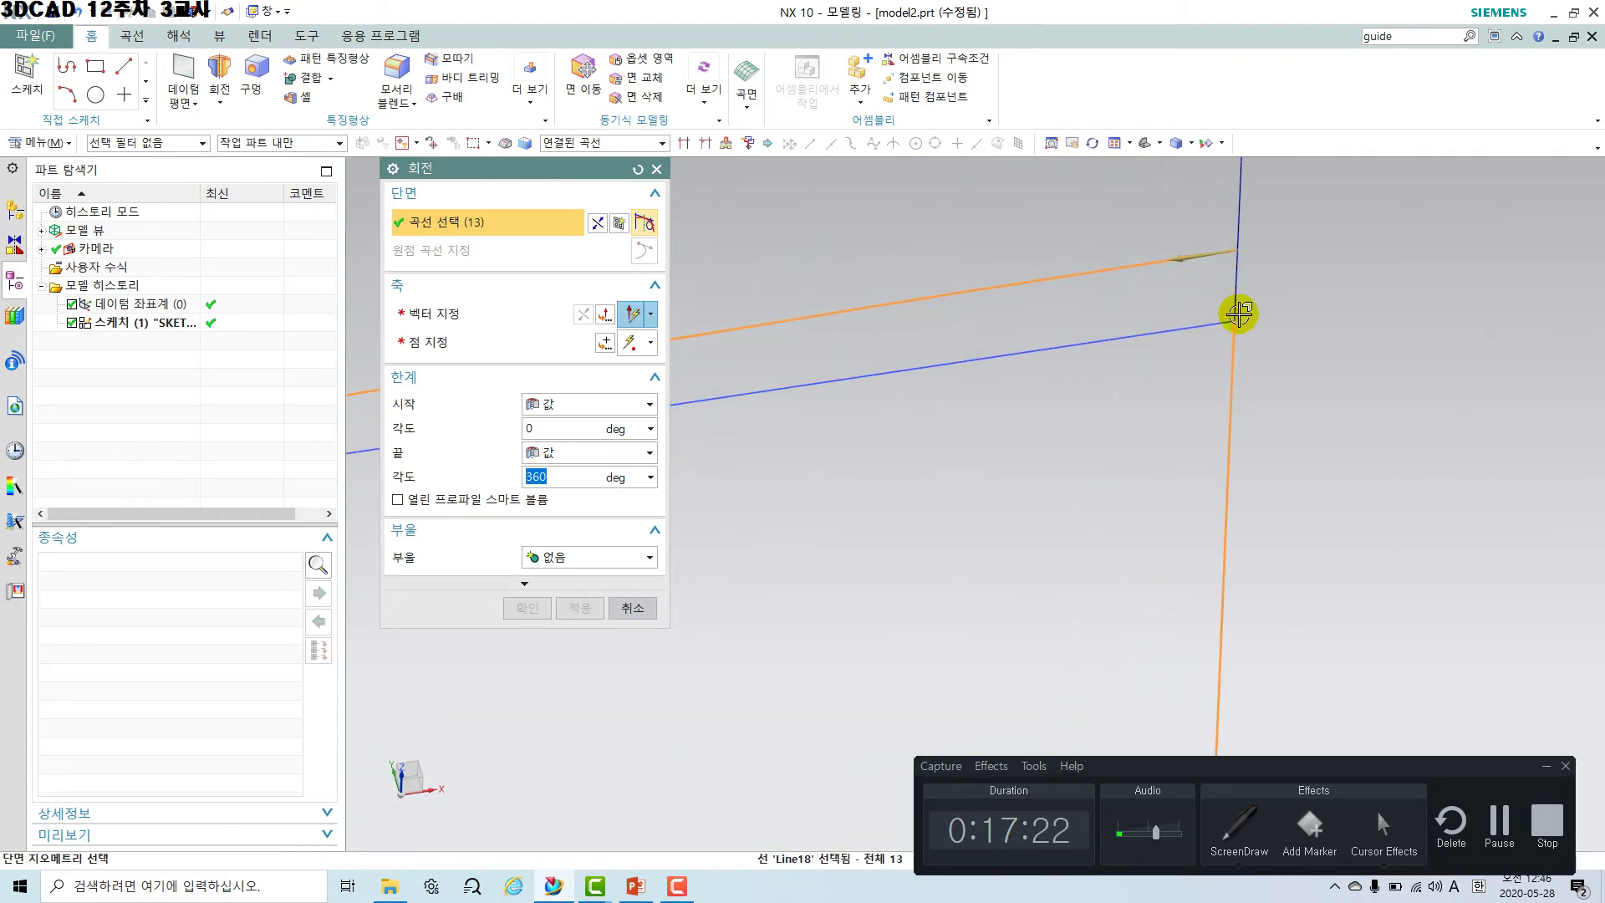
left_click(1244, 251)
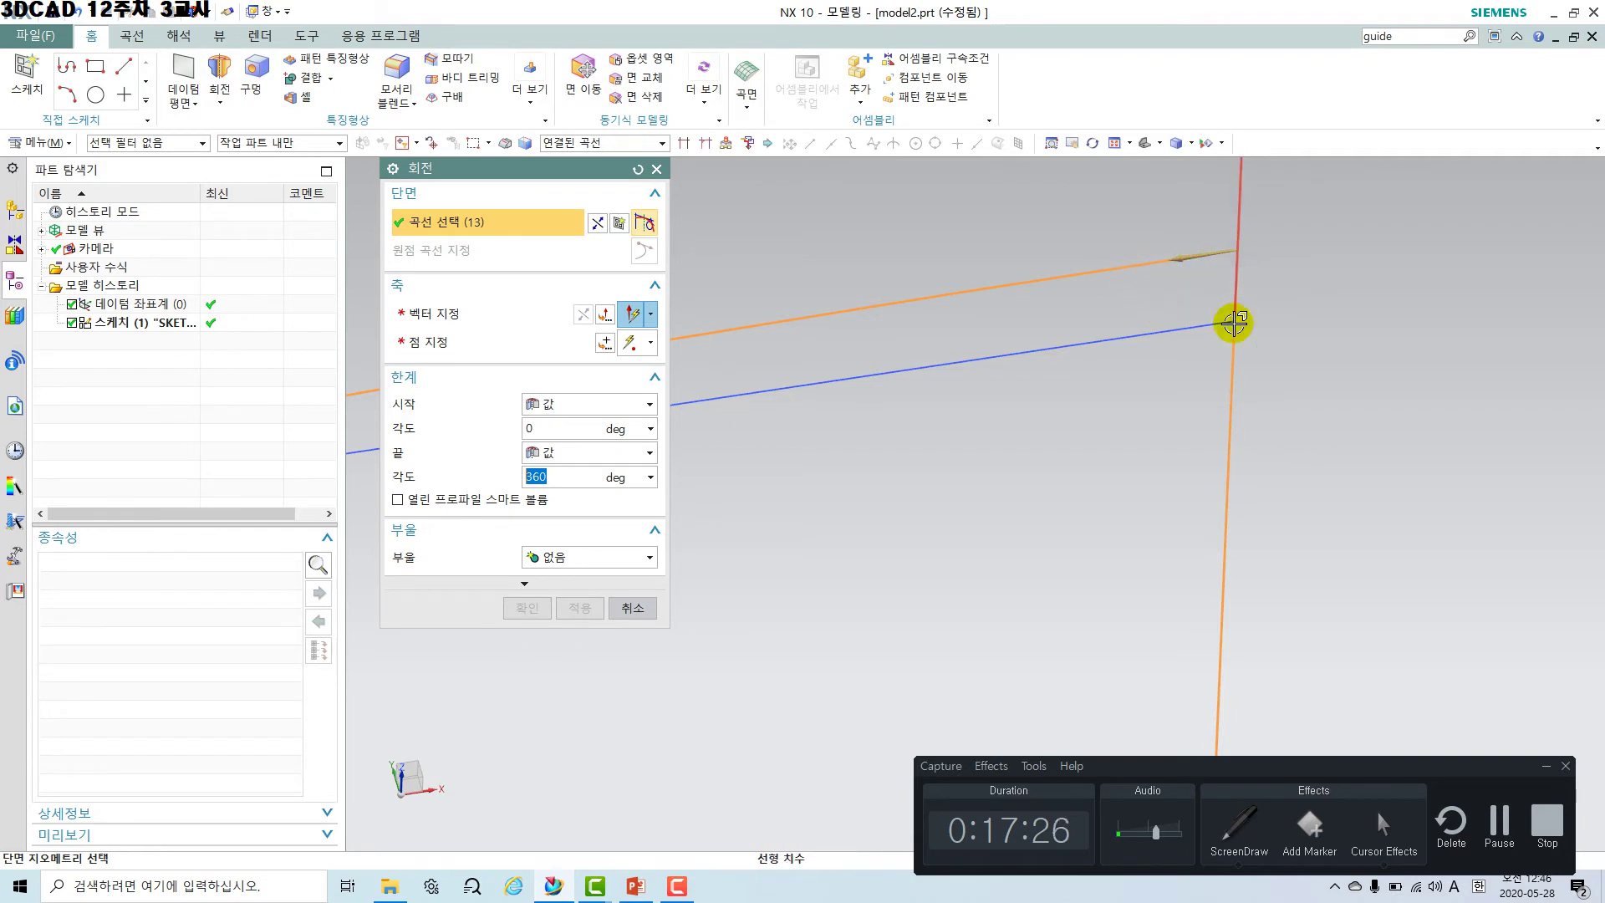
mouse_move(1234, 322)
middle_mouse_down()
mouse_move(1207, 451)
mouse_move(1242, 436)
mouse_move(1297, 448)
mouse_move(1207, 433)
mouse_move(1136, 334)
mouse_move(1078, 435)
middle_mouse_up()
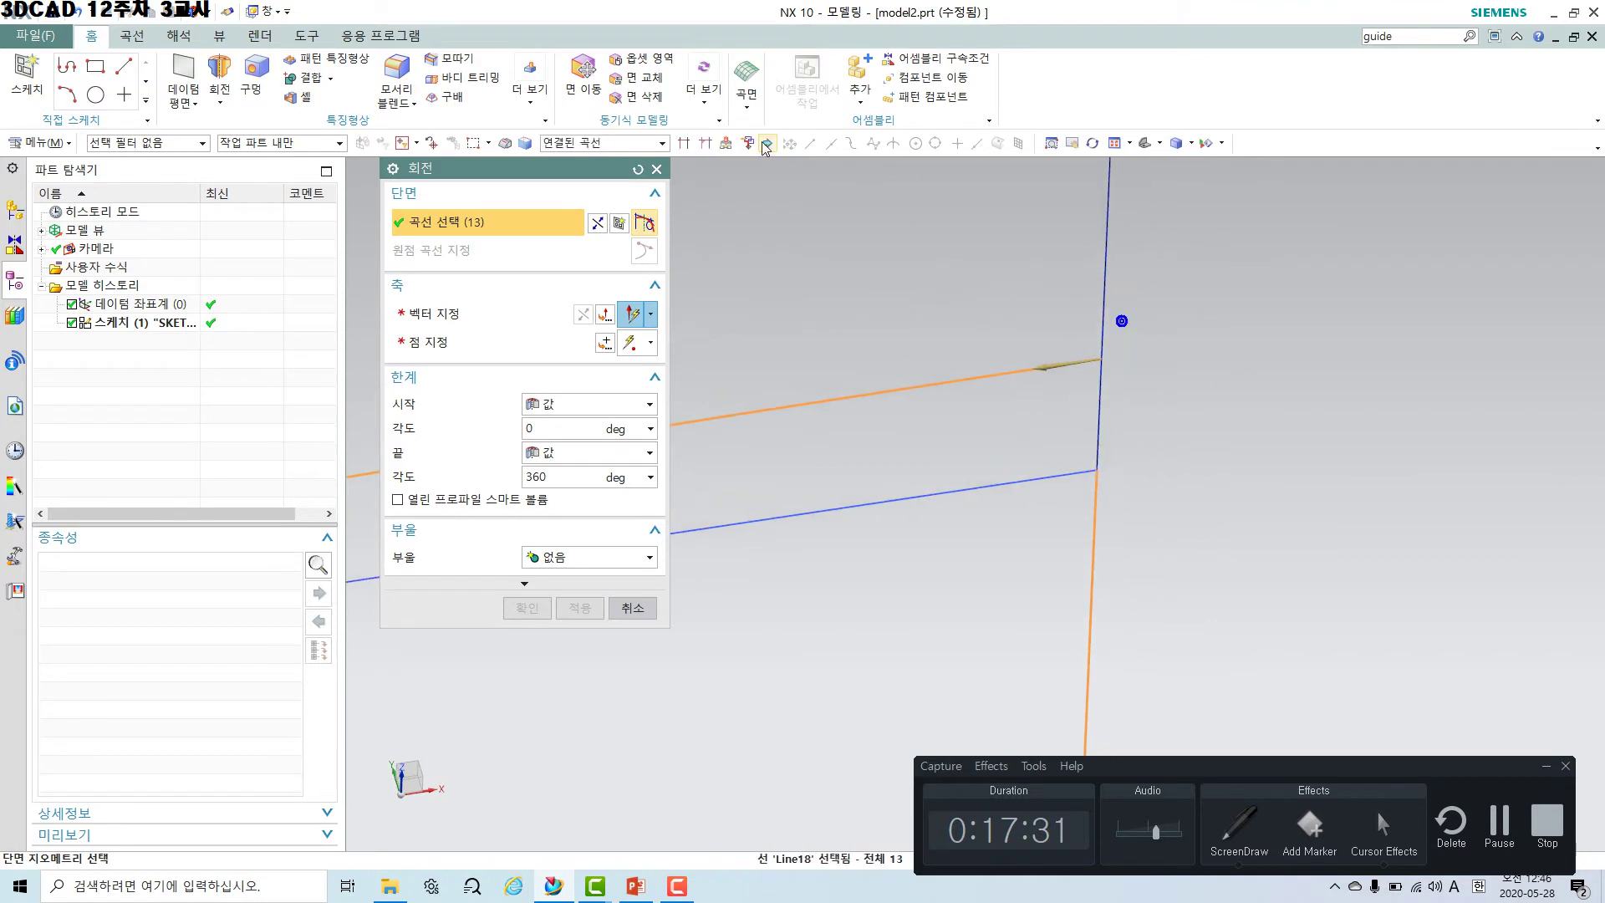
left_click(683, 145)
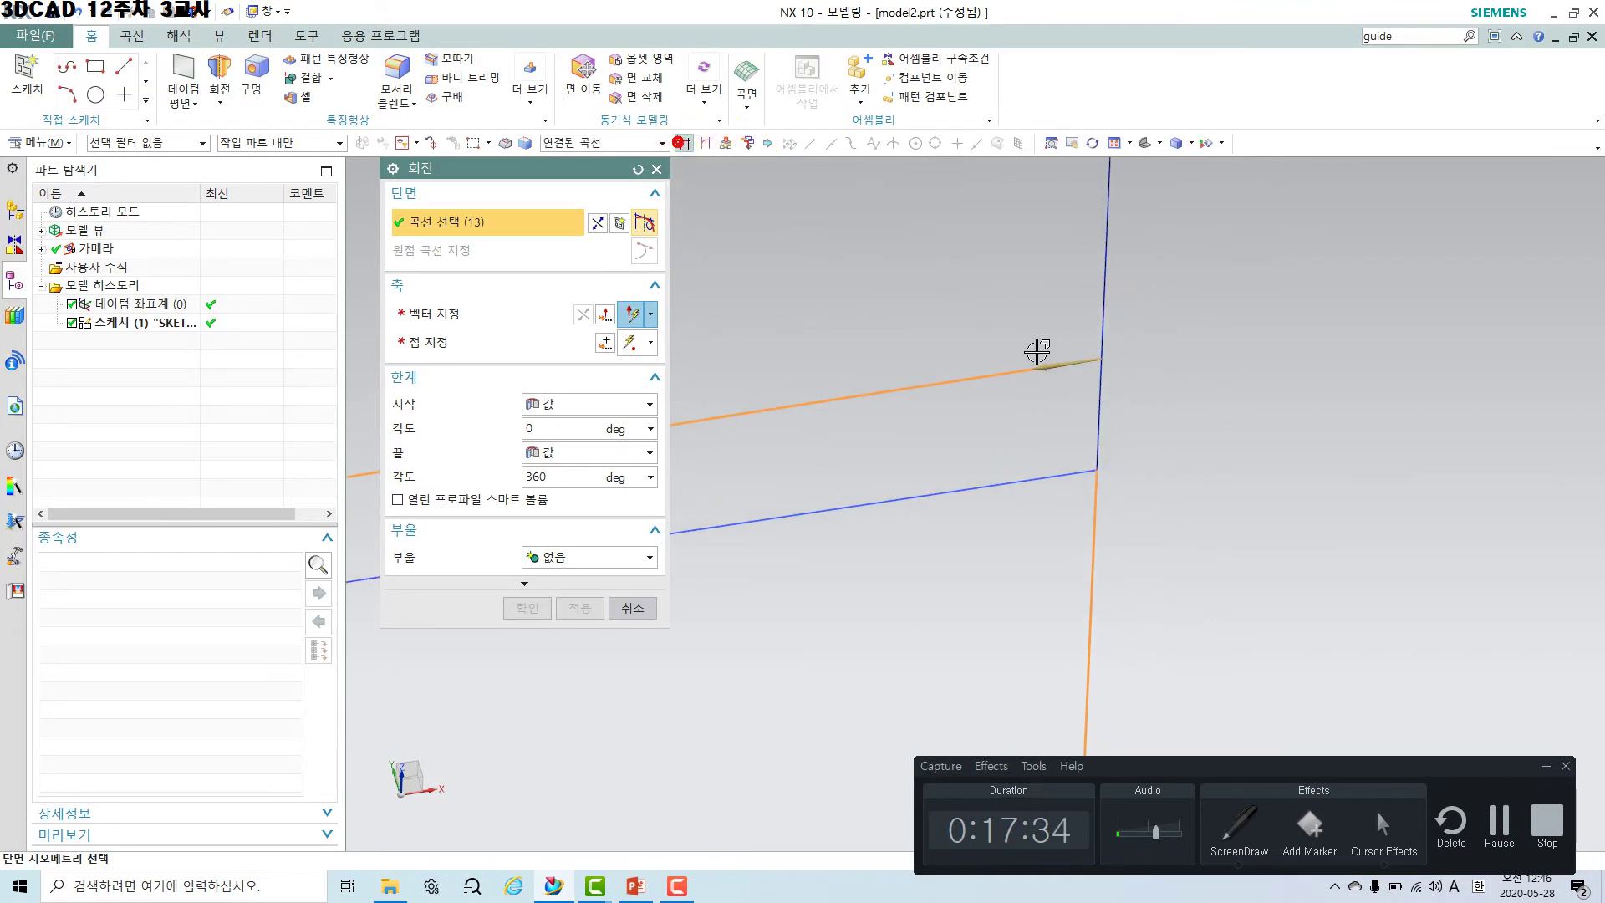
left_click(1098, 389)
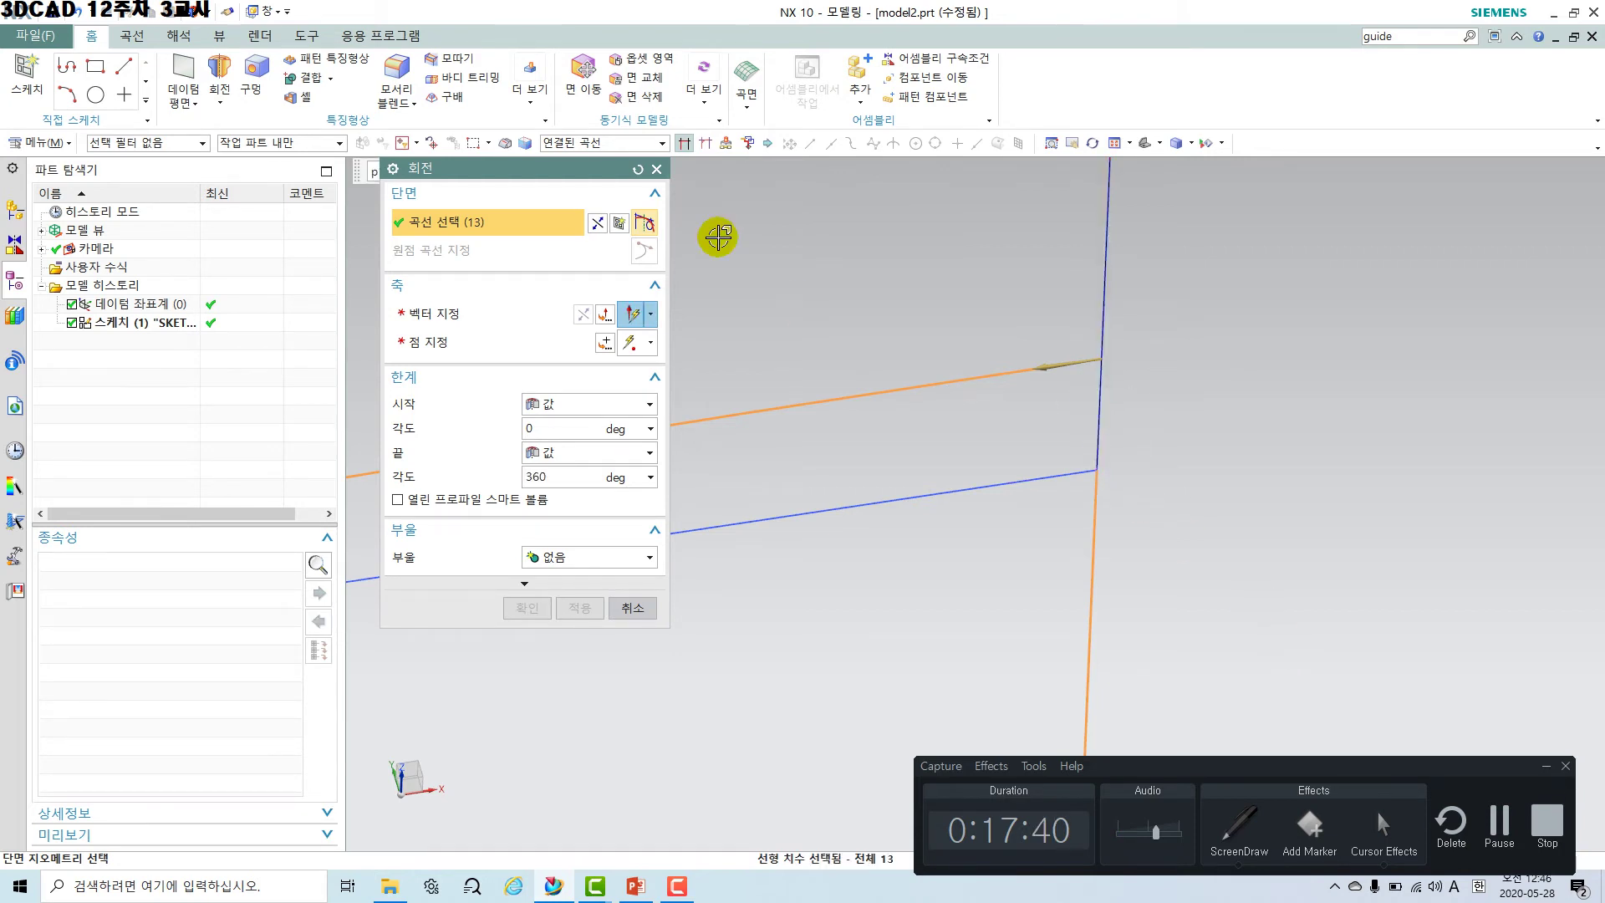
left_click(633, 607)
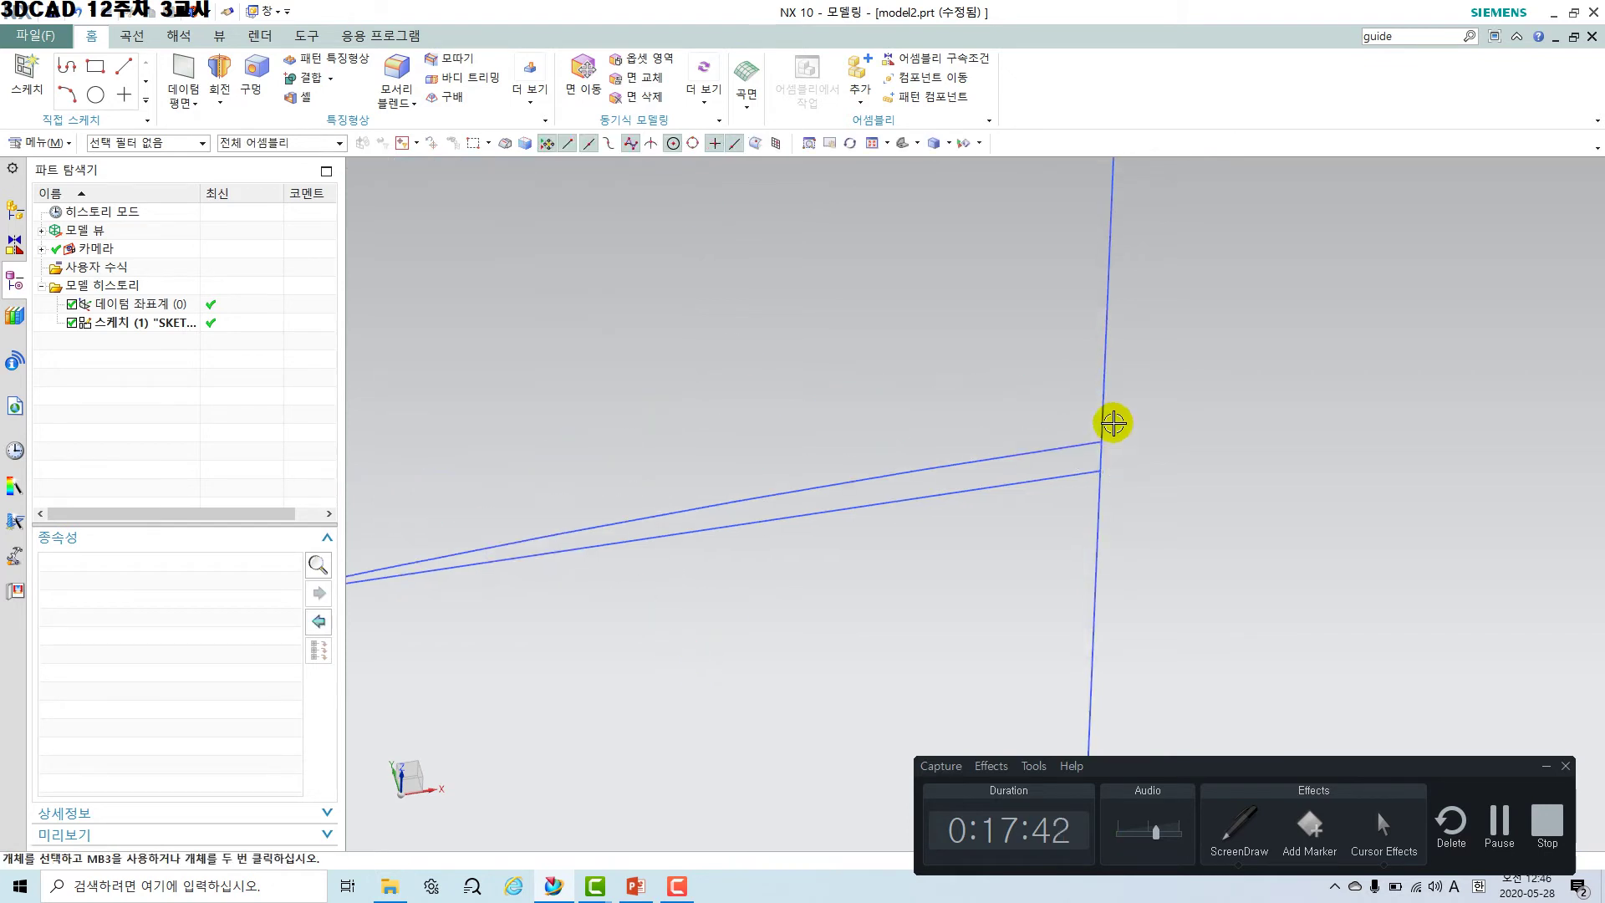
Start another Revolve with connected curves and stop at intersection, and try to select the stem profile and centre line as section.
mouse_move(1158, 442)
middle_mouse_down()
mouse_move(1230, 539)
mouse_move(1228, 643)
mouse_move(1103, 447)
middle_mouse_up()
scroll(1149, 572, "down", 11)
middle_click_drag(1172, 625, 883, 463, "shift")
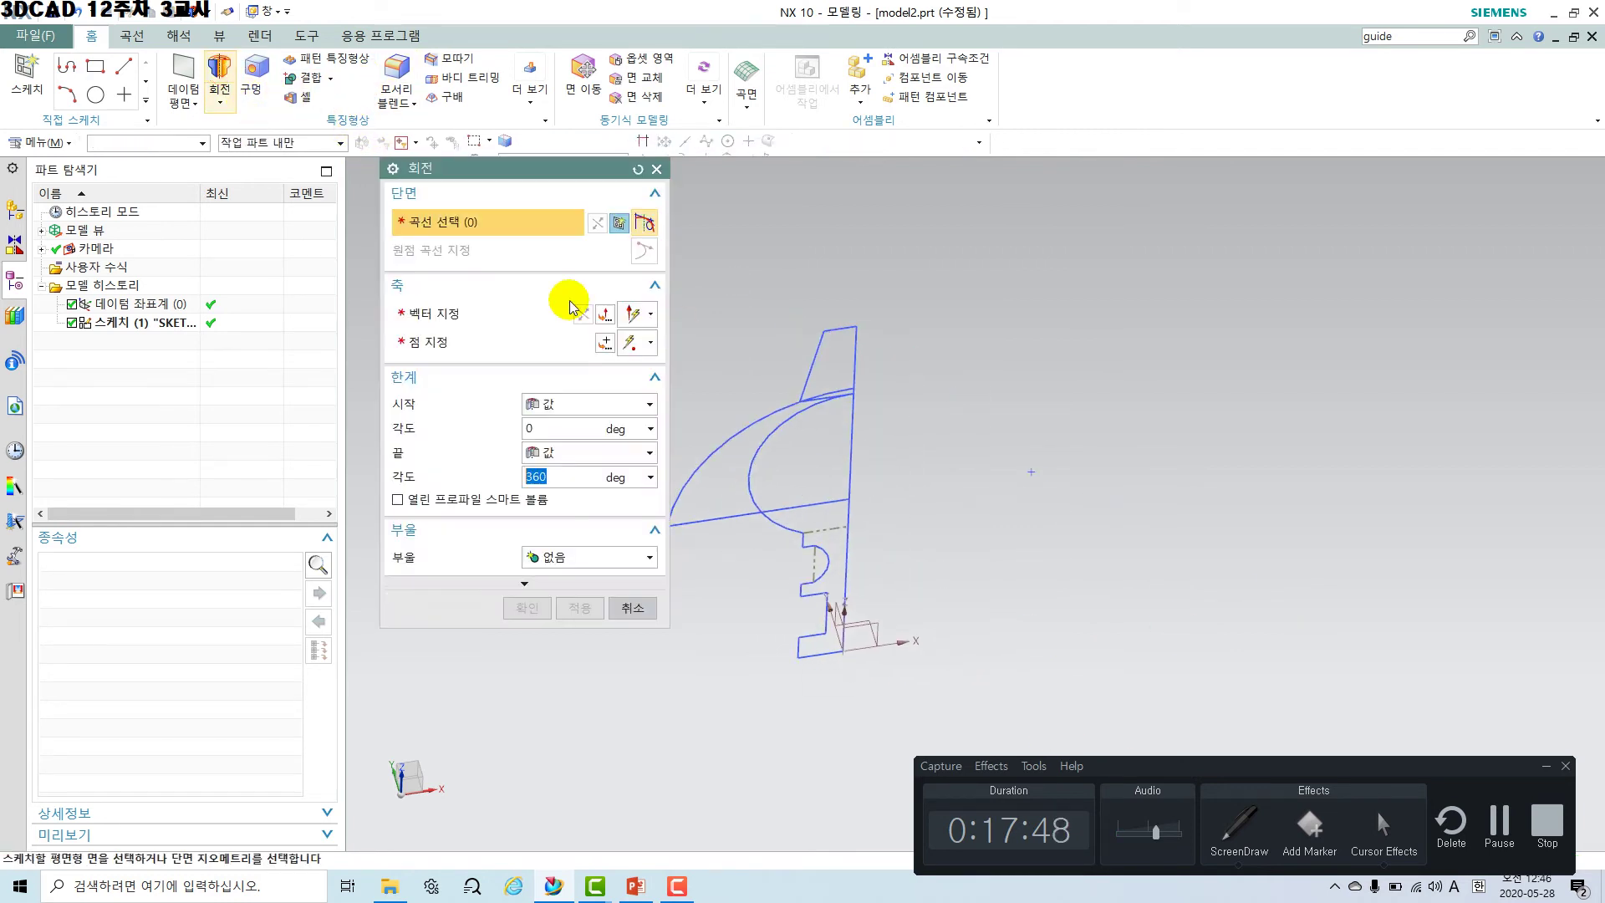
left_click(660, 143)
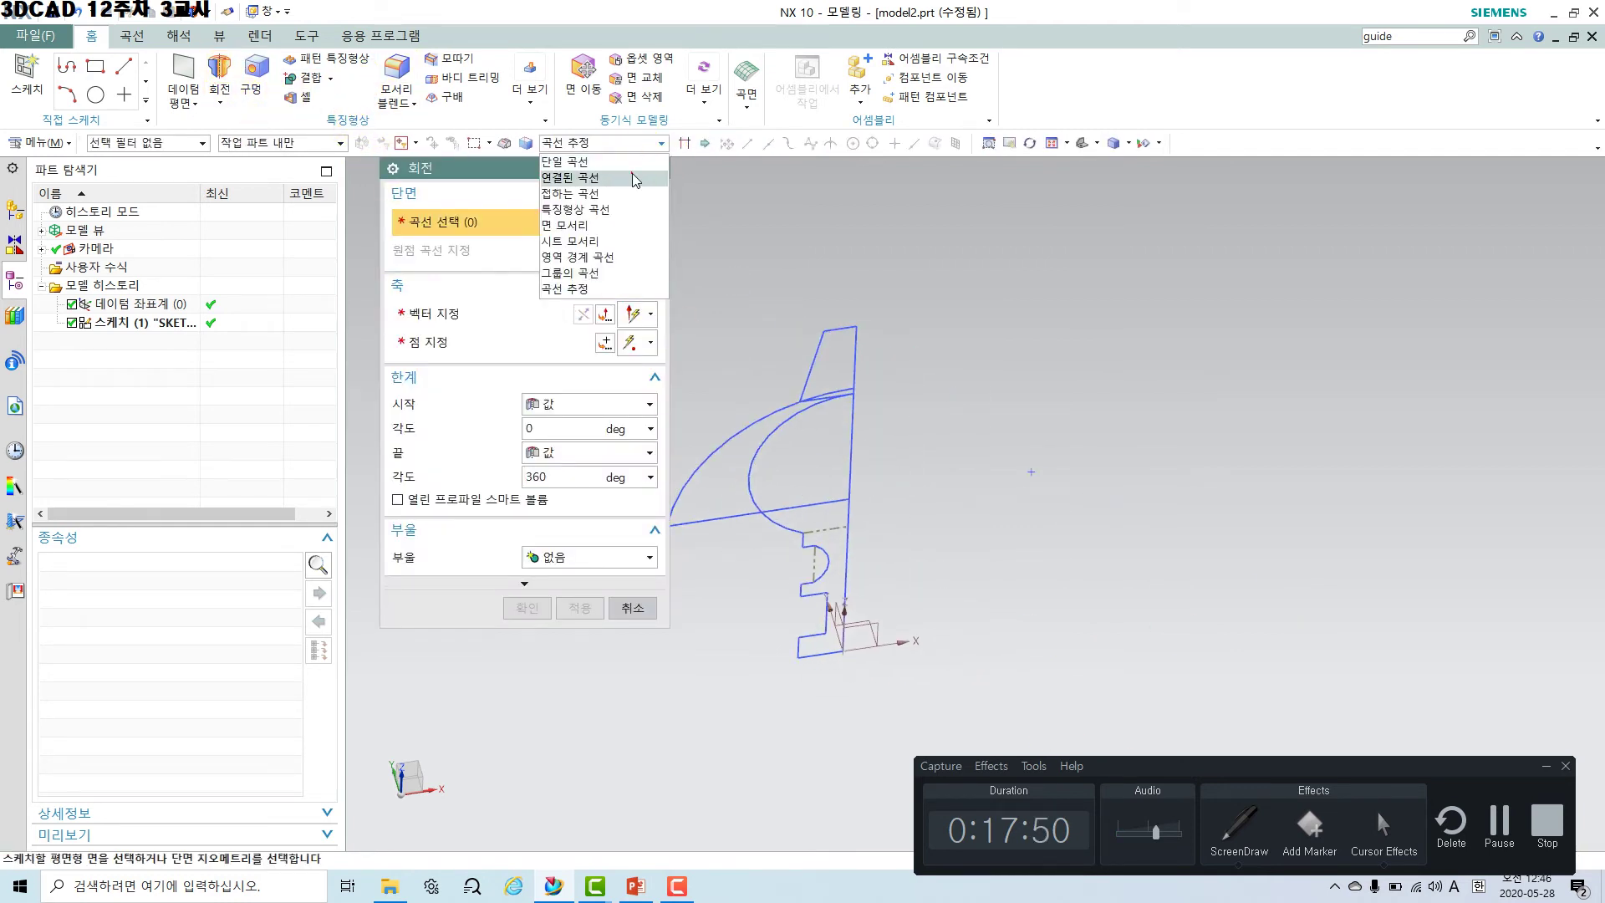
left_click(640, 178)
left_click(679, 147)
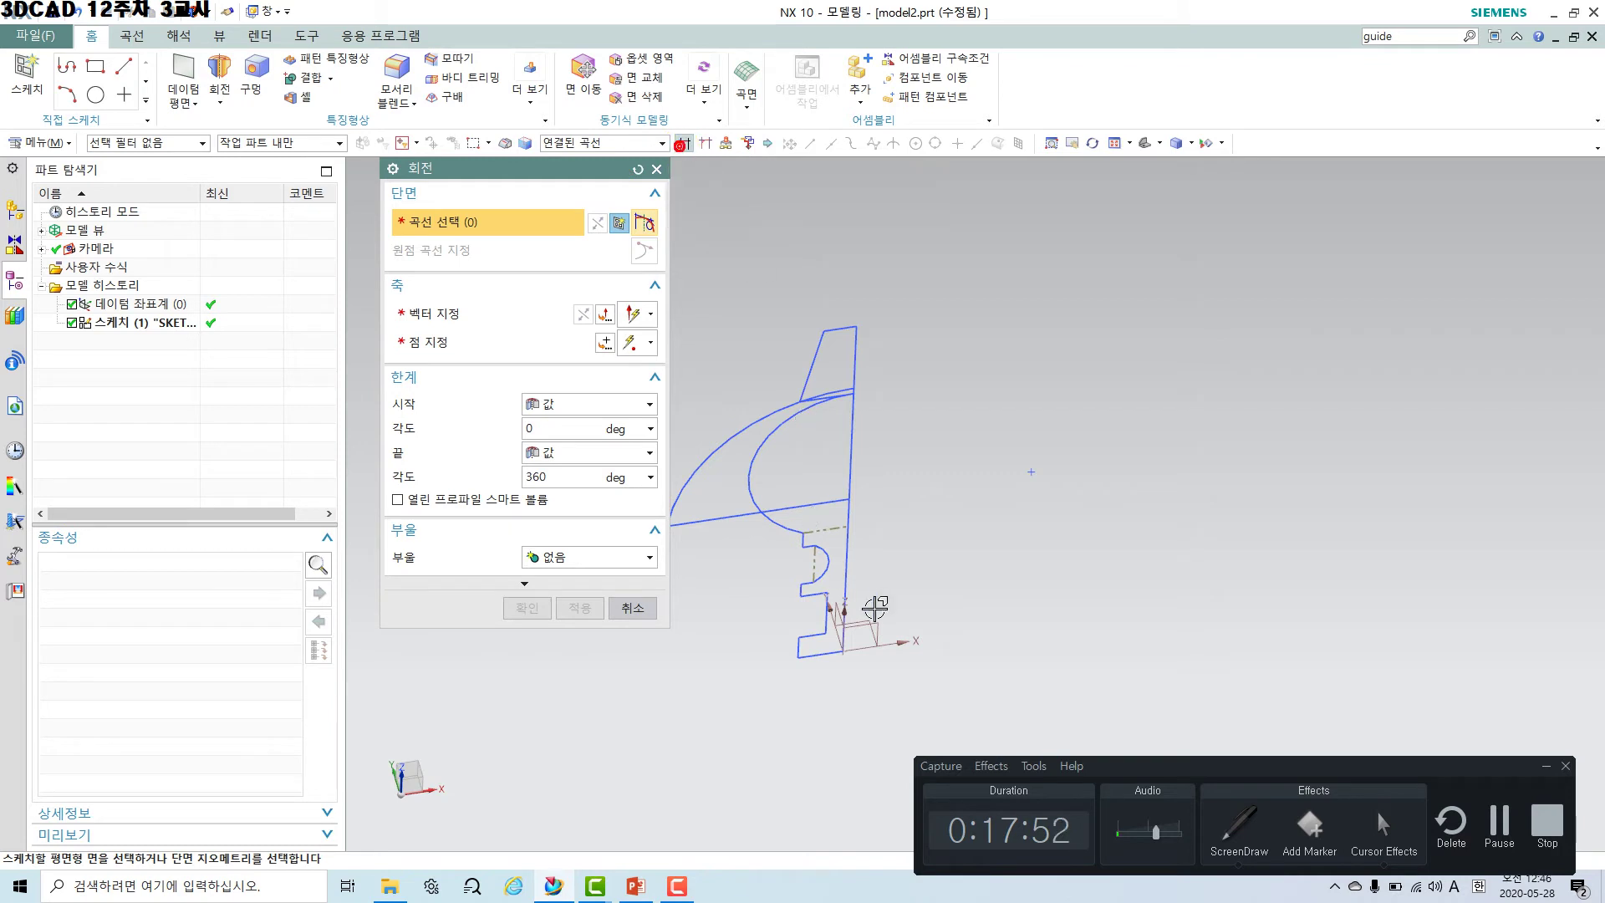
scroll(823, 522, "up", 3)
scroll(957, 533, "up", 6)
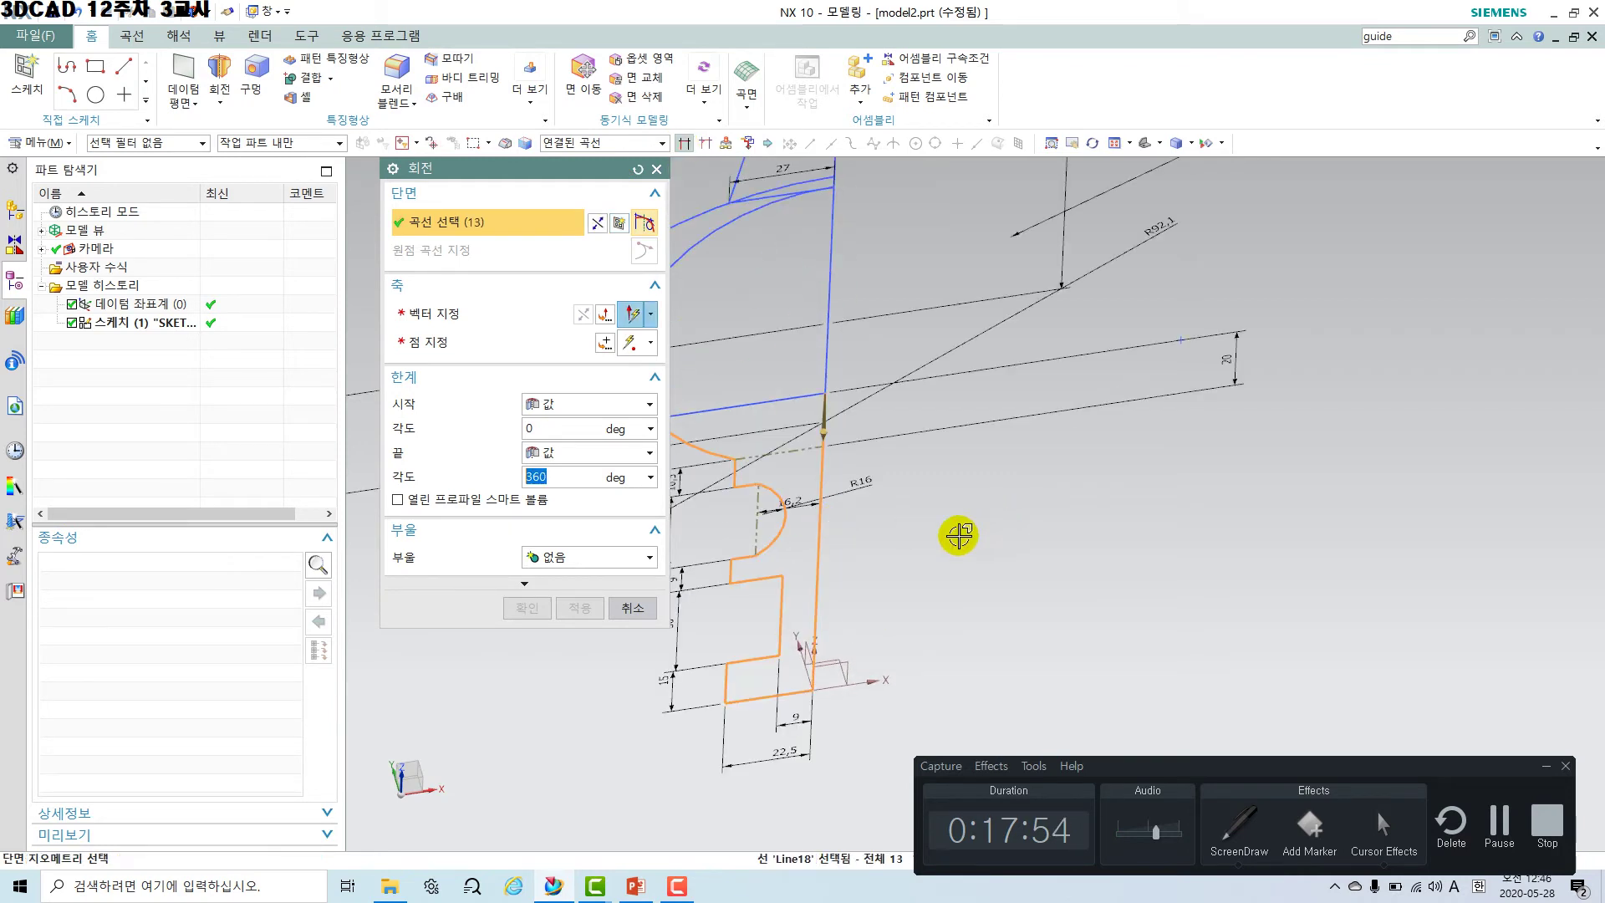
left_click(1022, 426)
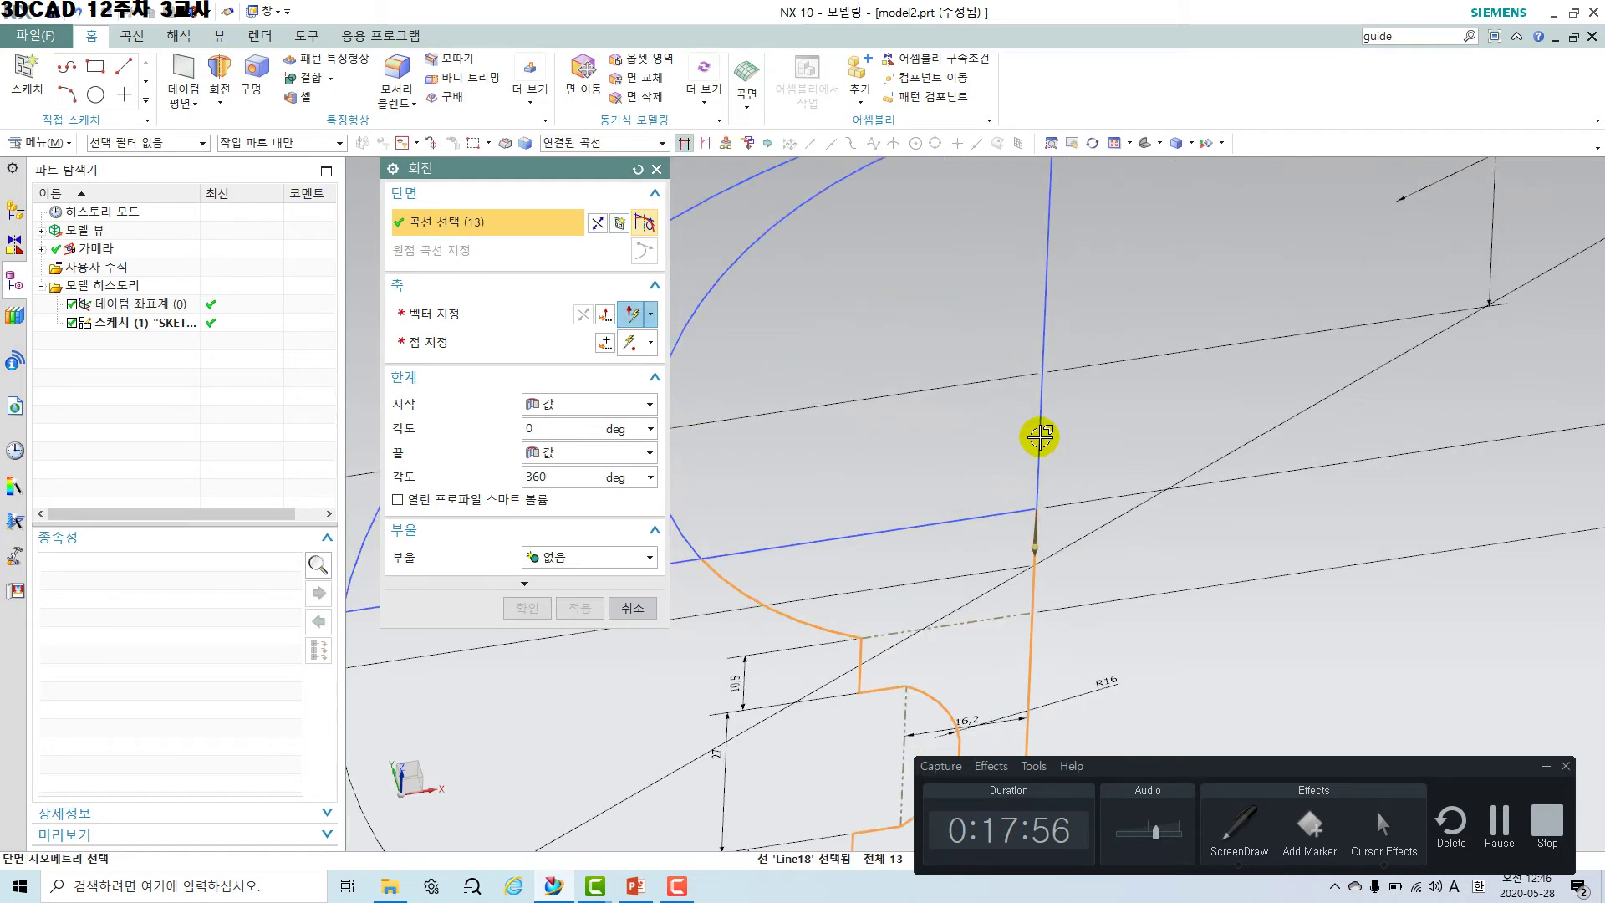
Try to extend the section along the centre line between the circle arc and the upper horizontal line, and cancel the Revolve.
mouse_move(1229, 262)
middle_mouse_down()
mouse_move(1251, 429)
mouse_move(1102, 432)
middle_mouse_up()
scroll(1067, 369, "up", 5)
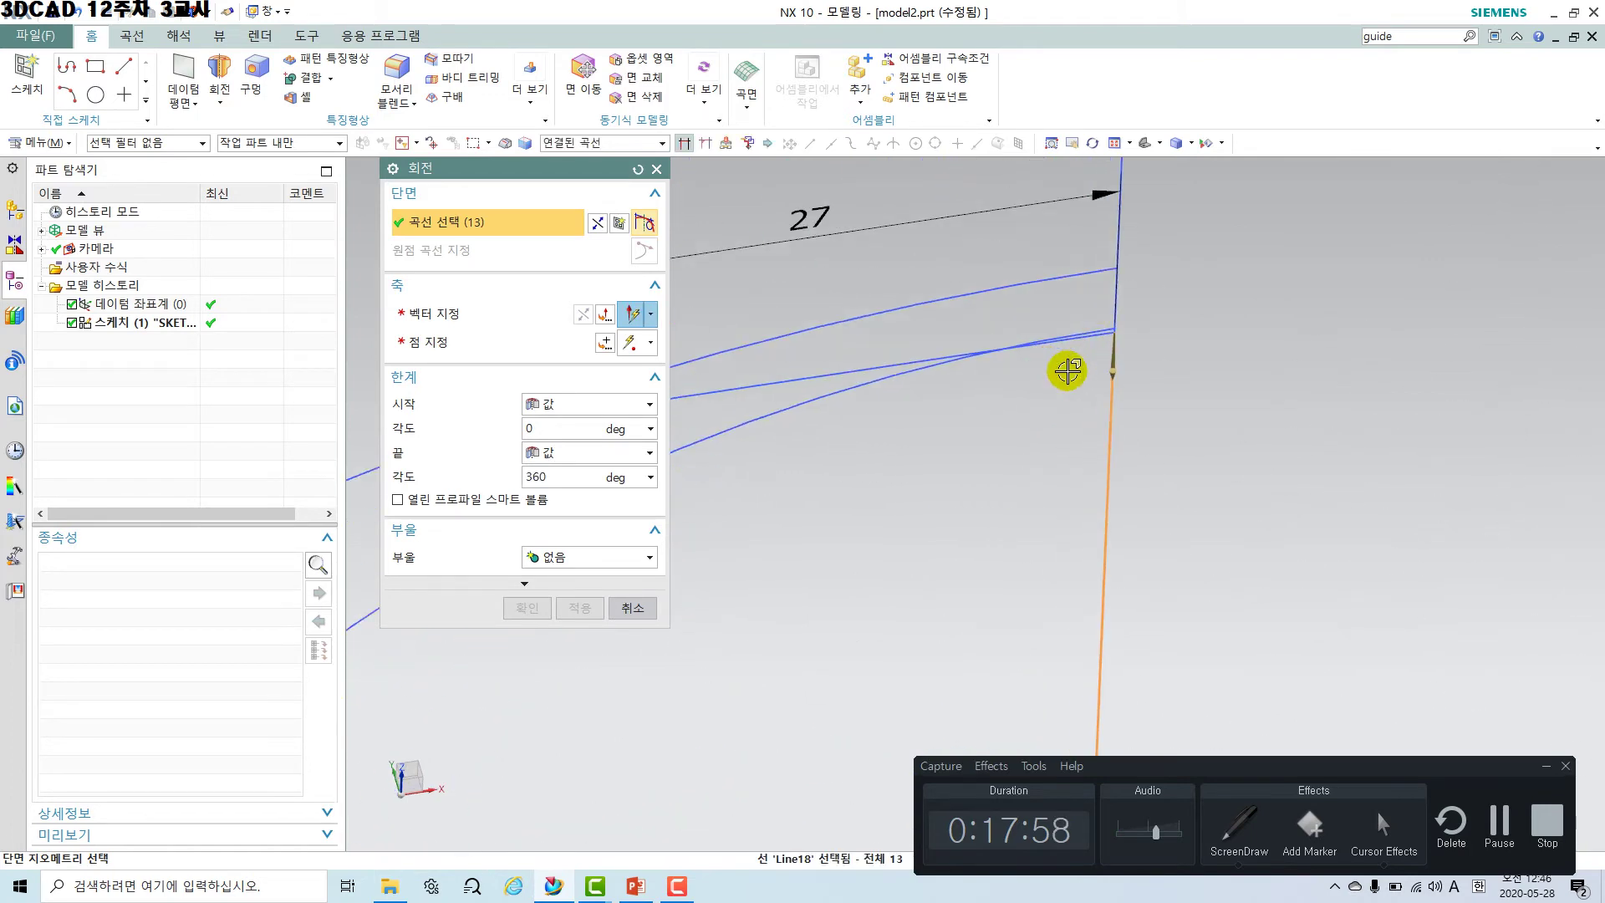
scroll(1110, 312, "up", 5)
scroll(1143, 354, "up", 7)
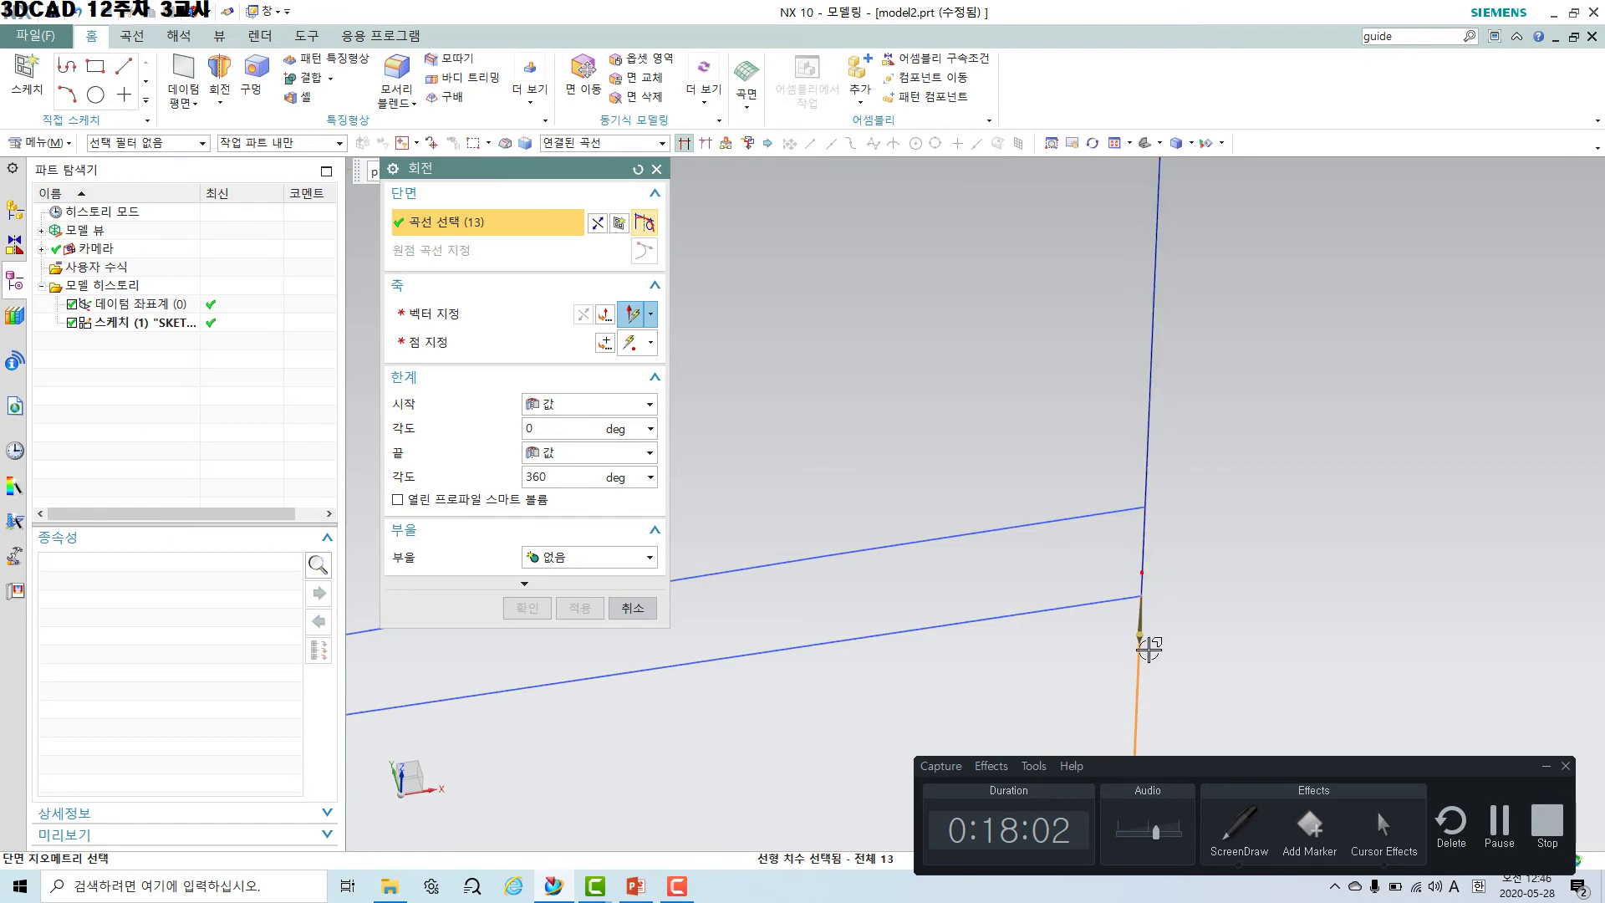
left_click(1141, 574)
left_click(628, 608)
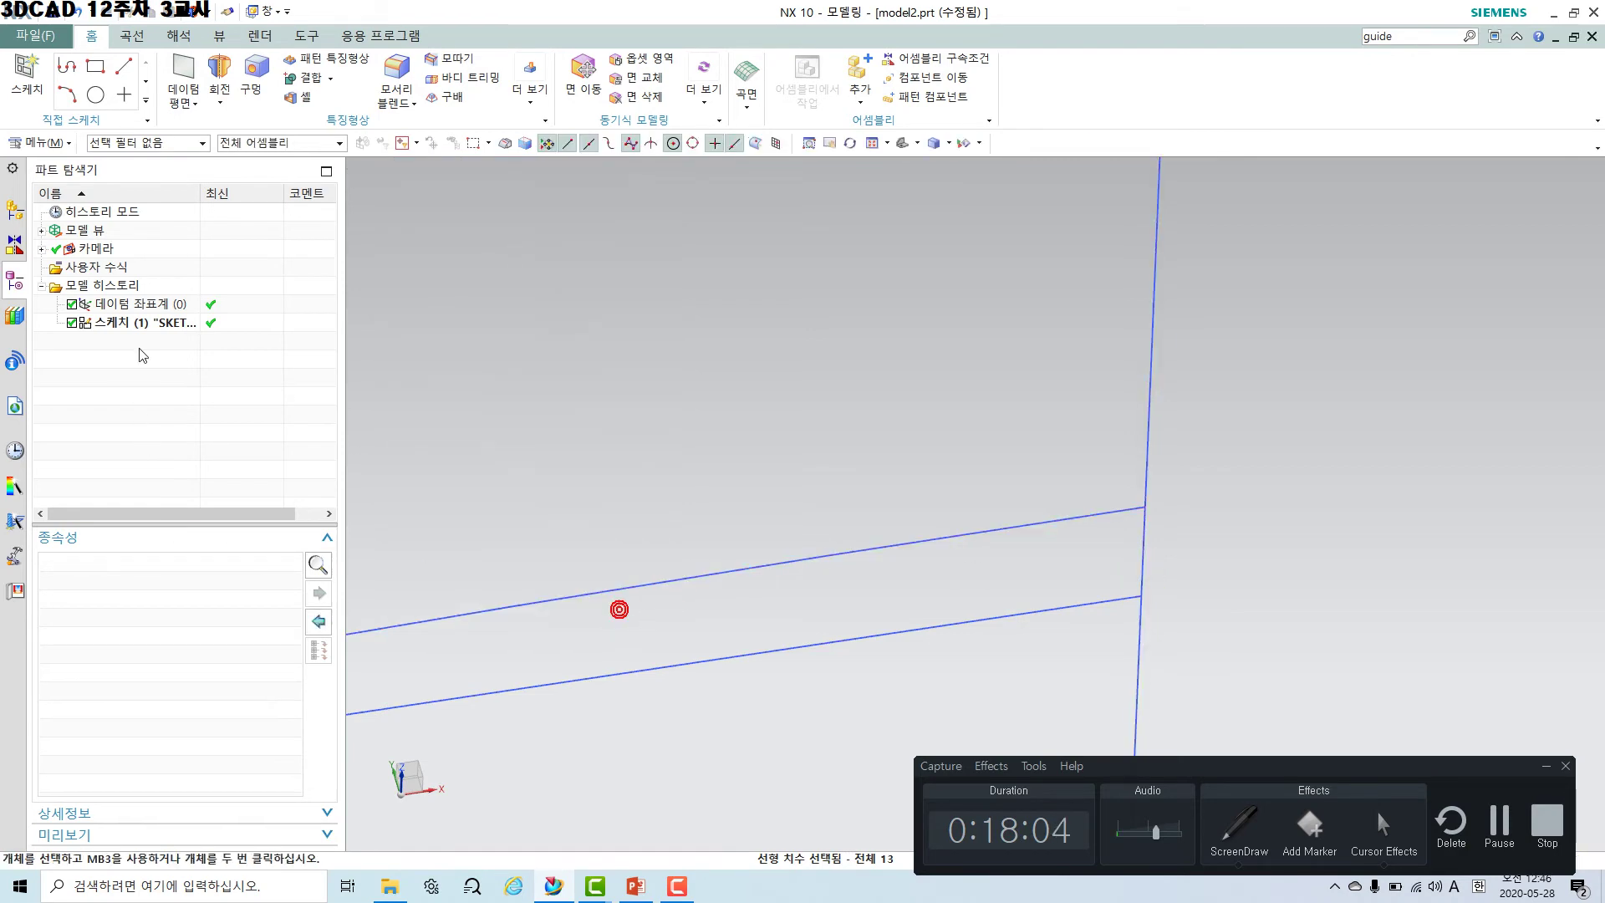
Reopen the profile sketch, check the lines and circle arc meeting at the centre line below the upper taper, and finish the sketch.
left_click(138, 323)
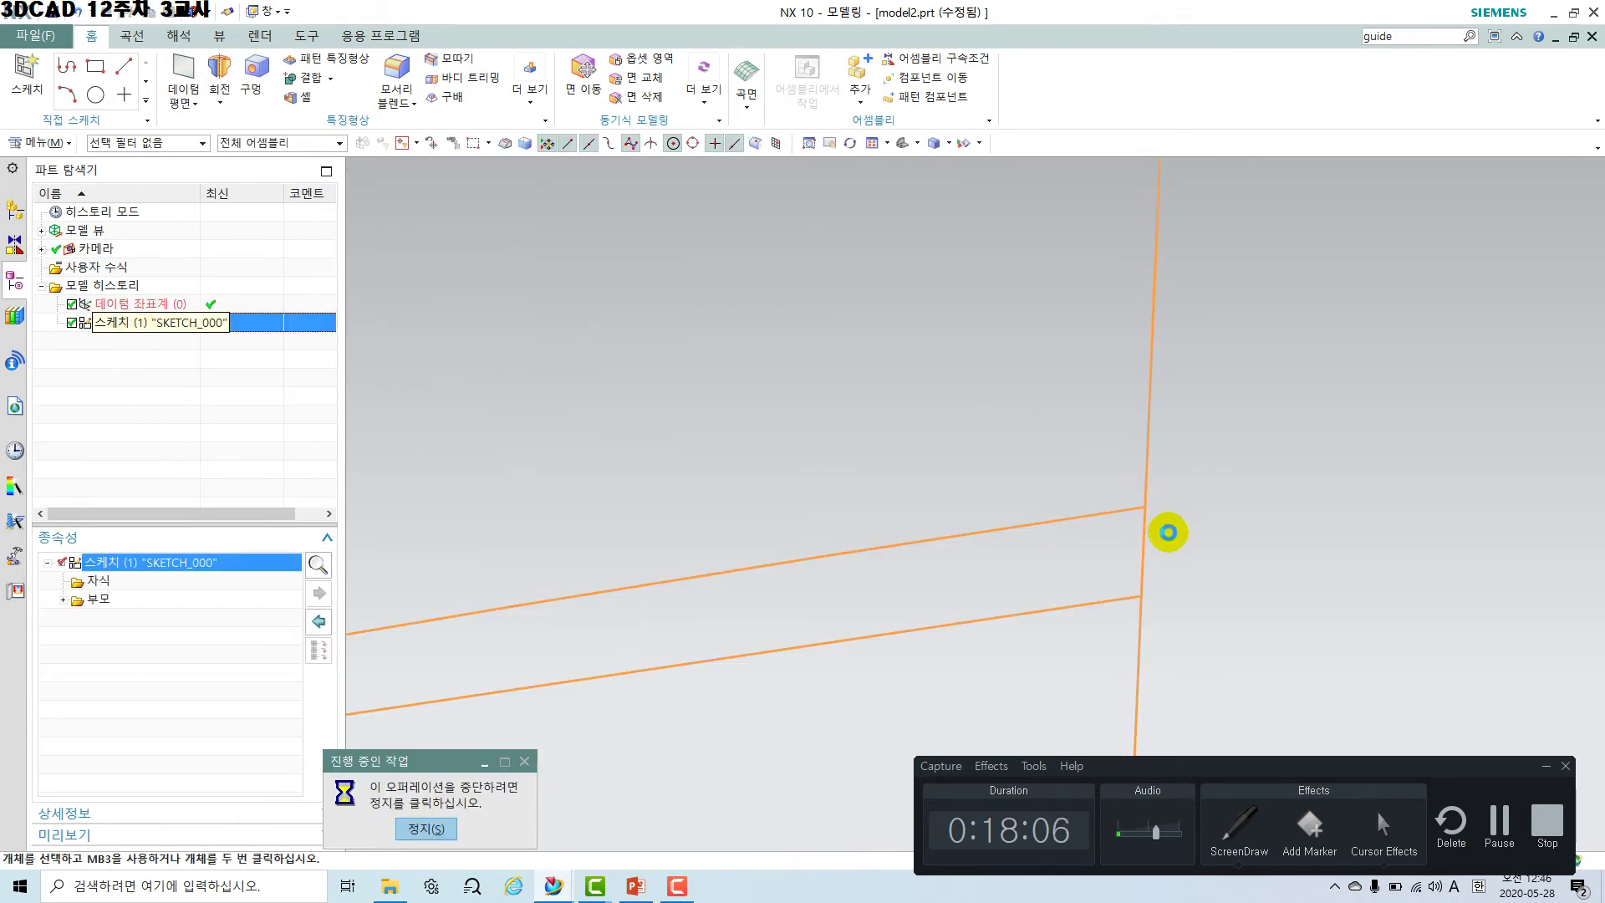
scroll(1054, 360, "up", 6)
scroll(1067, 373, "up", 6)
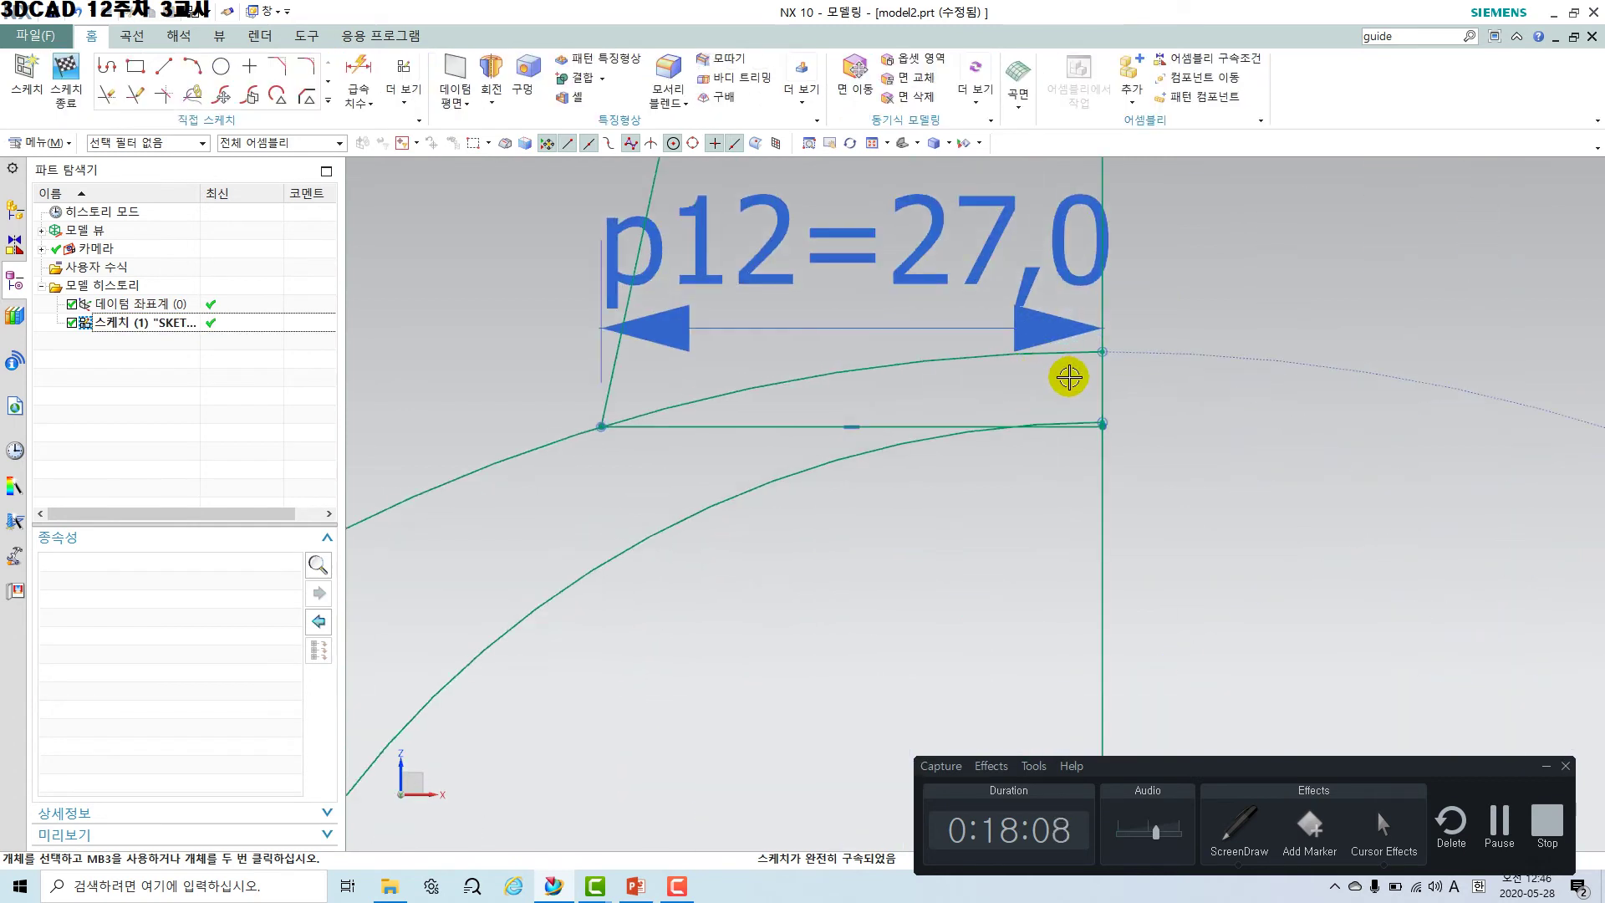
scroll(1095, 476, "up", 6)
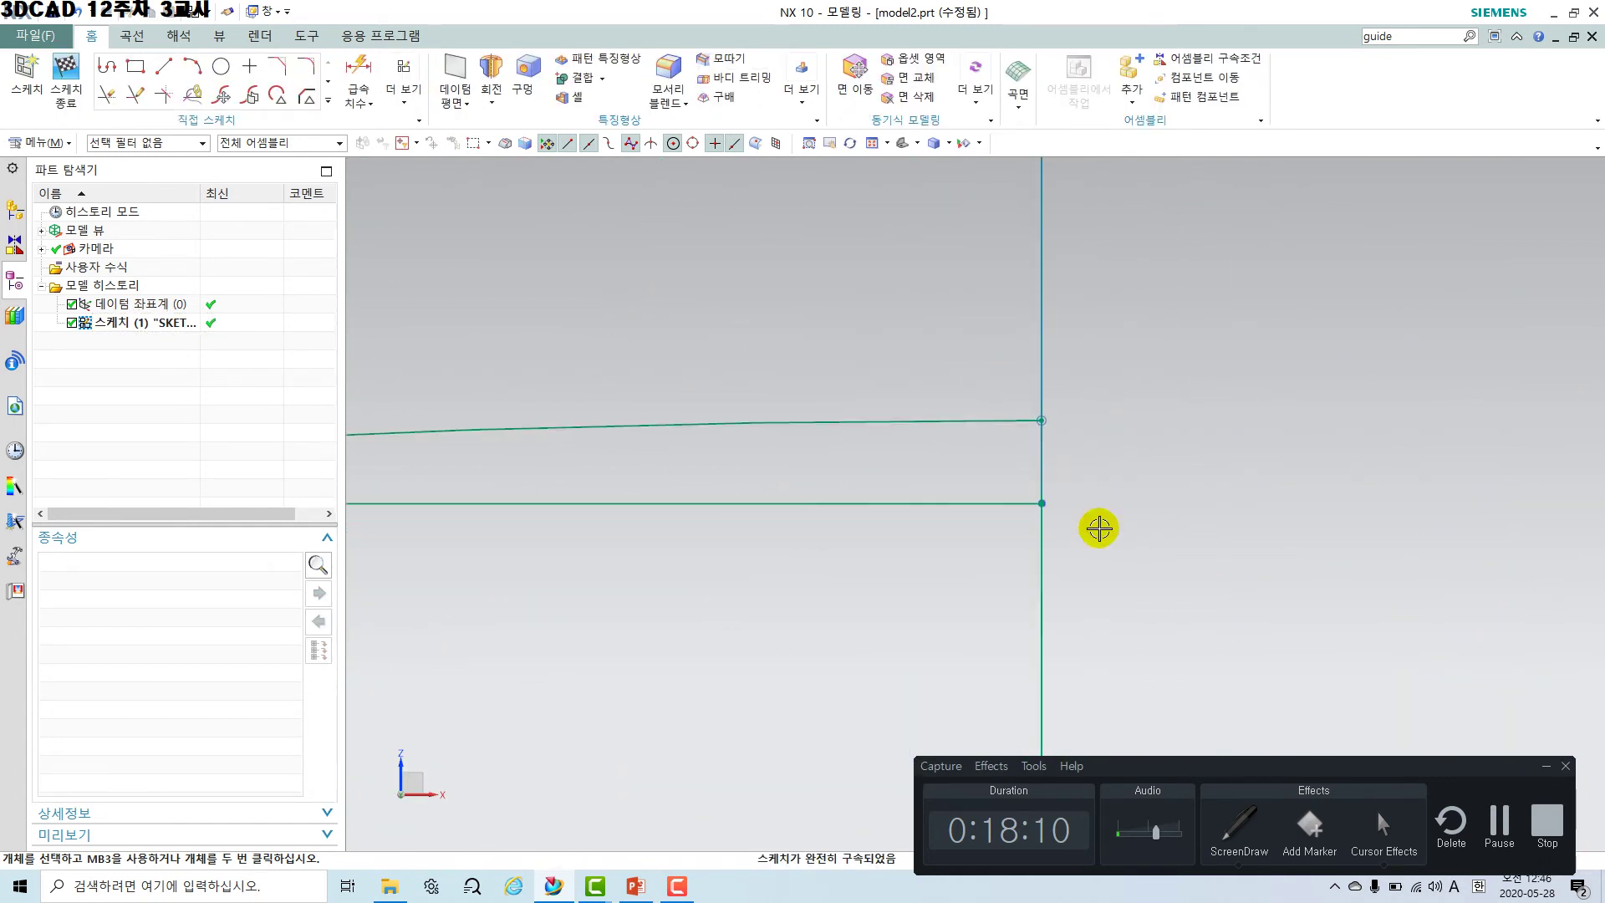
left_click(982, 389)
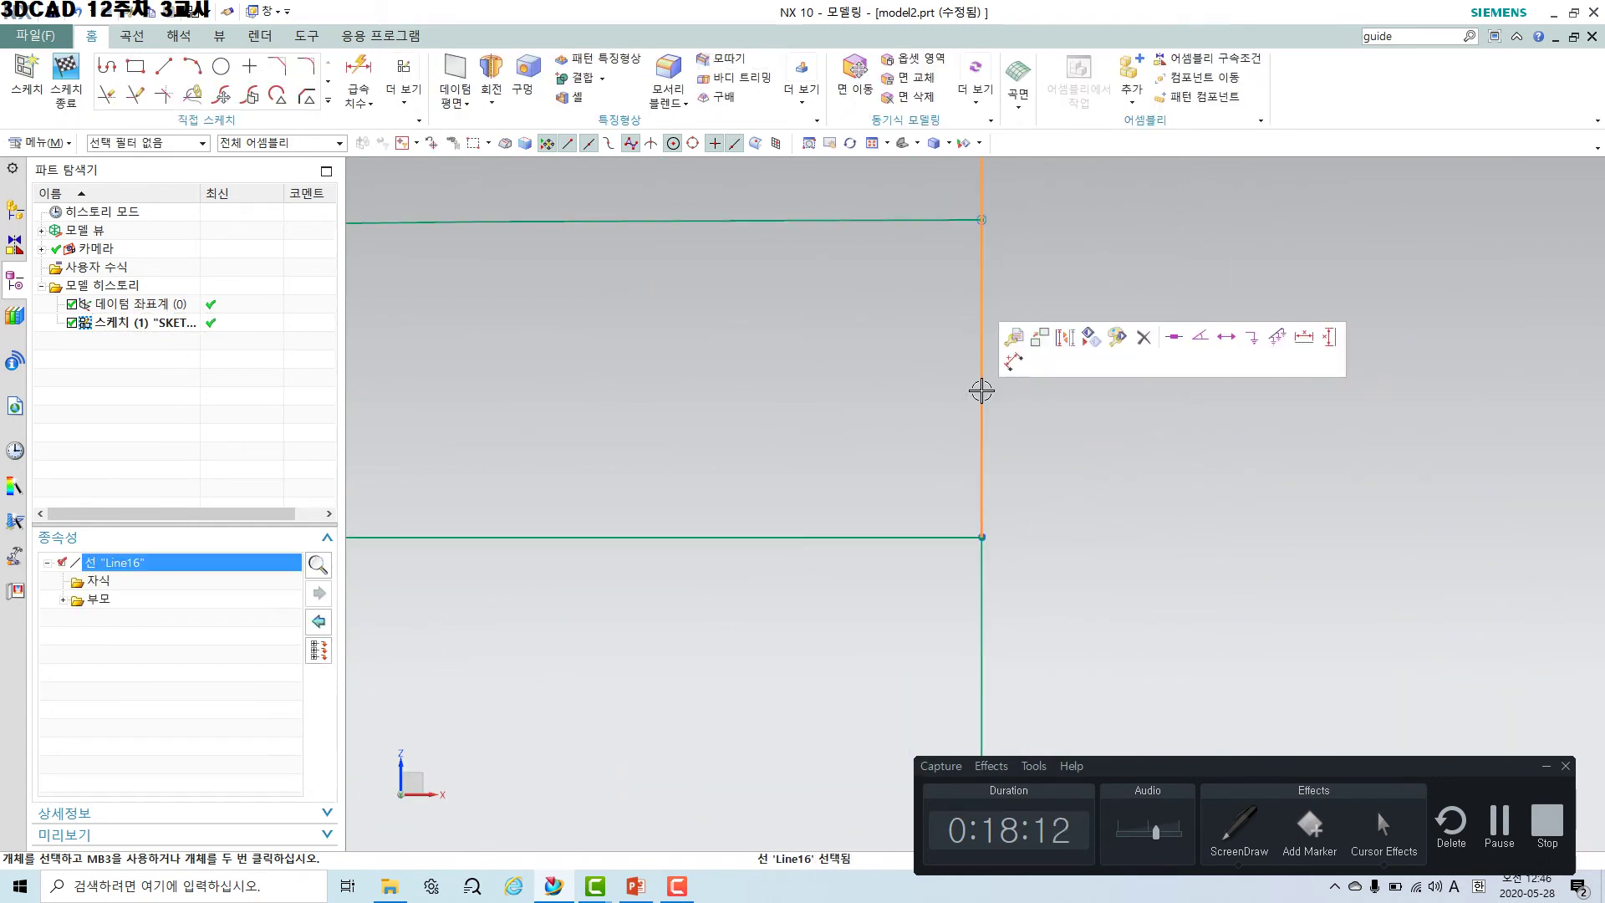
left_click(982, 600)
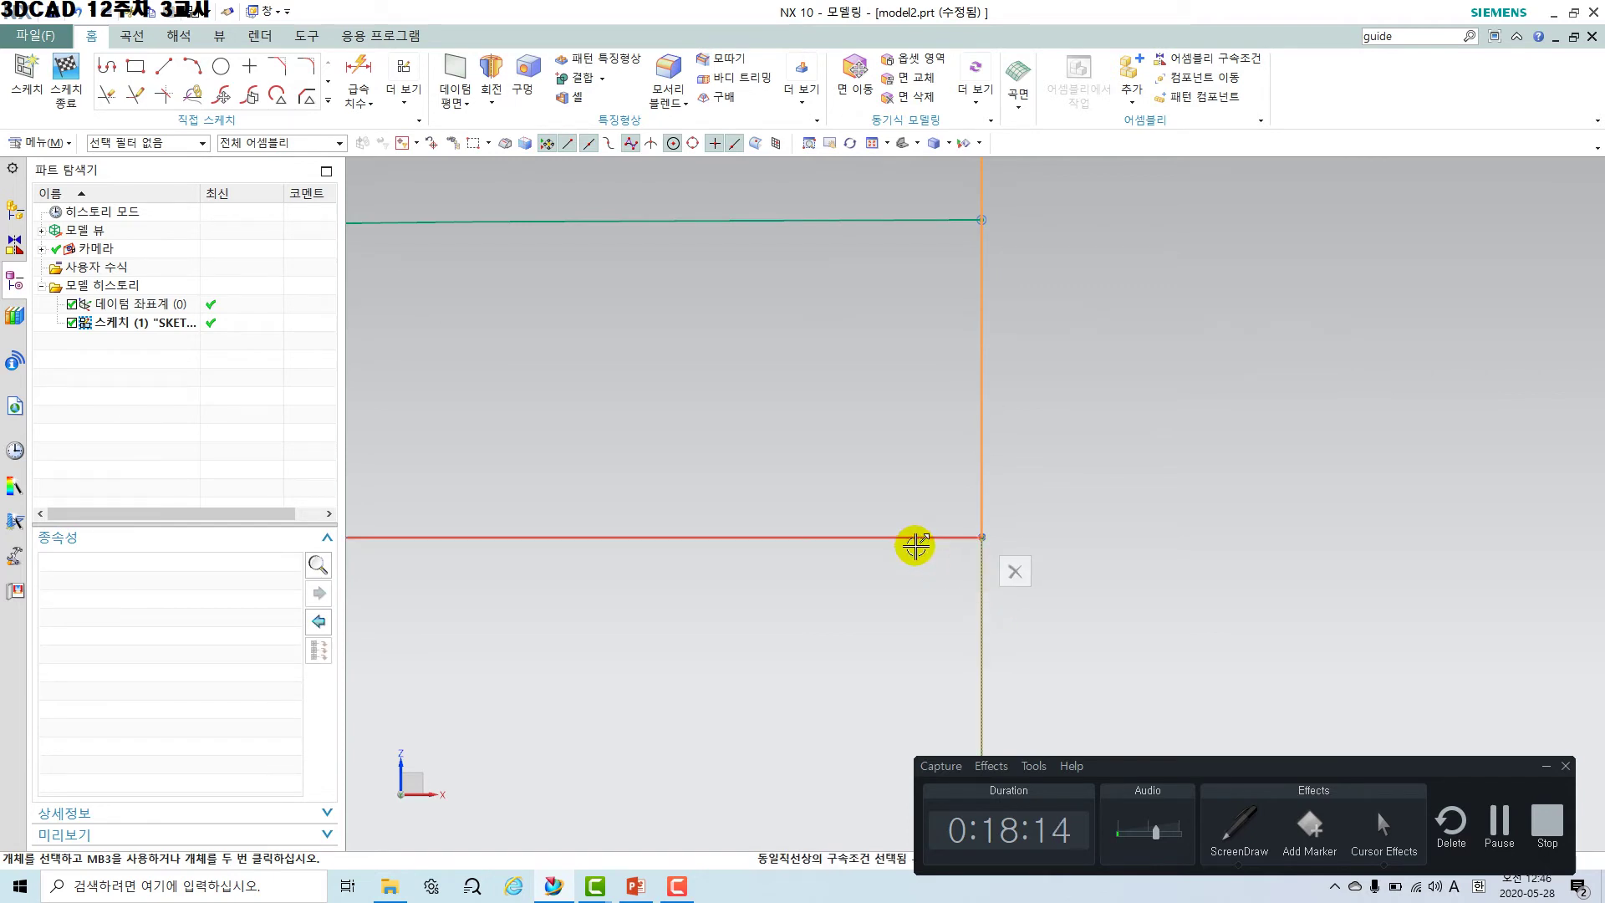
left_click(912, 541)
left_click(897, 223)
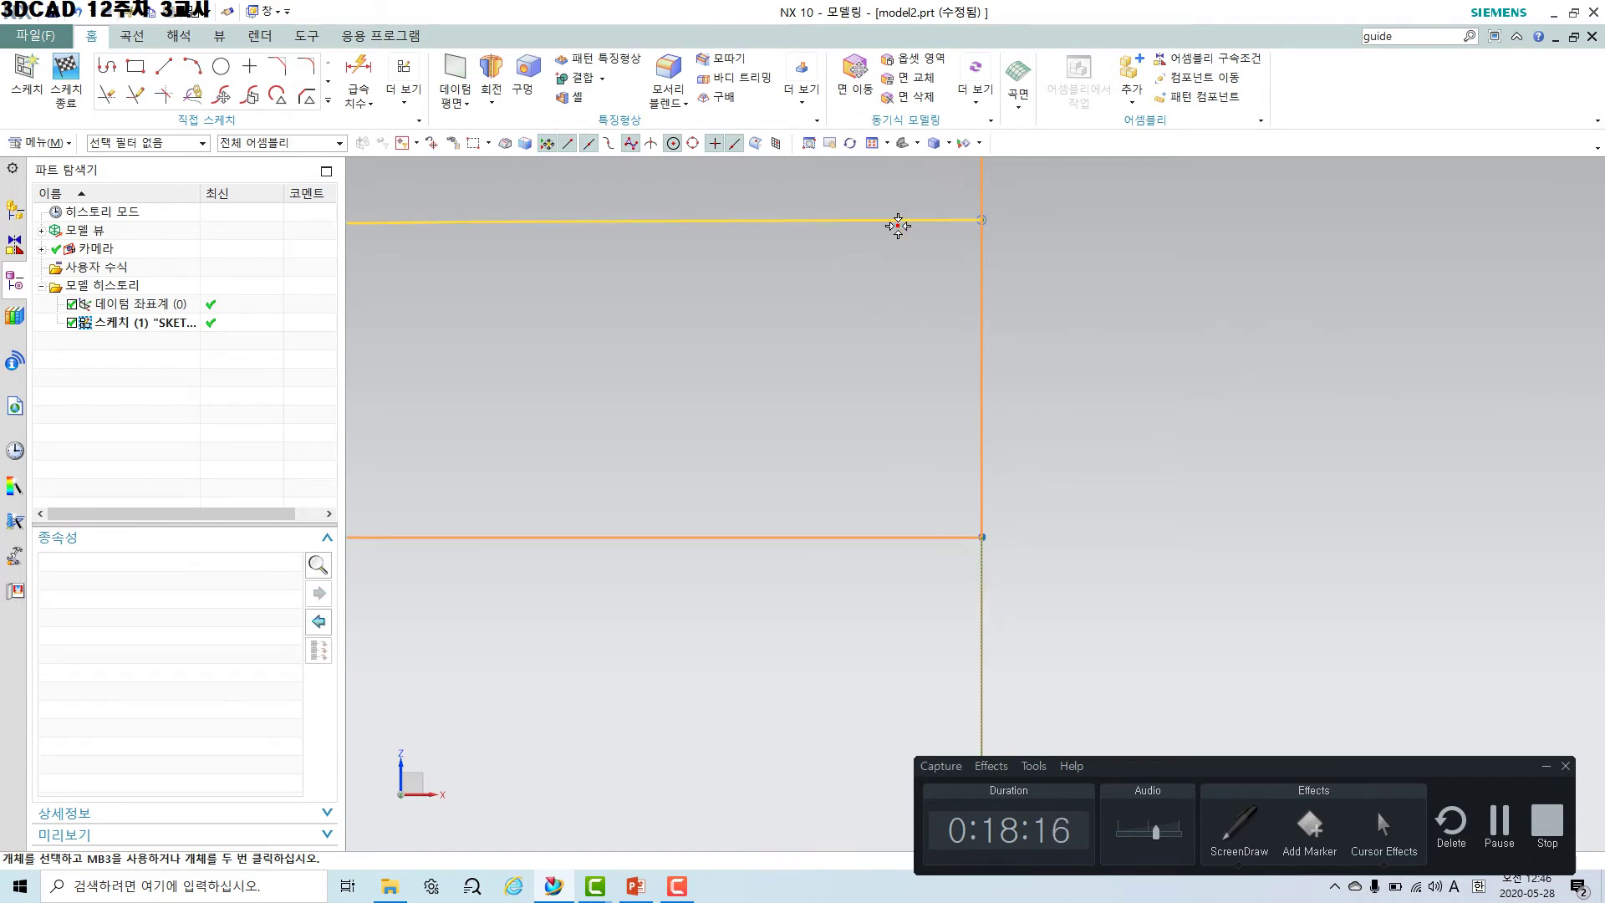
left_click(903, 605)
left_click(66, 74)
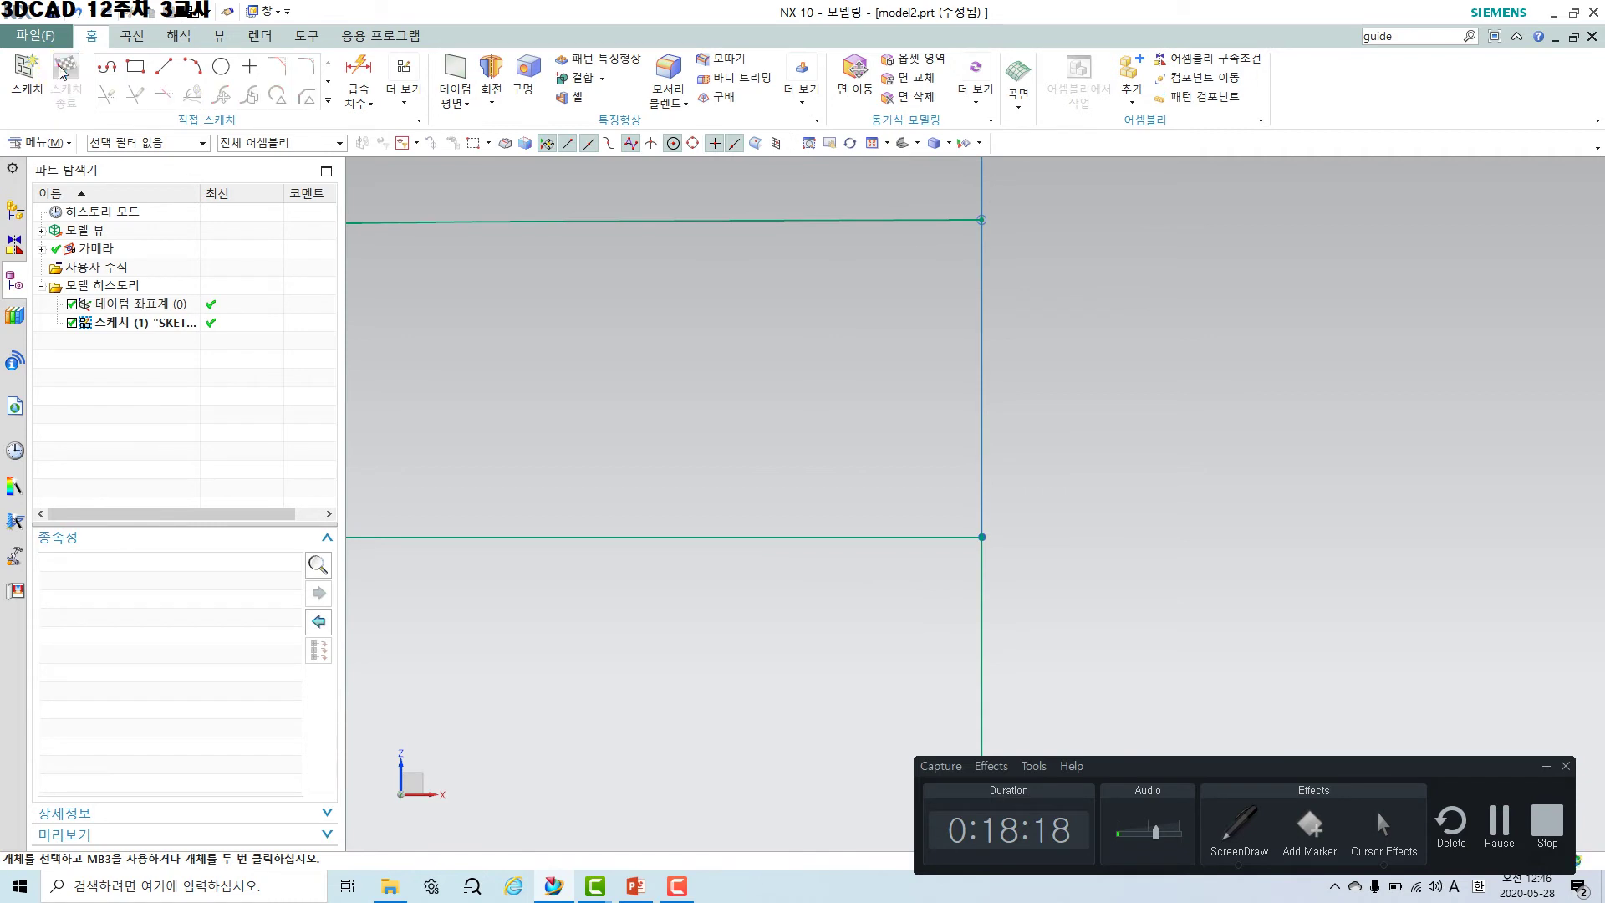
Start a Revolve with connected curves and stop at intersection, and select the centre line pieces around the circle arc's upper end.
mouse_move(901, 495)
middle_mouse_down()
mouse_move(925, 563)
mouse_move(850, 730)
mouse_move(810, 556)
mouse_move(845, 539)
middle_mouse_up()
mouse_move(845, 539)
middle_mouse_down()
mouse_move(838, 594)
mouse_move(805, 550)
middle_mouse_up()
middle_click_drag(805, 550, 780, 425, "shift")
left_click_drag(780, 424, 758, 346, "shift")
left_click(219, 74)
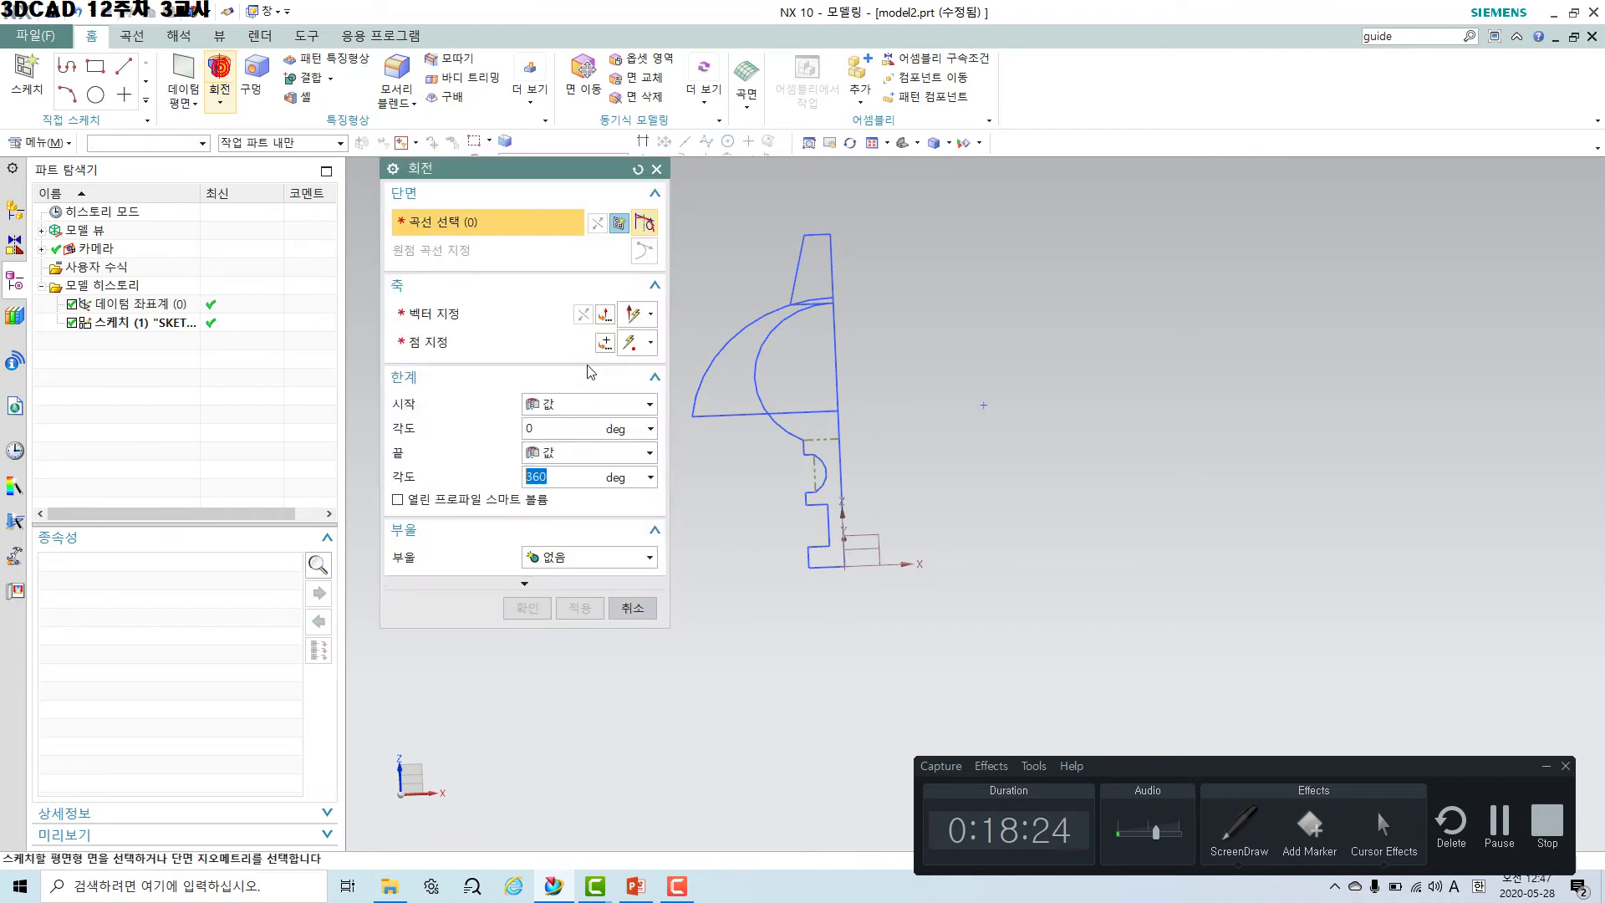
left_click(616, 139)
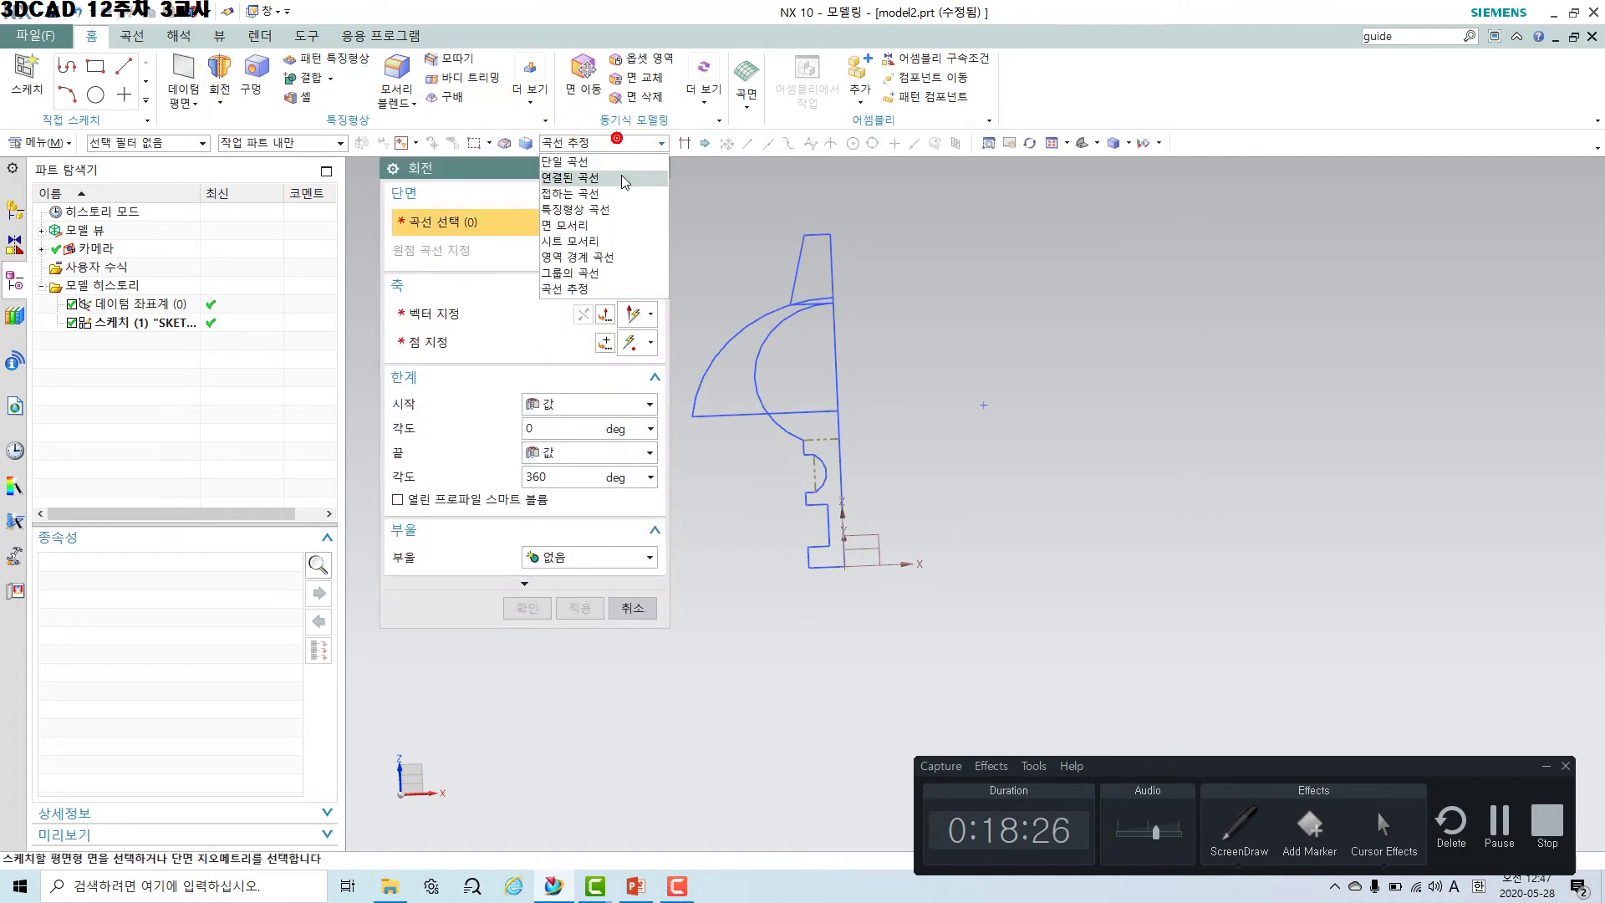
left_click(623, 178)
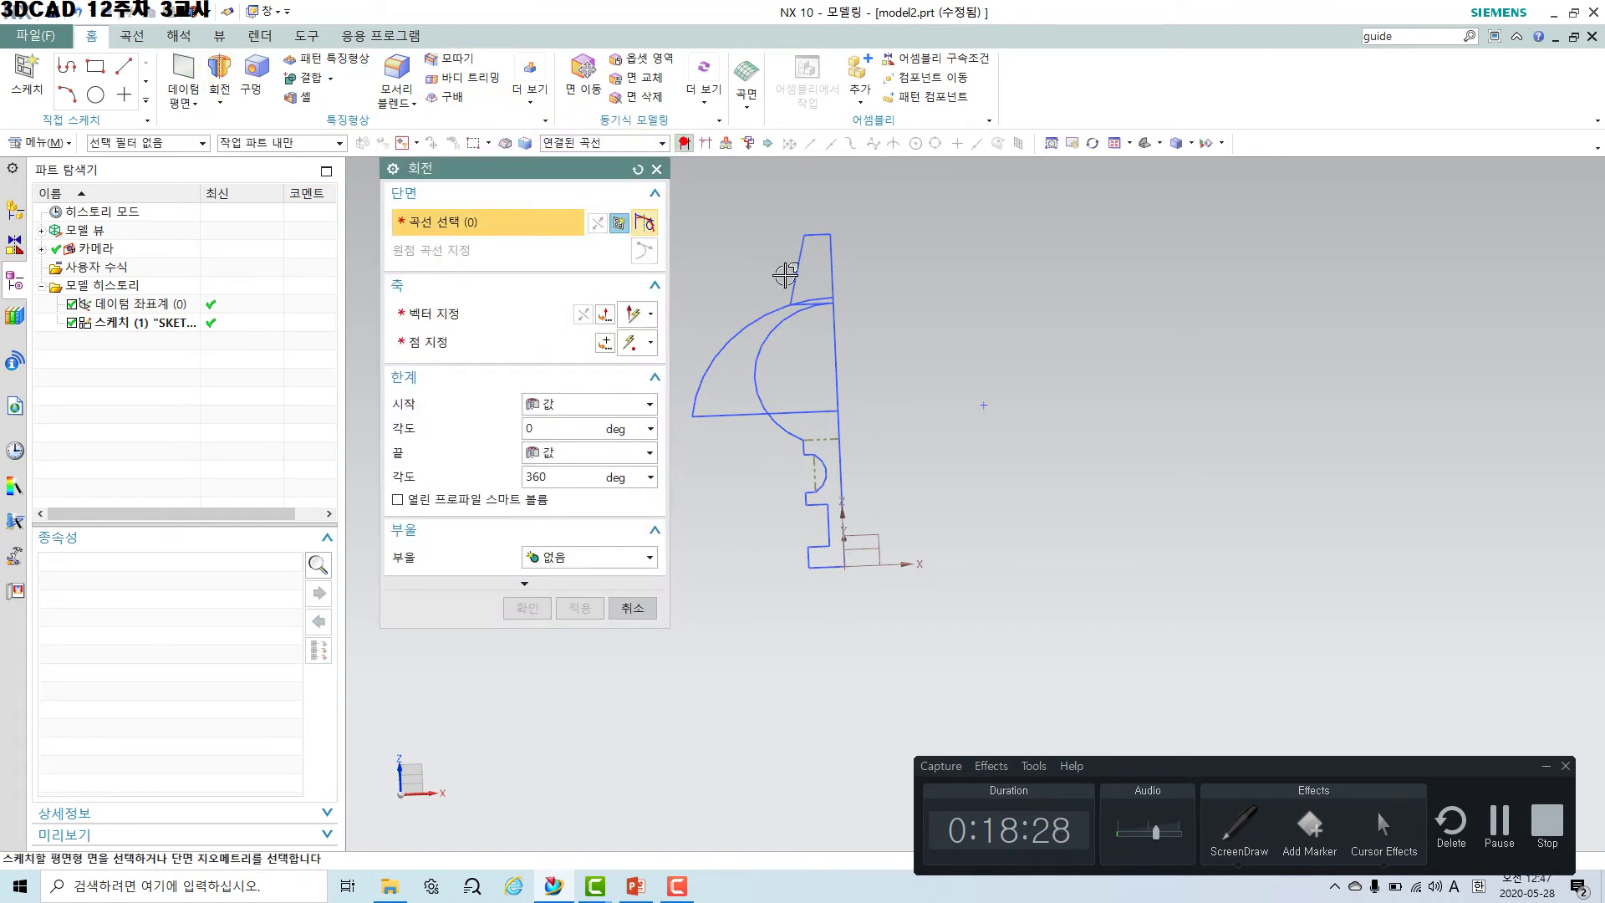
scroll(826, 317, "up", 4)
scroll(836, 354, "up", 4)
scroll(805, 248, "up", 3)
scroll(878, 247, "up", 5)
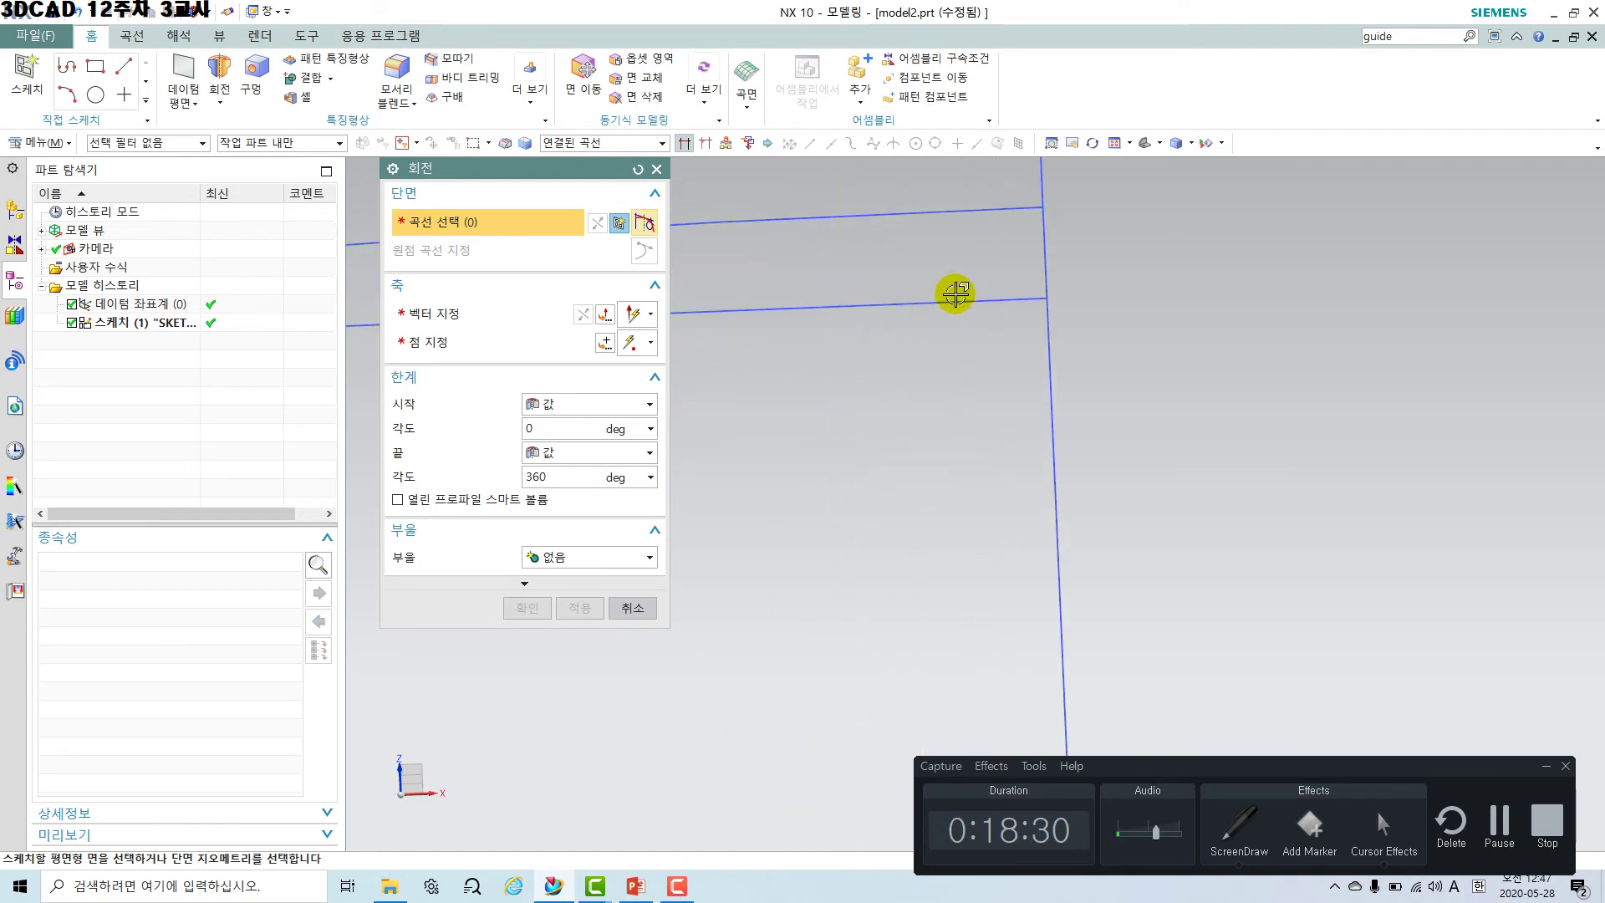
left_click(1046, 403)
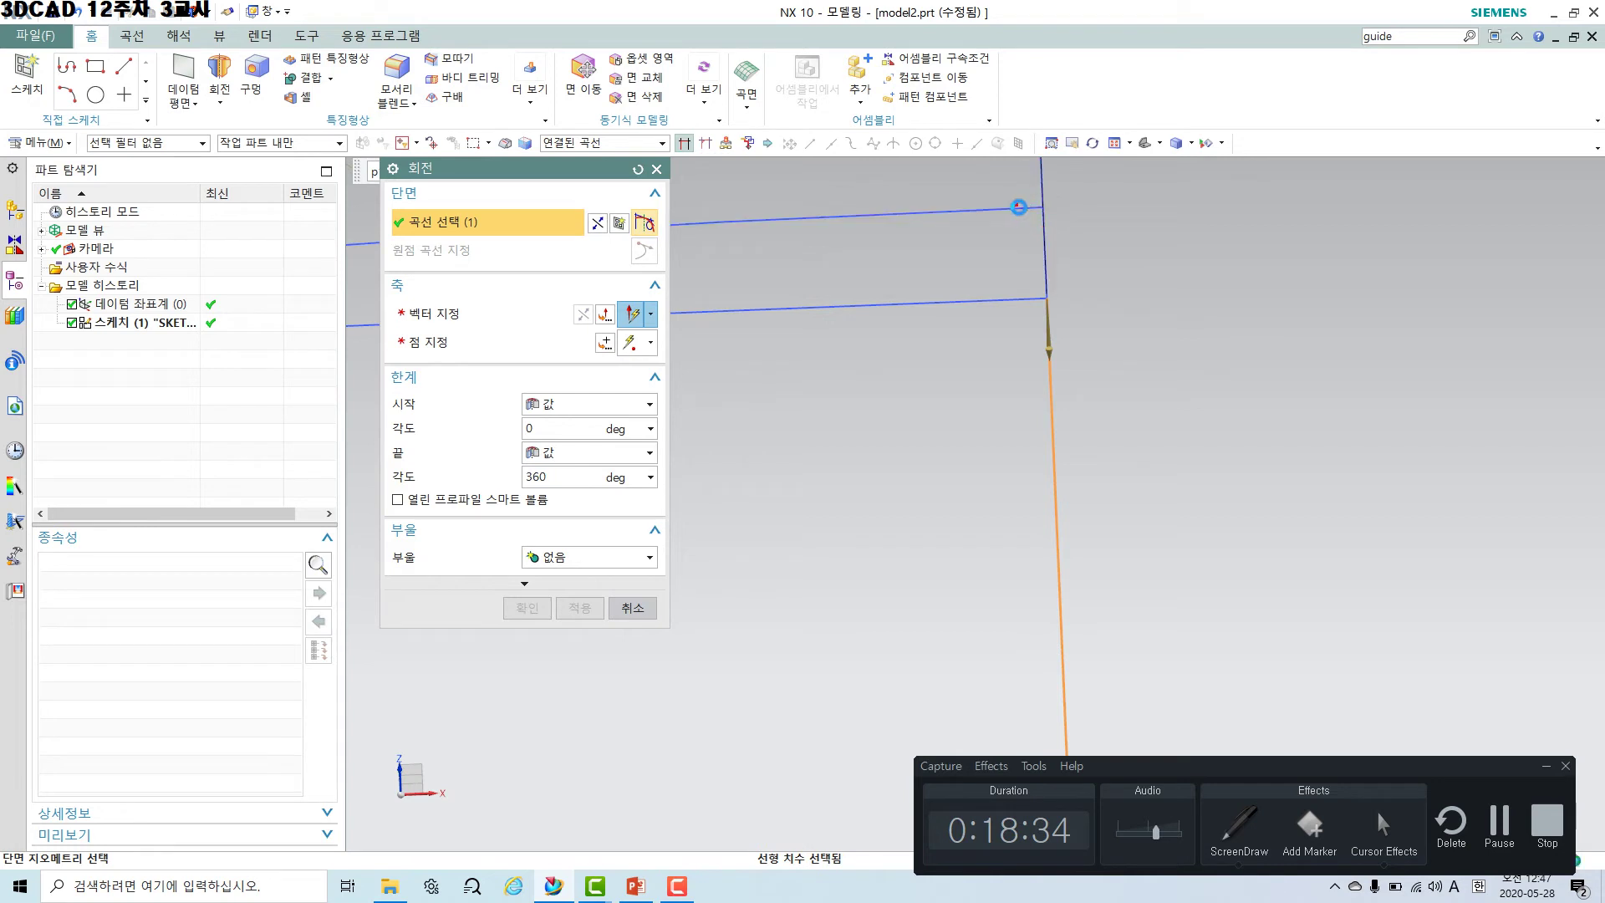
left_click(1046, 223)
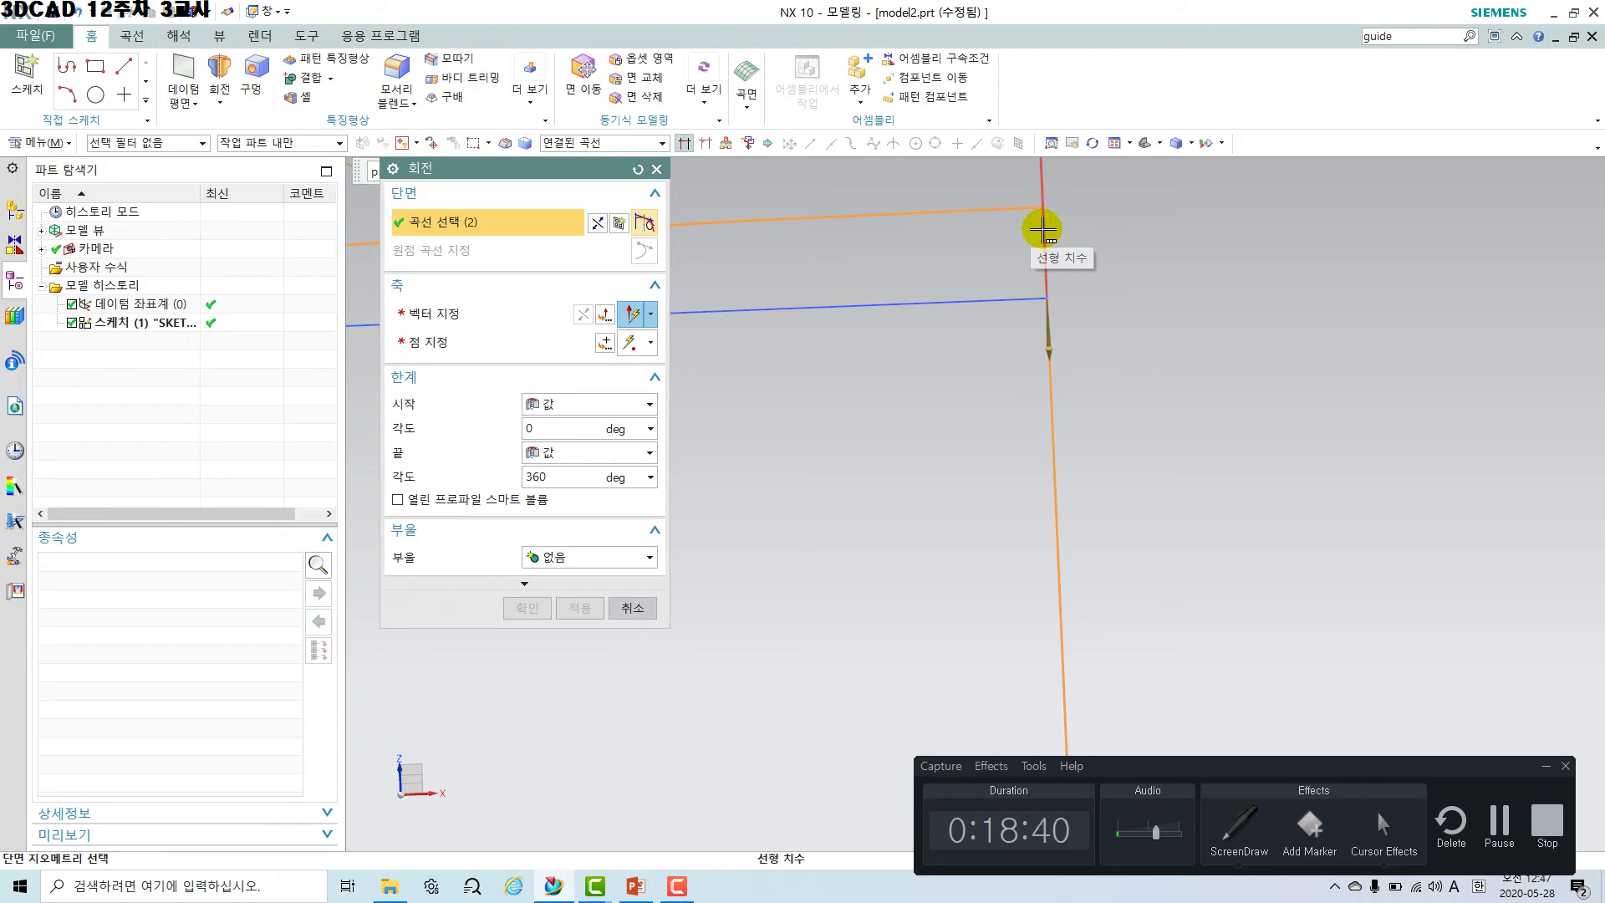
left_click(1043, 228)
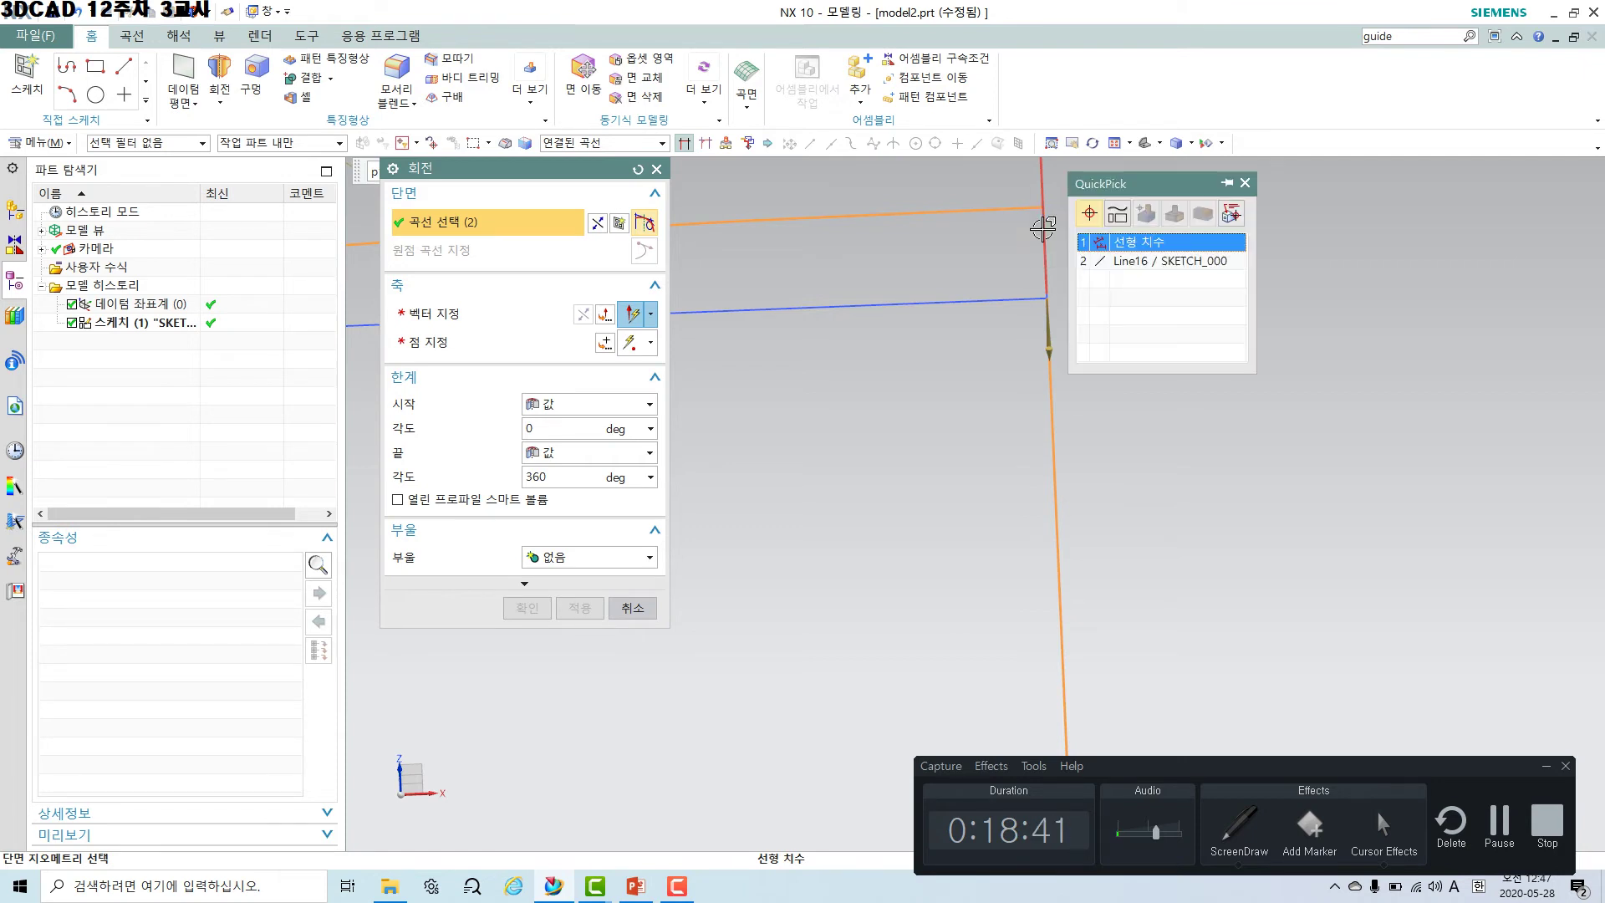
left_click(1124, 262)
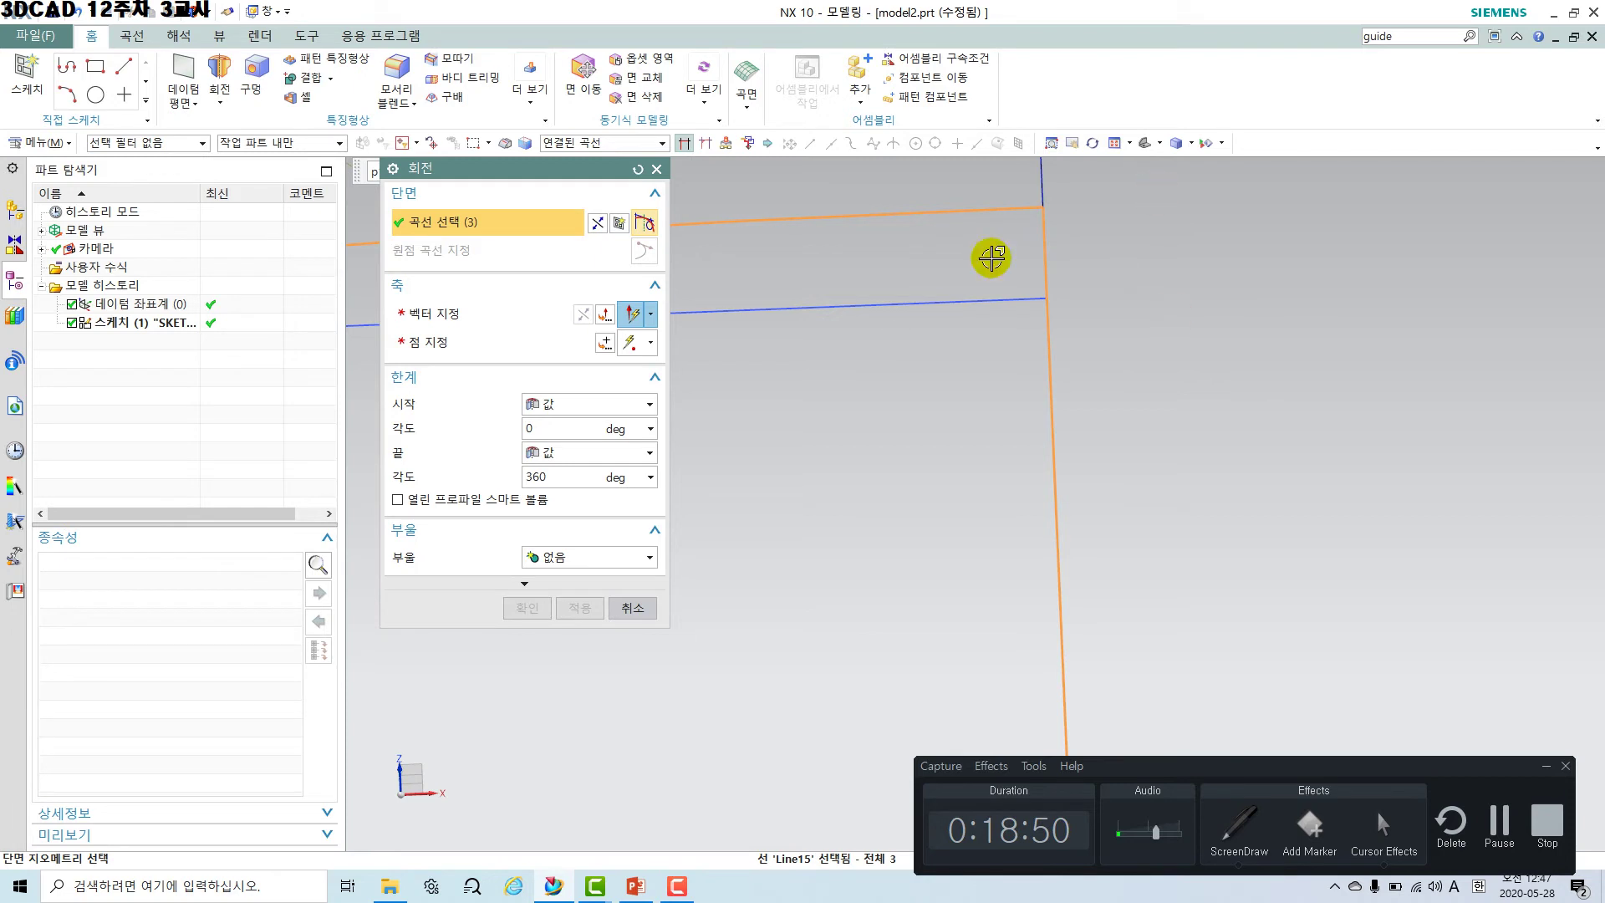
Complete the Revolve section with the circle arc of the globe and the stem profile below it.
scroll(1061, 415, "down", 5)
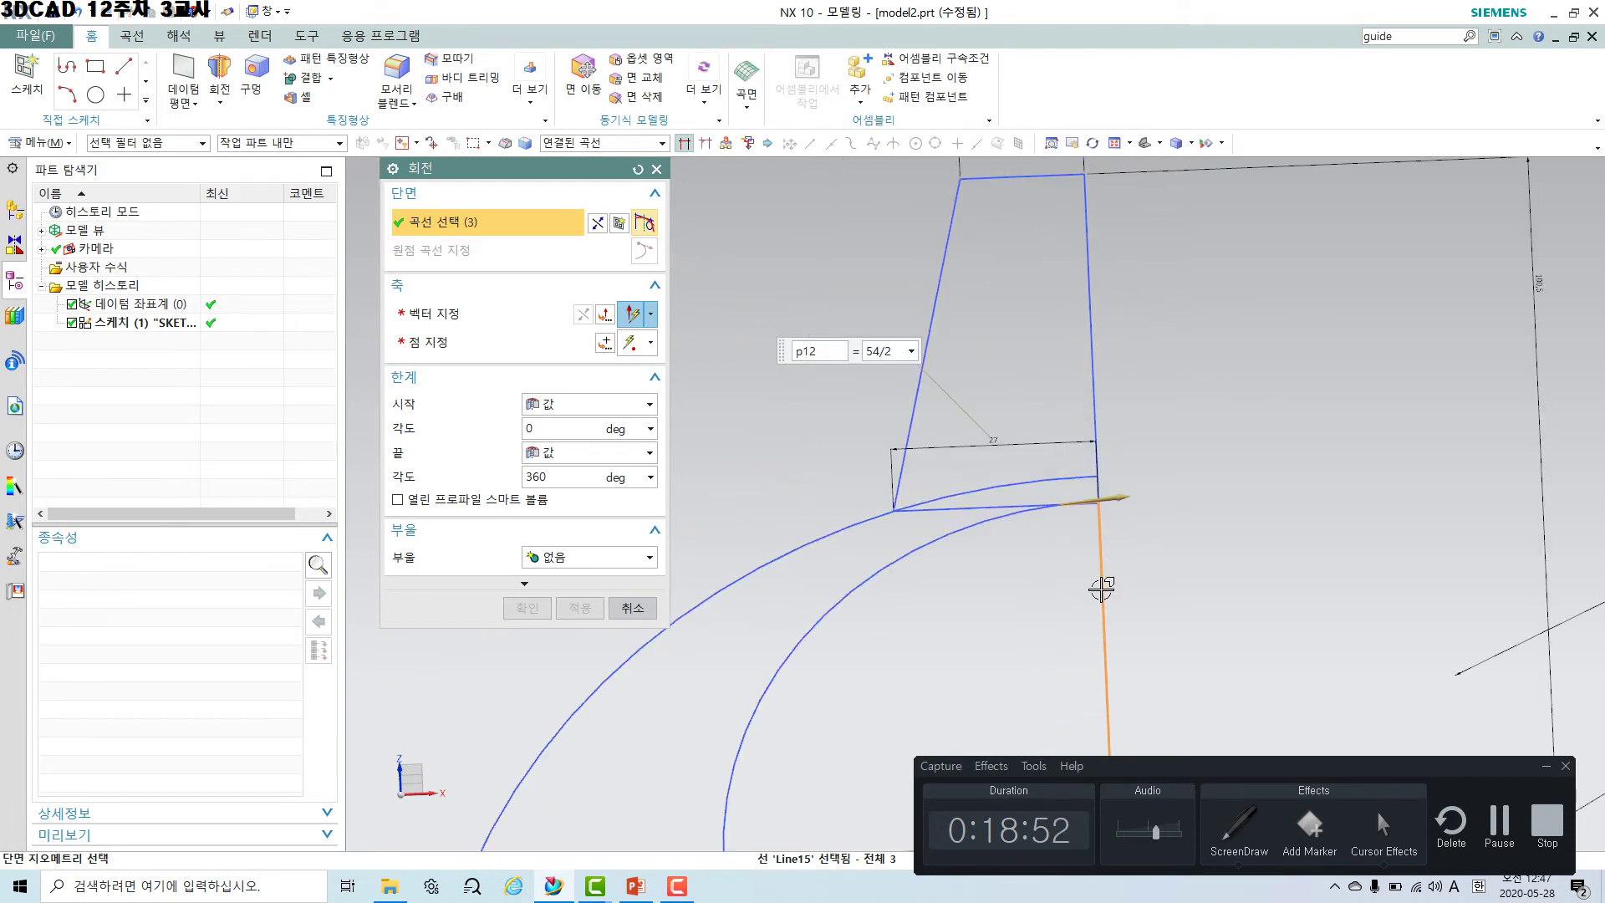
middle_click_drag(1101, 589, 1049, 272, "shift")
left_click(982, 211)
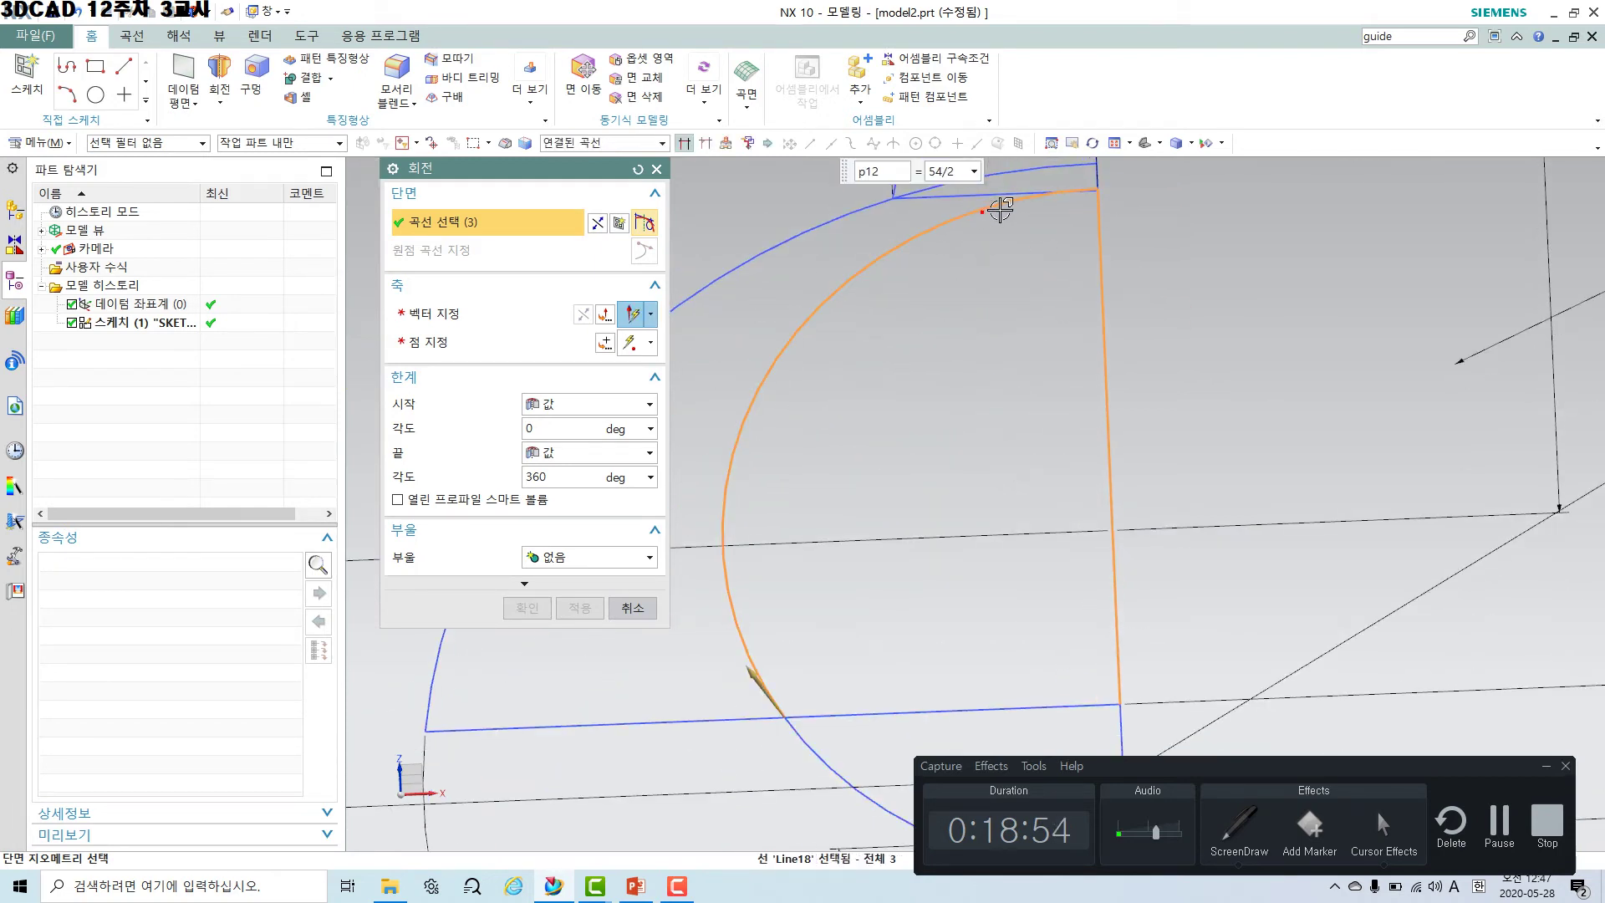
middle_click_drag(883, 670, 876, 416, "shift")
left_click(819, 504)
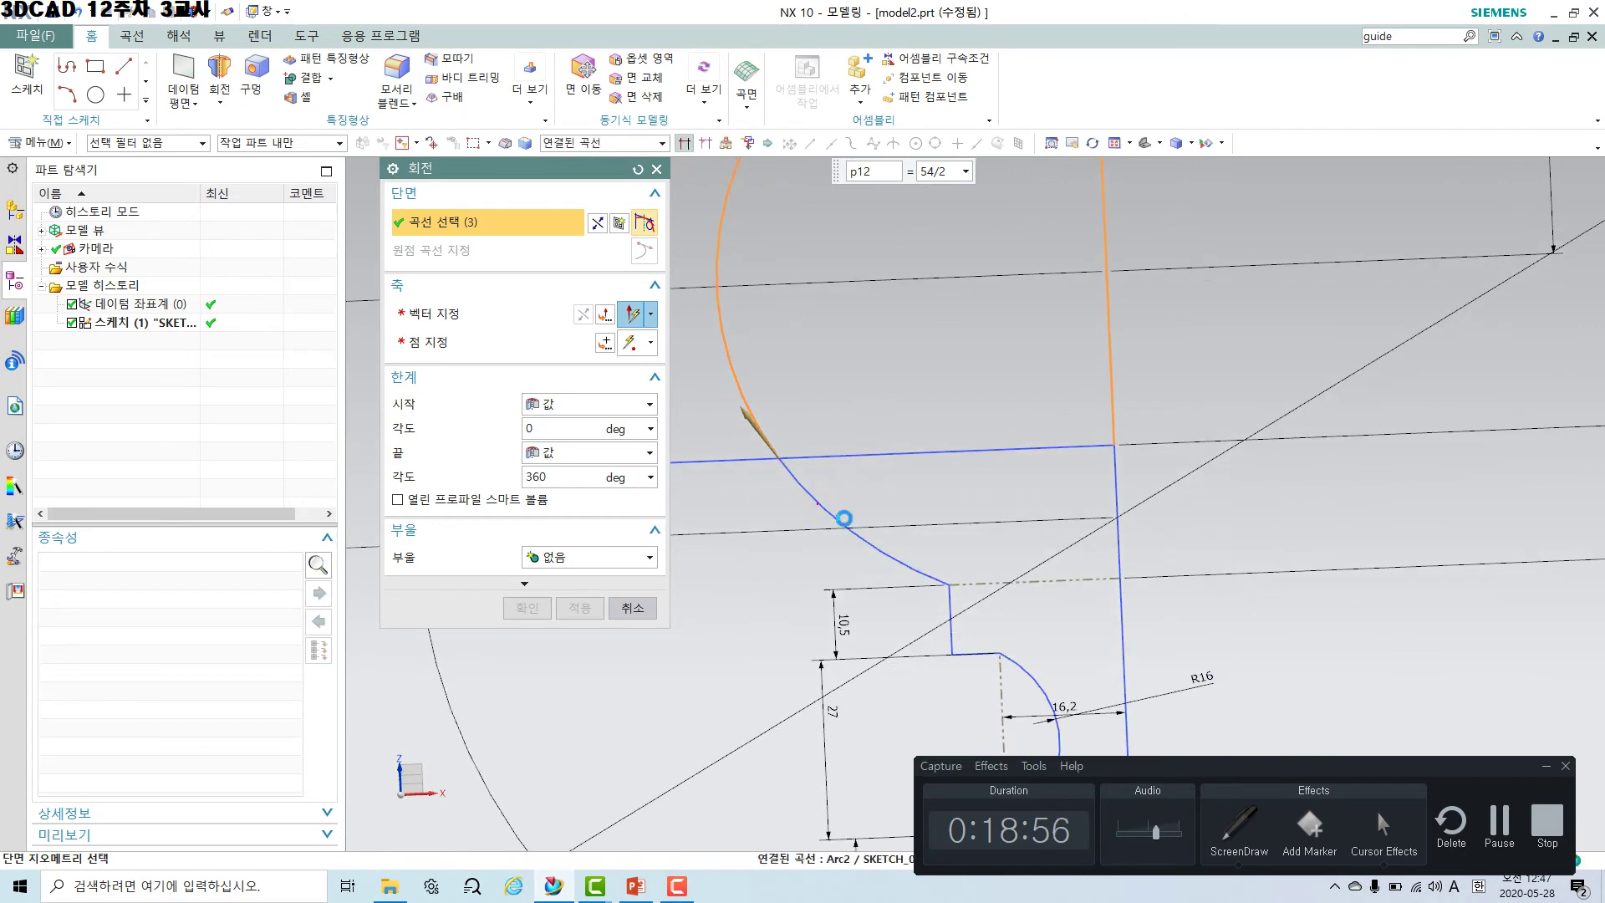
scroll(1057, 617, "down", 6)
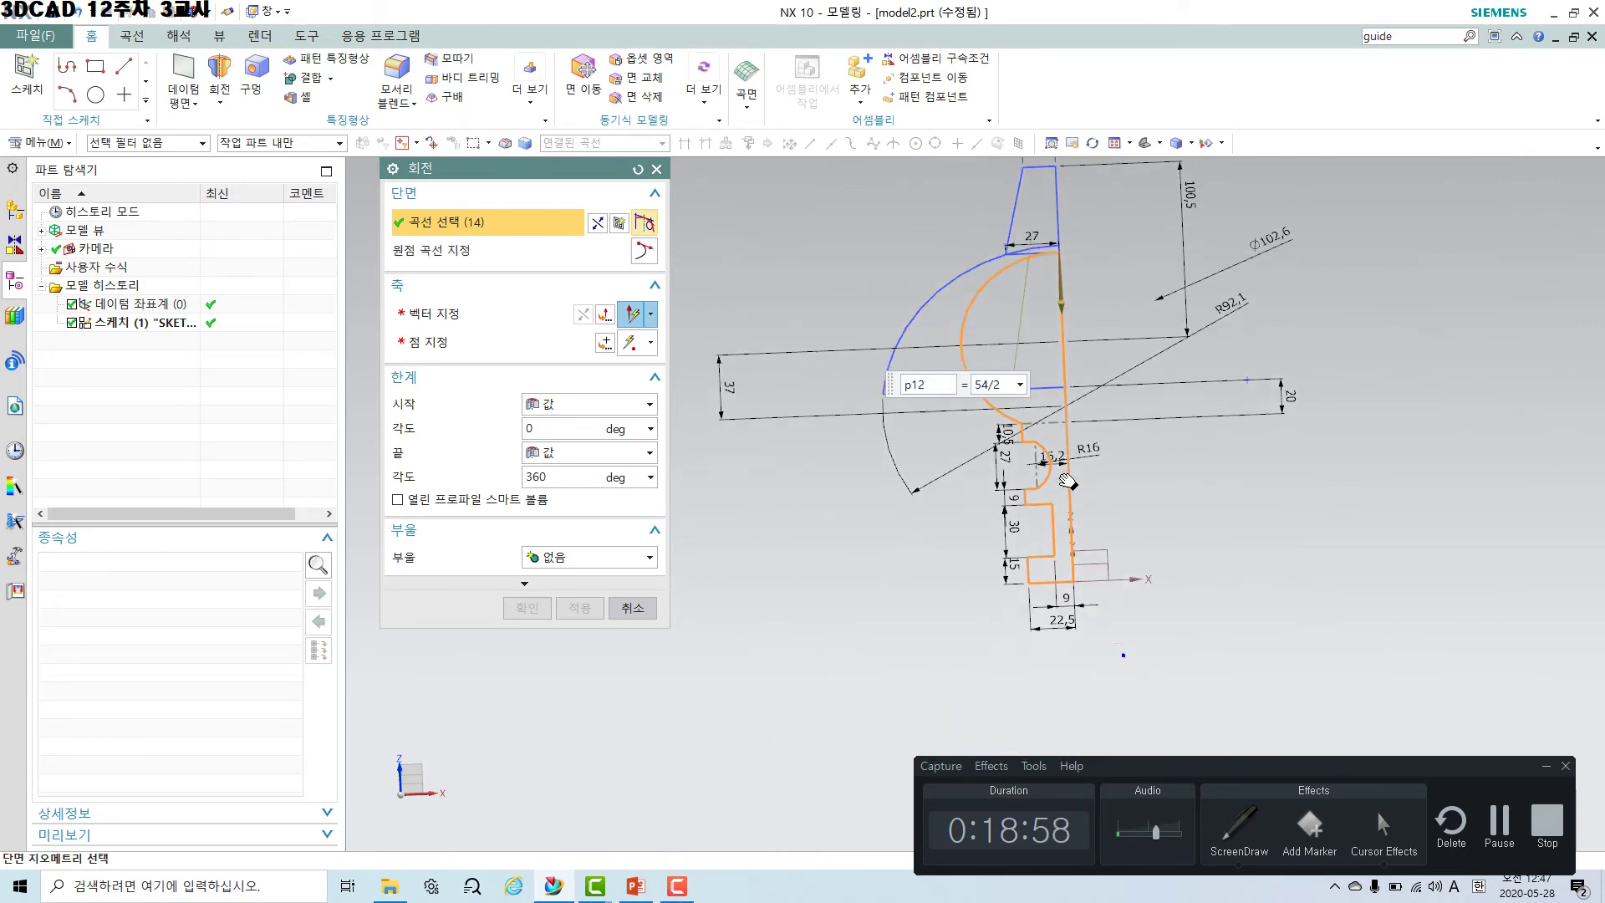
middle_click_drag(1068, 481, 996, 555, "shift")
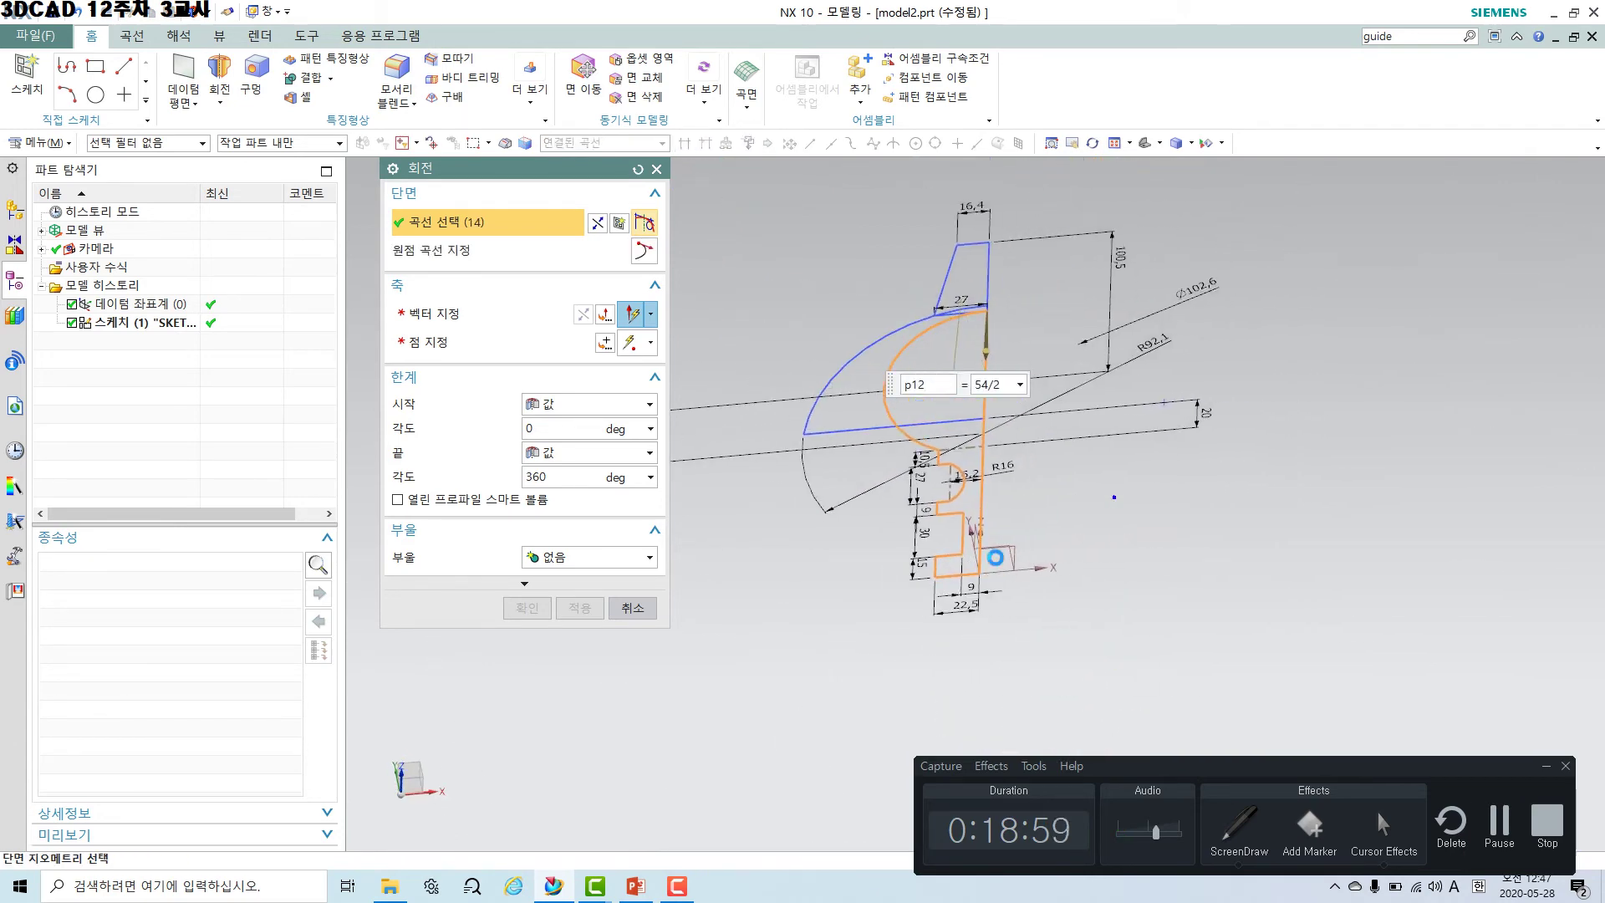
Revolve the globe and stem section 360 degrees about the vertical centre line and apply it.
left_click(474, 322)
left_click(981, 398)
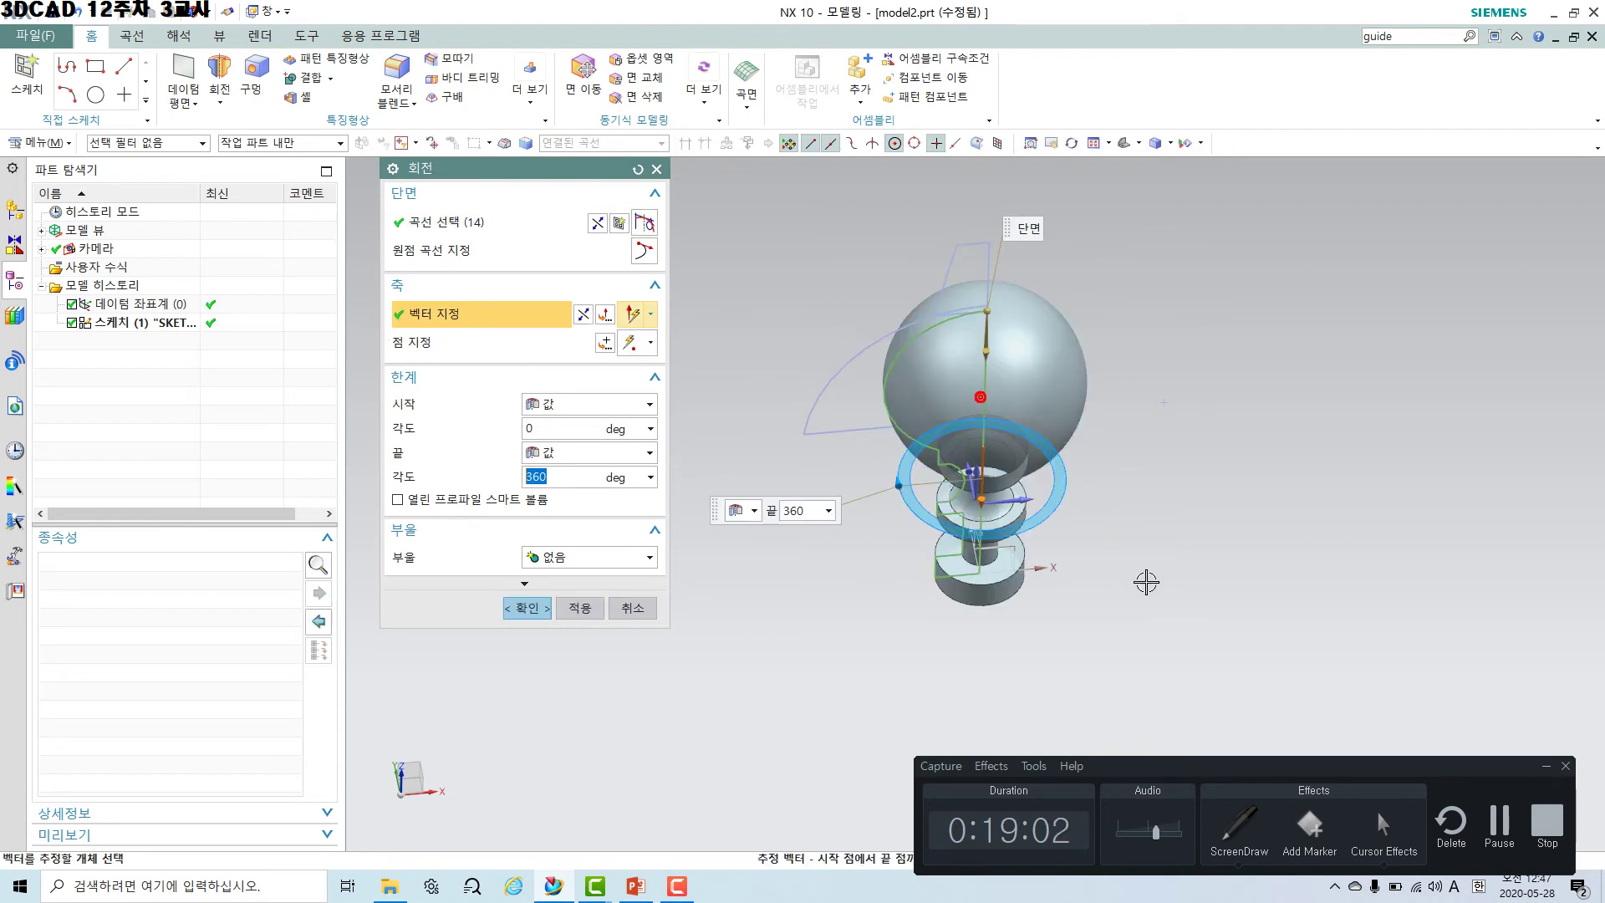
mouse_move(1056, 562)
middle_mouse_down()
mouse_move(1057, 429)
mouse_move(1073, 539)
middle_mouse_up()
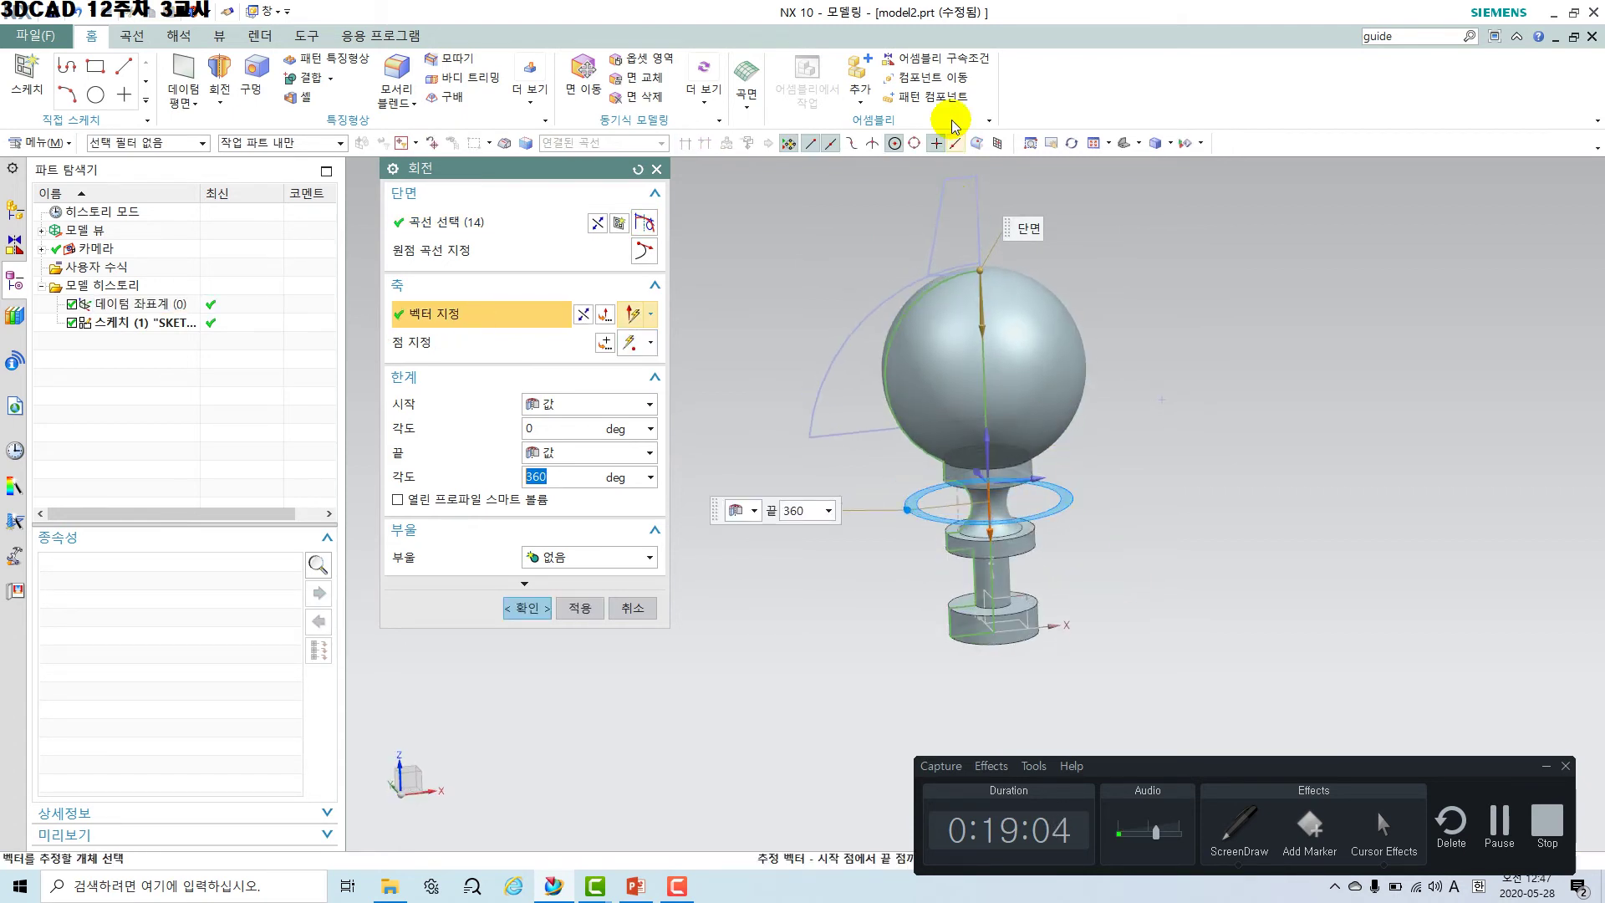
scroll(997, 174, "up", 4)
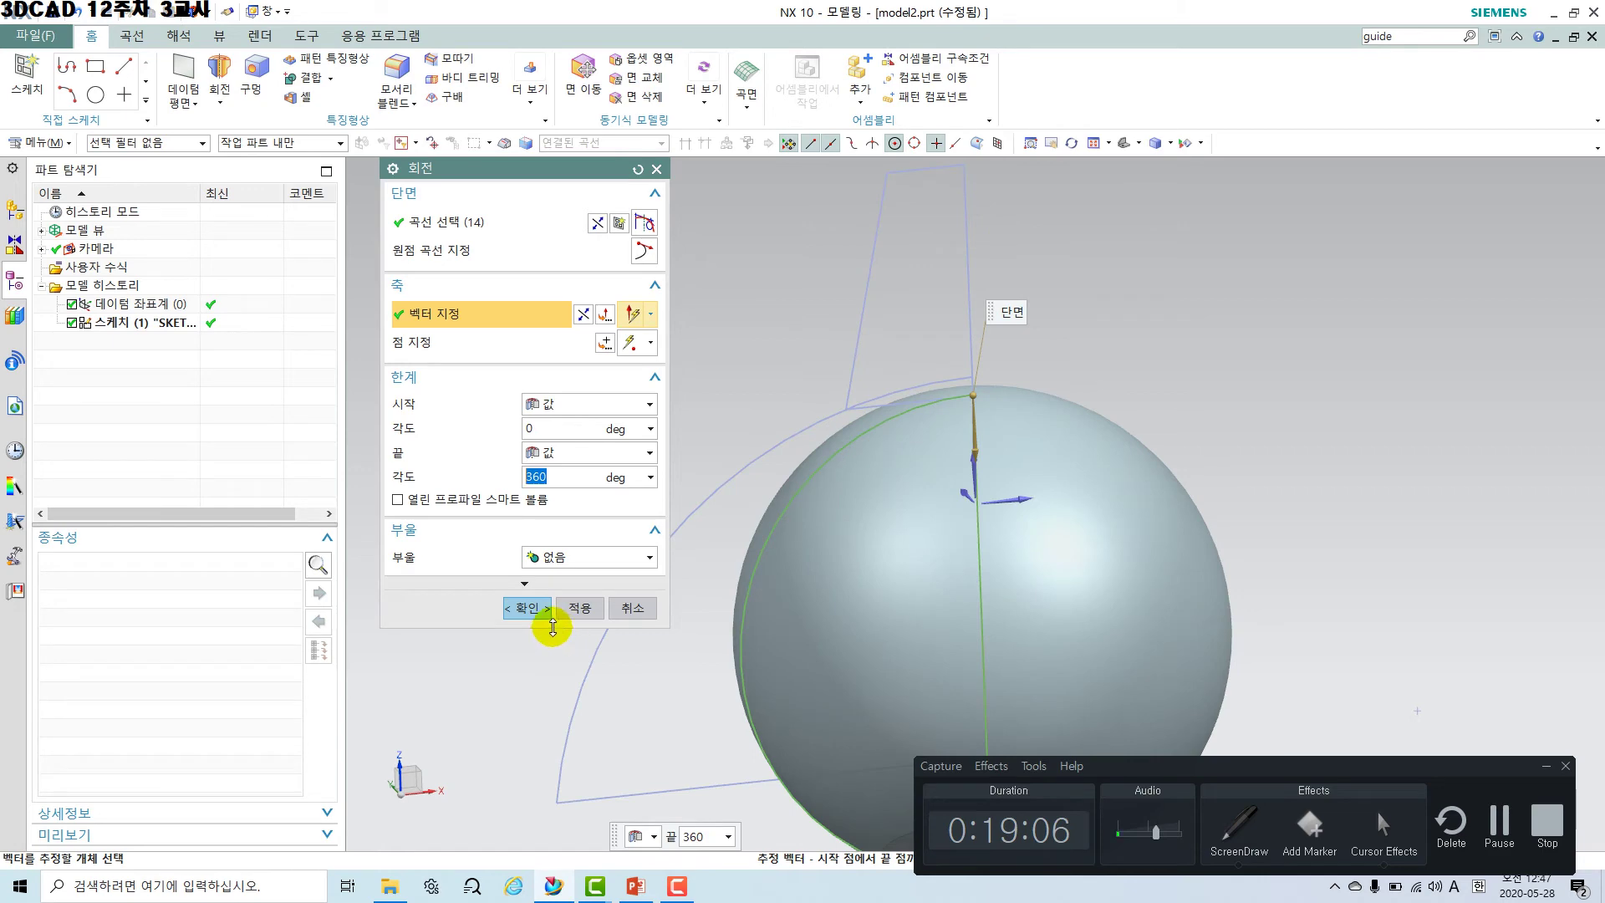
left_click(588, 608)
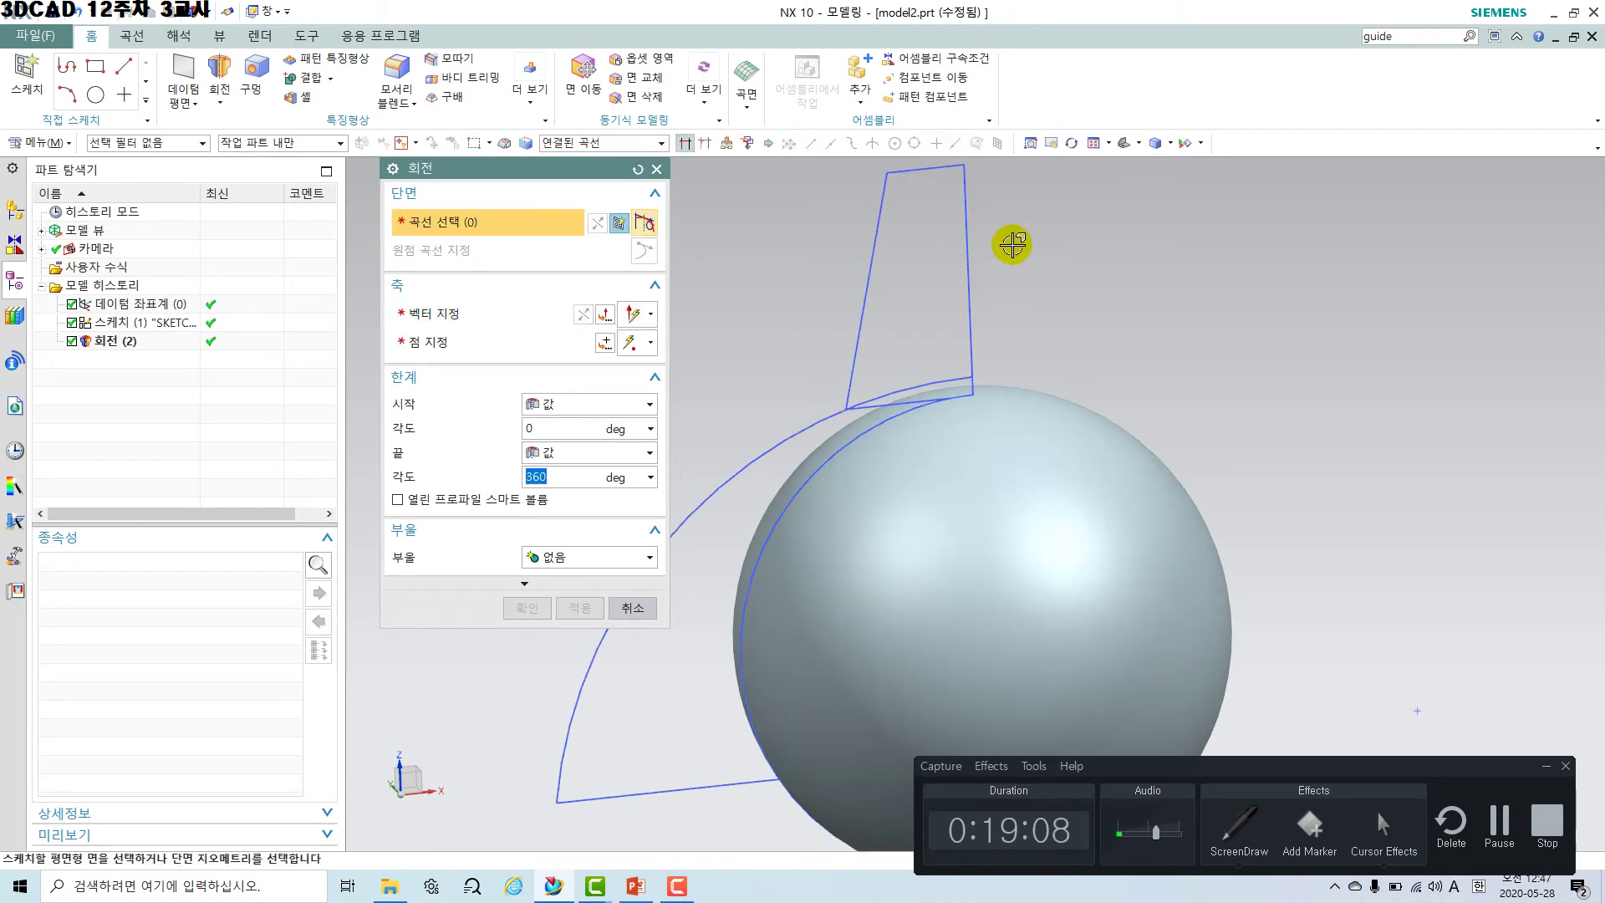
Revolve the closed upper taper profile 360 degrees about the centre line, using connected curves without stop at intersection, and apply it.
middle_click_drag(1011, 245, 1057, 386, "shift")
scroll(1051, 382, "up", 2)
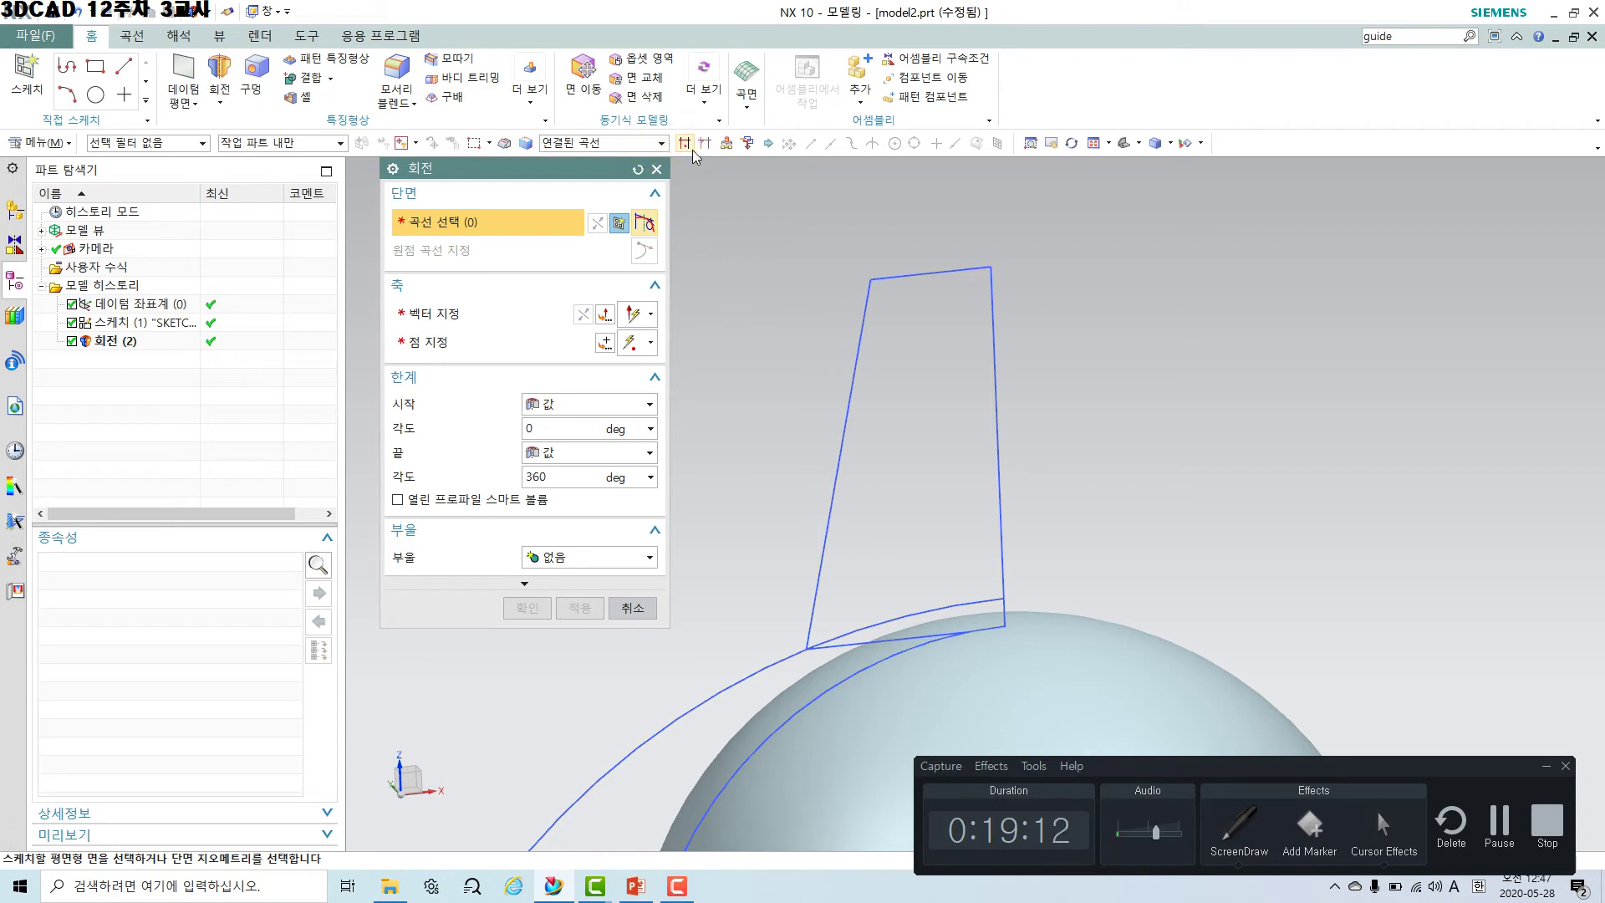
left_click(999, 504)
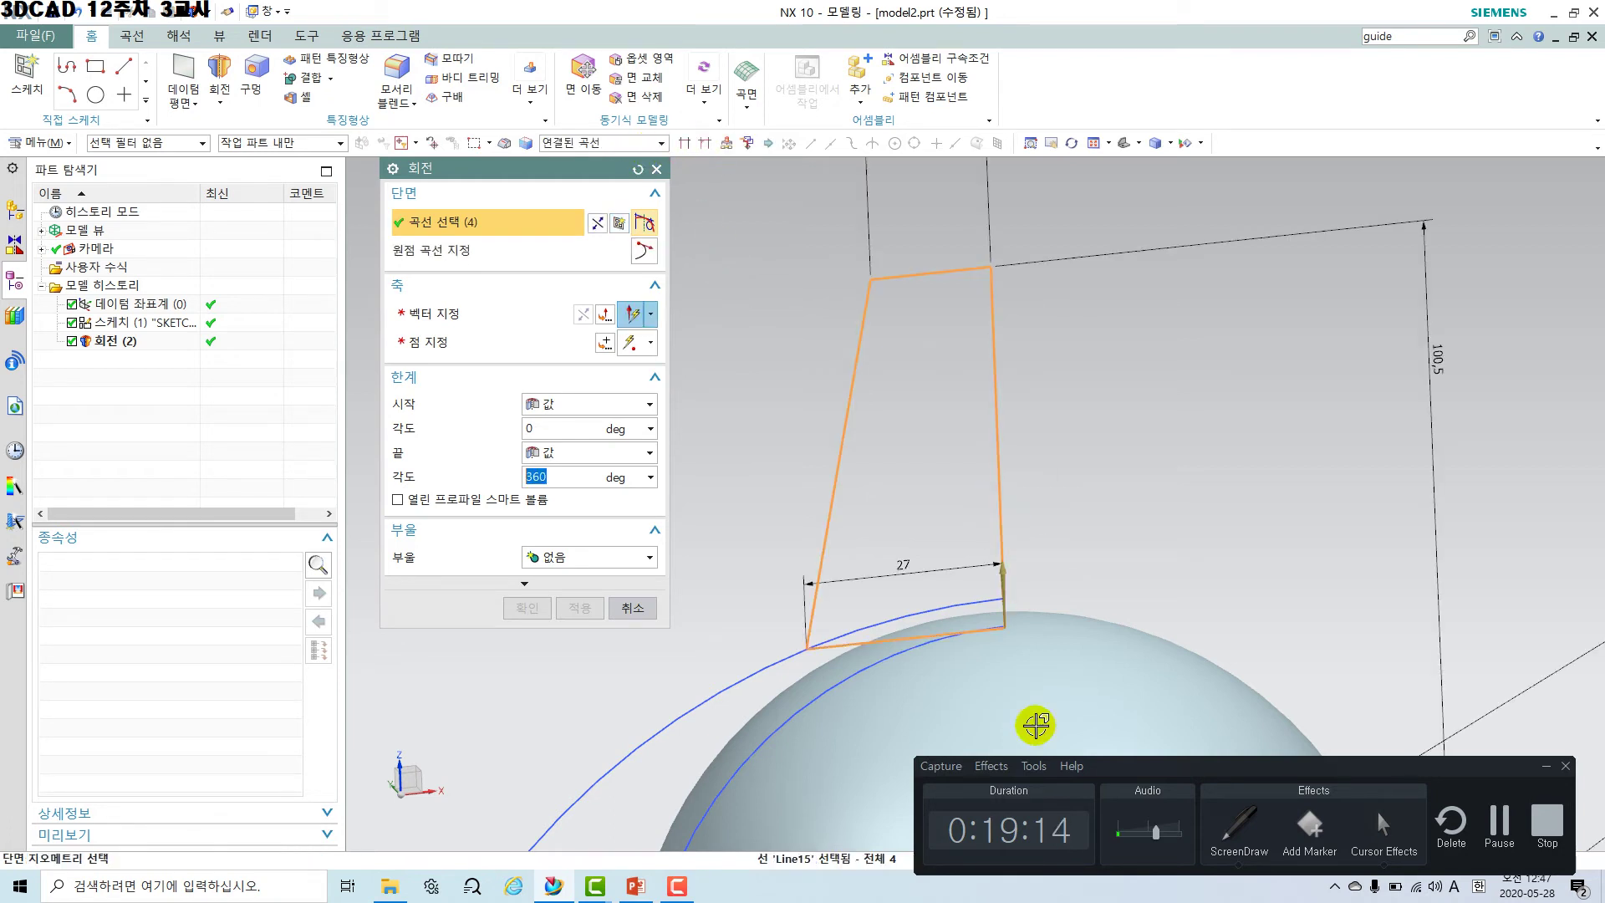
left_click(459, 318)
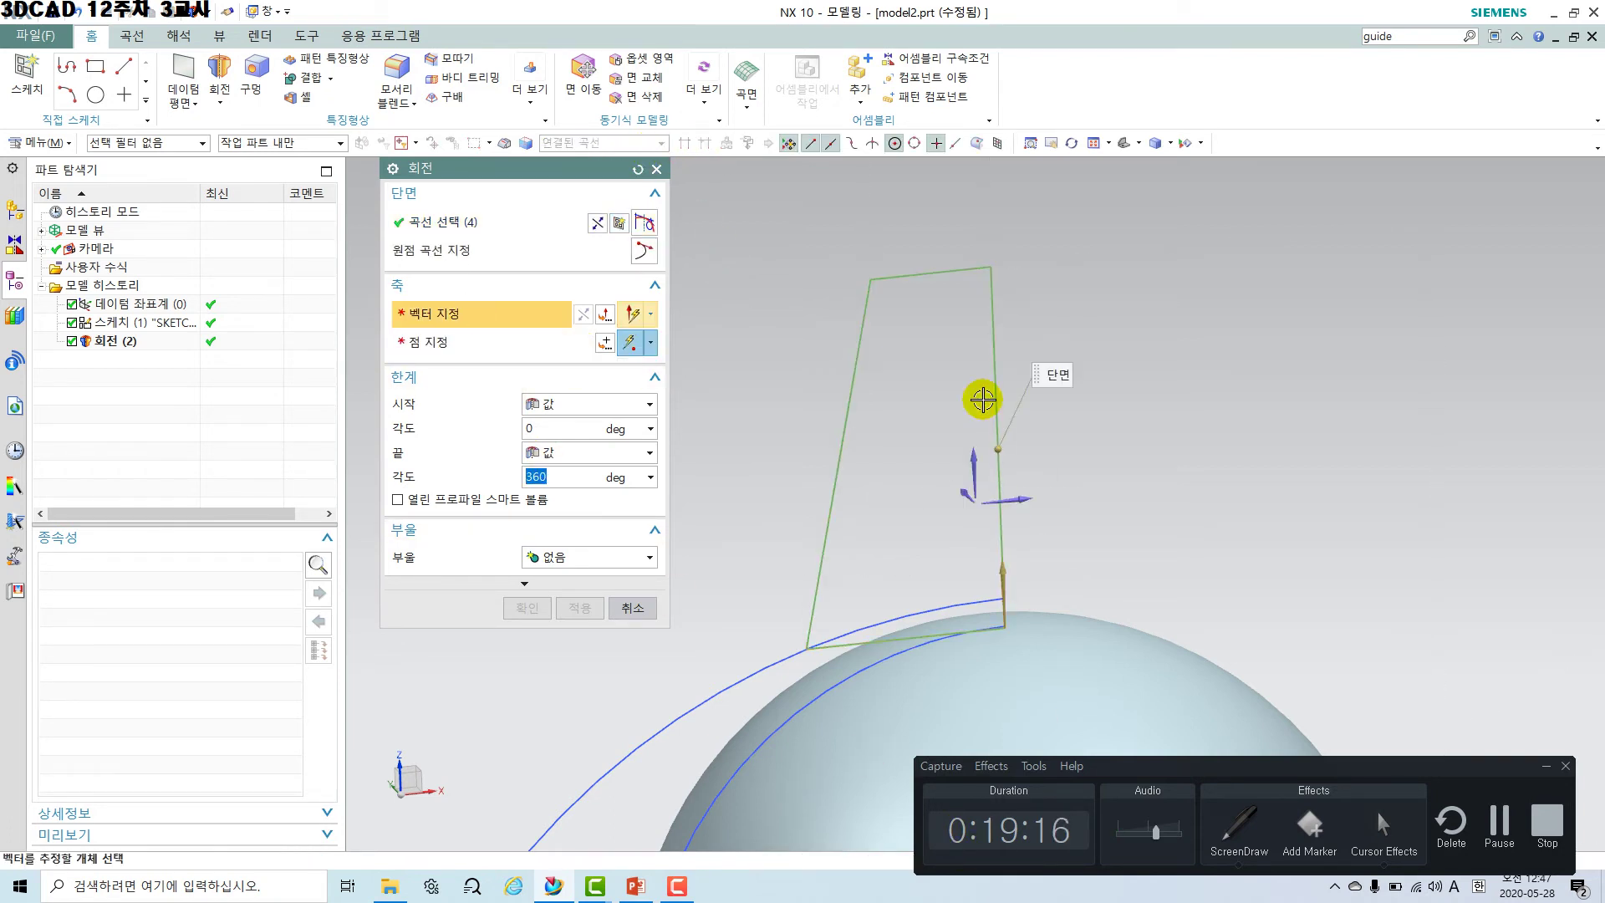
left_click(991, 385)
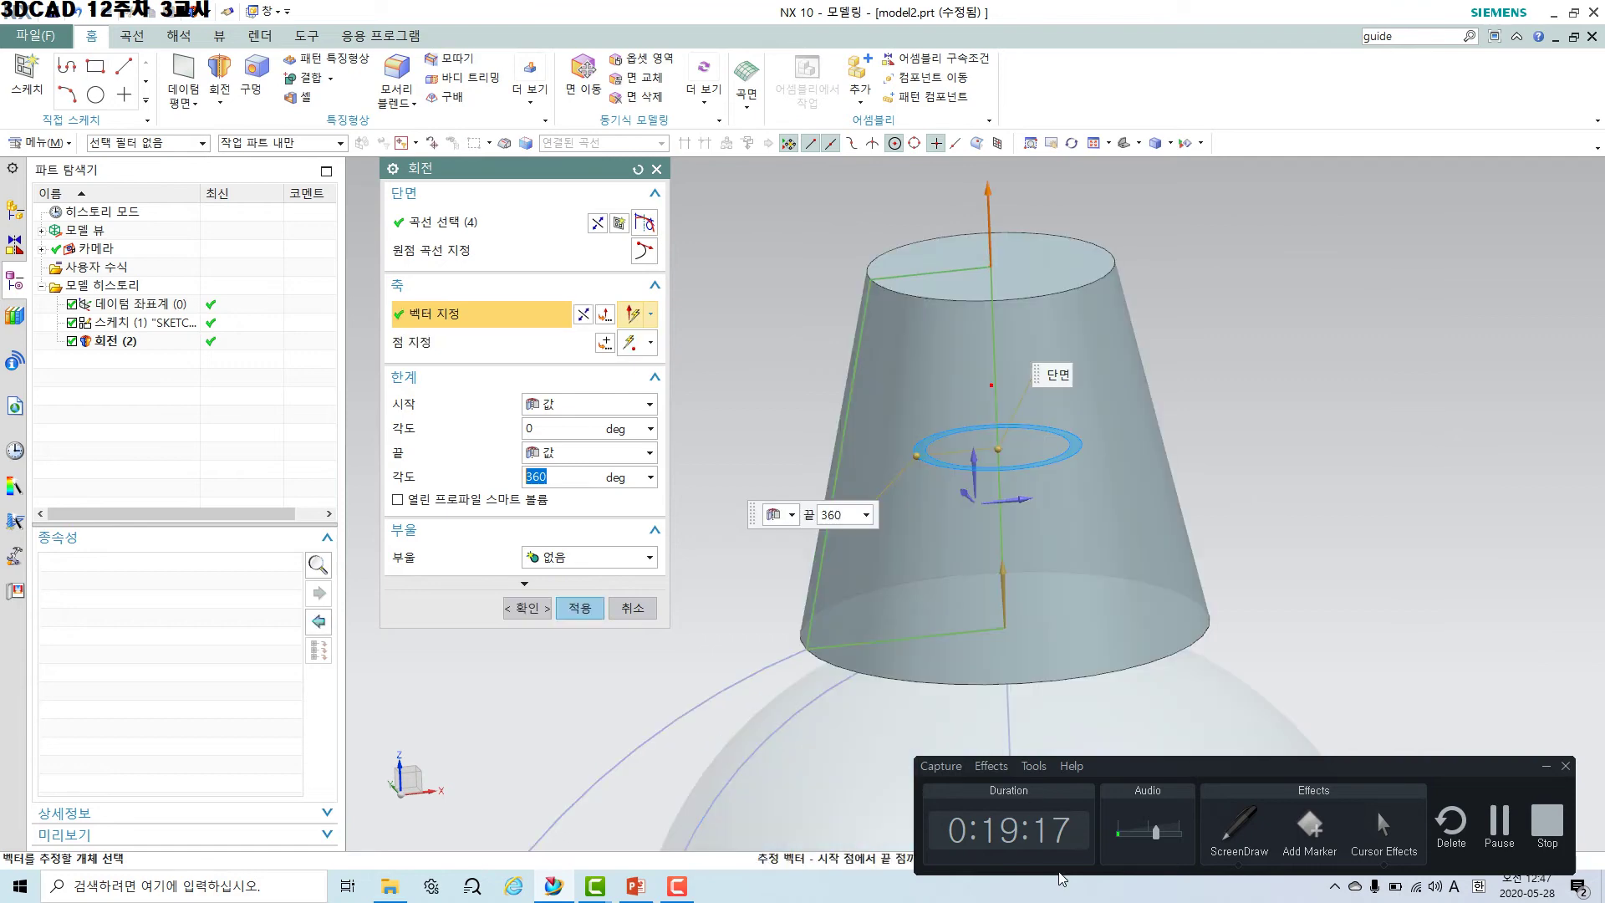
left_click(599, 612)
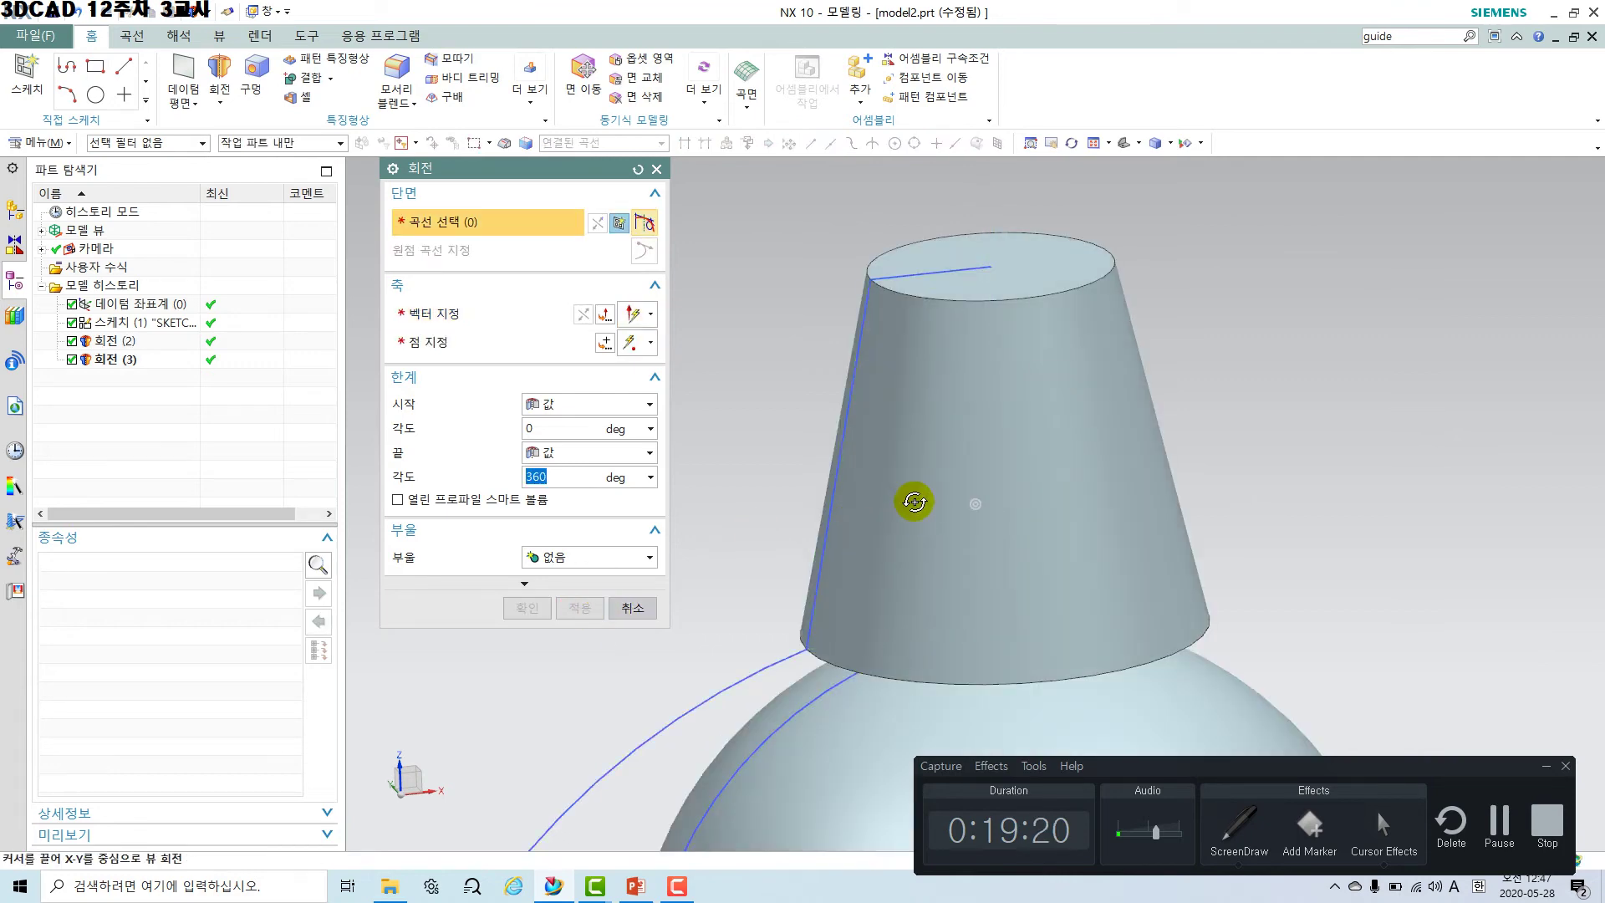
Examine the joint between the taper and the globe, check drawing #12 in PowerPoint, and return to NX.
middle_click_drag(913, 502, 913, 494)
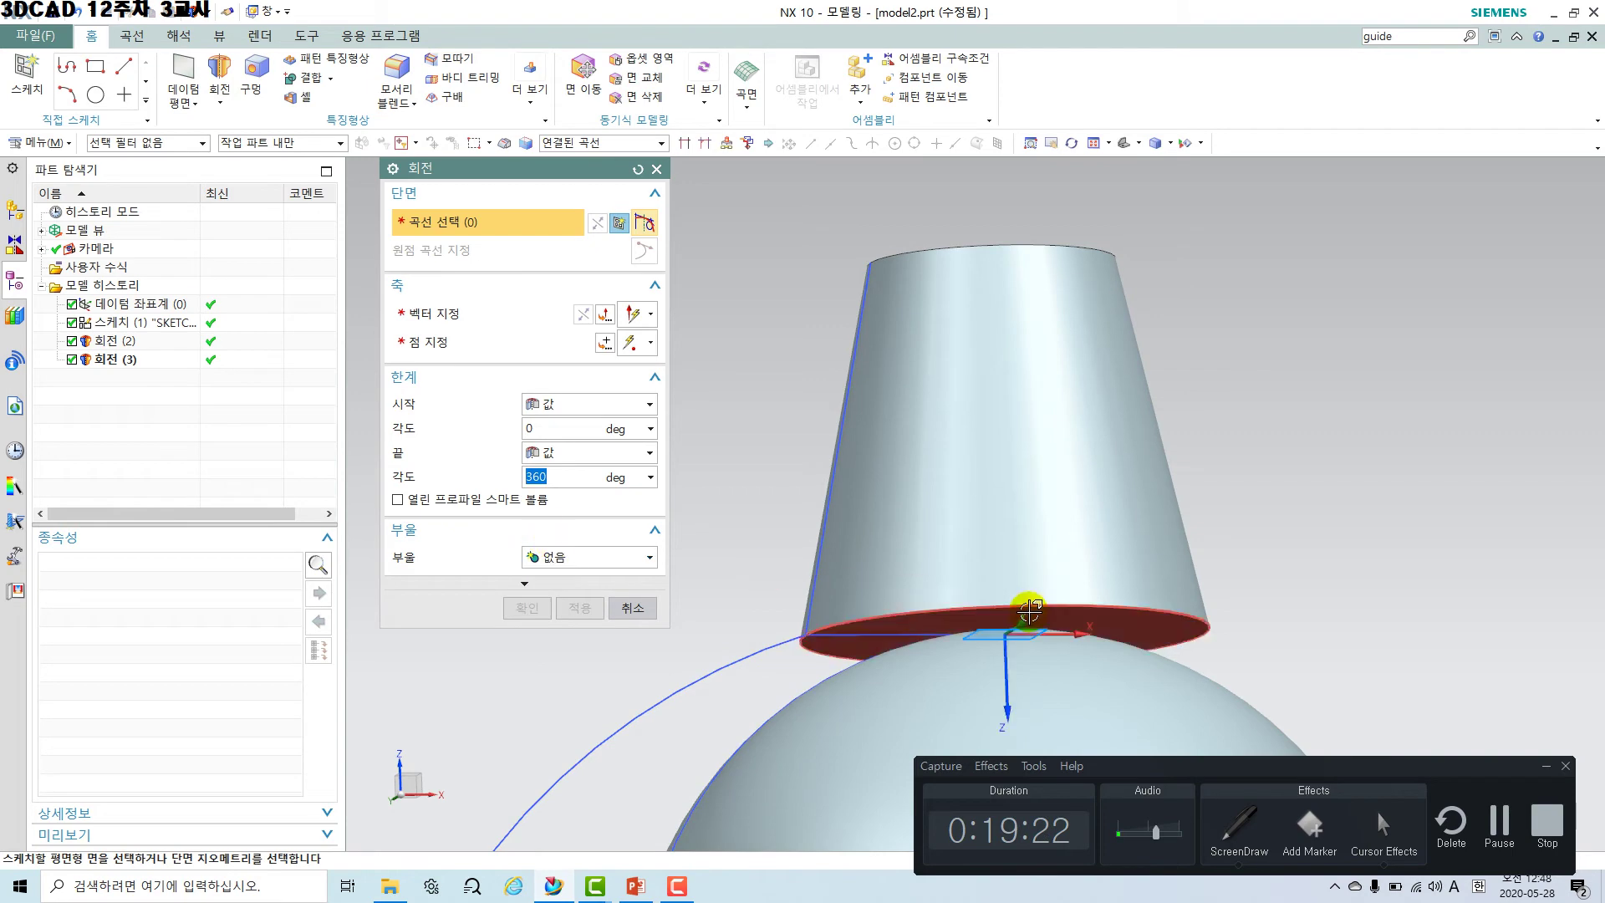
middle_click_drag(1029, 613, 840, 836)
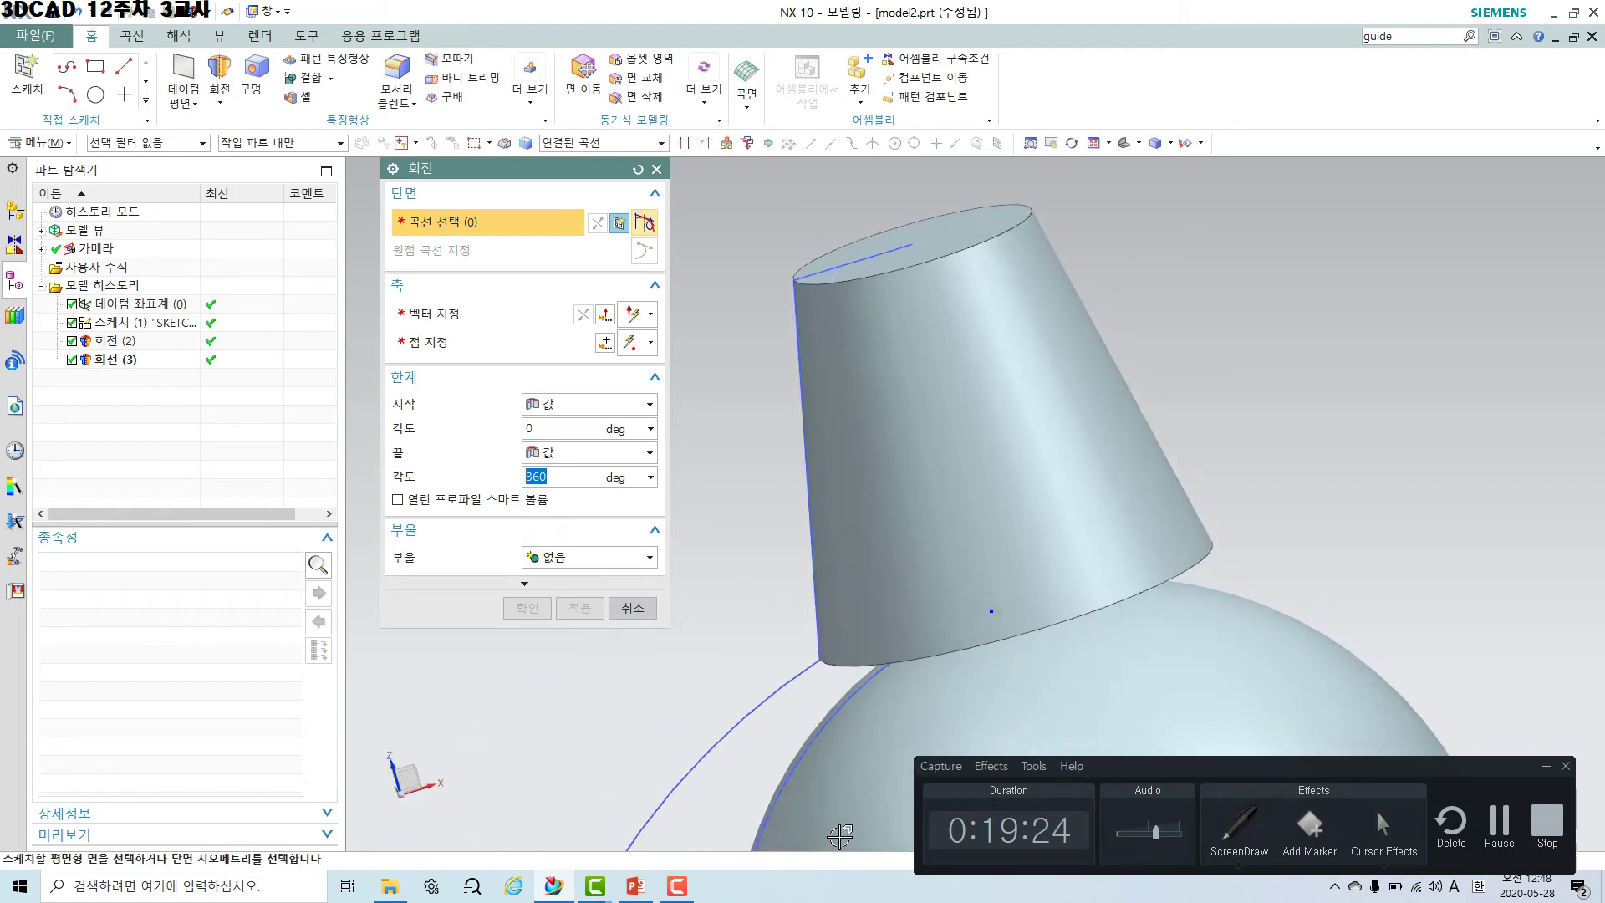
left_click(642, 891)
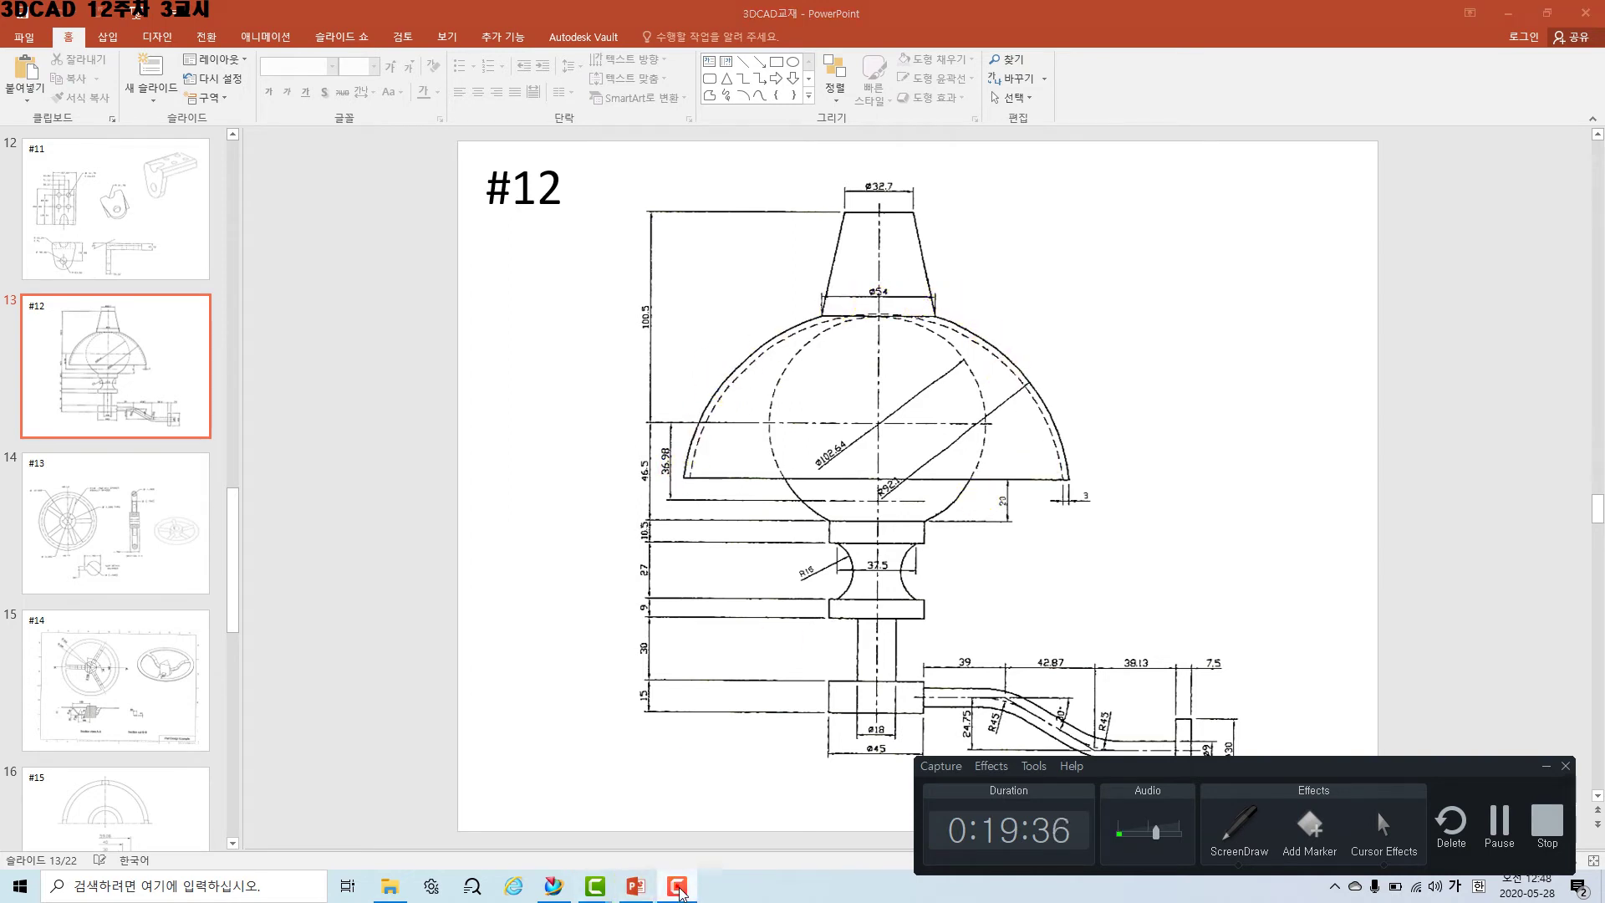
left_click(554, 888)
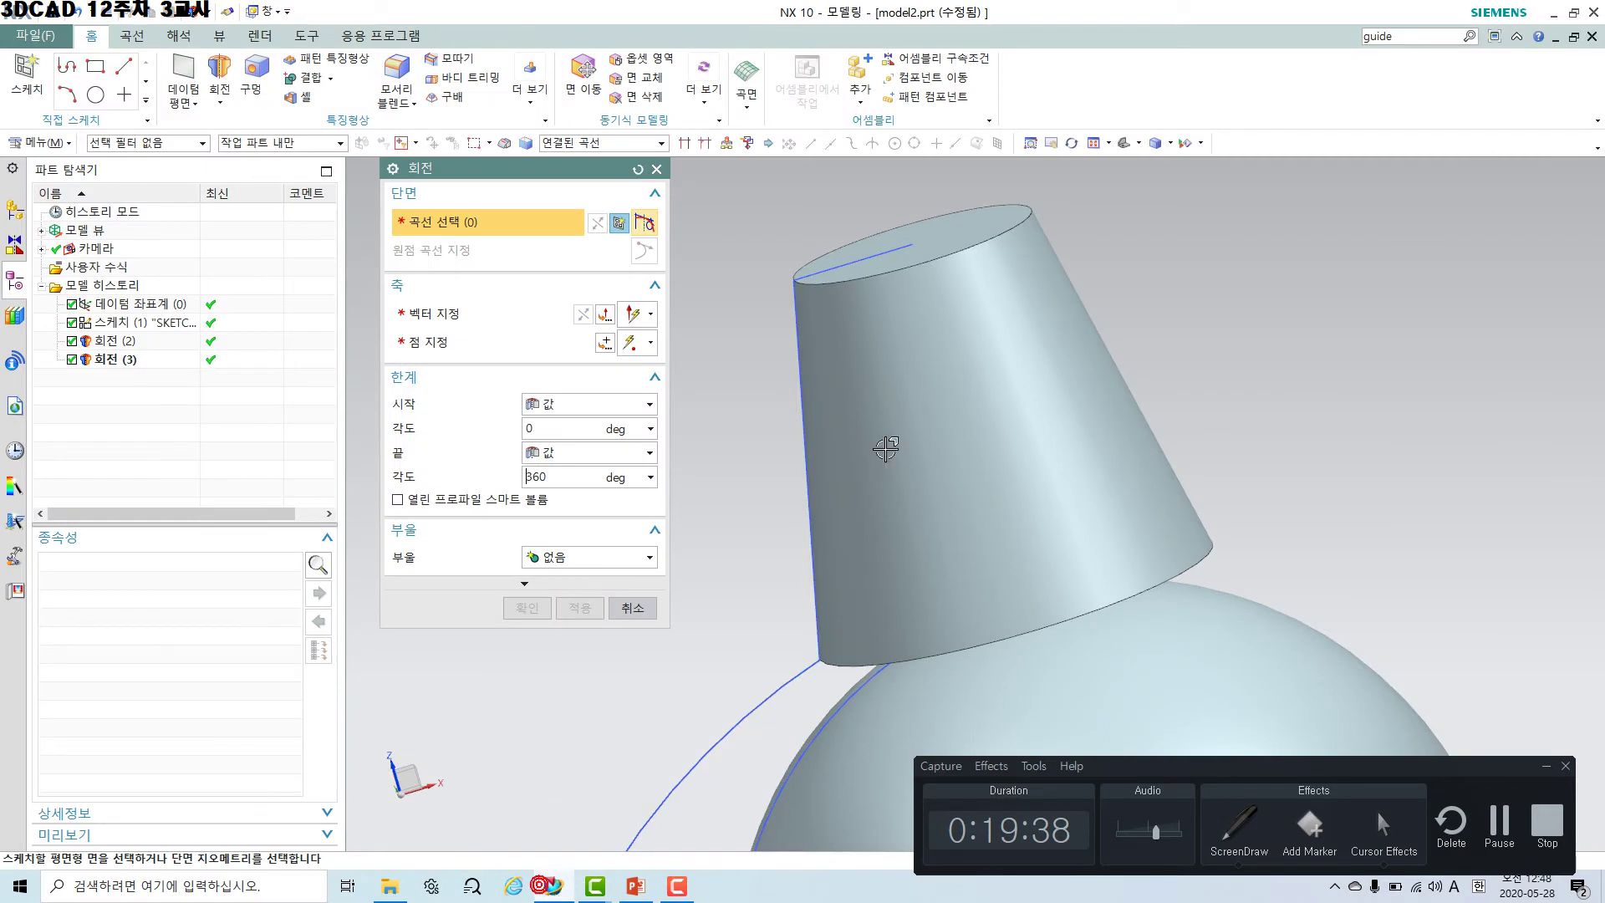
Try to use the outer shade arc and its lower line as connected-curve section, and cancel the Revolve.
scroll(908, 563, "down", 5)
mouse_move(918, 570)
middle_mouse_down()
mouse_move(927, 546)
mouse_move(895, 555)
mouse_move(920, 602)
mouse_move(892, 556)
middle_mouse_up()
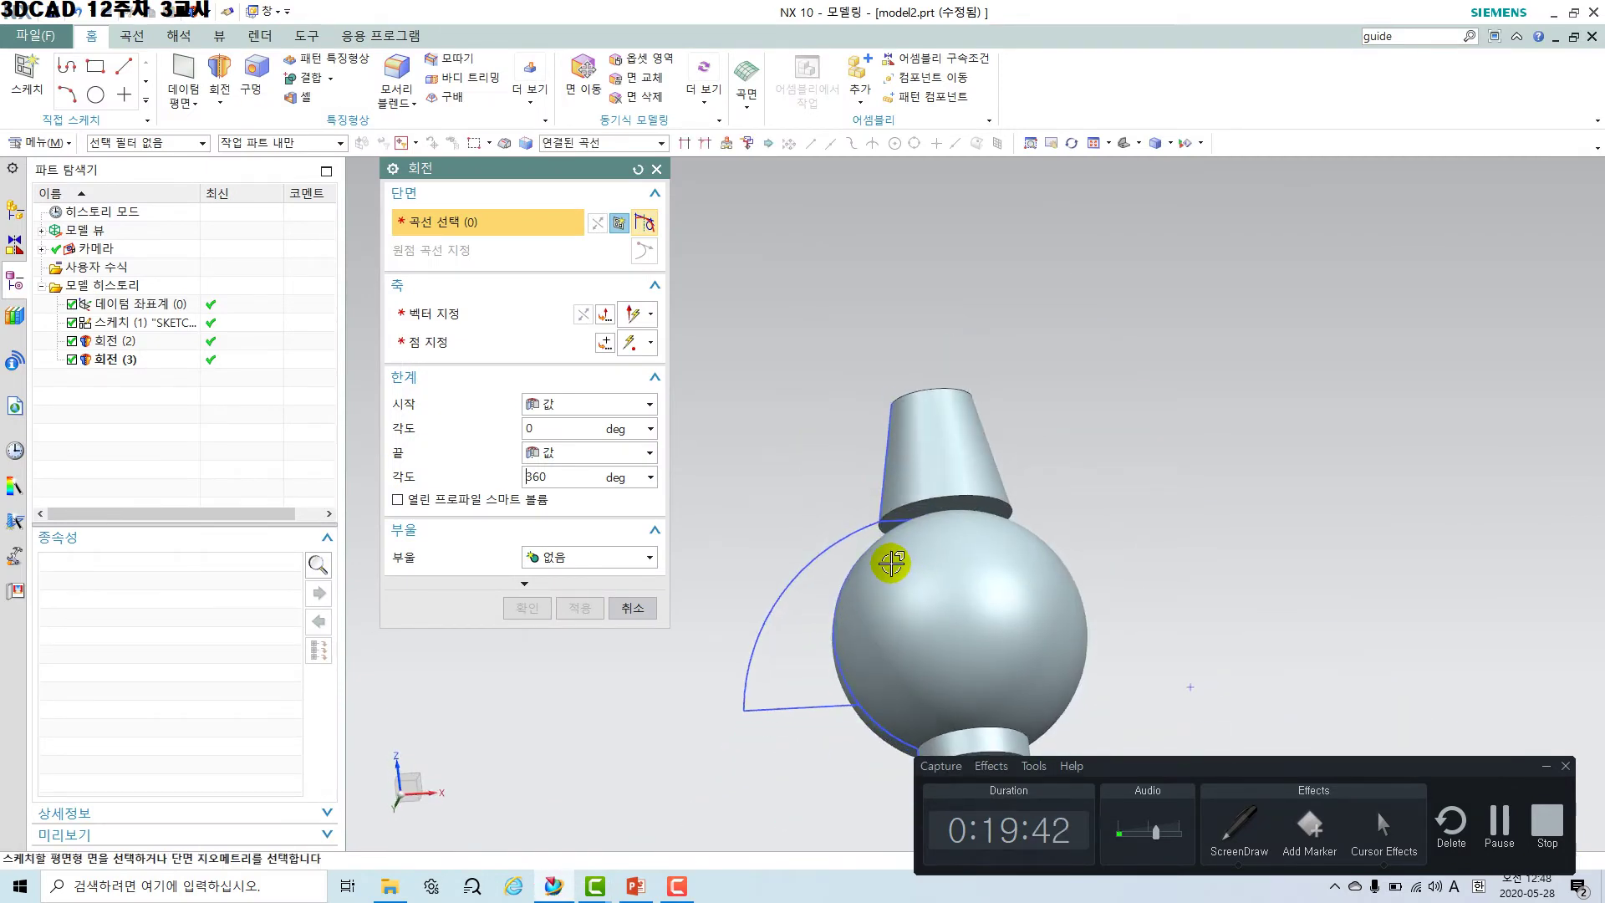
scroll(891, 558, "up", 2)
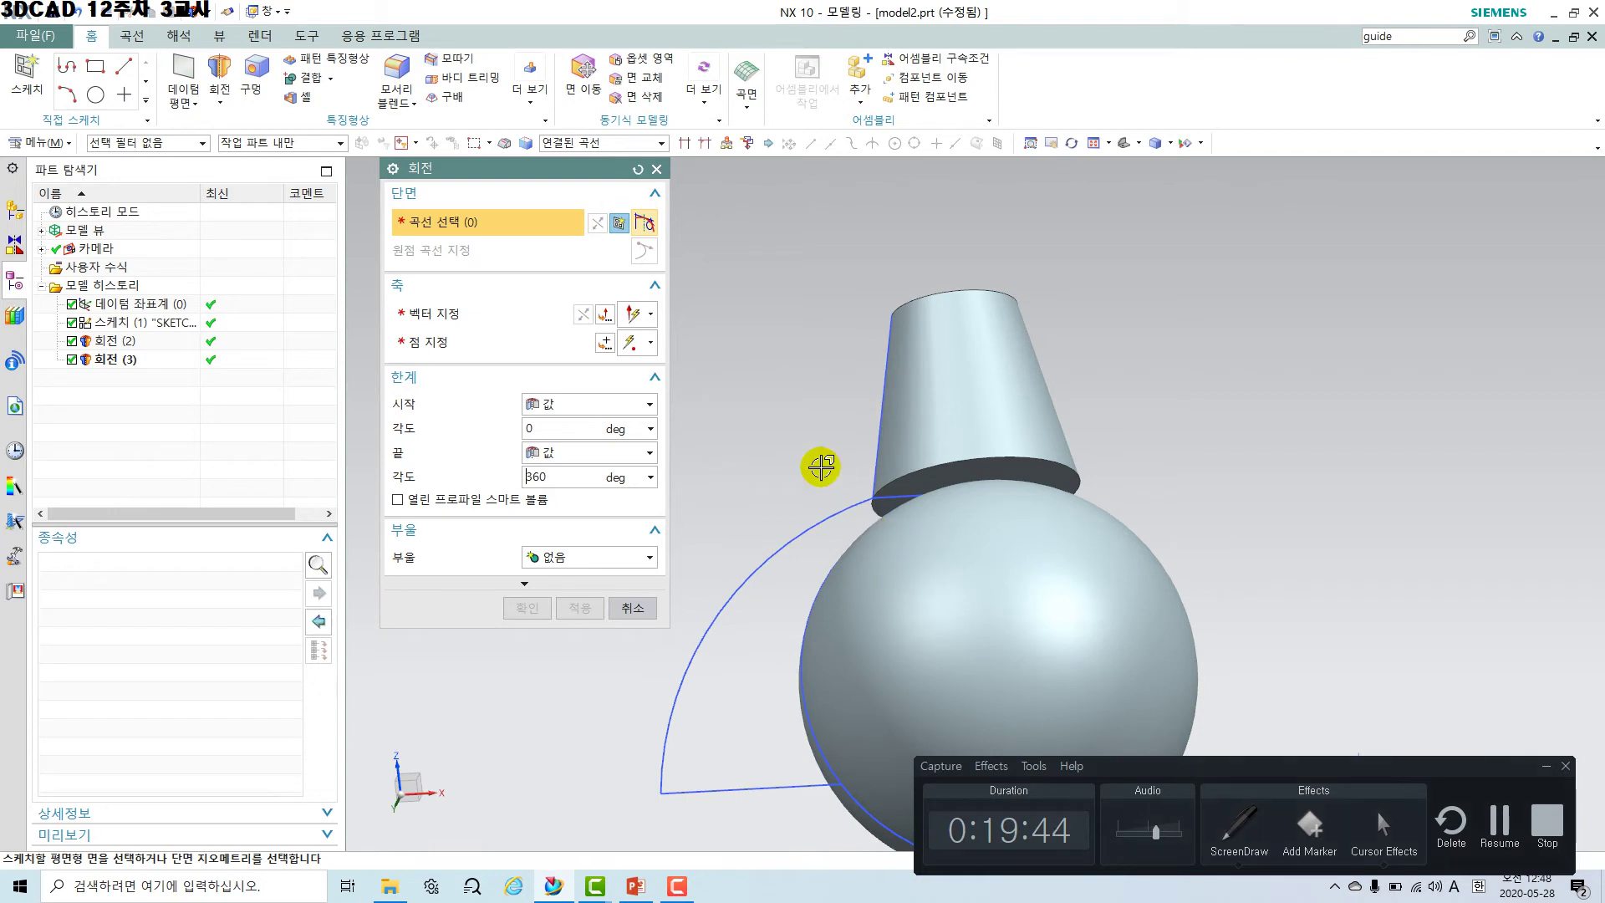
middle_click_drag(866, 657, 832, 675)
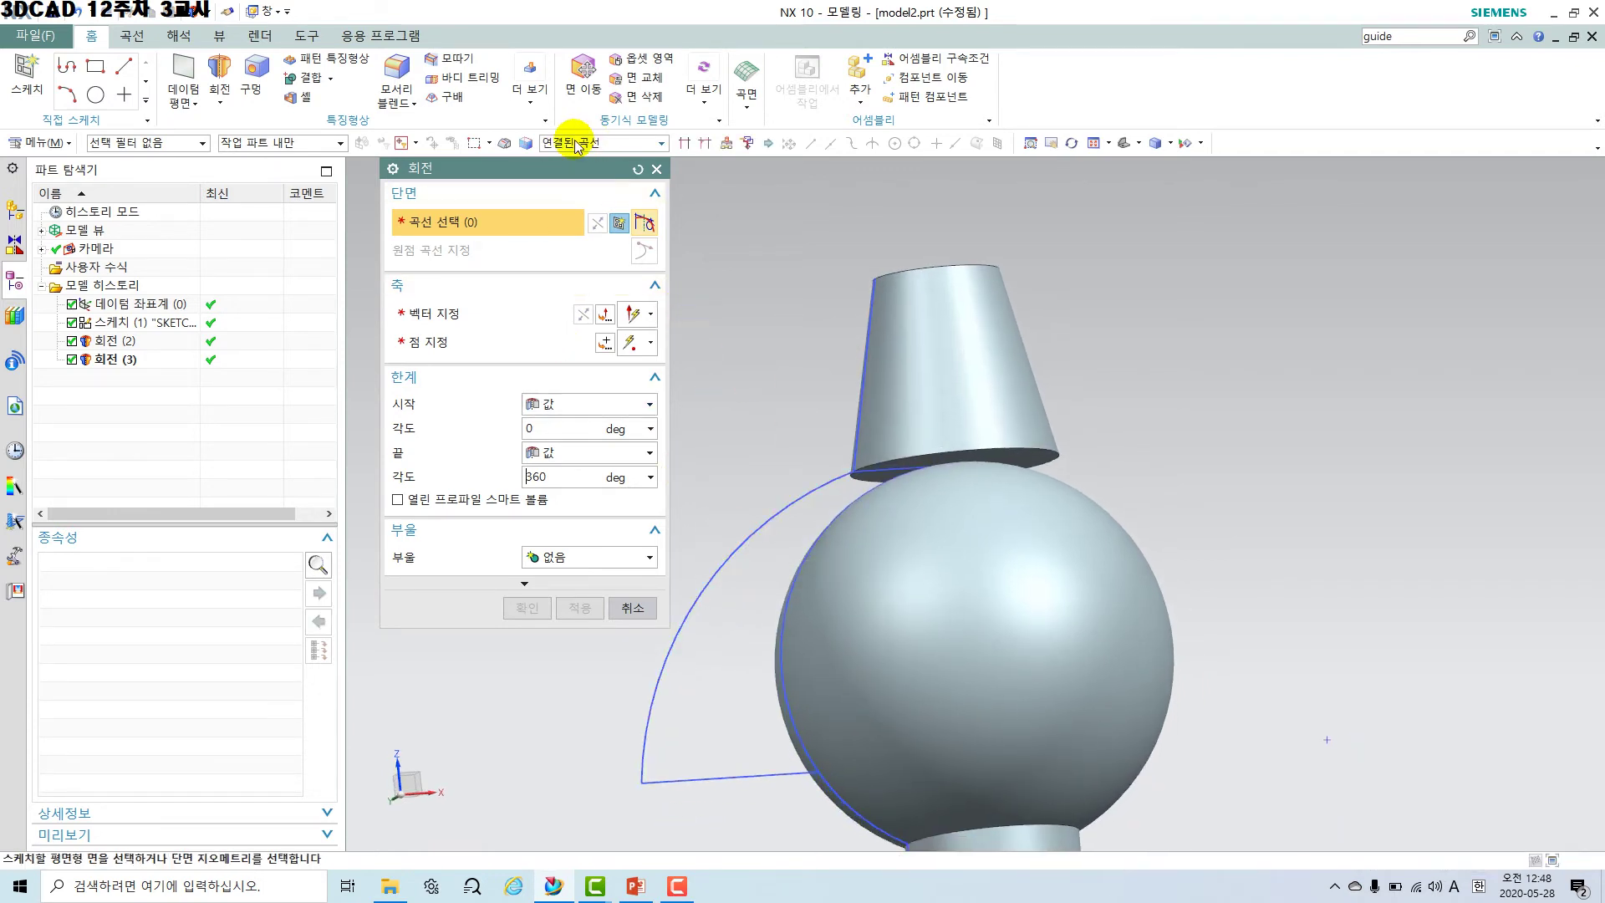
left_click(751, 530)
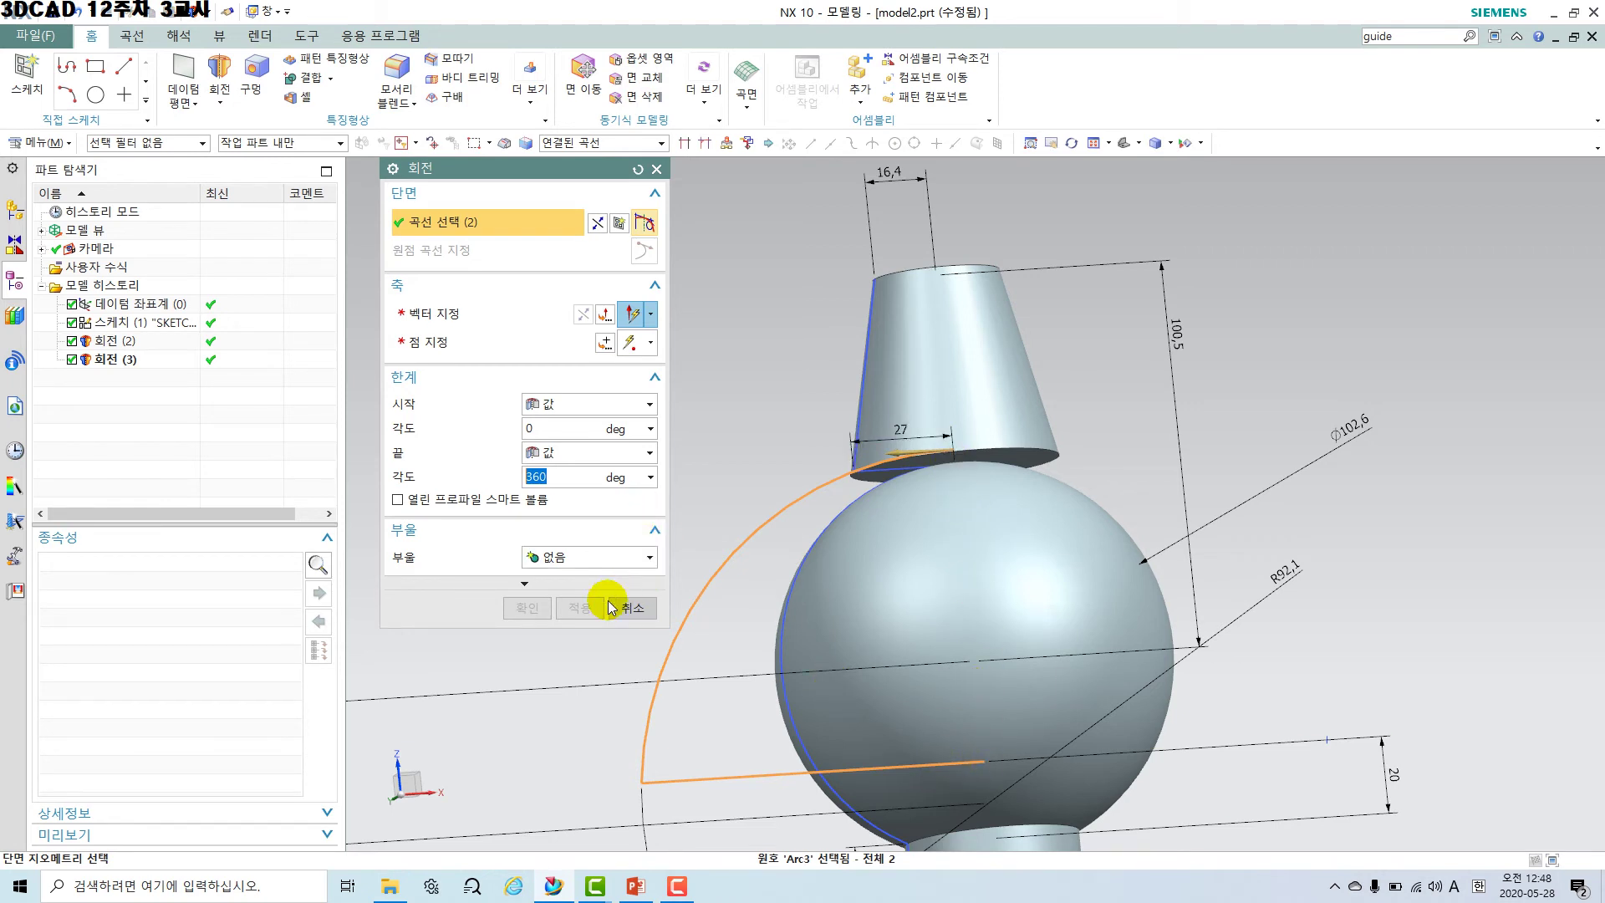
left_click(633, 608)
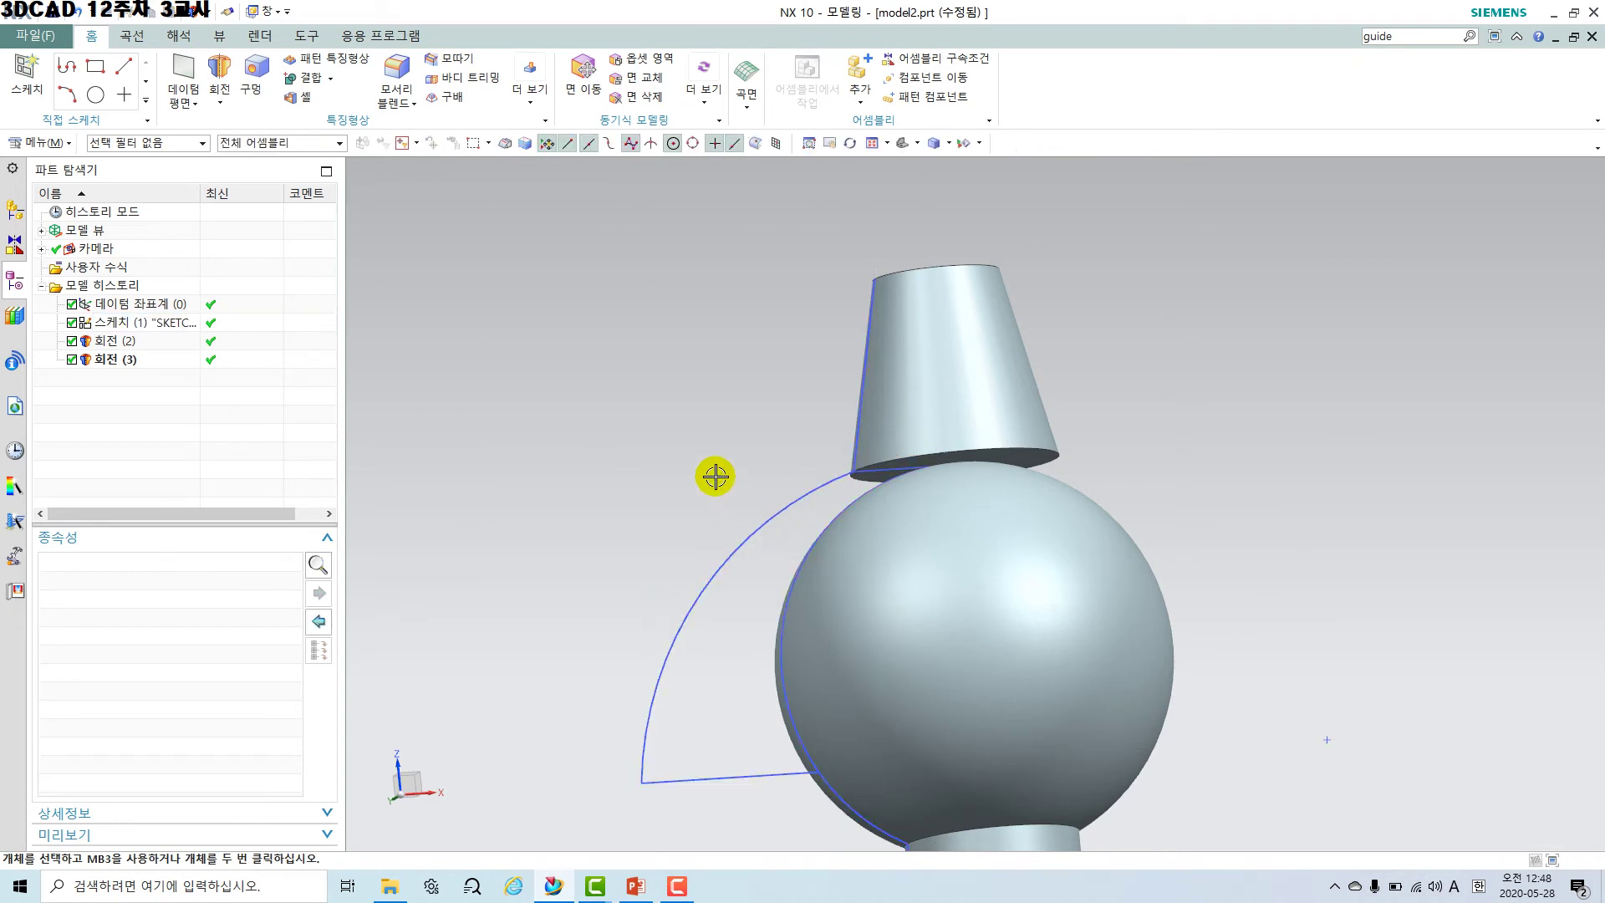
Set up a 360-degree Revolve using only the outer shade arc as a single-curve section and the vertical datum axis as its axis.
left_click(215, 66)
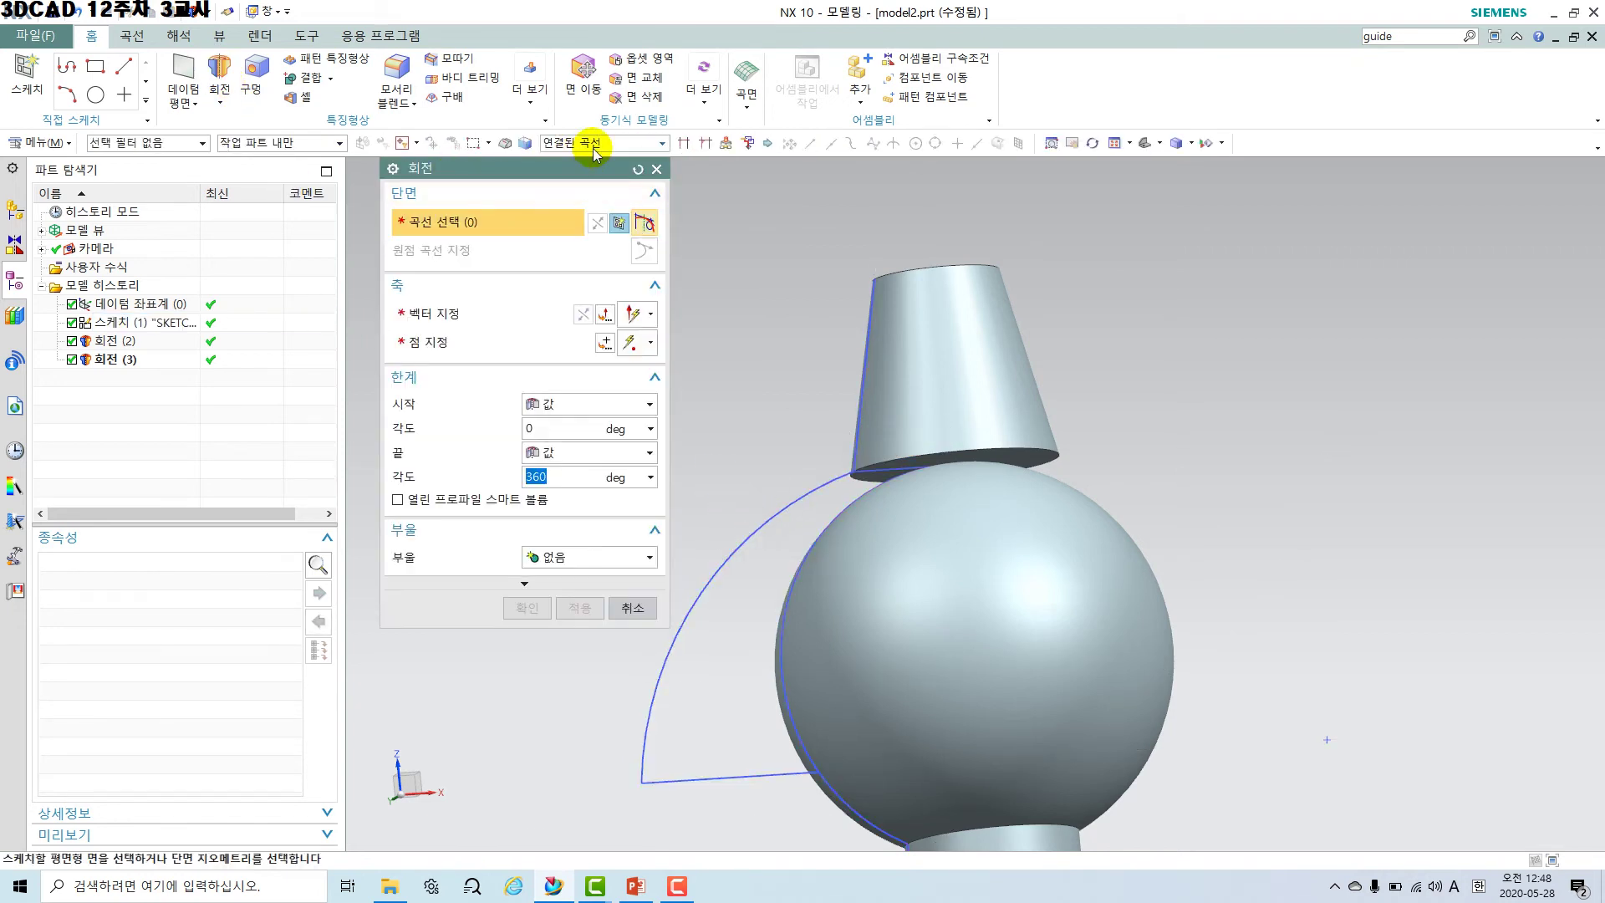
left_click(596, 148)
left_click(589, 168)
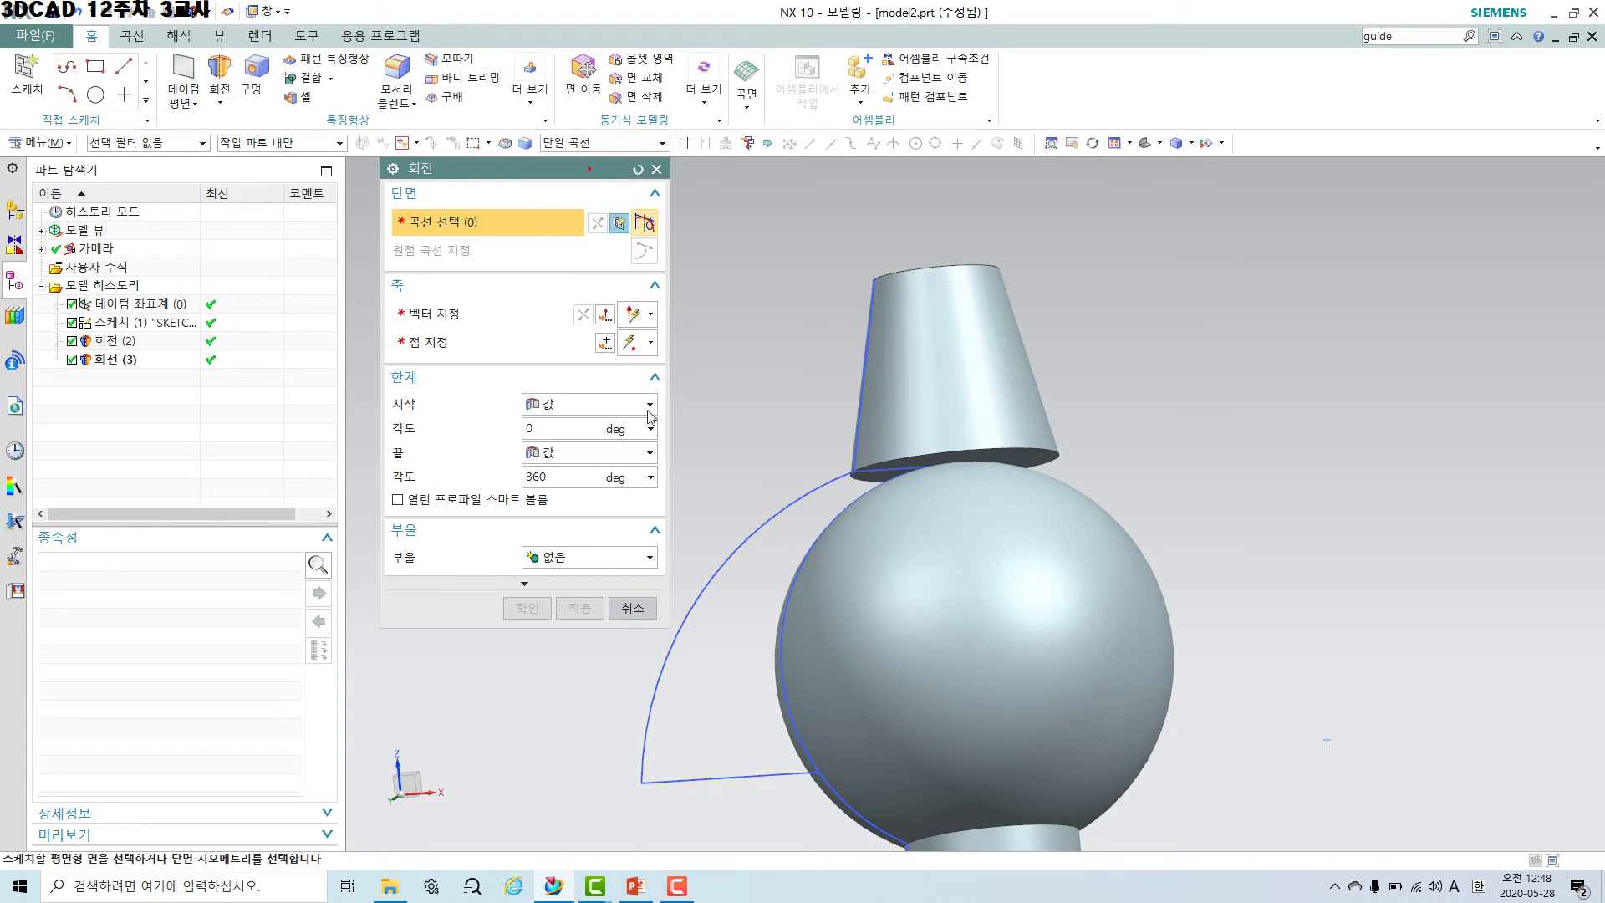
left_click(805, 491)
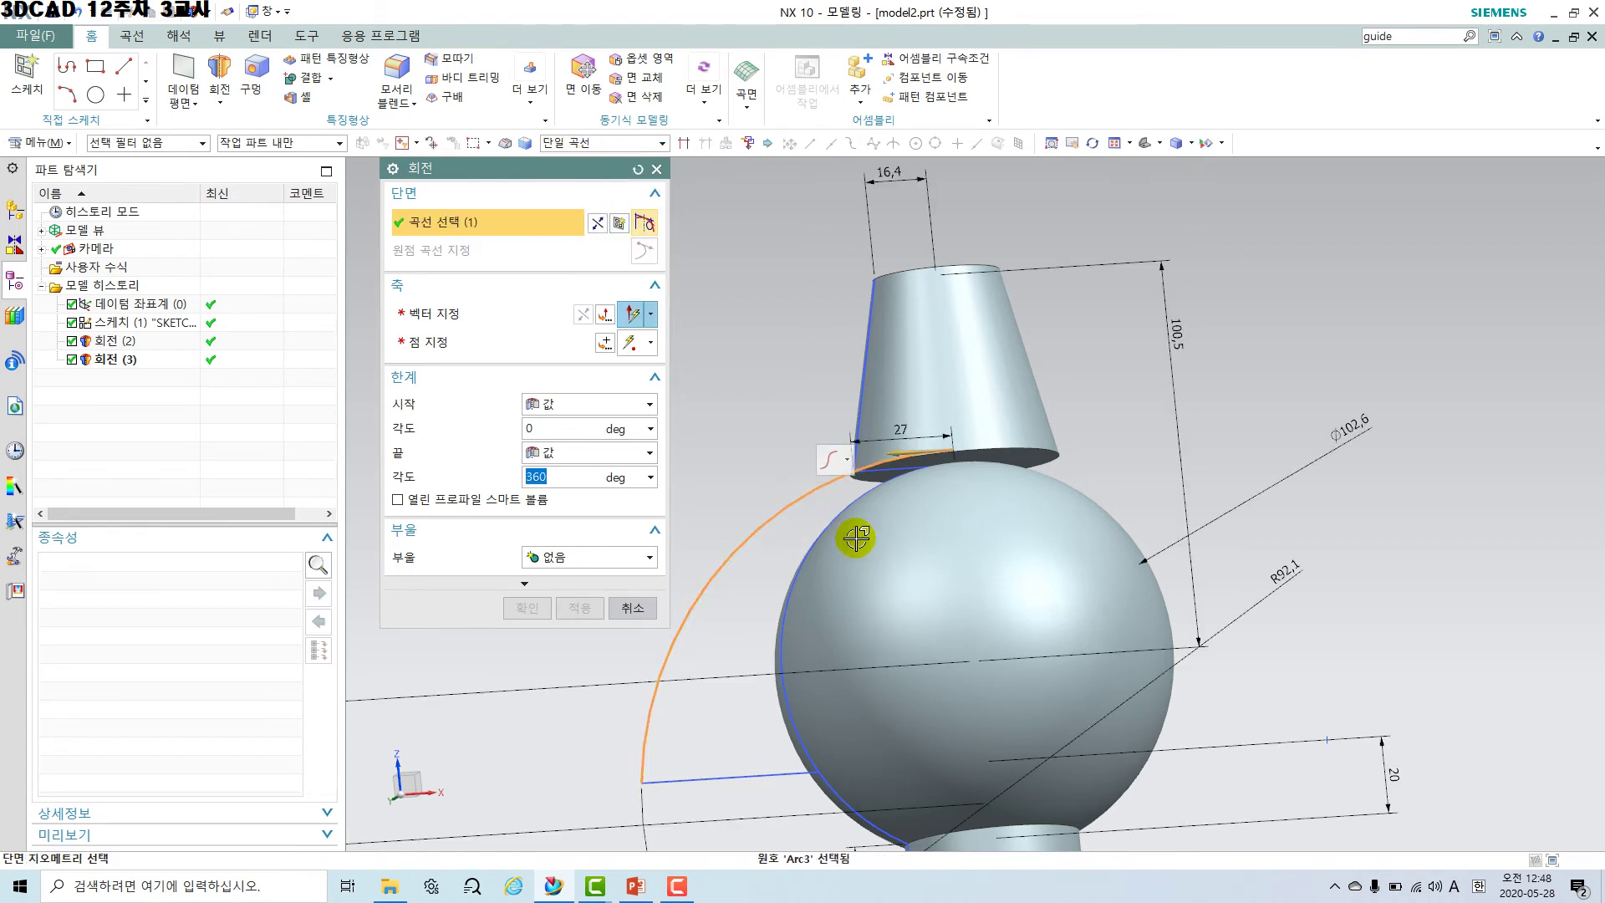
scroll(856, 538, "down", 4)
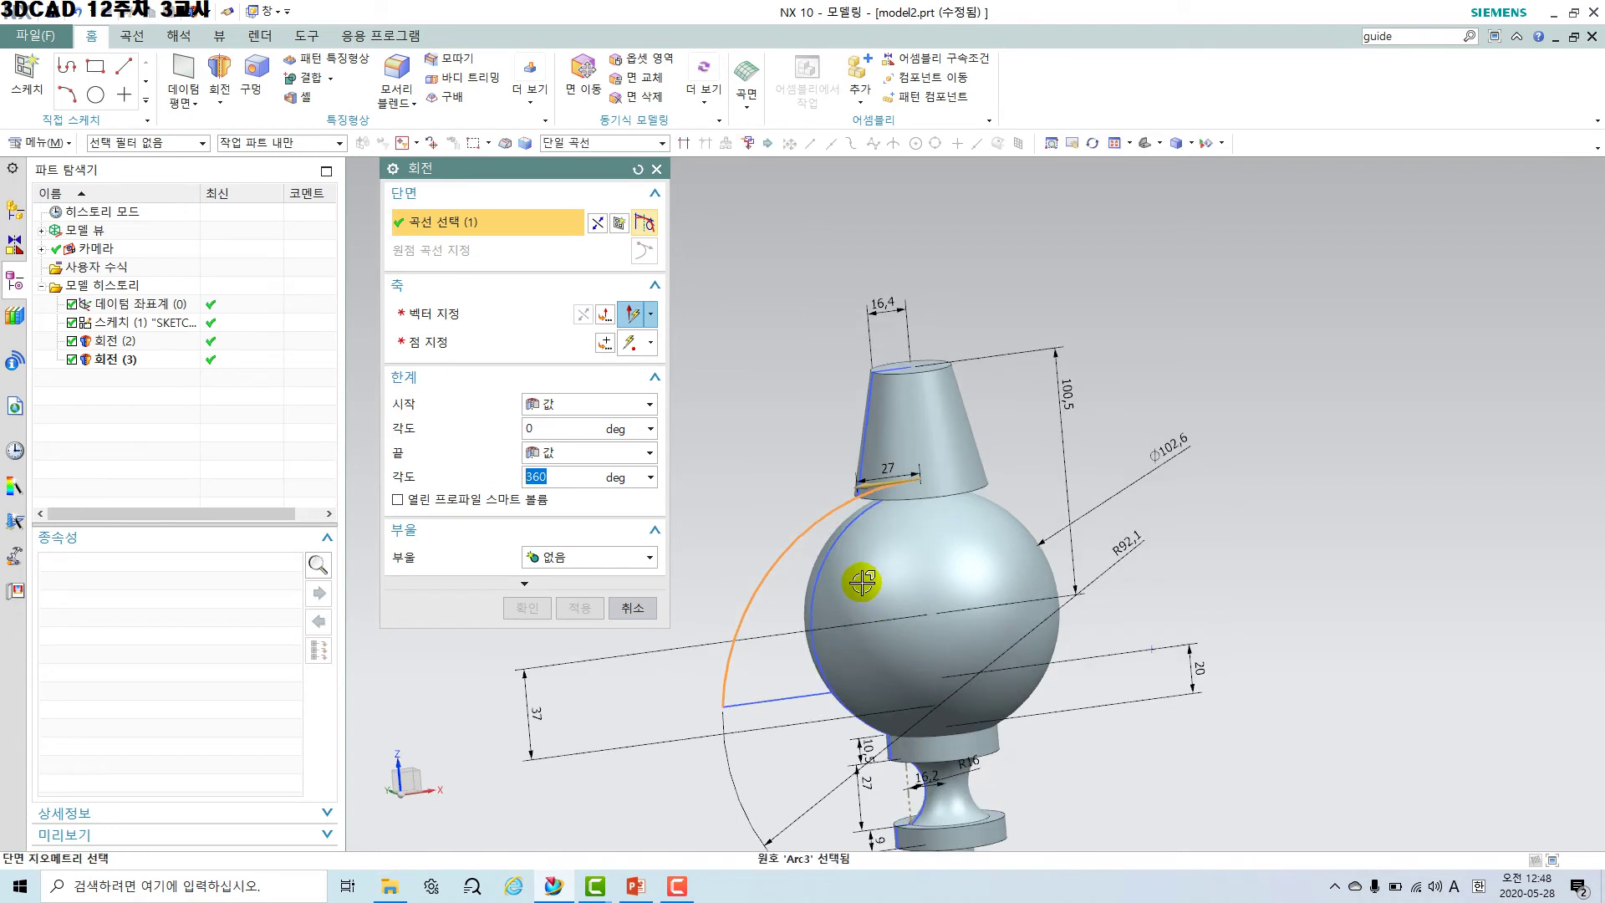
left_click(495, 310)
scroll(912, 577, "up", 4)
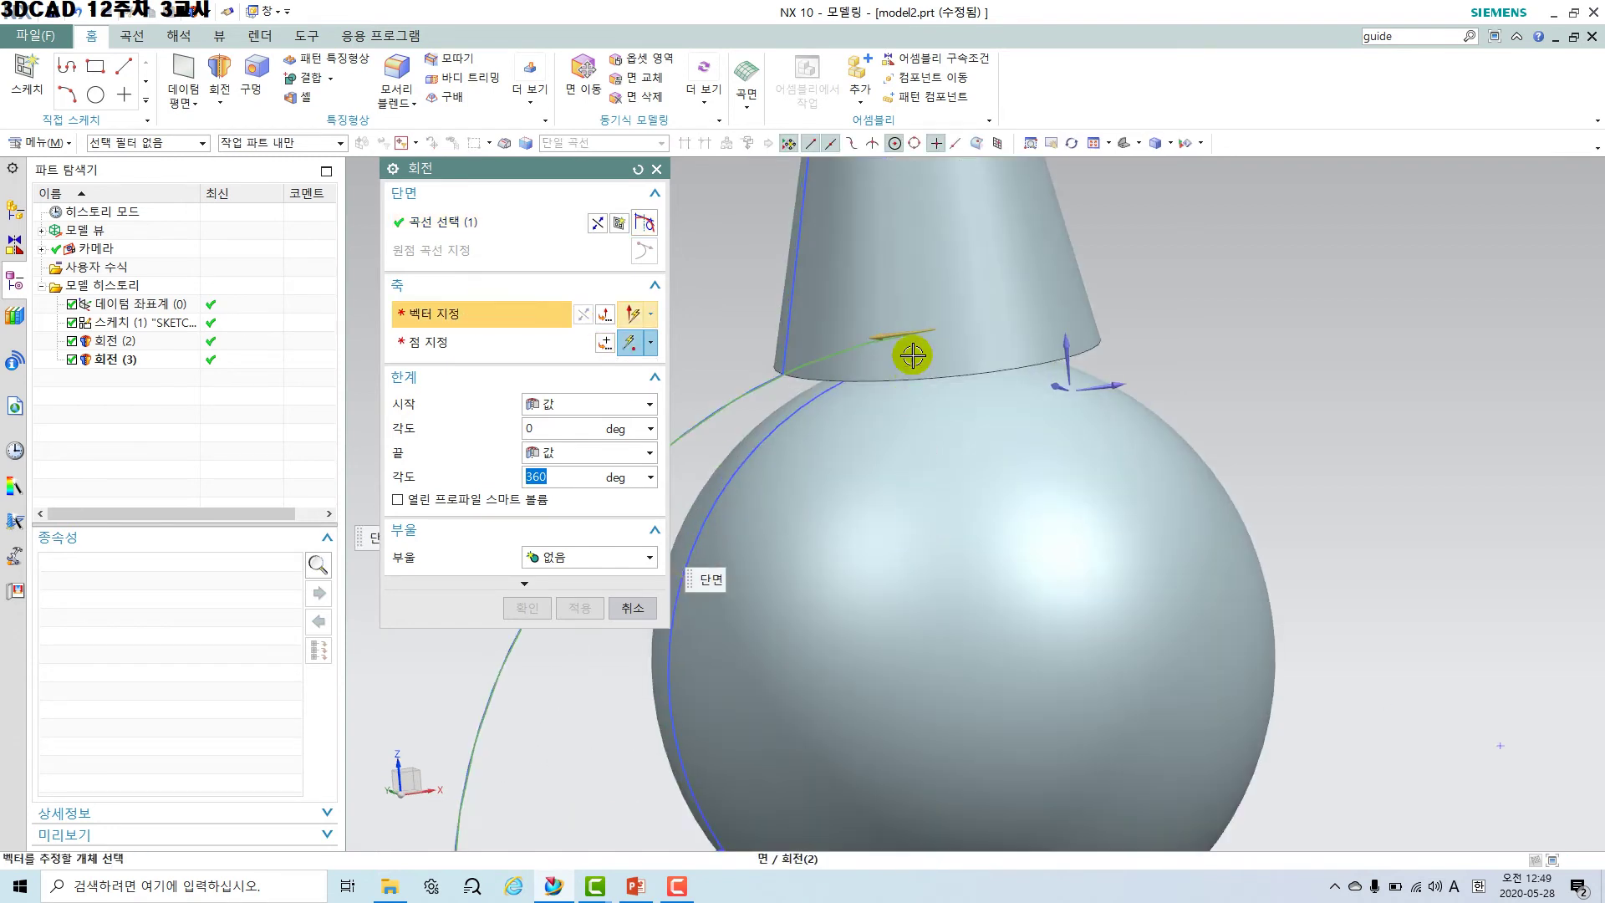
scroll(960, 656, "down", 4)
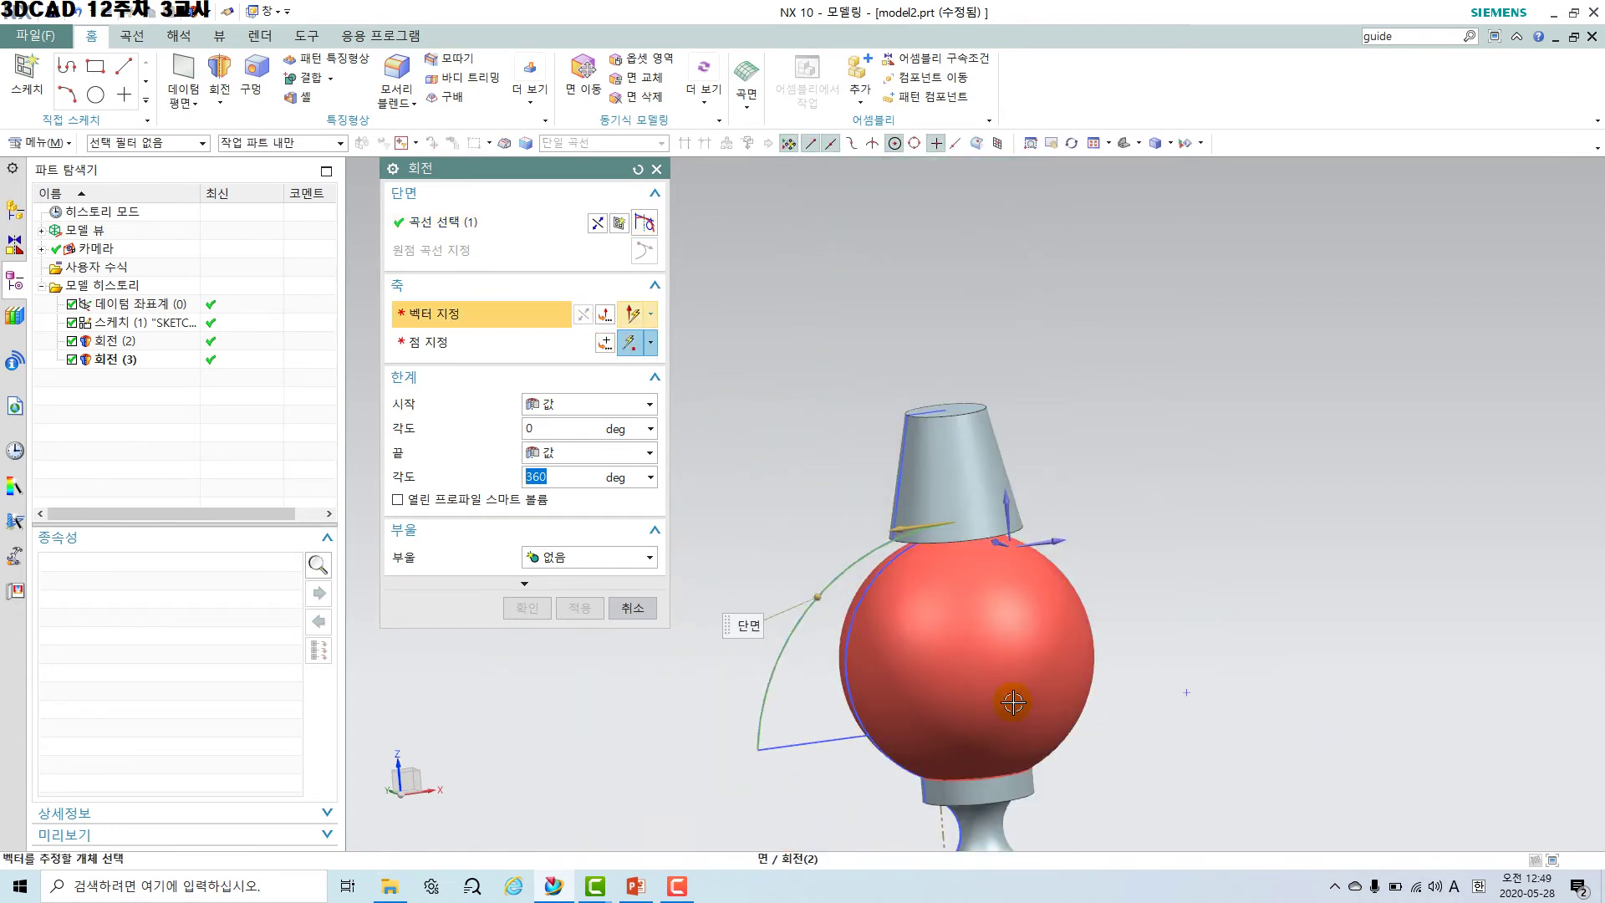
middle_click_drag(1084, 726, 1078, 529, "shift")
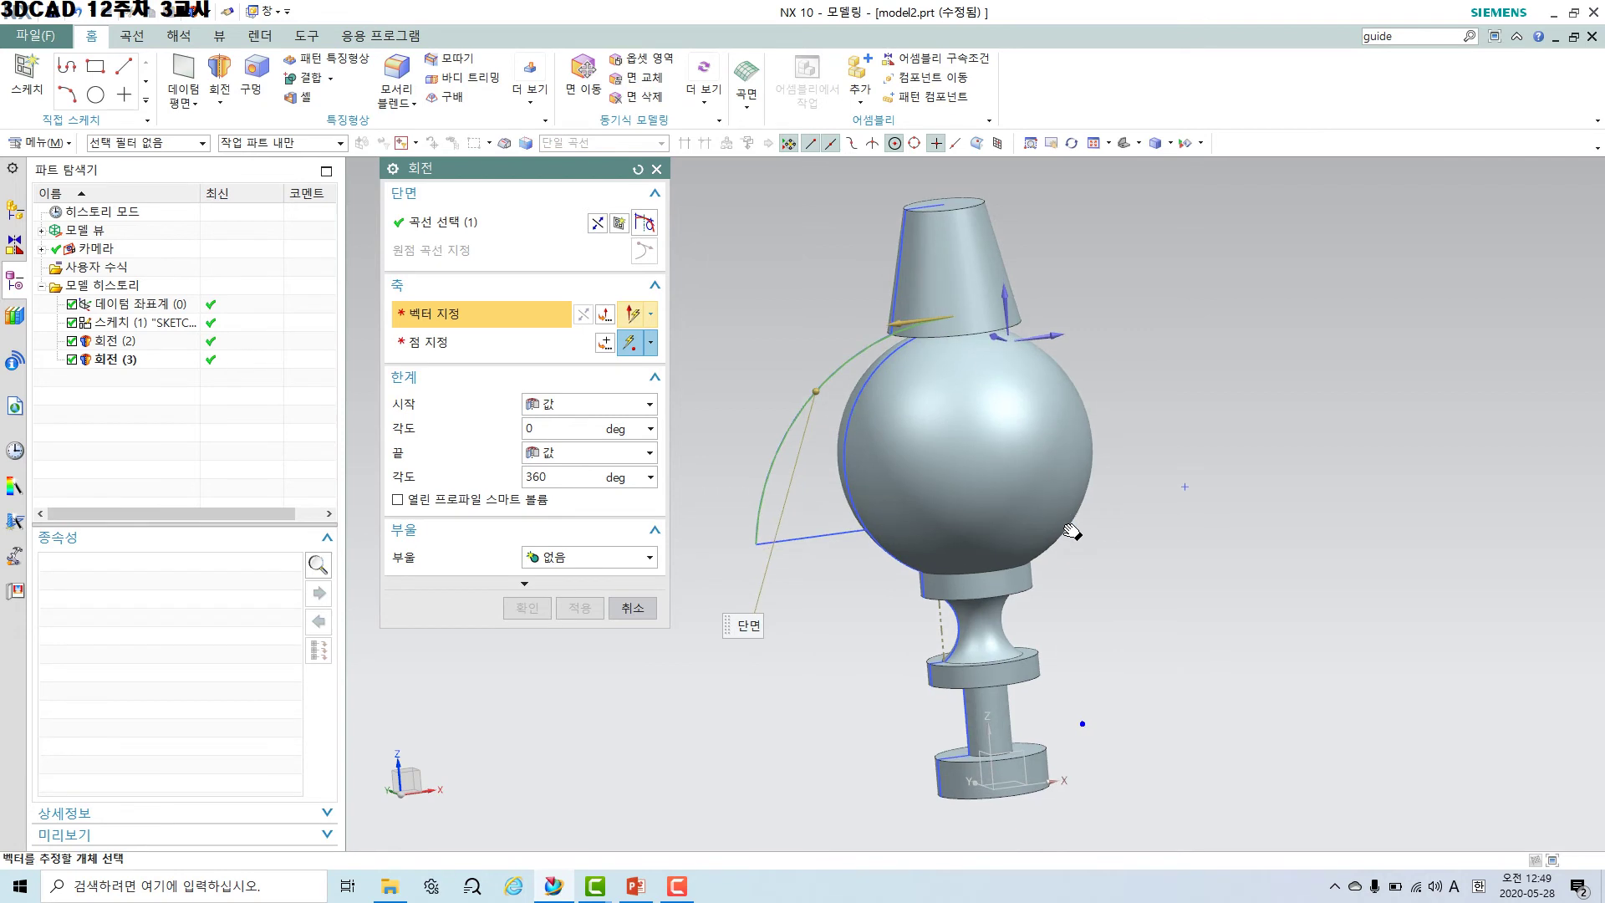
left_click(988, 743)
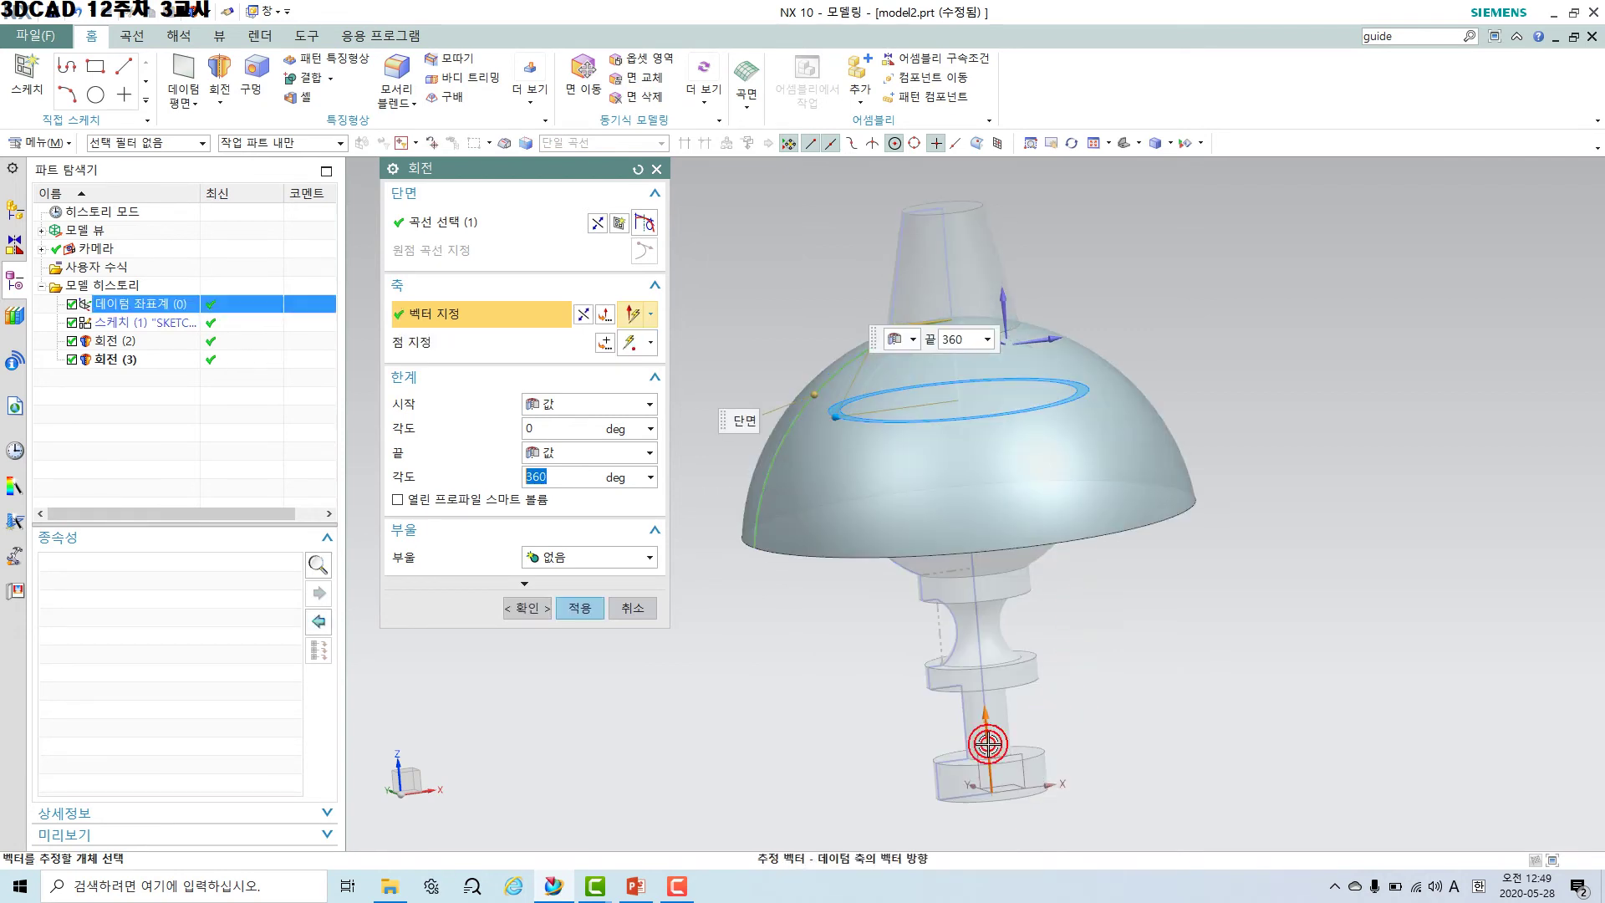
Examine the shade preview from below, check the shade's wall thickness on drawing #12 in PowerPoint, and return to NX.
middle_click_drag(1040, 696, 999, 689)
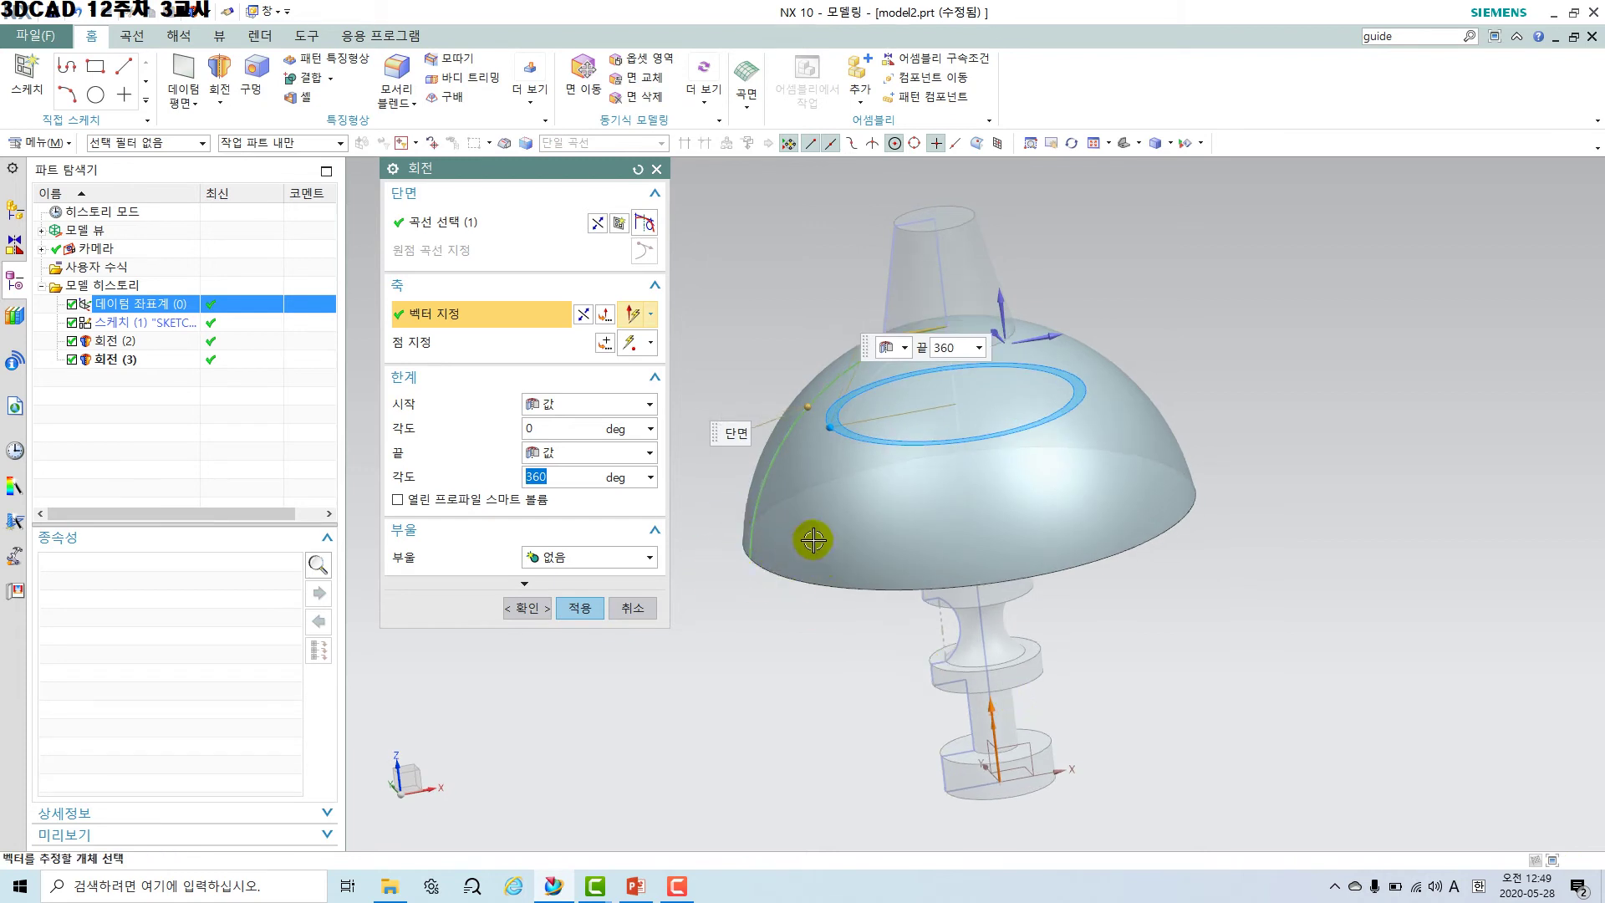
scroll(792, 455, "up", 4)
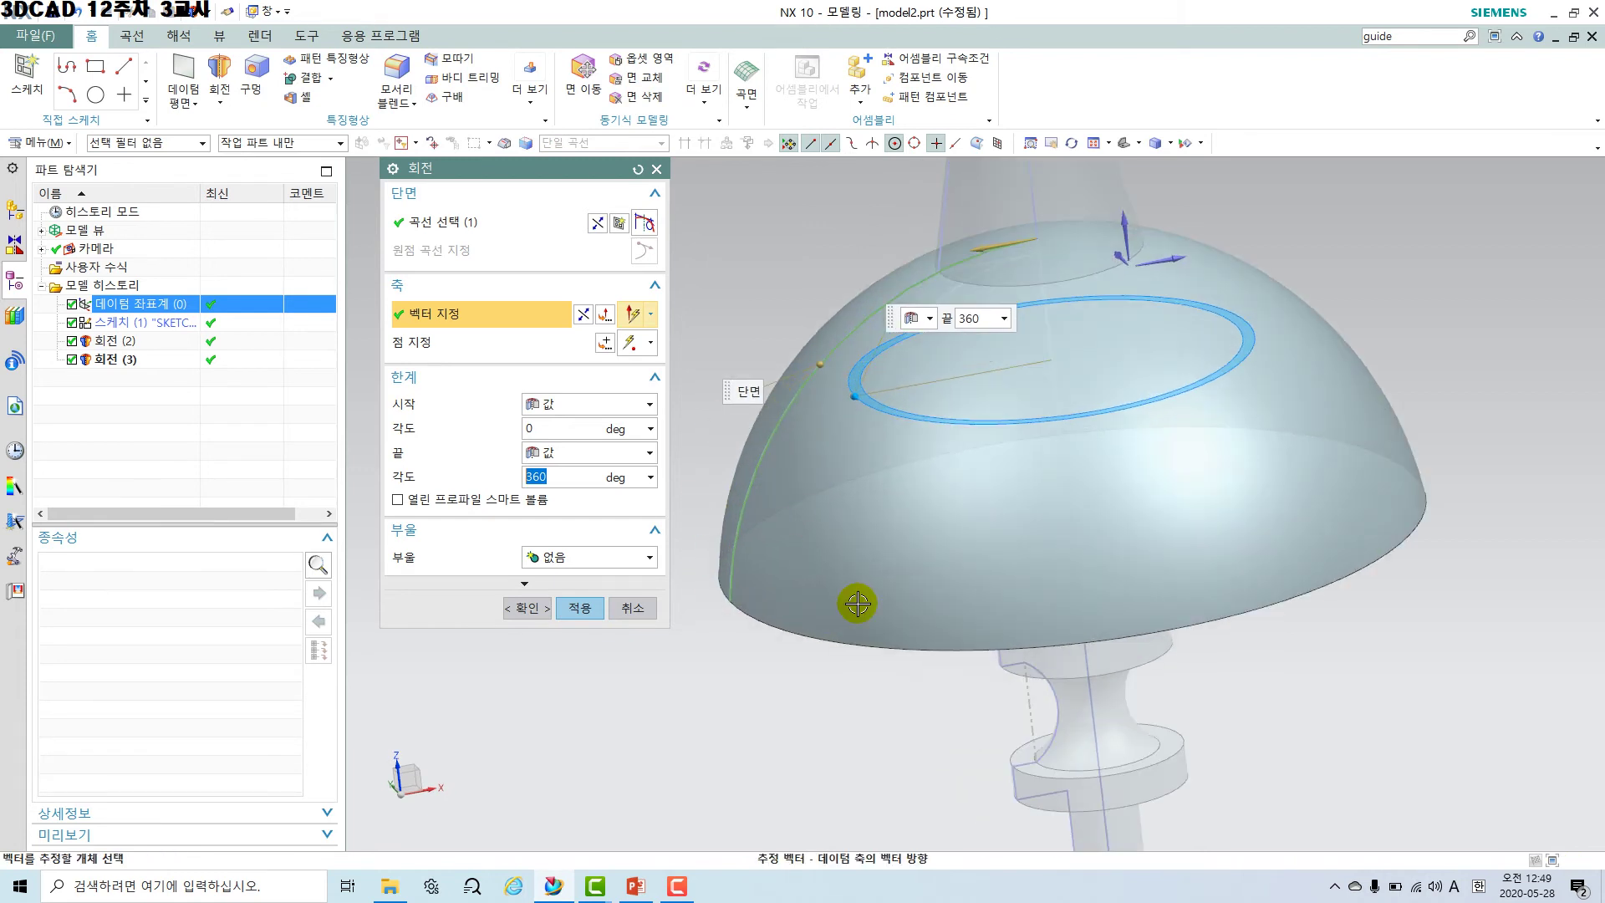
middle_click_drag(866, 646, 859, 594)
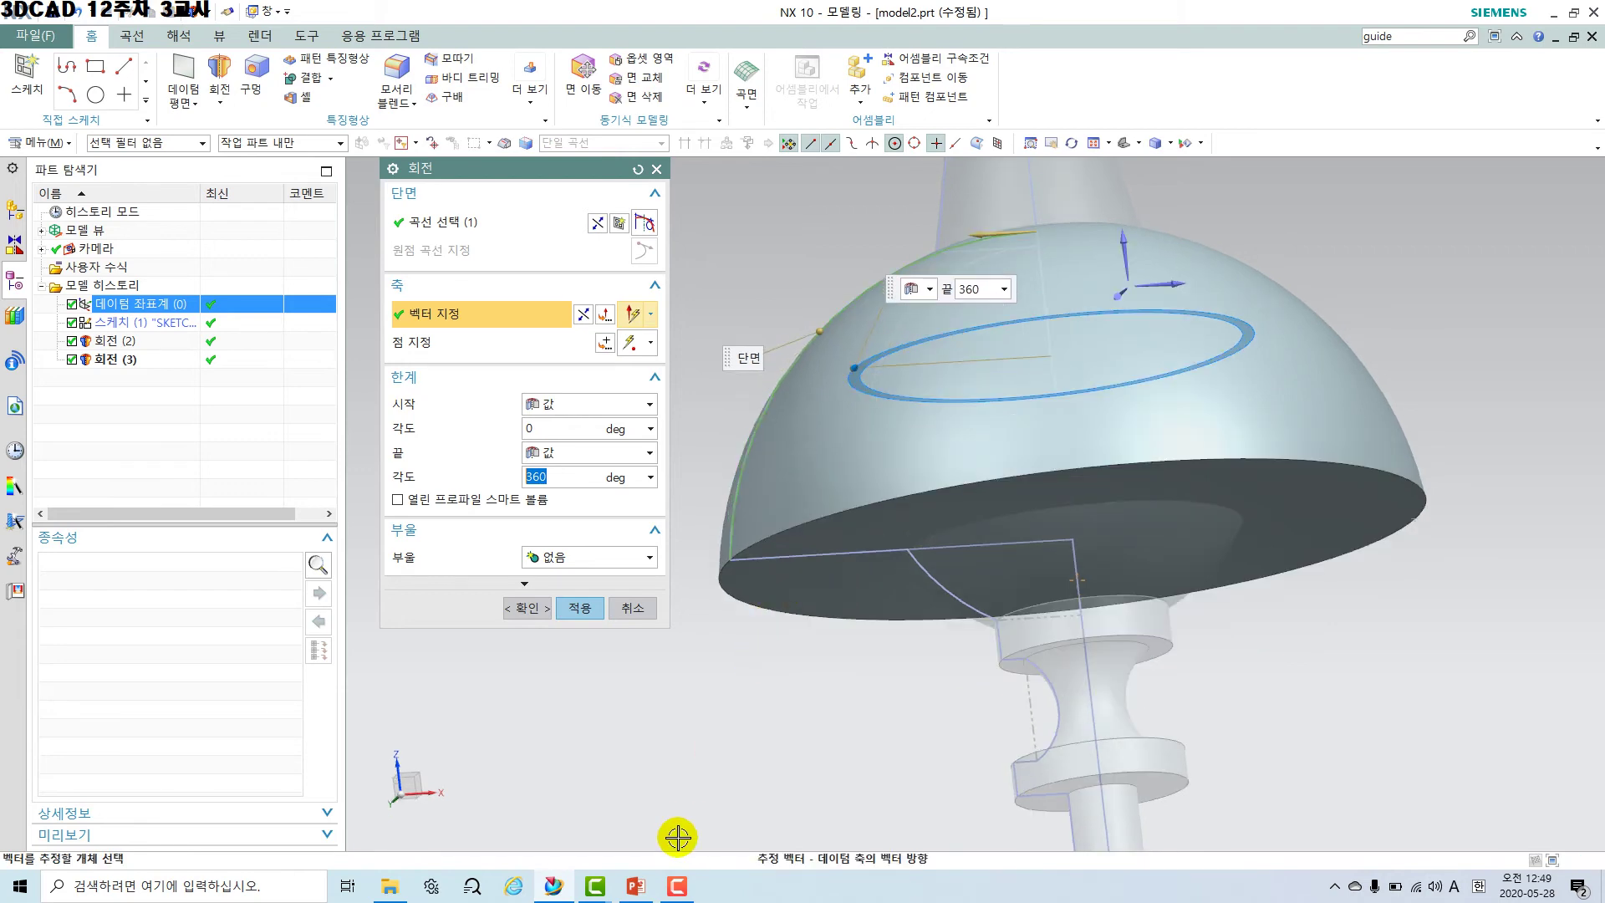
left_click(637, 891)
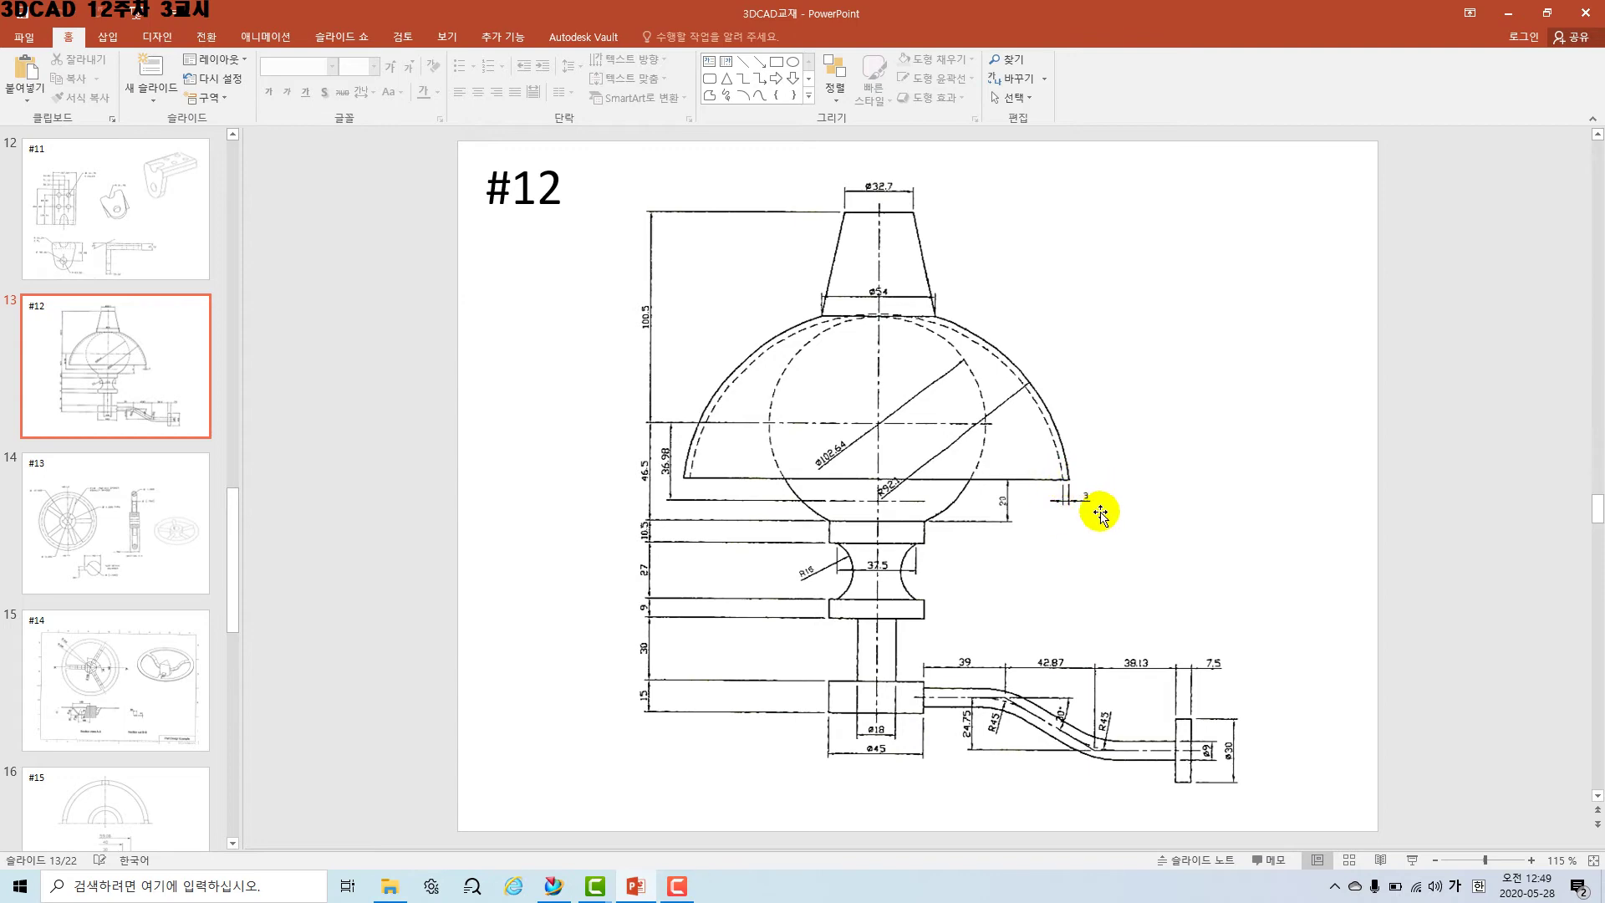
left_click(572, 887)
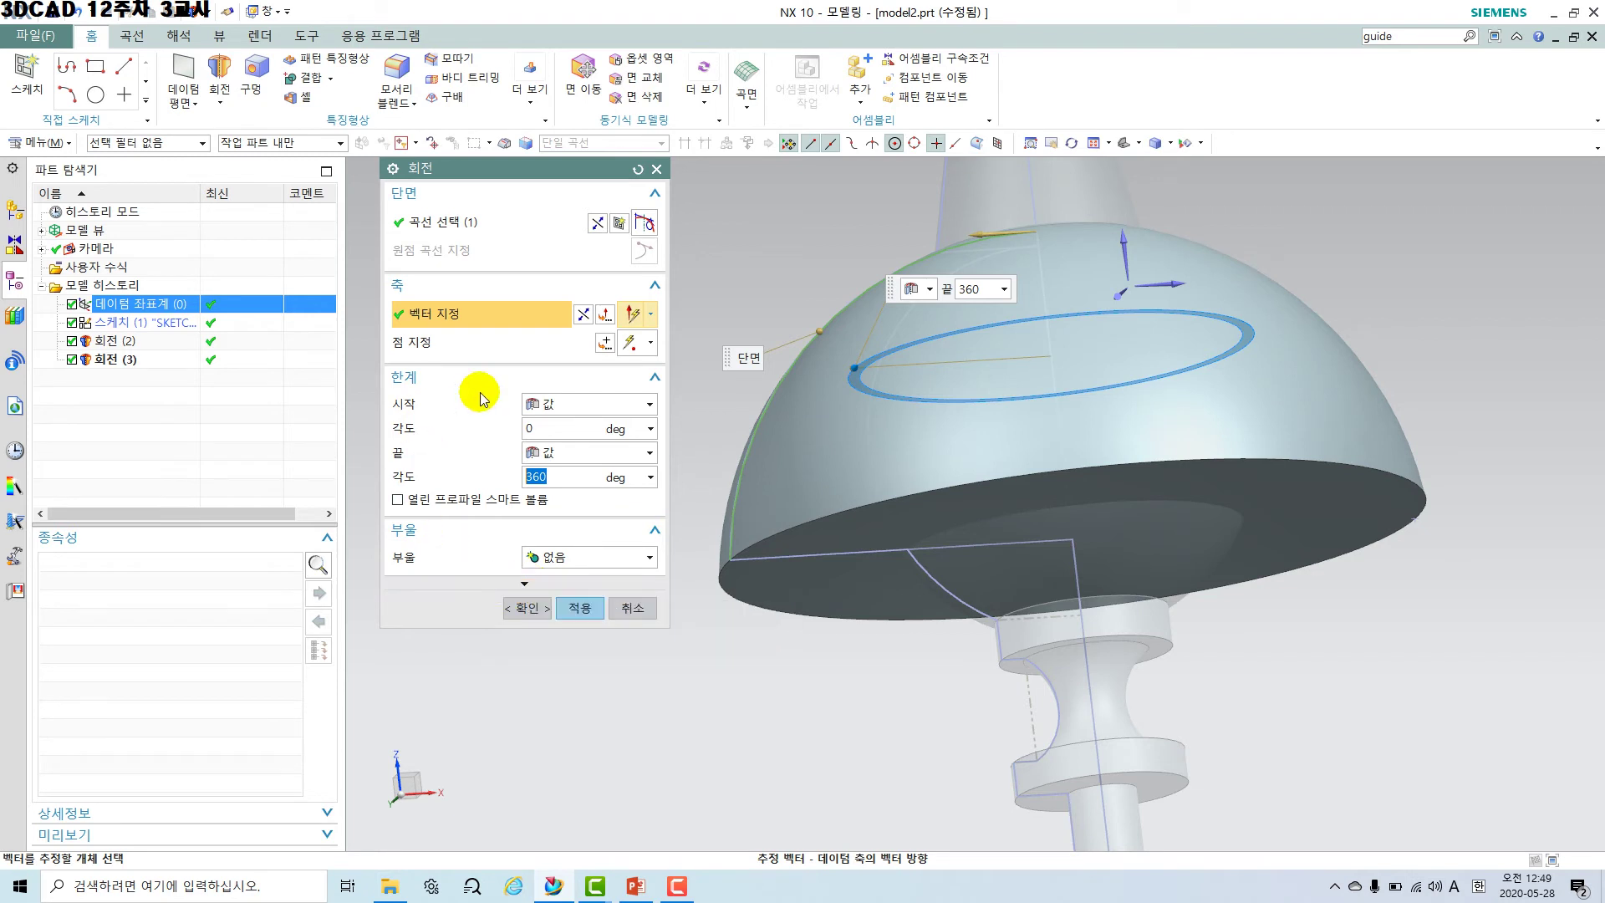
Give the shade revolve a two-sided offset starting at 0 mm and ending at -3 mm, thickening it inward.
left_click(523, 587)
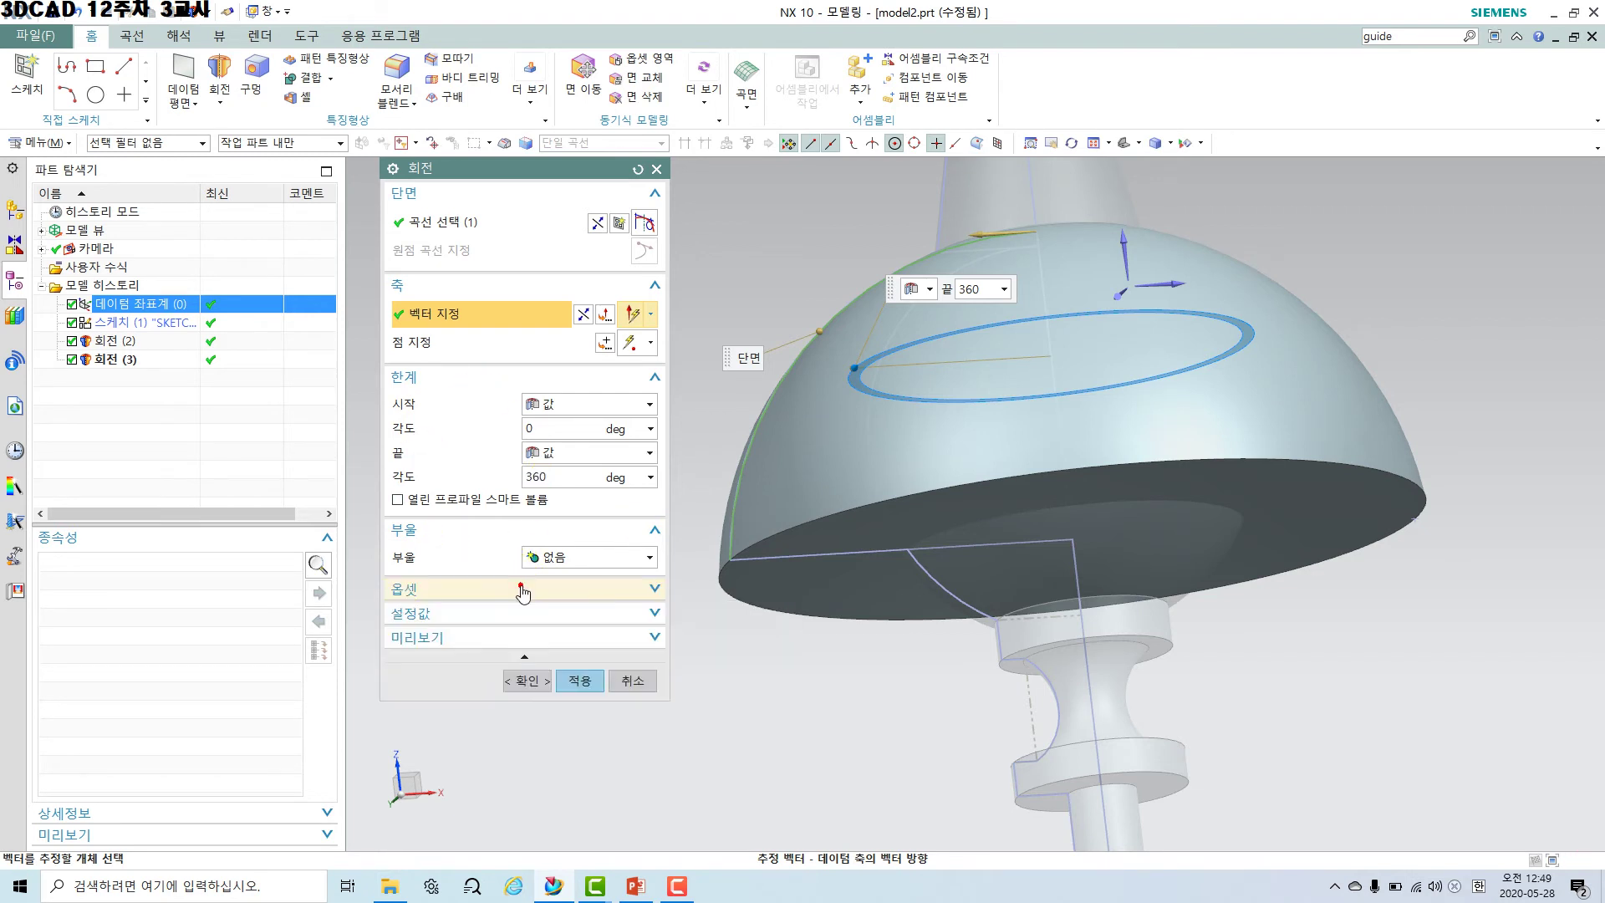
left_click(525, 656)
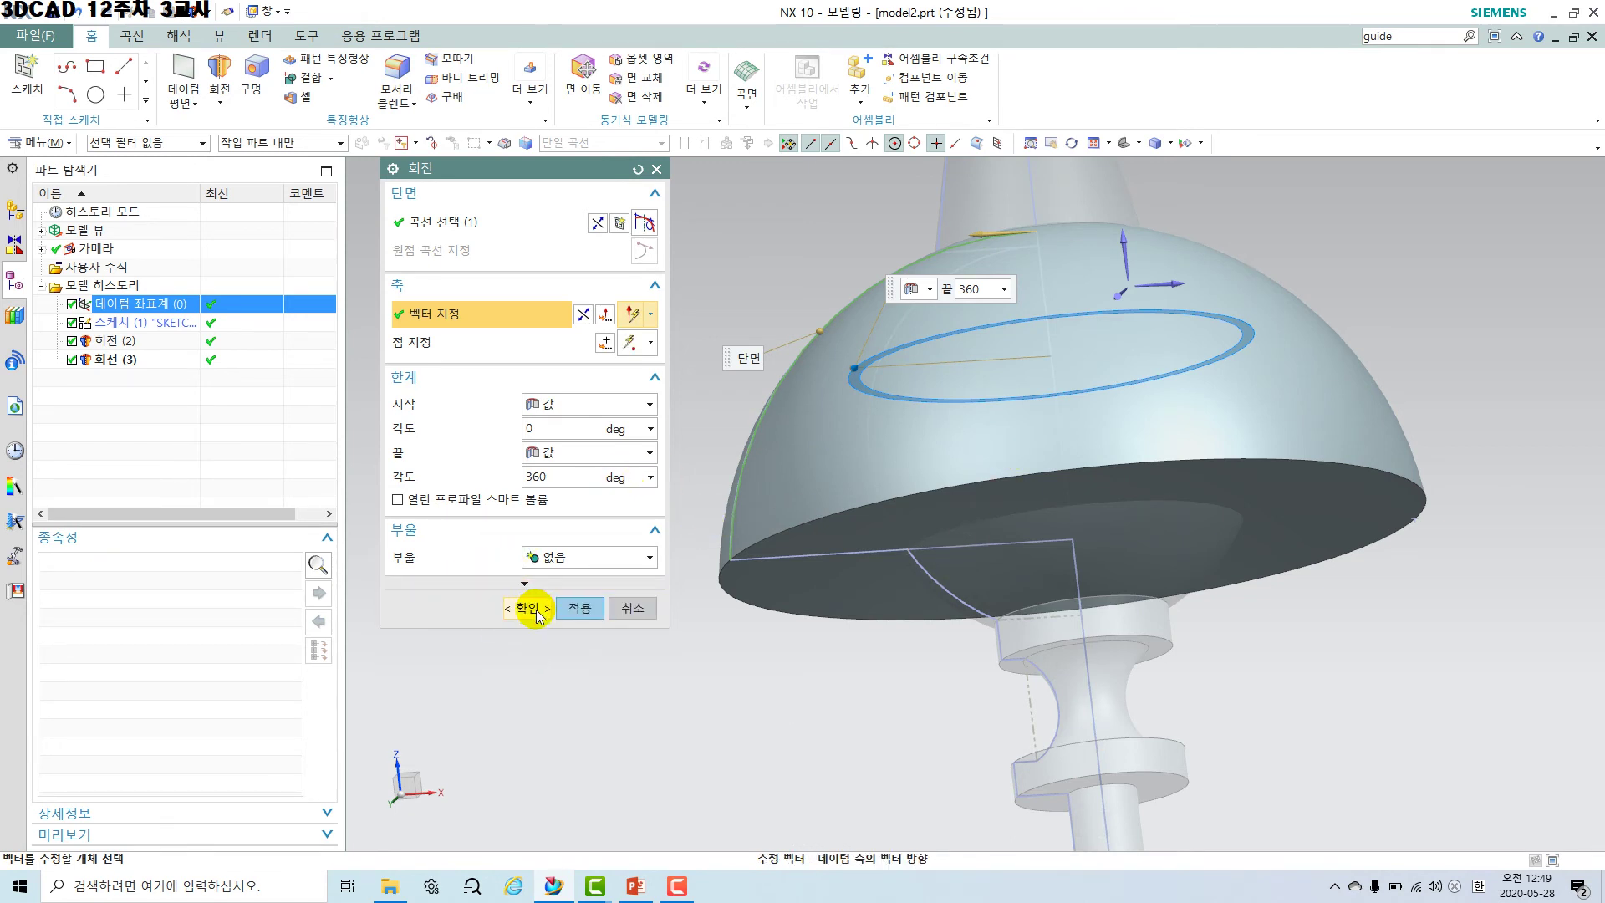
left_click(524, 583)
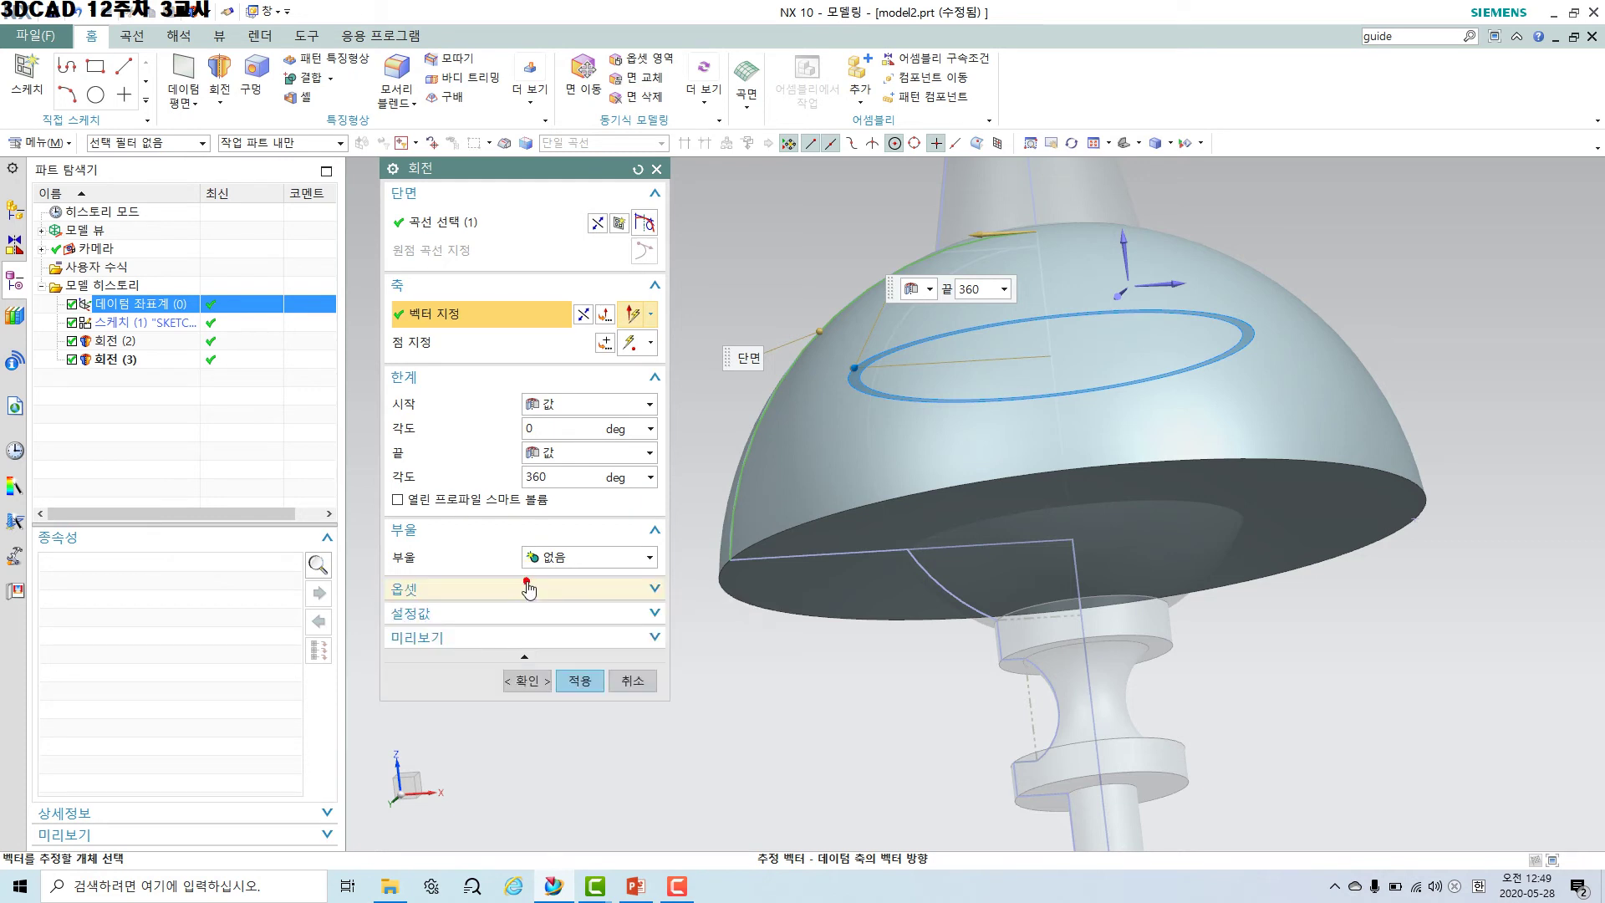
left_click(527, 590)
left_click(559, 620)
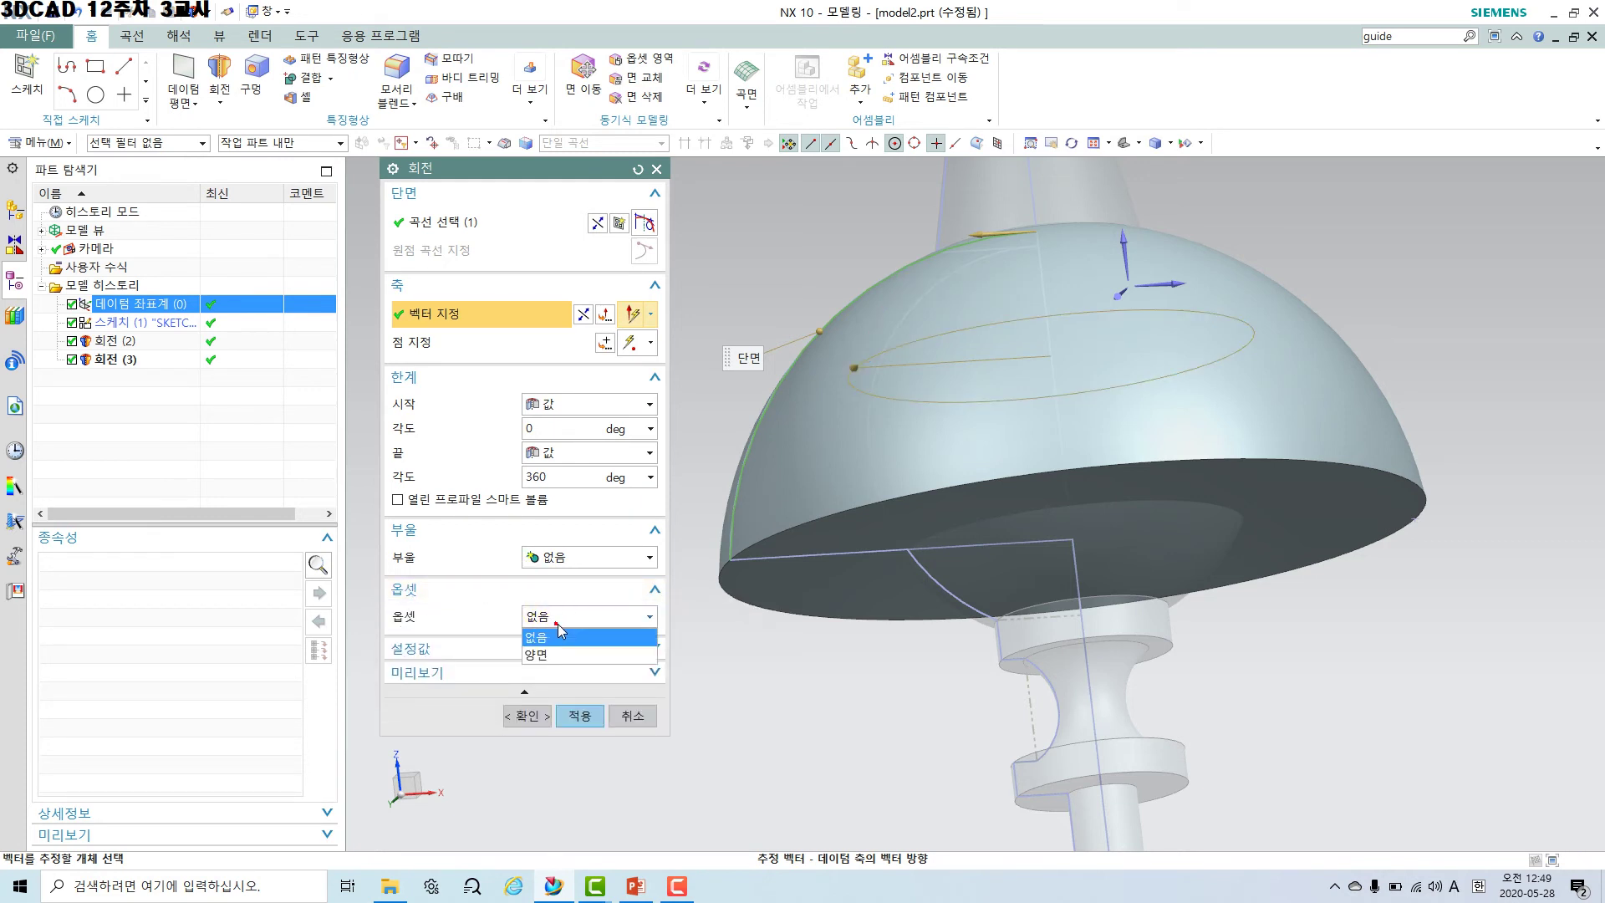
left_click(547, 654)
left_click(564, 671)
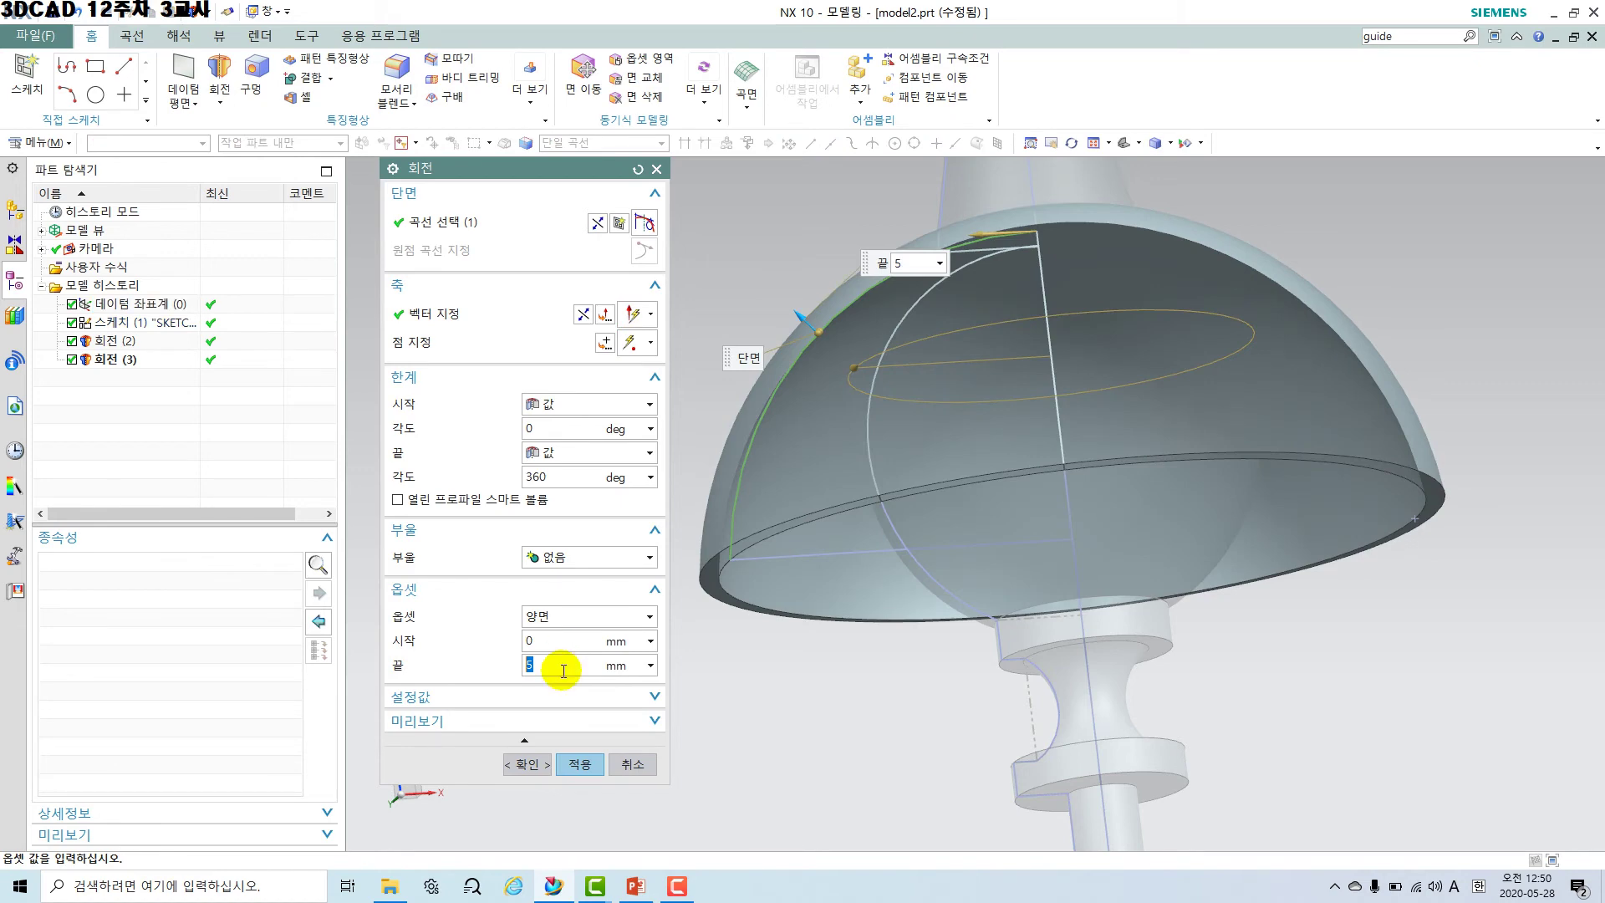
middle_click_drag(817, 606, 808, 352)
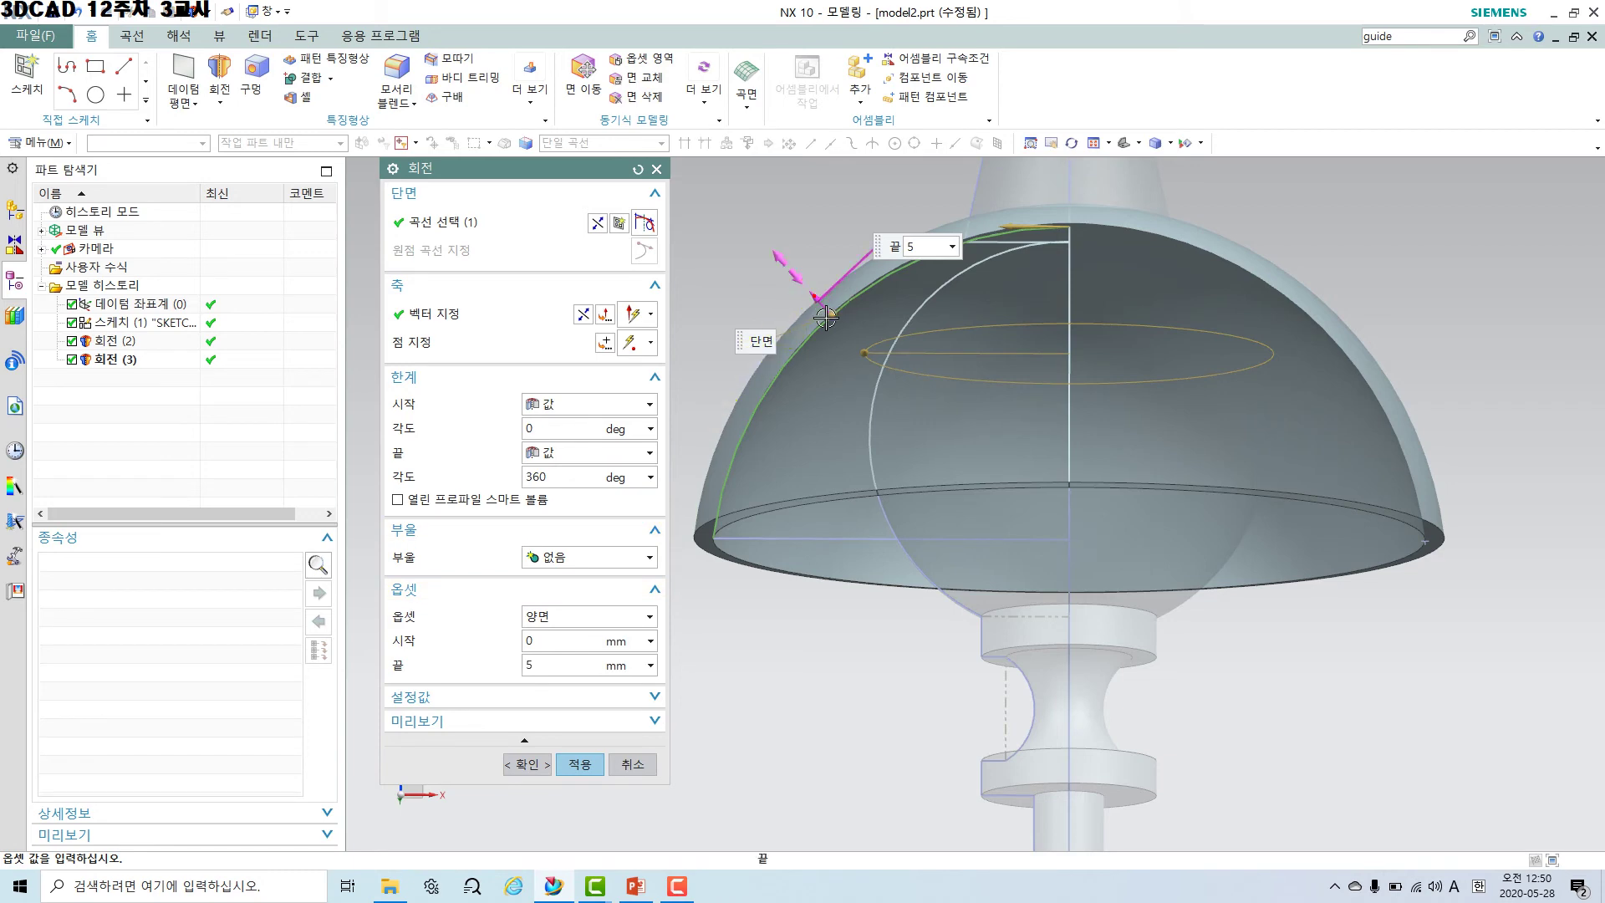
left_click_drag(826, 318, 834, 321)
mouse_move(848, 565)
middle_mouse_down()
mouse_move(838, 419)
mouse_move(851, 590)
middle_mouse_up()
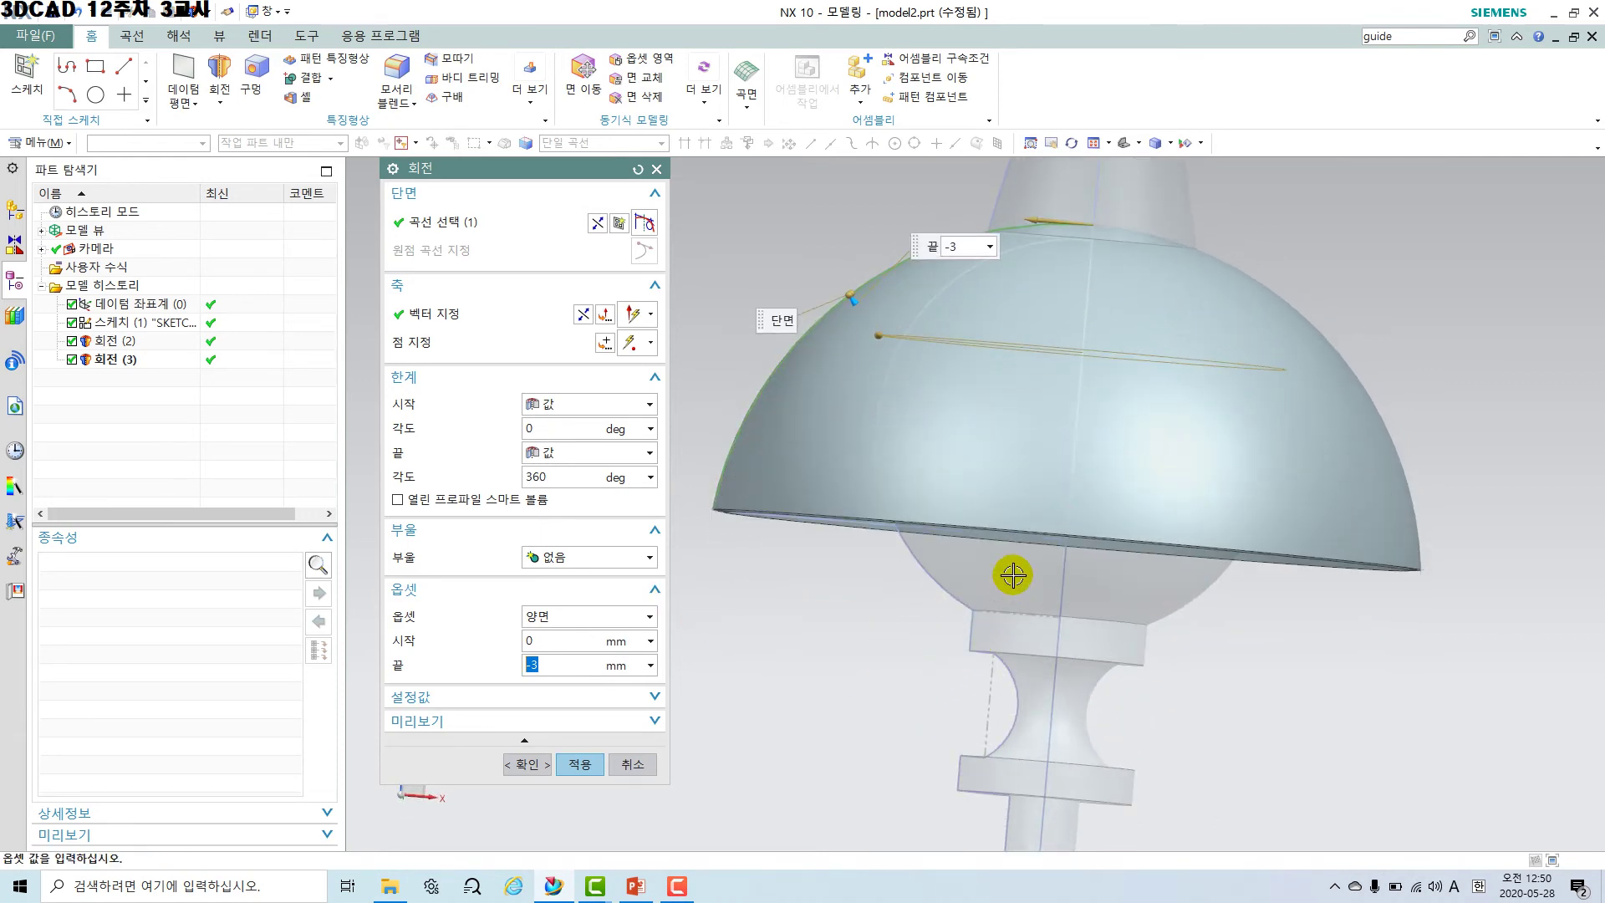
middle_click_drag(961, 640, 924, 586)
middle_click_drag(937, 590, 935, 610)
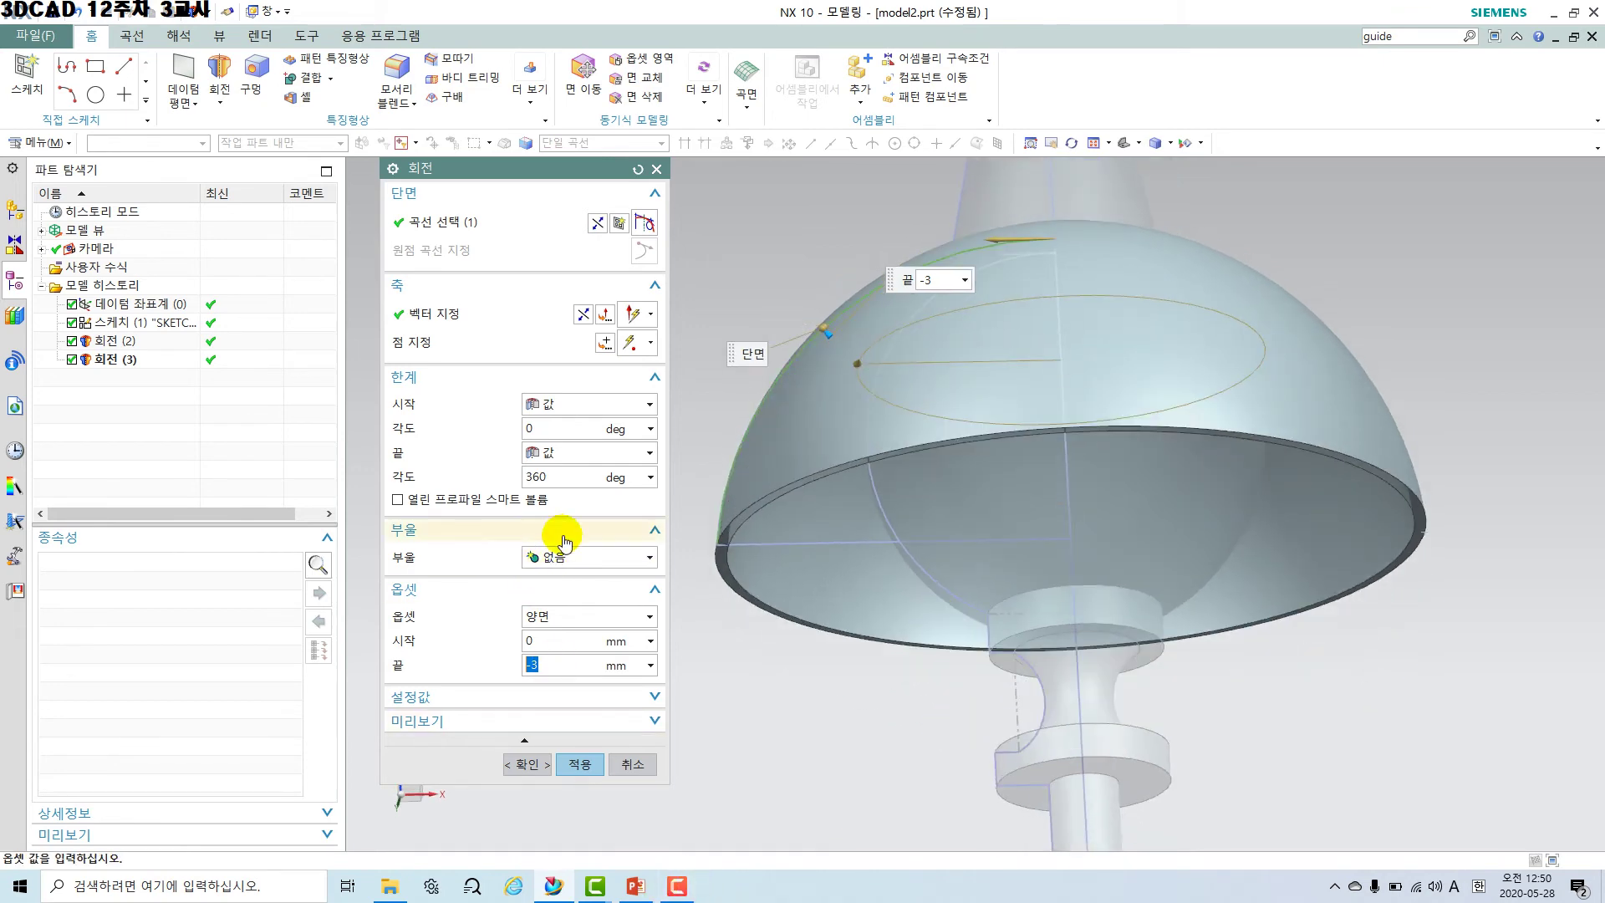
Study where the shade, globe and taper meet at the centre line on drawing #12 in PowerPoint, and return to NX.
left_click(636, 886)
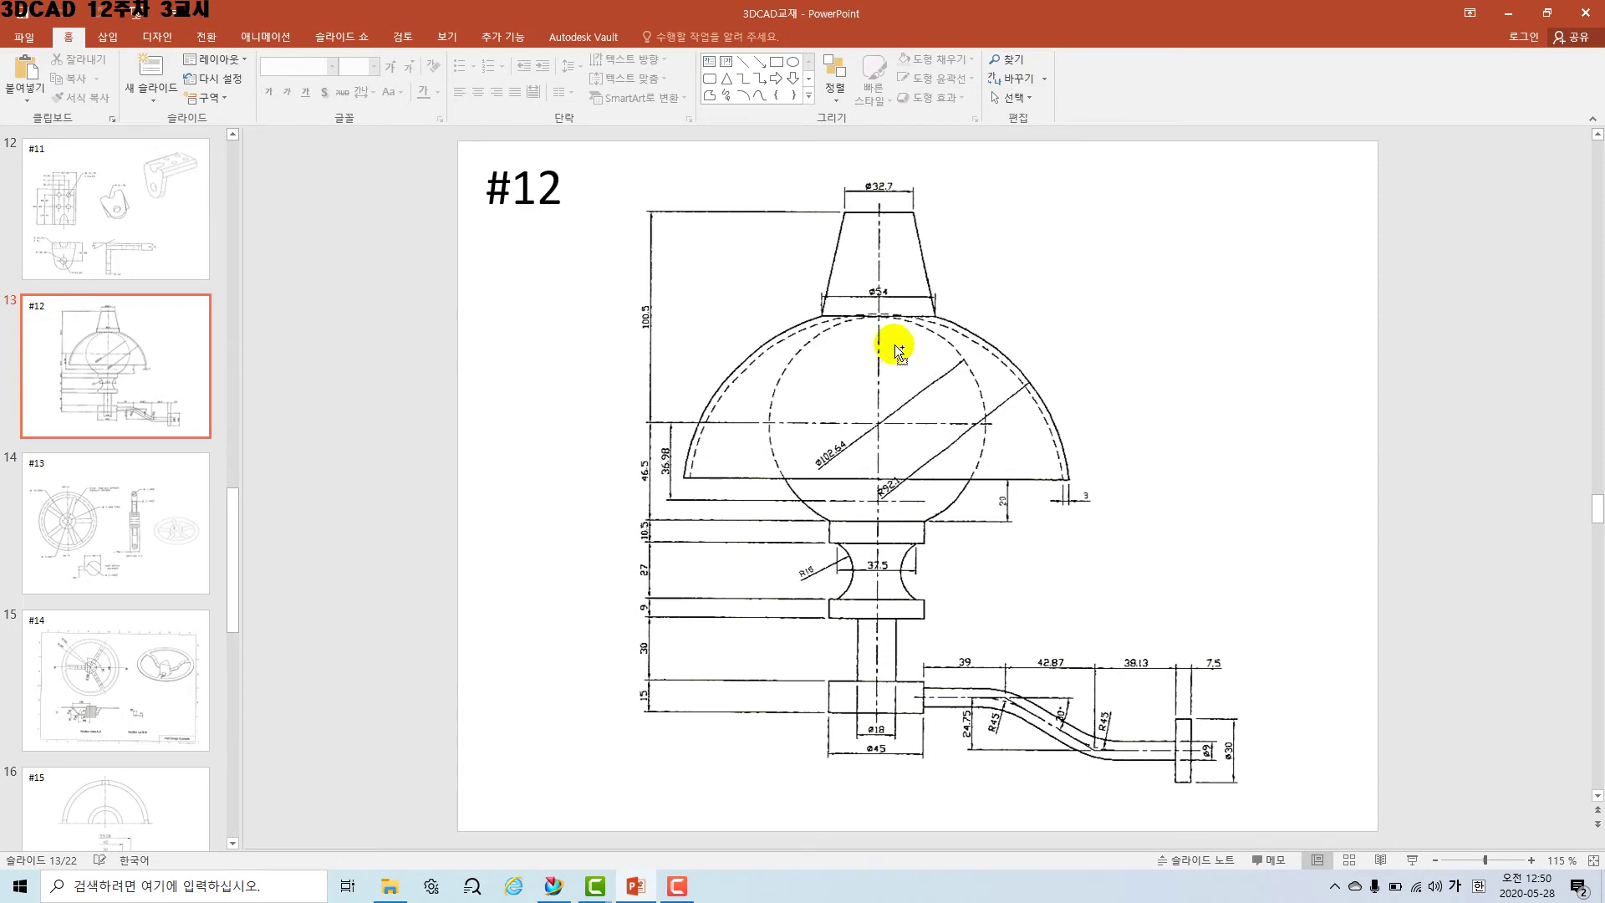
scroll(894, 344, "up", 4, "ctrl")
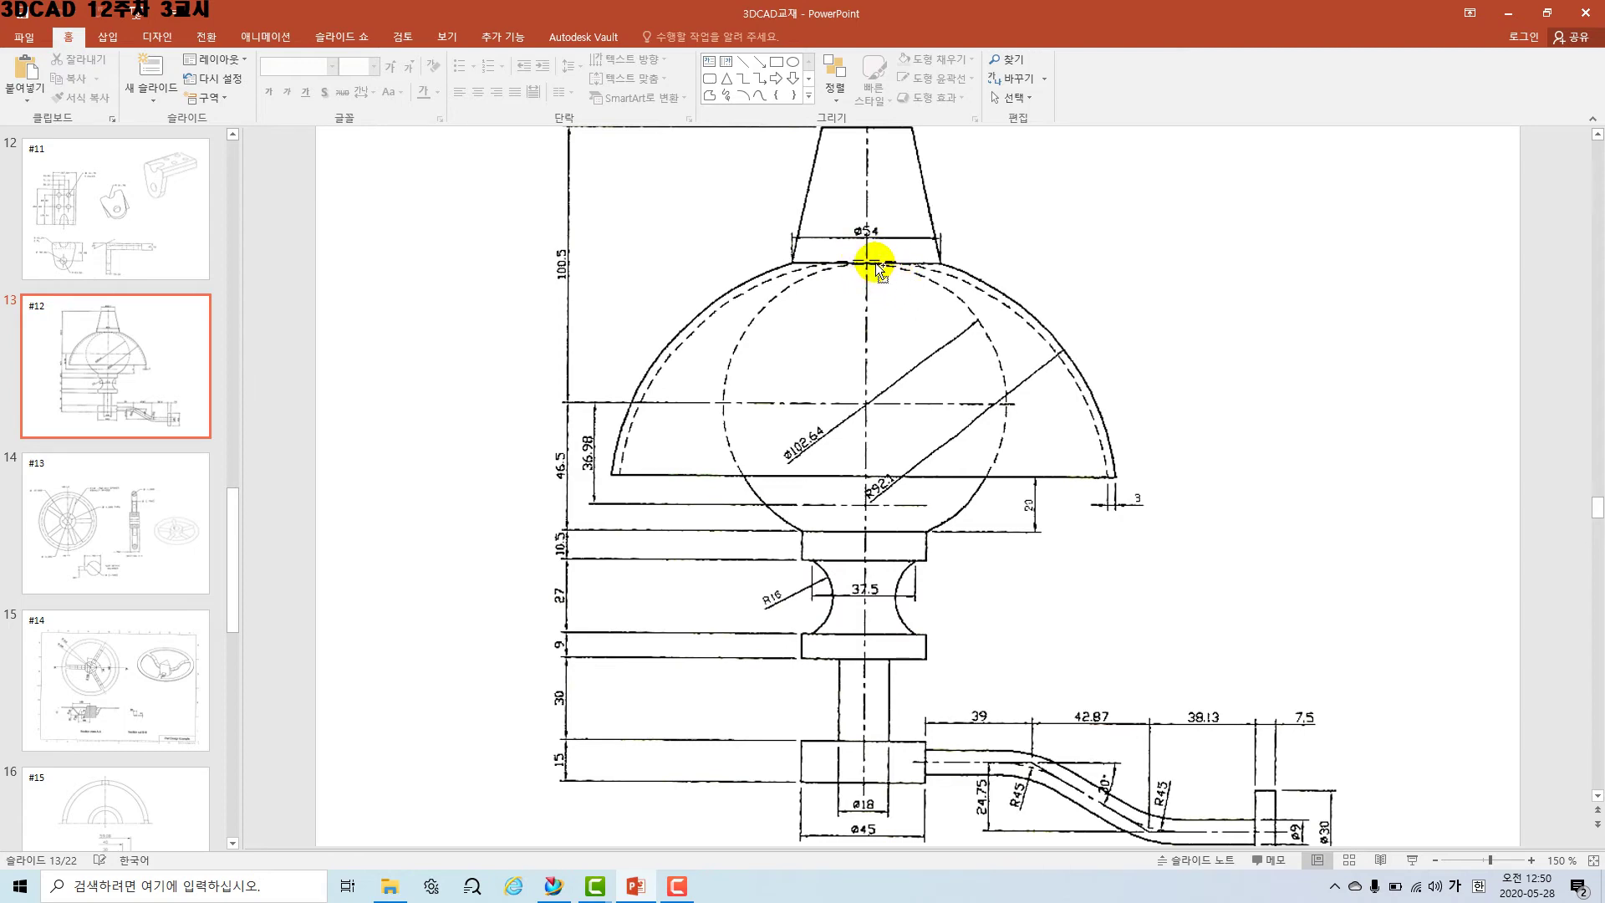
scroll(875, 263, "up", 10, "ctrl")
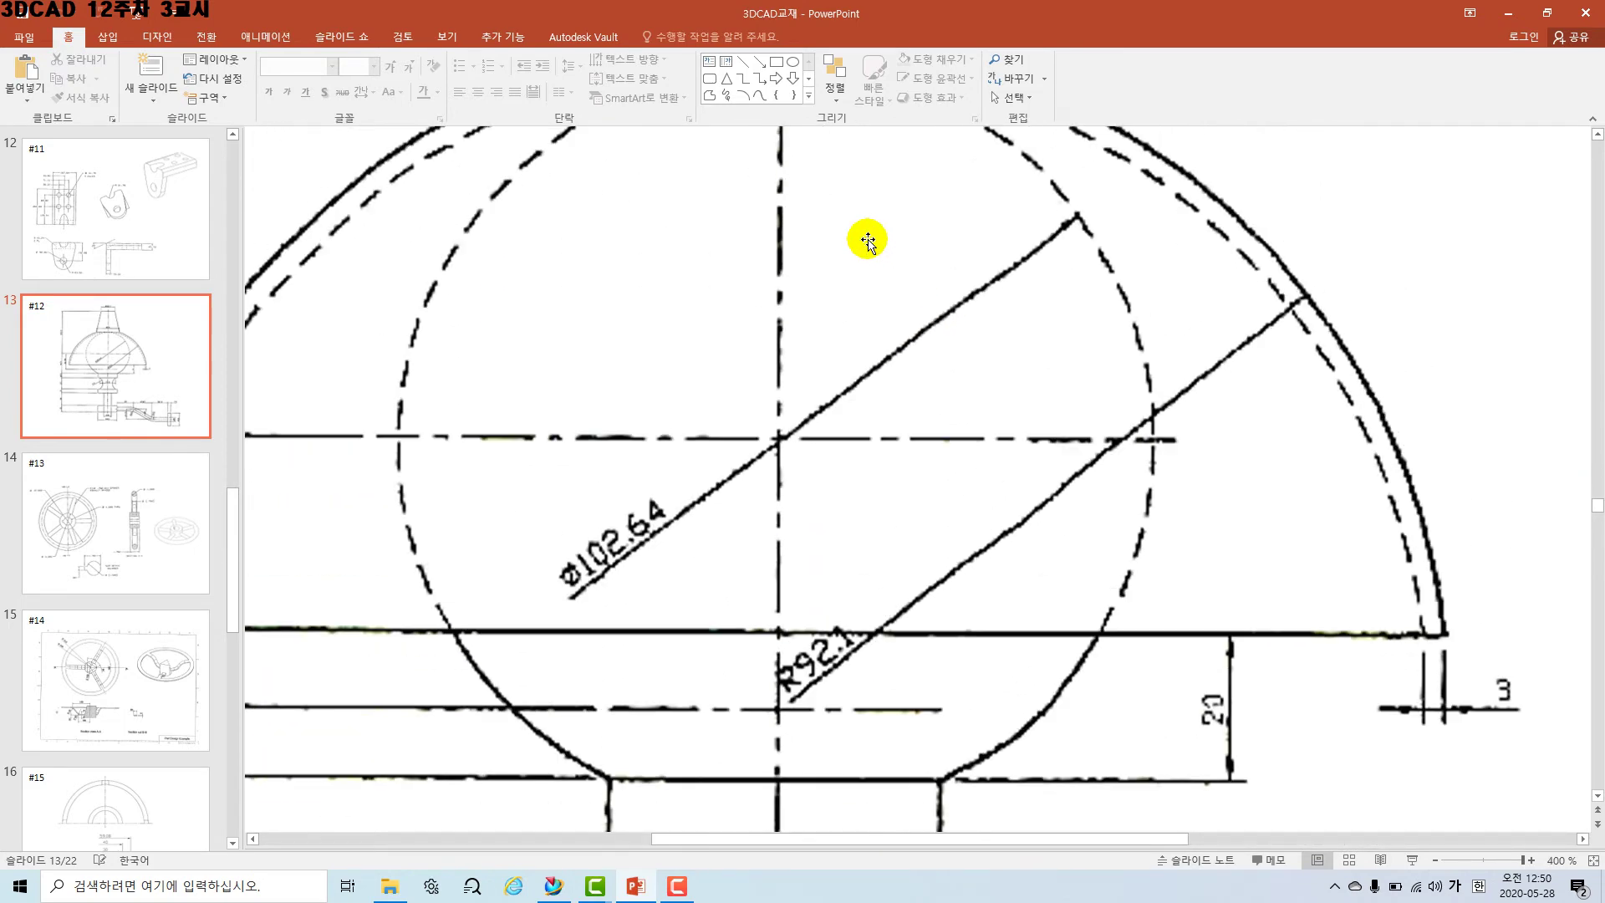
scroll(868, 240, "up", 2)
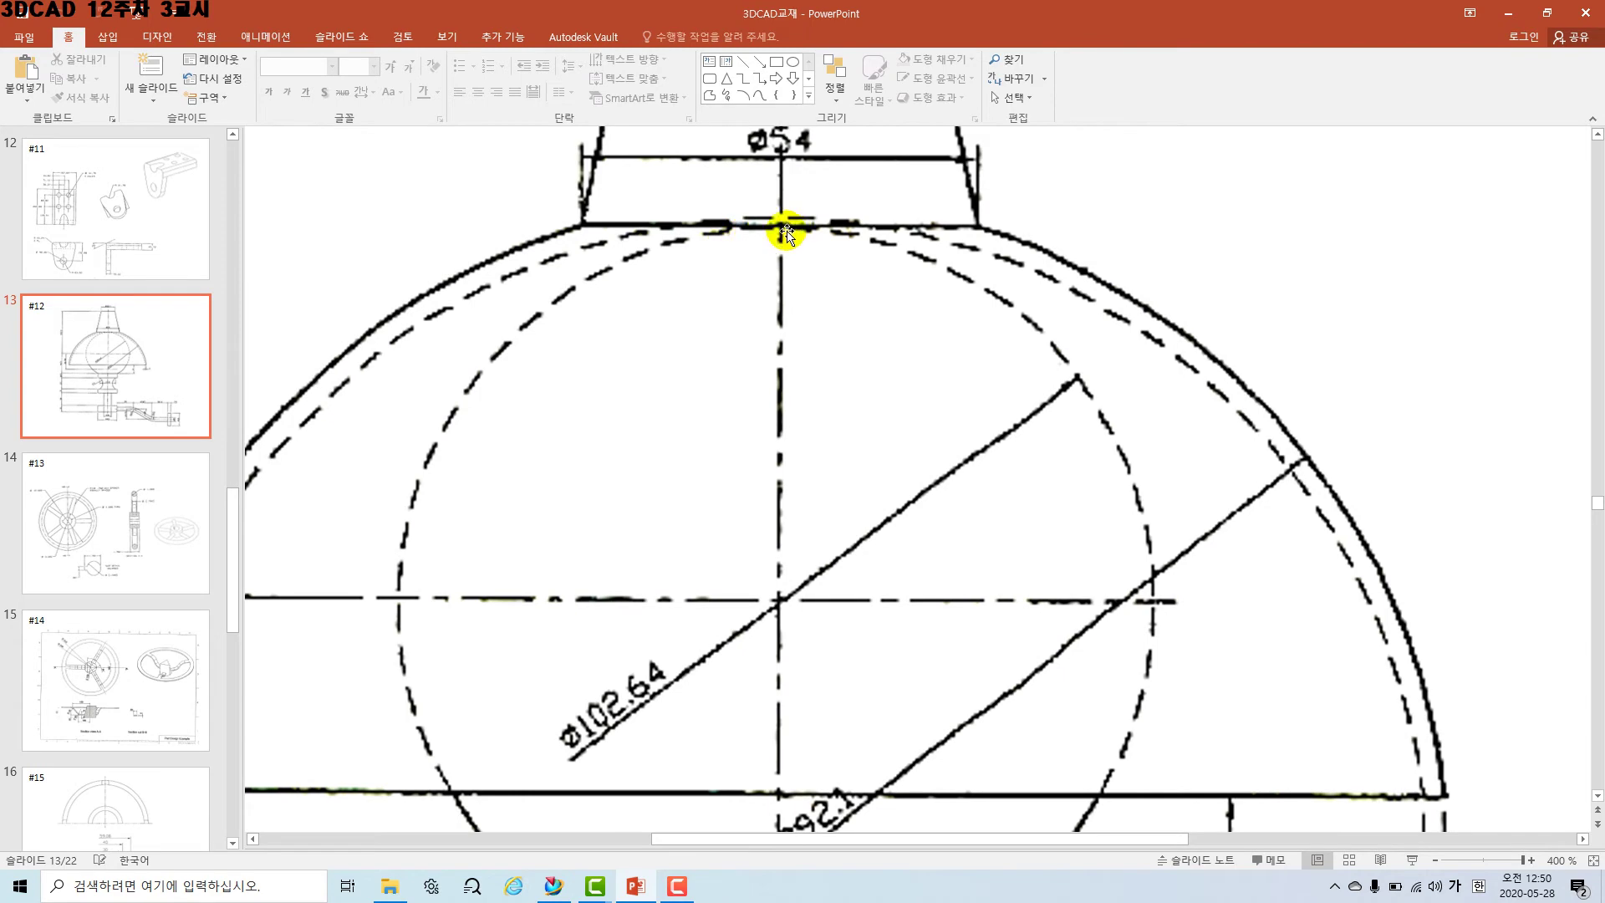
left_click(554, 886)
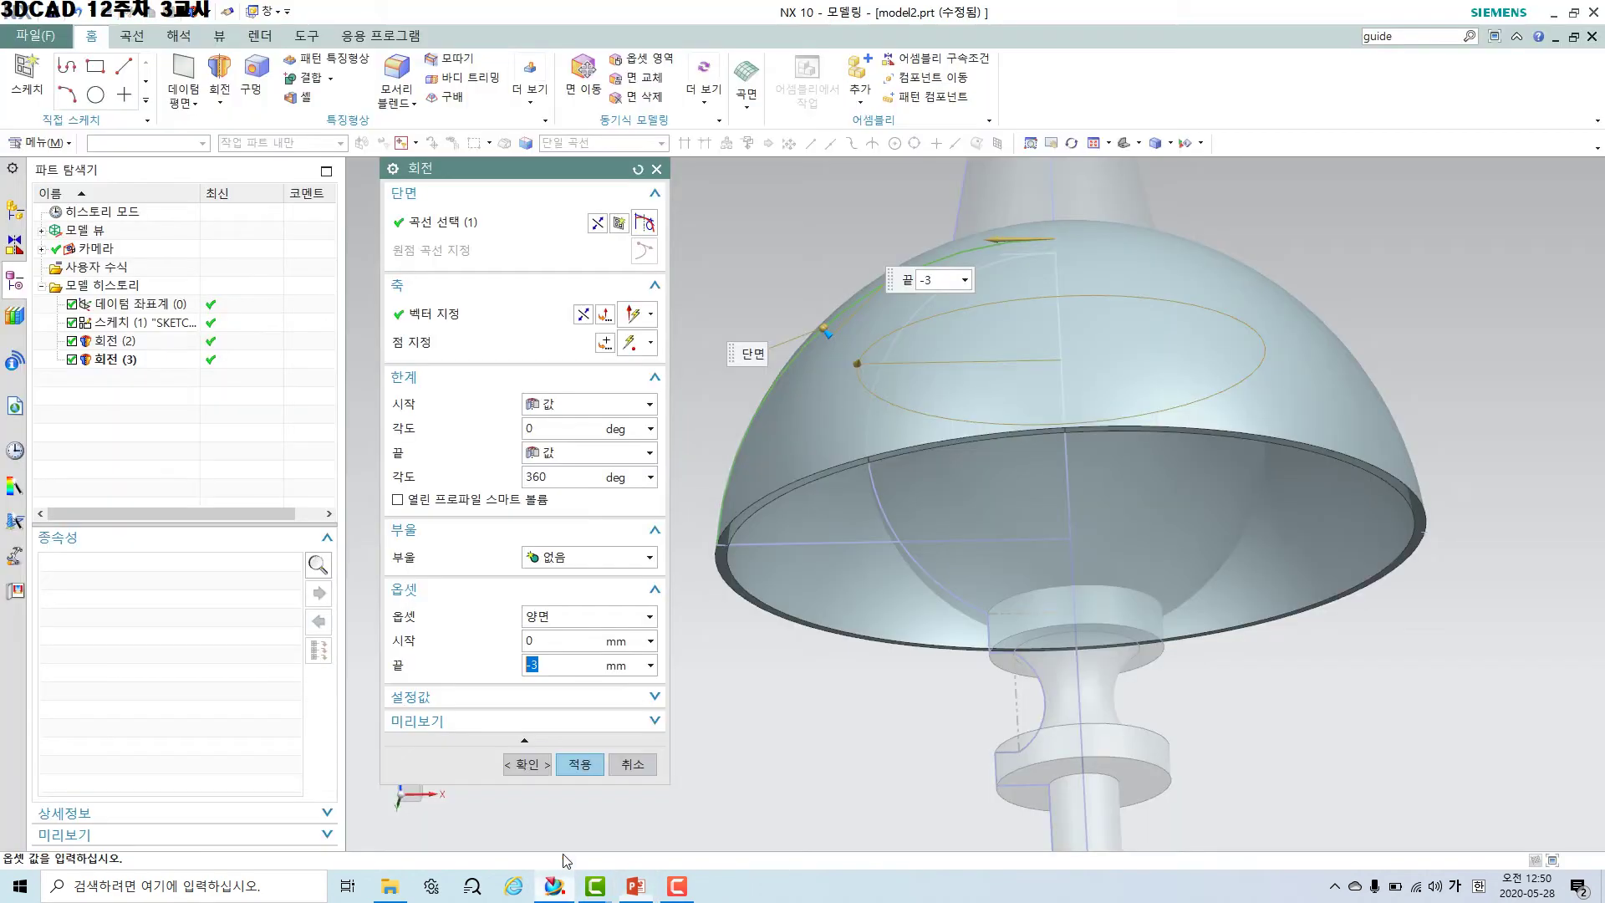
Set the shade revolve's Boolean to Unite with the upper taper body and complete the Revolve.
left_click(563, 560)
left_click(570, 594)
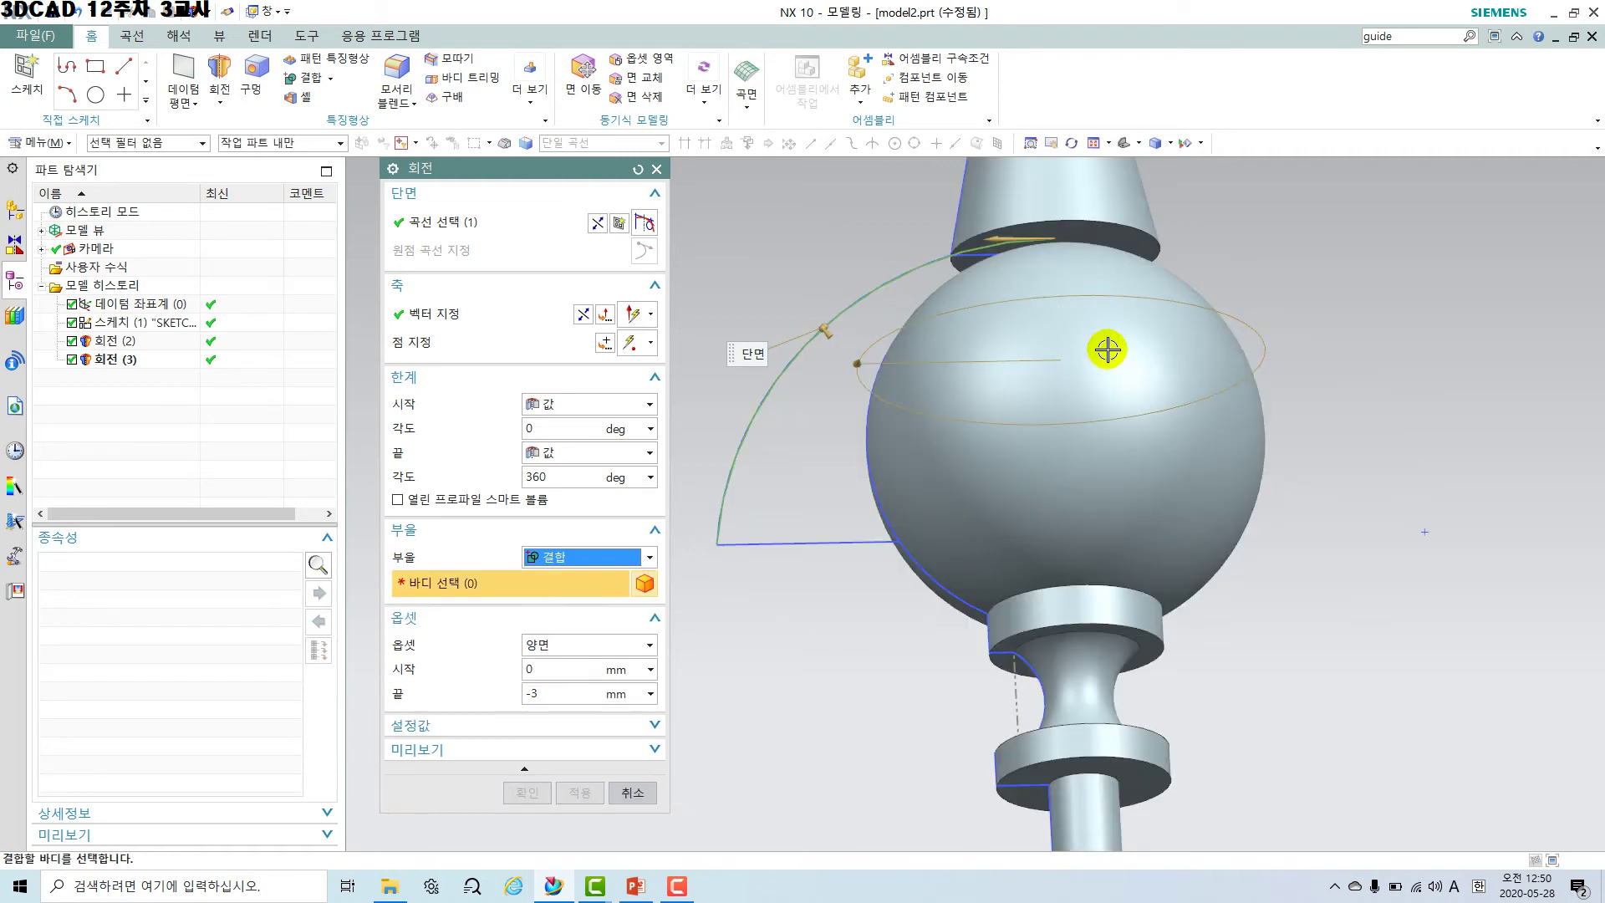
left_click(1114, 178)
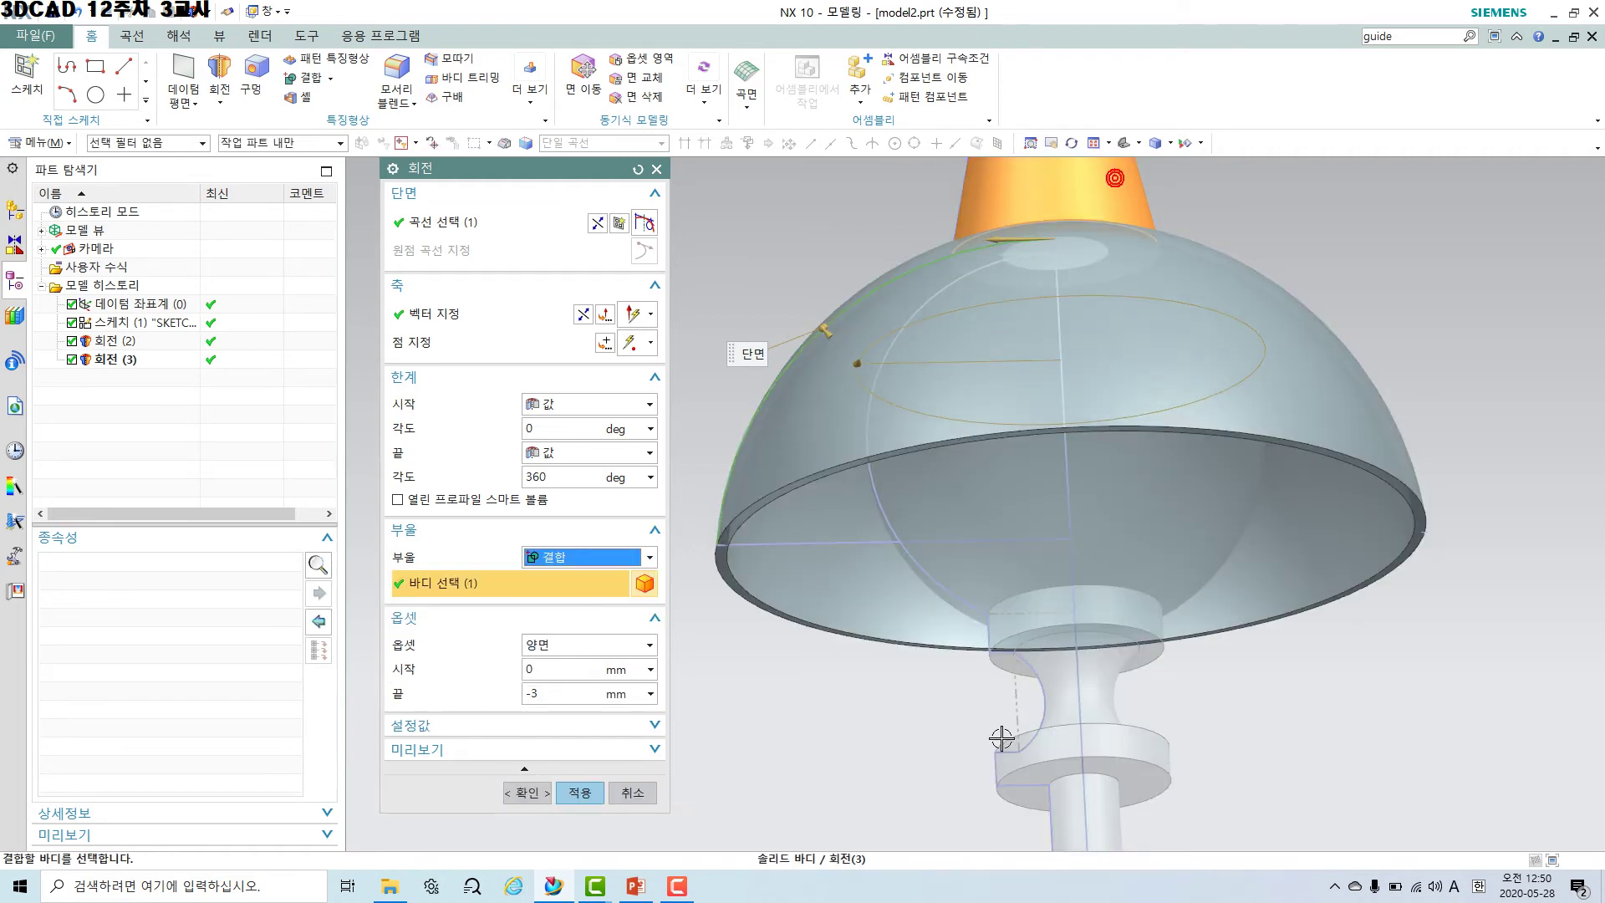
left_click(542, 801)
Inspect the lamp's shade, upper taper, globe and stem from several angles.
middle_click_drag(938, 526, 1020, 688)
middle_click_drag(990, 437, 1110, 490)
middle_click_drag(1125, 645, 1069, 629)
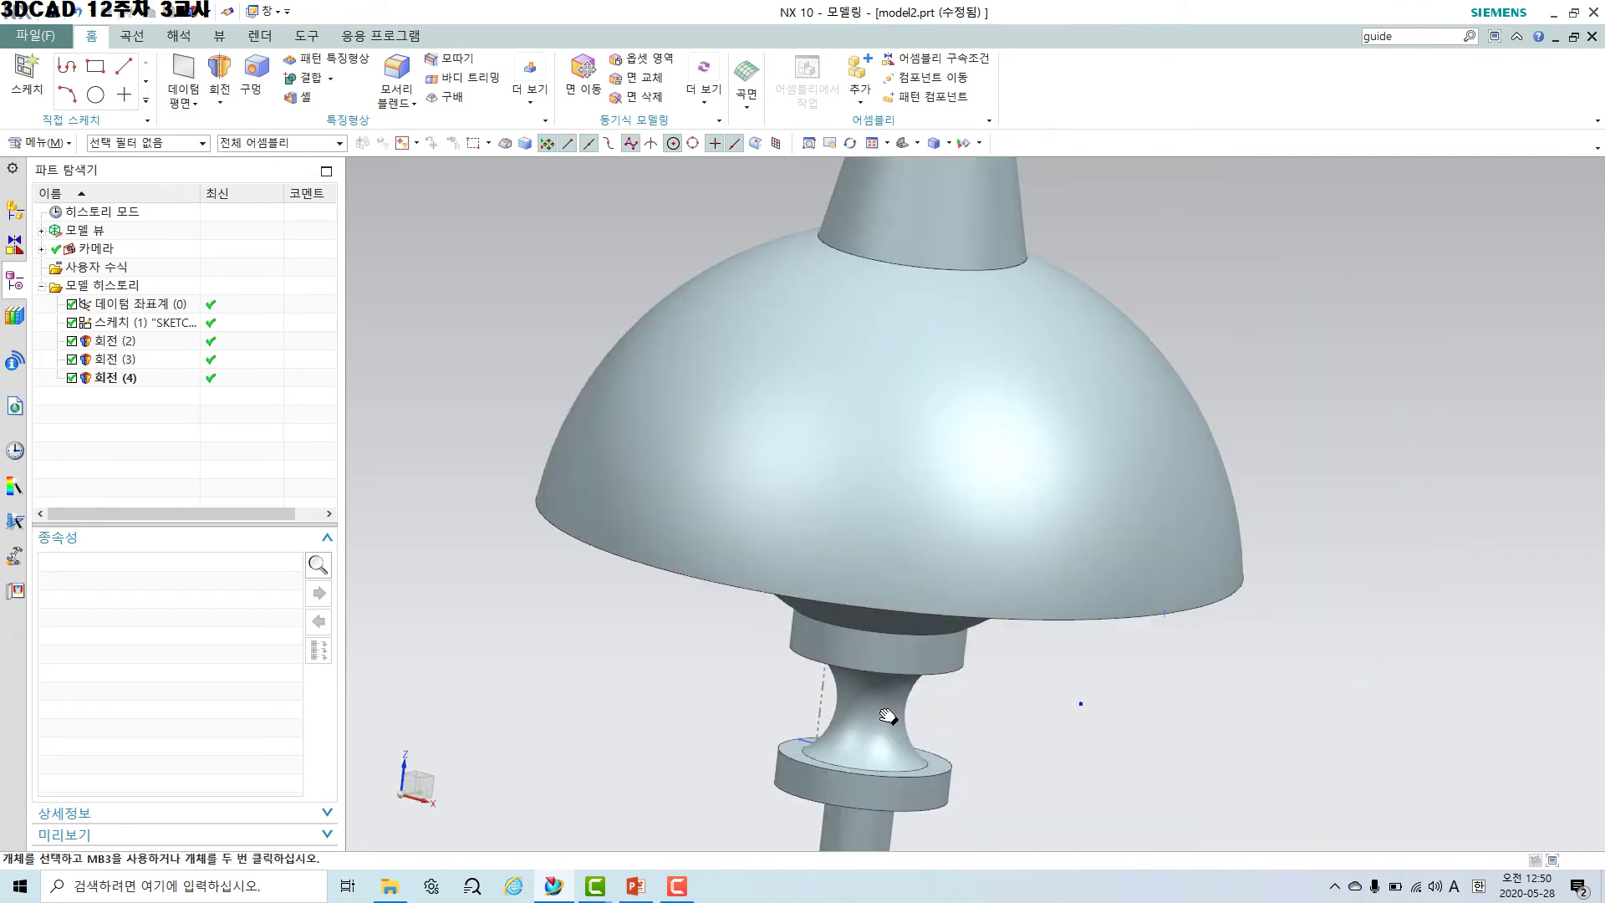
mouse_move(1095, 720)
middle_mouse_down()
mouse_move(1078, 667)
mouse_move(1048, 715)
mouse_move(1071, 710)
middle_mouse_up()
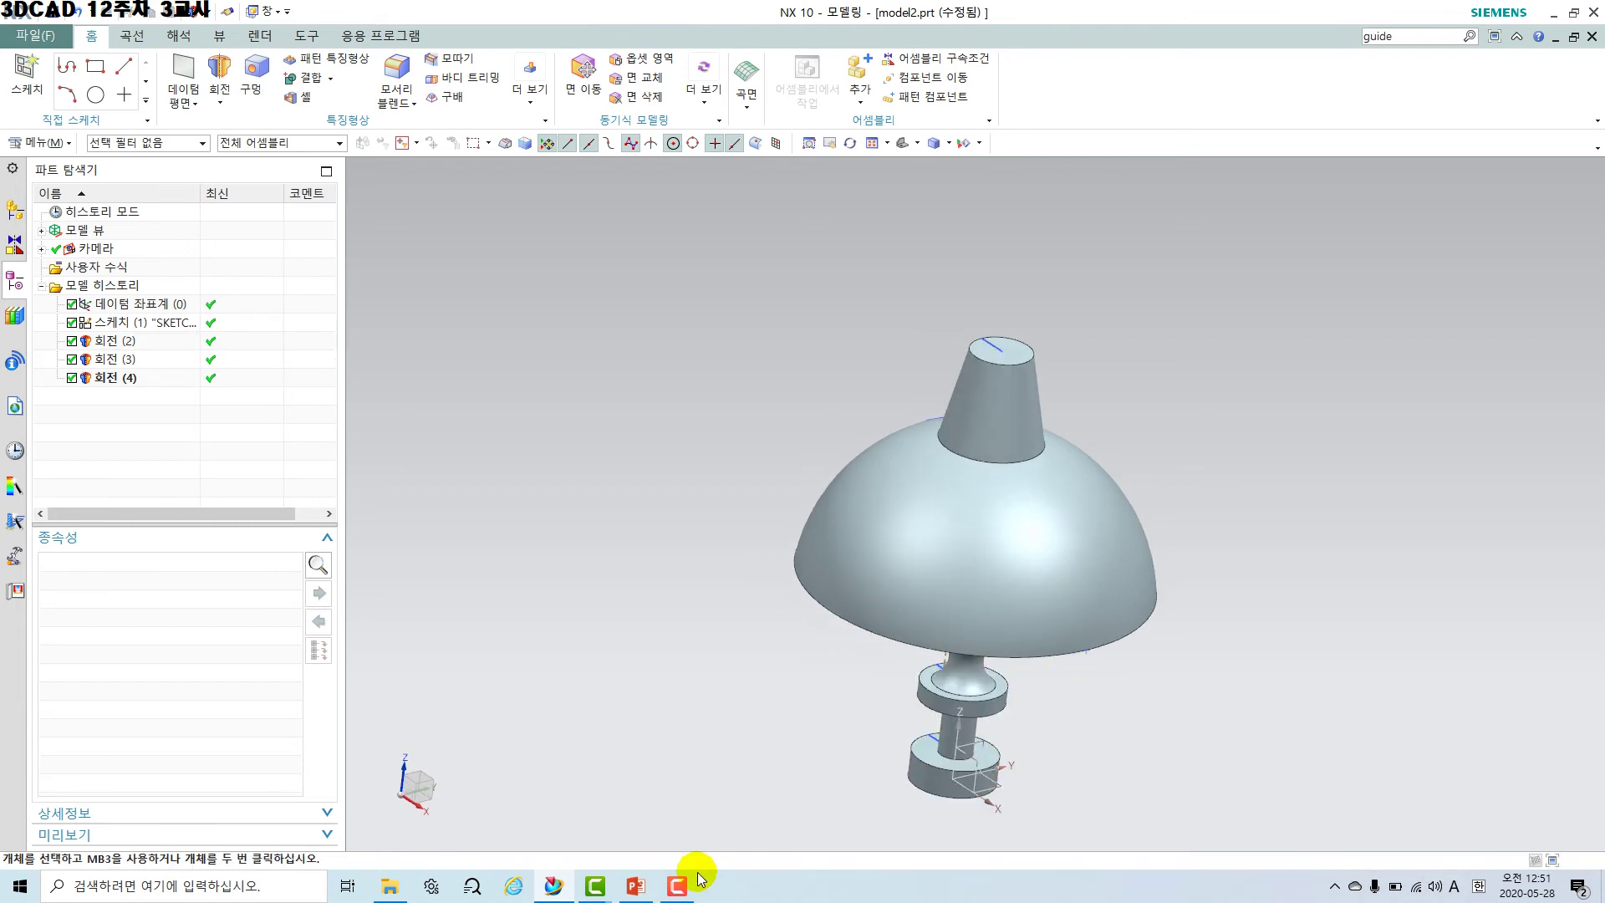
middle_click_drag(1179, 677, 1045, 660)
scroll(1104, 666, "down", 3)
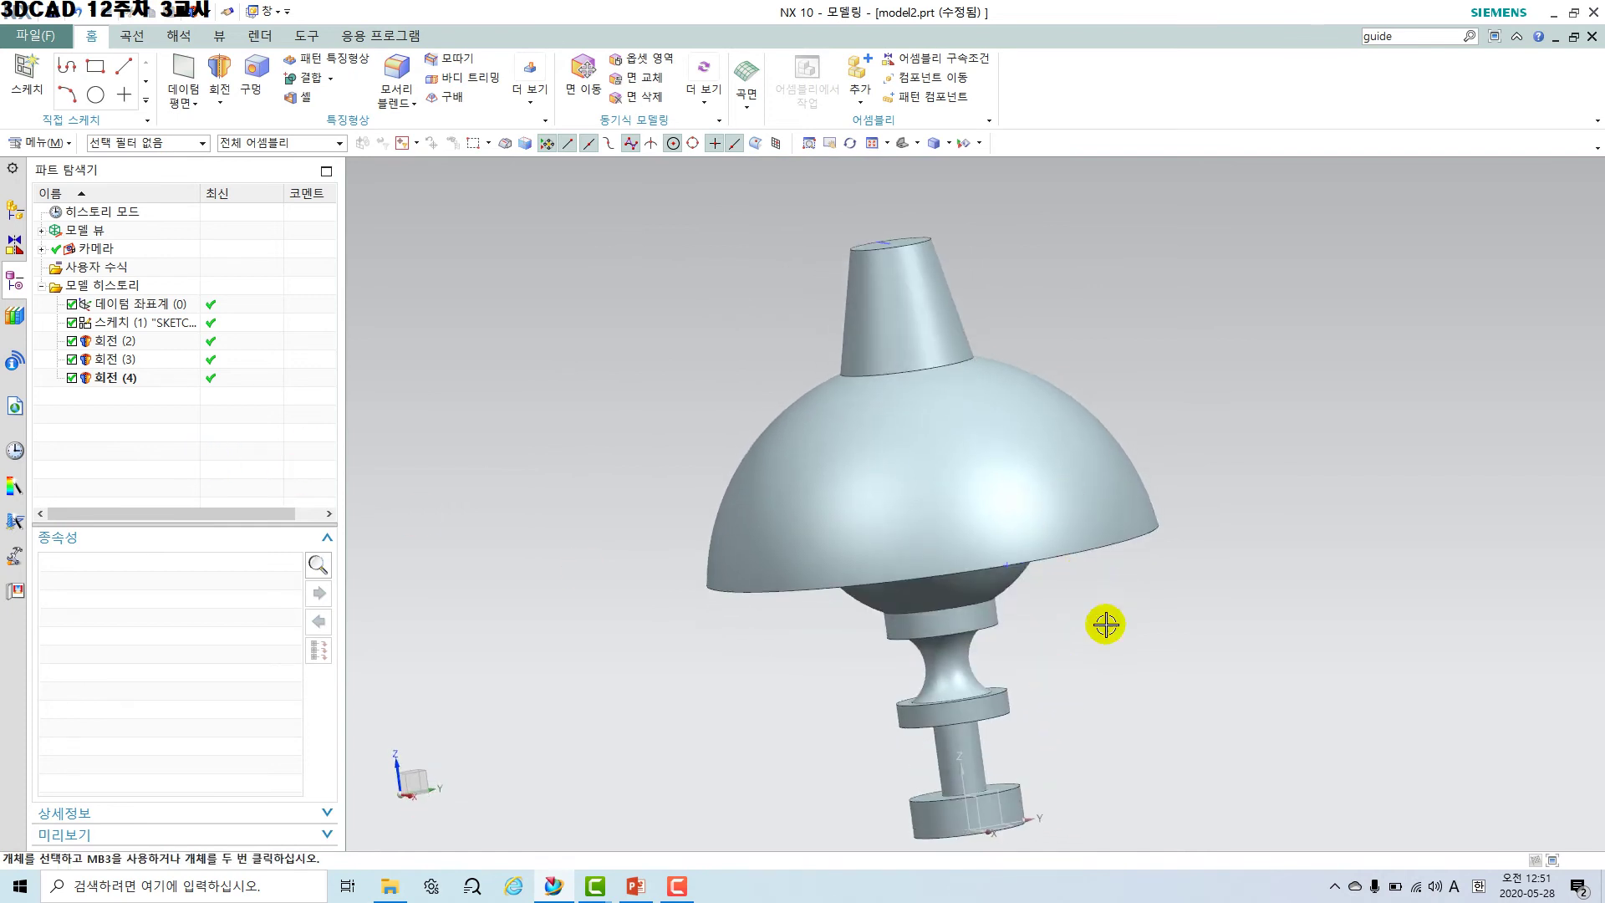
middle_click_drag(1139, 626, 987, 666)
Open the half-profile sketch SKETCH_000 for editing and frame the lamp profile.
left_click(174, 325)
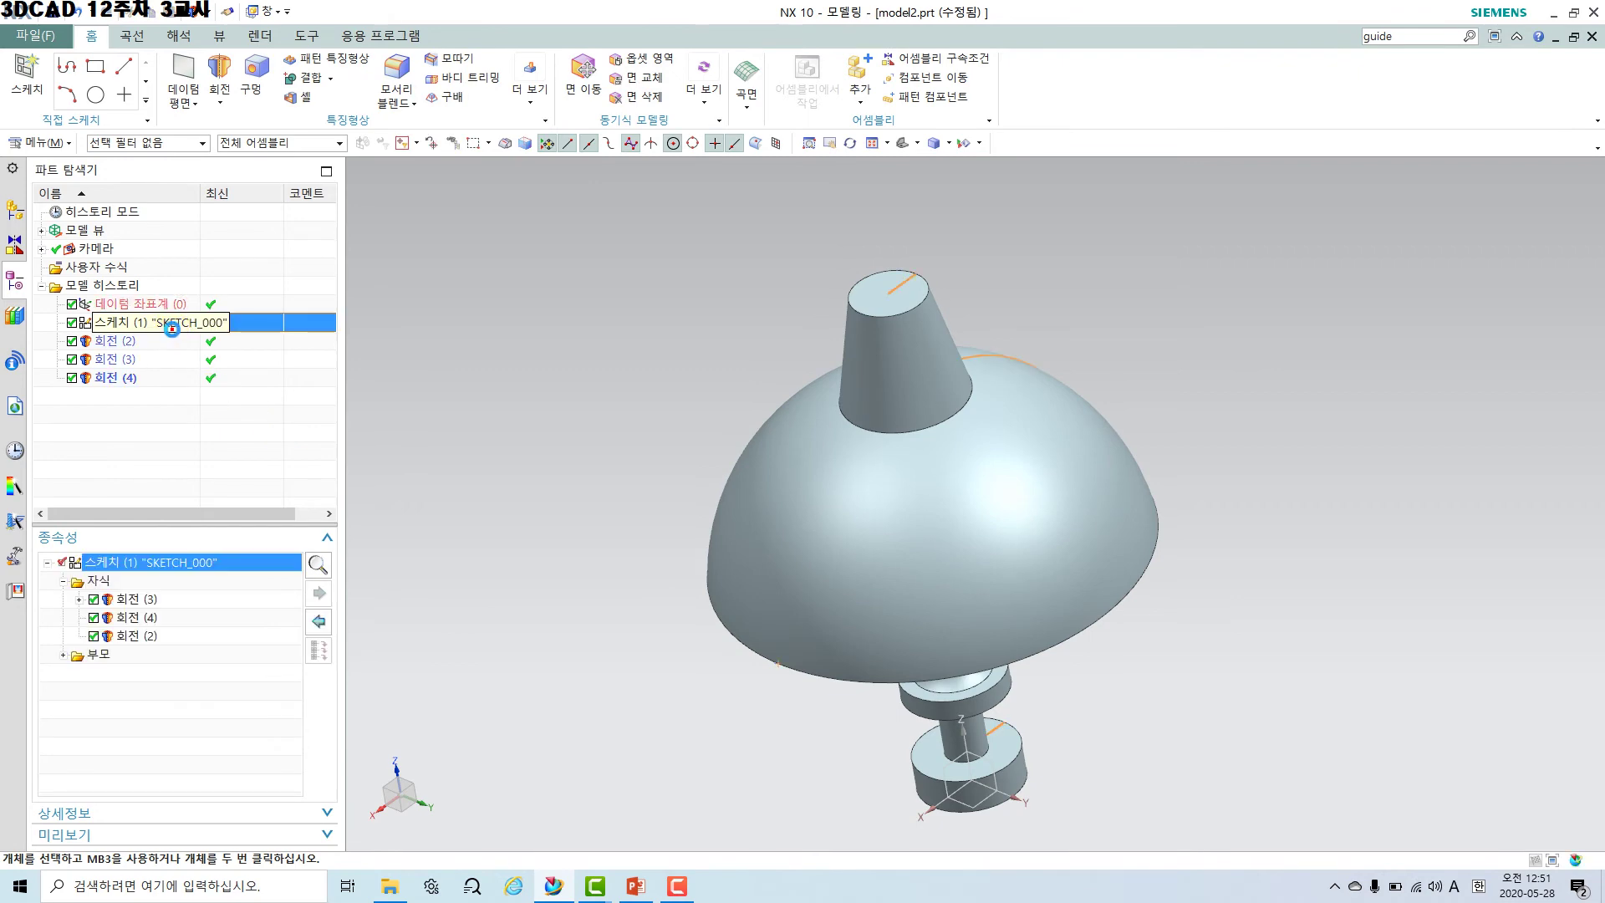
double_click(175, 332)
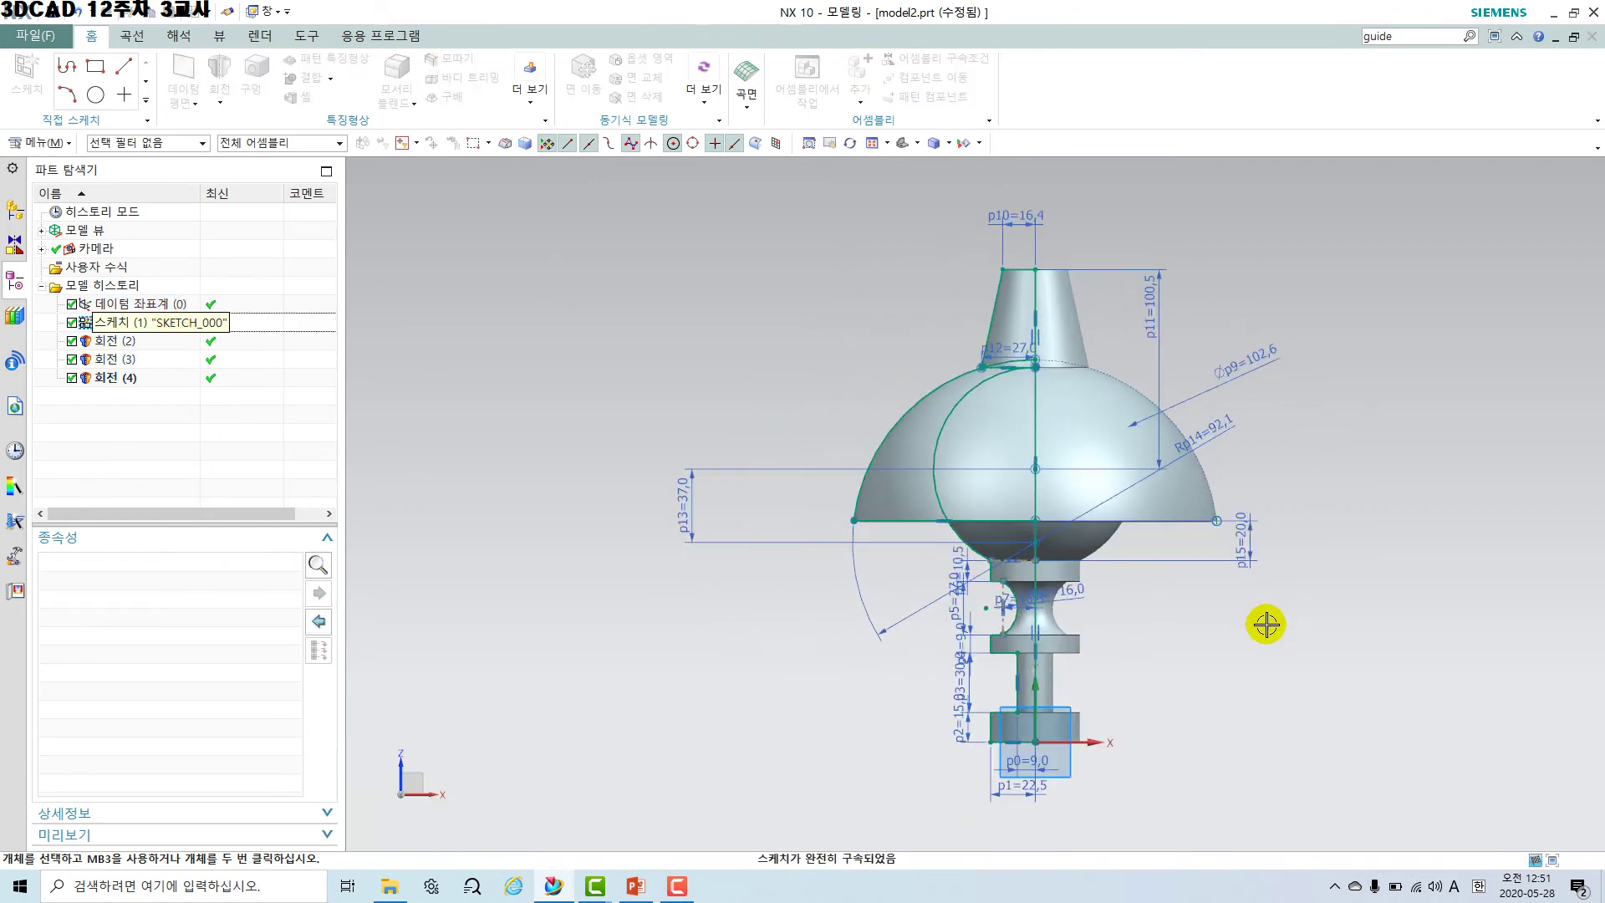
middle_click_drag(1131, 401, 1067, 544, "shift")
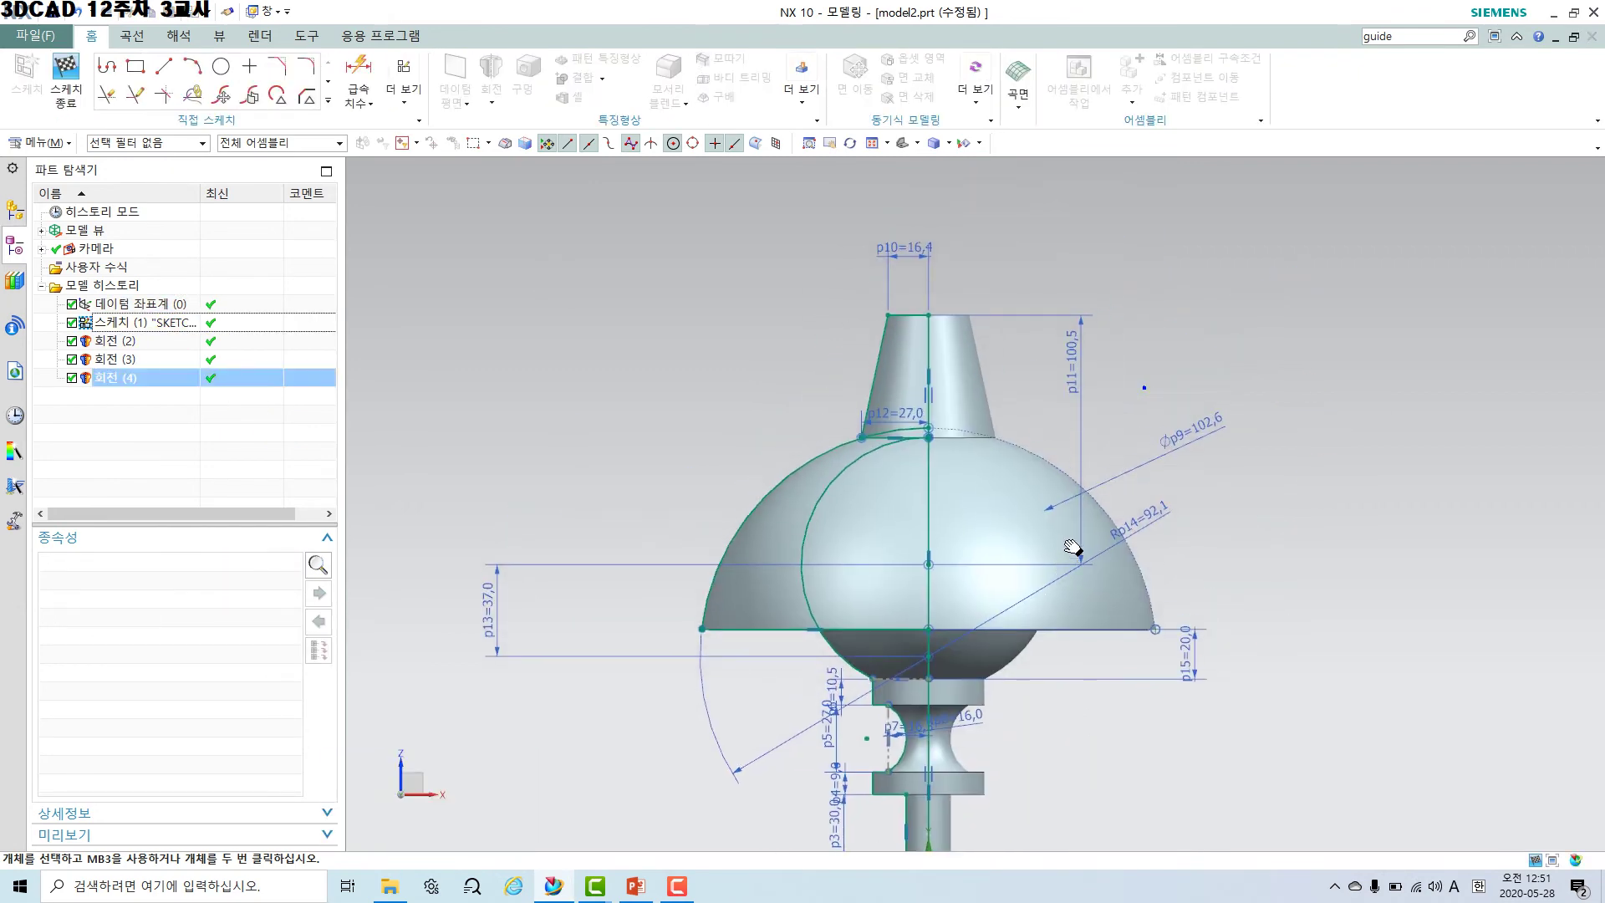
scroll(850, 441, "up", 3)
scroll(903, 430, "down", 5)
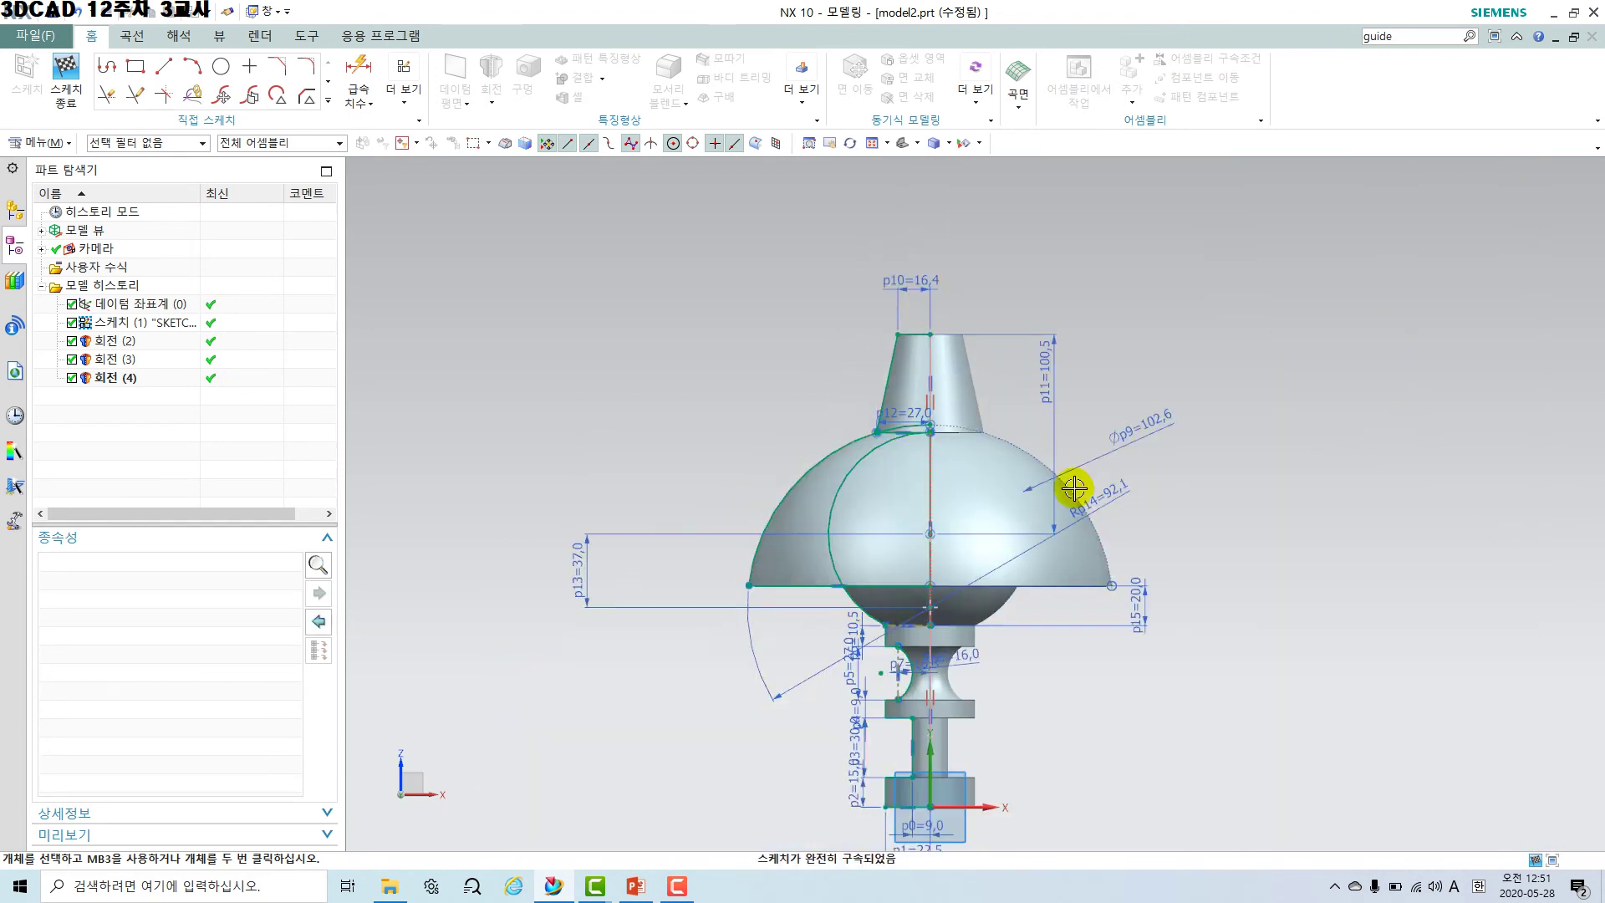
Finish editing the half-profile sketch and create a new sketch on the XZ datum plane through the lamp's axis.
middle_click_drag(1158, 708, 1108, 698, "shift")
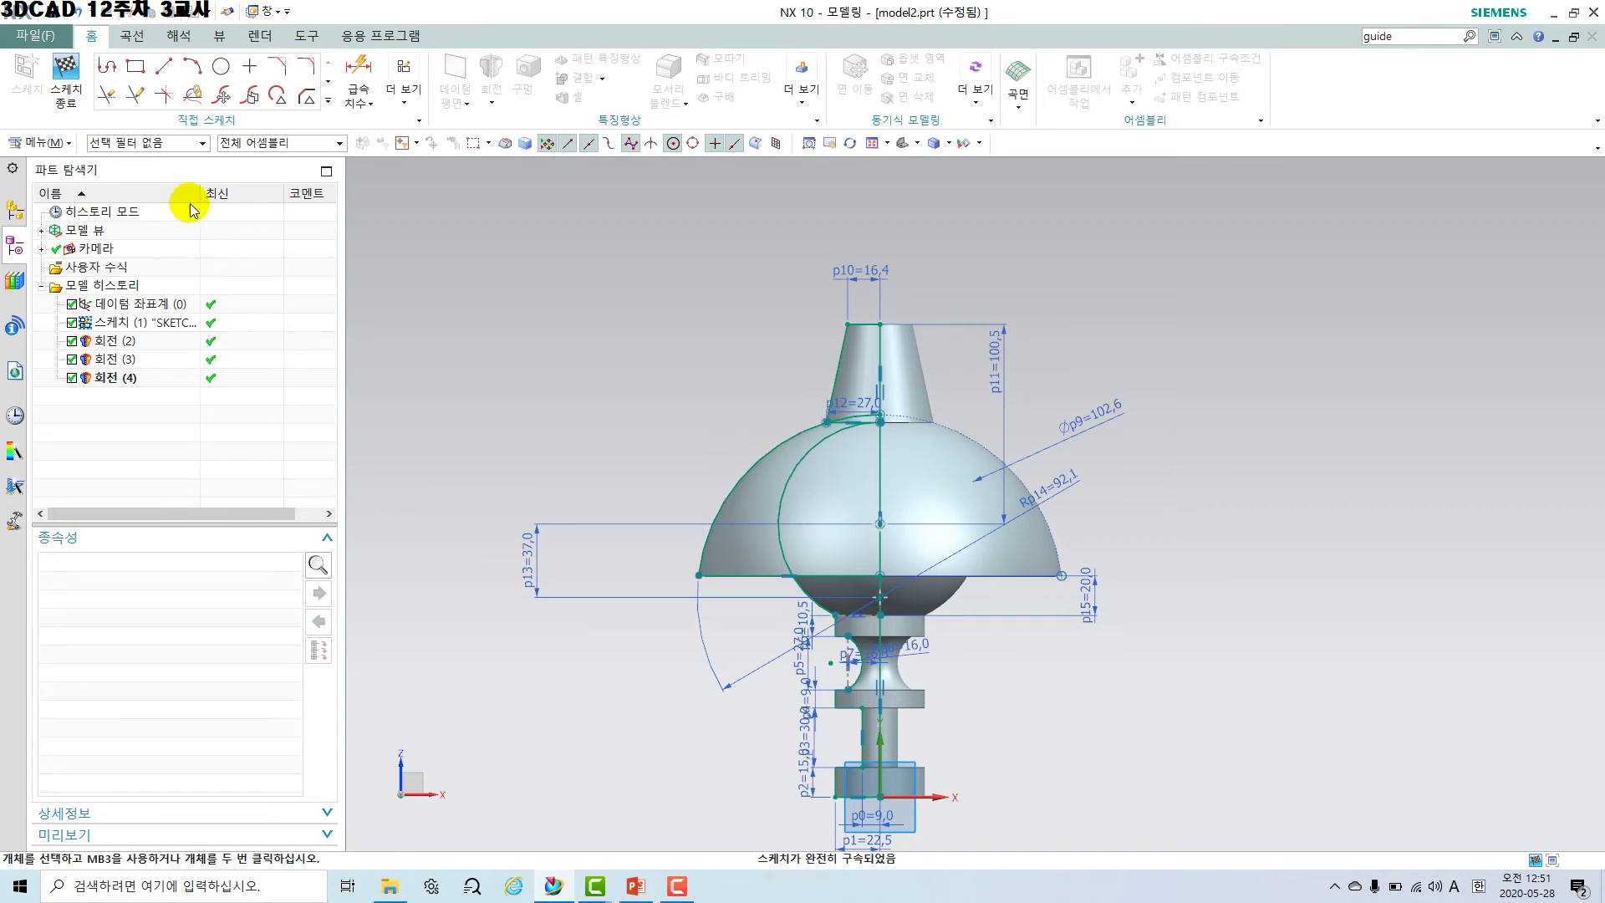
left_click(69, 75)
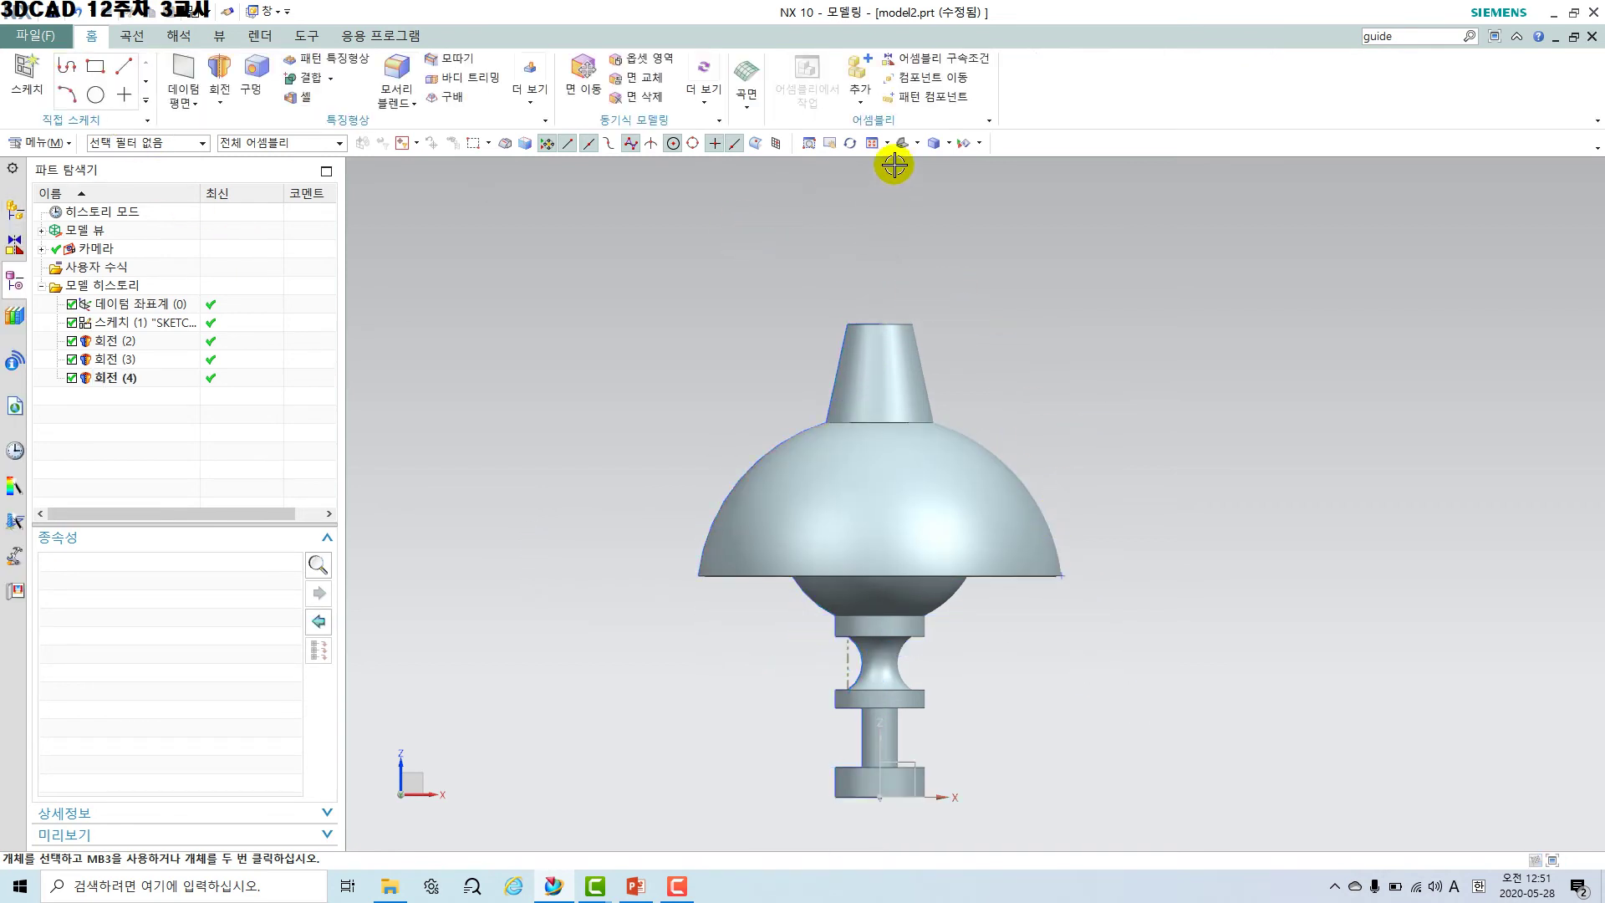
middle_click_drag(1216, 754, 978, 606, "shift")
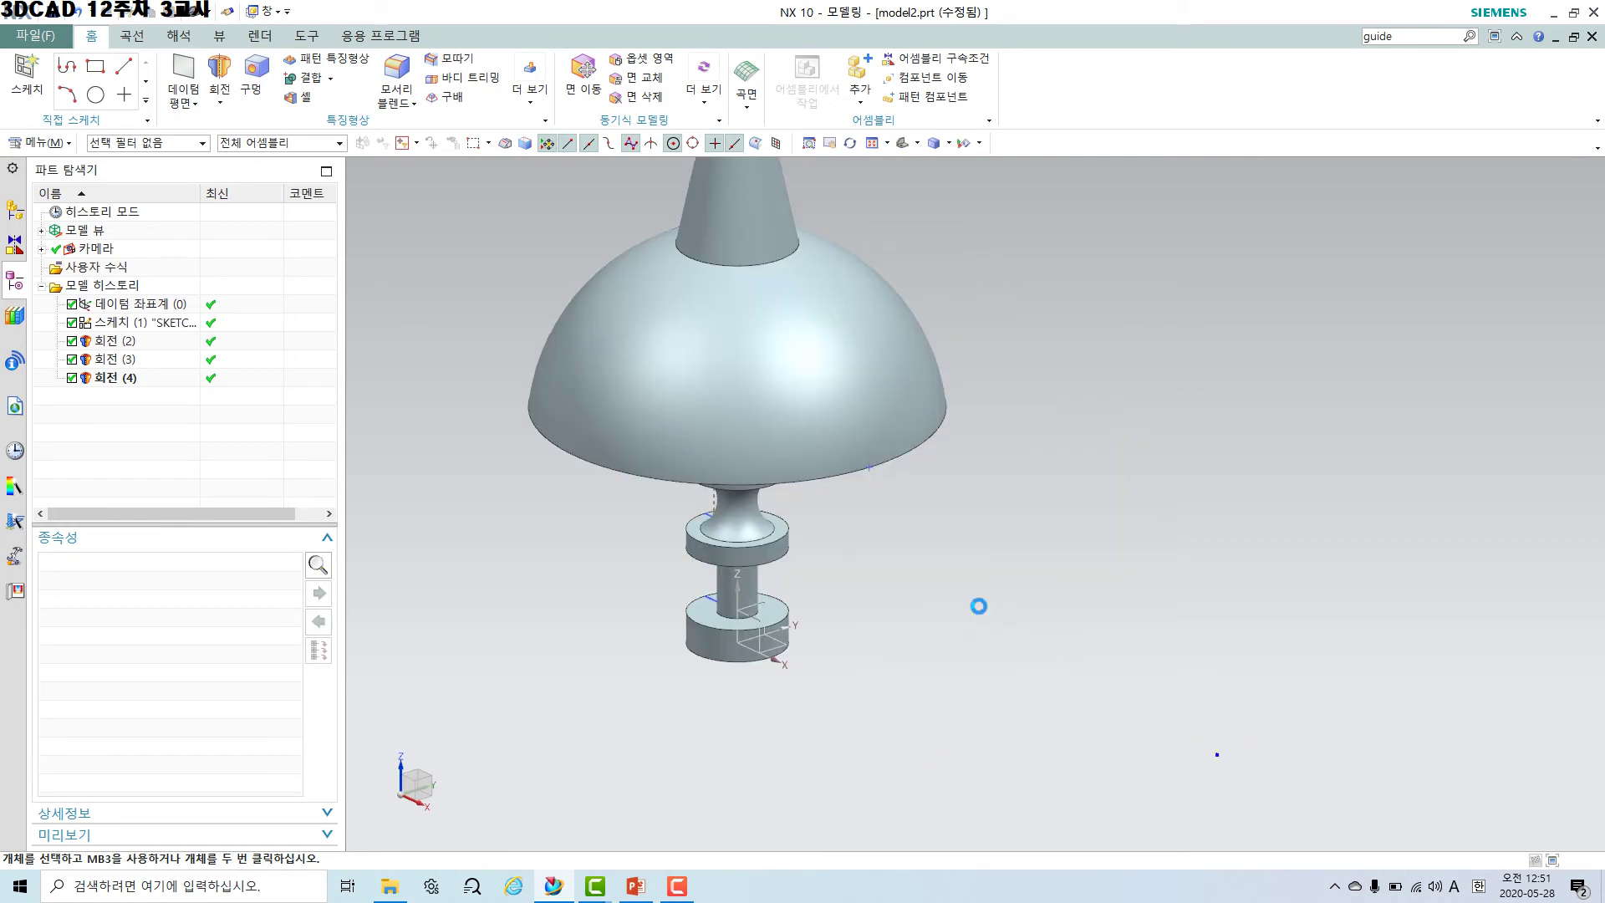
scroll(729, 663, "up", 3)
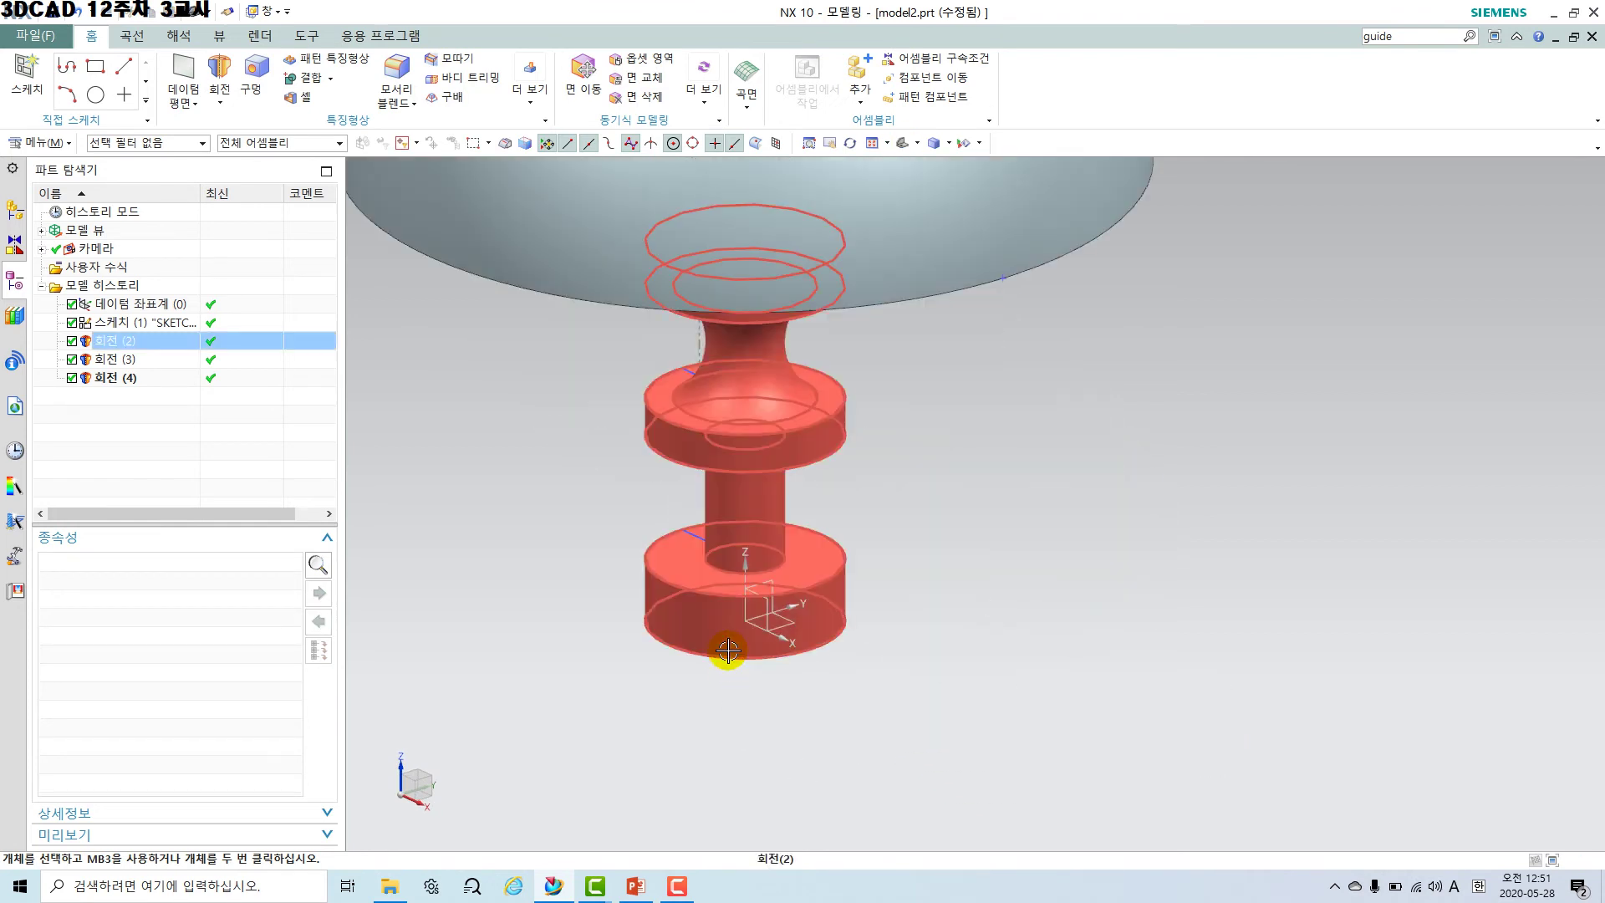
left_click(25, 90)
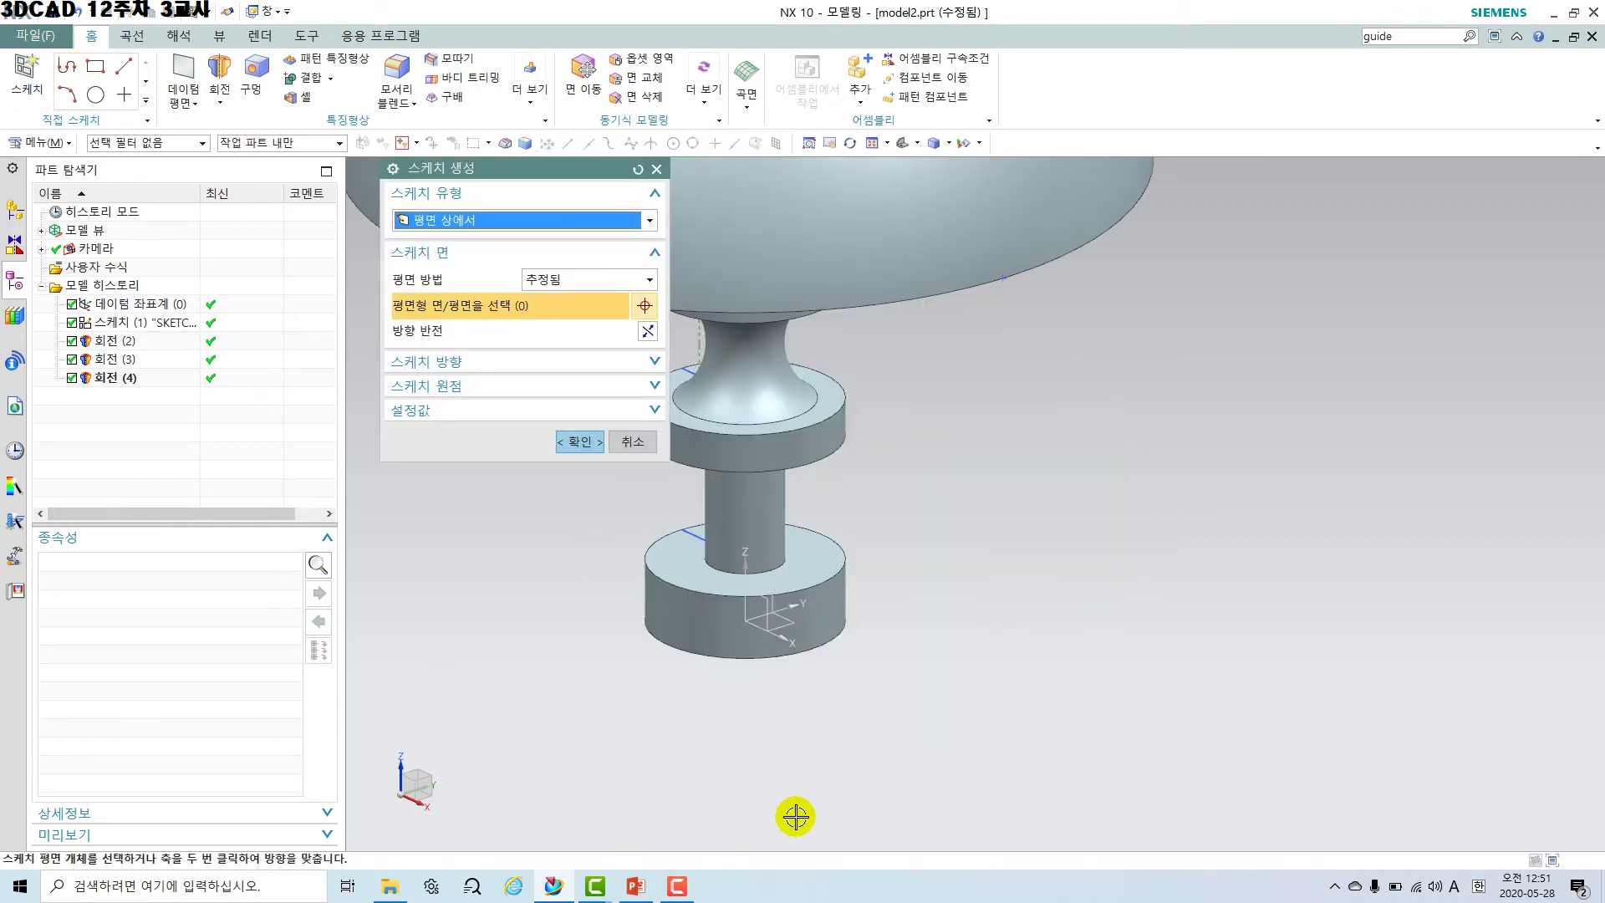
left_click(764, 589)
left_click(588, 441)
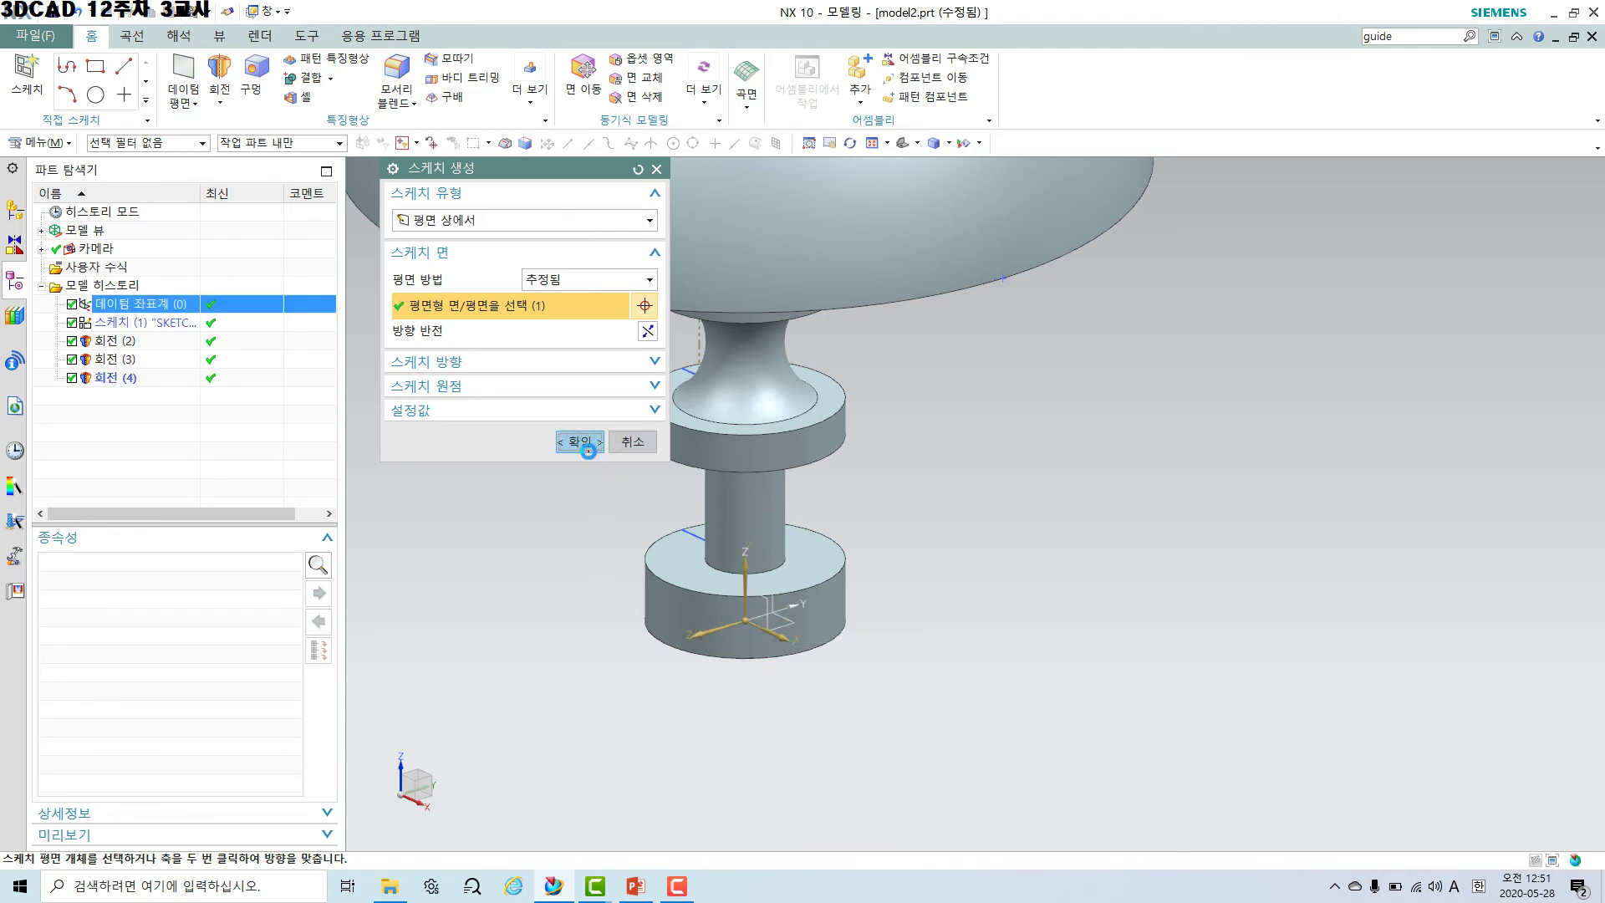
mouse_move(1333, 604)
middle_mouse_down("shift")
mouse_move(1211, 713)
mouse_move(1084, 763)
middle_mouse_up("shift")
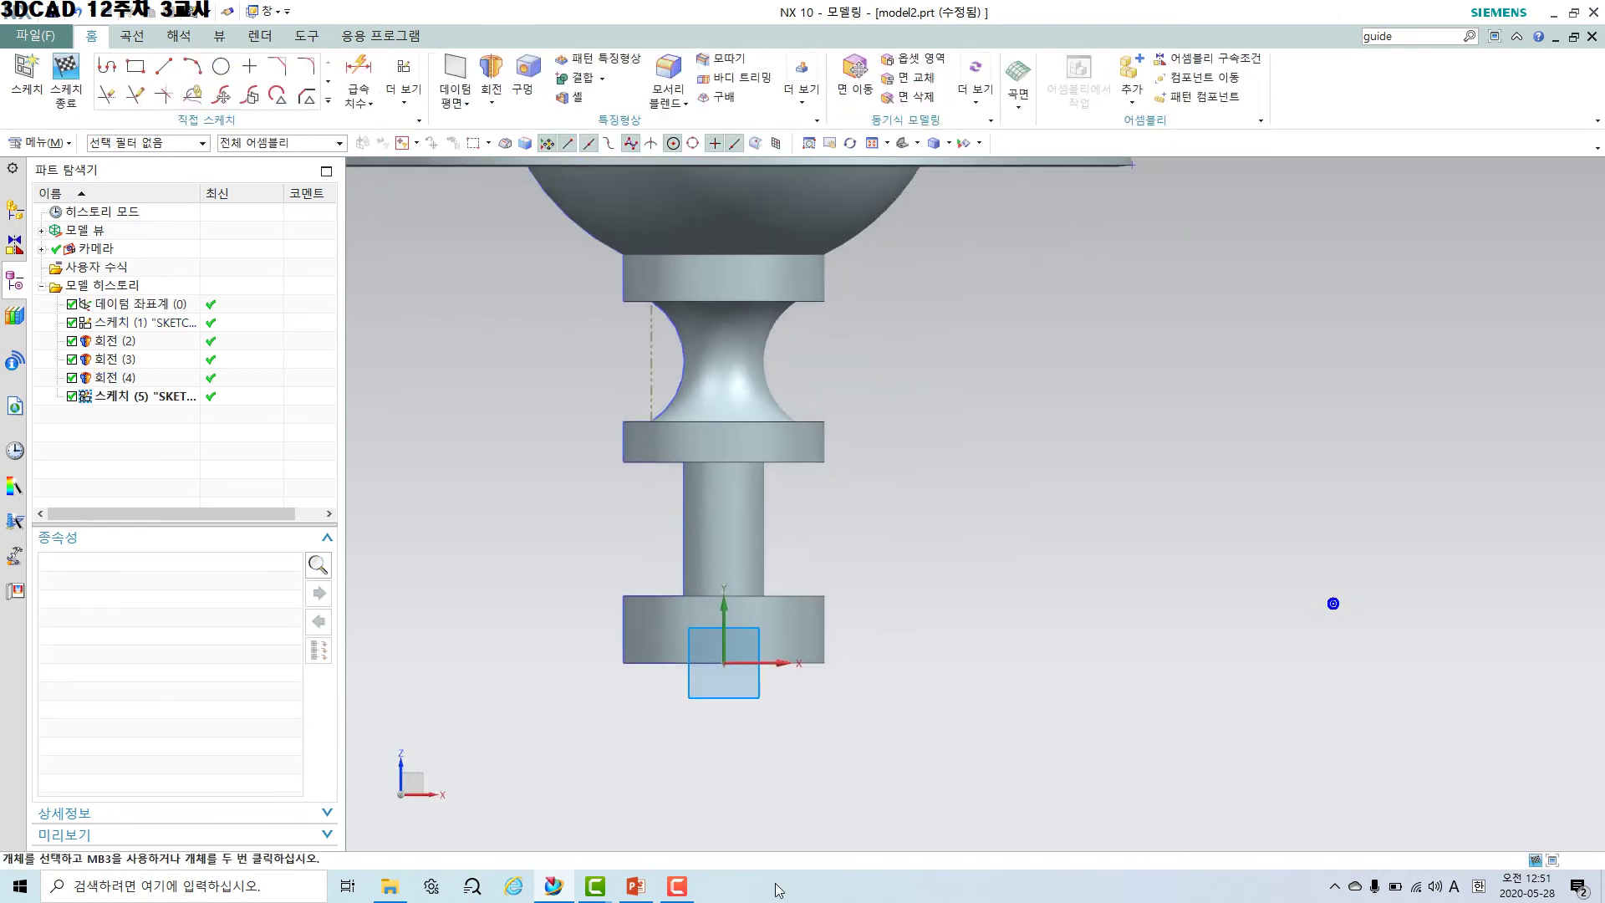
Study the dimensions of the bent arm beside the lamp's base on drawing #12 in PowerPoint, and return to NX.
left_click(656, 893)
scroll(1117, 636, "down", 5)
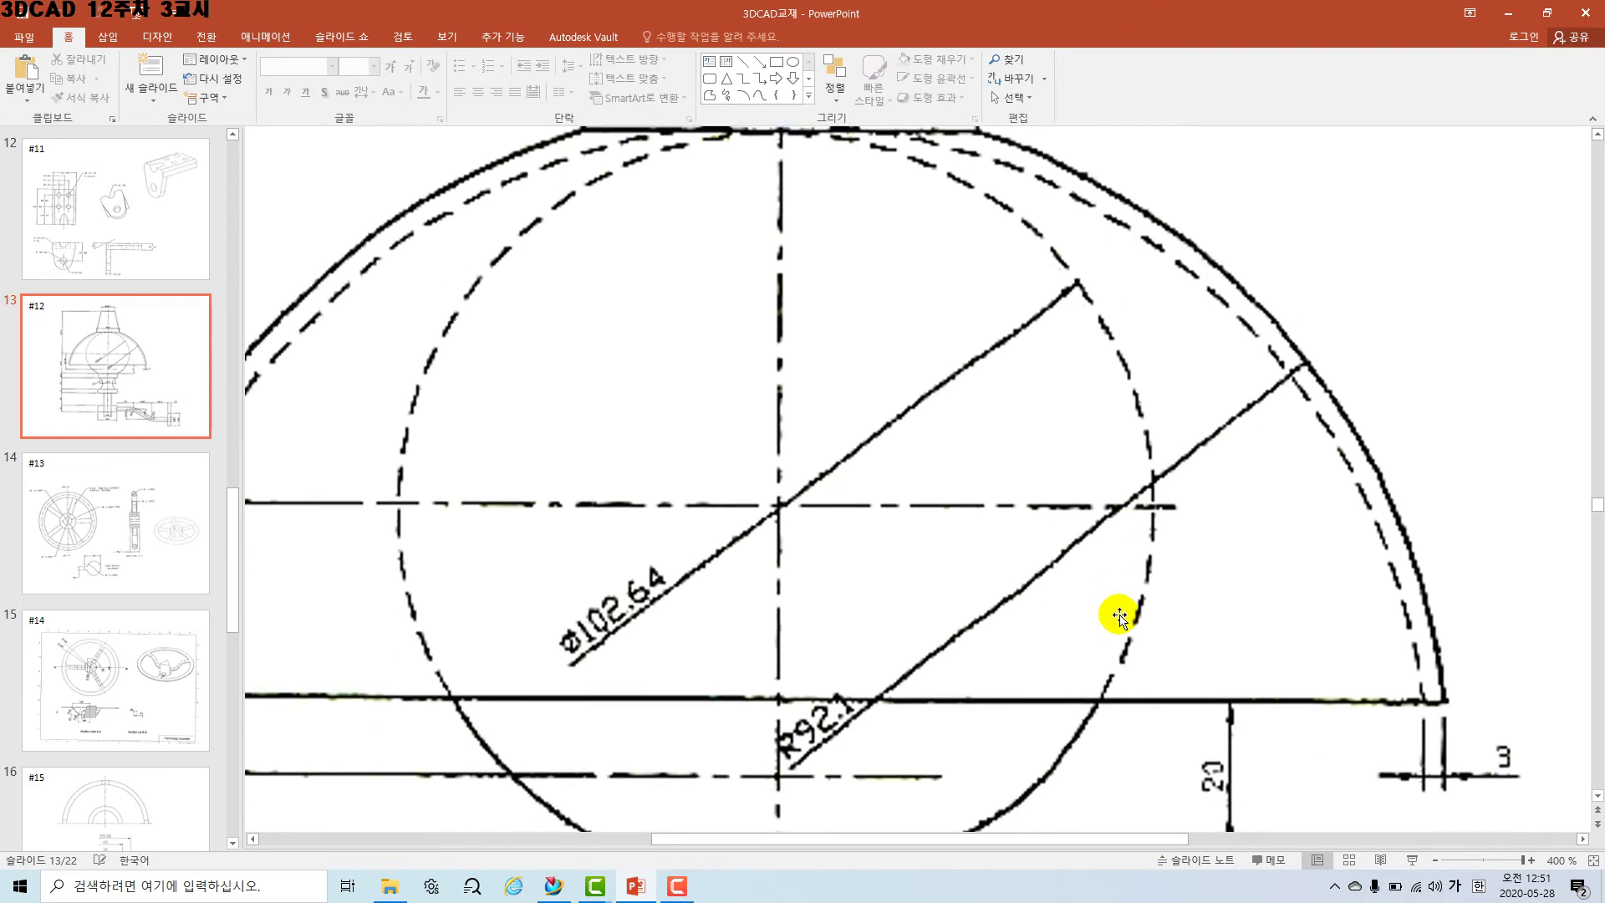
scroll(1116, 642, "down", 5)
scroll(1112, 642, "down", 10, "ctrl")
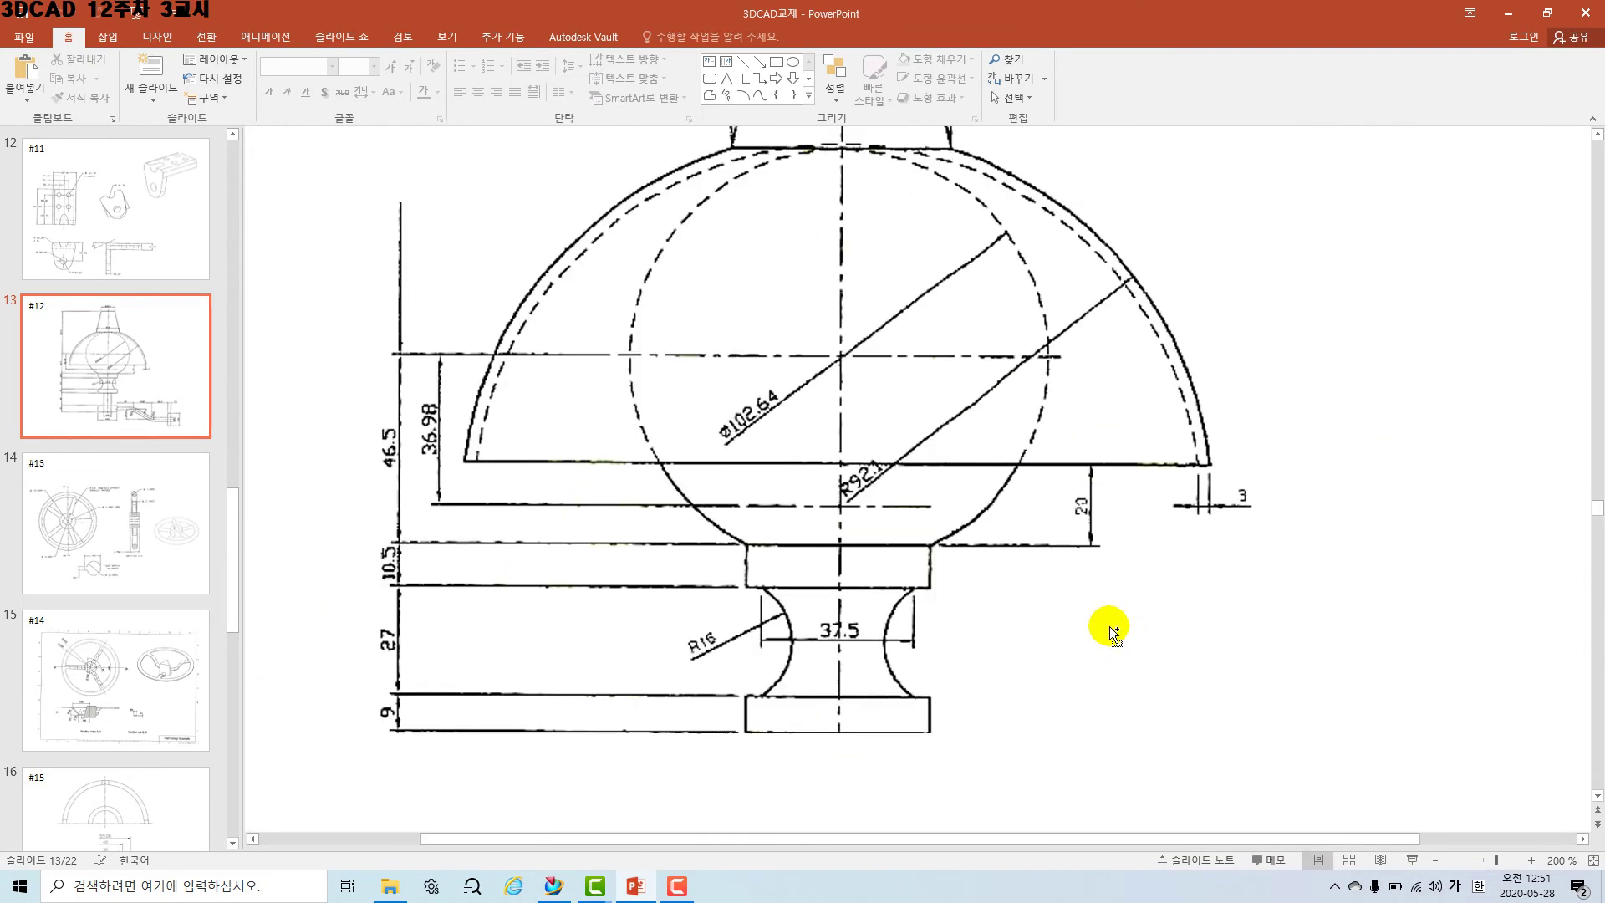
scroll(1107, 643, "down", 2)
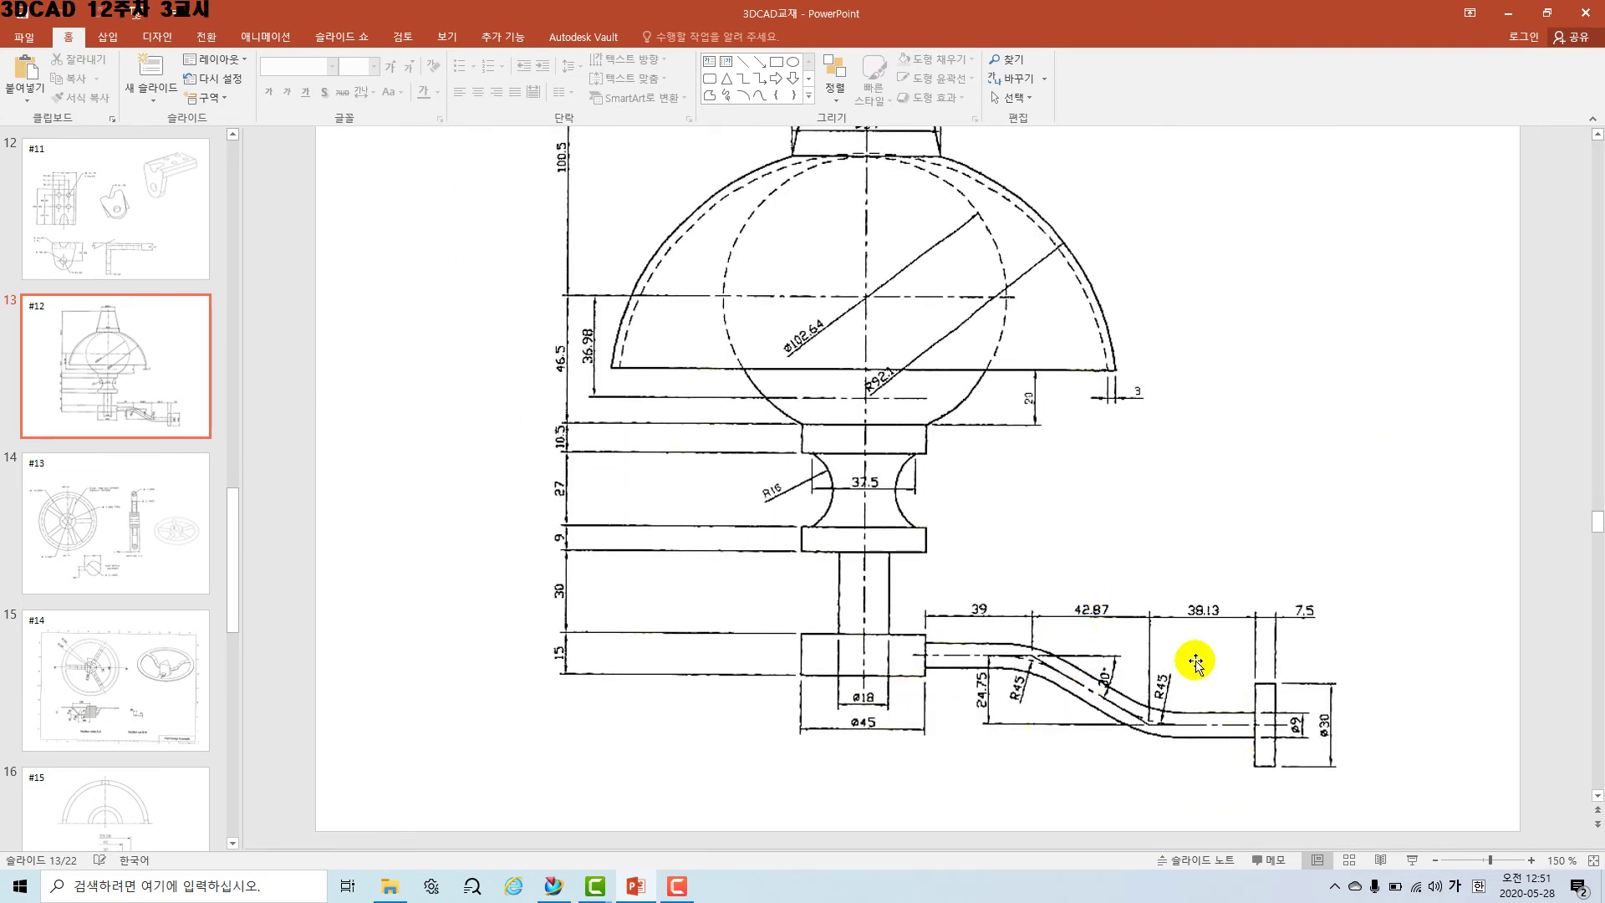
scroll(1214, 746, "up", 3)
scroll(1217, 744, "up", 5, "ctrl")
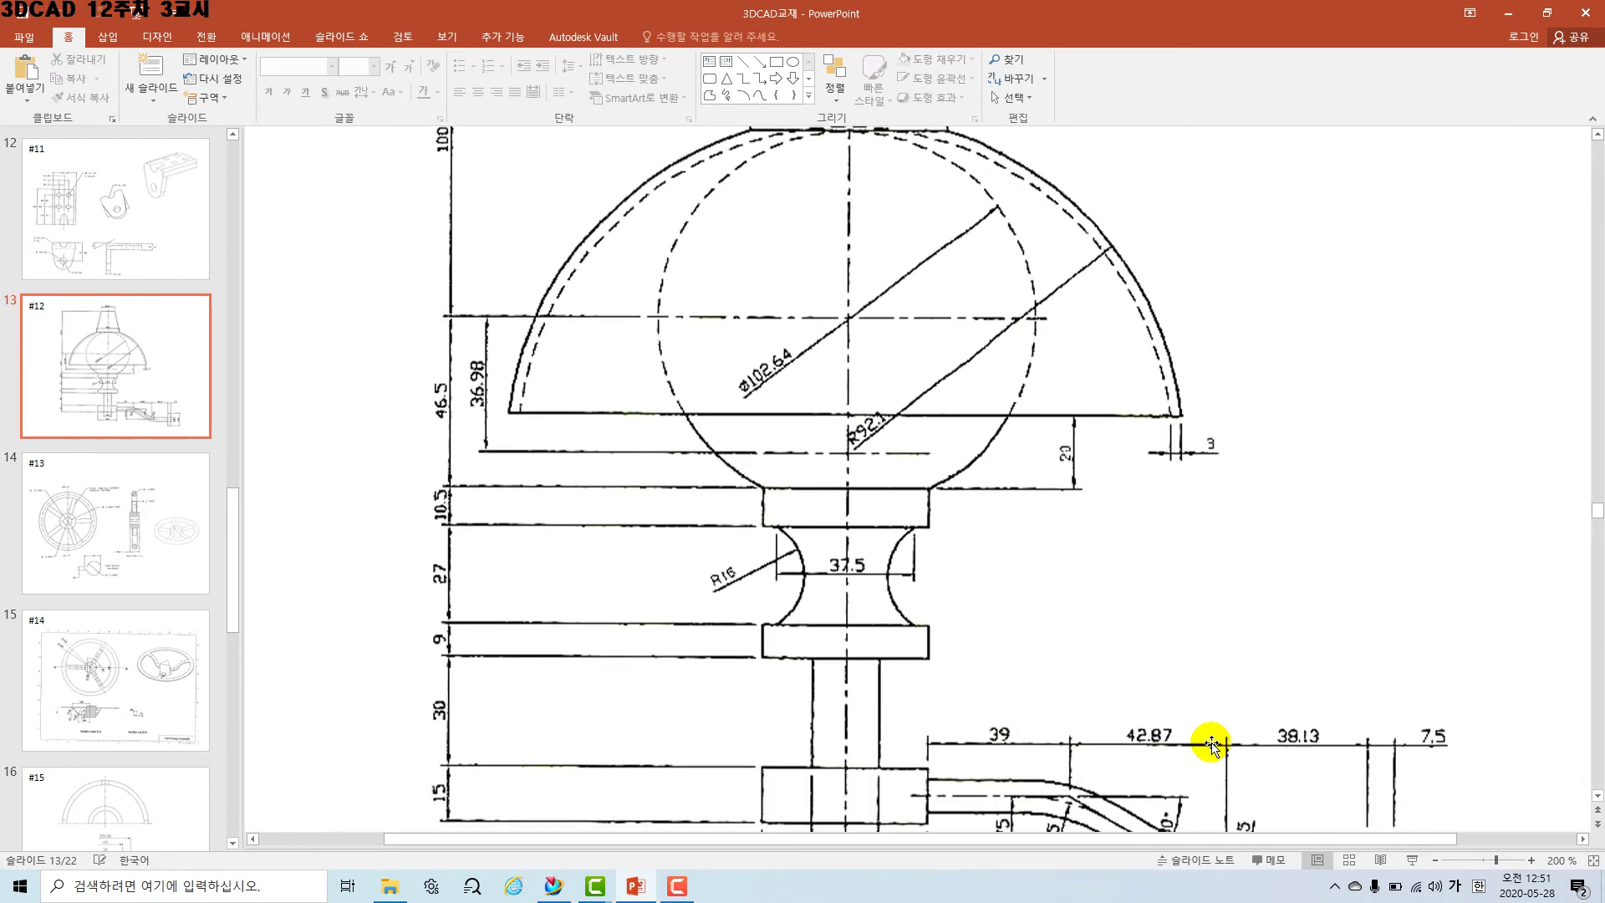
scroll(1212, 733, "down", 1)
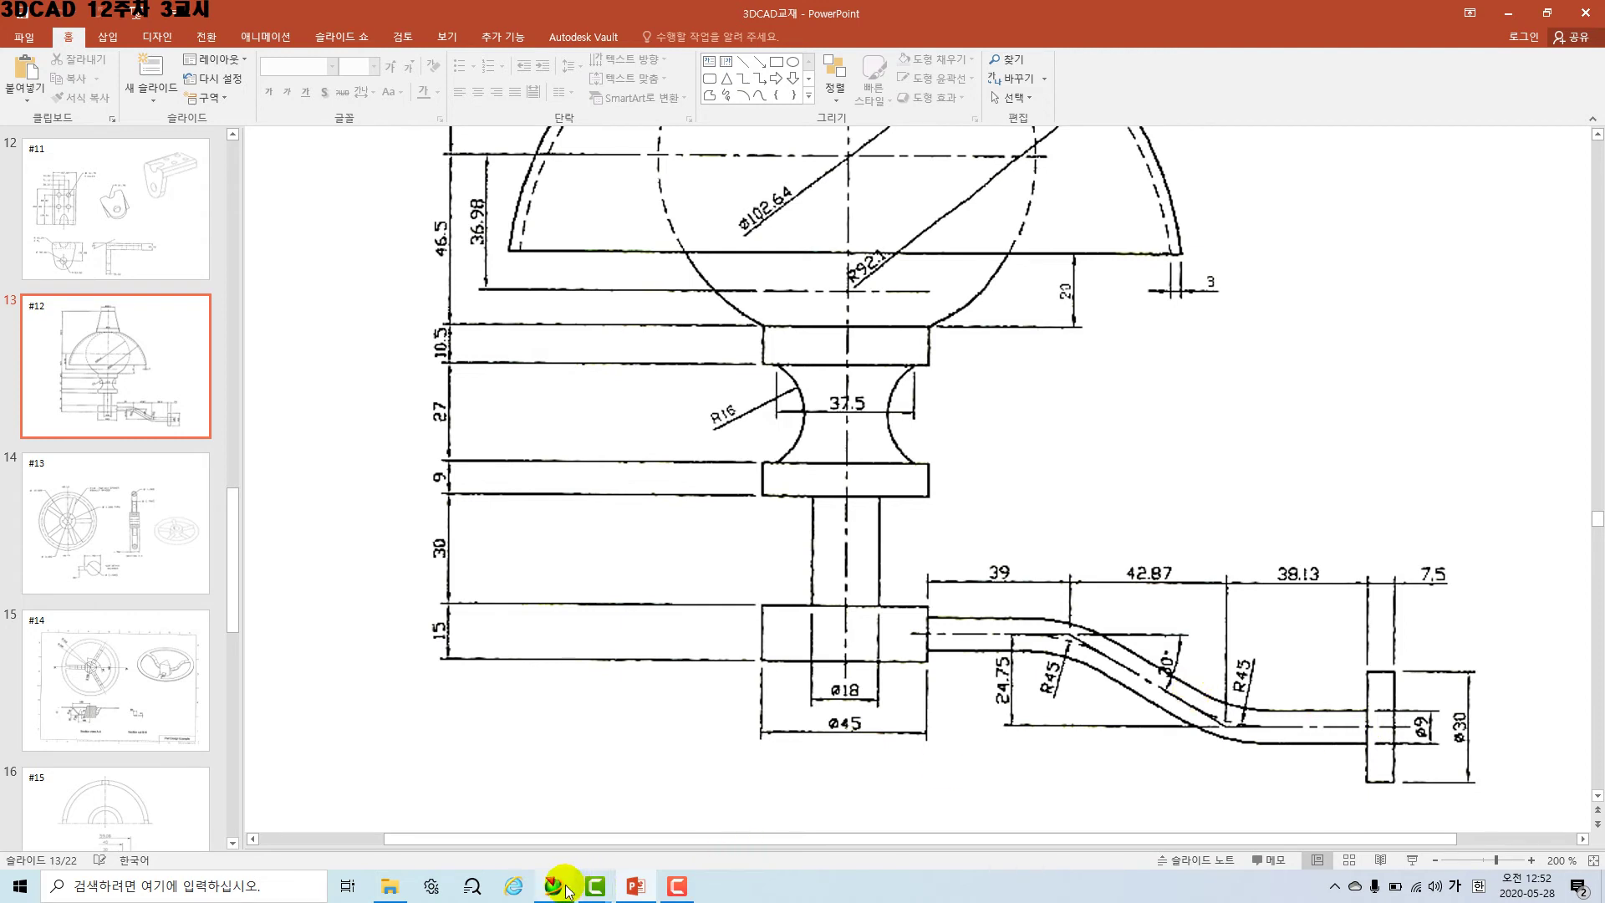
mouse_move(565, 891)
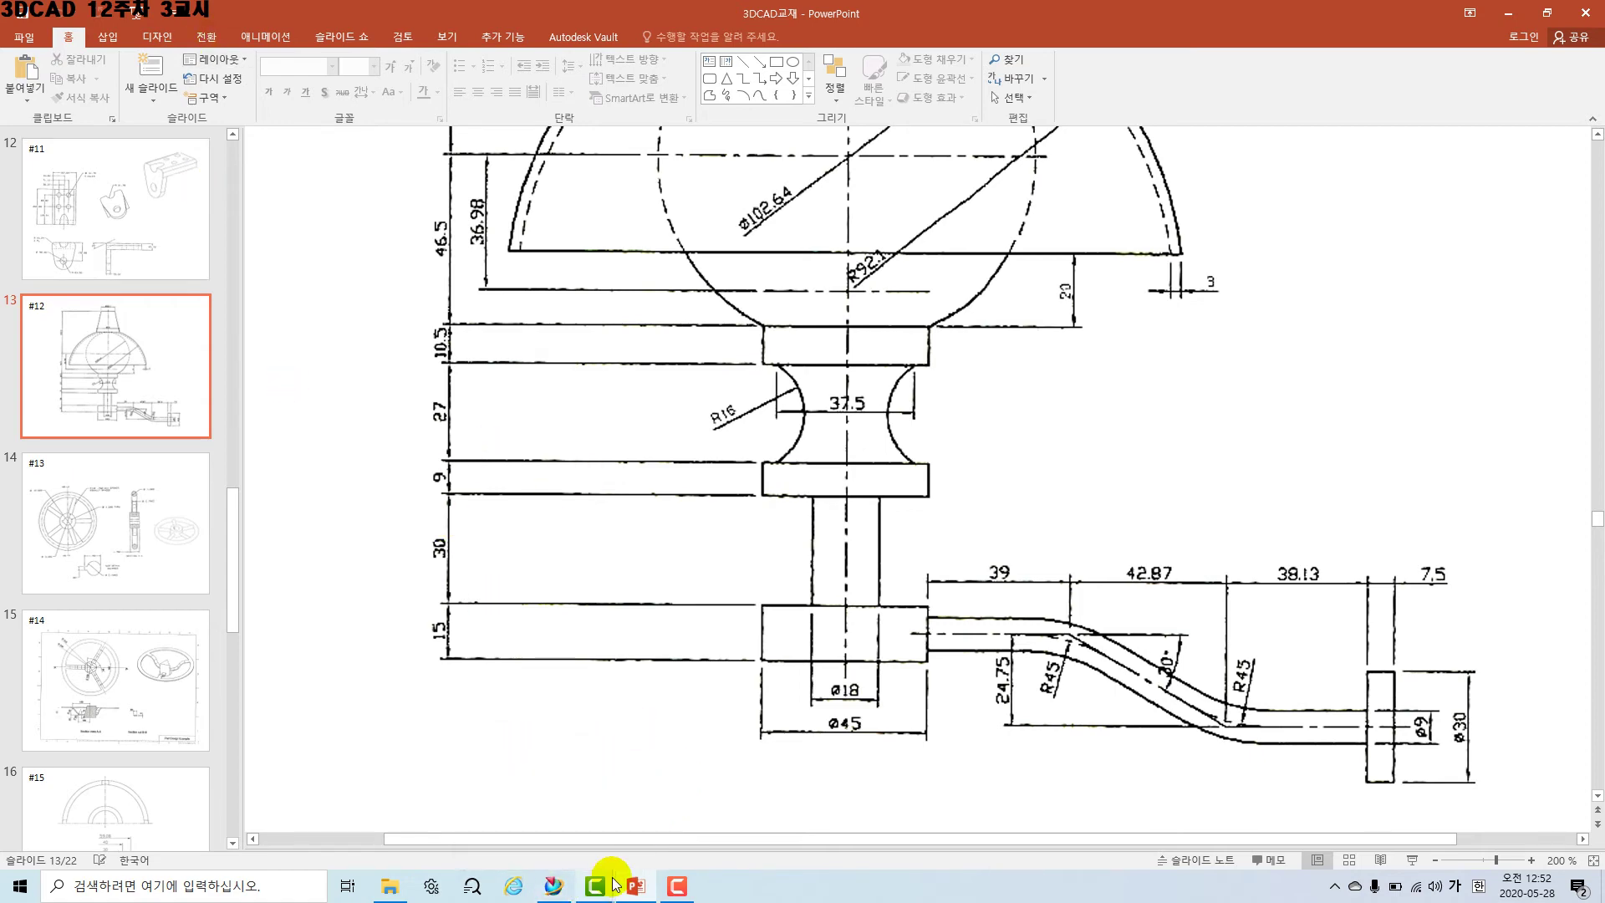
left_click(555, 886)
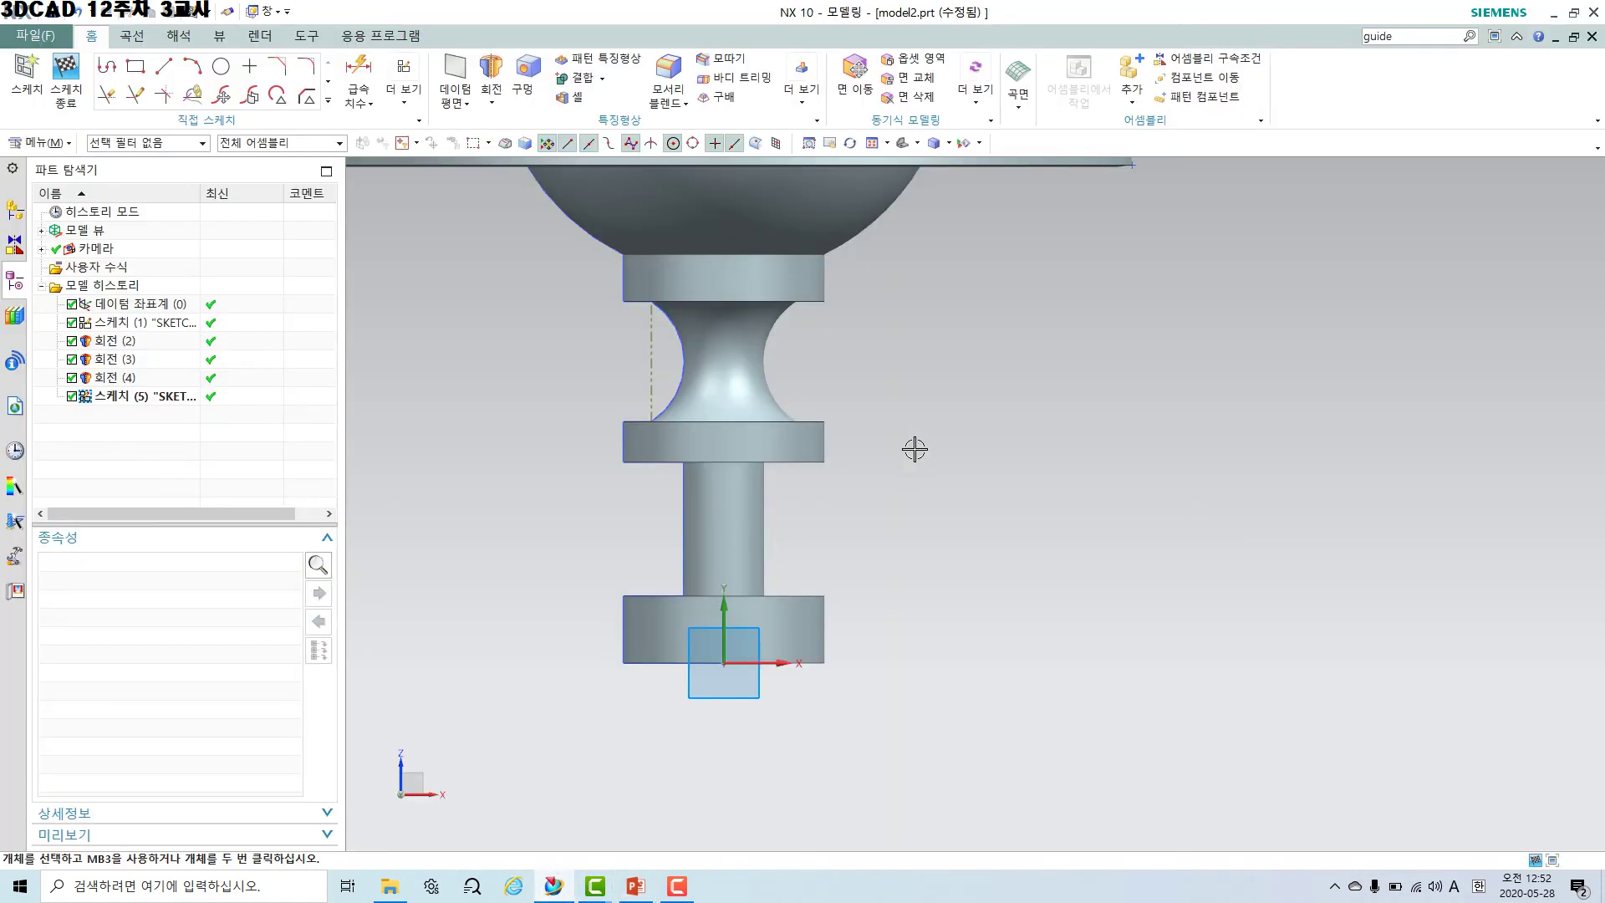
Start a line Profile inside the lamp's base disc with a horizontal segment about 45 mm long extending beyond the disc.
left_click(113, 72)
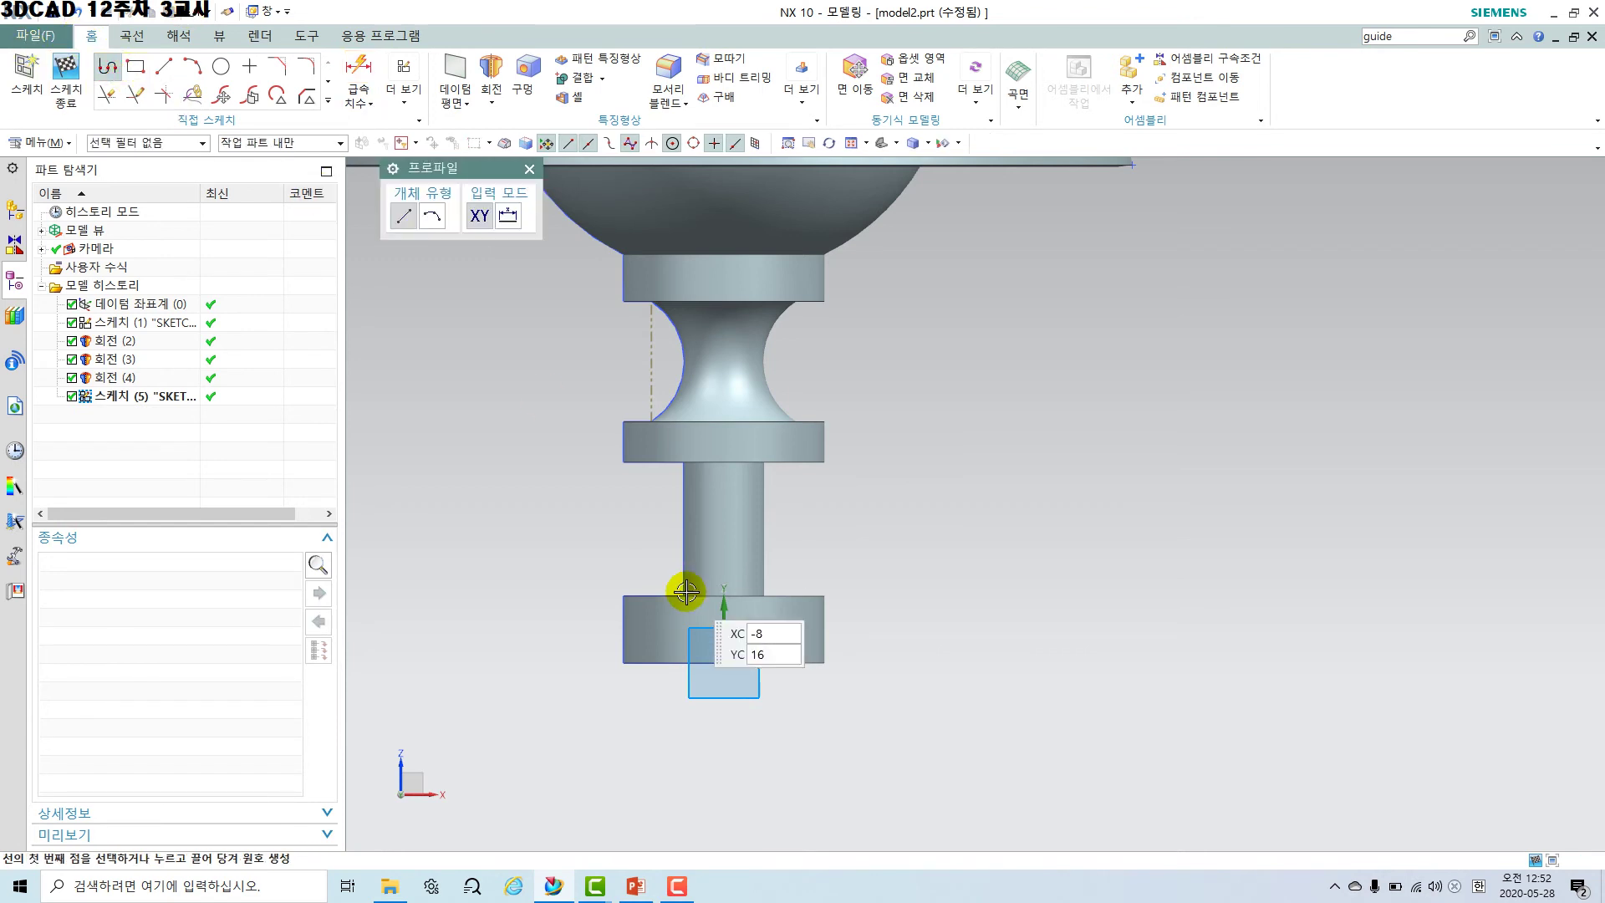
scroll(728, 629, "up", 2)
scroll(729, 629, "up", 1)
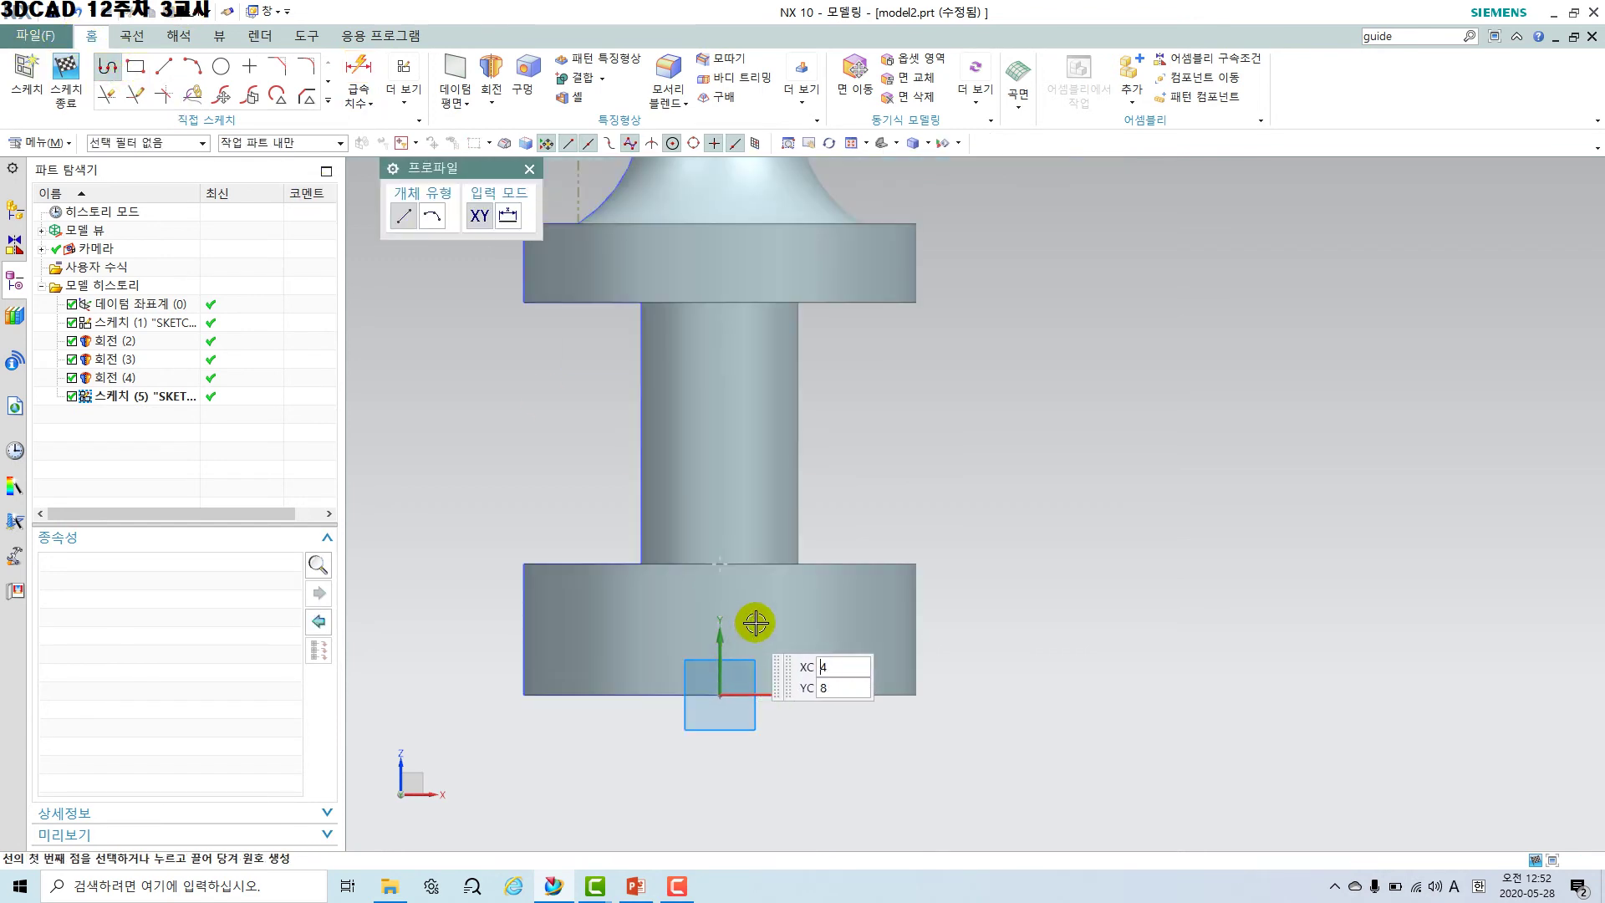
left_click(754, 610)
scroll(1032, 611, "down", 1)
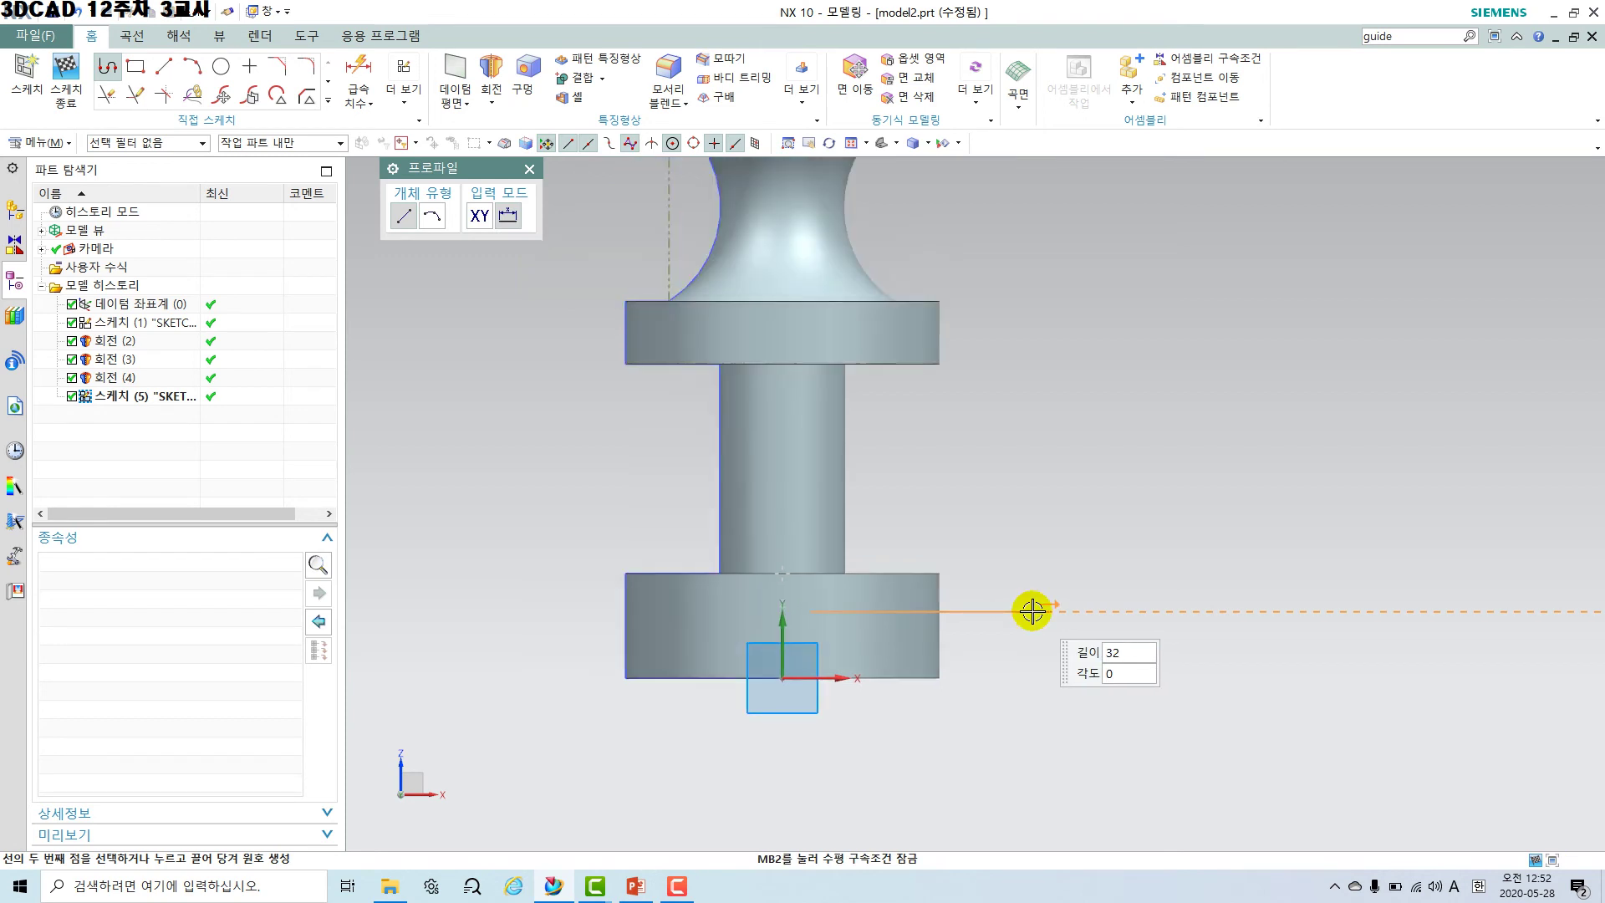
middle_click_drag(1033, 611, 797, 611, "shift")
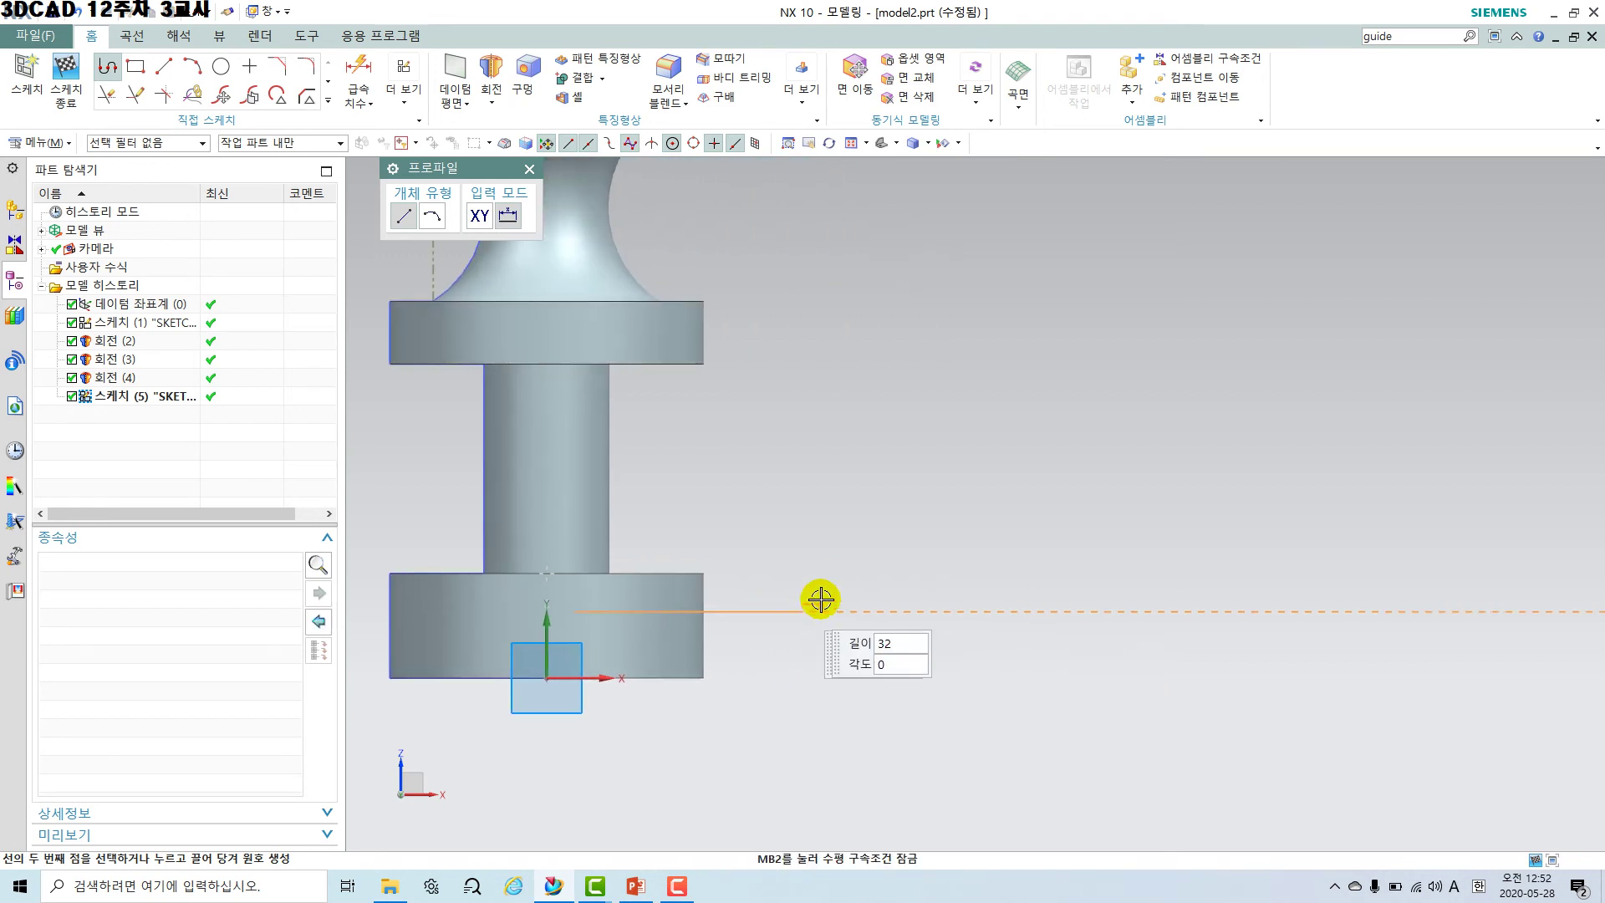
left_click(886, 598)
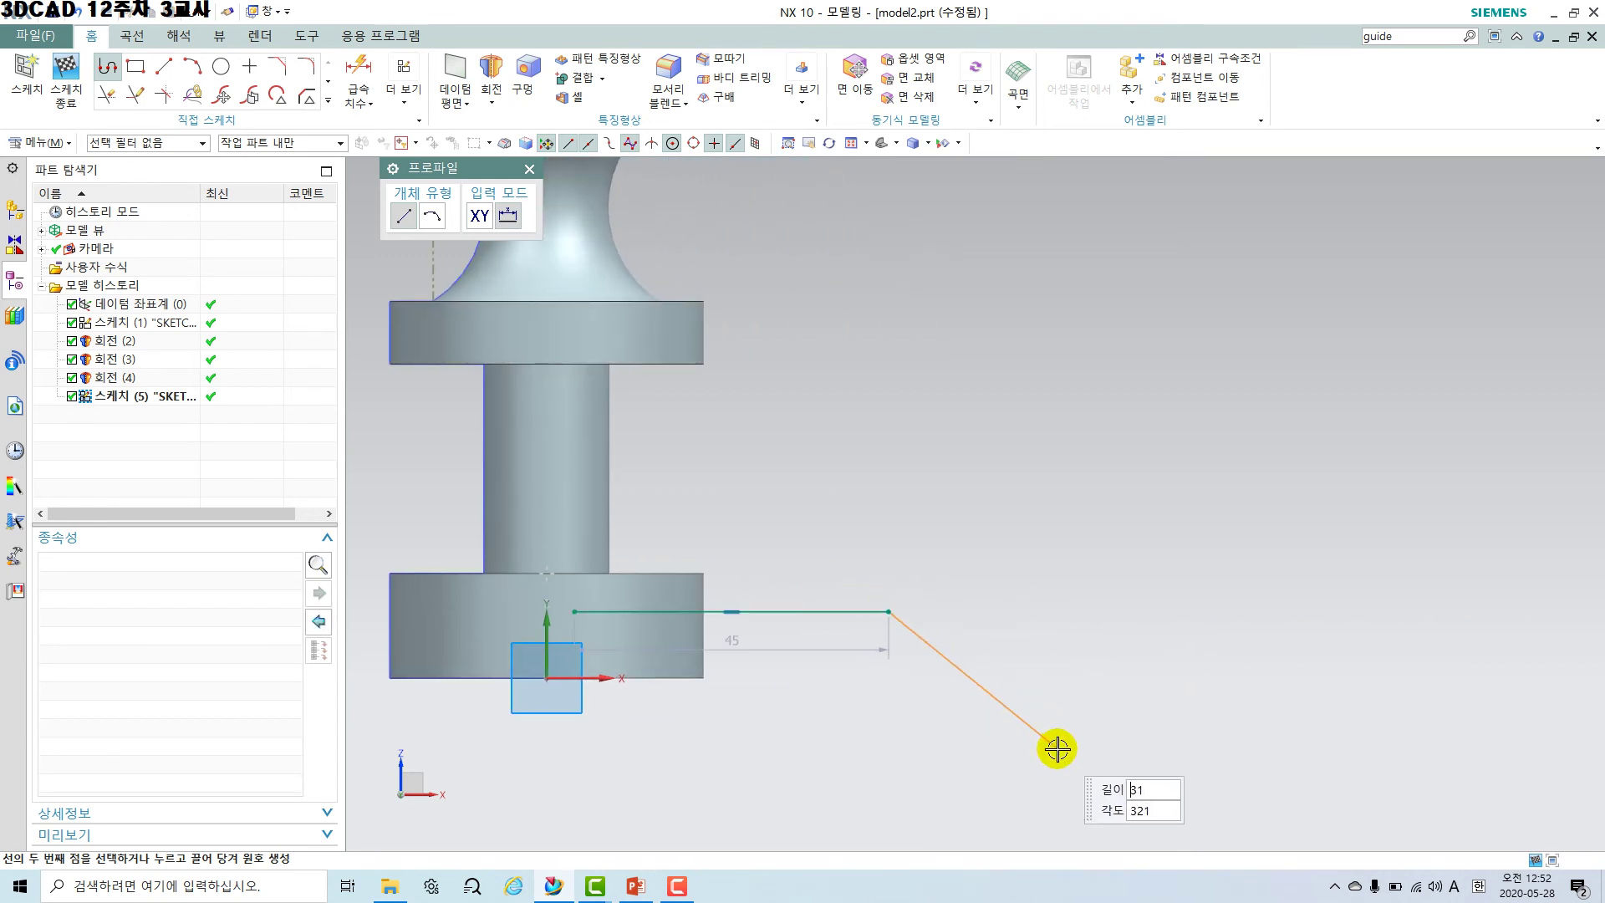
Continue the arm profile with a downward-sloping segment about 33 mm long and a horizontal segment about 59 mm long, ending the Profile.
scroll(1063, 749, "down", 1)
middle_click_drag(1051, 732, 910, 686, "shift")
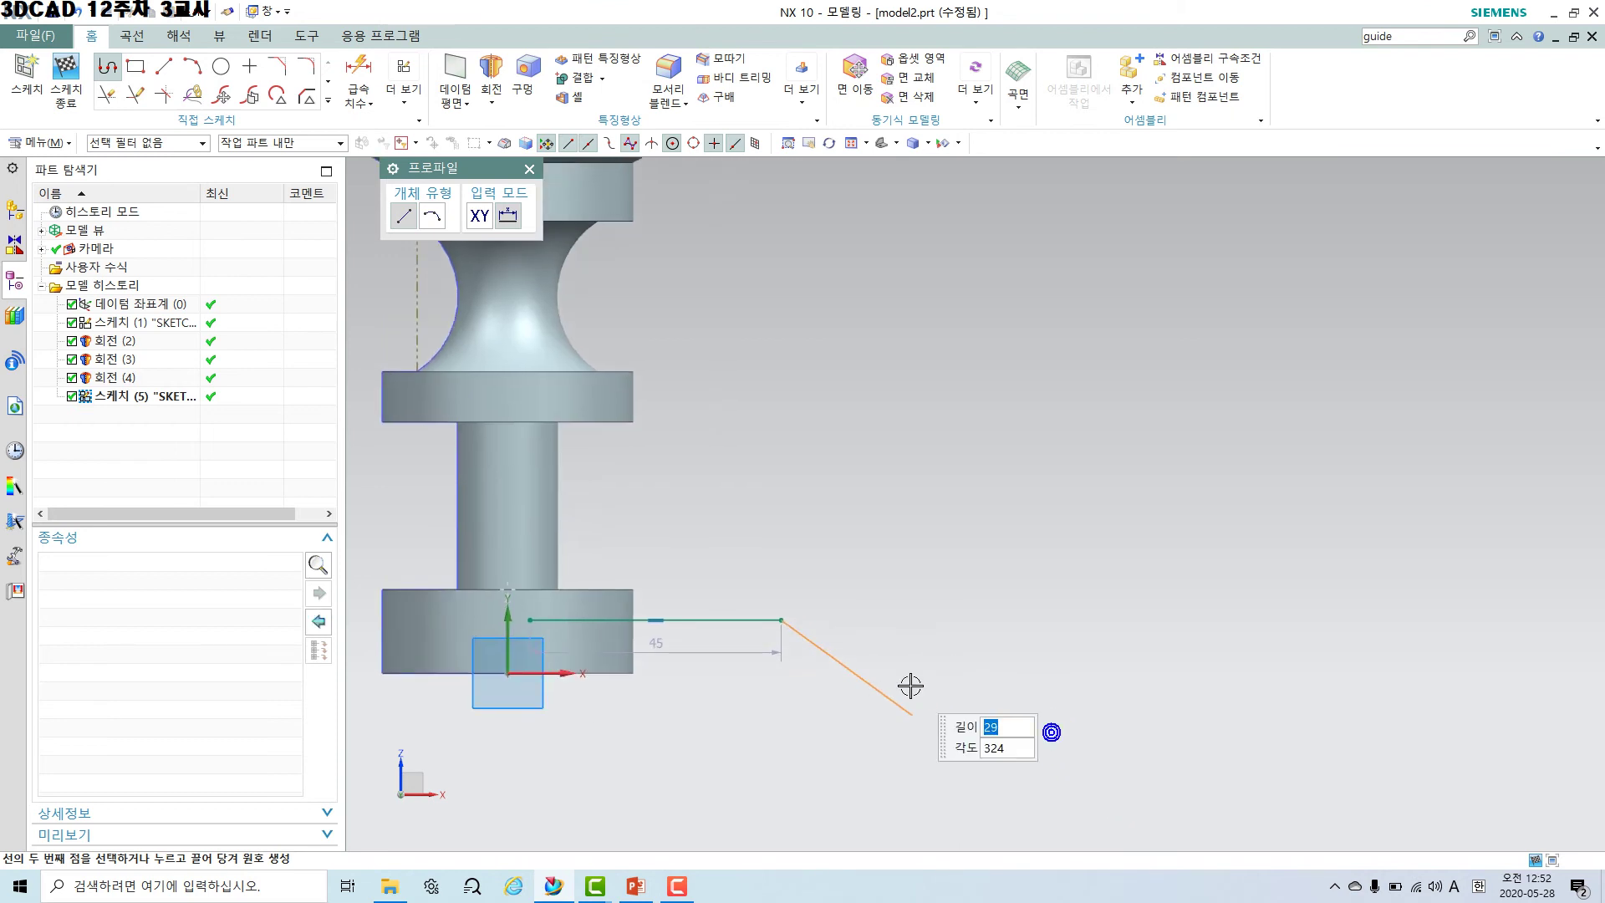
scroll(910, 682, "down", 1)
left_click(928, 715)
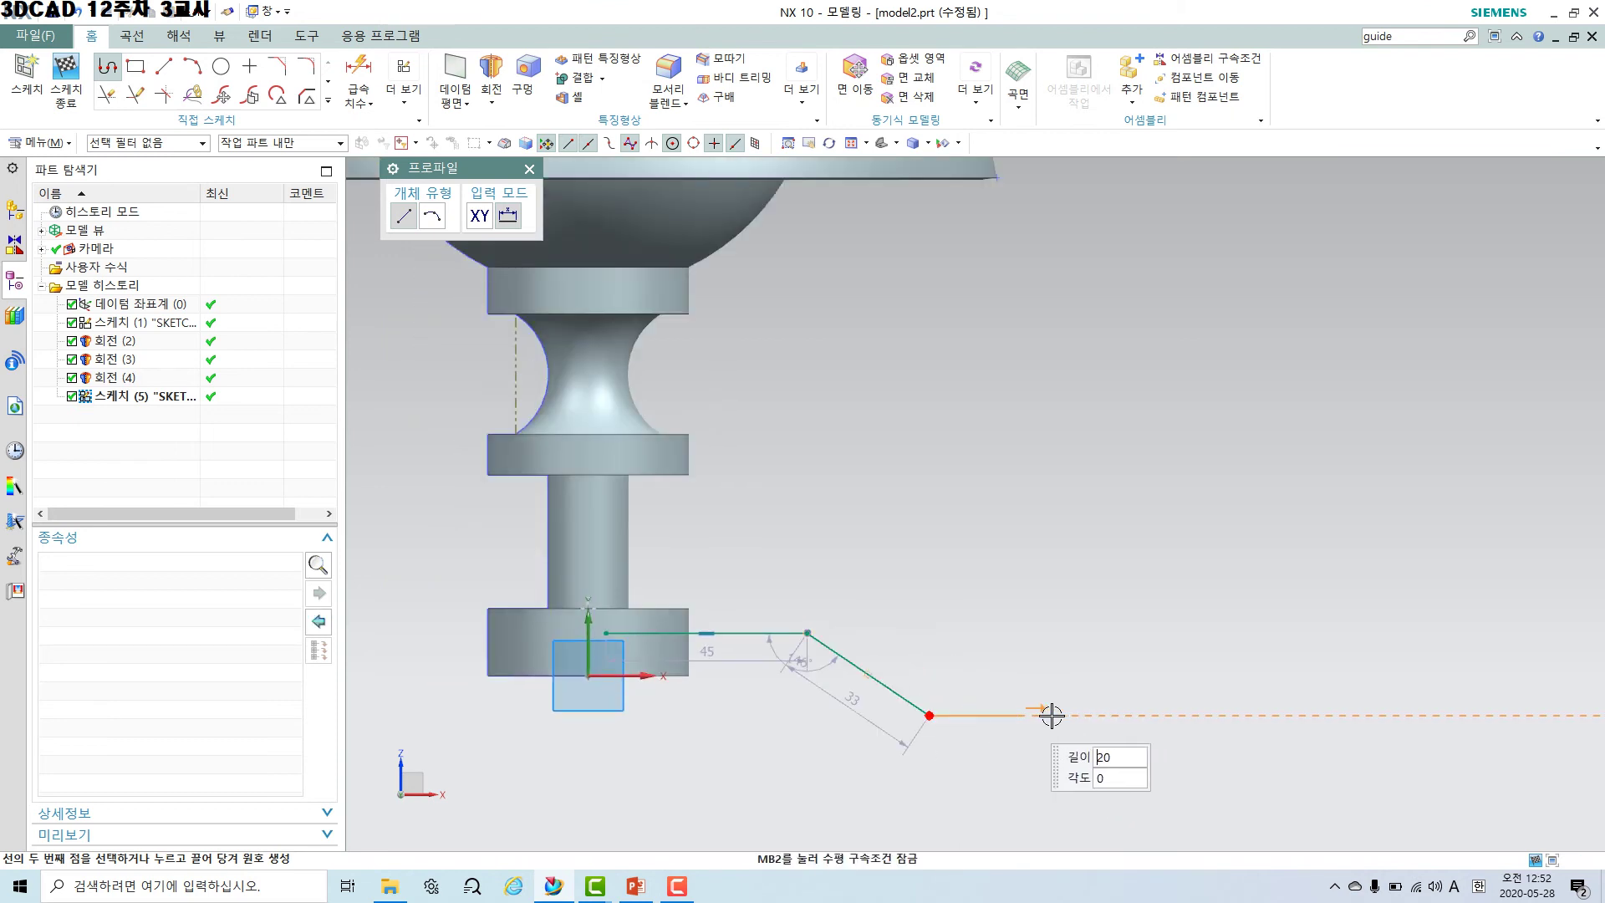
left_click(1194, 716)
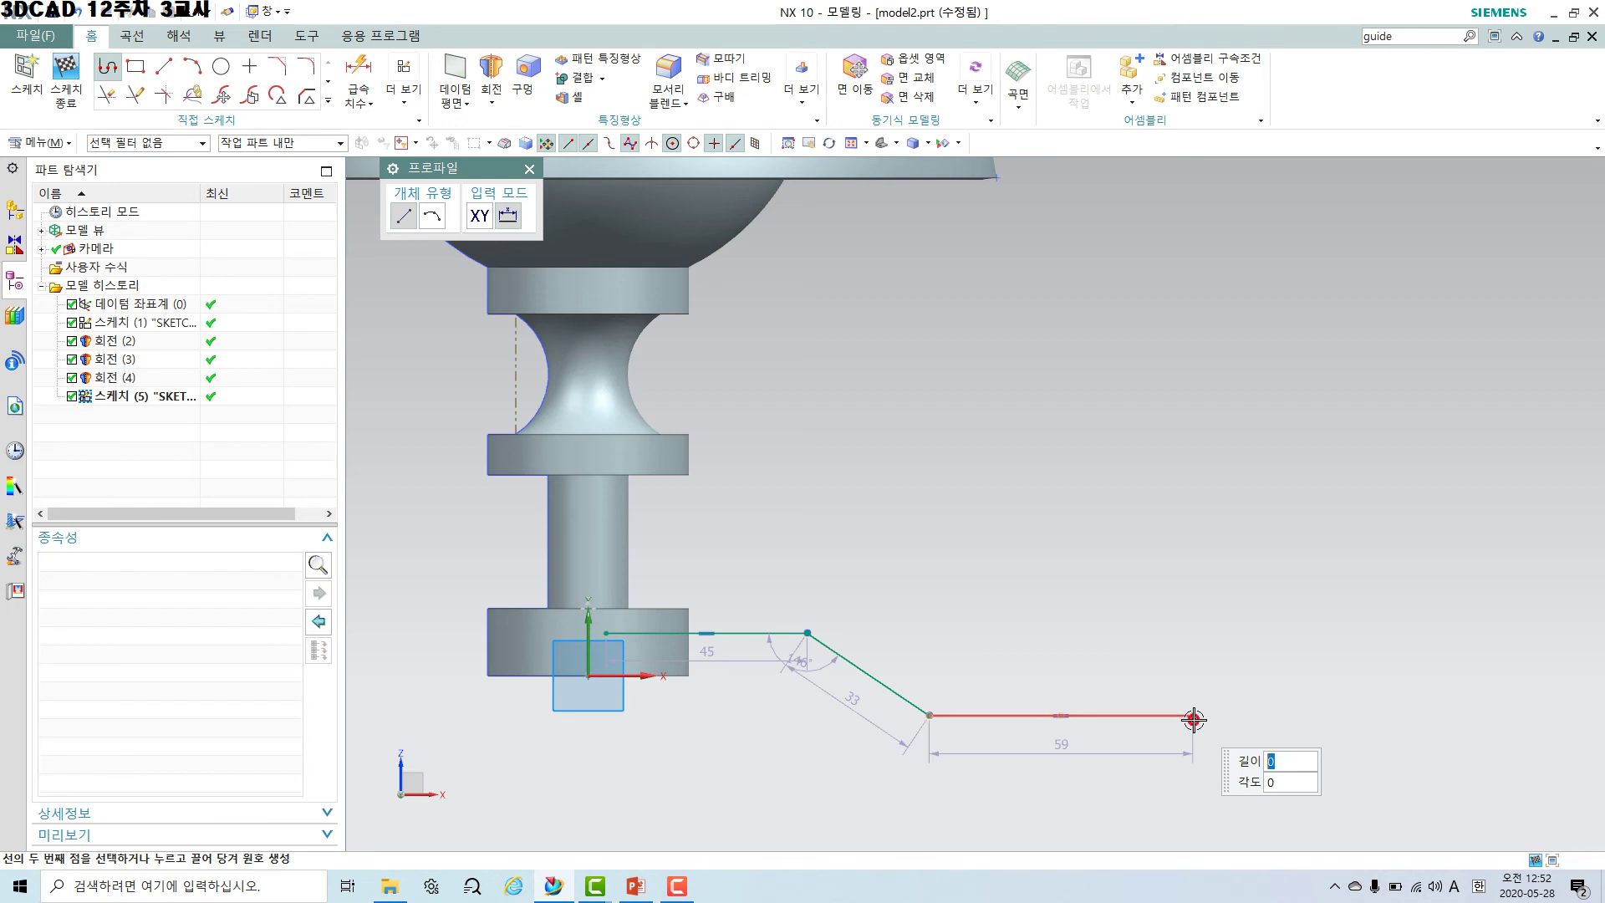
key("Escape")
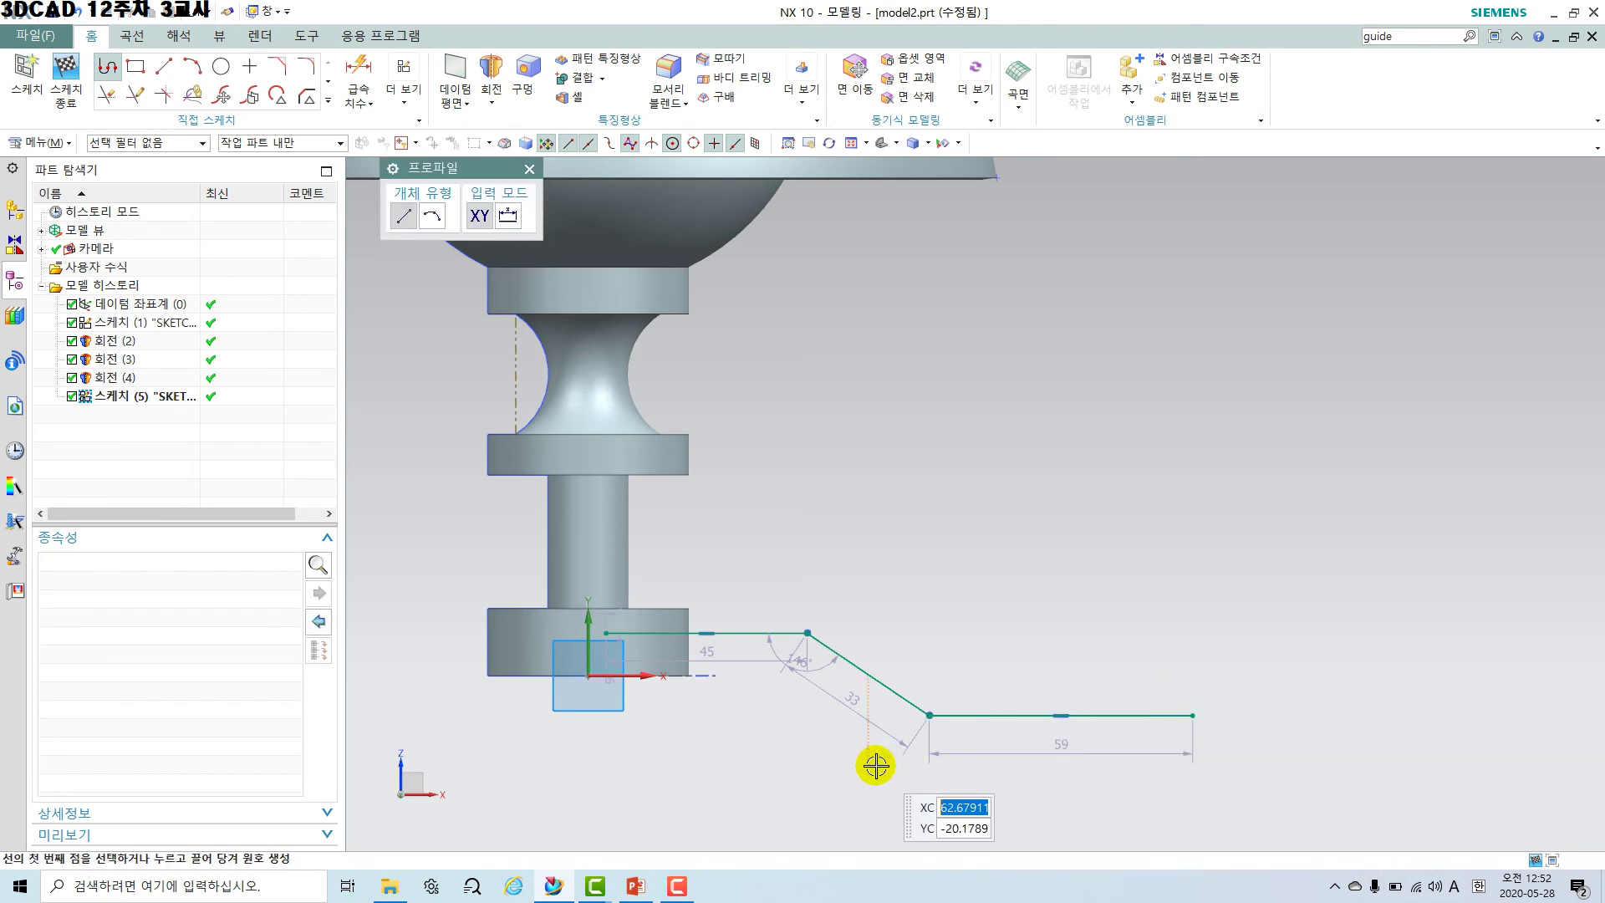
middle_click_drag(860, 781, 851, 694, "shift")
scroll(866, 670, "up", 1)
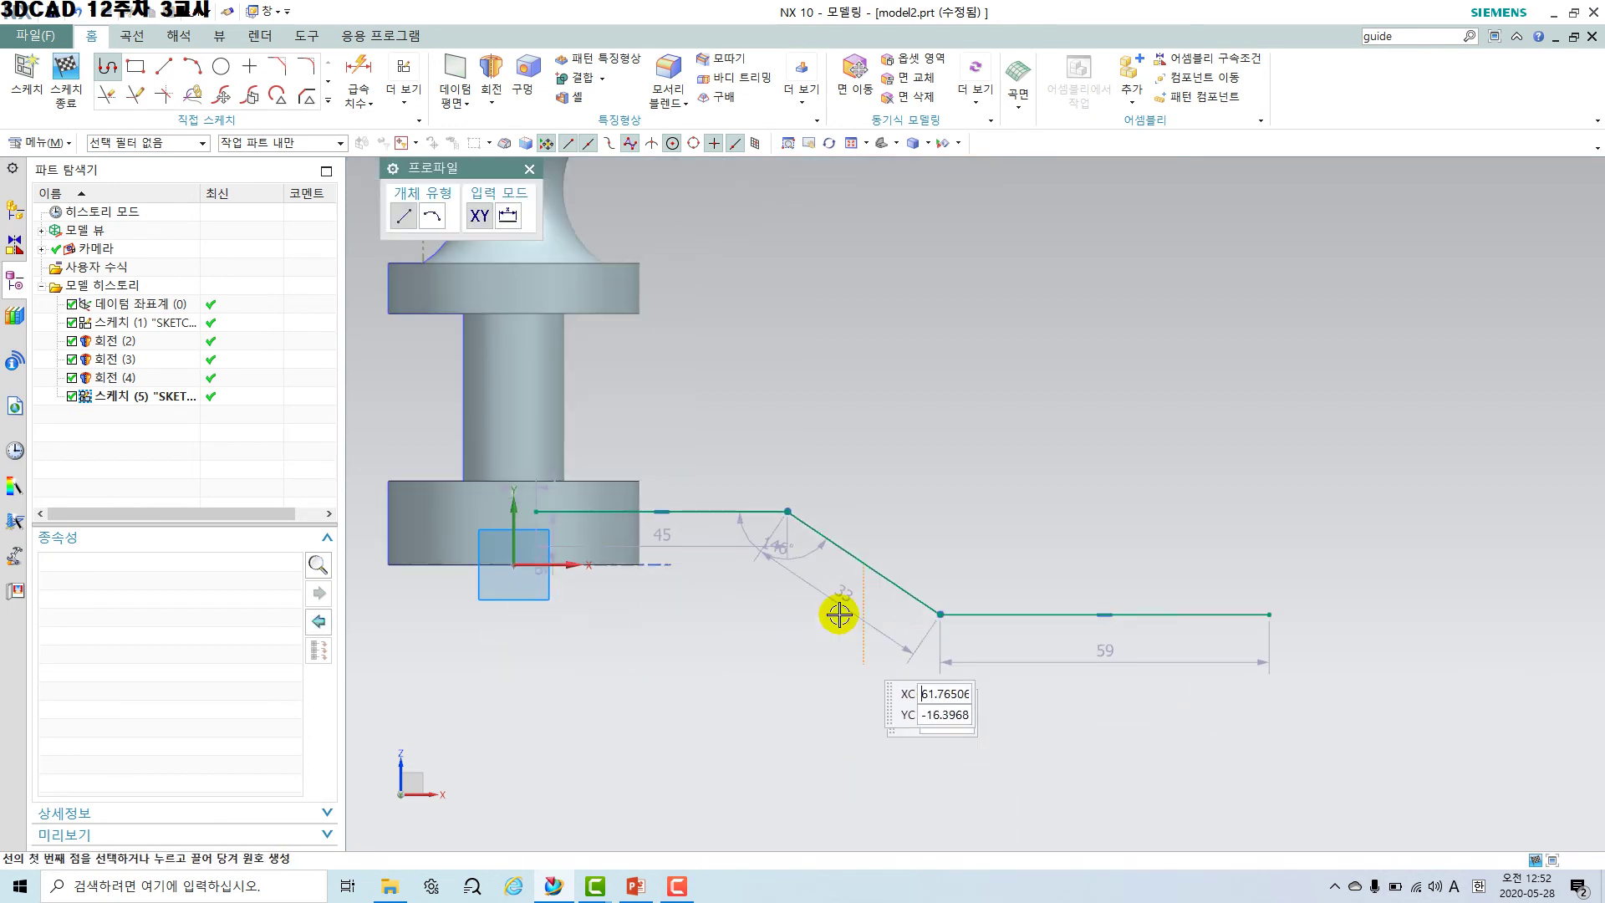
key("Escape")
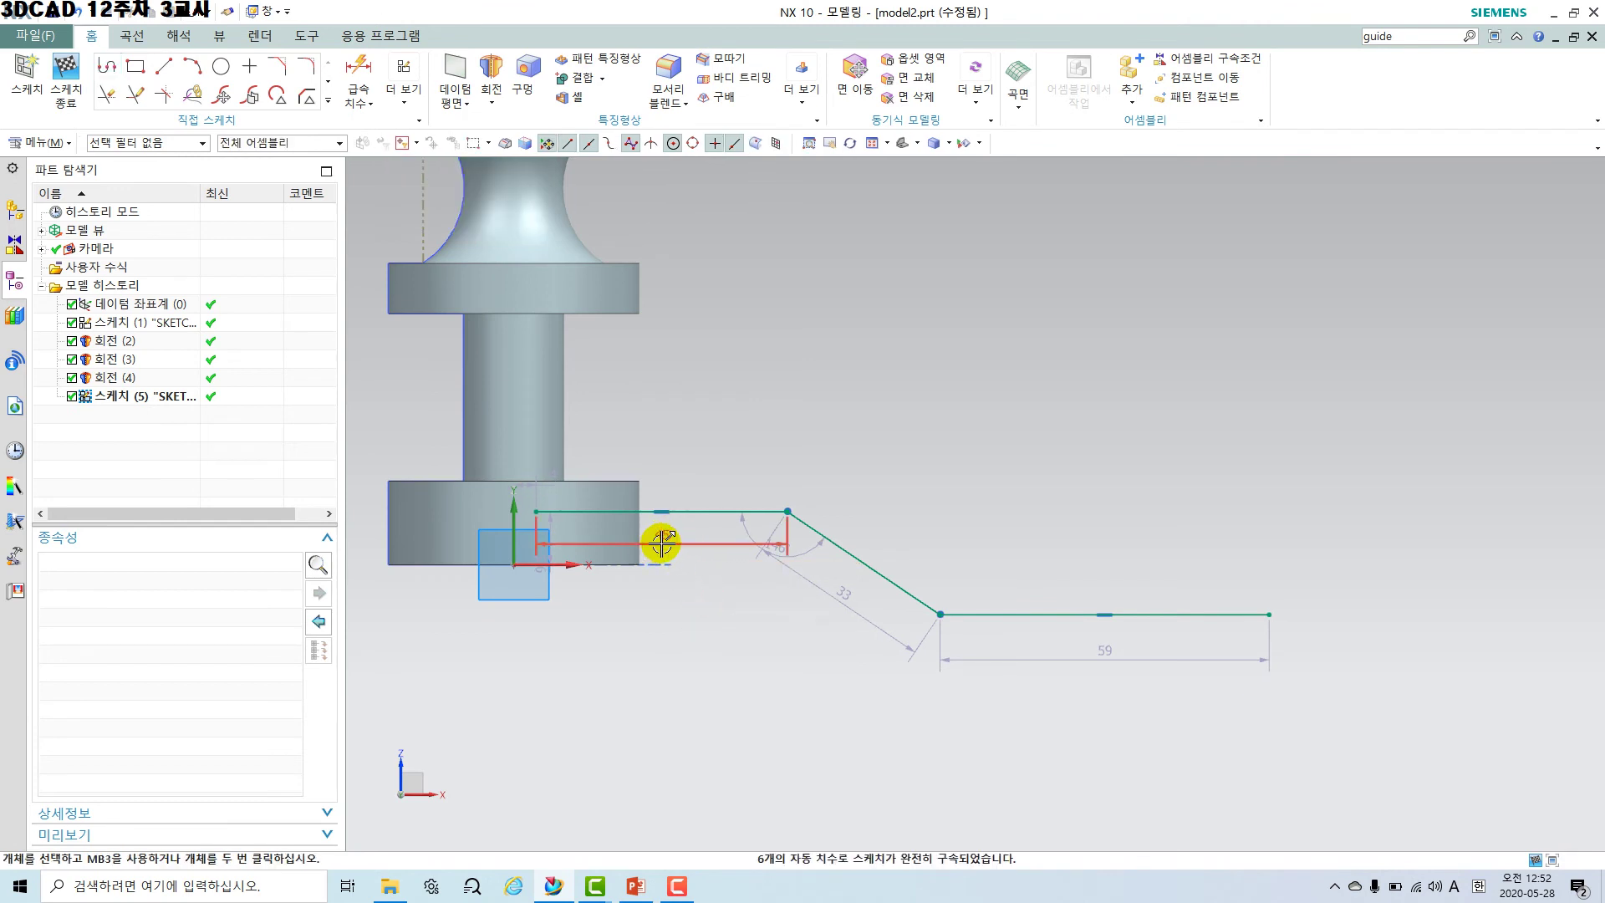
Set the length of the arm's first horizontal segment to 39 mm.
double_click(662, 543)
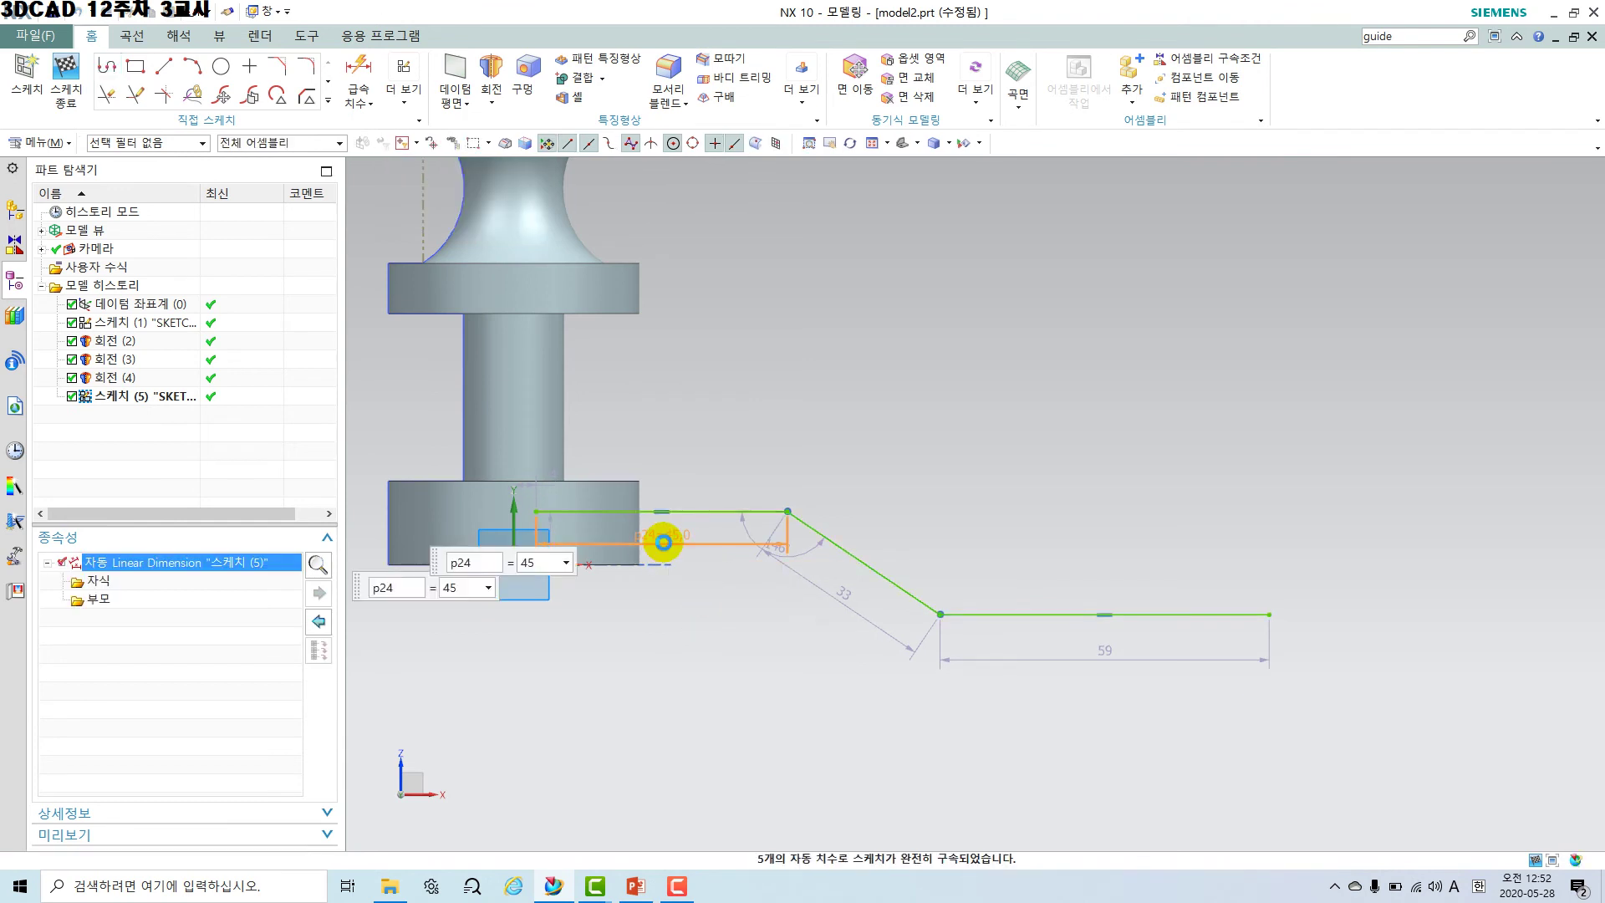
key("Return")
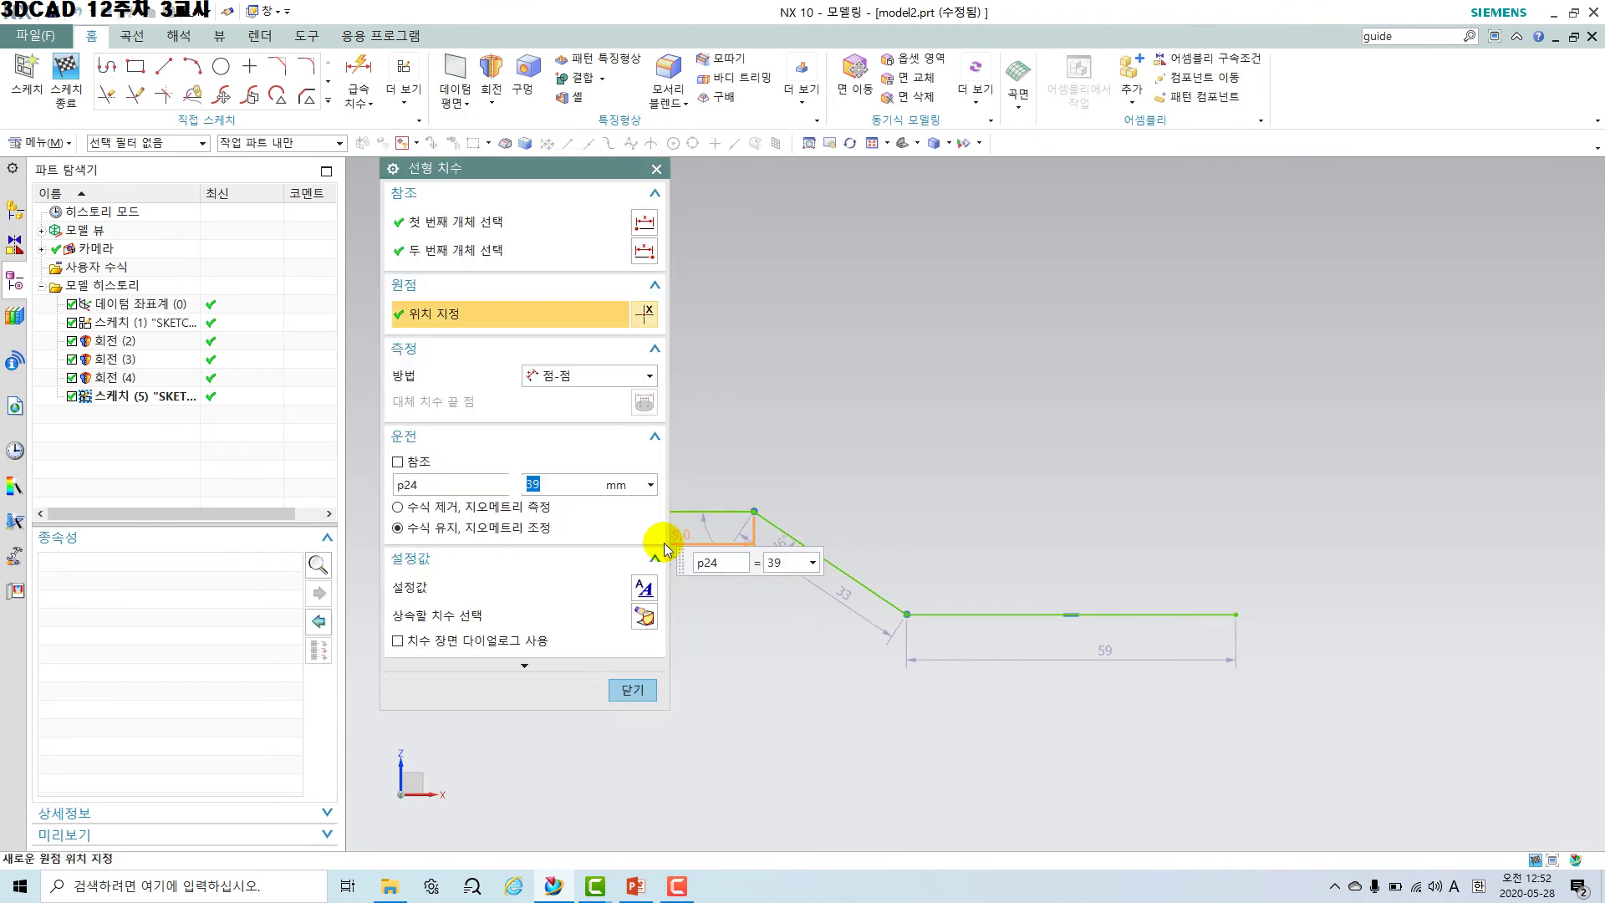
left_click(631, 691)
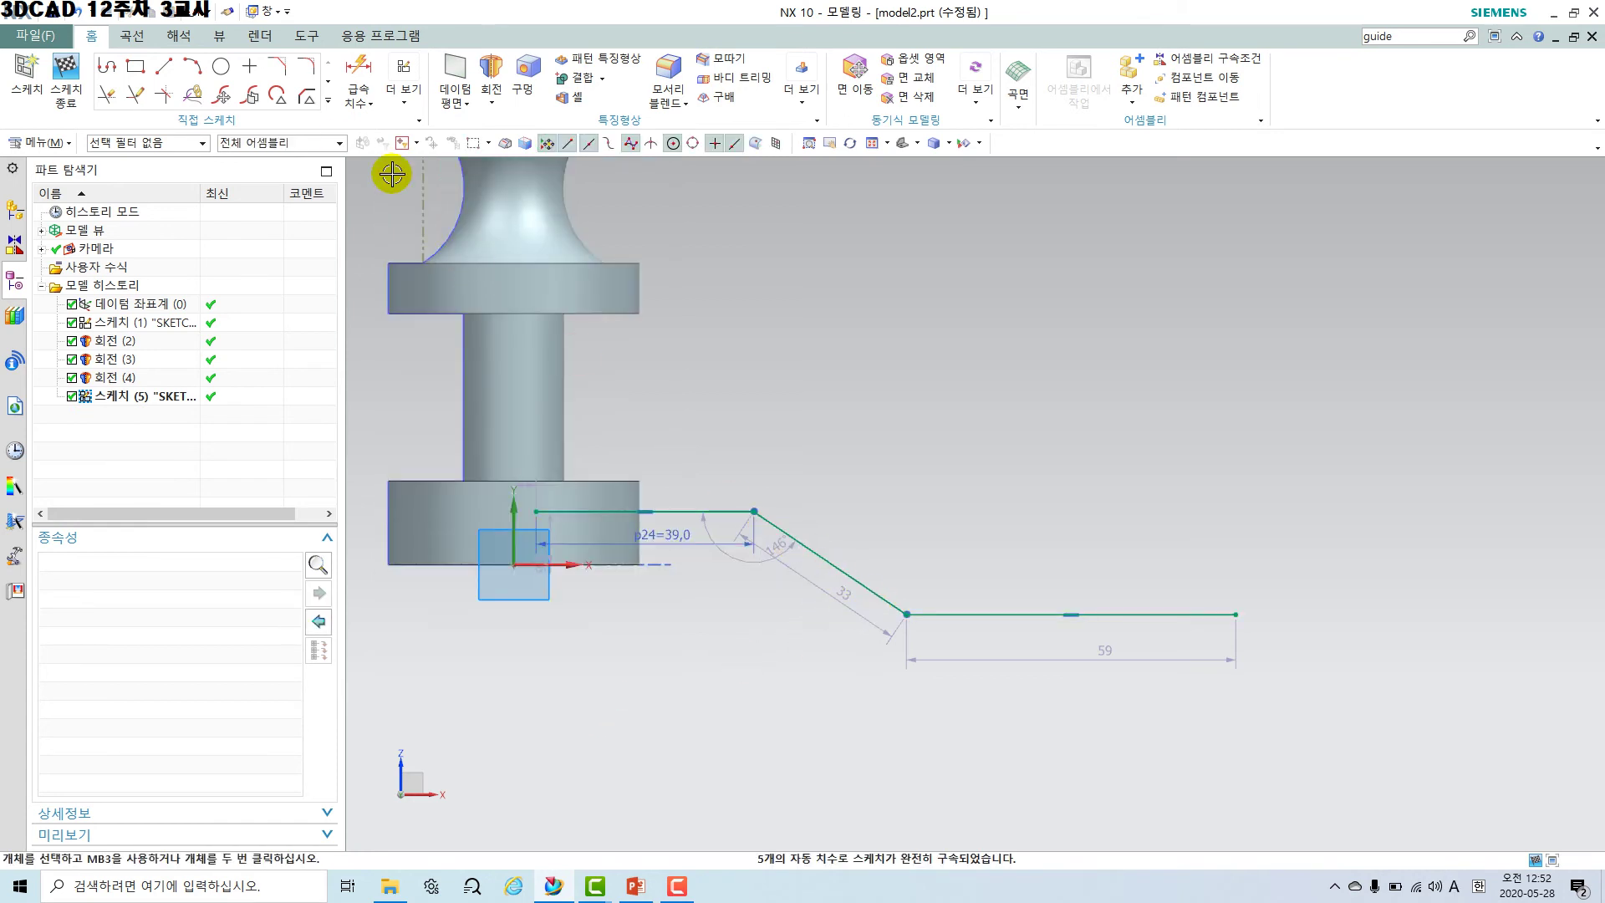
Add a Rapid Dimension for the sloping segment's horizontal span and set it to 42.87 mm.
left_click(359, 77)
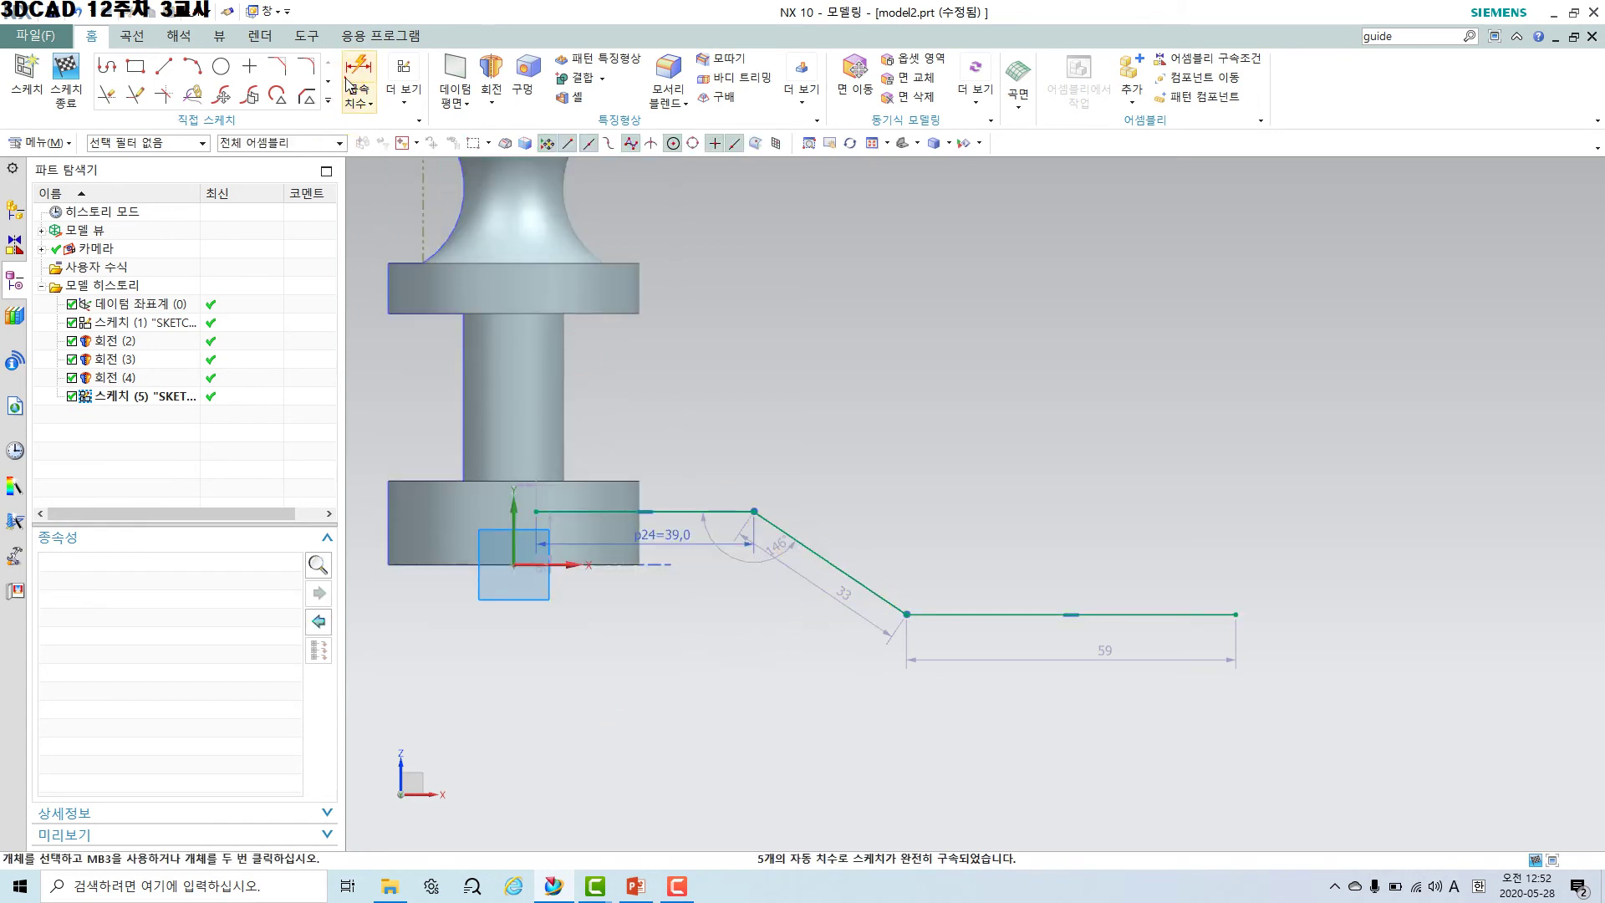
left_click(824, 556)
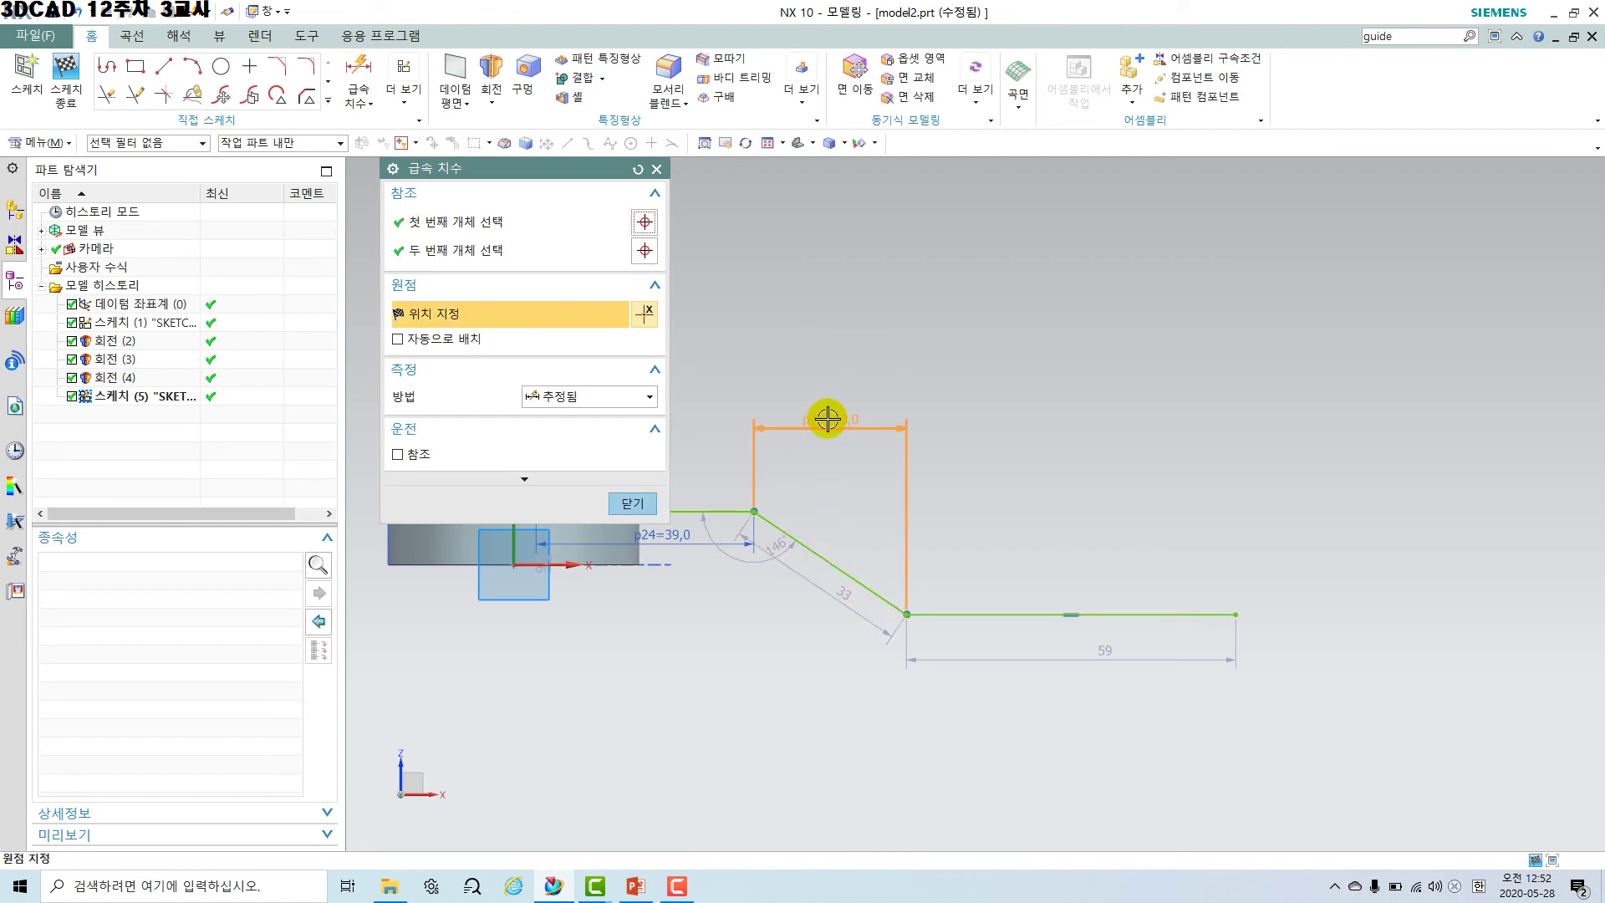
left_click(828, 419)
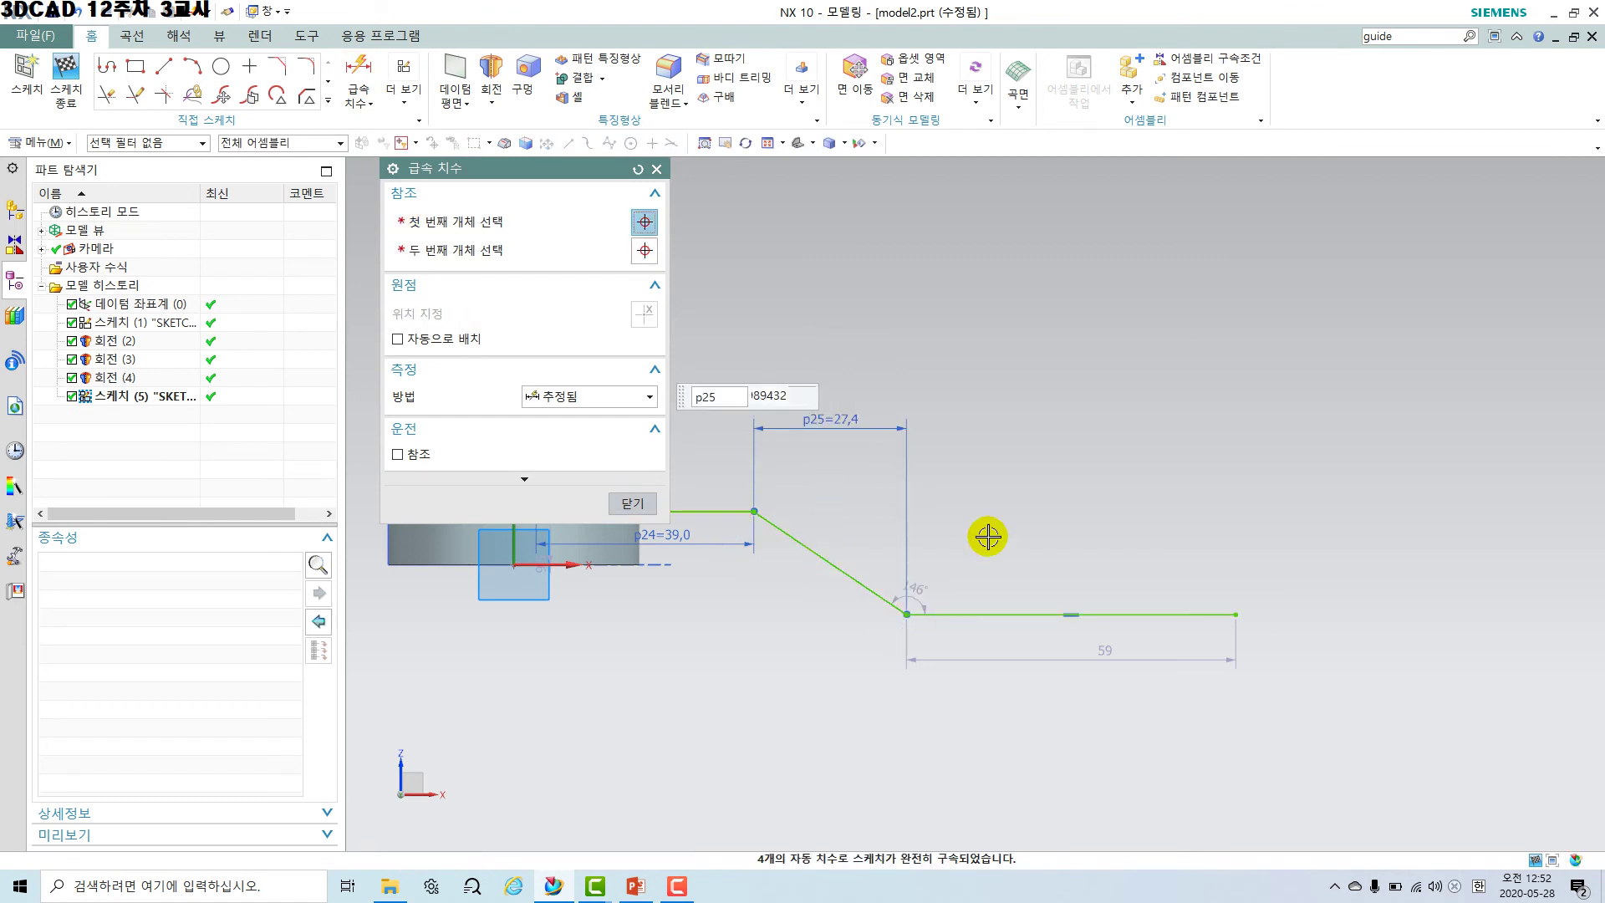
type("42.87")
key("Return")
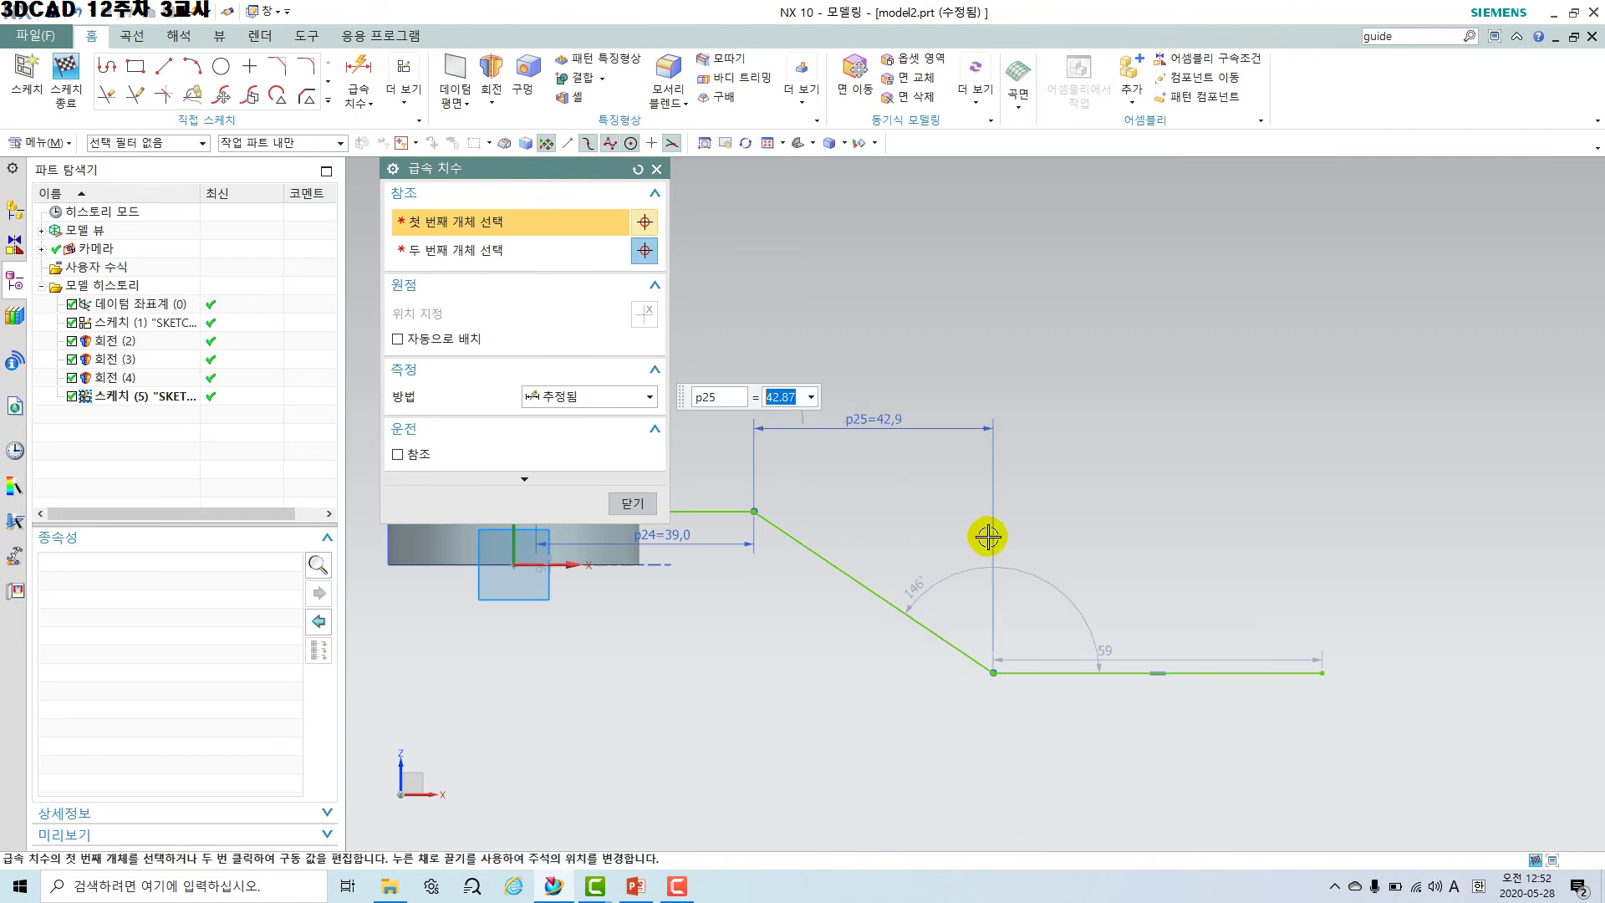
left_click(633, 502)
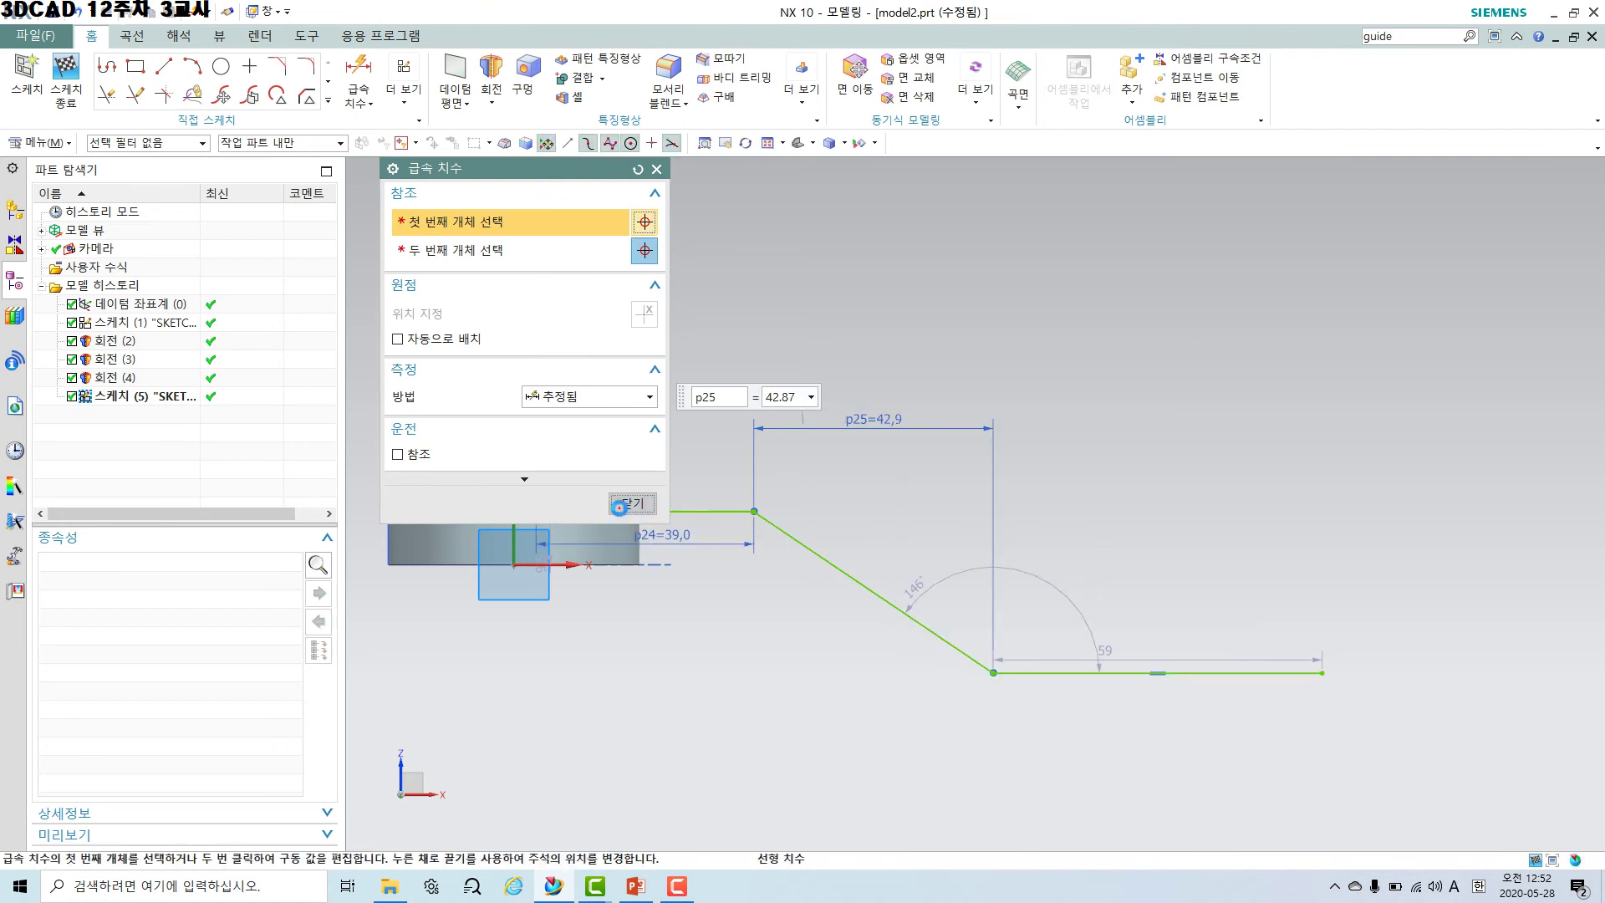
Dimension the arm's last horizontal segment with a Rapid Dimension and set its length to 38.13 mm.
left_click(358, 77)
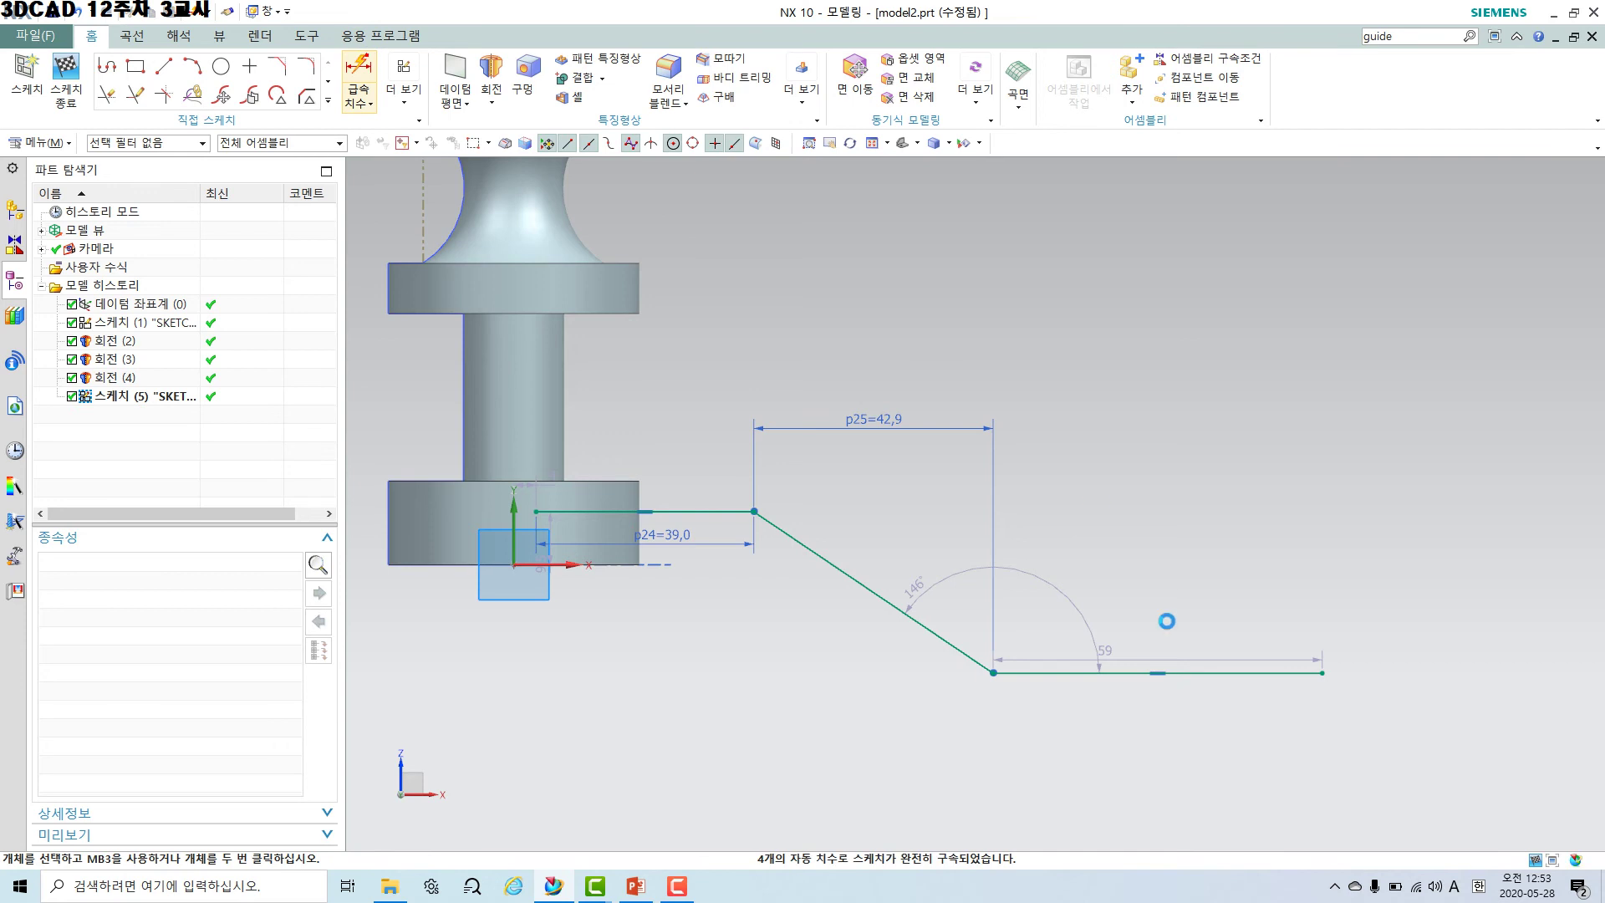
left_click(1186, 659)
left_click(1186, 659)
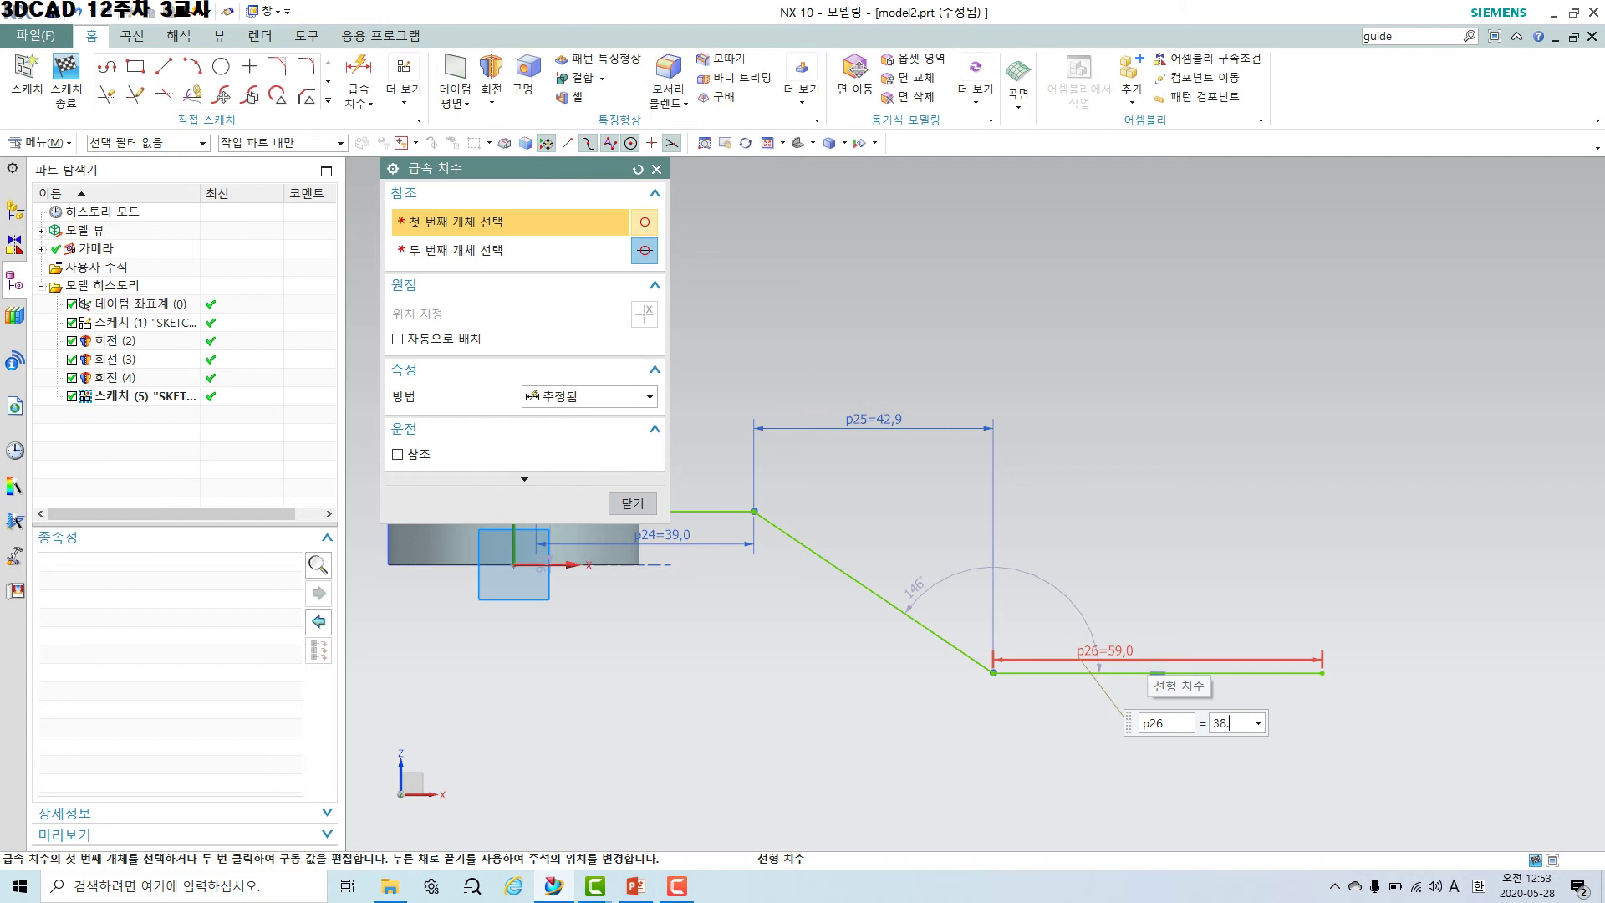
type("38.13")
key("Return")
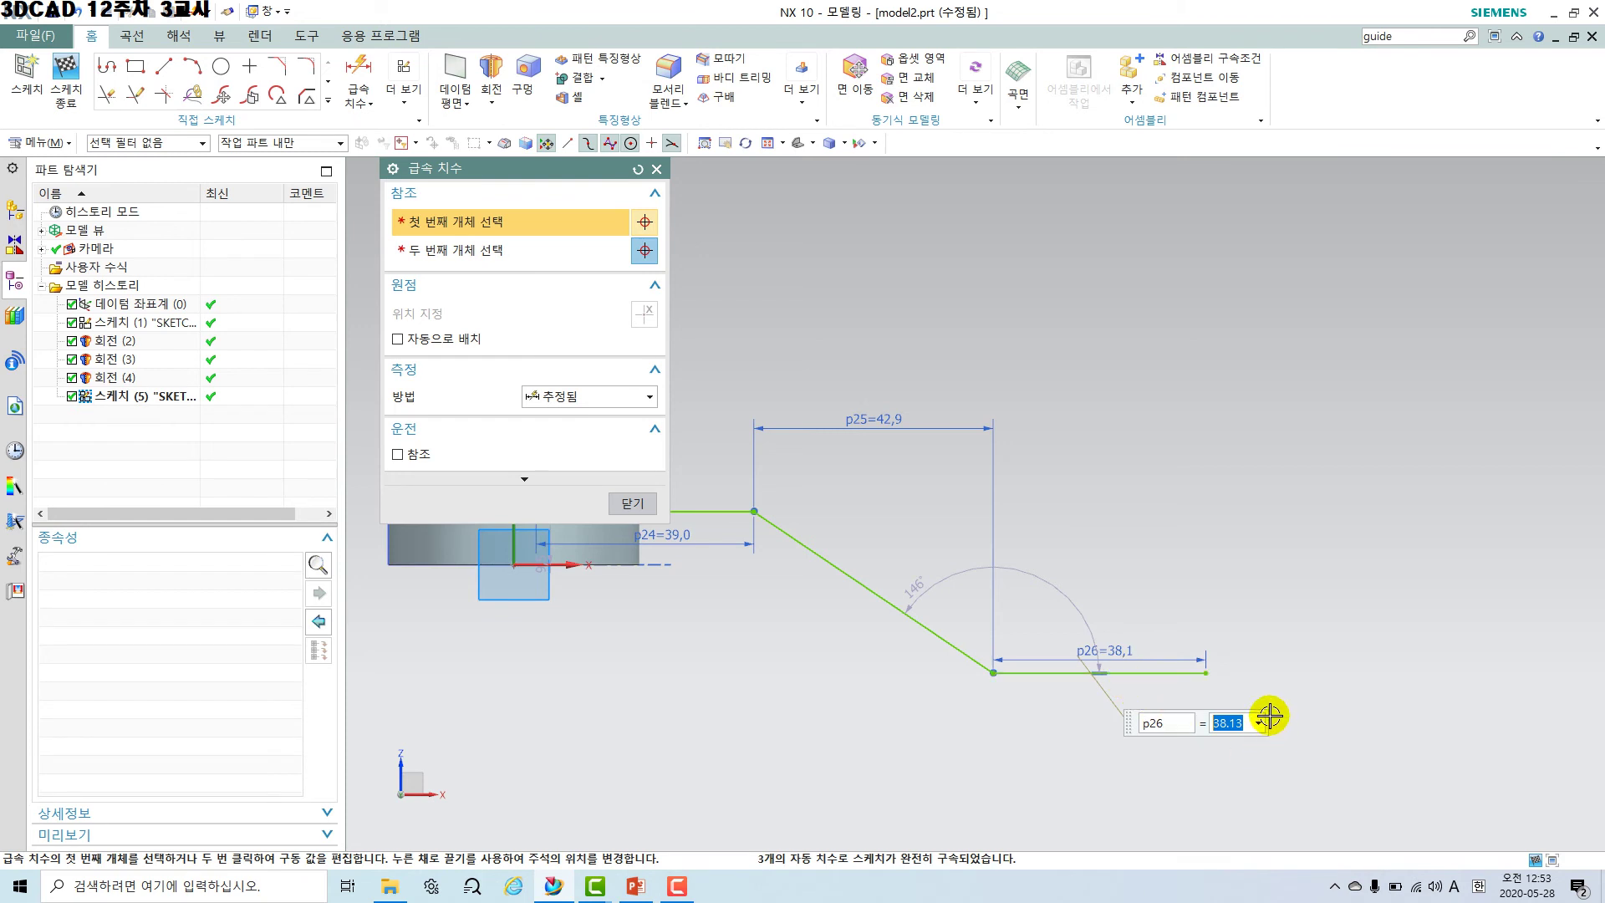
left_click(632, 502)
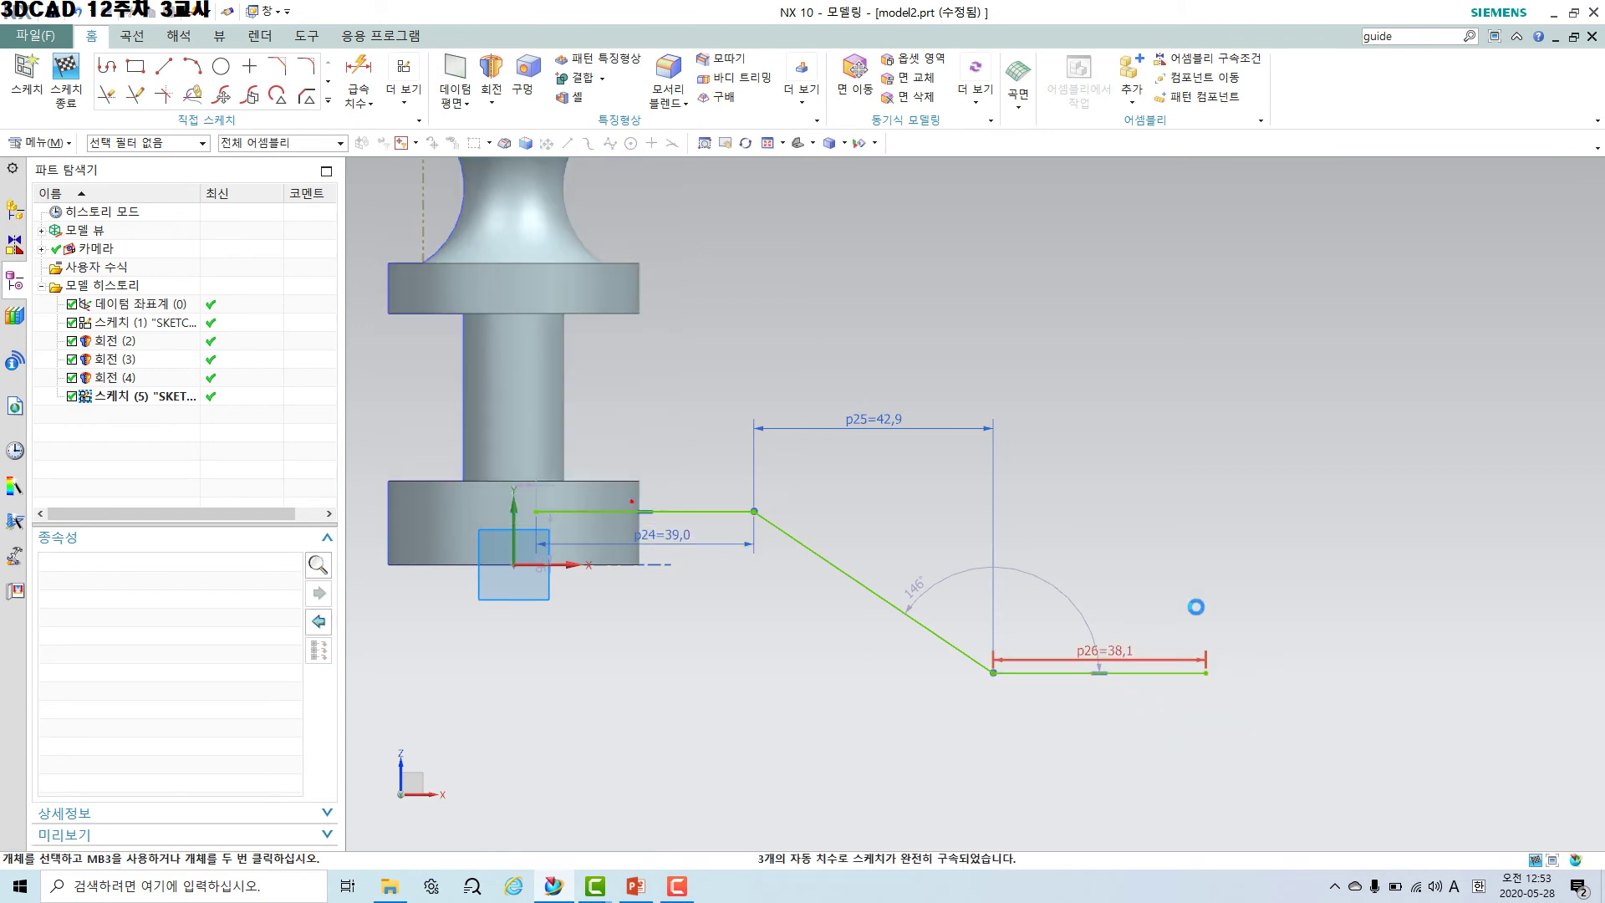
Add a vertical Rapid Dimension between the arm's two horizontal segments and set it to 24.75 mm.
left_click(357, 87)
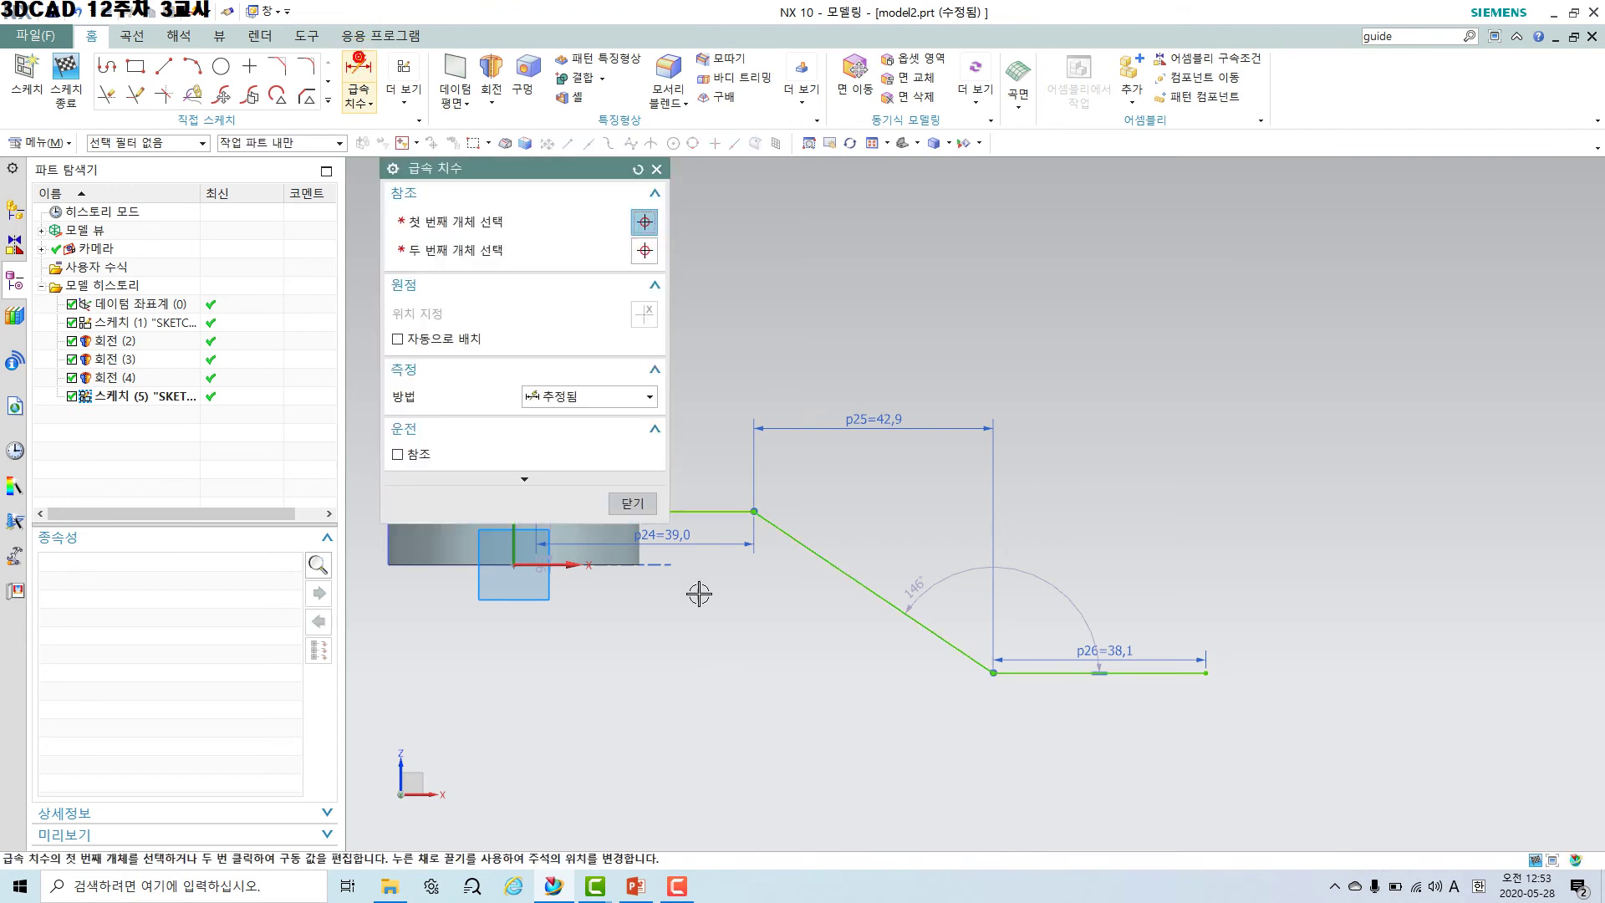
left_click(719, 508)
left_click(1043, 673)
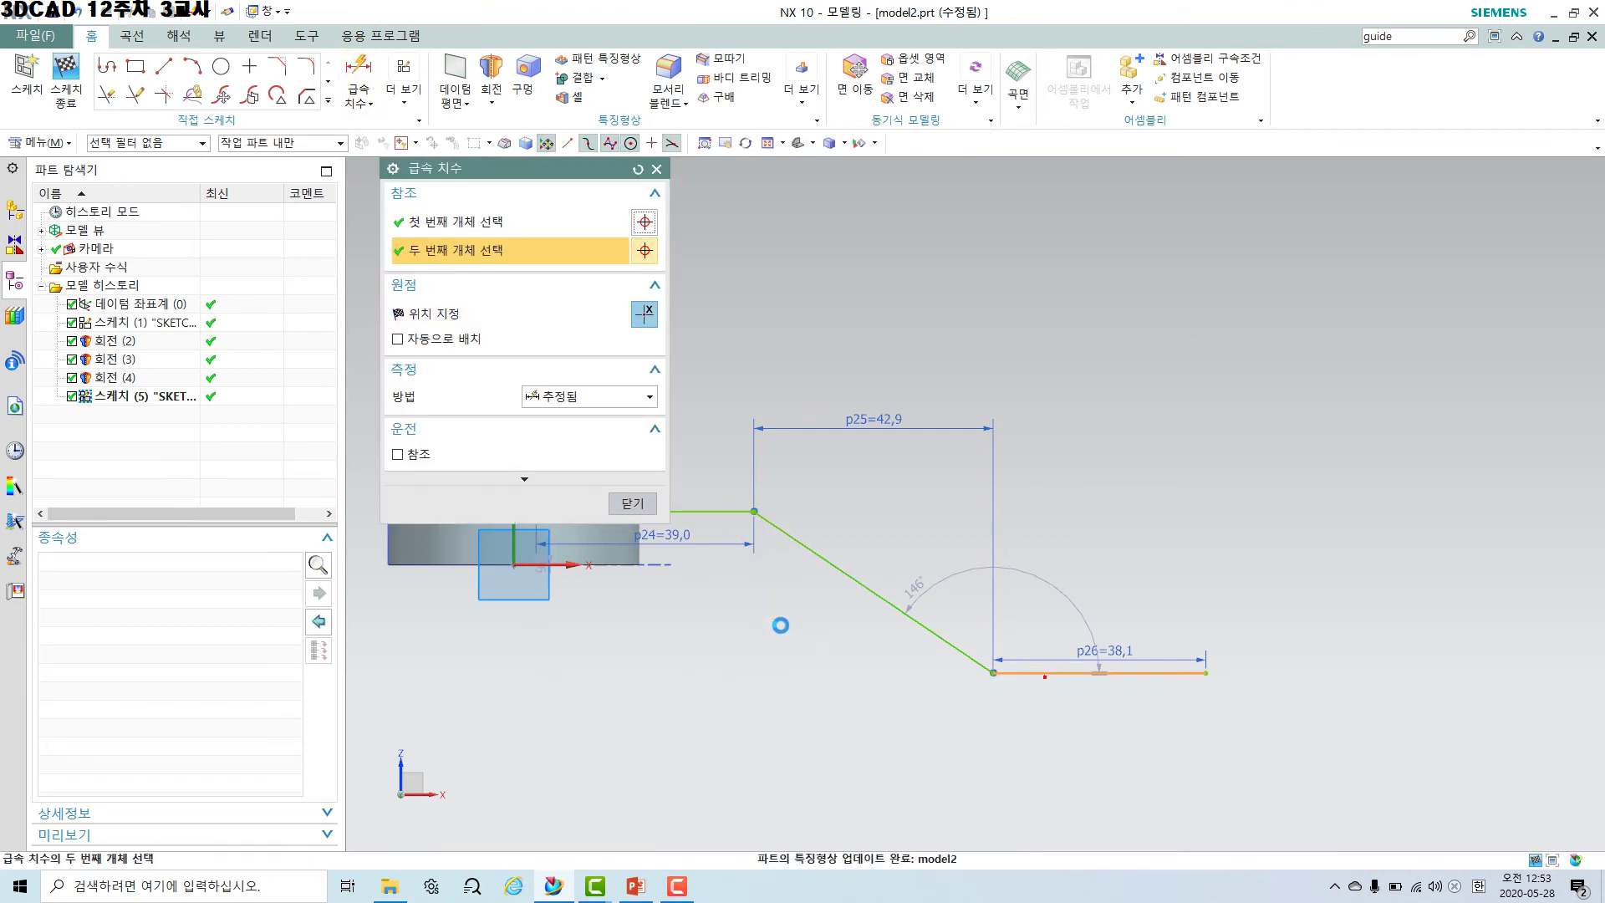
left_click(707, 616)
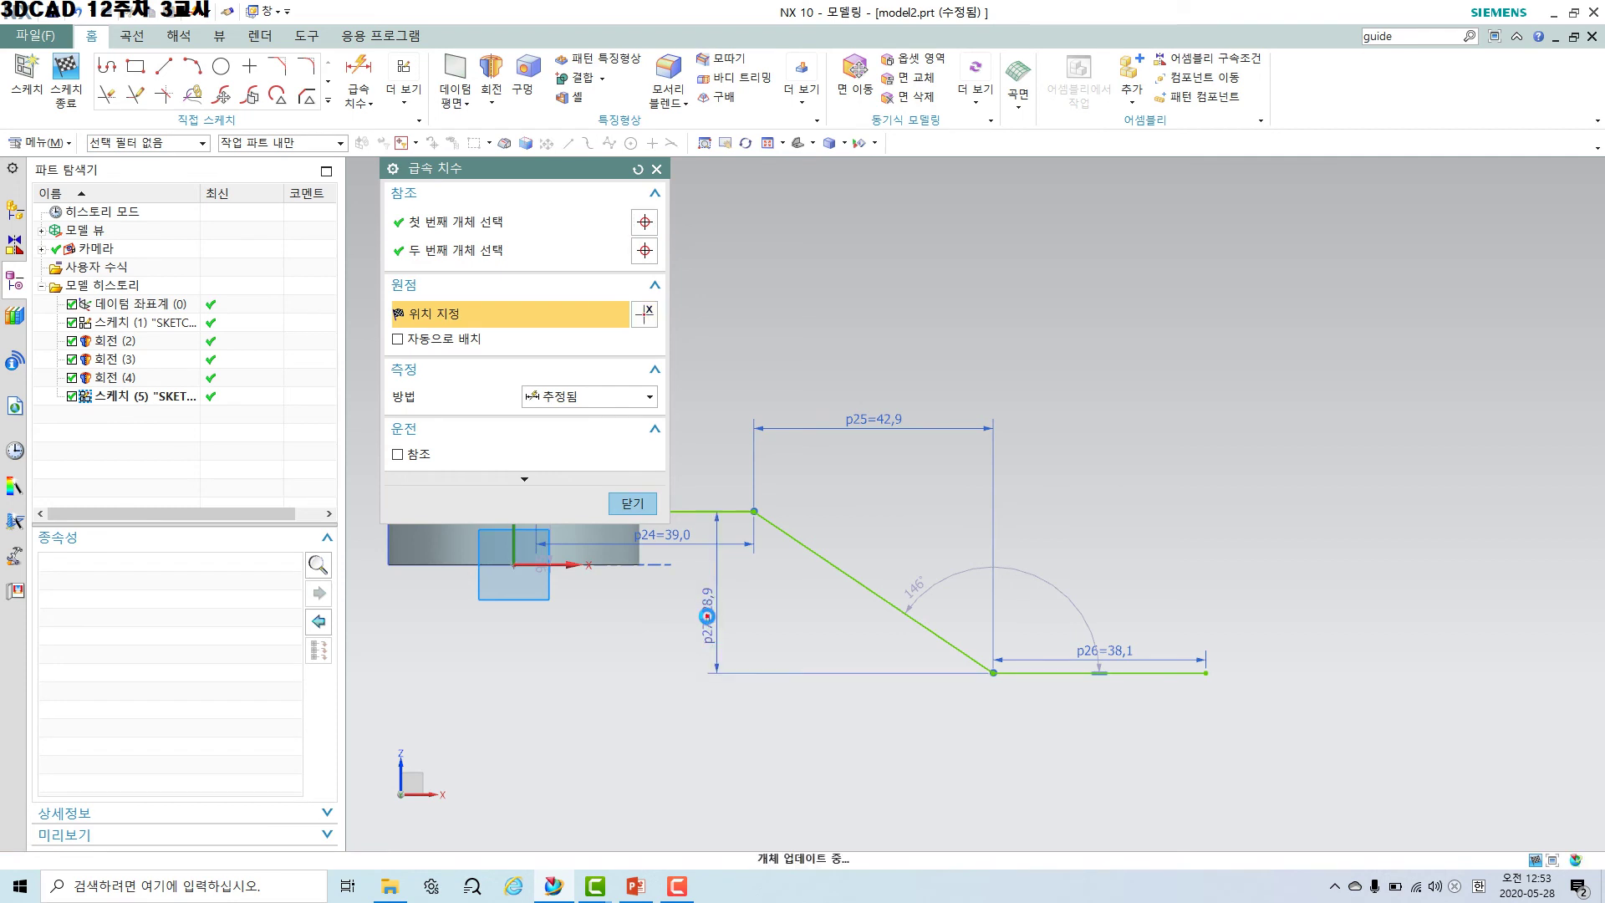
type("2")
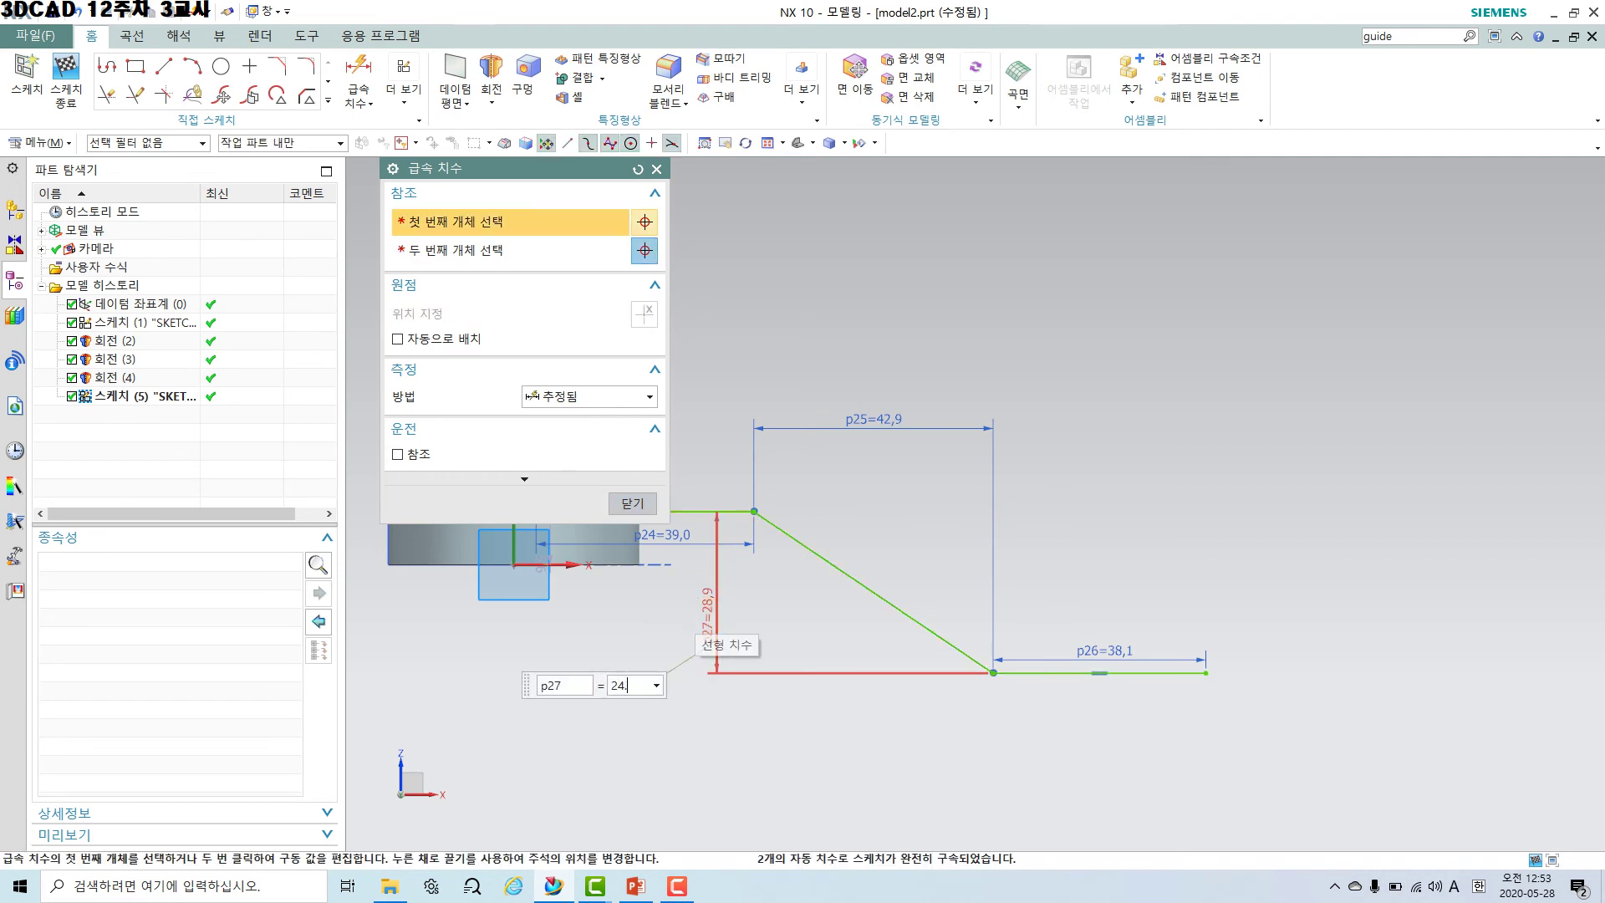
type("4.75")
key("Return")
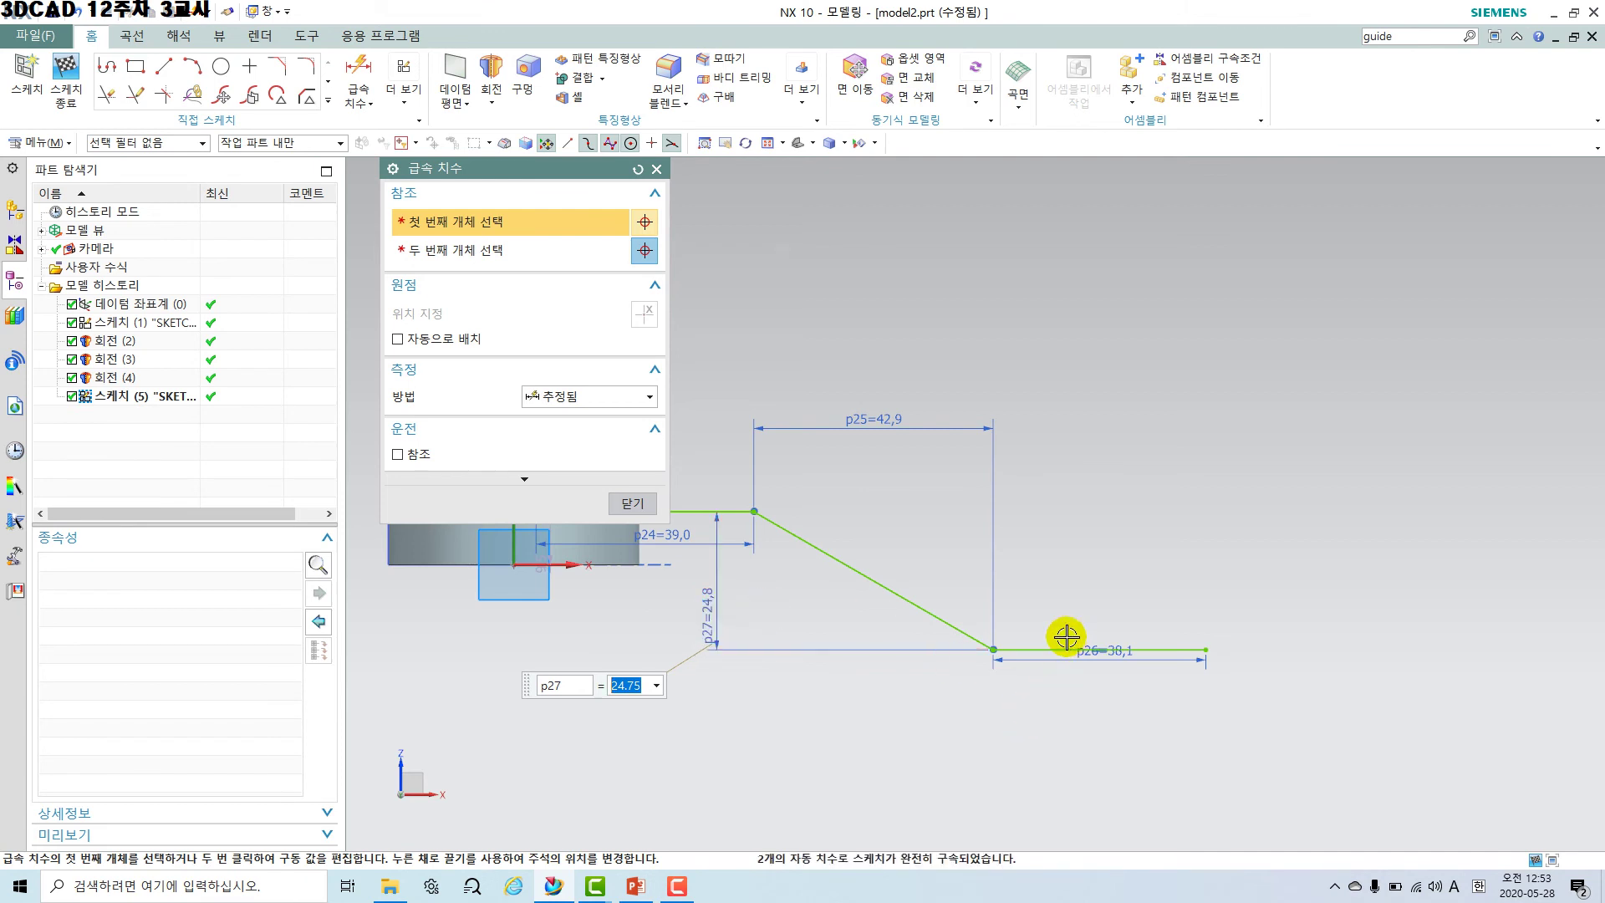
middle_click_drag(792, 626, 963, 627, "shift")
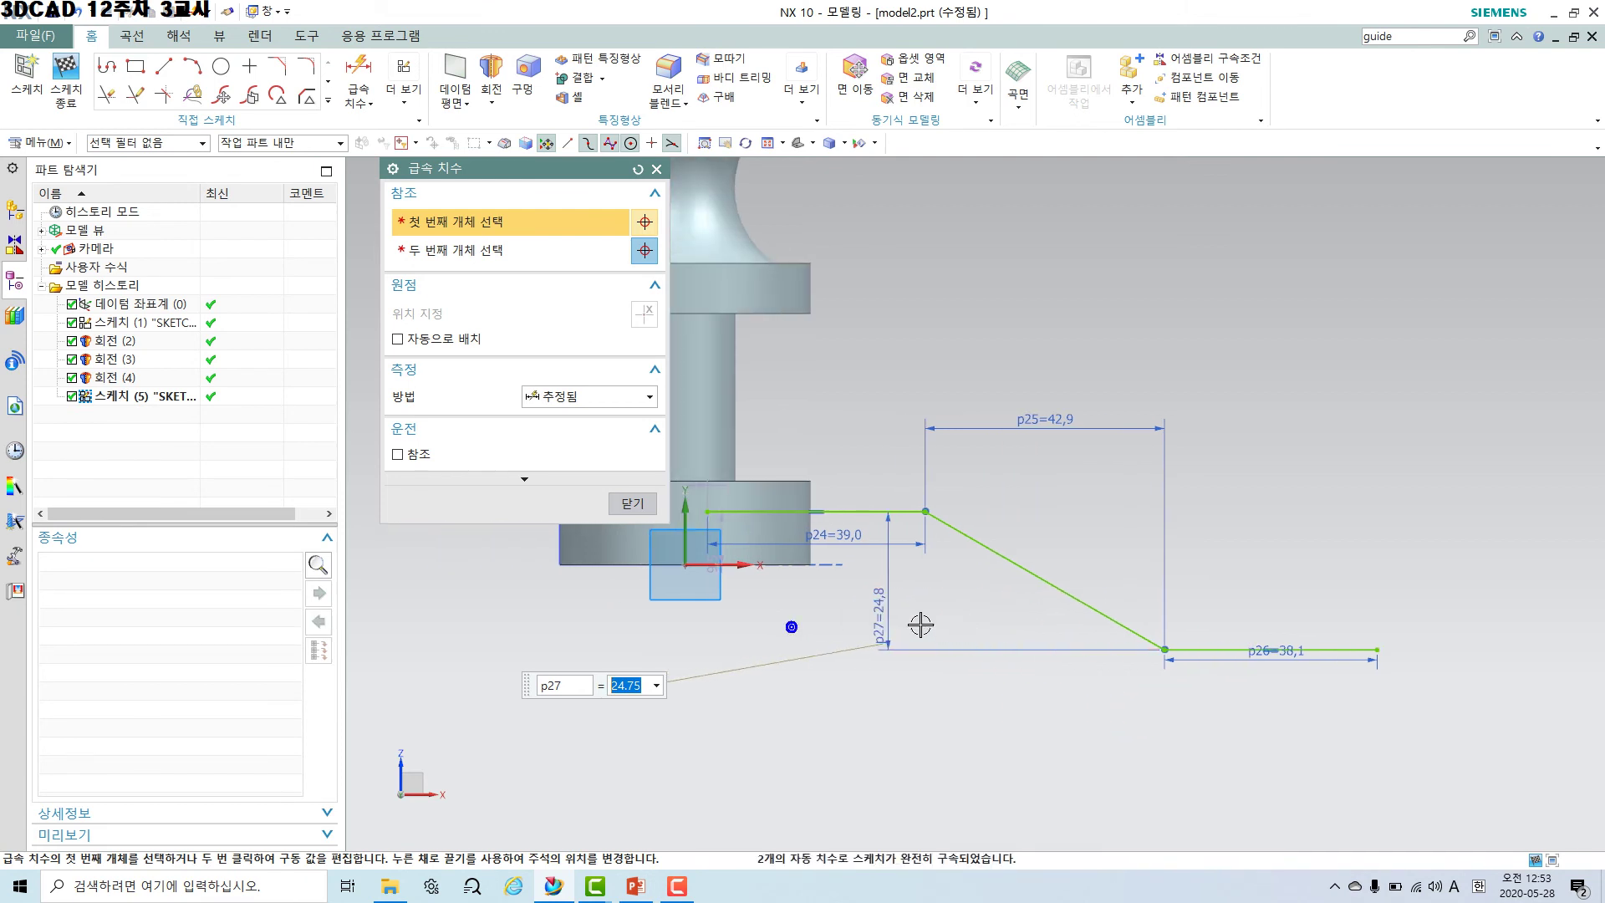
left_click(636, 500)
scroll(841, 521, "up", 2)
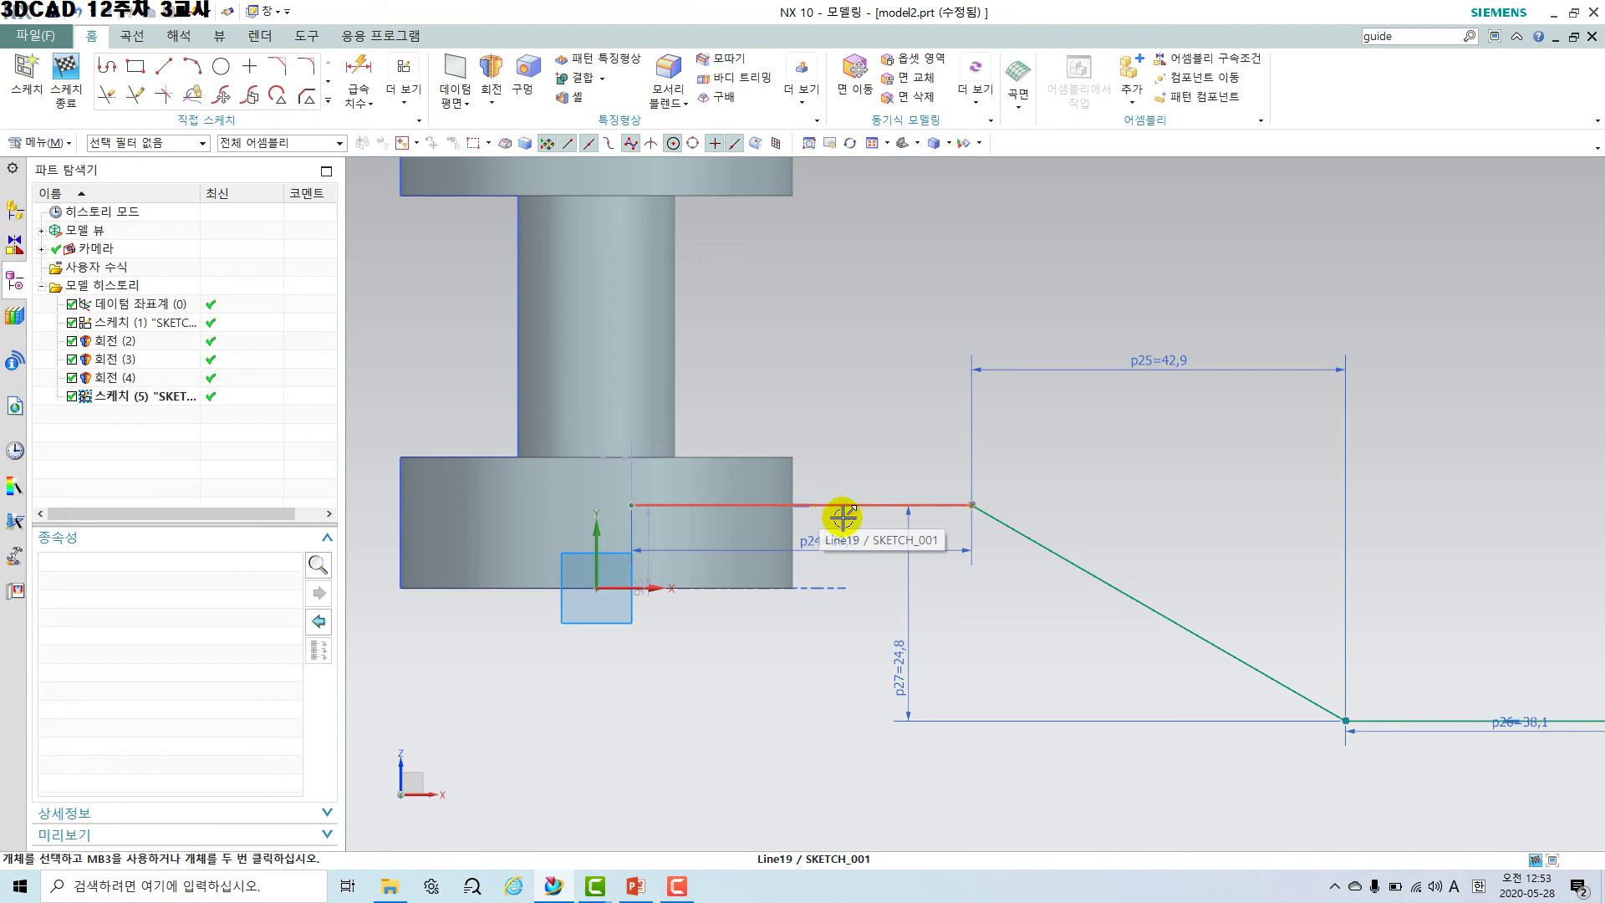
left_click(678, 886)
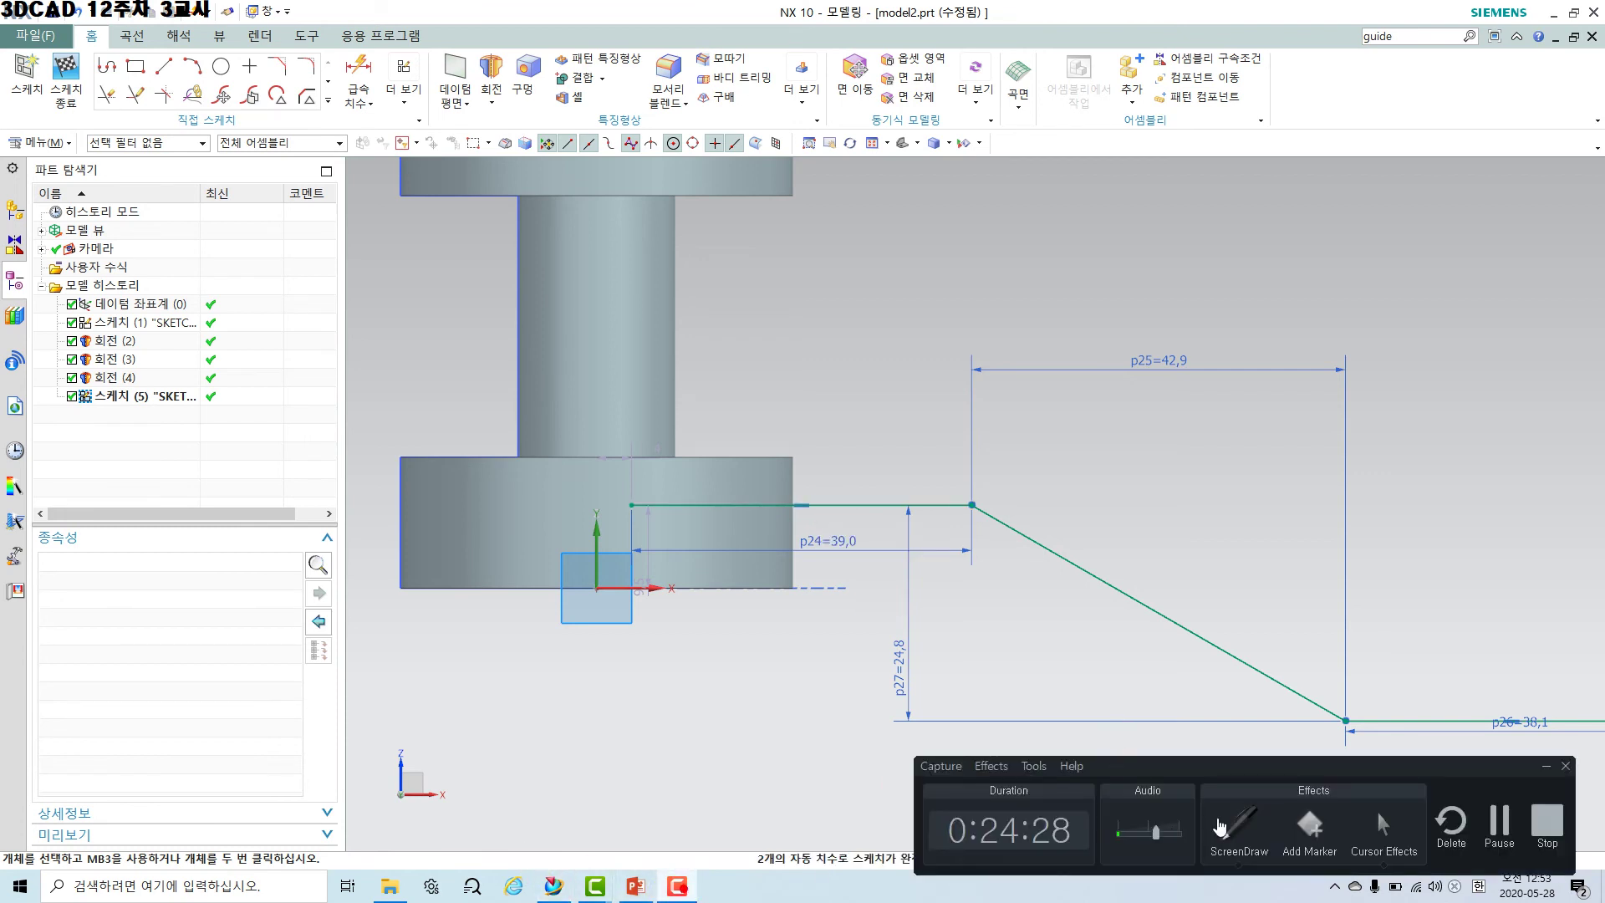
left_click(1220, 826)
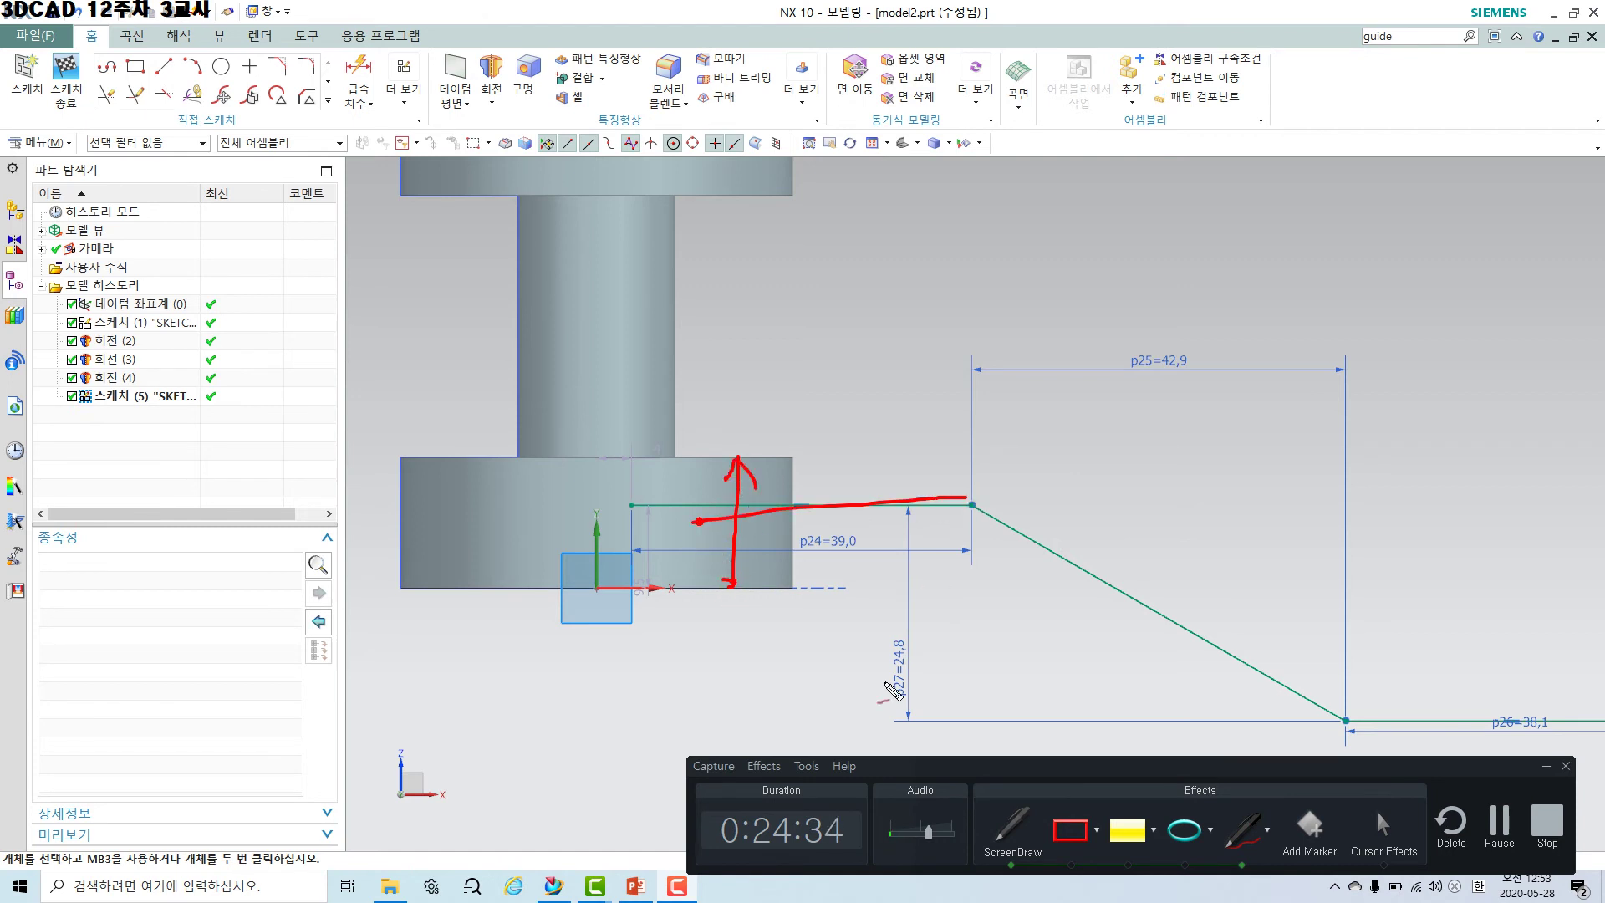
key("Escape")
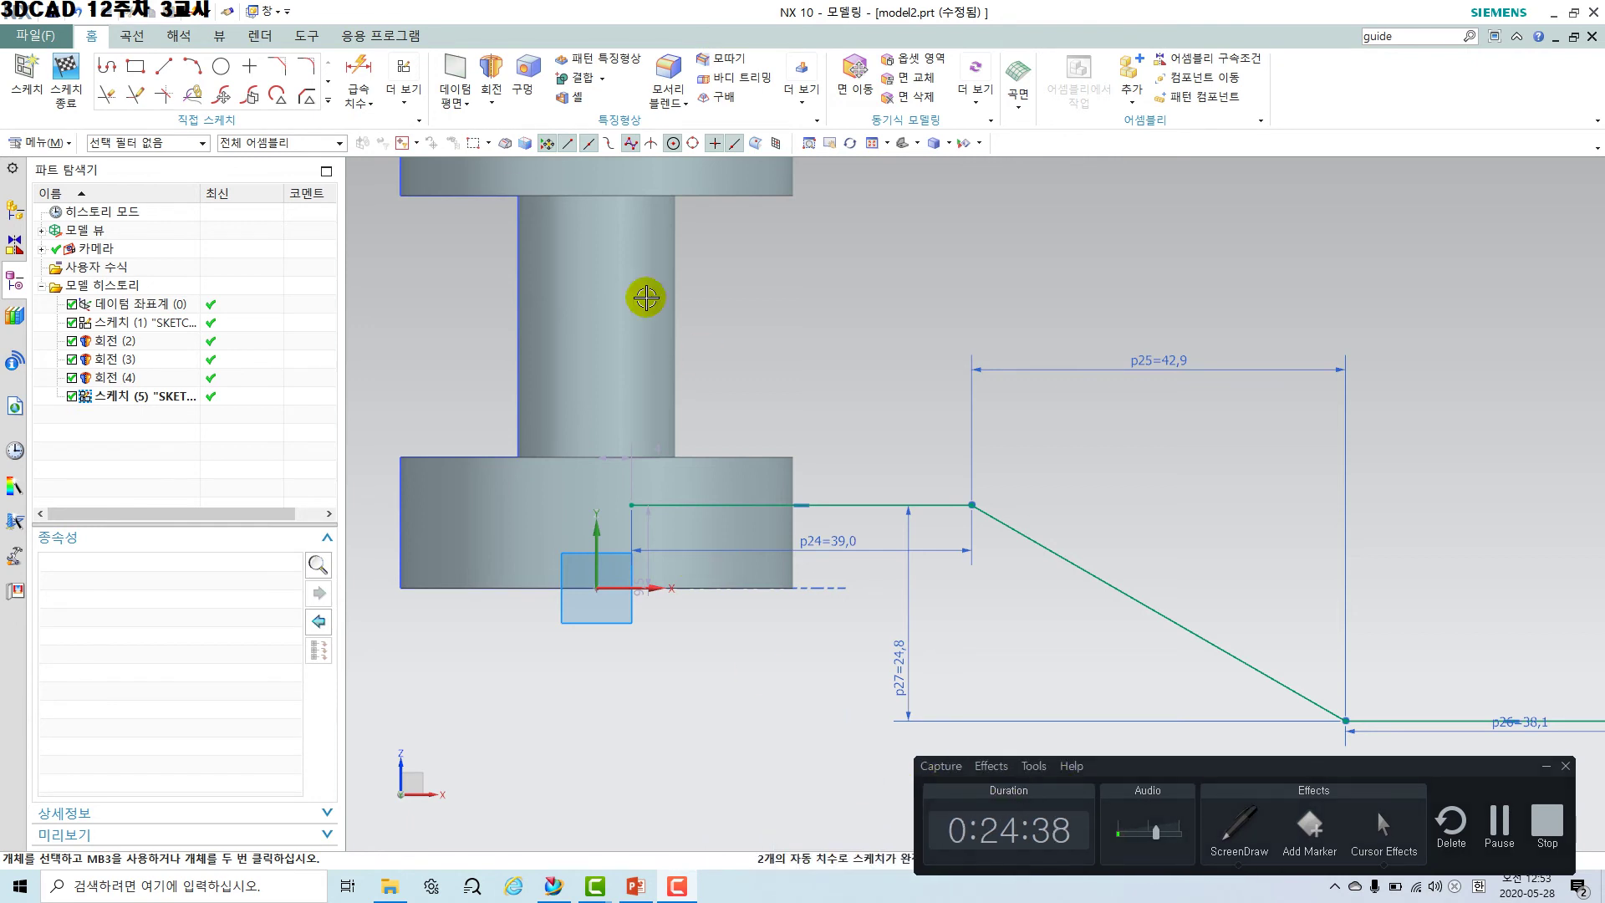
Set the height of the arm's first horizontal segment above the base disc's underside to 7.5 mm.
left_click(363, 75)
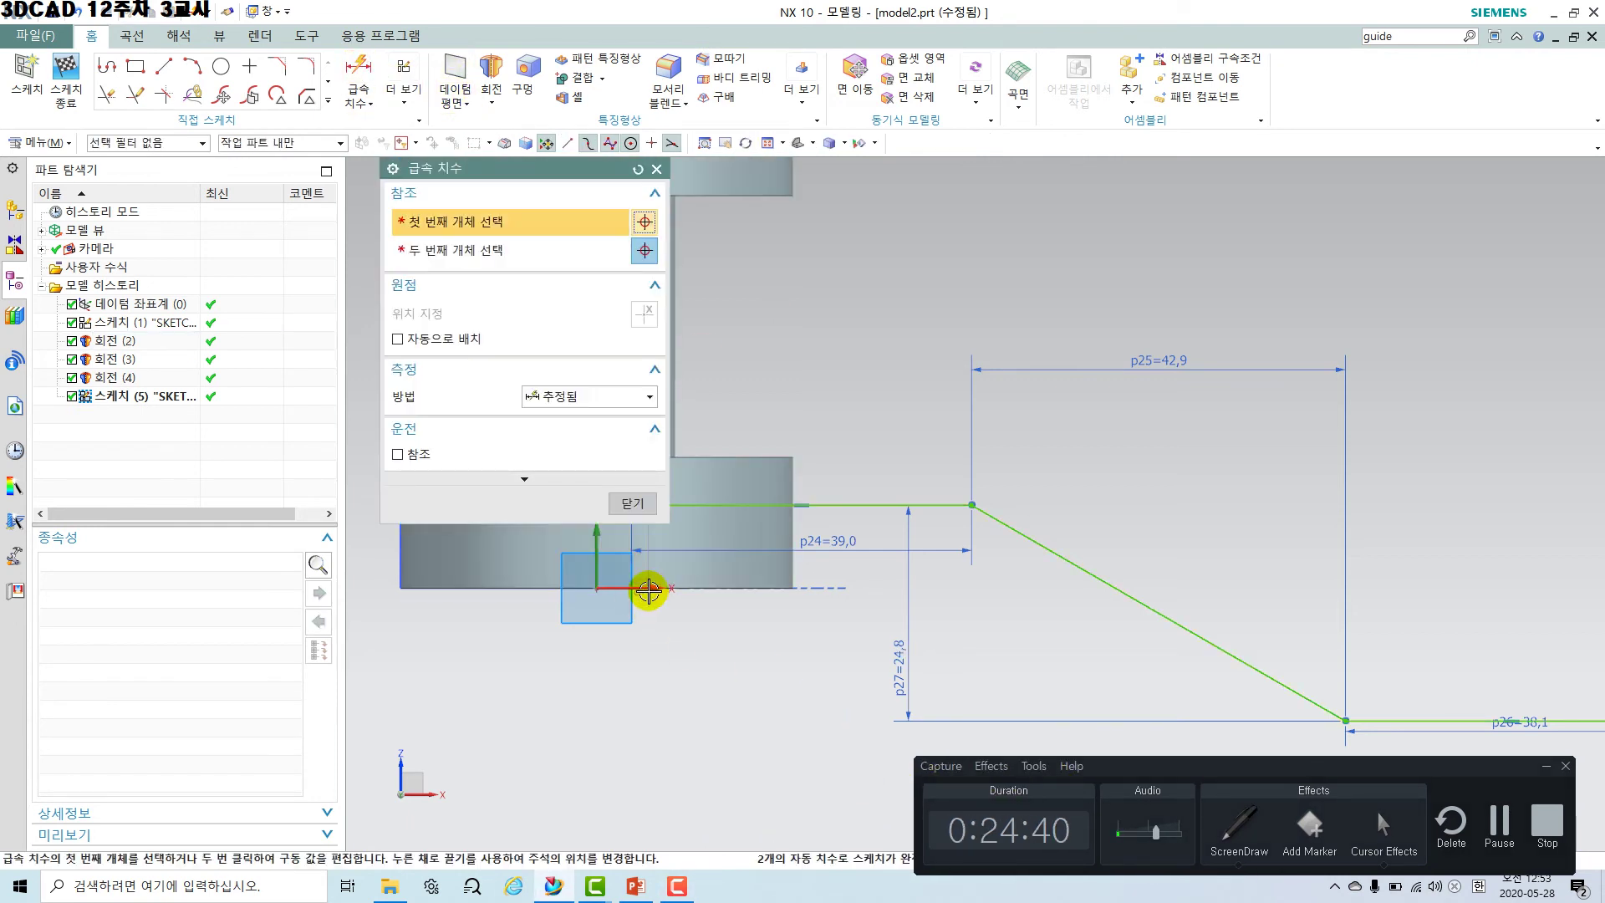
left_click(633, 500)
double_click(648, 532)
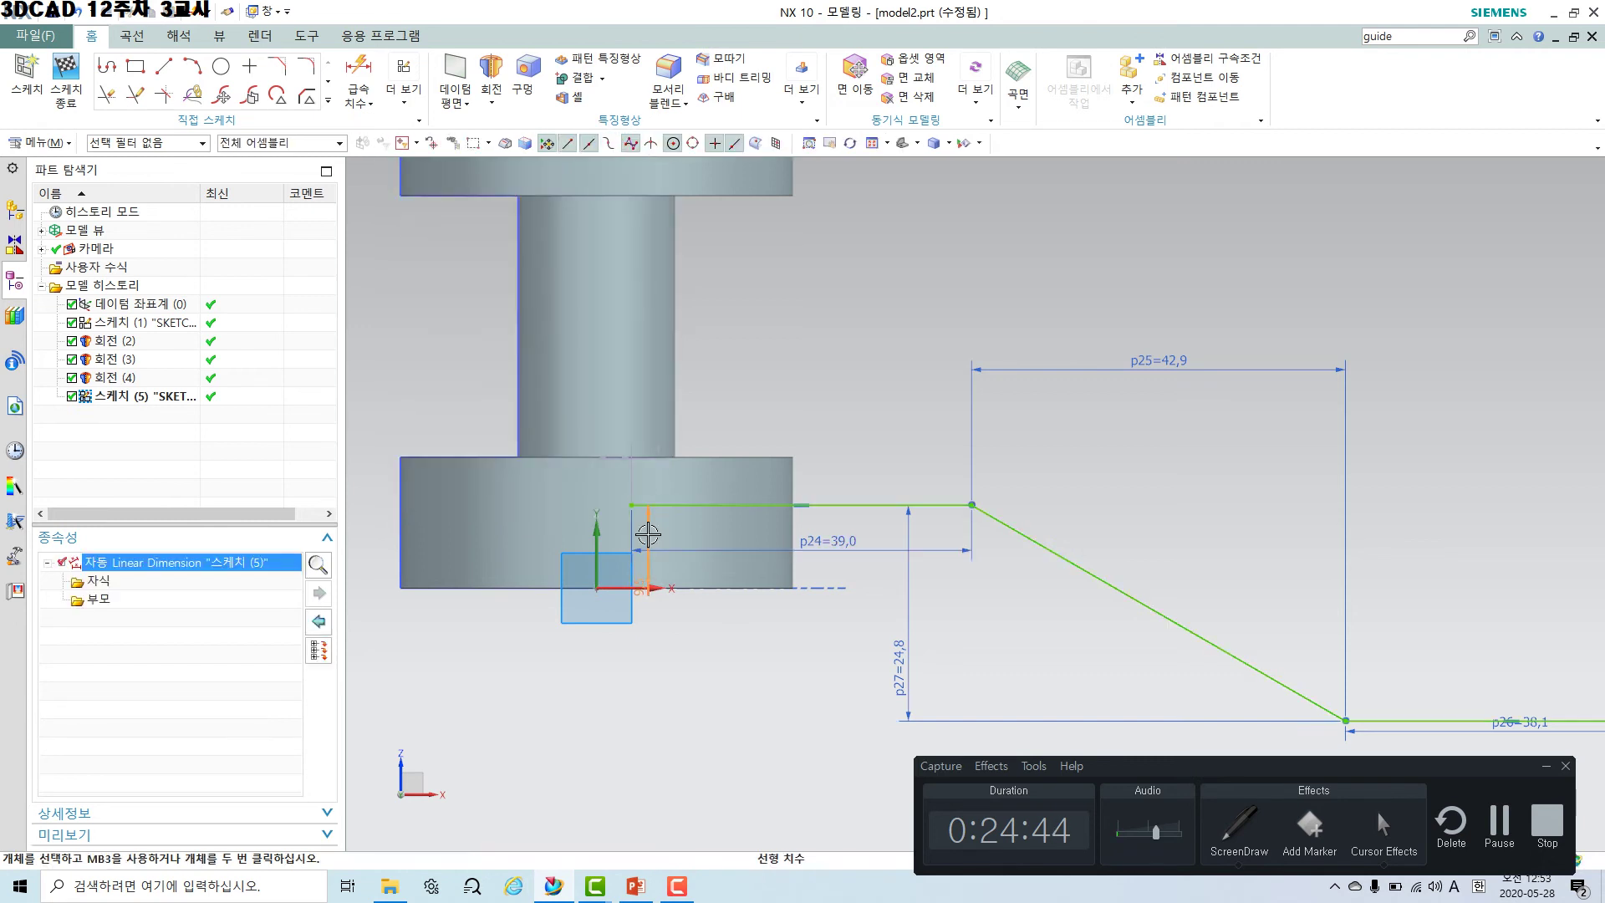
left_click(917, 660)
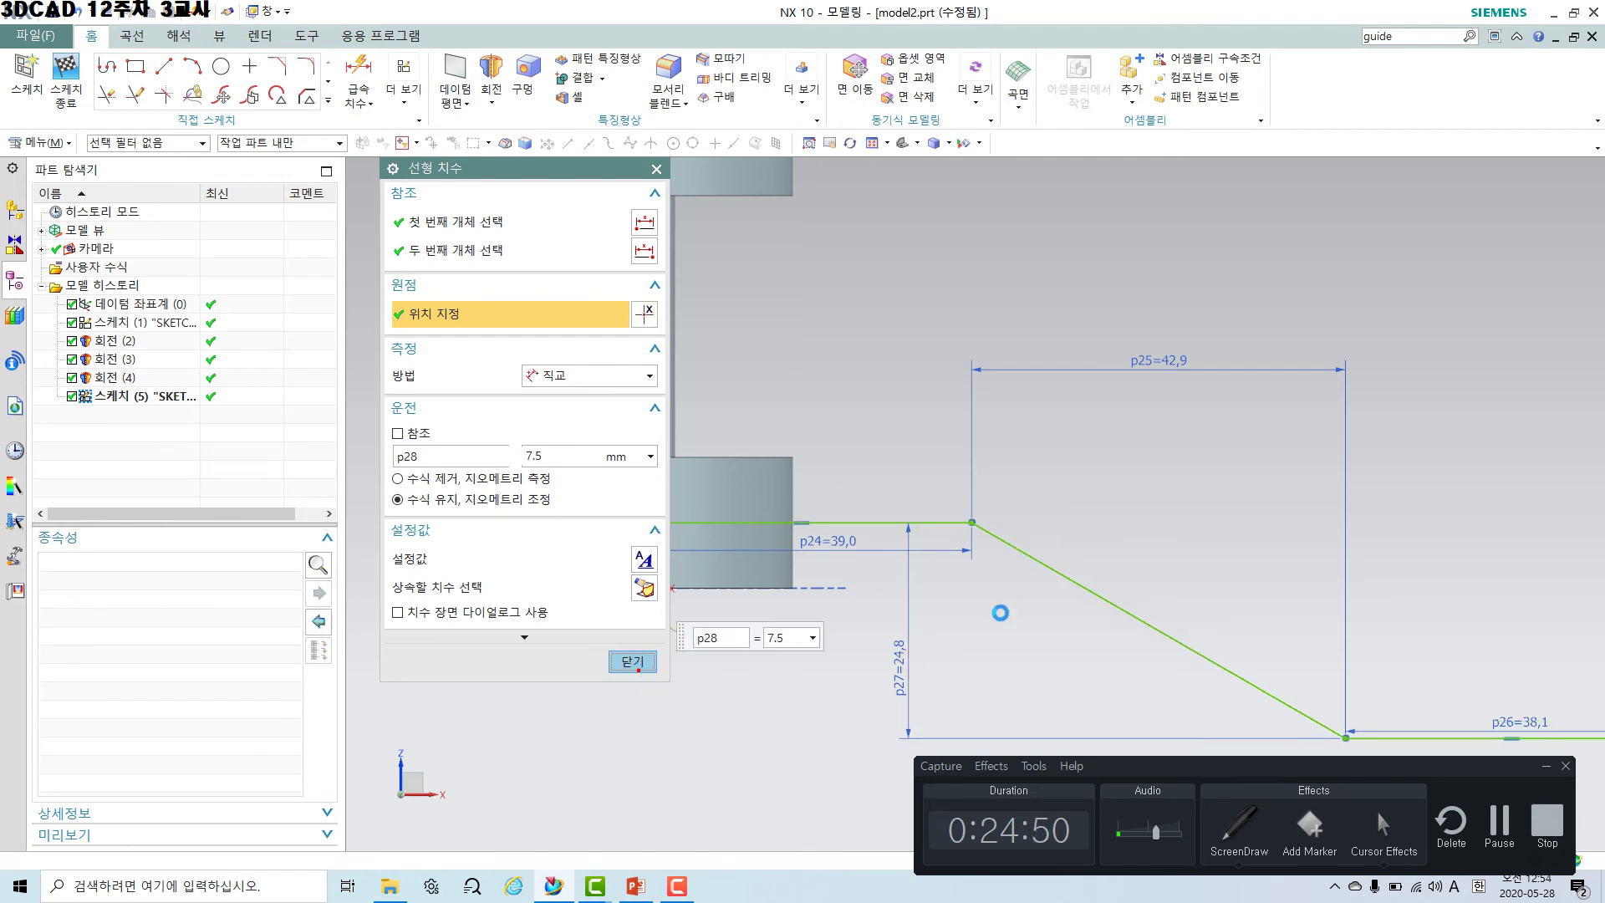
scroll(1002, 606, "down", 5)
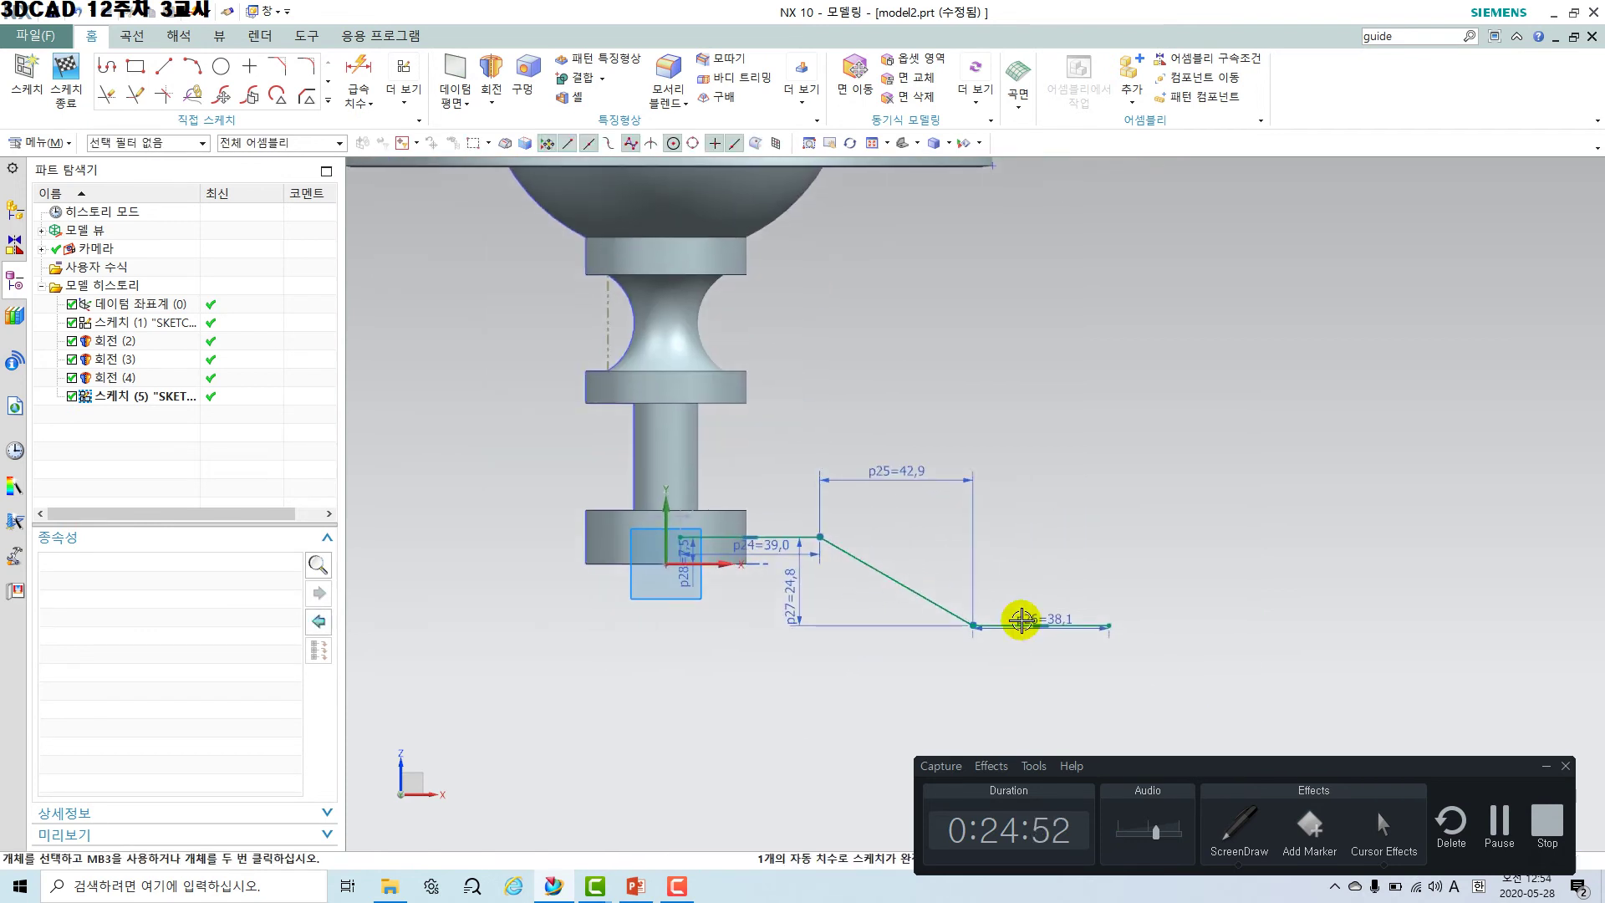
scroll(1022, 619, "up", 3)
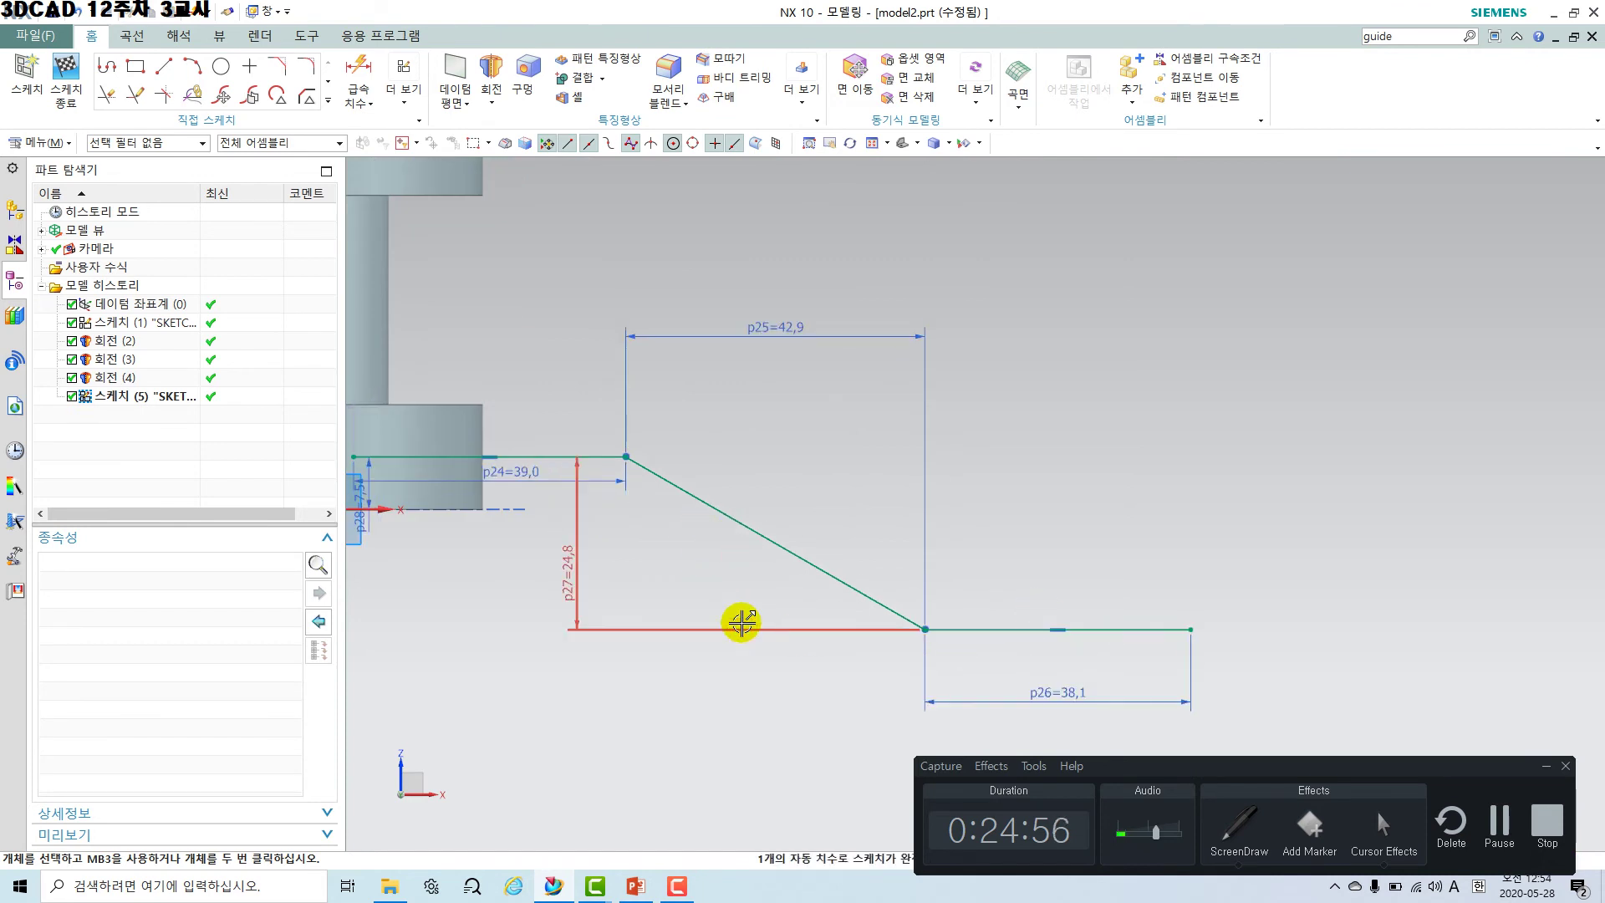
left_click(311, 69)
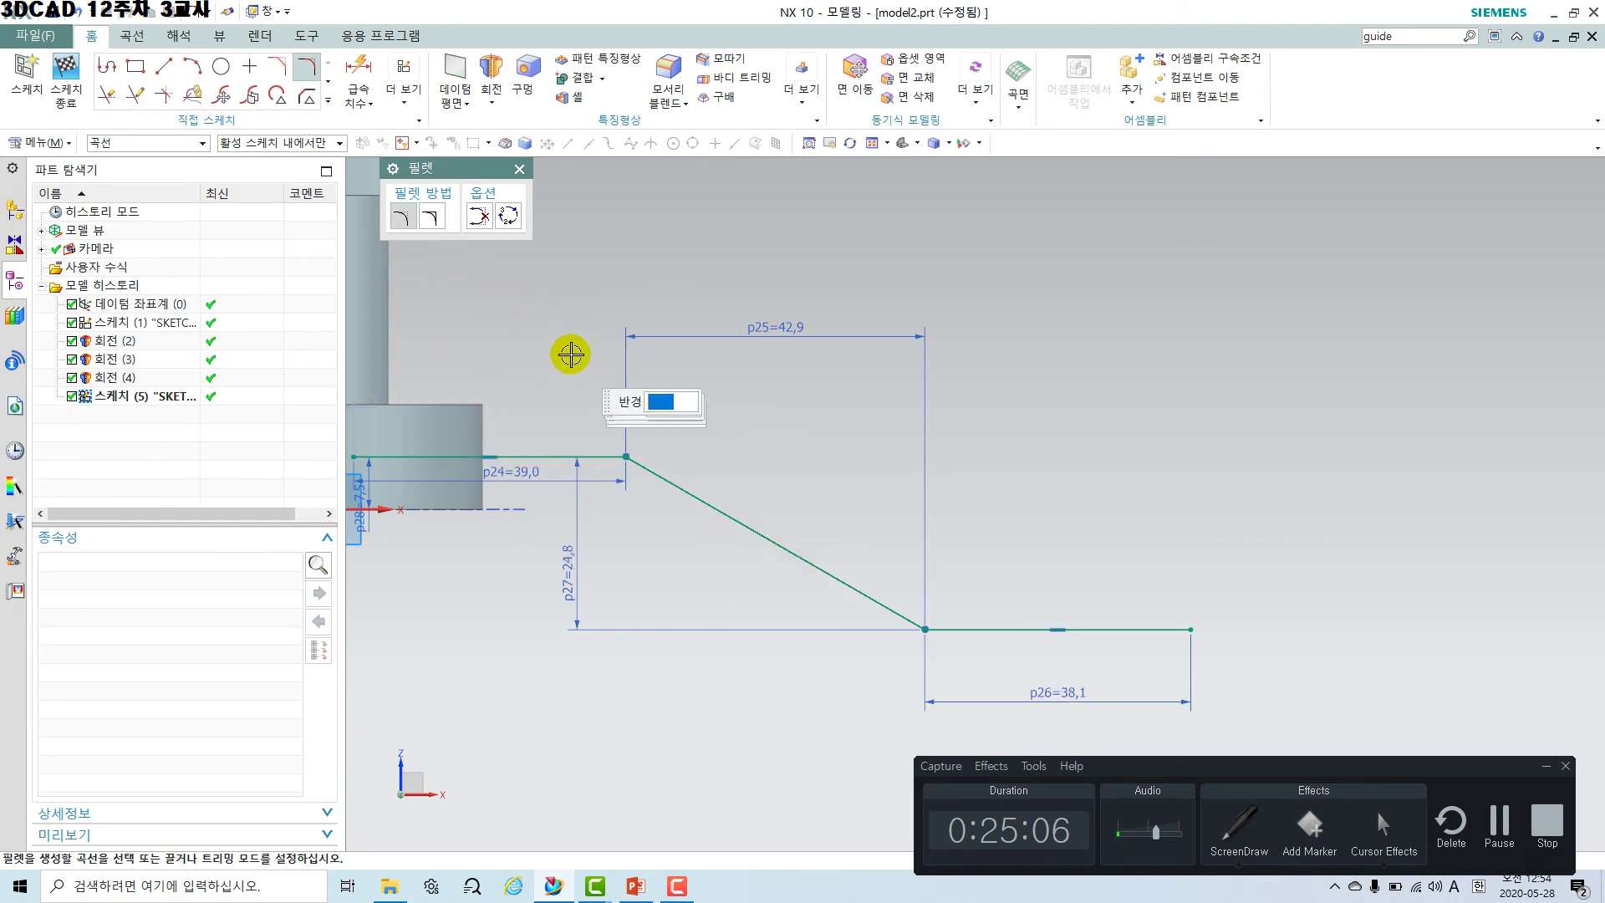
key("Escape")
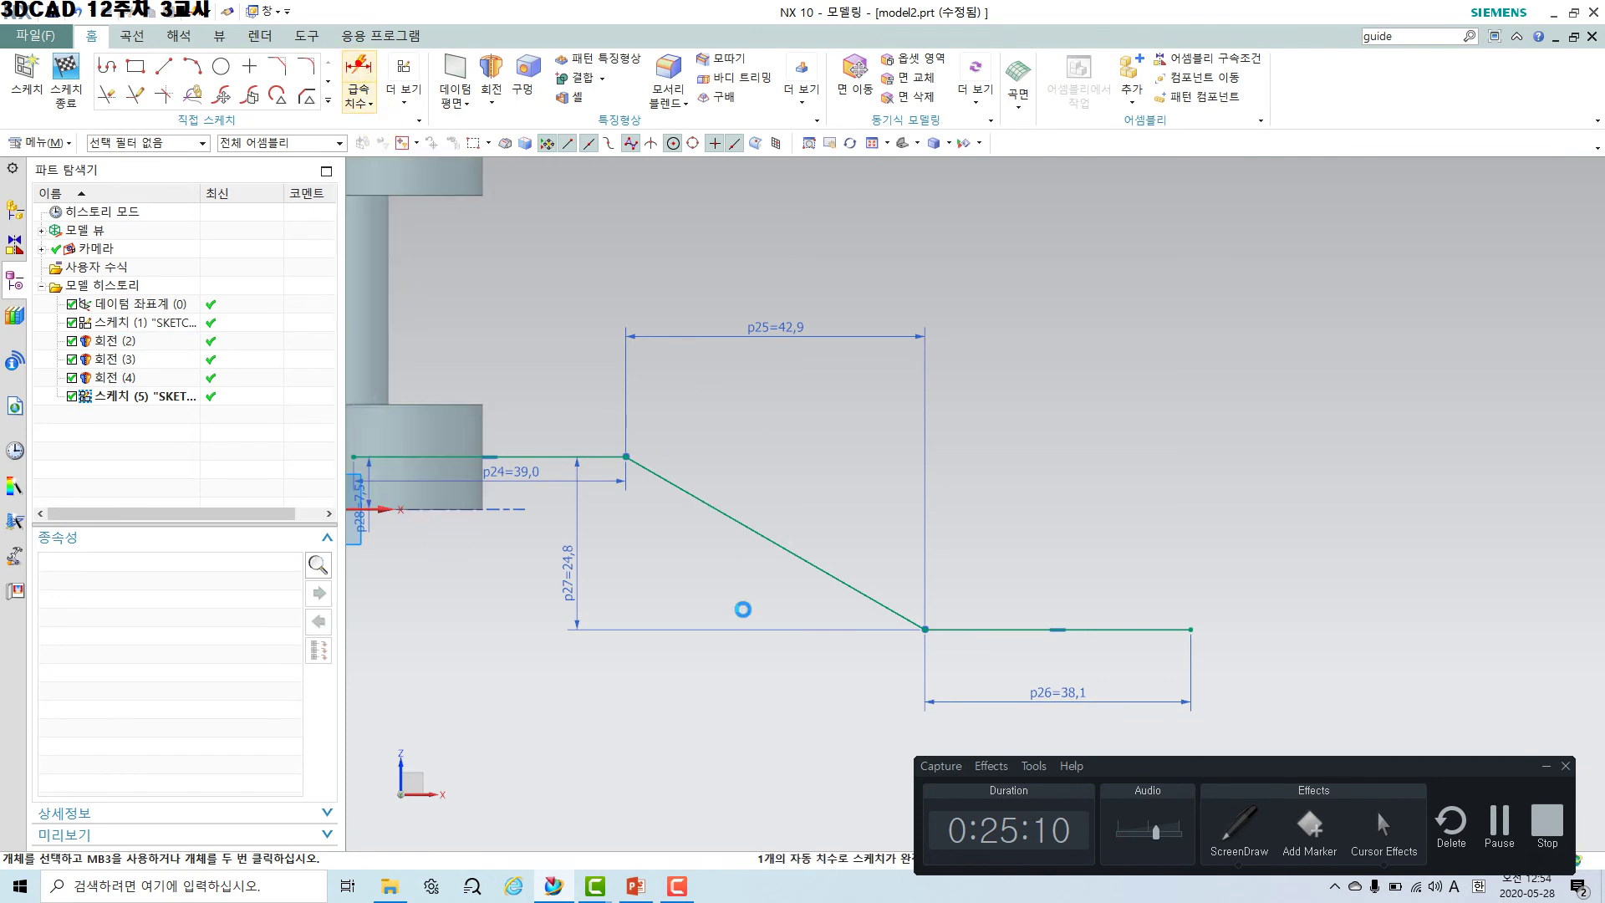
Try to add a Rapid Dimension for the angle between the arm's first horizontal segment and the sloping segment.
left_click_drag(541, 164, 404, 255)
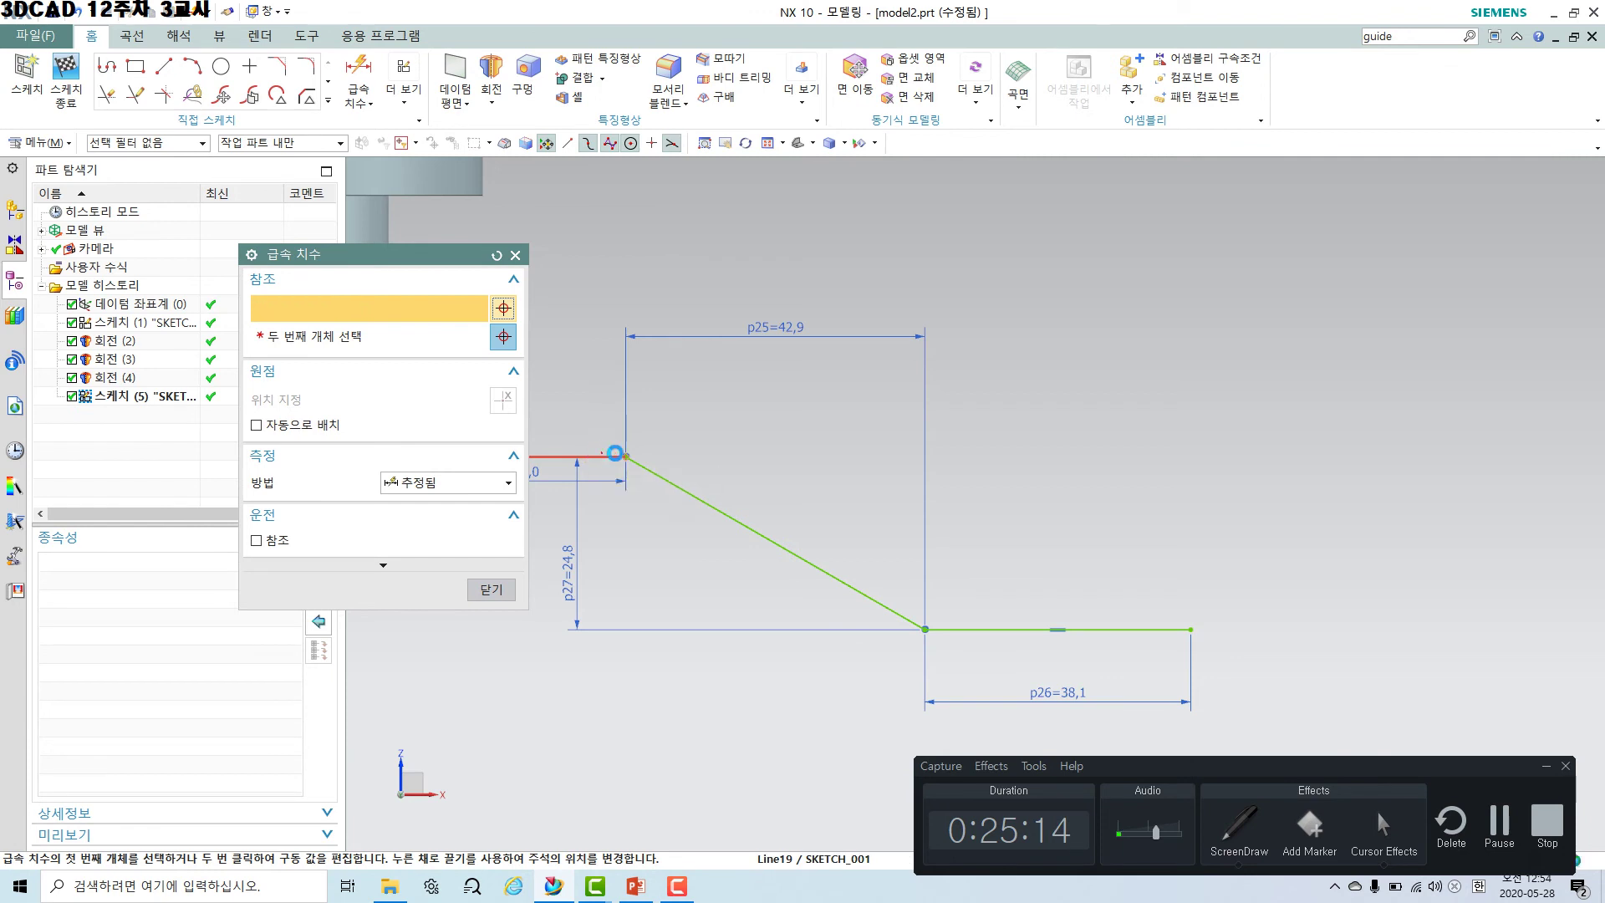
left_click(615, 453)
left_click(703, 499)
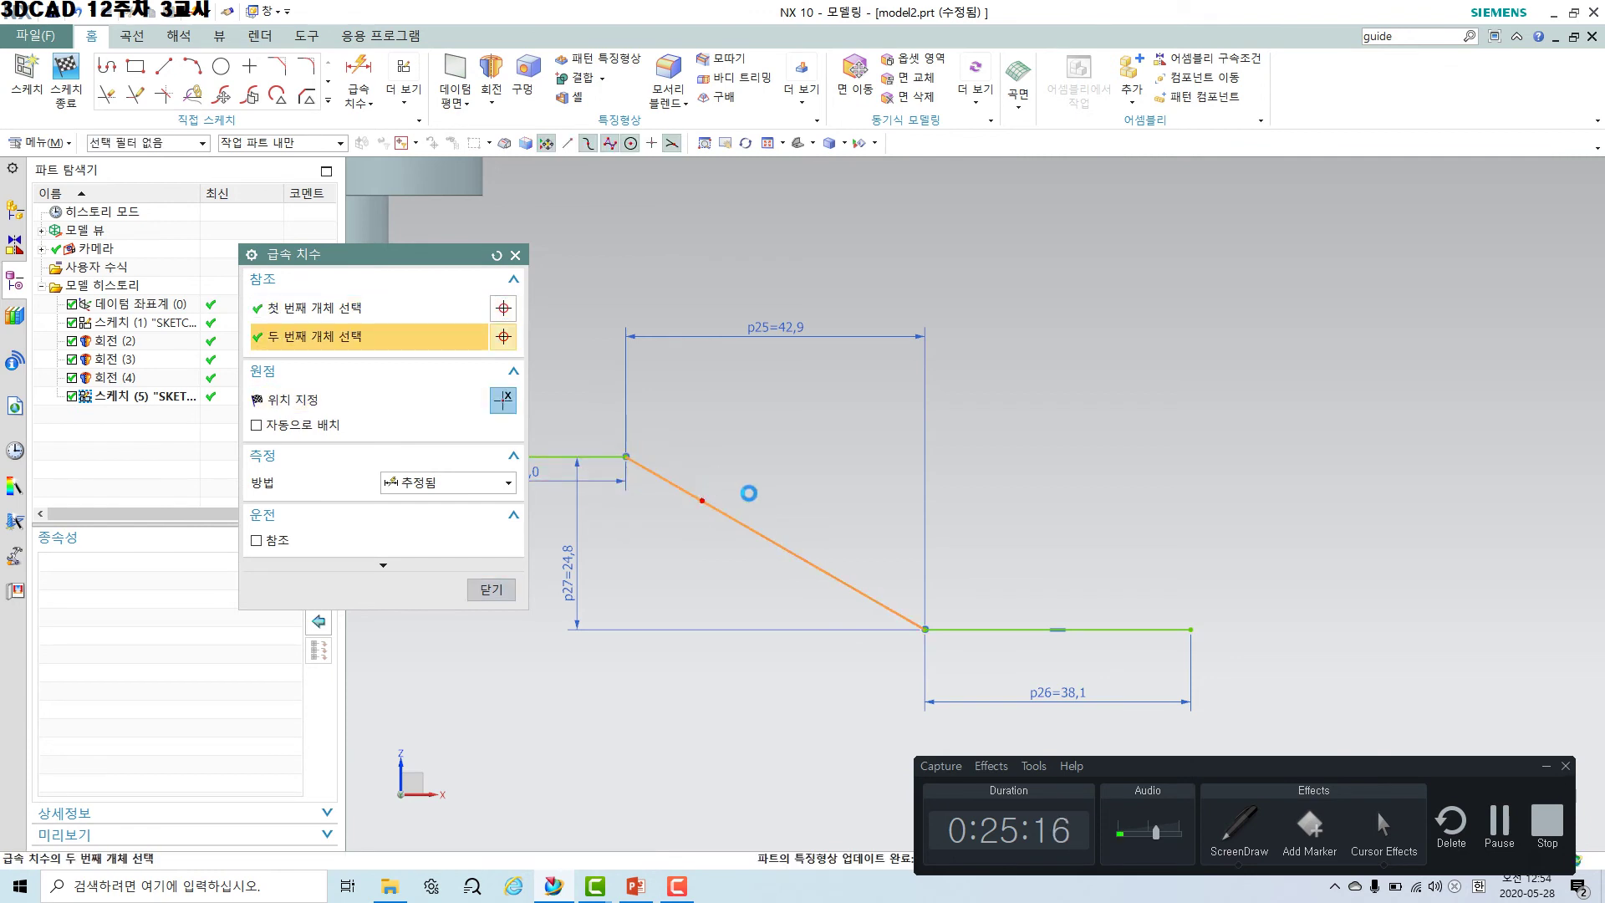
left_click(785, 492)
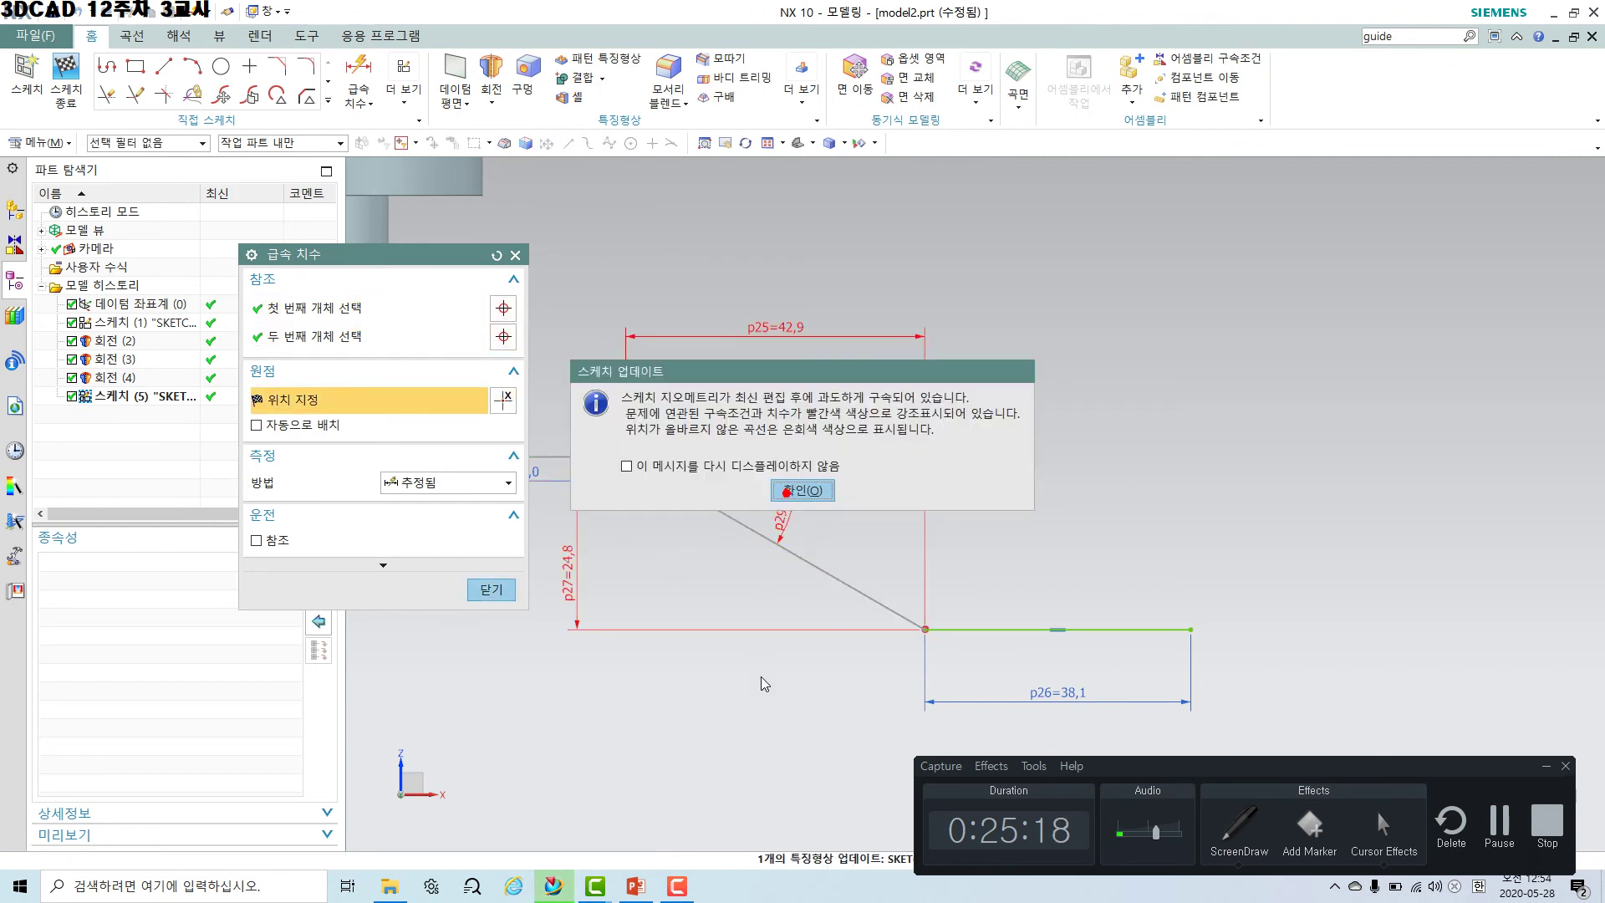
left_click(802, 490)
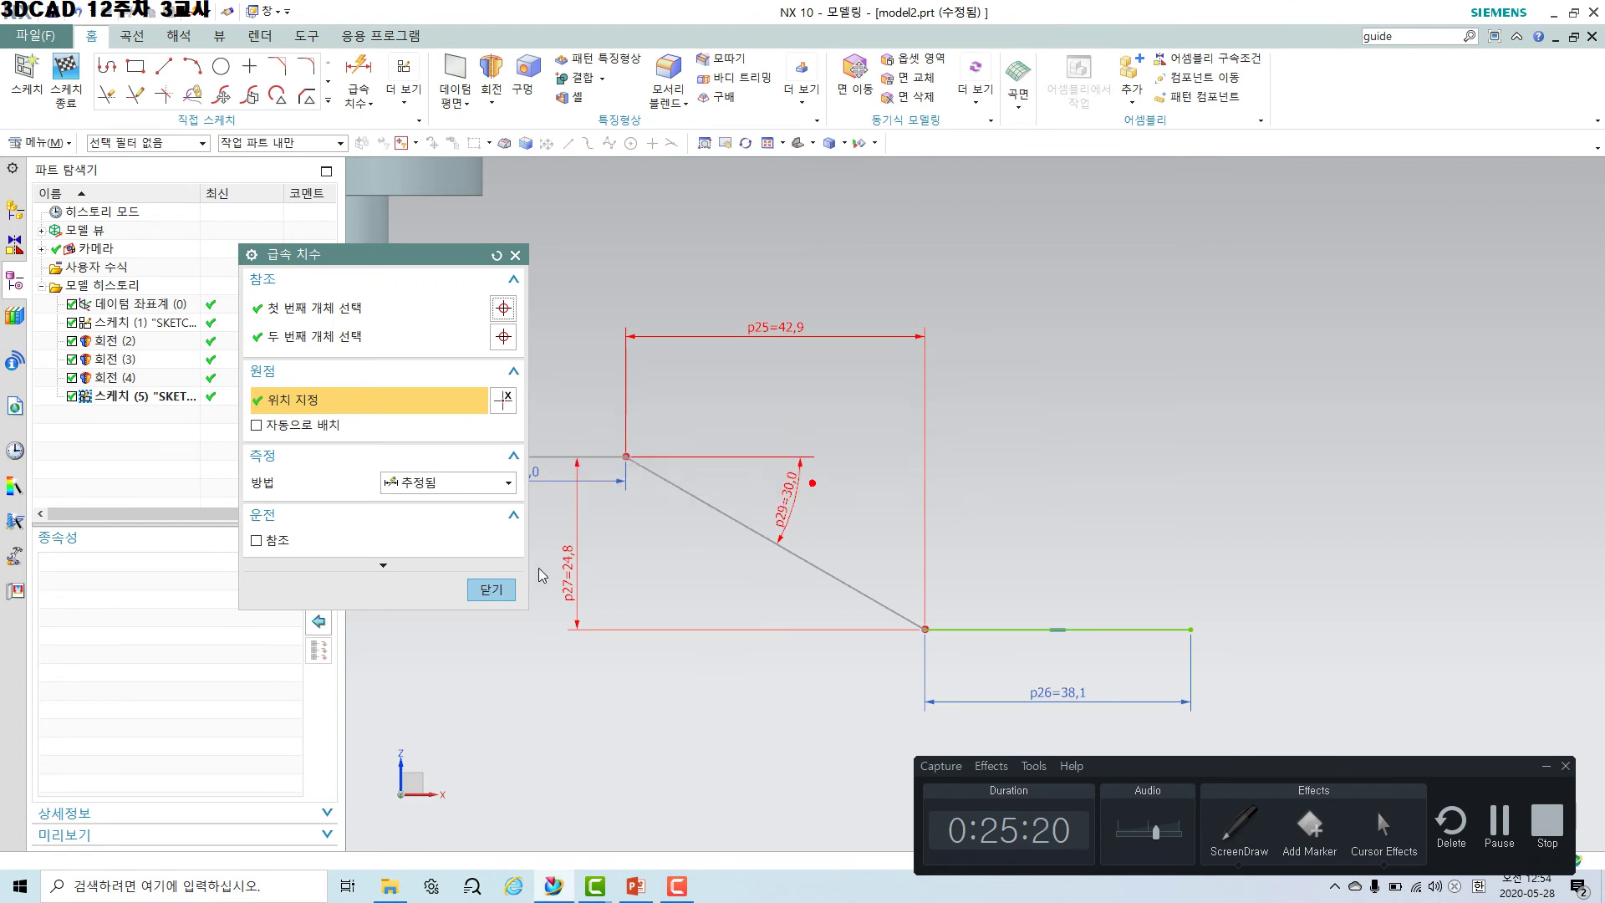
left_click(499, 588)
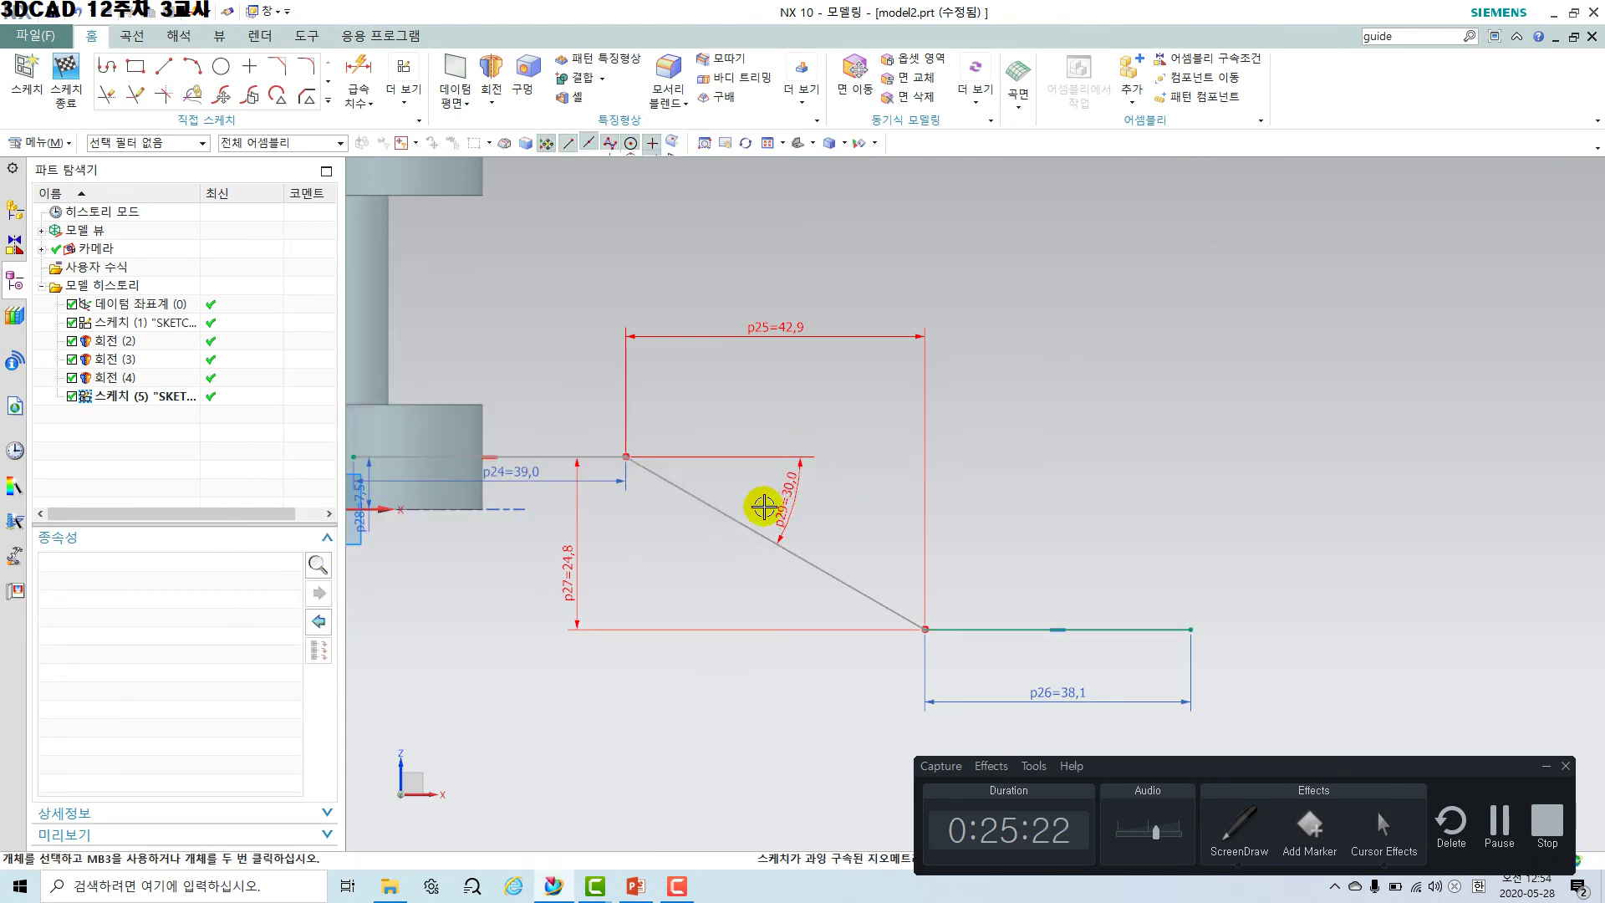
Delete the angle dimension at the arm's upper bend.
left_click(788, 499)
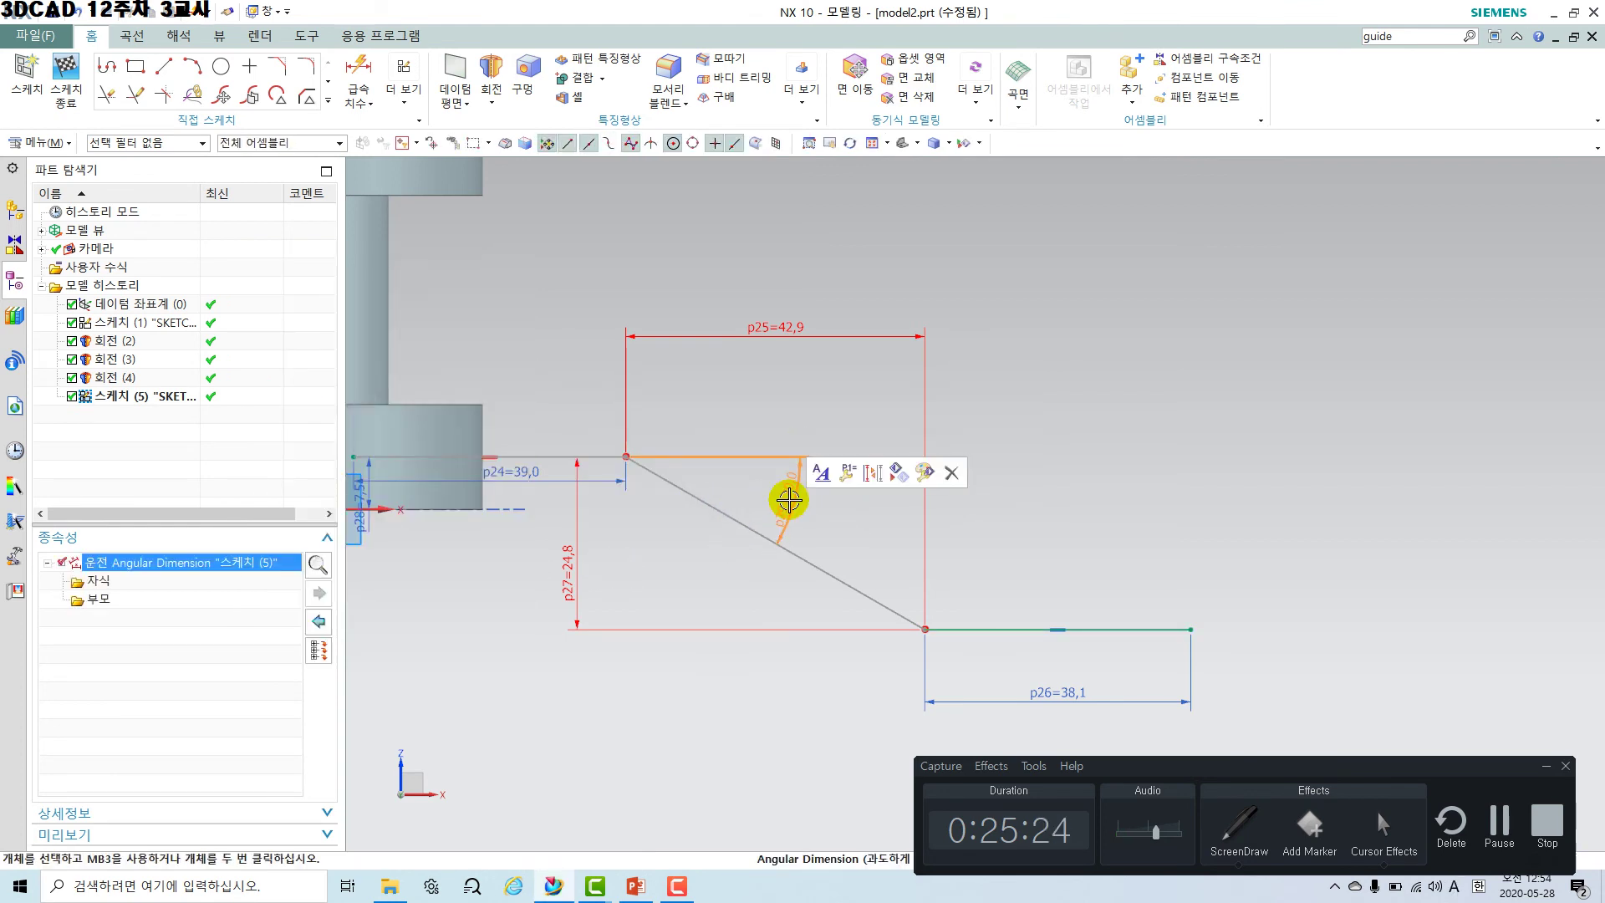
left_click(951, 475)
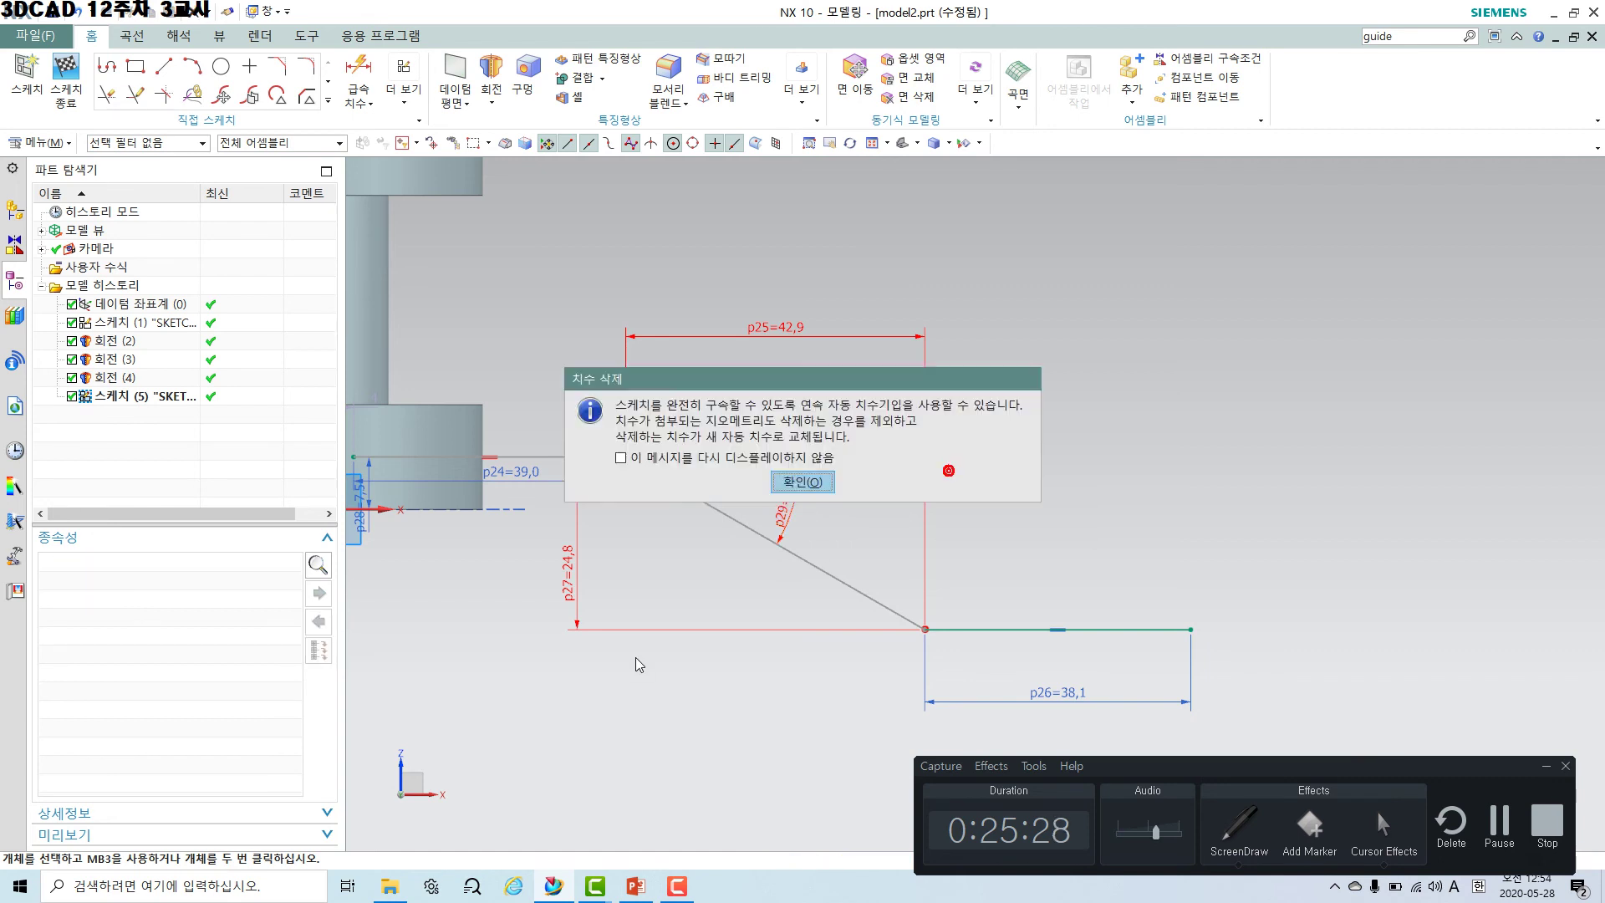
left_click(815, 480)
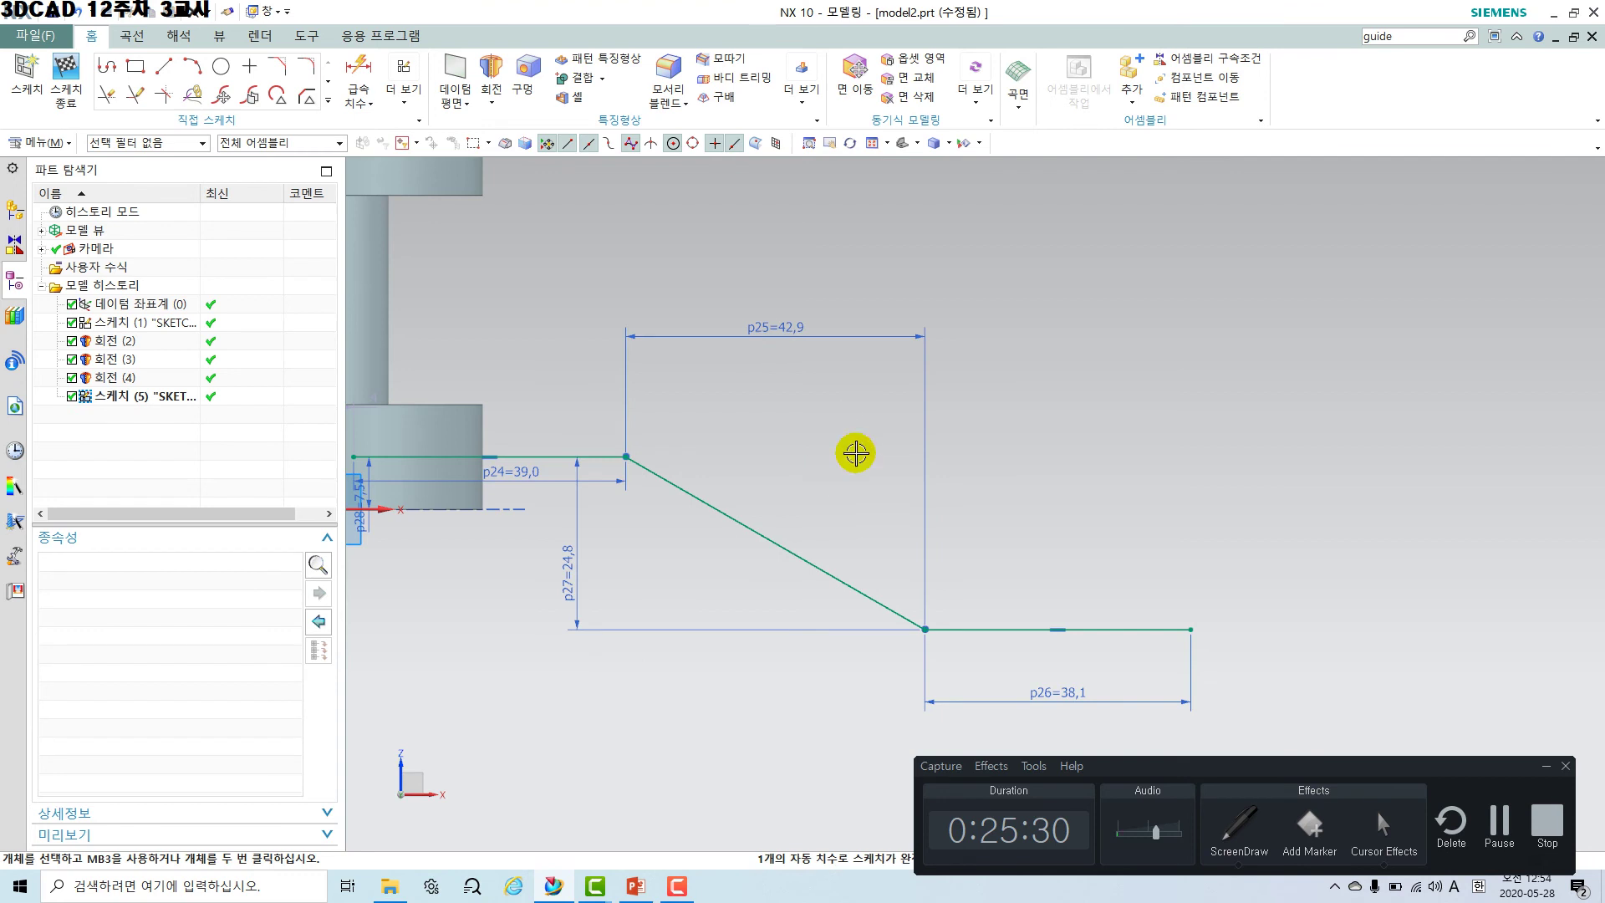
Fillet the arm profile's upper and lower bends with a radius of 45 mm each.
left_click(308, 66)
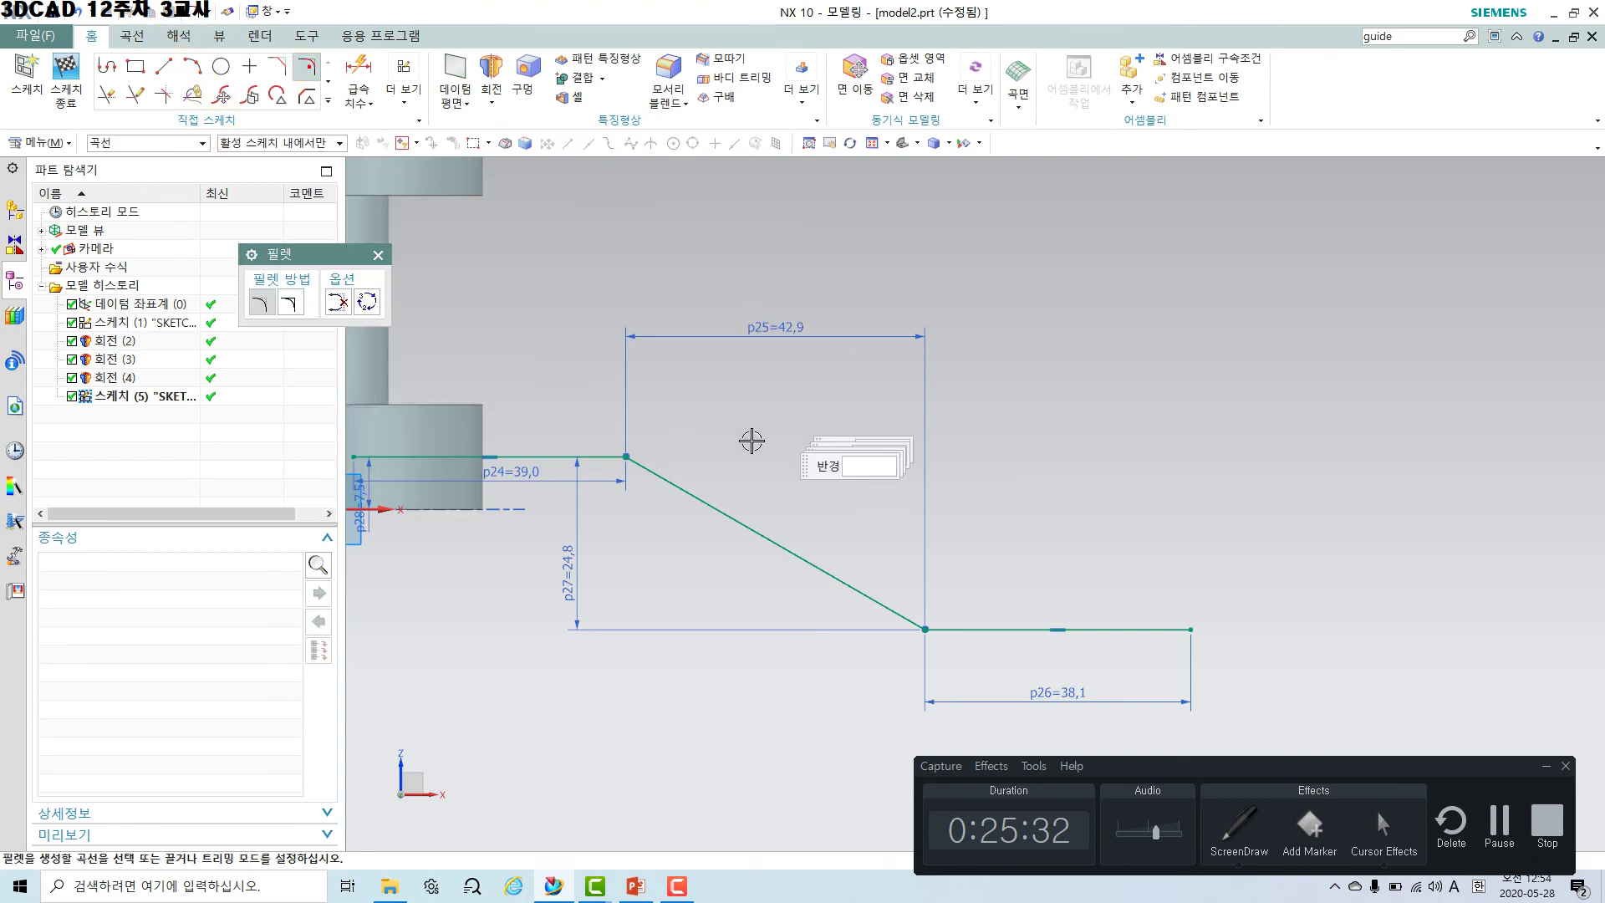
left_click(605, 457)
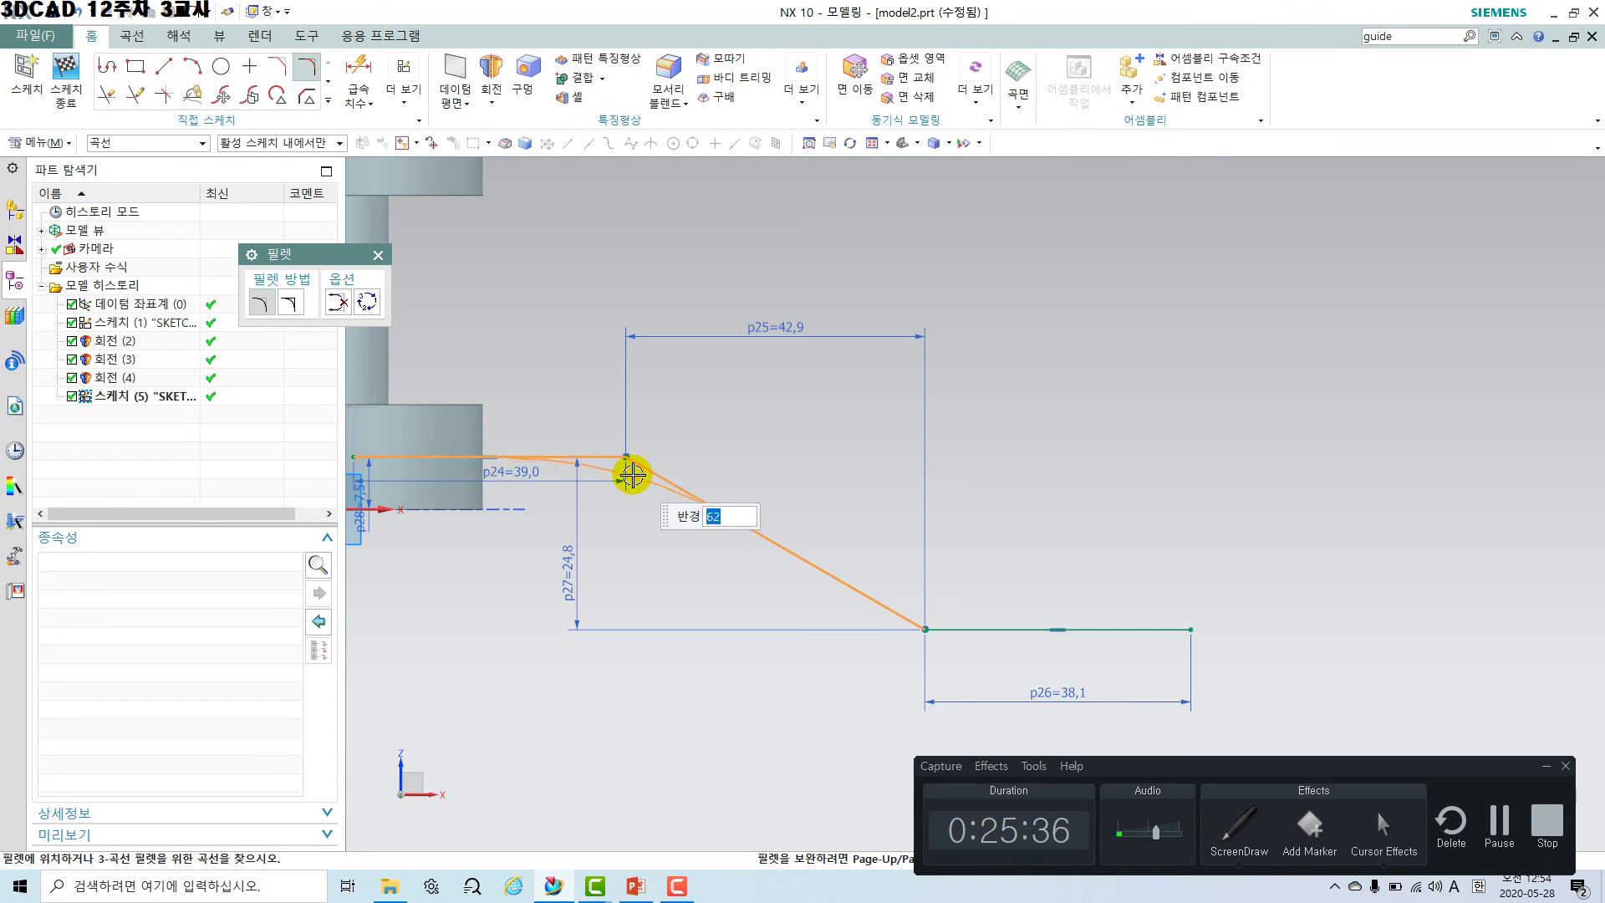
type("45")
key("Return")
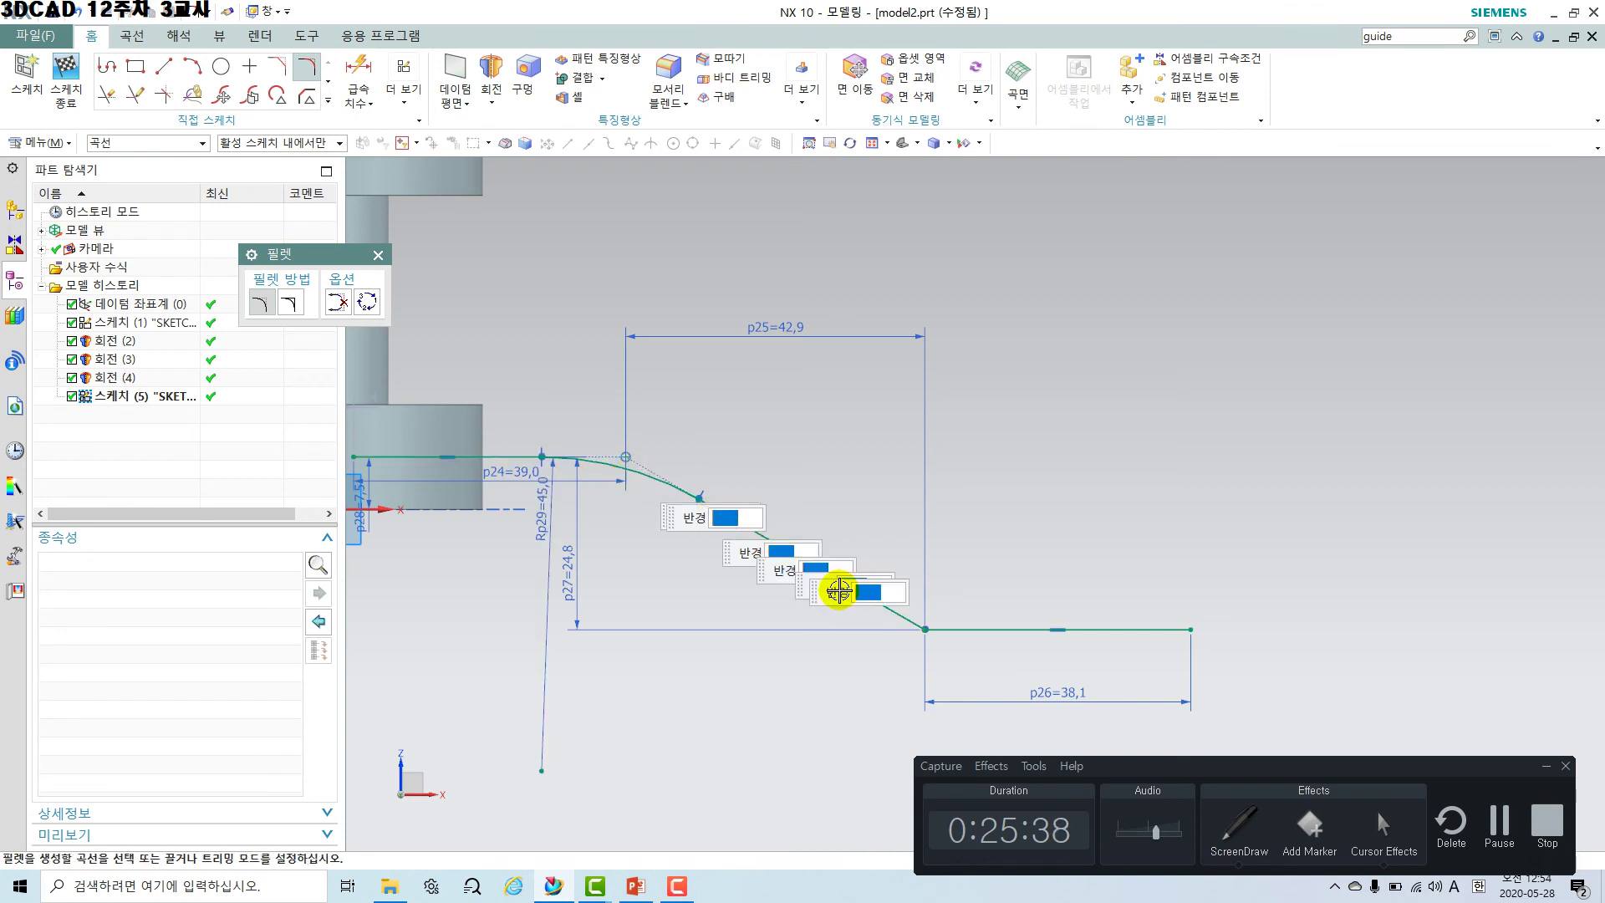
left_click(929, 620)
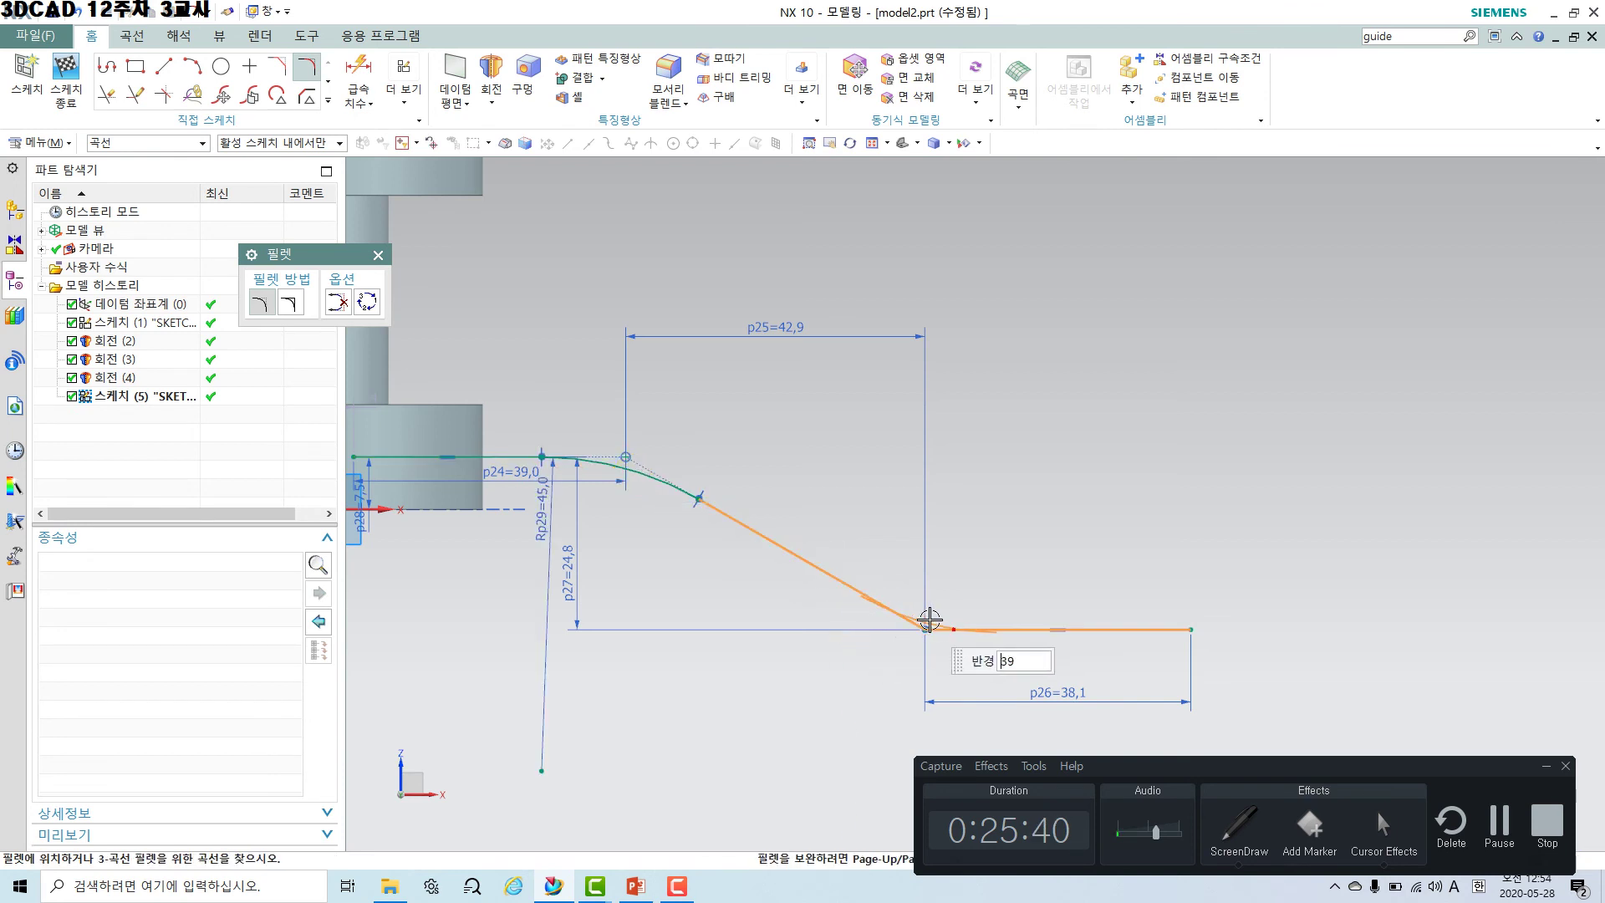
key("Return")
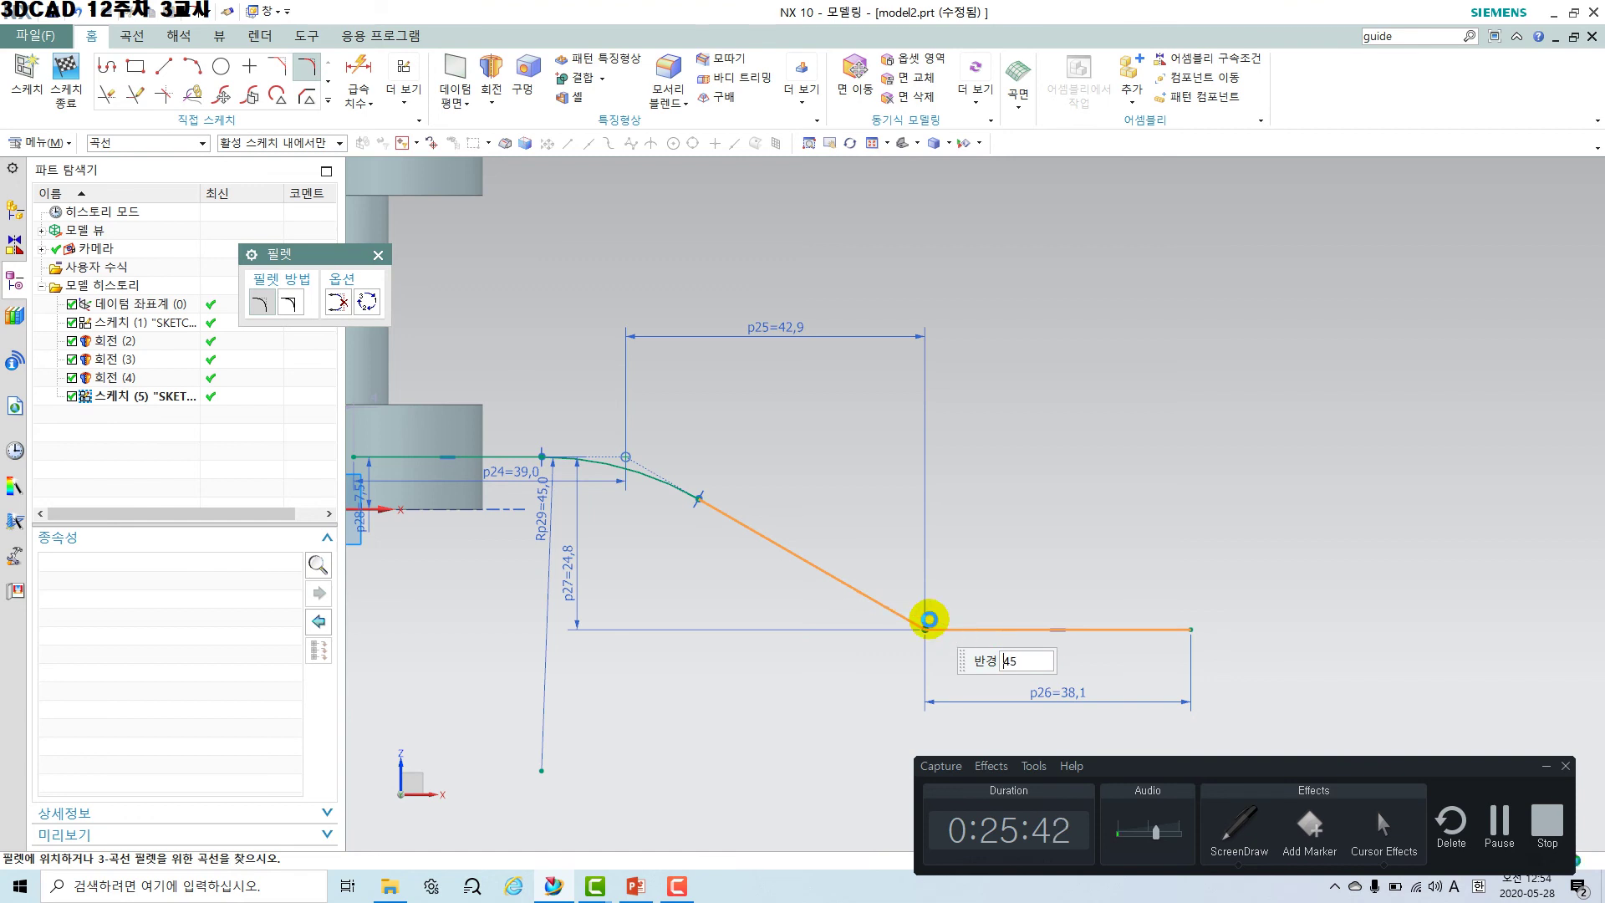
scroll(367, 367, "down", 1)
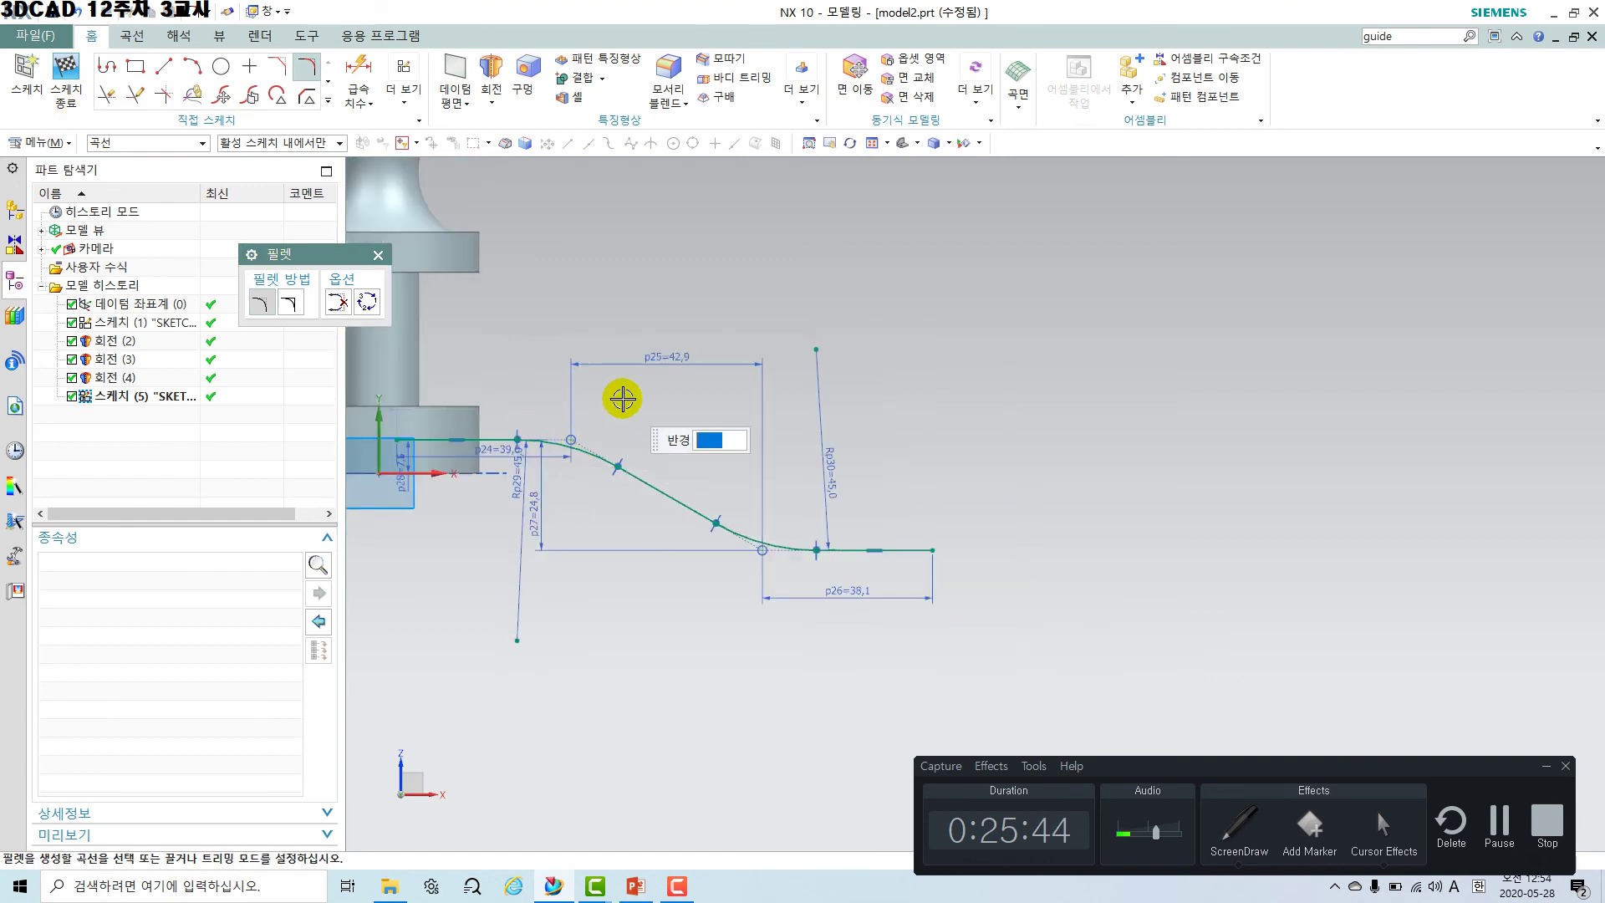
Finish the side arm's centre-line sketch and return to the 3D model.
scroll(706, 443, "down", 1)
left_click(62, 70)
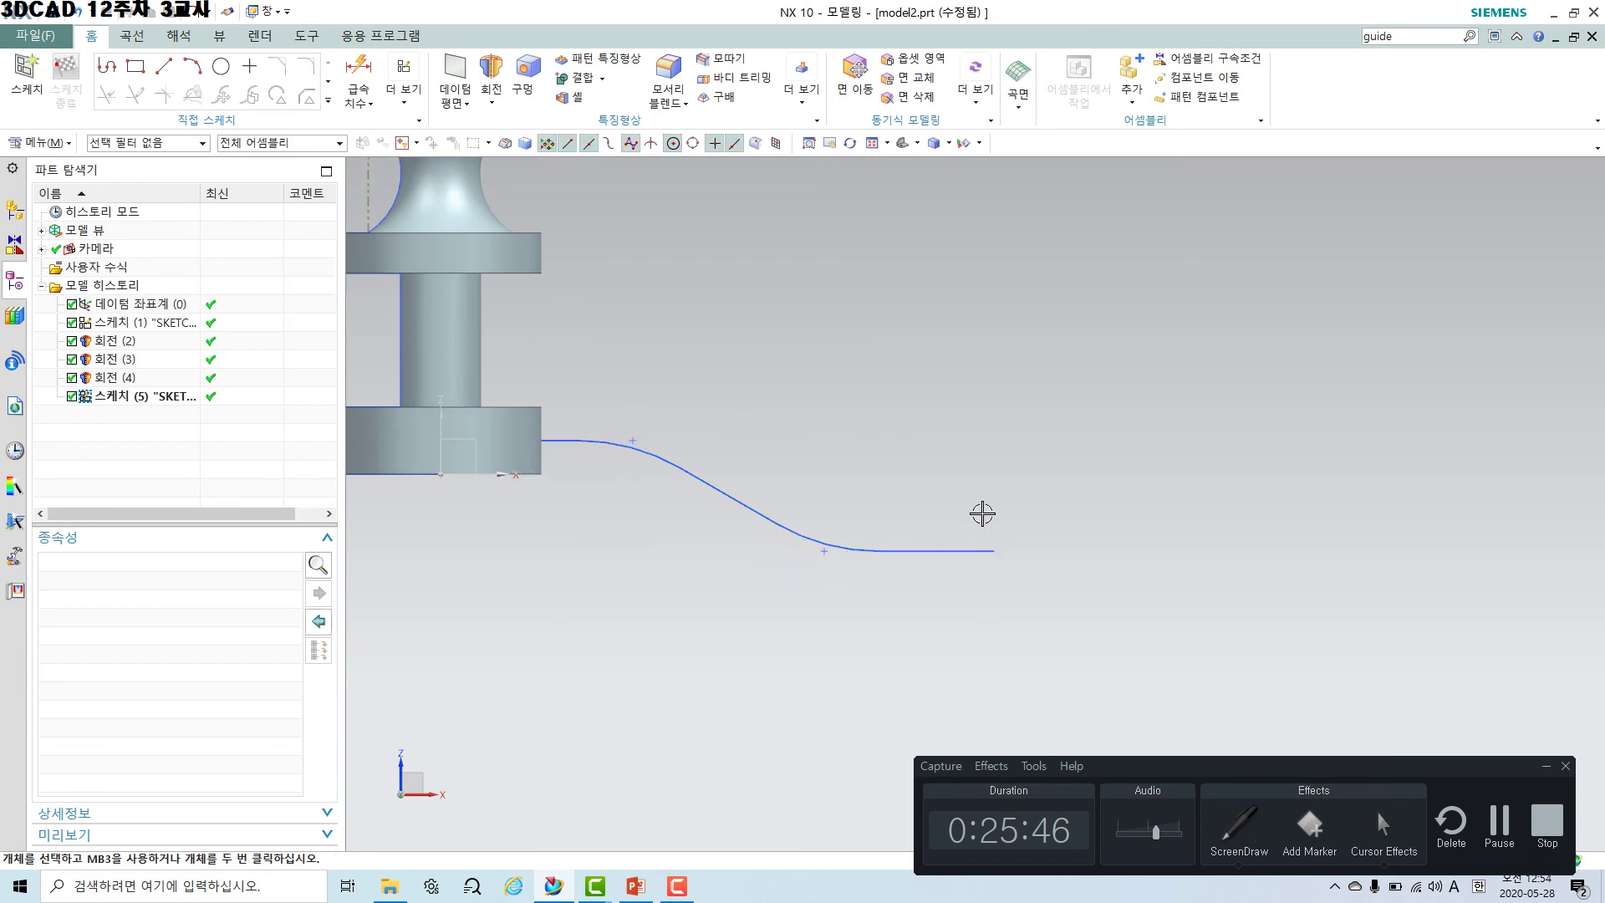
scroll(864, 612, "up", 1)
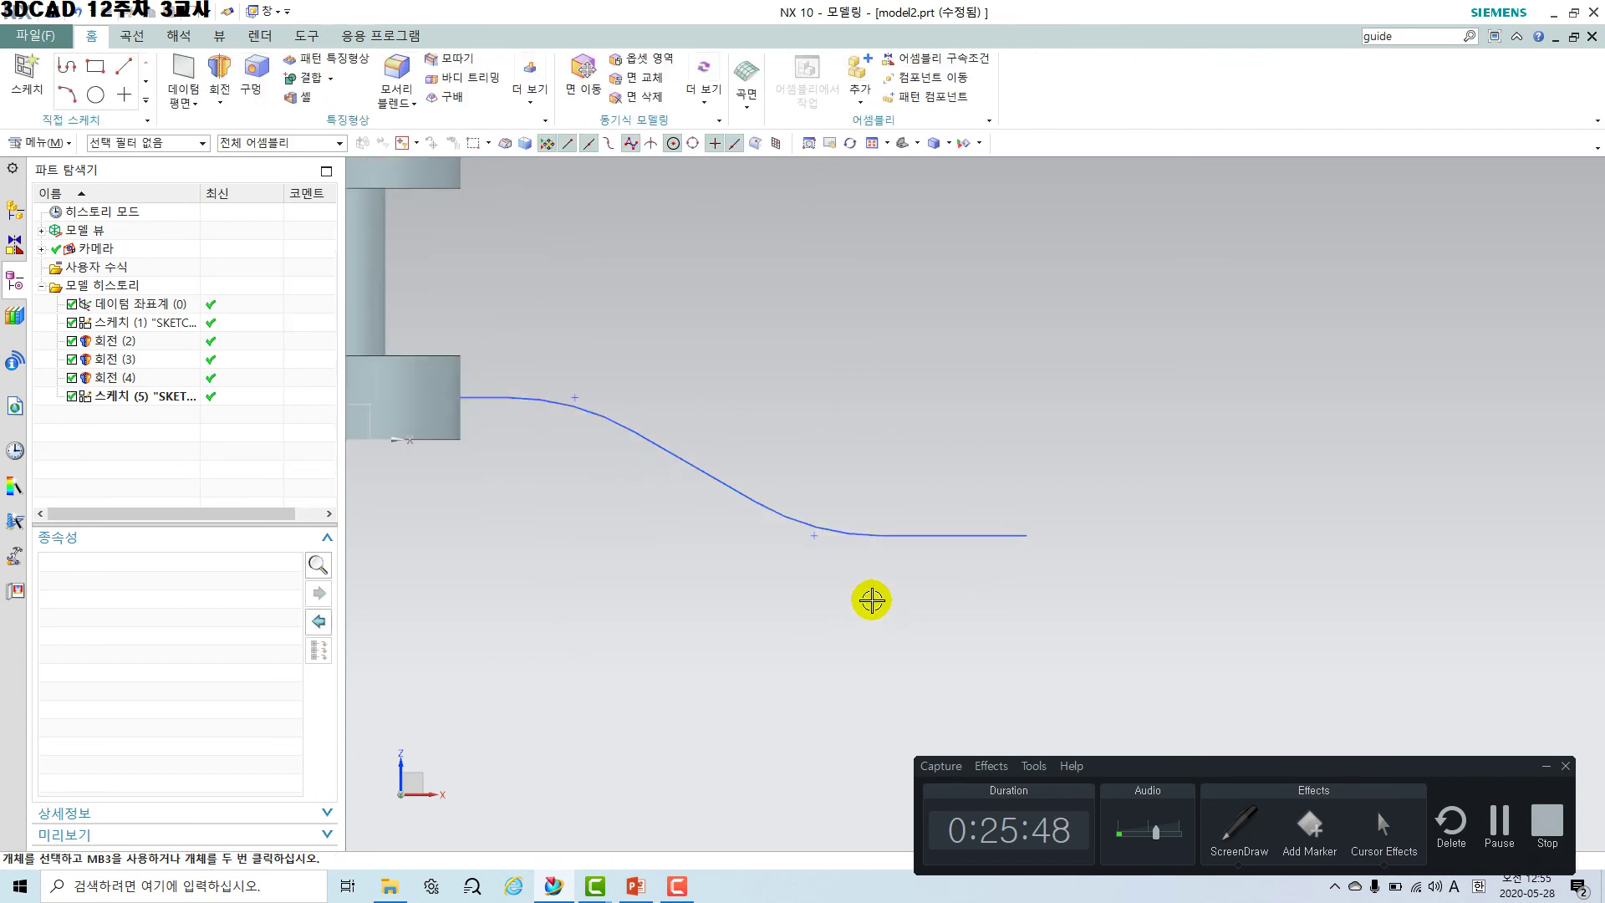
scroll(1010, 606, "down", 2)
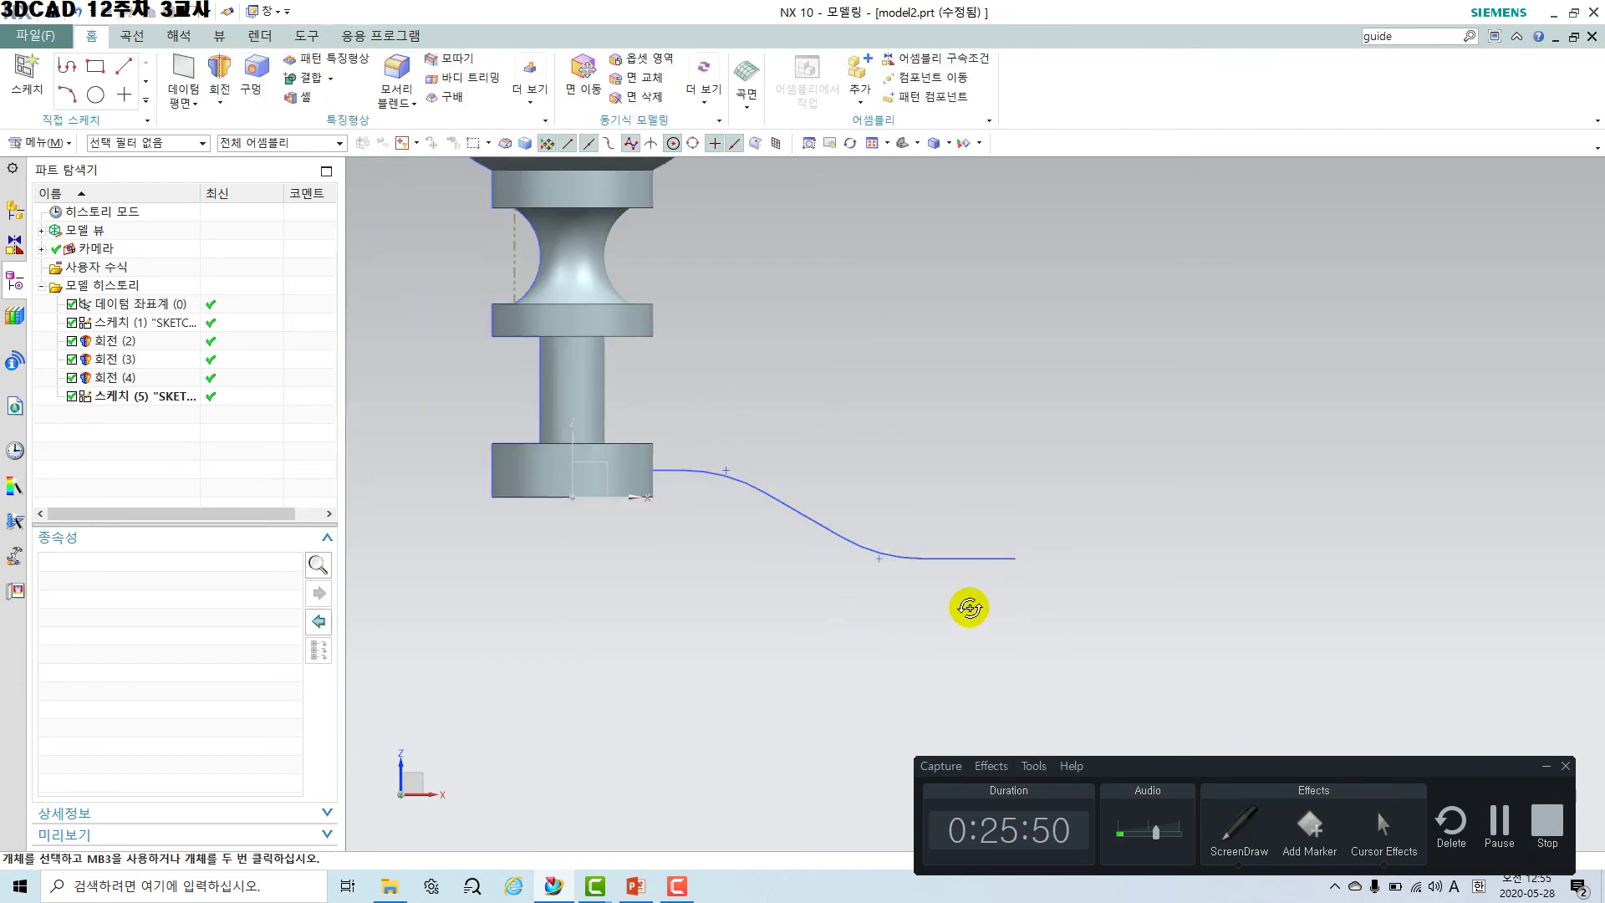
middle_click_drag(967, 605, 932, 633)
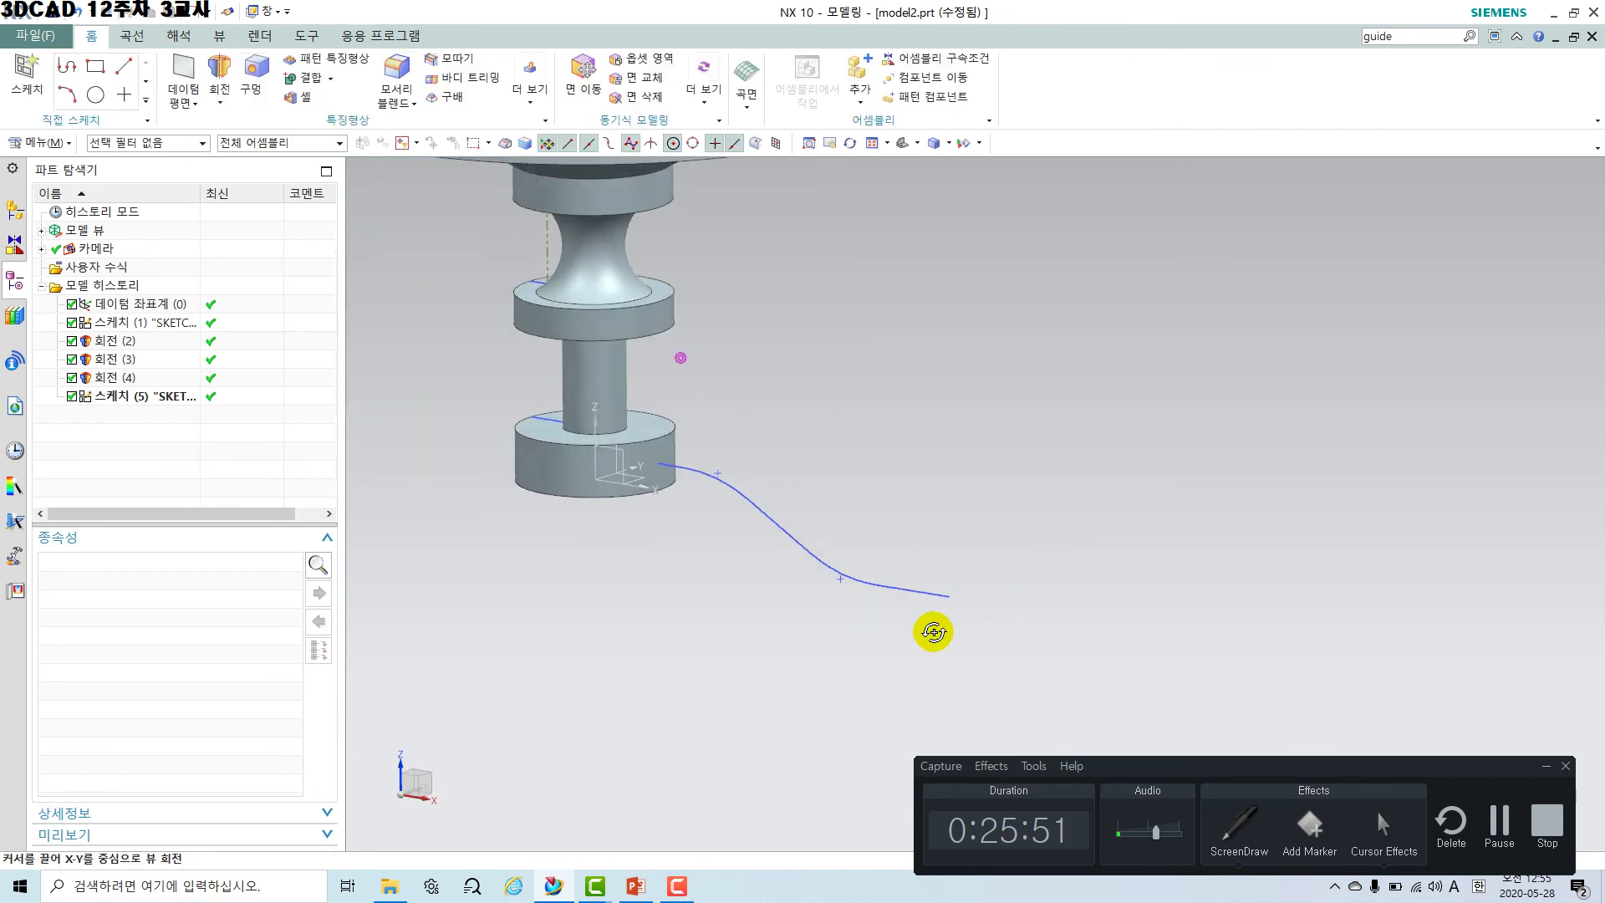
left_click(745, 90)
left_click(886, 189)
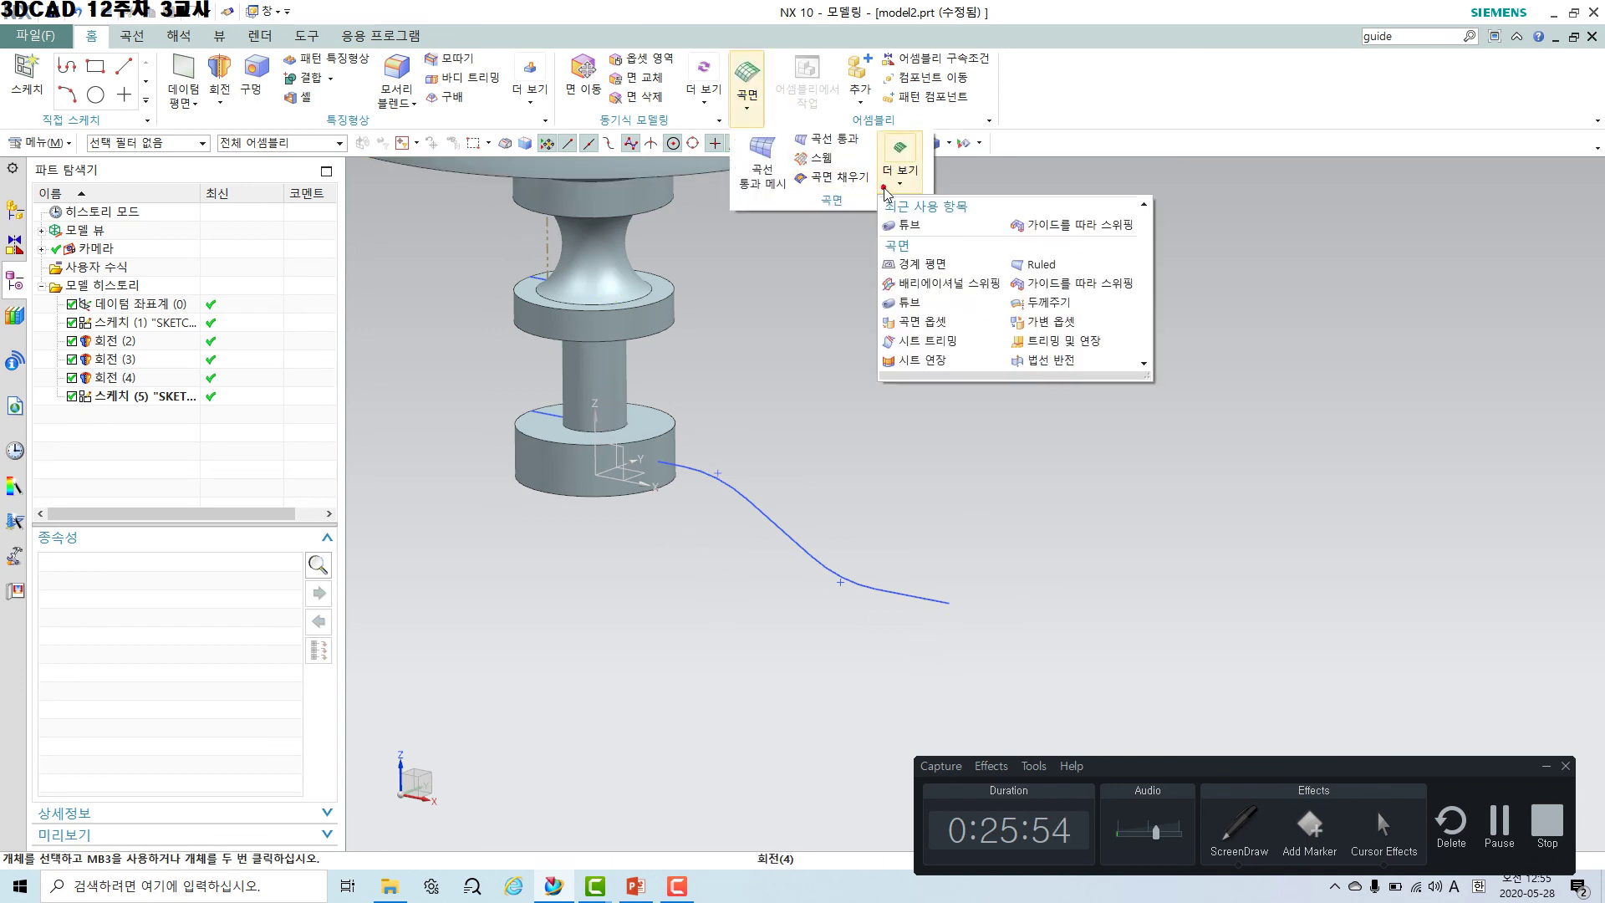
left_click(869, 202)
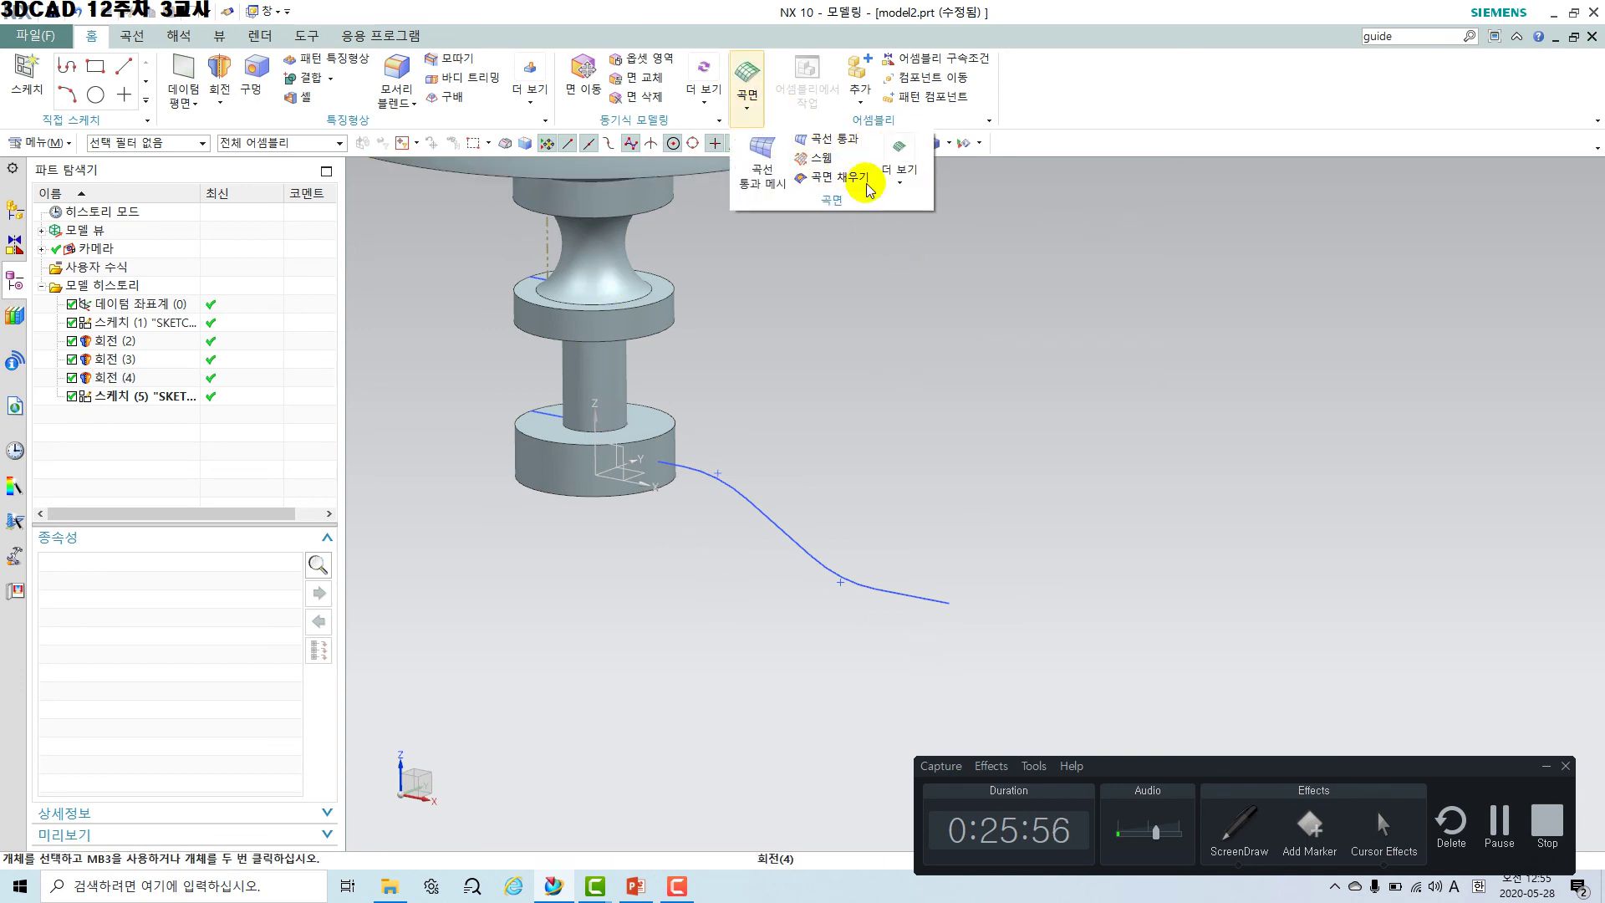
left_click(797, 118)
left_click(746, 106)
left_click(776, 123)
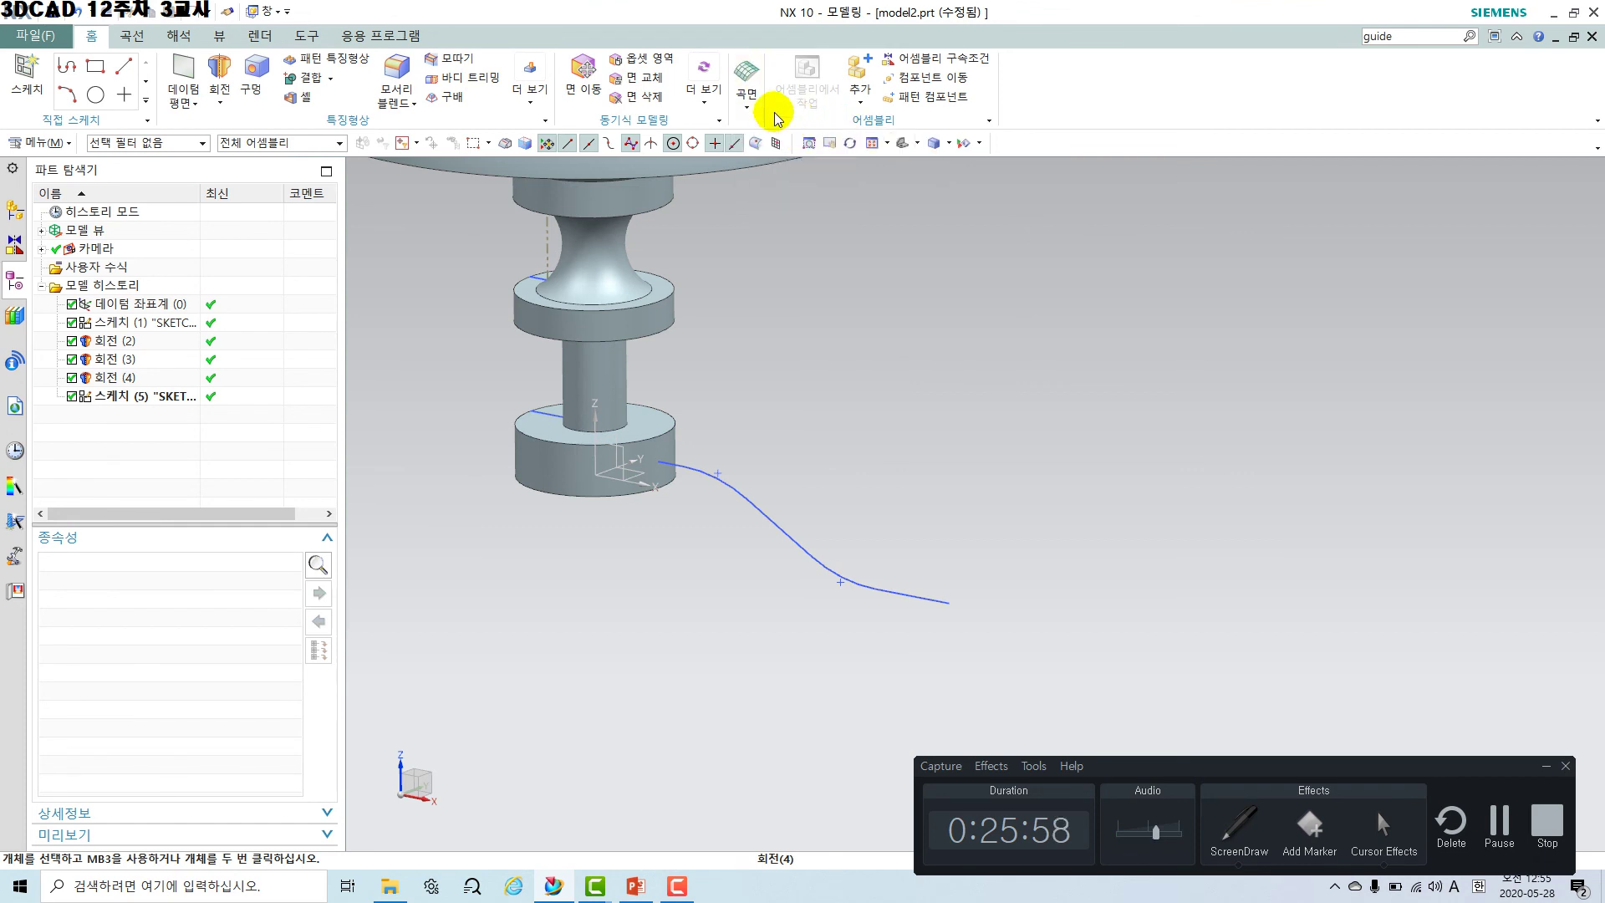
left_click(756, 115)
left_click(807, 160)
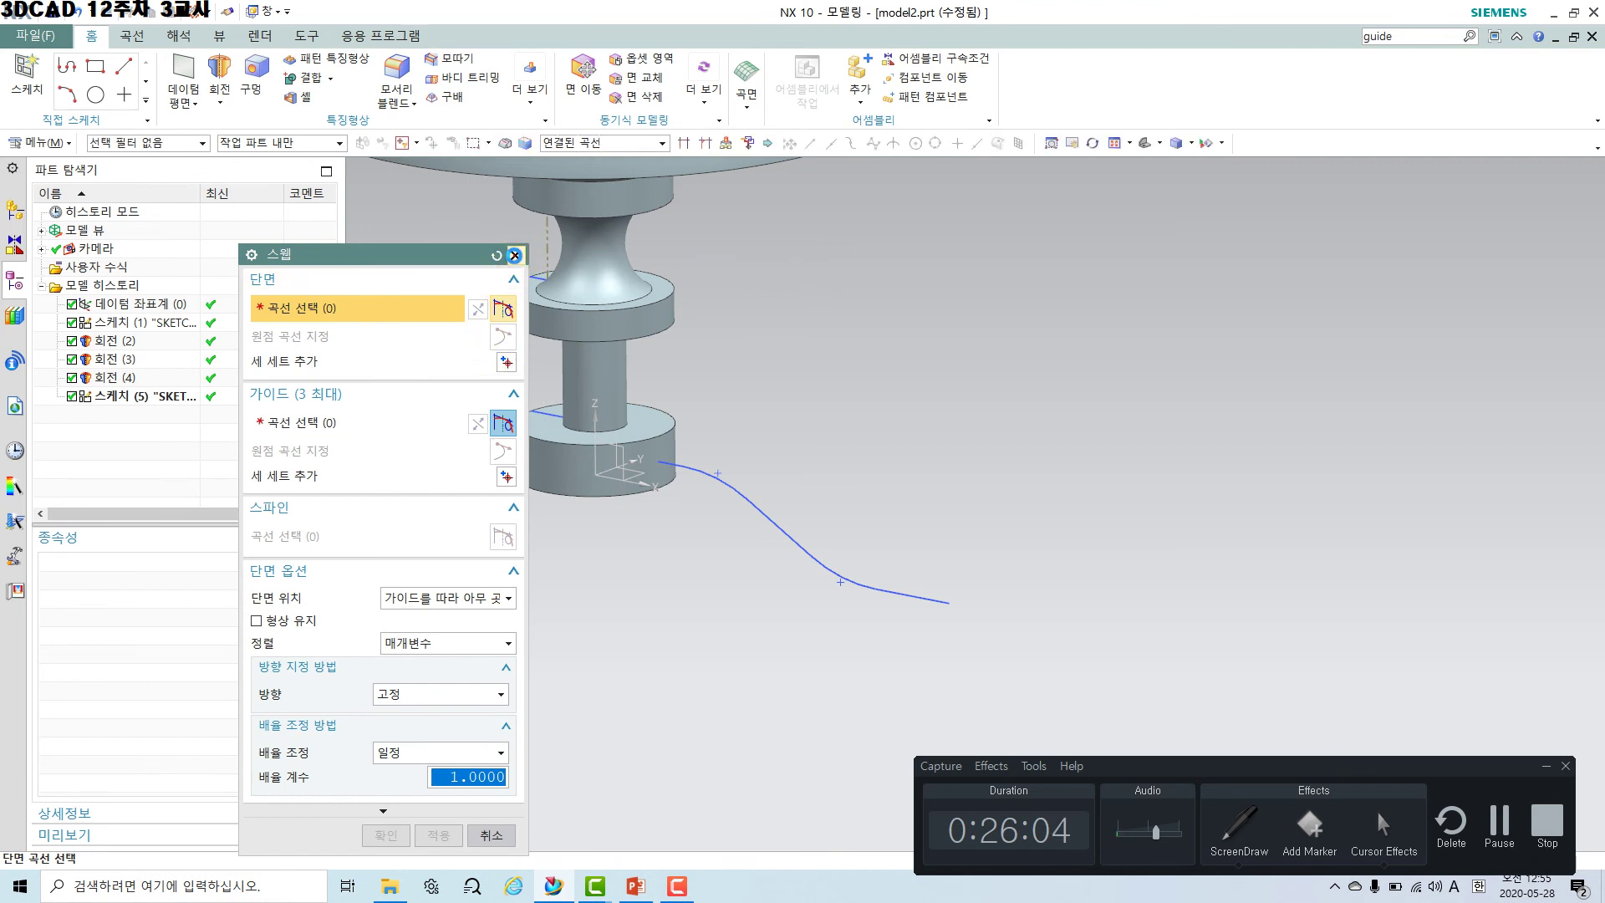
left_click(514, 255)
Set up a Tube along the arm's tangent centre-line curves with 9 mm outer and 0 mm inner diameter, and preview it.
left_click(743, 107)
left_click(741, 105)
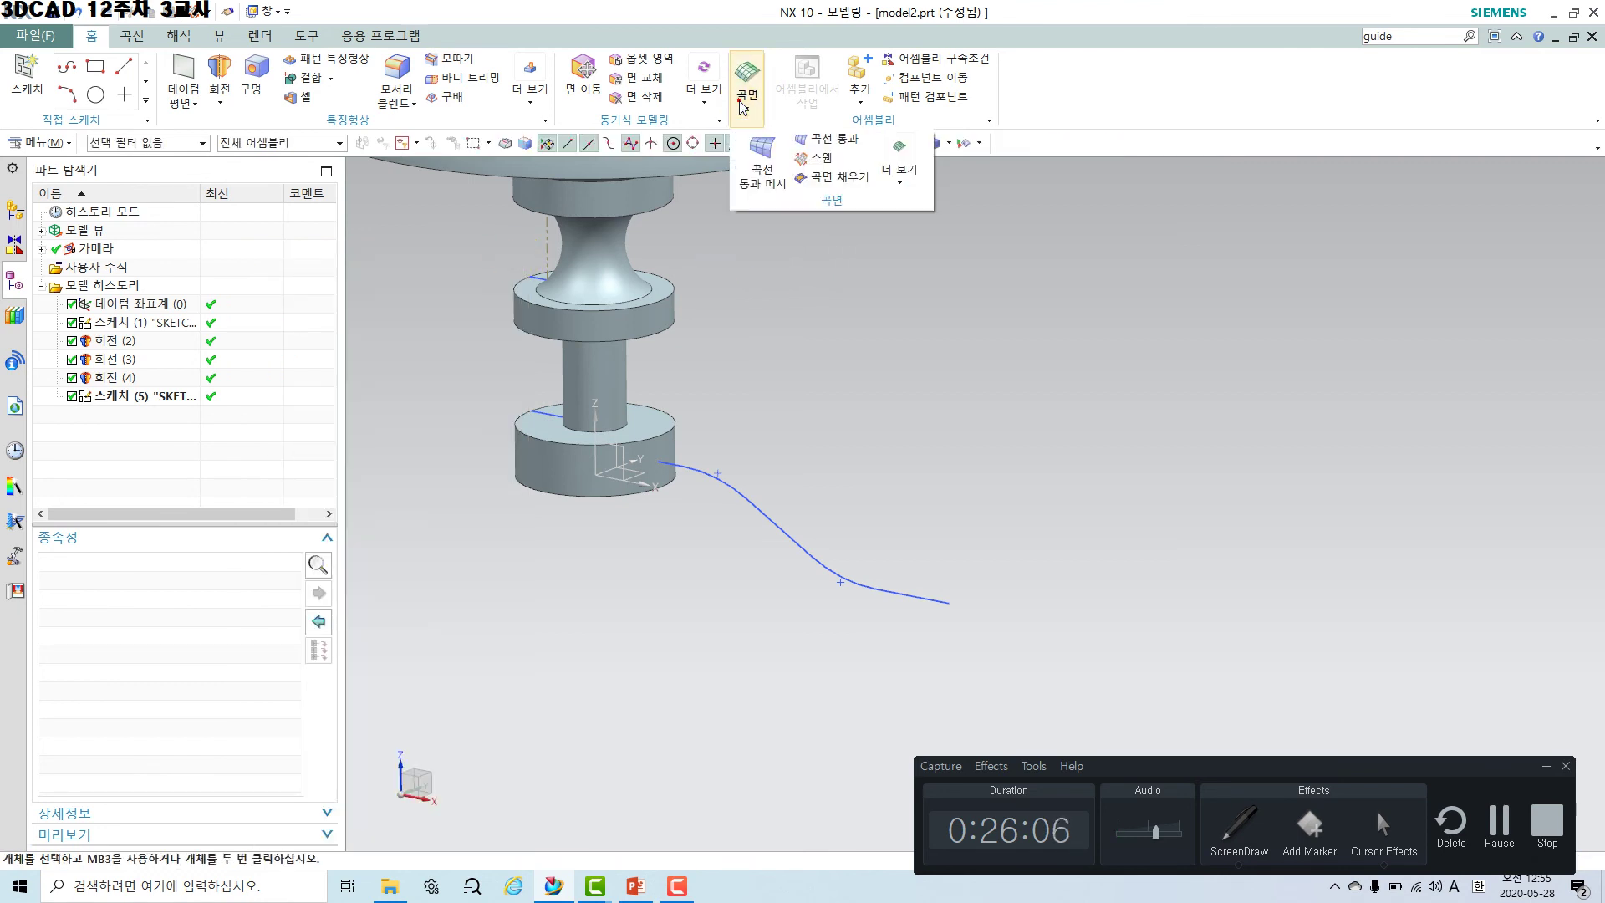
left_click(899, 167)
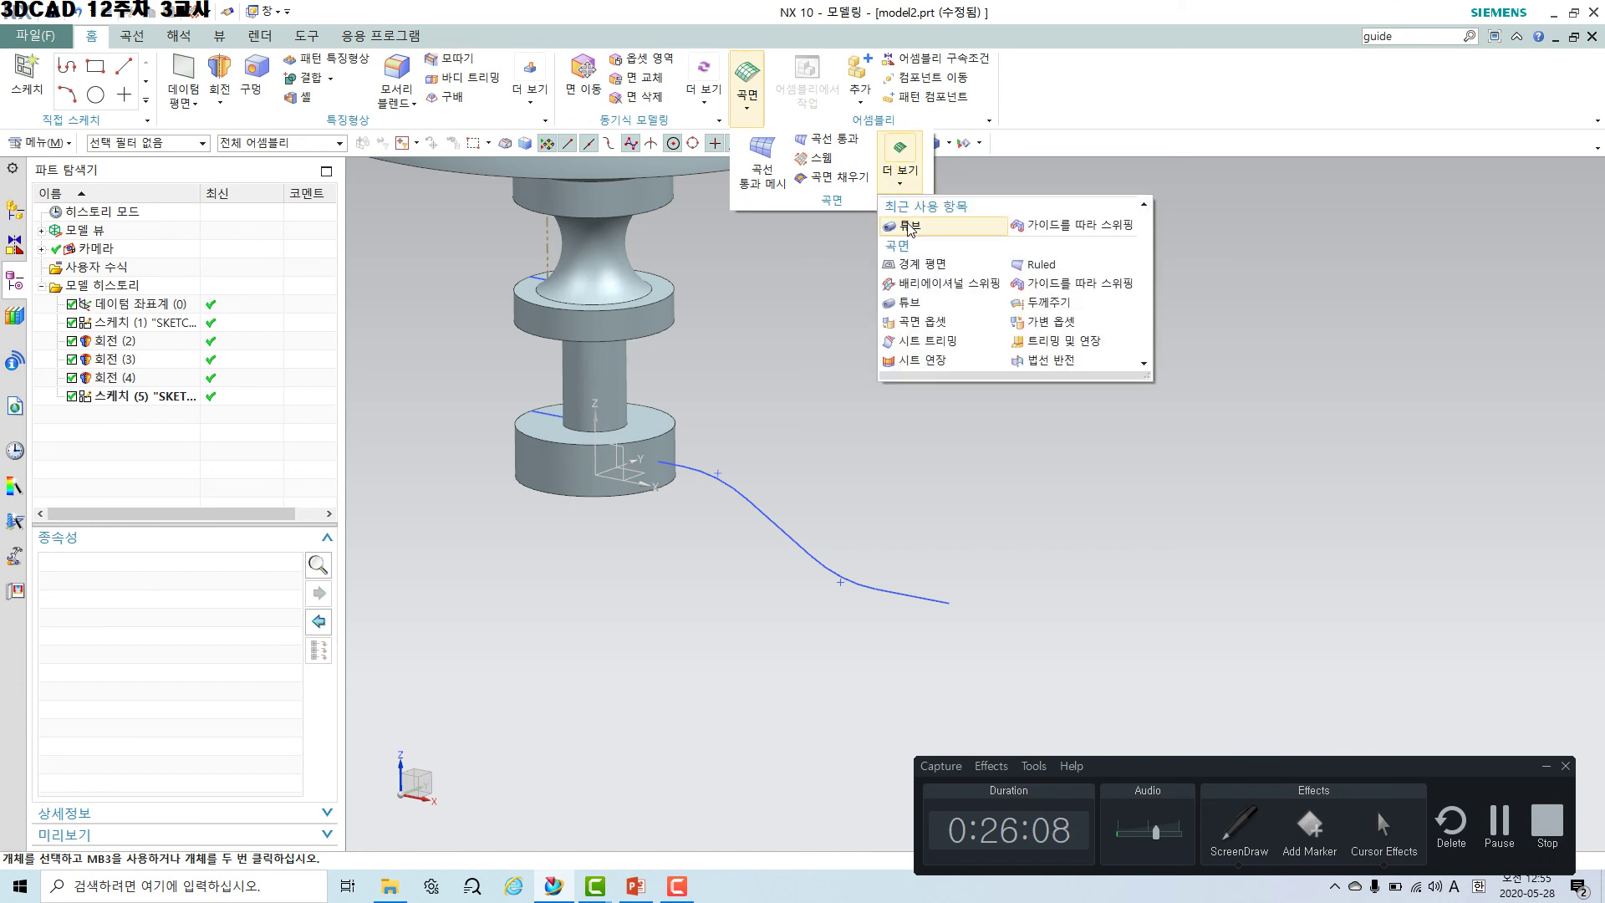
left_click(910, 226)
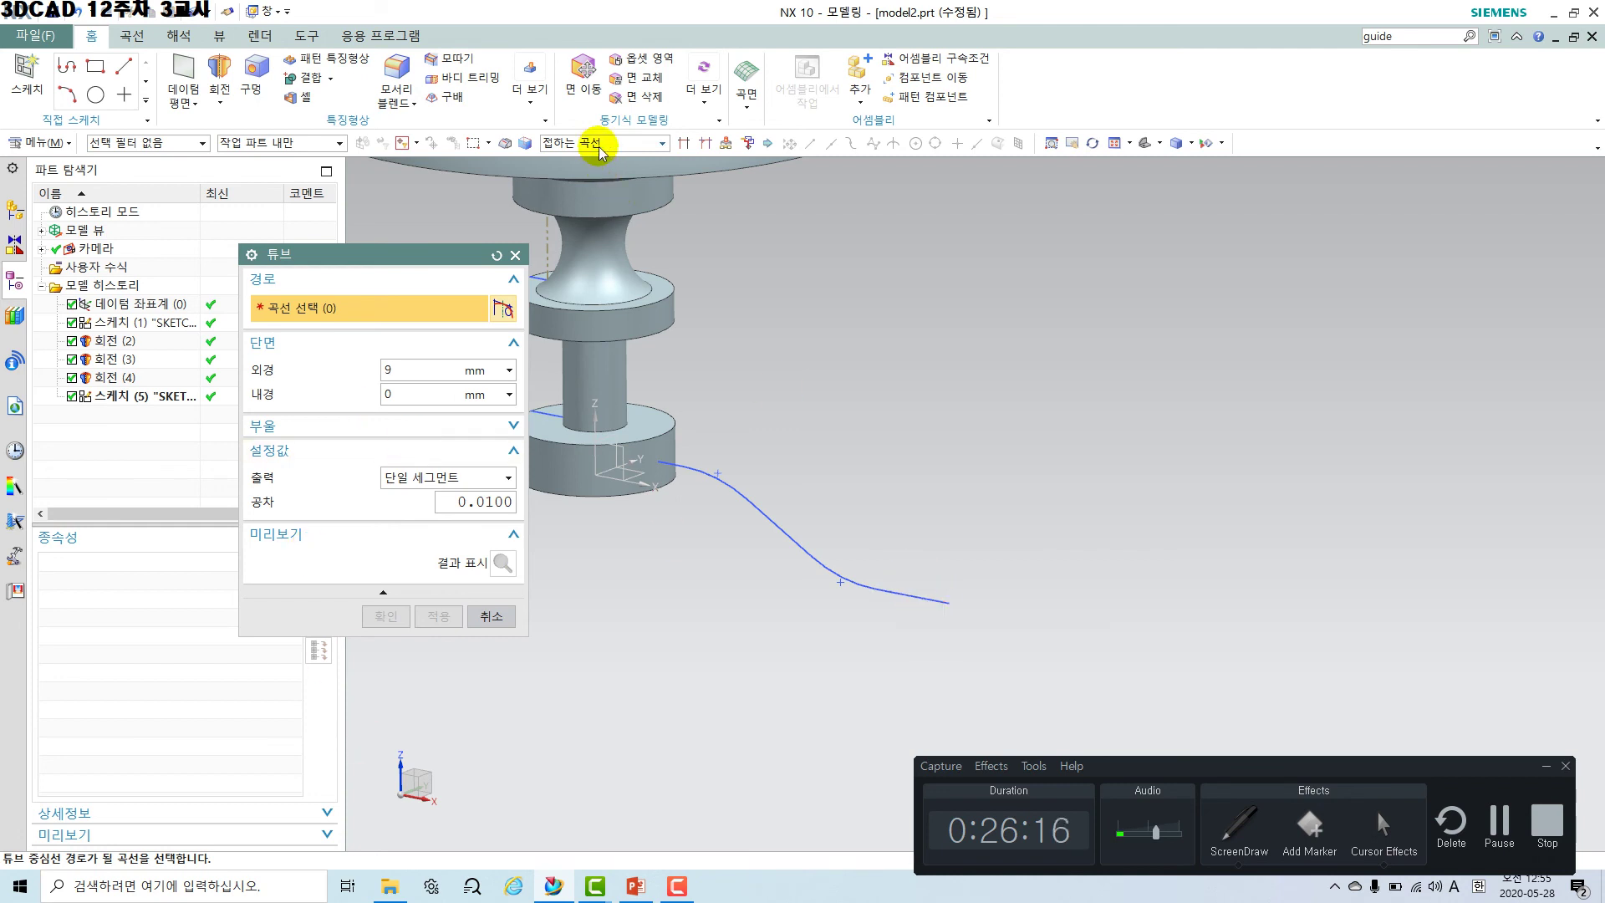
left_click(920, 591)
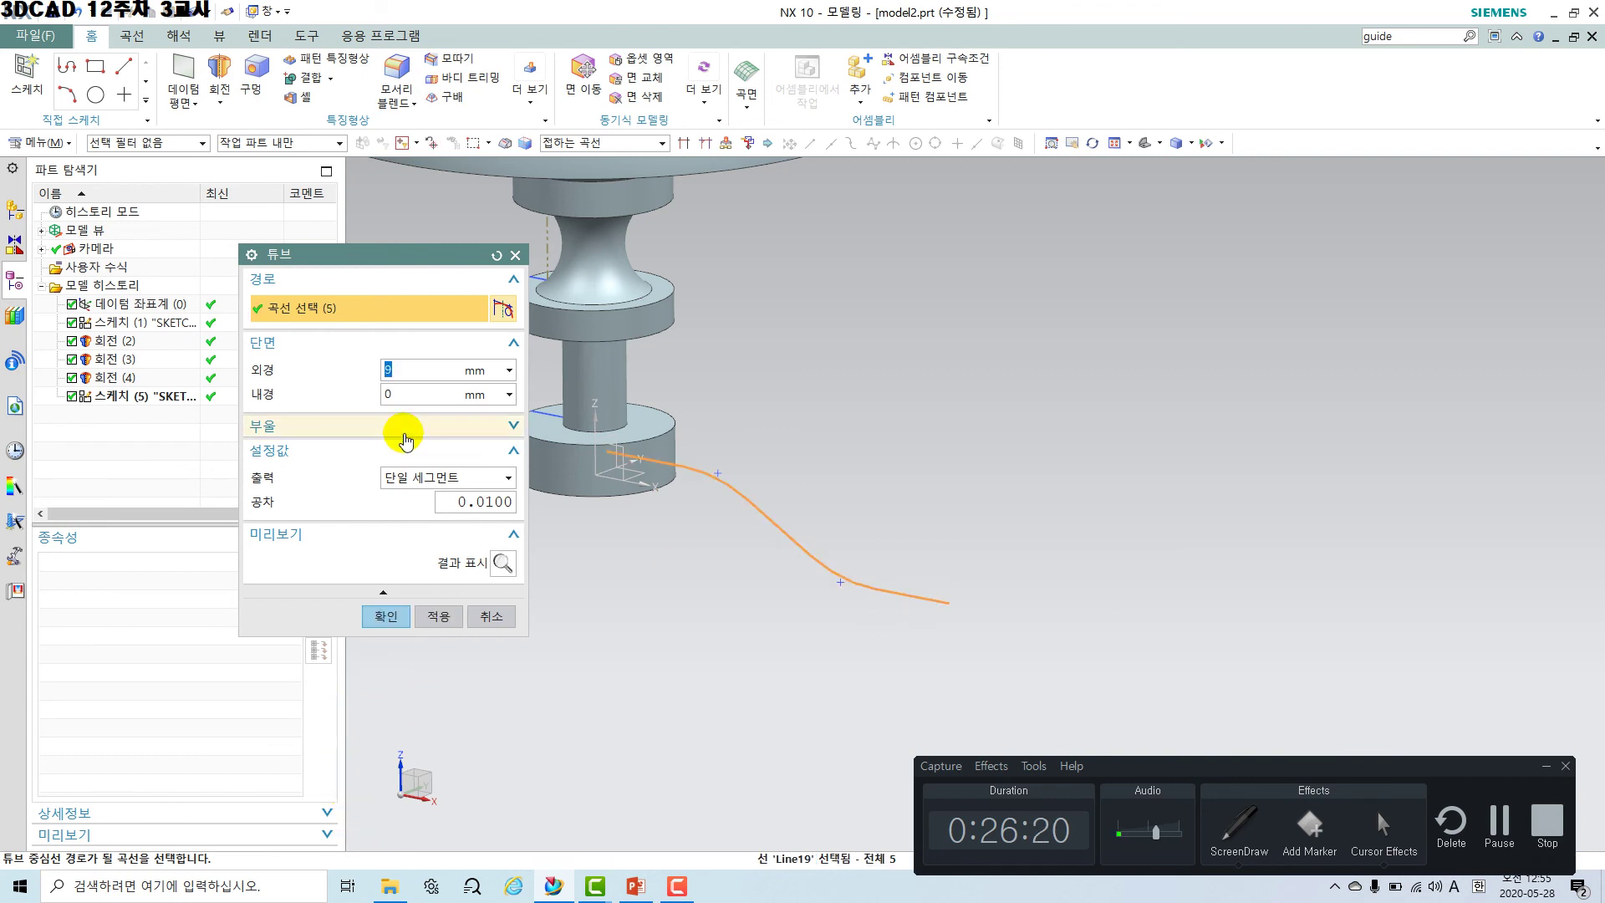
left_click(503, 562)
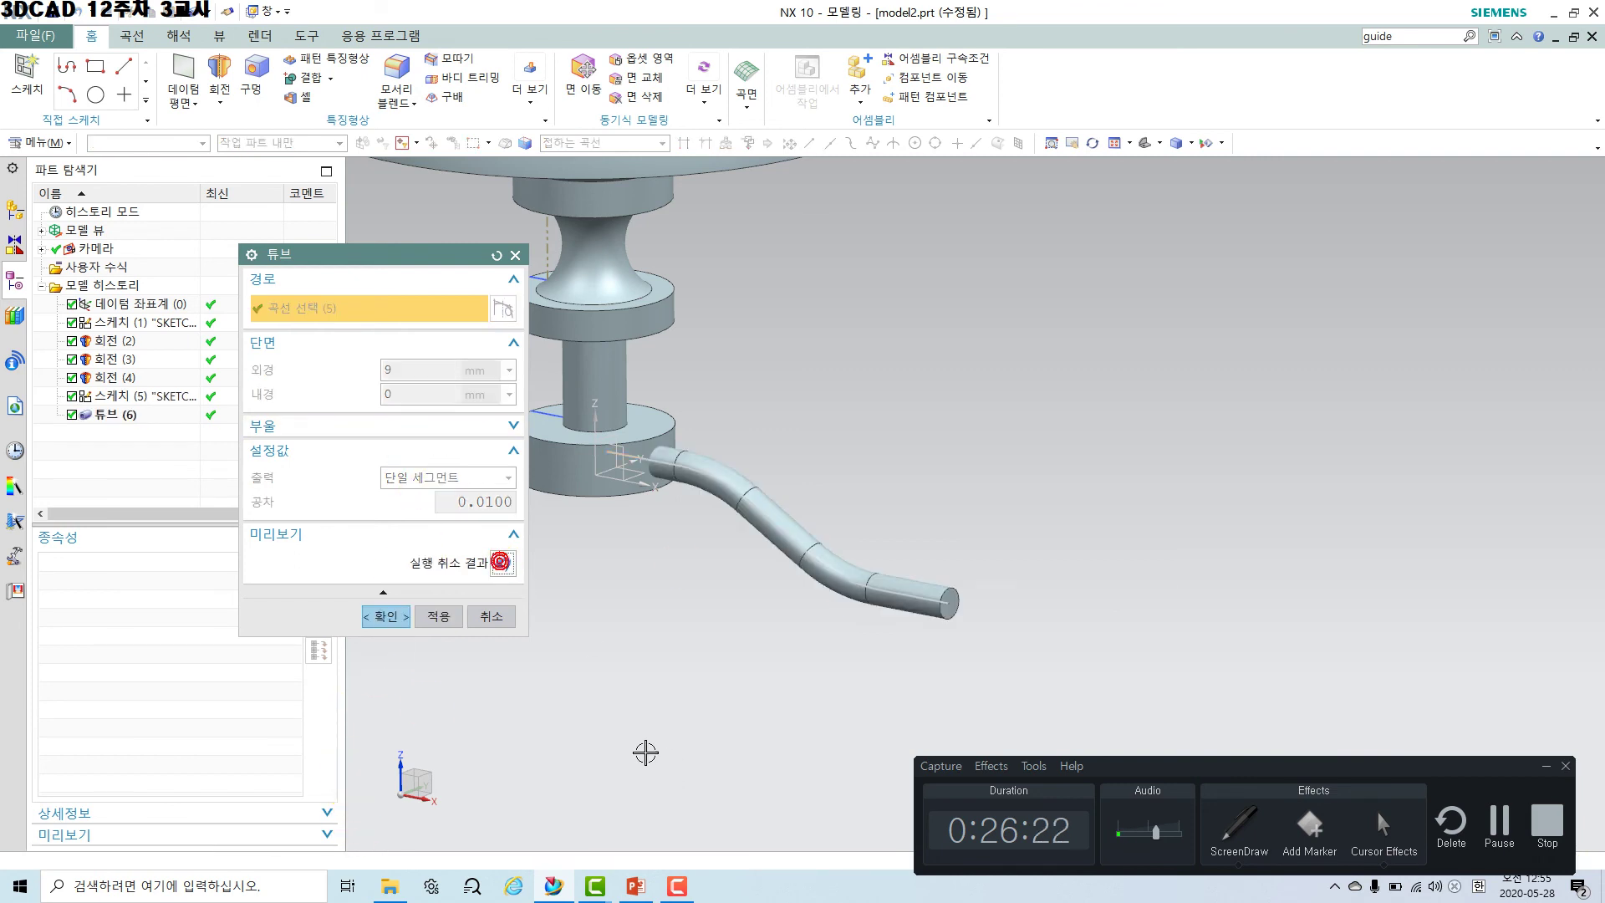
scroll(638, 455, "up", 6)
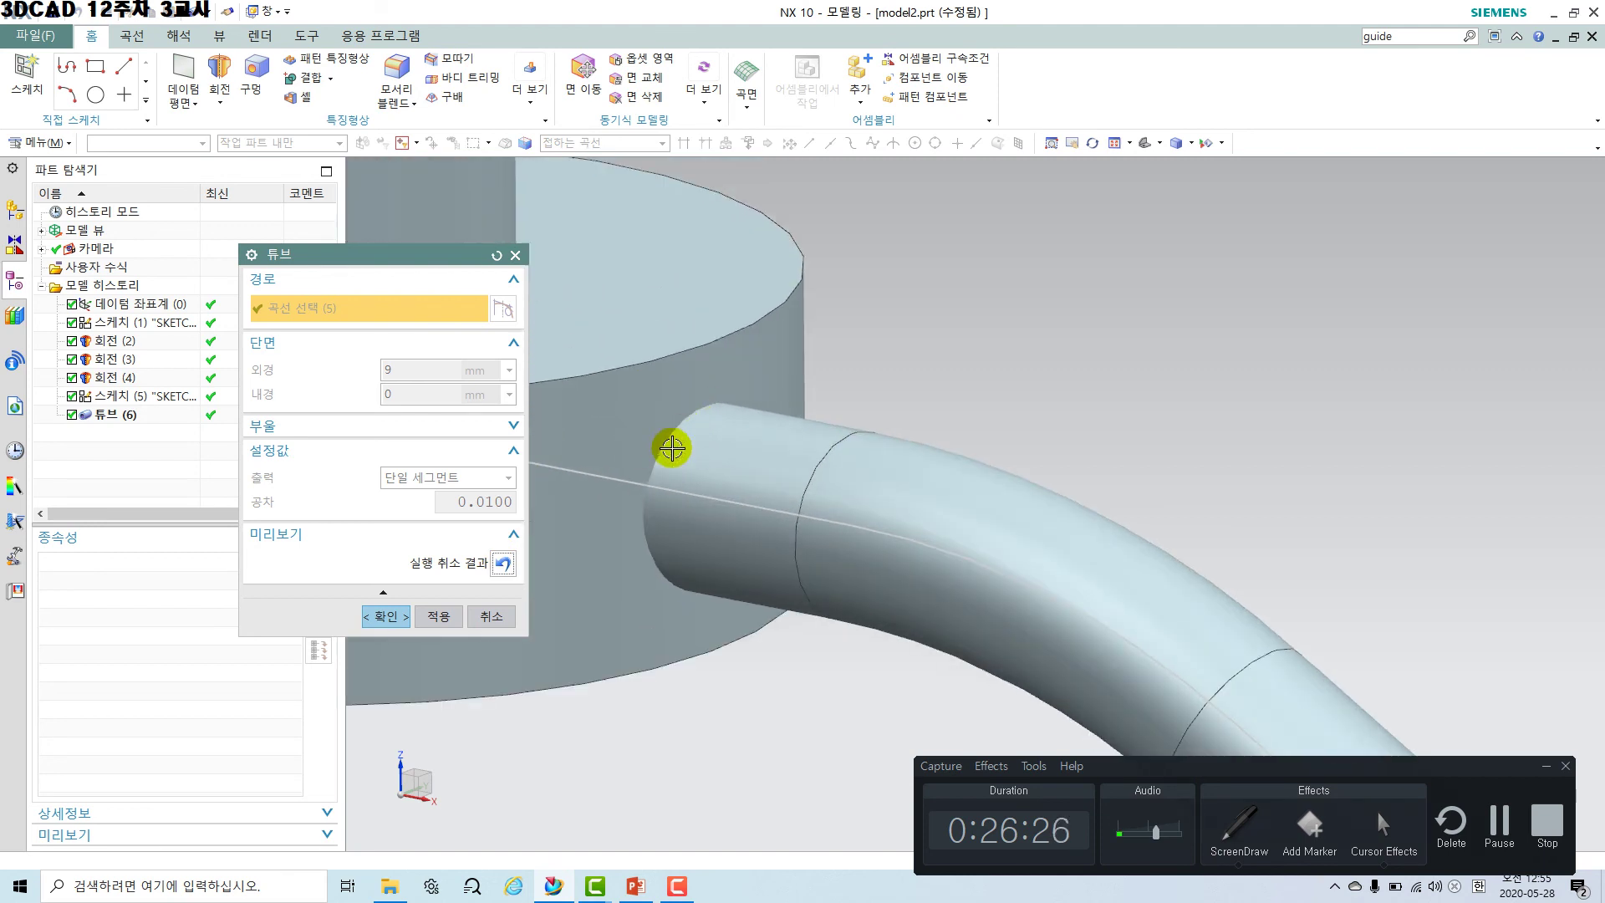
left_click(502, 562)
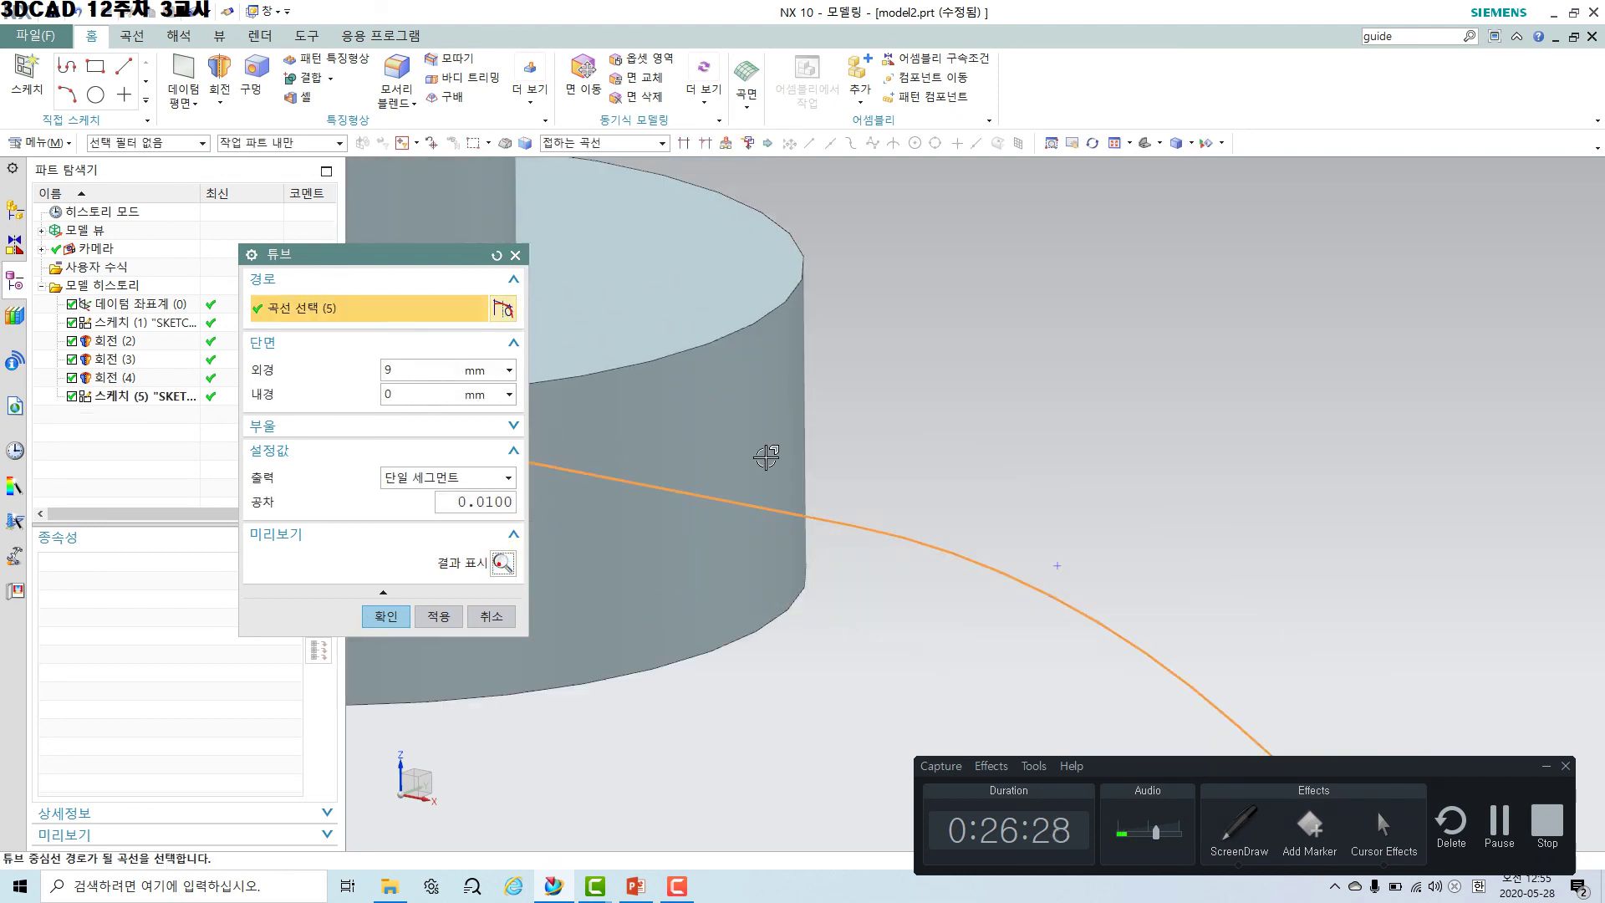
Unite the tube with the lamp's revolved base body and create it.
left_click(430, 425)
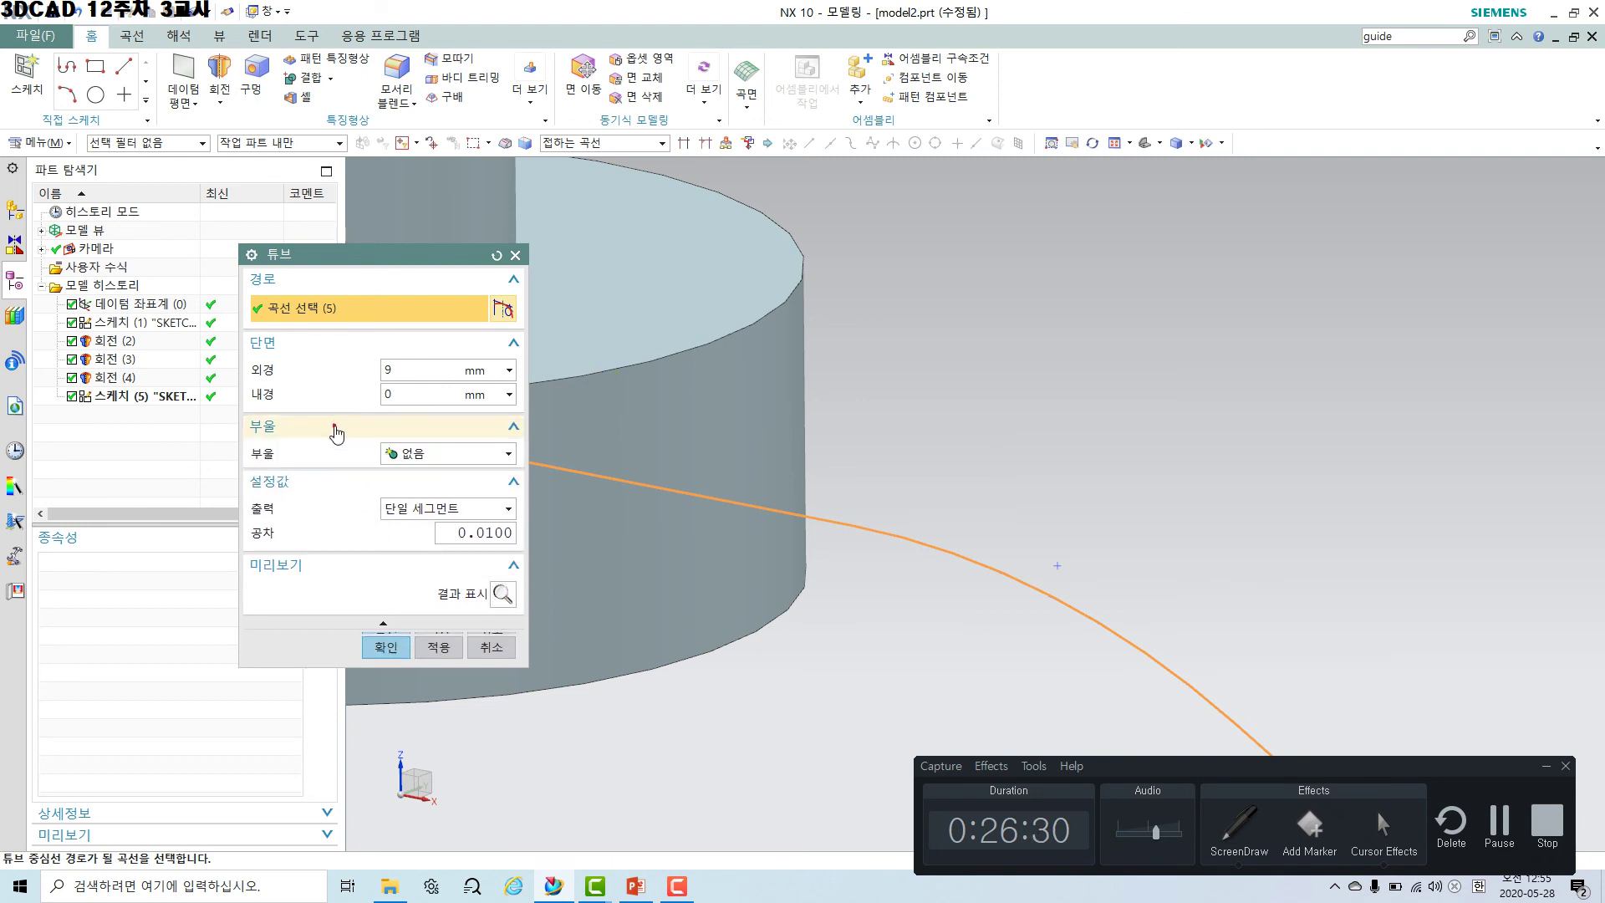
left_click(413, 455)
left_click(410, 491)
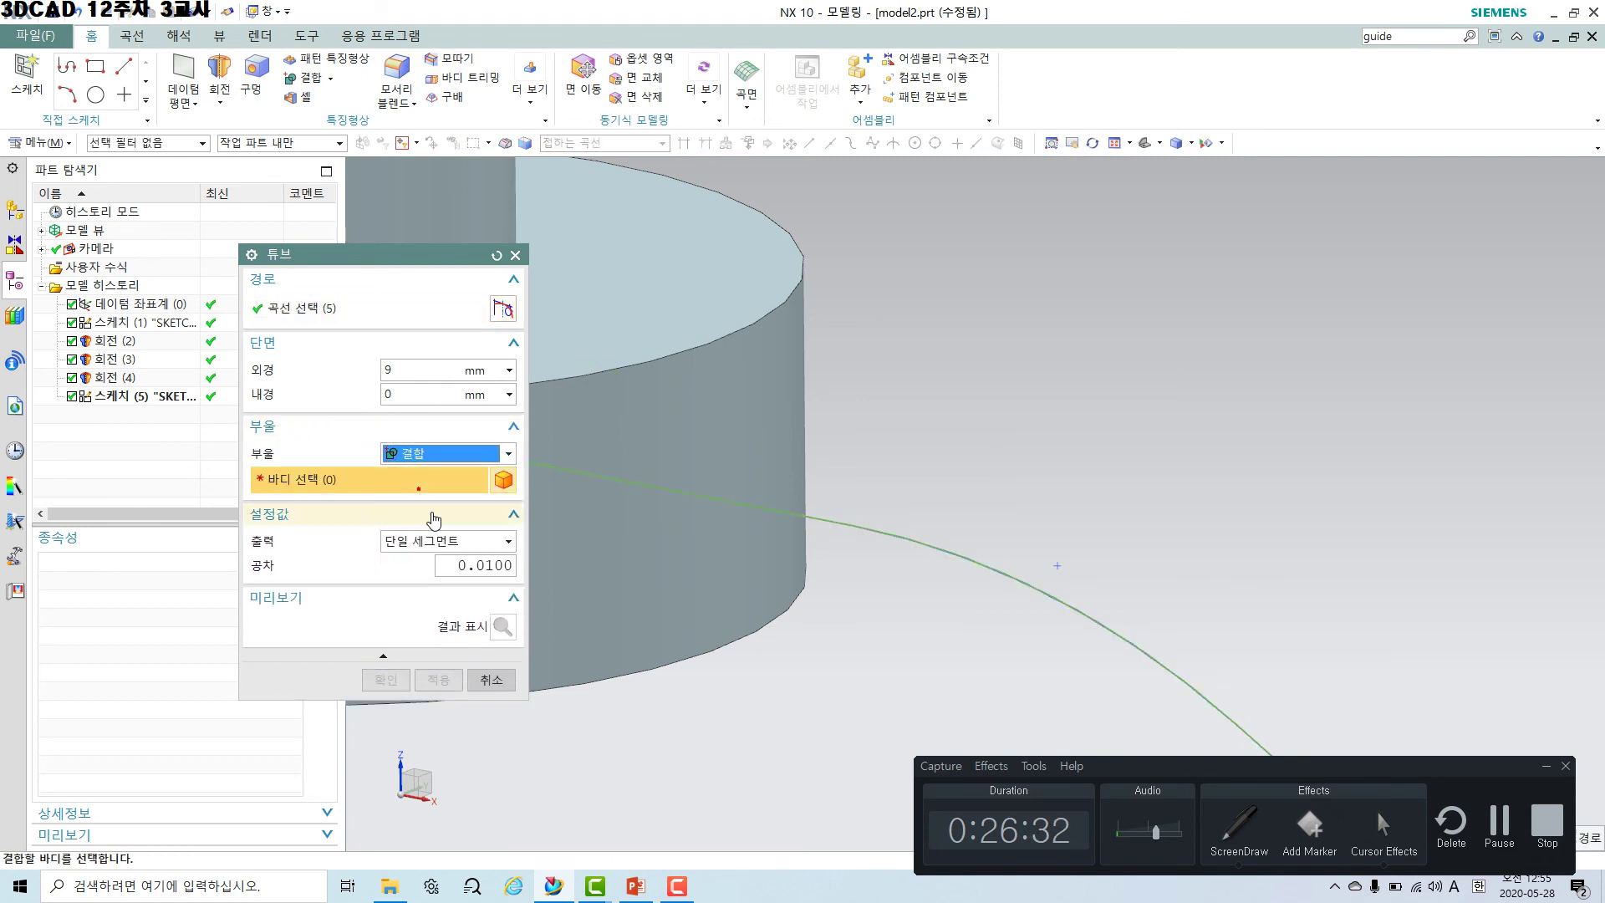
left_click(724, 412)
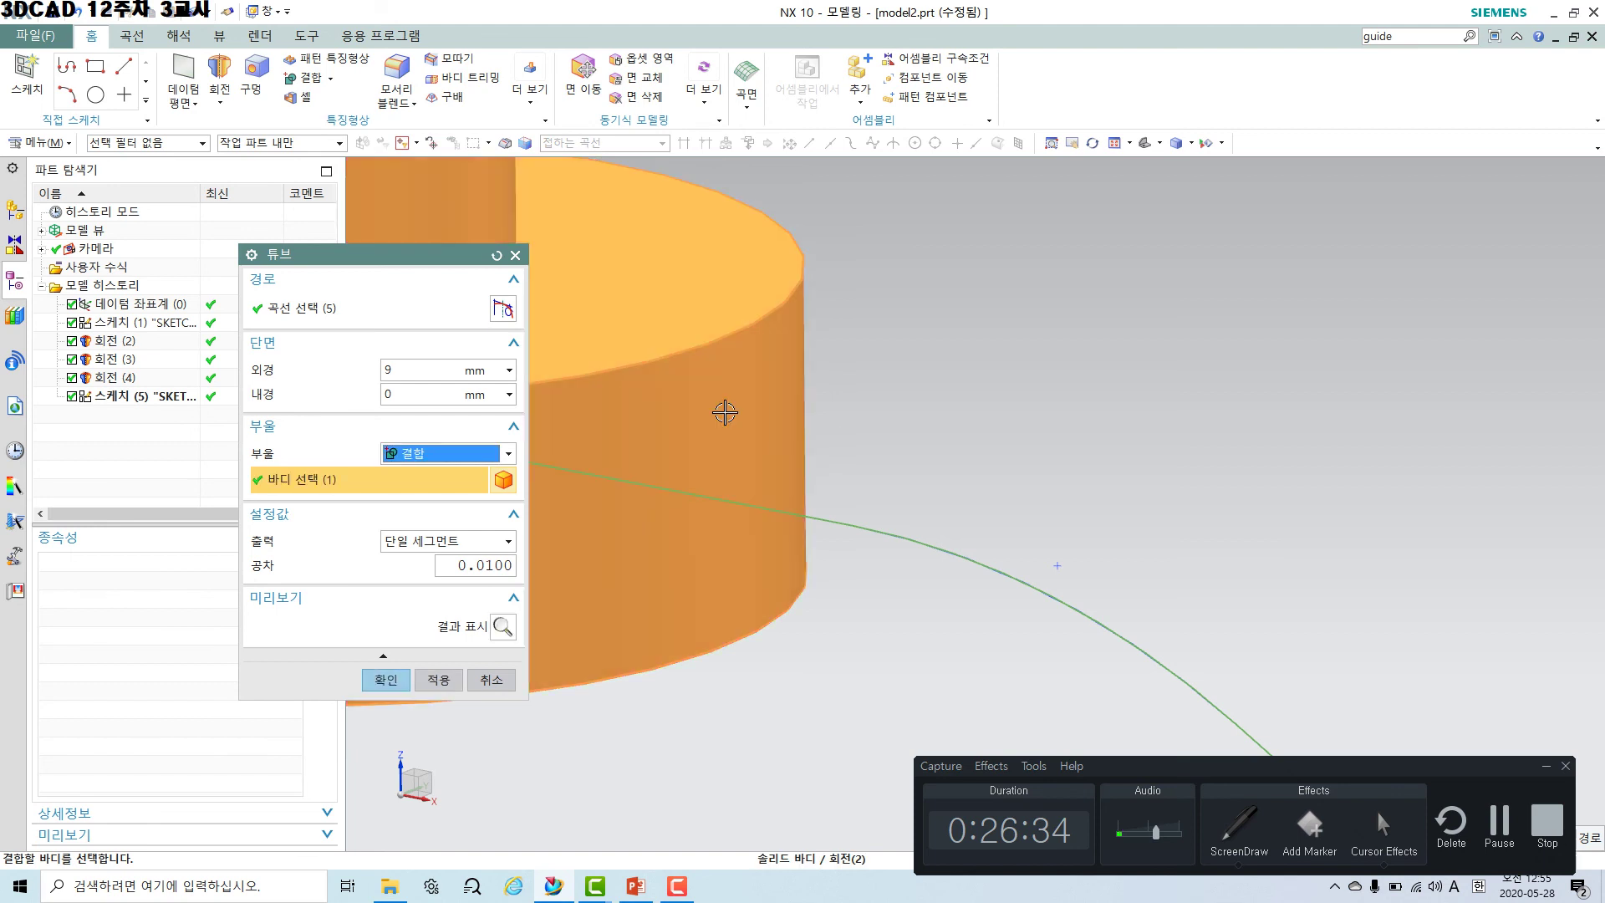
left_click(387, 681)
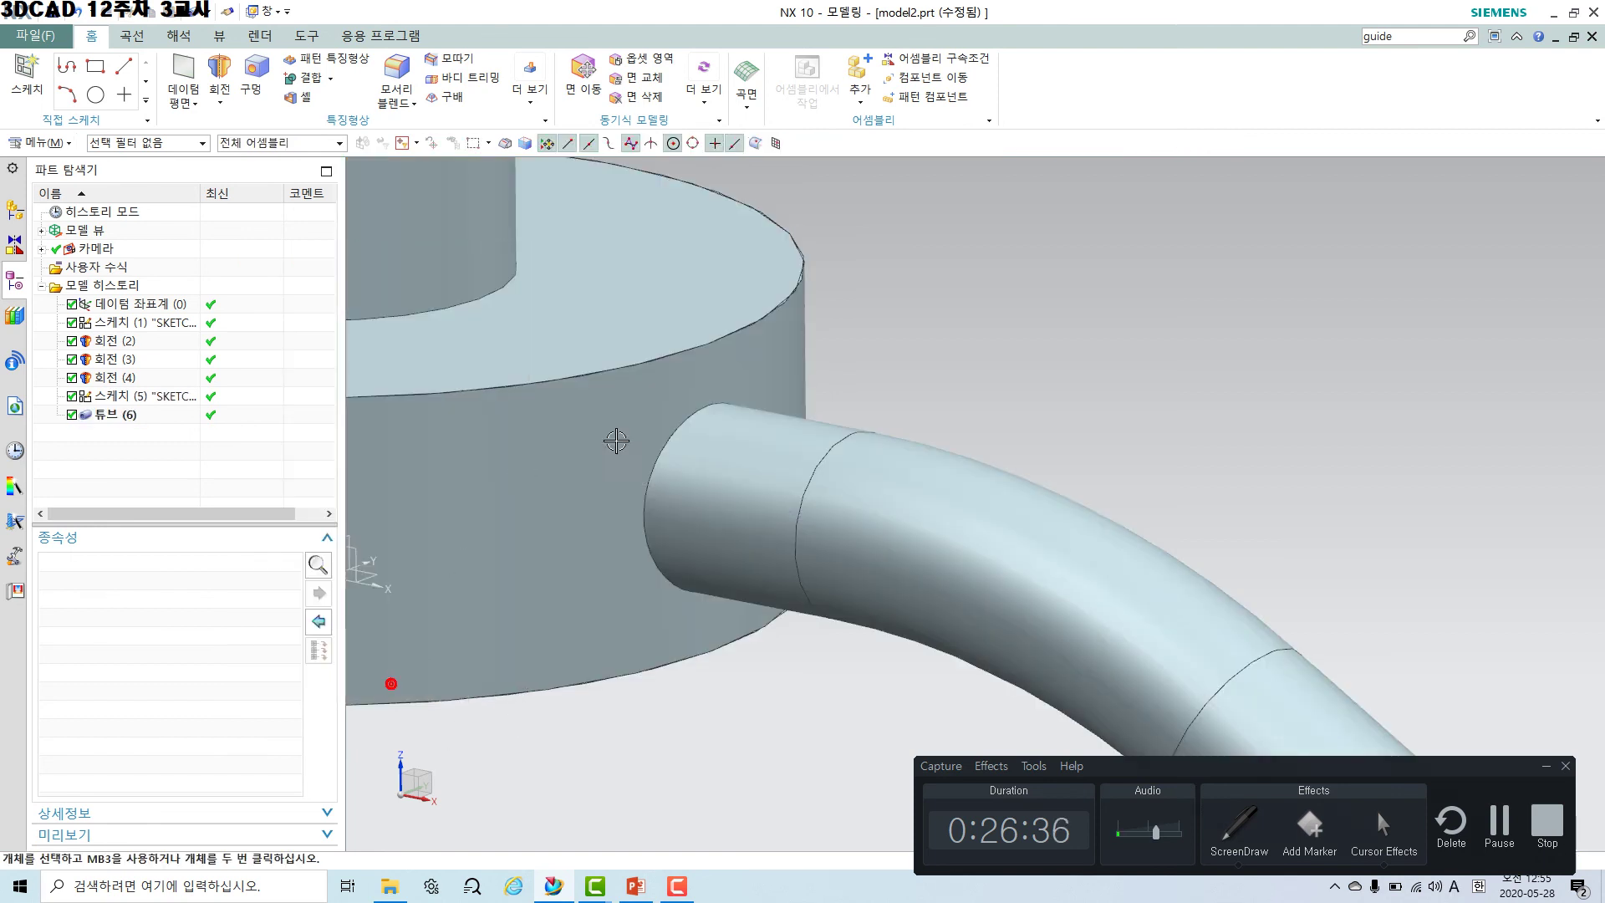
Reopen the arm's tube feature to check its path, diameters and Boolean setting.
scroll(717, 535, "down", 5)
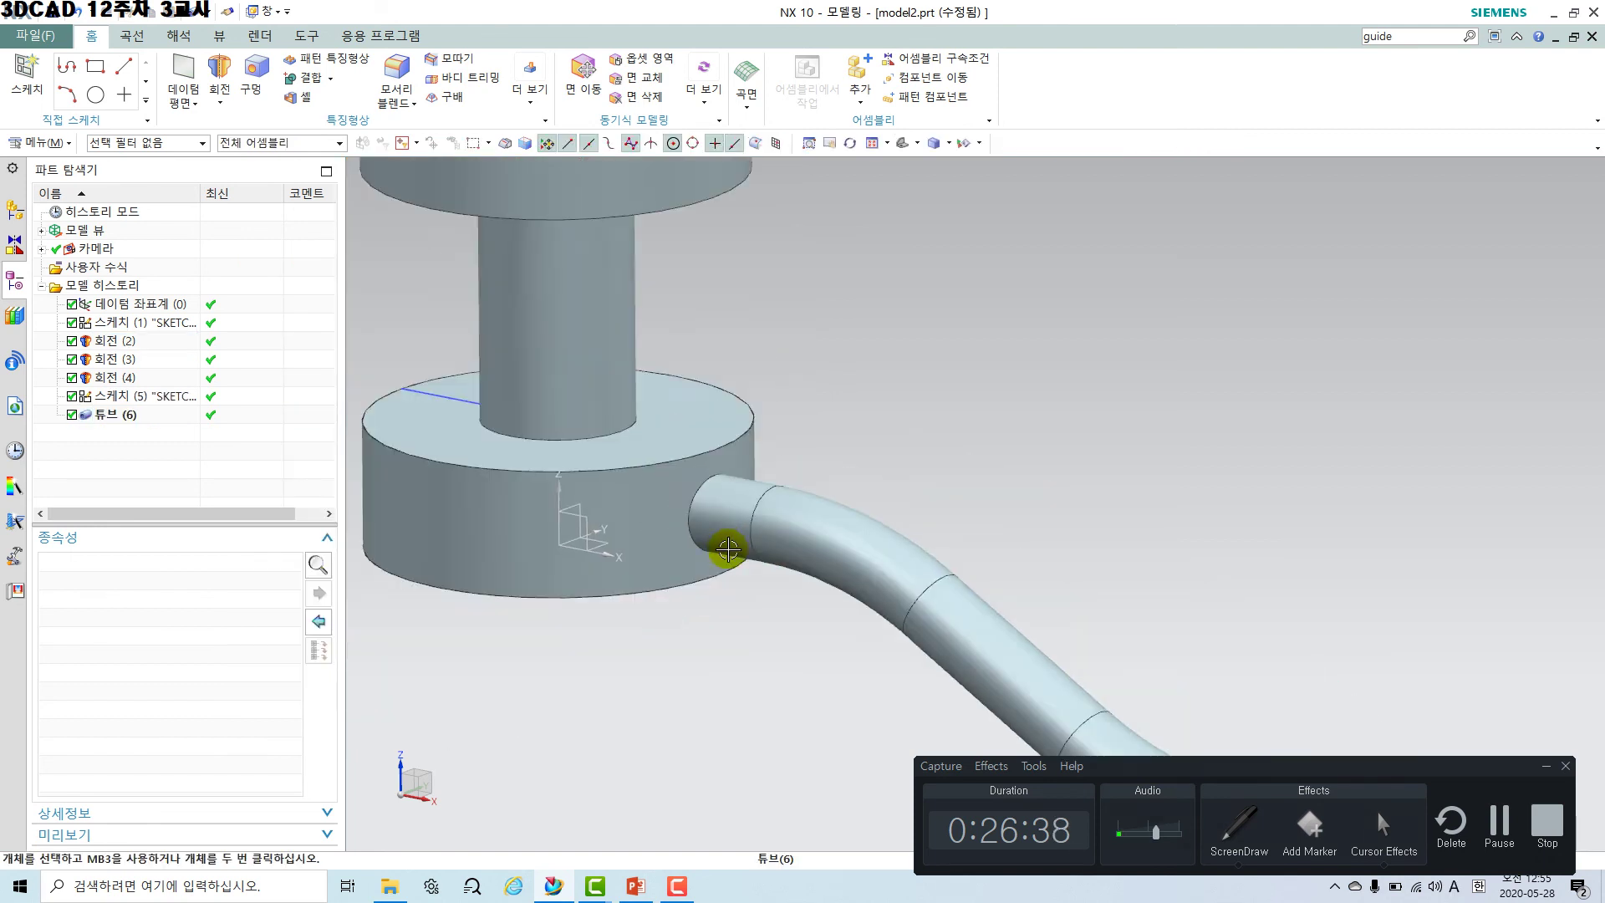
scroll(778, 660, "down", 1)
middle_click_drag(769, 668, 577, 517, "shift")
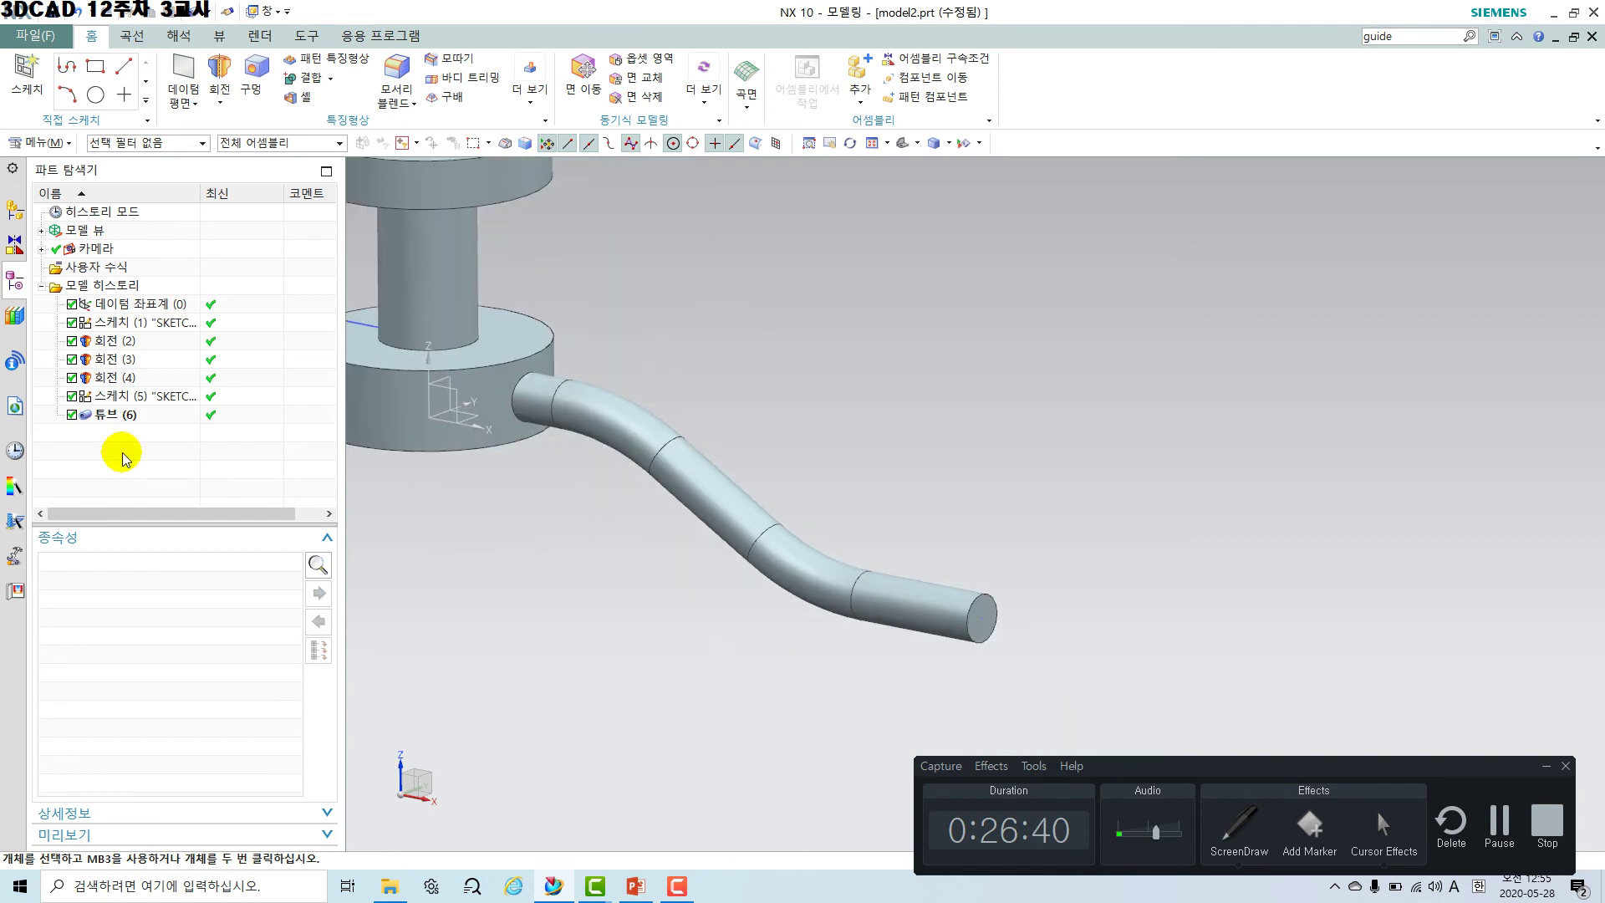
double_click(120, 415)
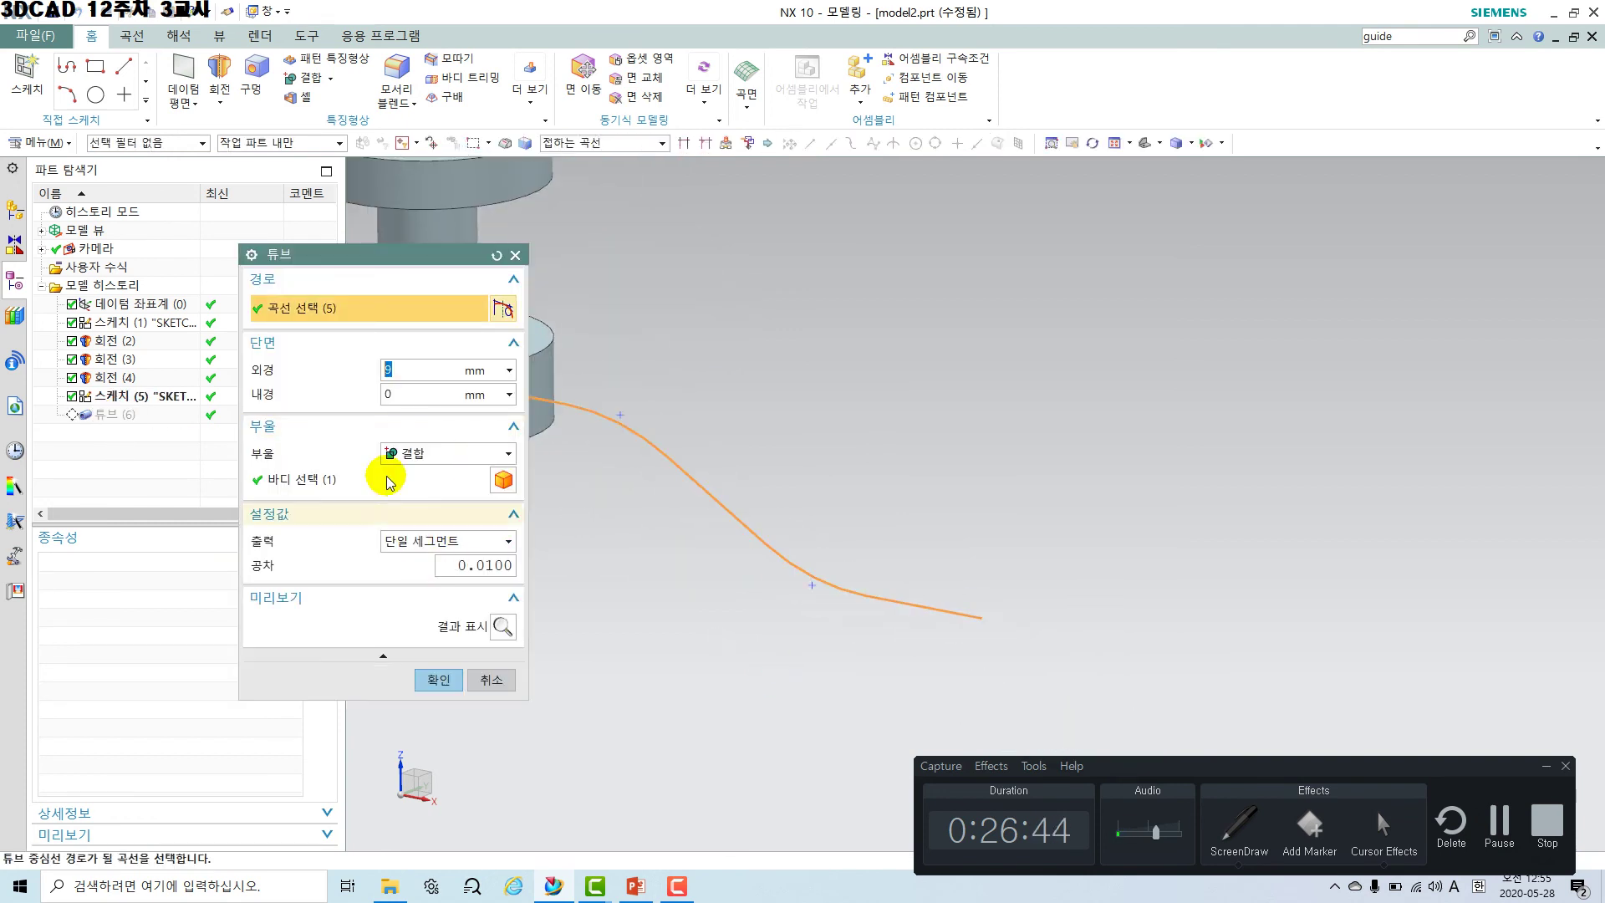
left_click(436, 679)
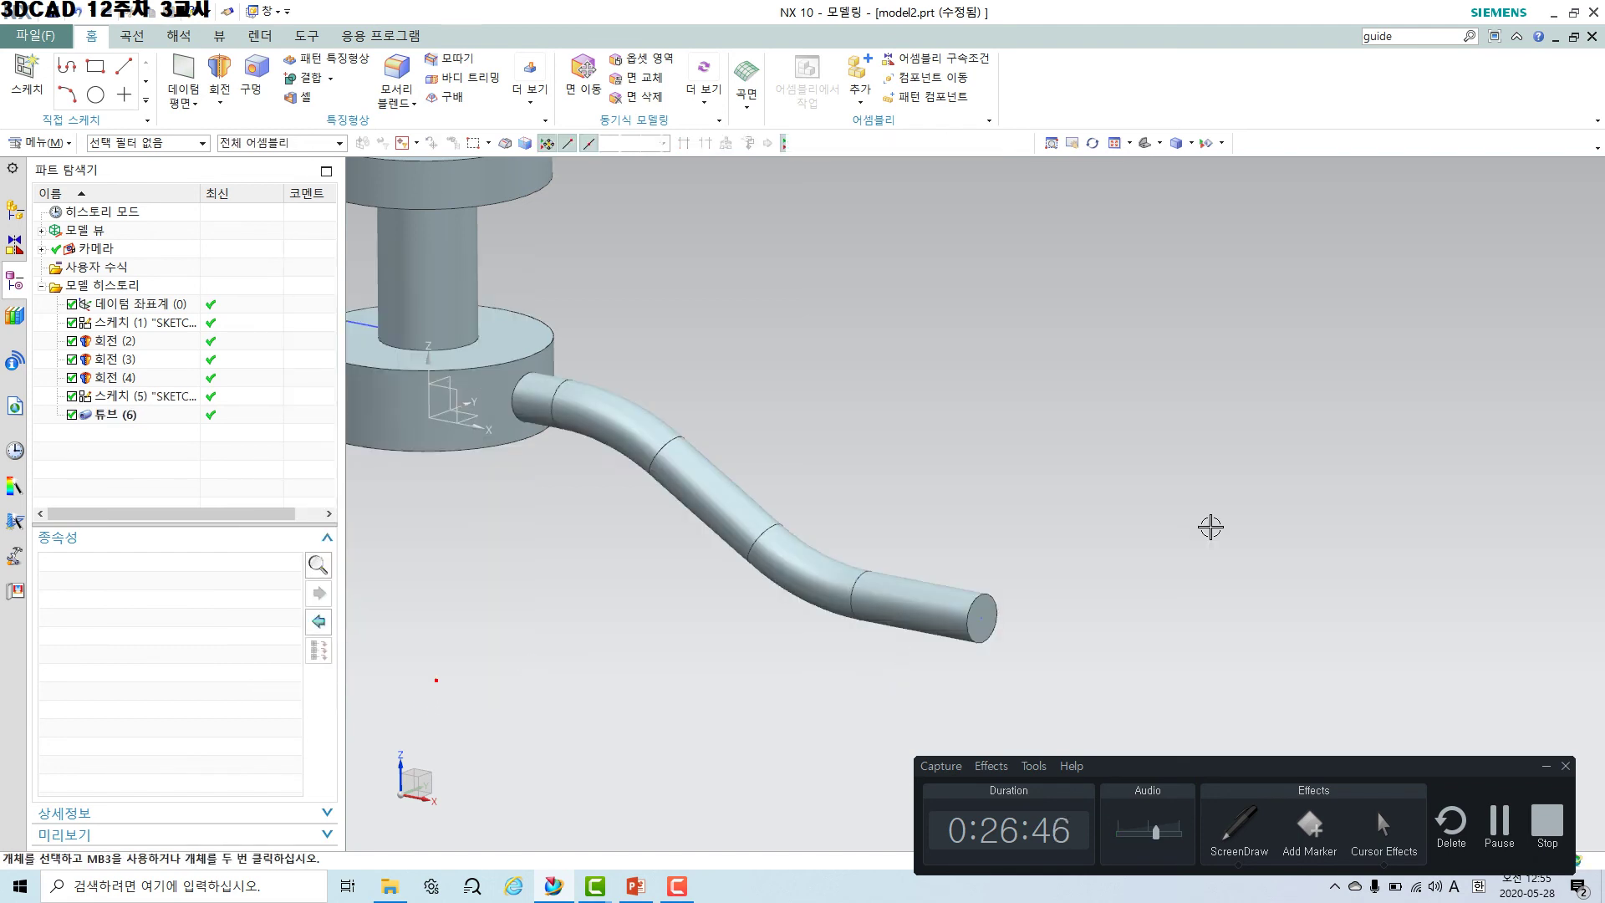
Find the Cylinder command by searching for 원통 and direct the new cylinder's axis along the datum X axis.
middle_click_drag(1086, 638, 1003, 598)
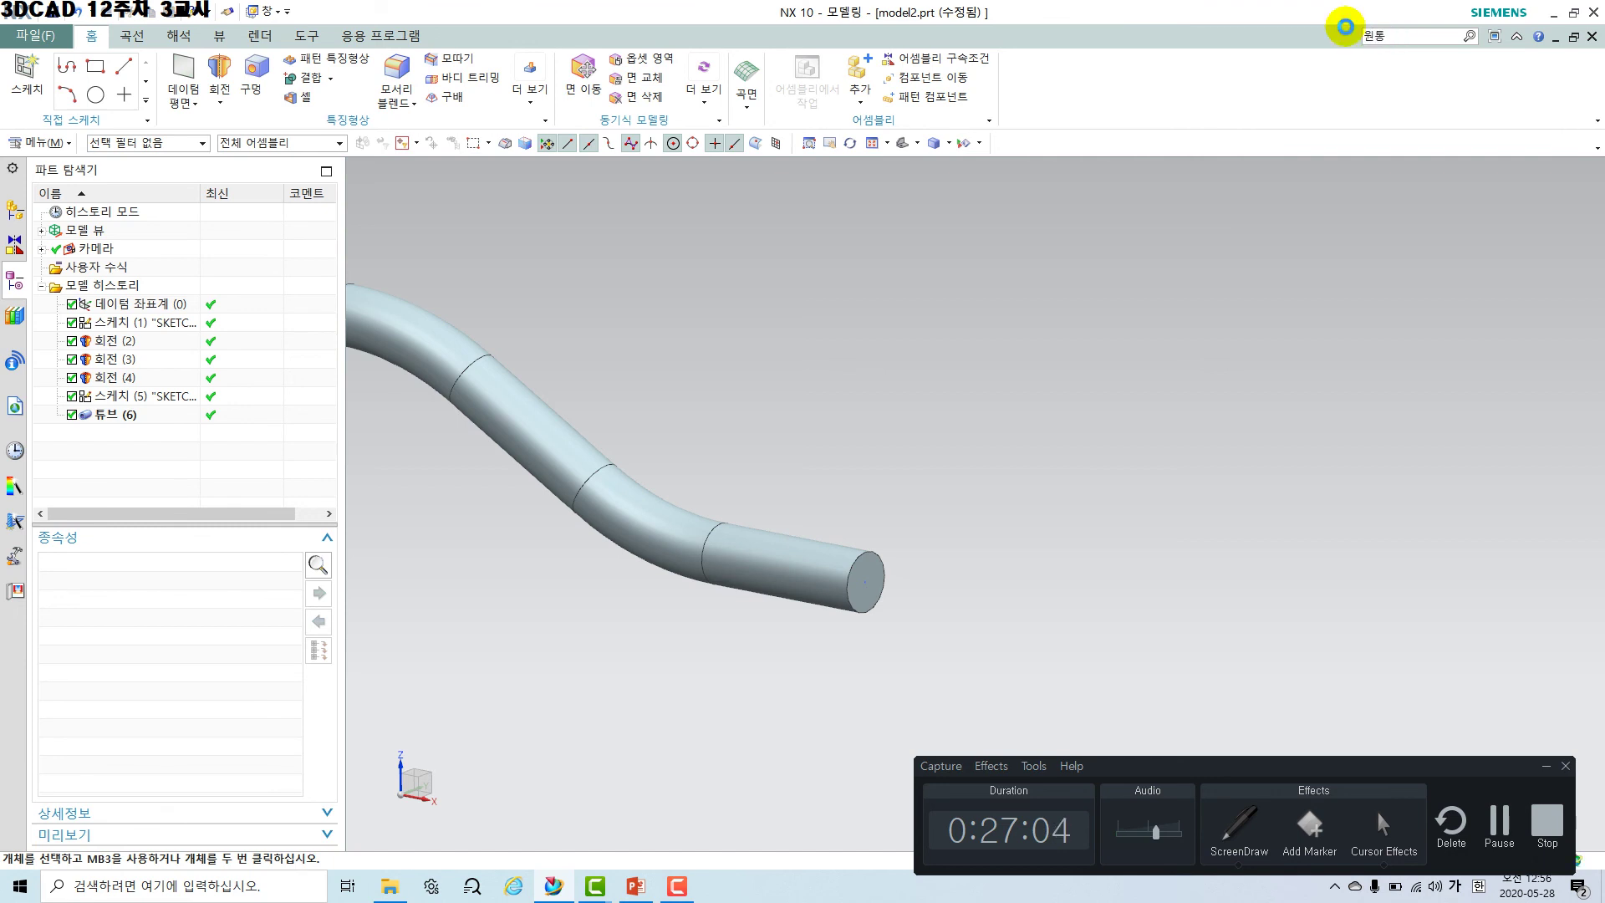
key("Return")
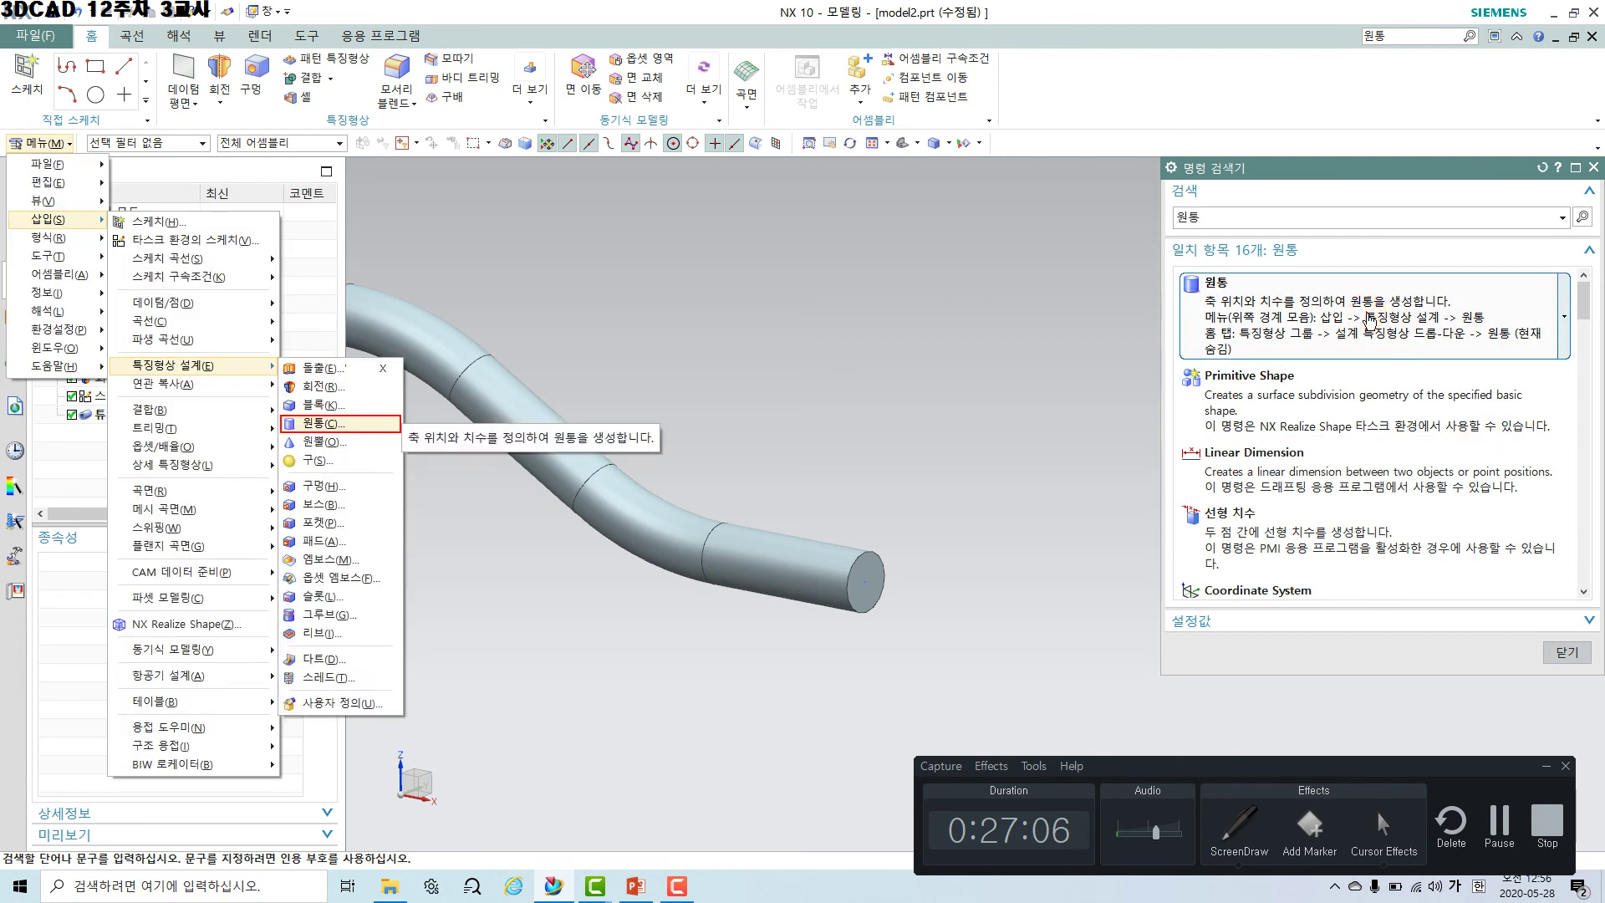
left_click(1304, 322)
left_click_drag(363, 253, 515, 213)
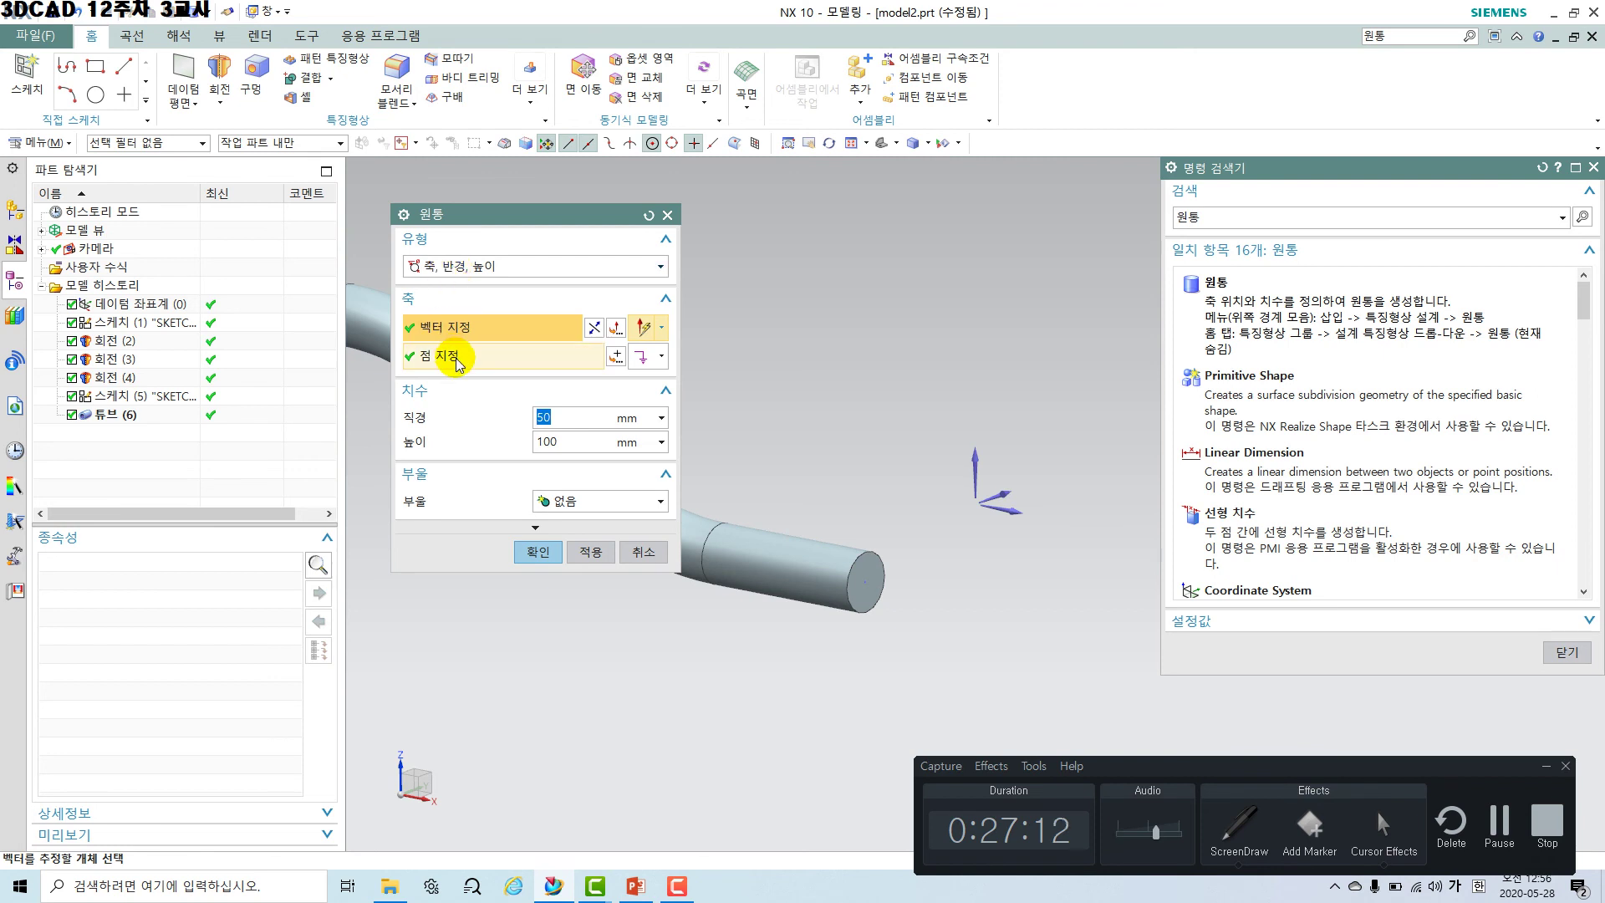
scroll(896, 606, "up", 3)
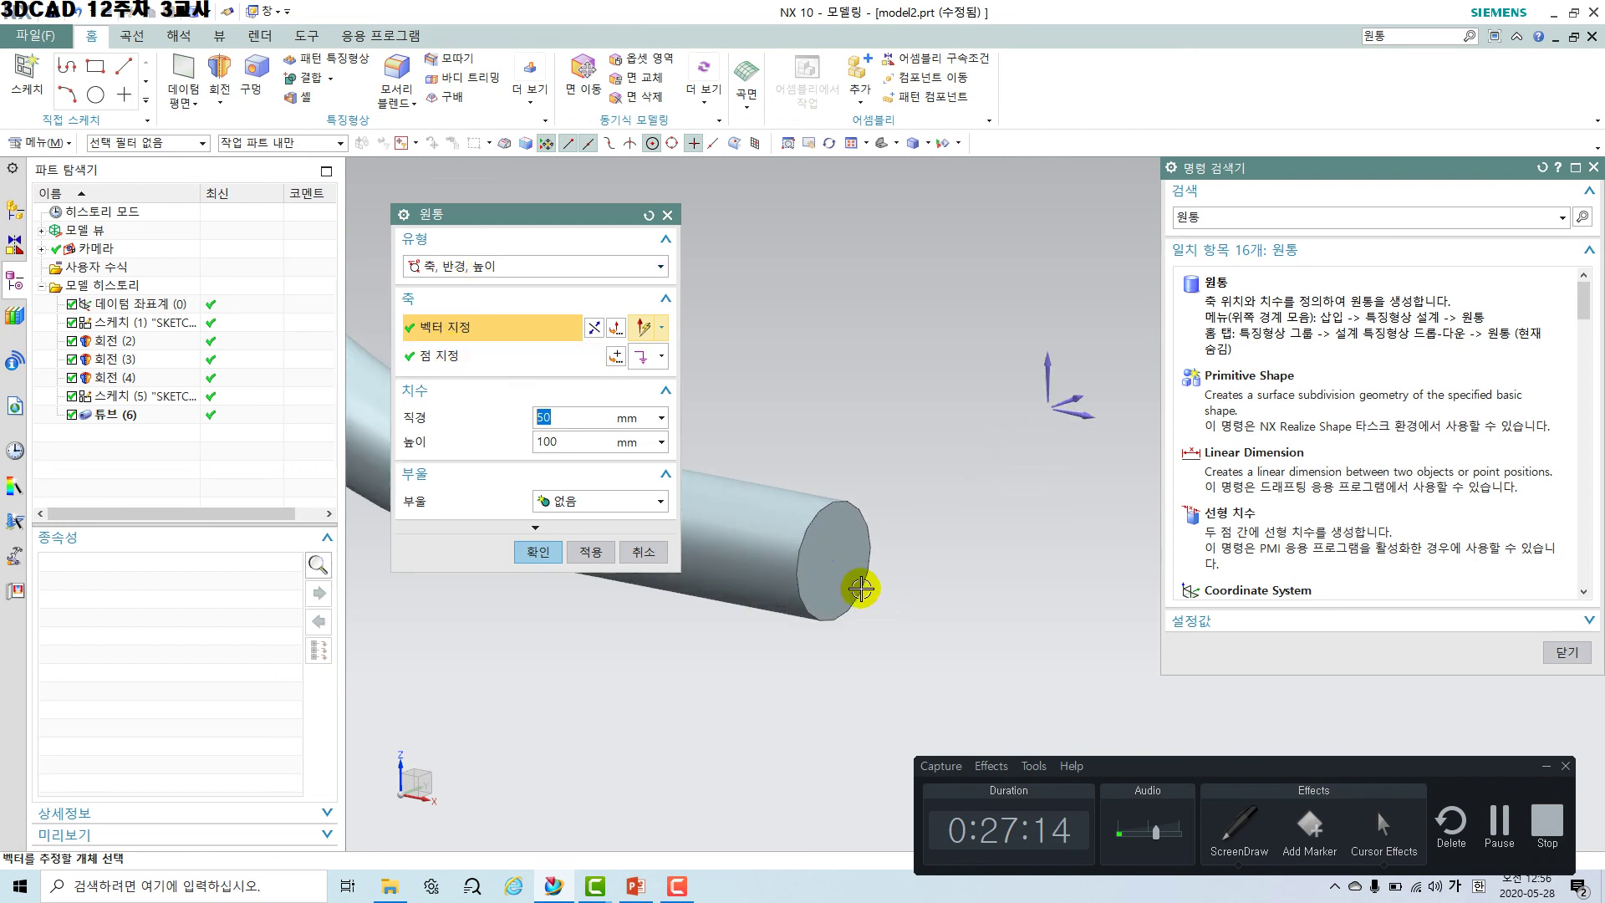
scroll(890, 528, "down", 2)
scroll(891, 527, "down", 6)
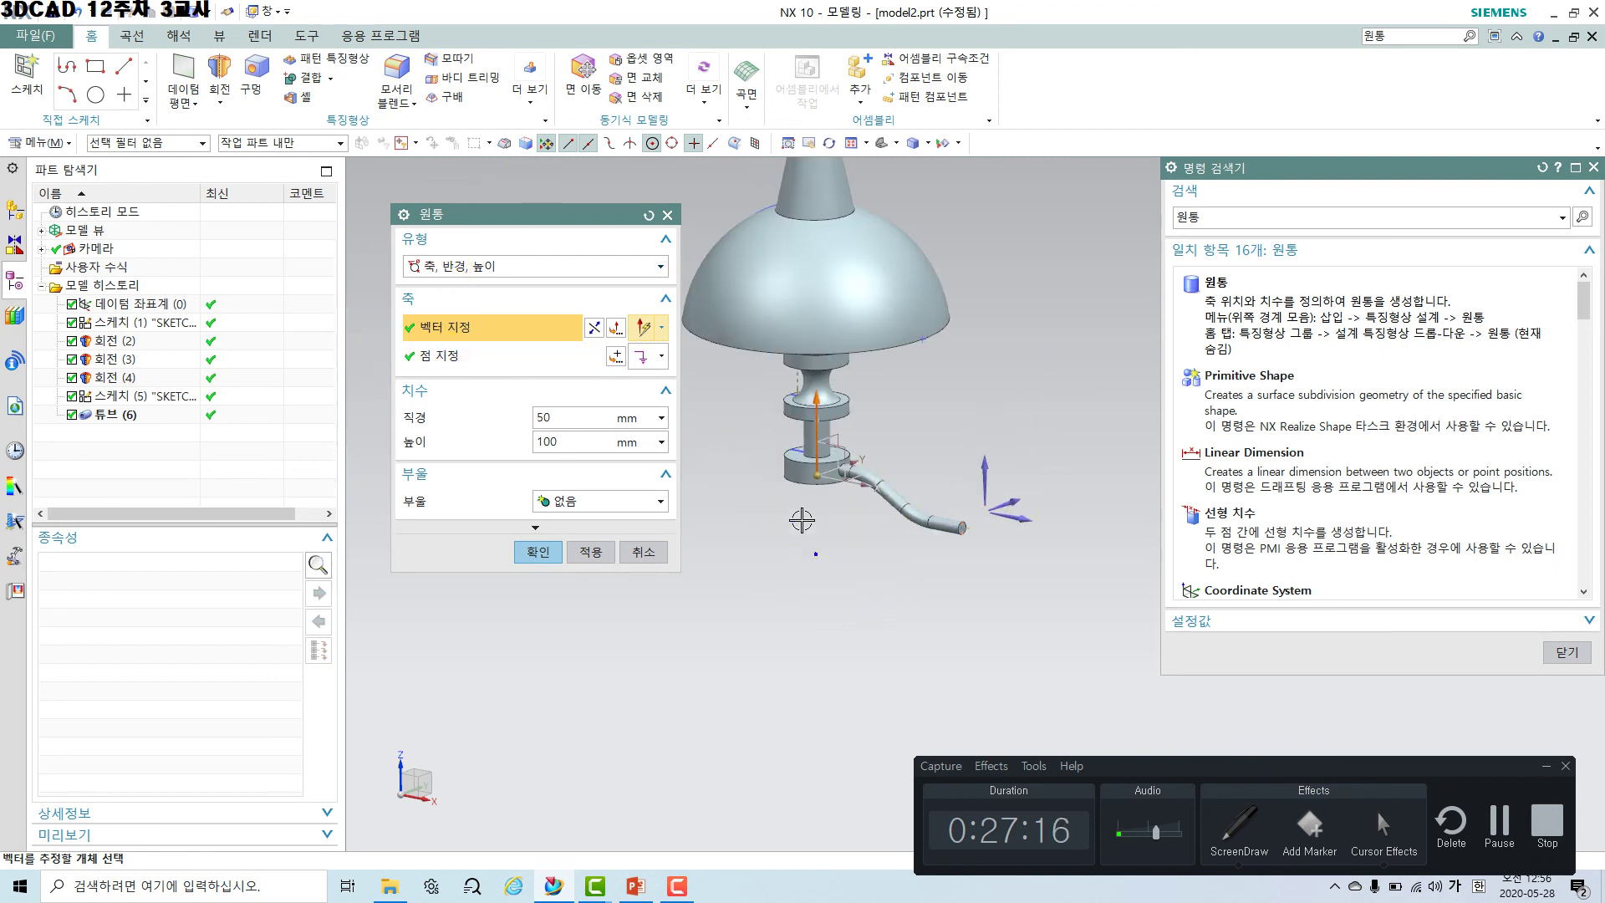
scroll(1055, 552, "up", 5)
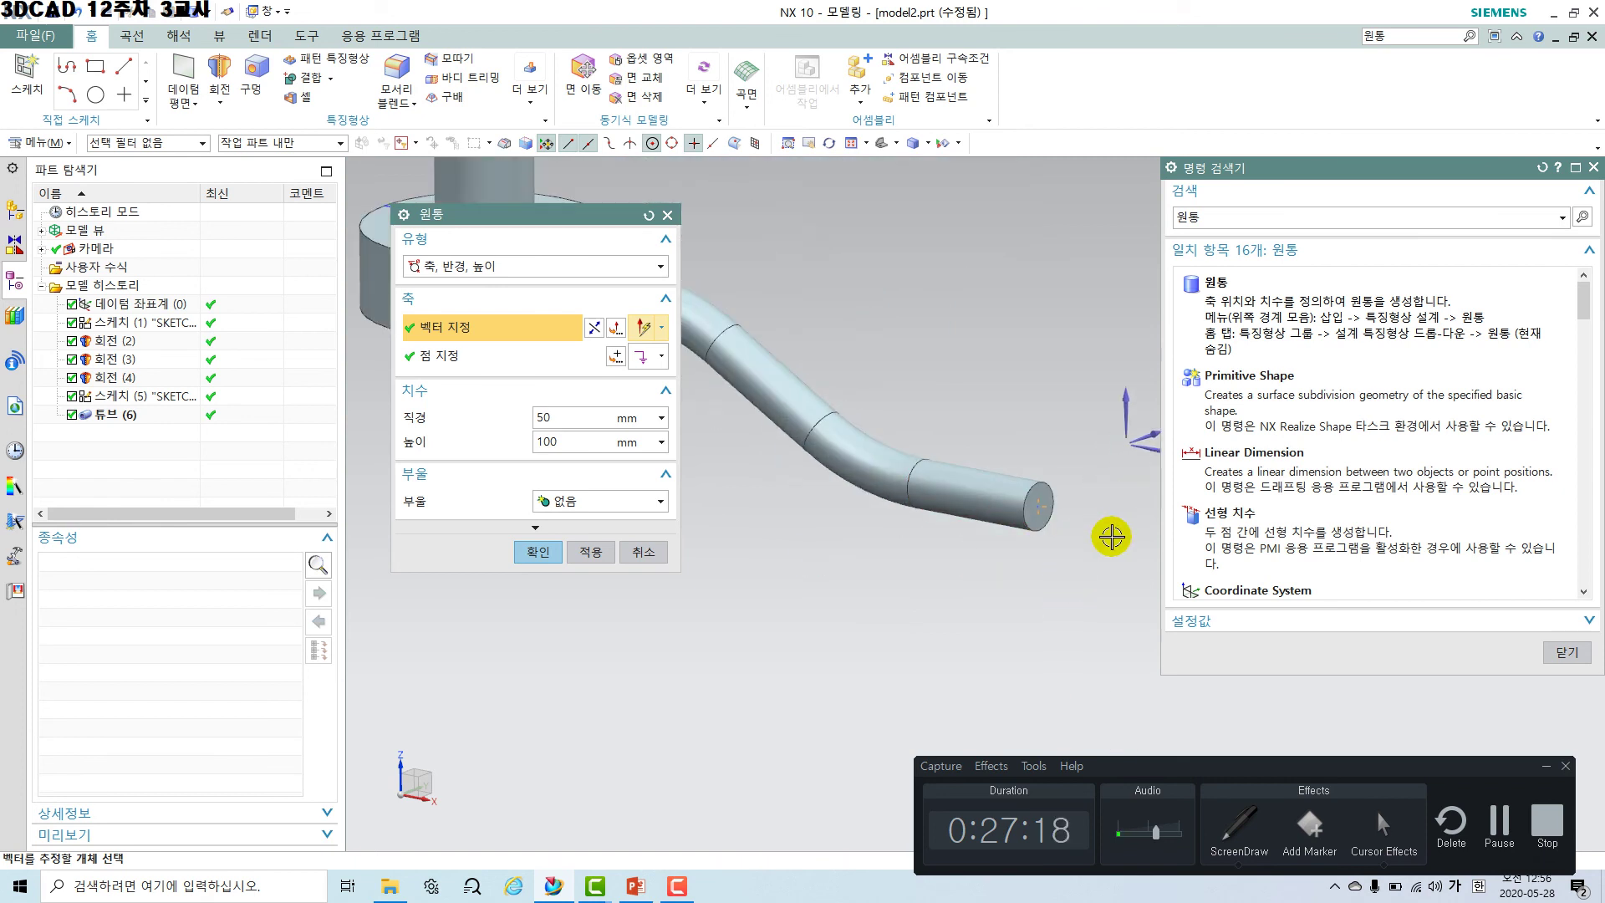
scroll(932, 502, "down", 2)
scroll(889, 469, "up", 5)
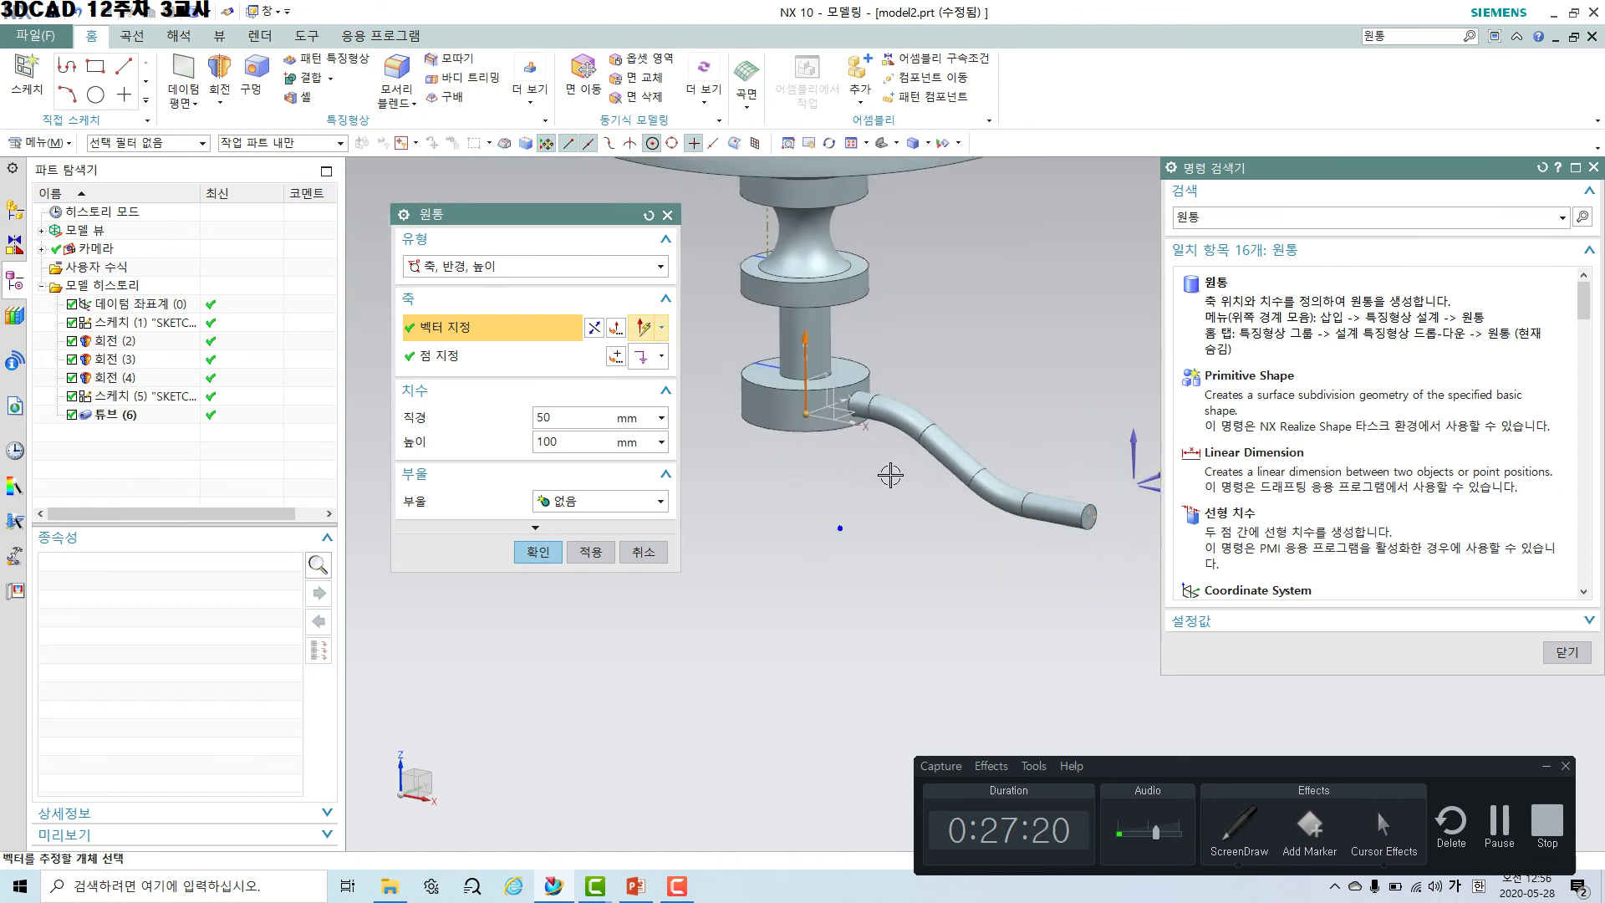
left_click(717, 336)
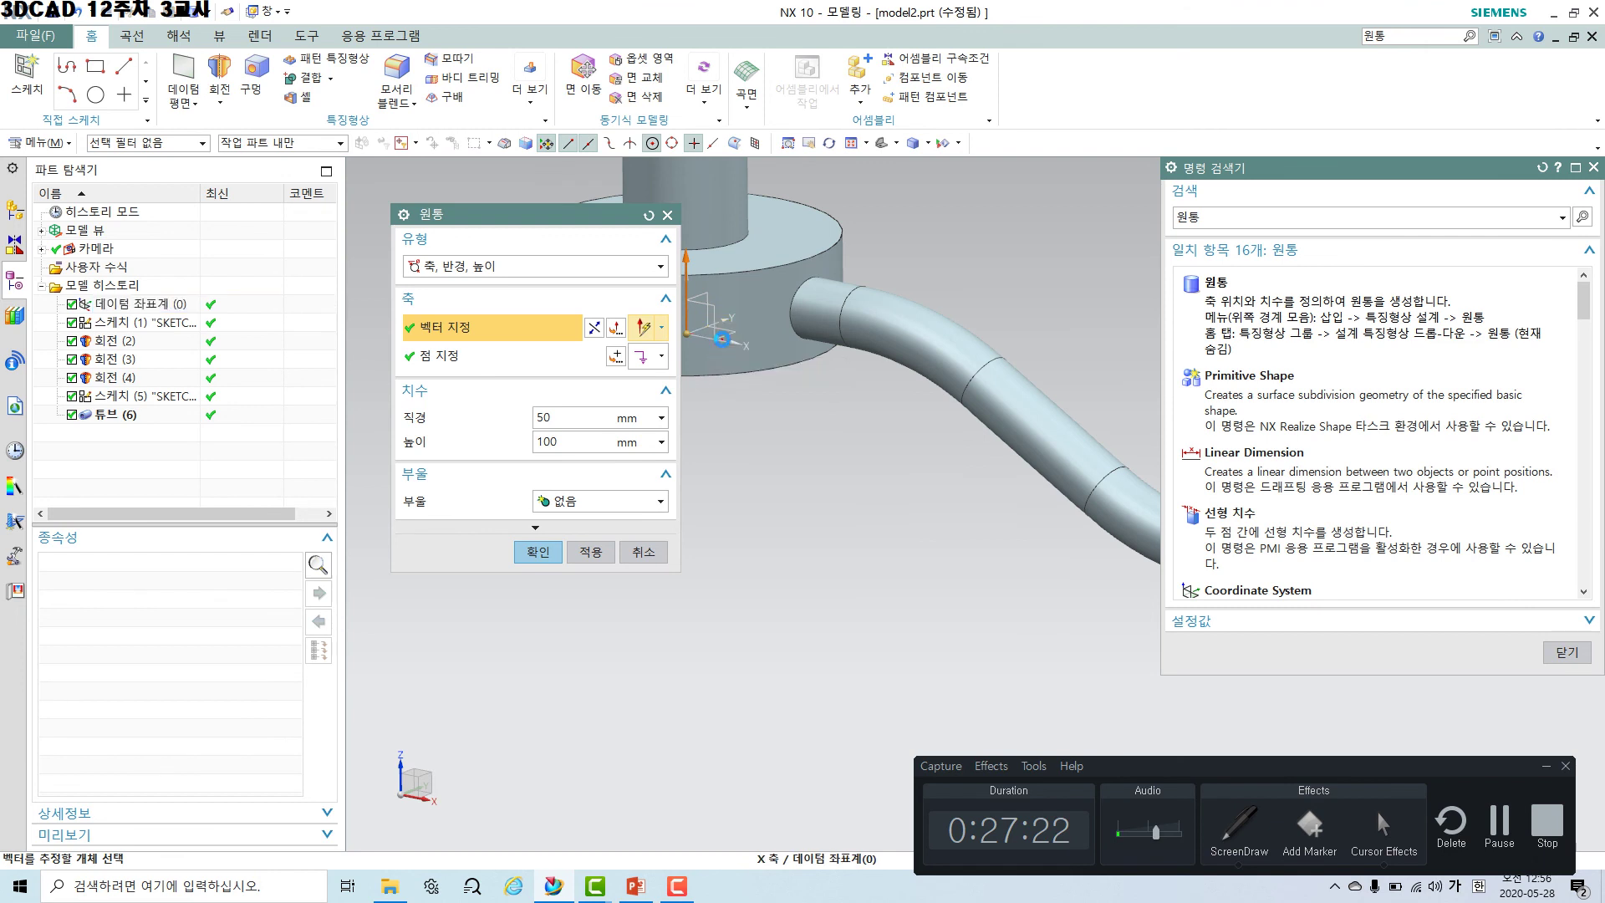
Locate the cylinder at the centre of the arm's free end face, with diameter 30 mm and height 7.5 mm.
left_click(501, 355)
scroll(931, 544, "down", 3)
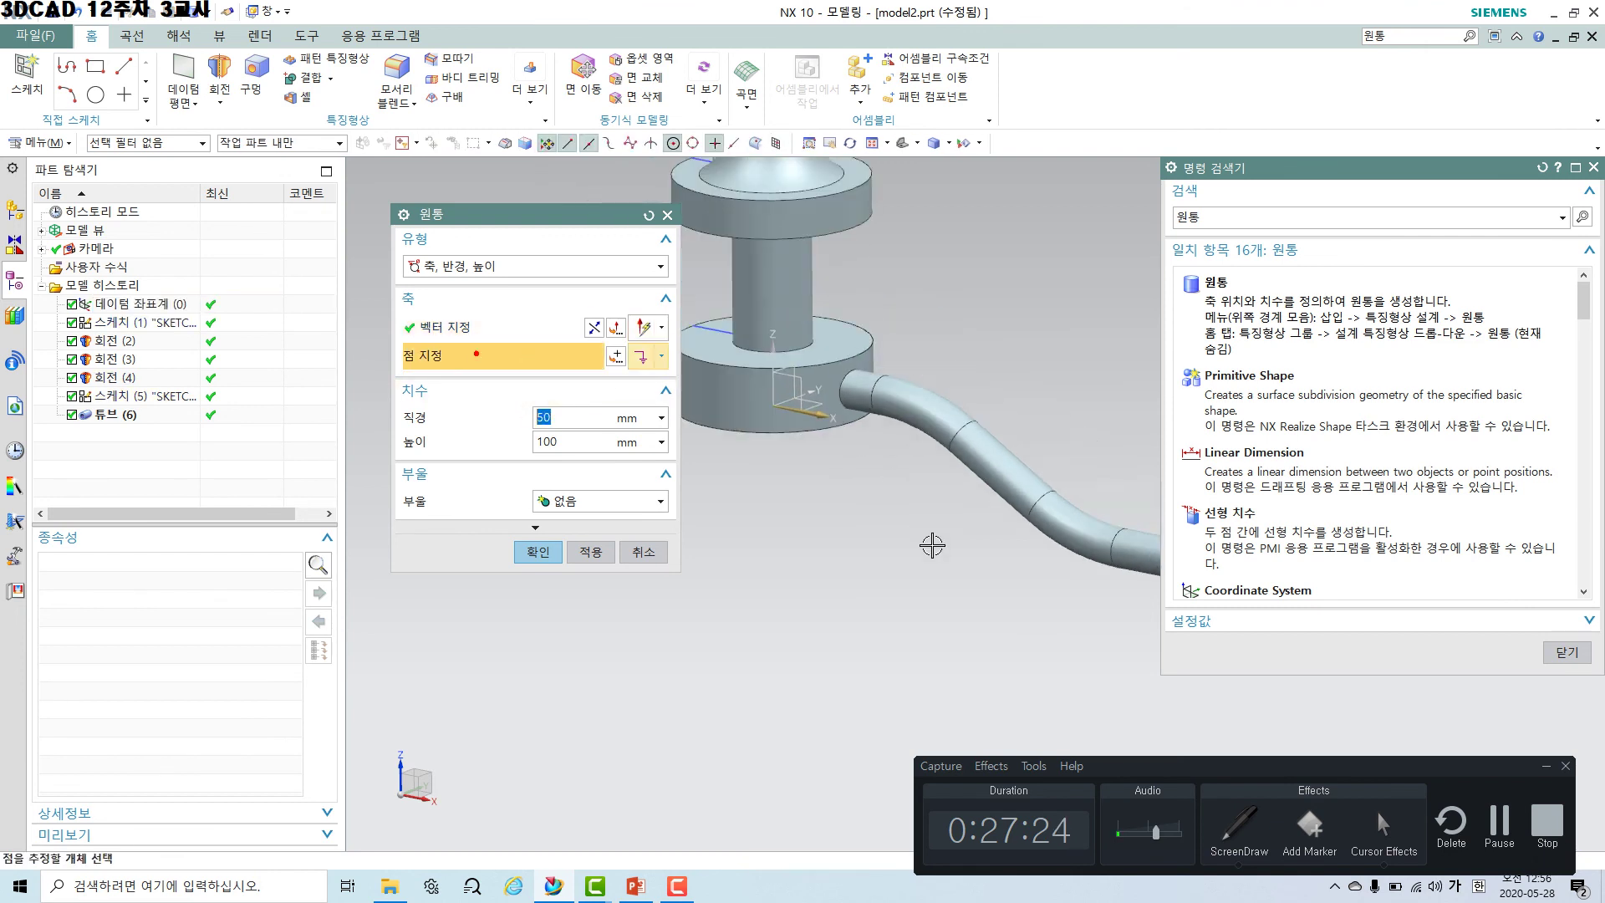
scroll(924, 544, "up", 6)
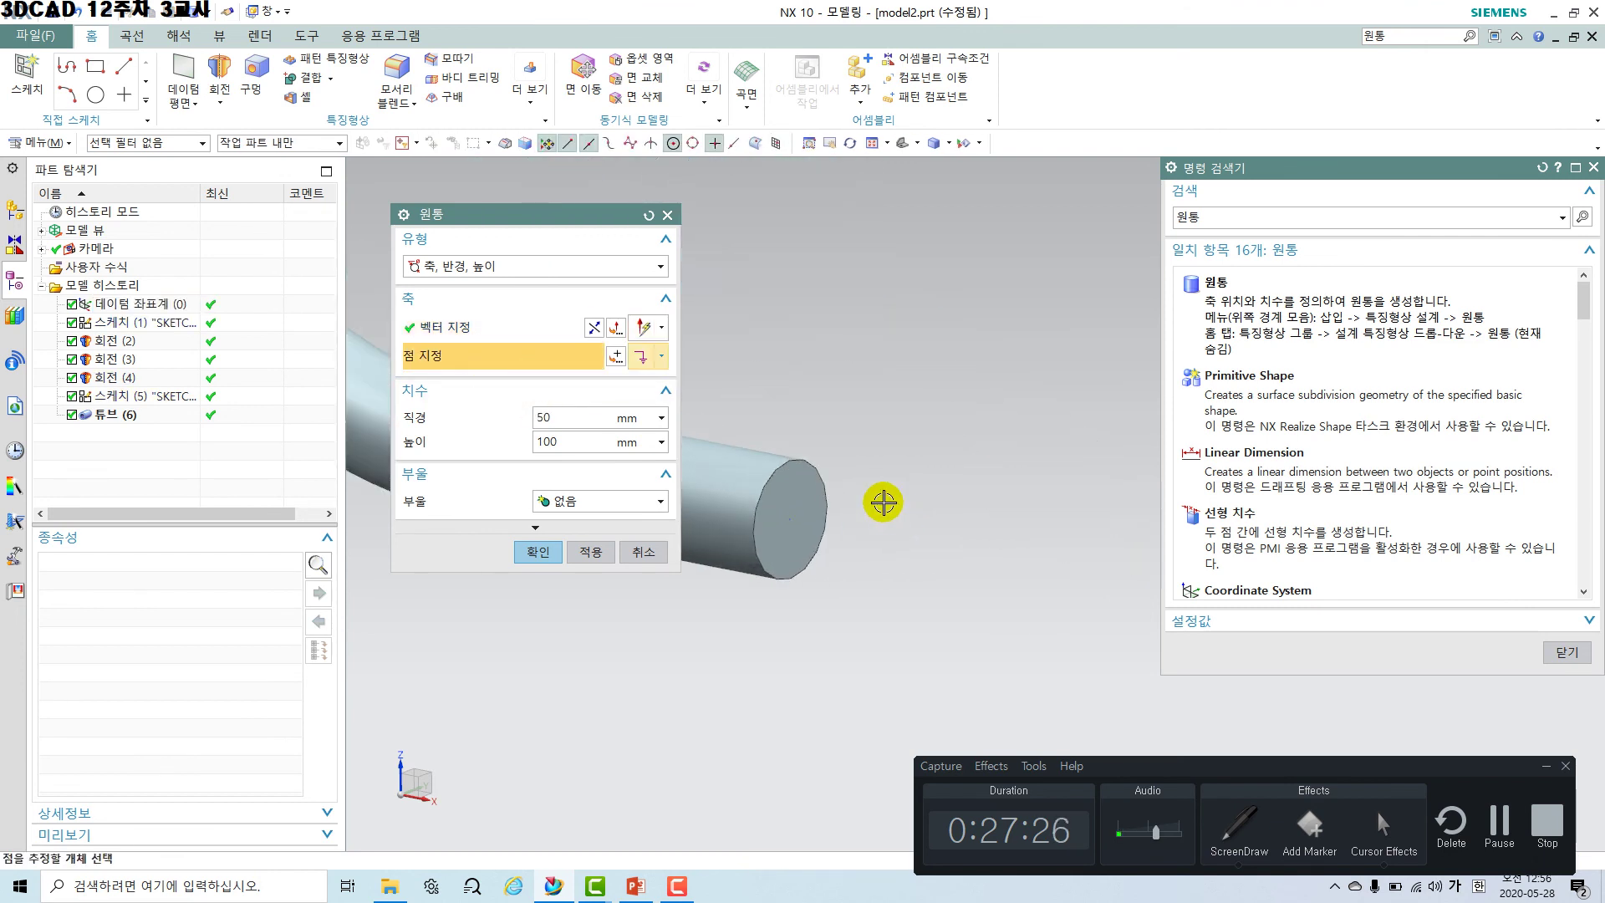
left_click(807, 464)
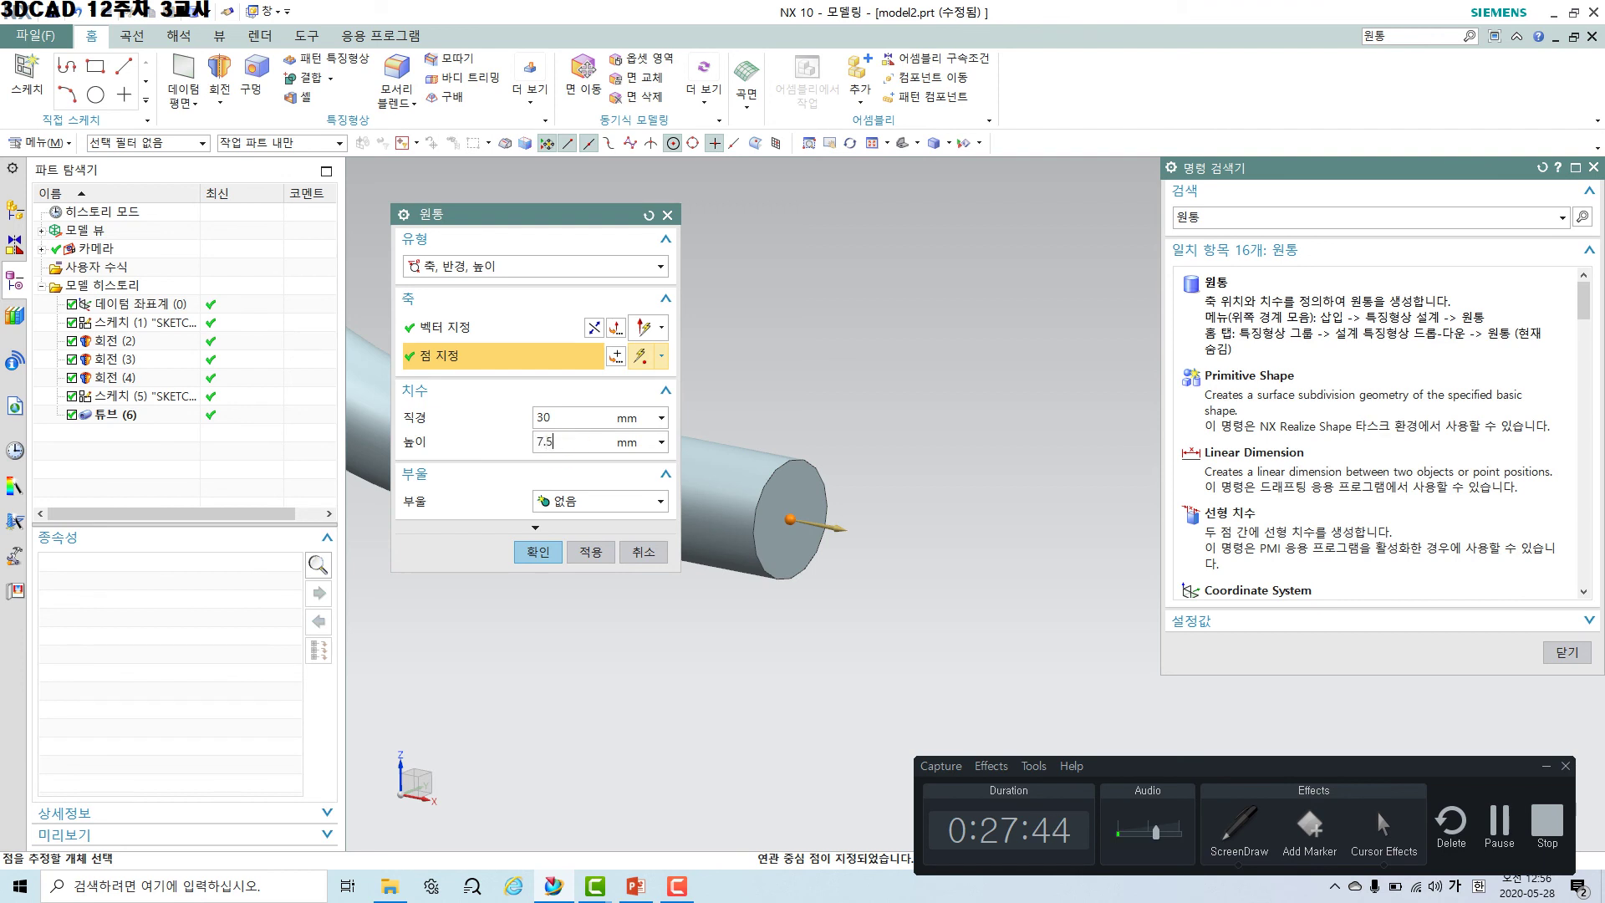
Unite the cylinder with the lamp's arm body, create it, and close the command finder.
left_click(565, 501)
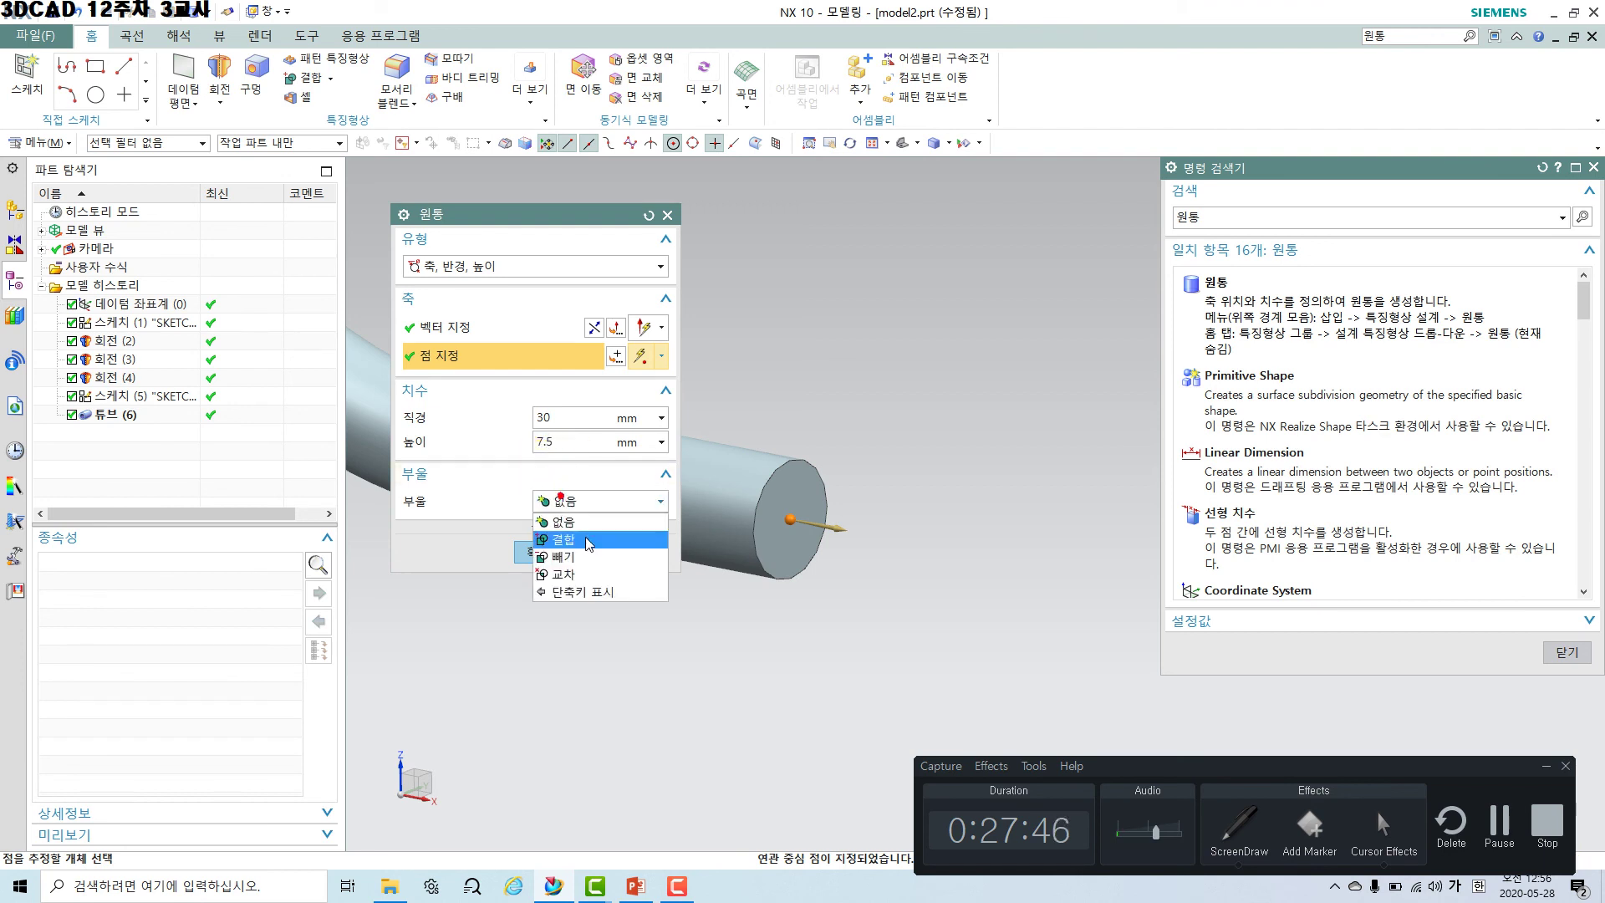
left_click(577, 535)
left_click(727, 477)
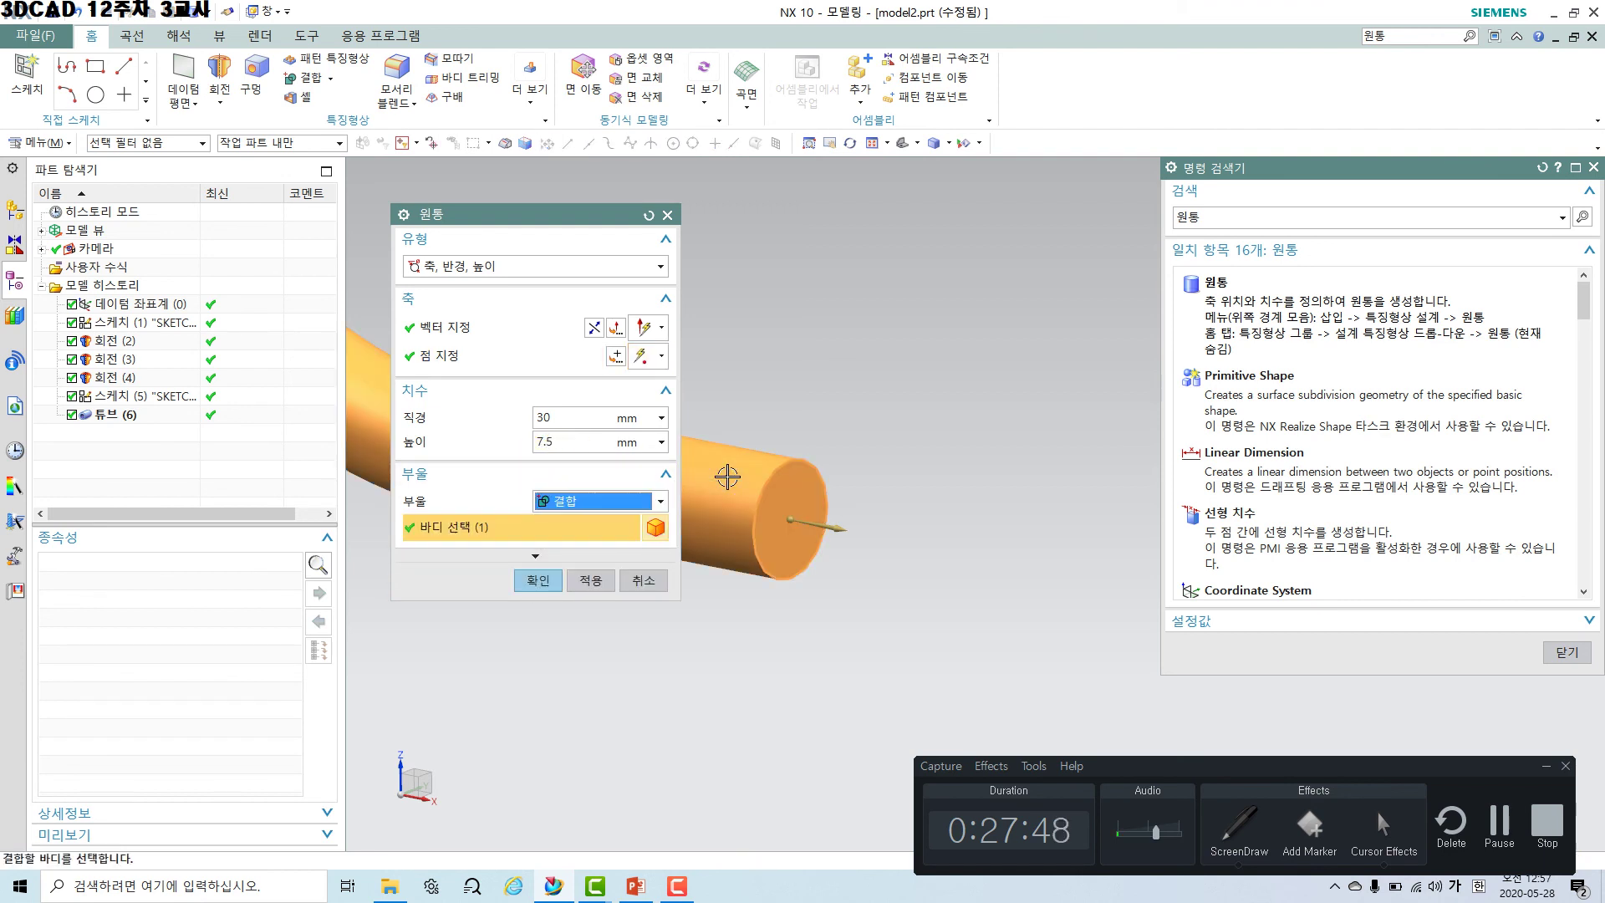
left_click(538, 585)
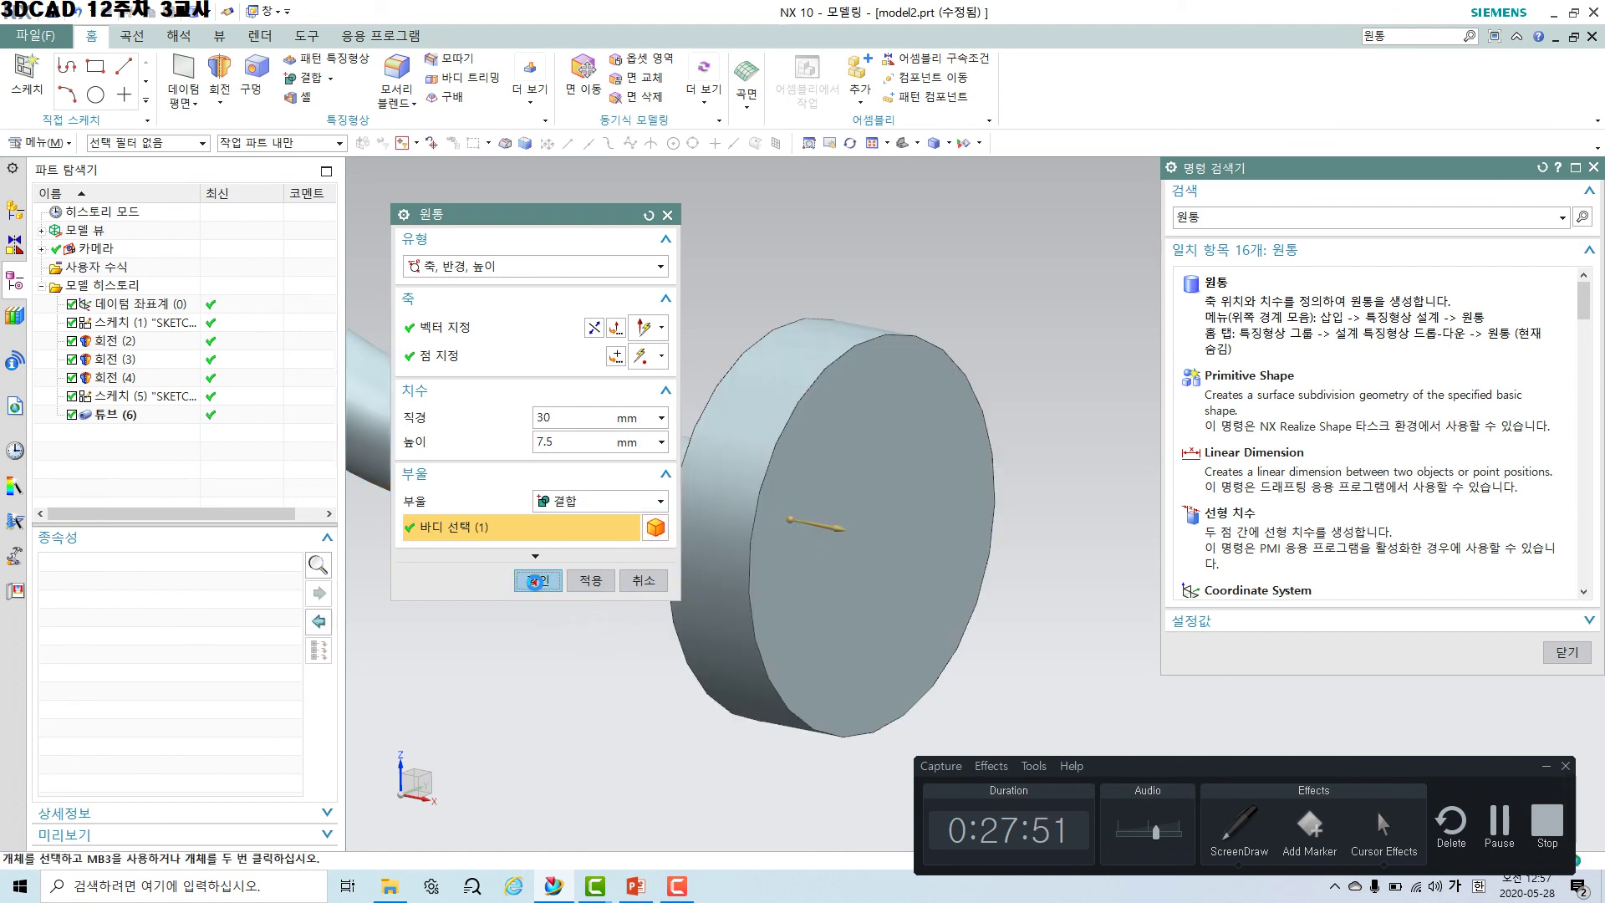
left_click(1594, 167)
Examine the lamp from several angles, checking the end disc, arm, base, stem and shade.
scroll(856, 469, "down", 4)
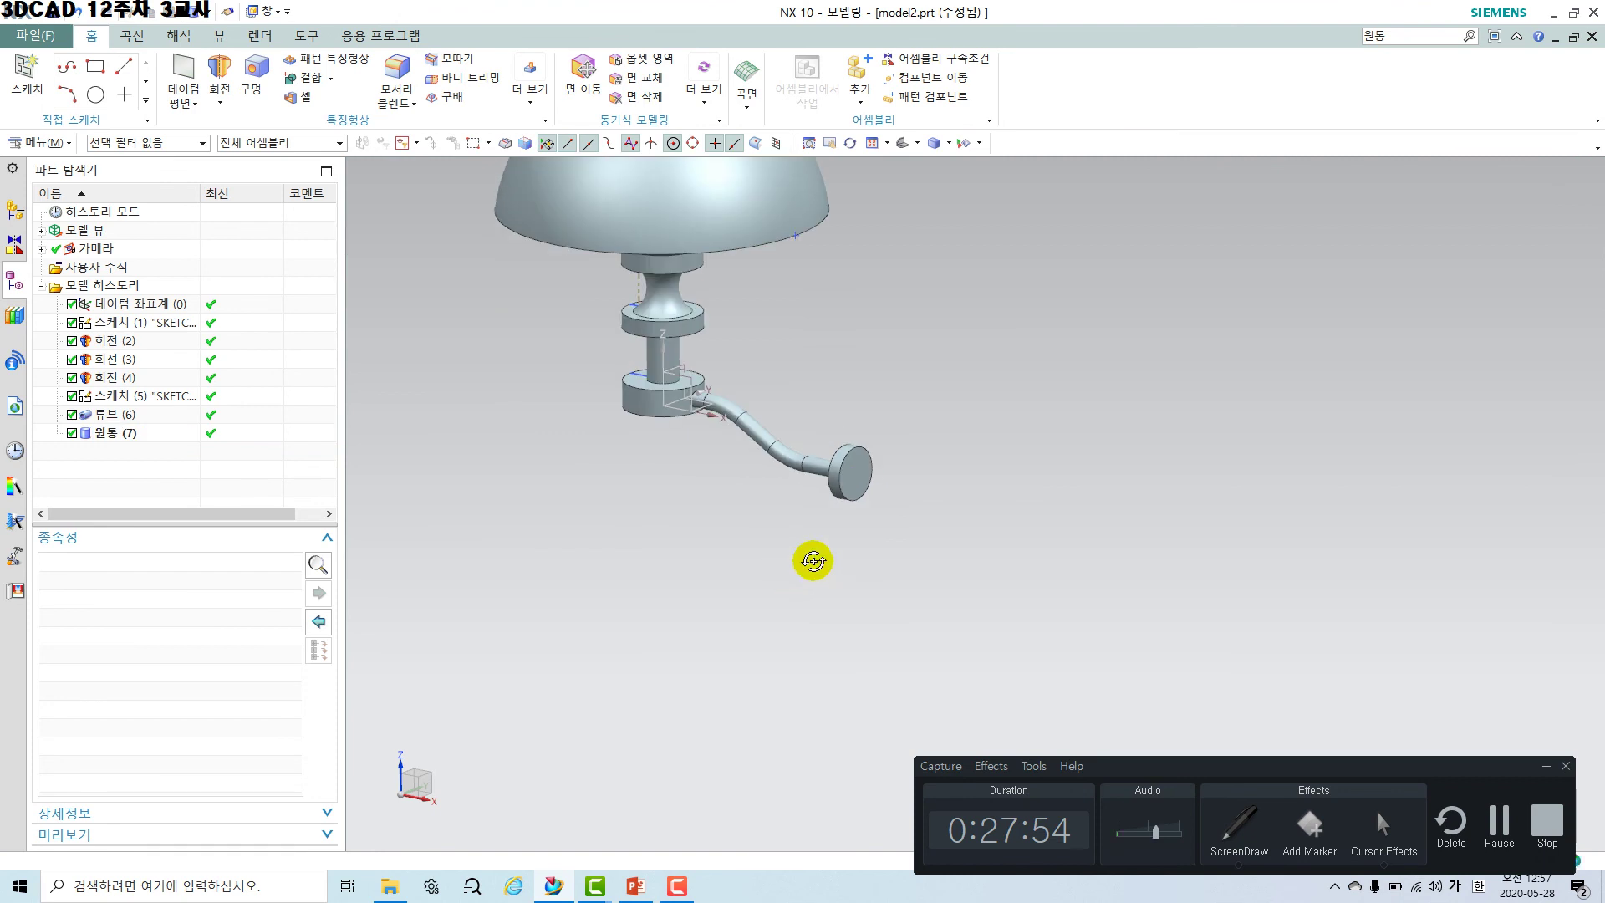
middle_click_drag(813, 561, 851, 548)
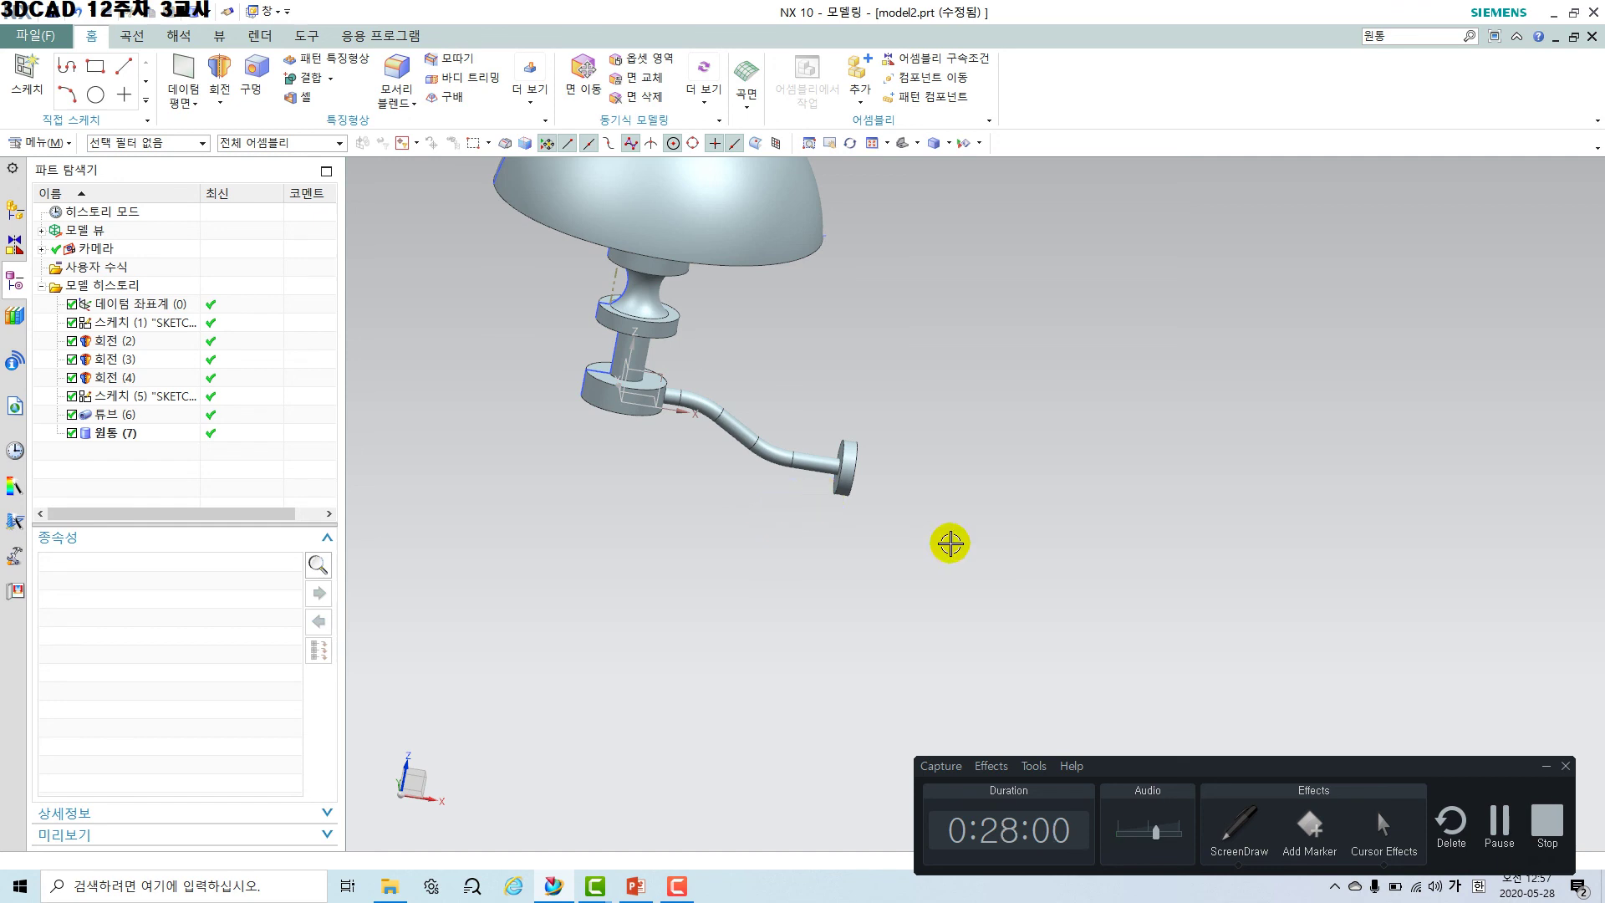
left_click(898, 143)
middle_click_drag(1141, 575, 908, 522)
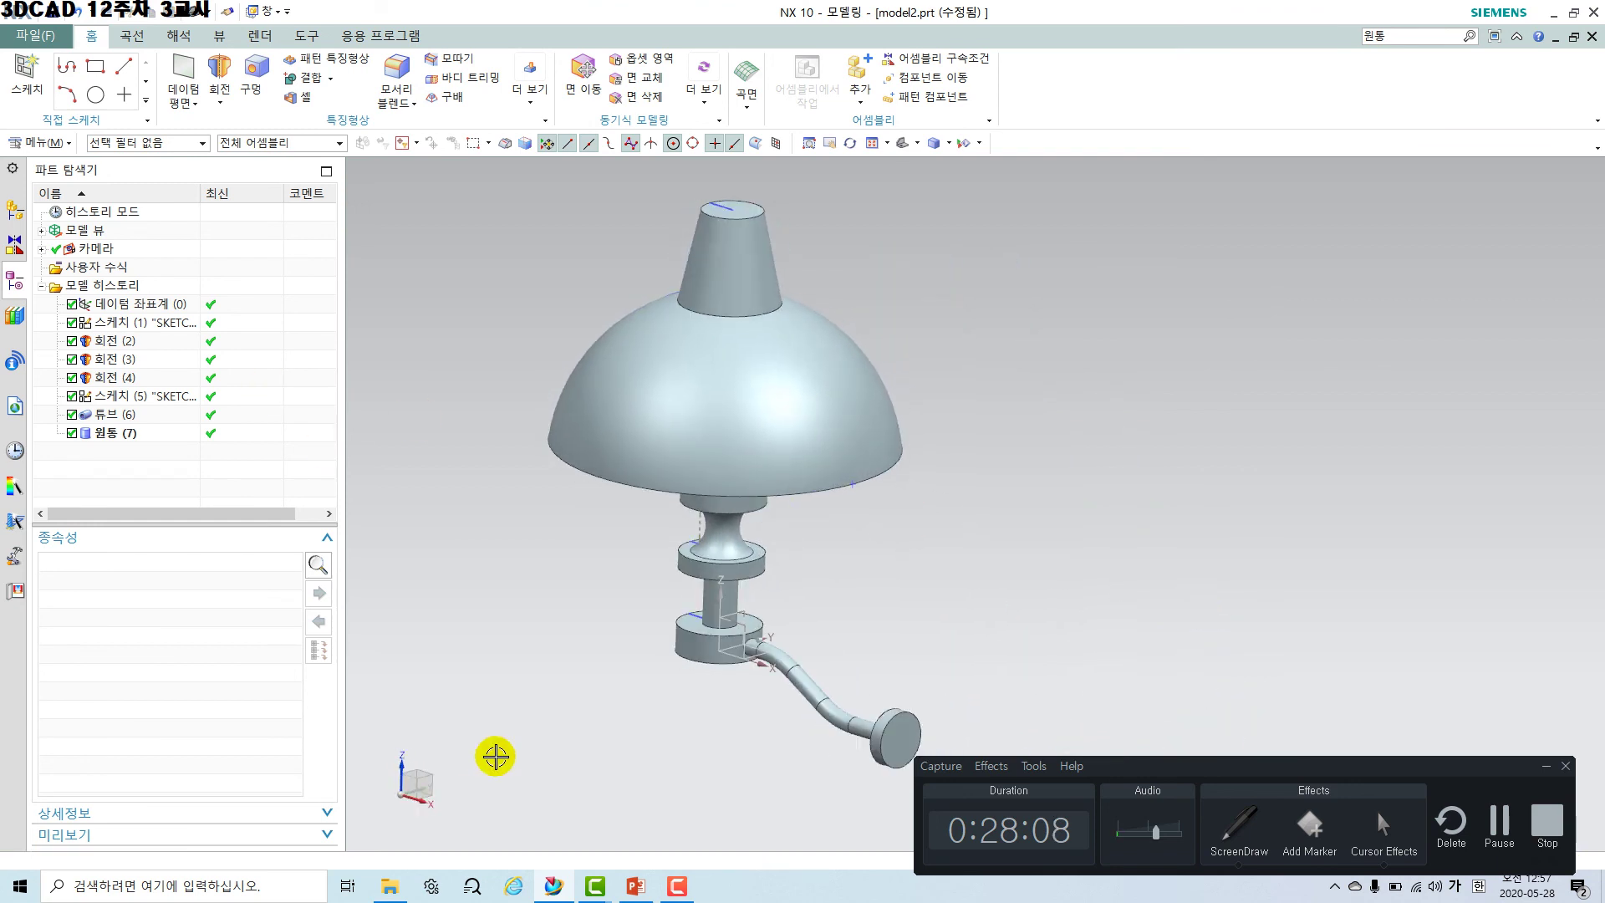
middle_click_drag(771, 636, 775, 589)
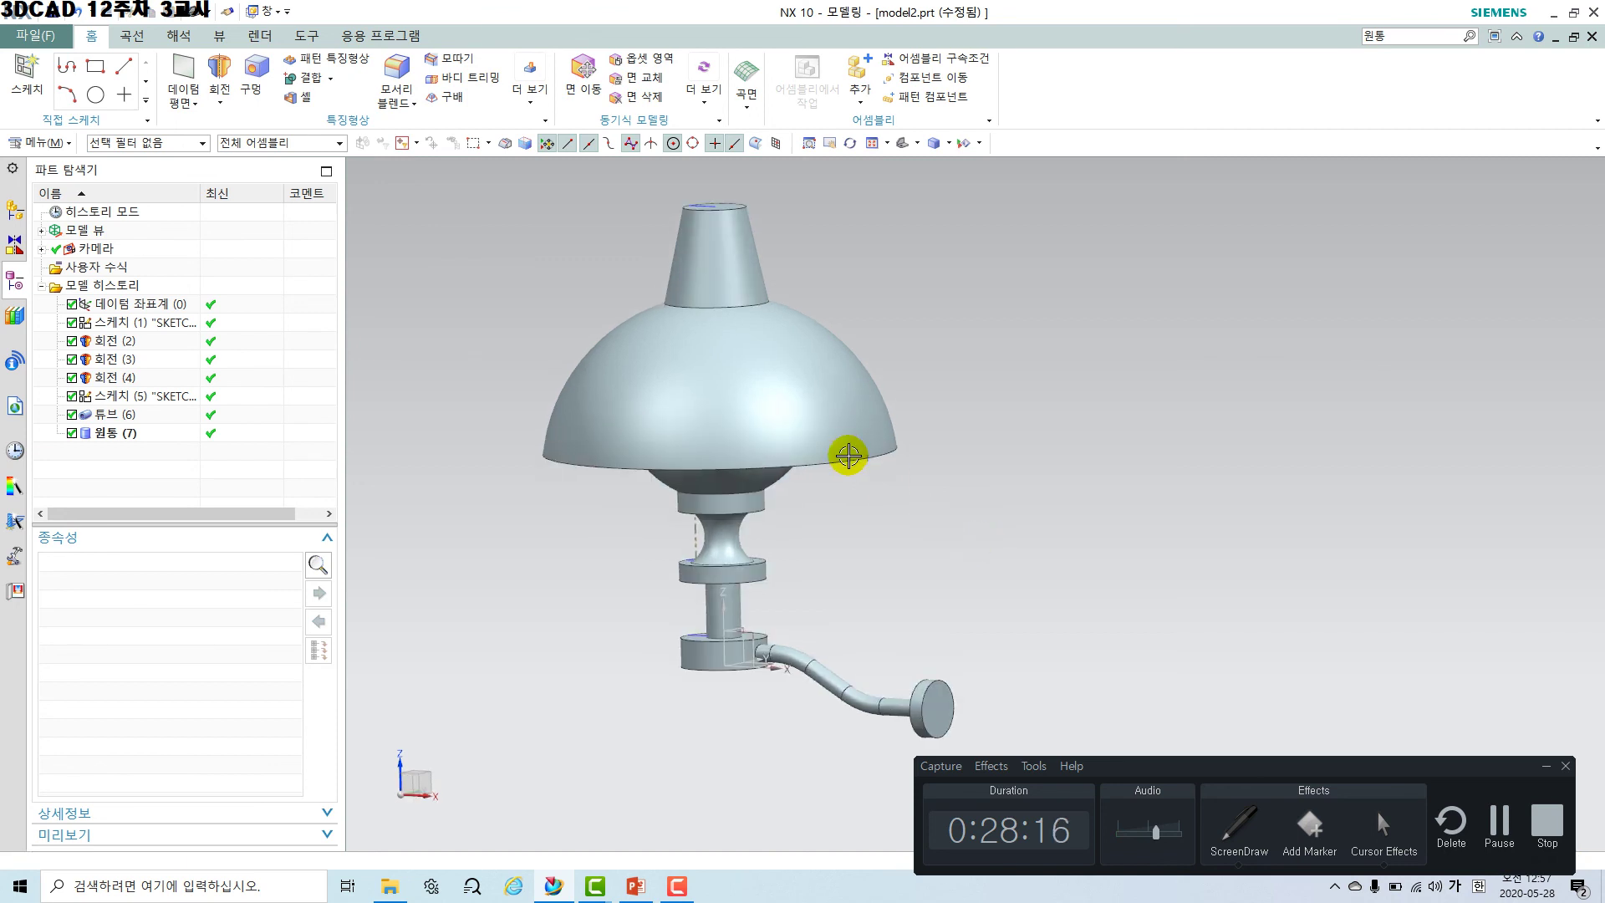
scroll(817, 448, "up", 5)
middle_click_drag(821, 447, 883, 504)
scroll(885, 522, "down", 3)
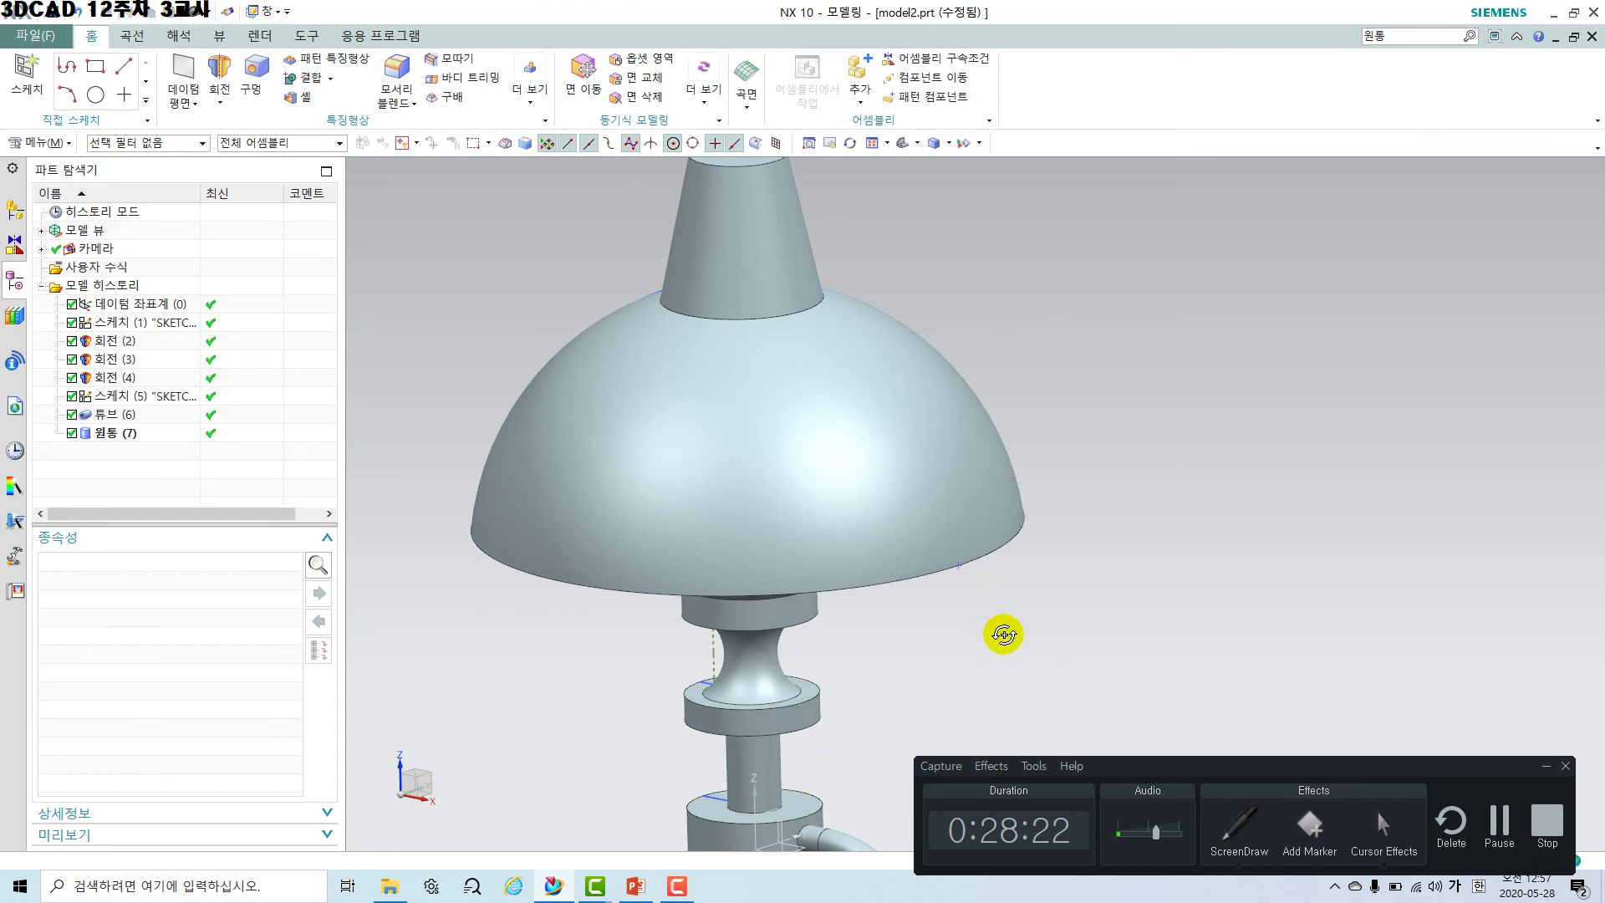
middle_click_drag(1004, 635, 961, 570)
scroll(967, 574, "down", 1)
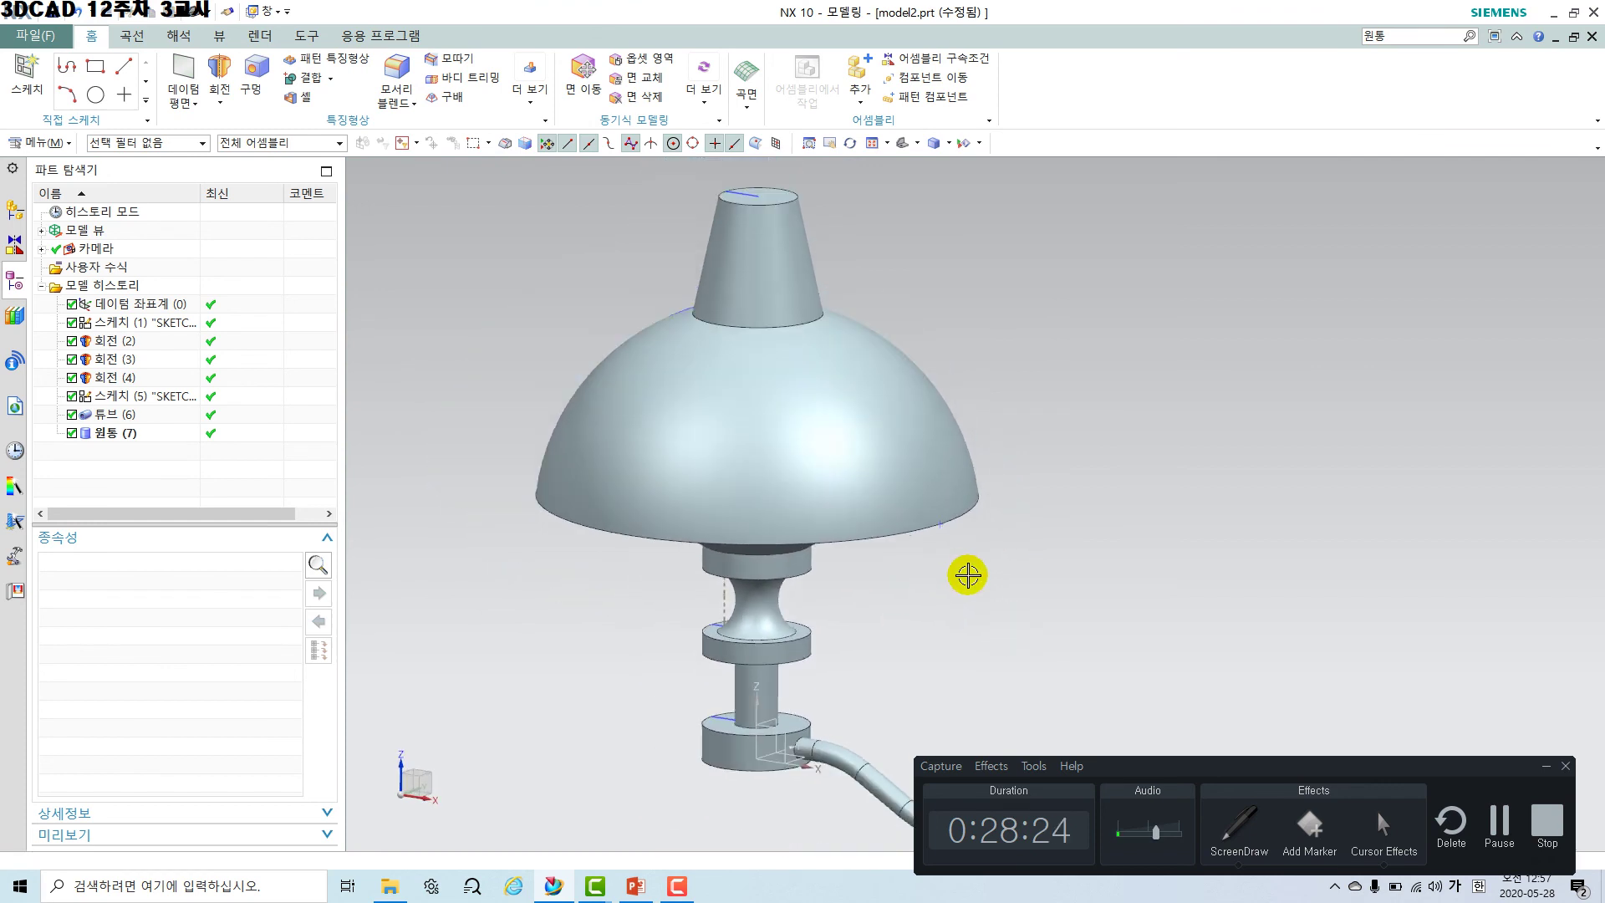
middle_click_drag(940, 503, 929, 633)
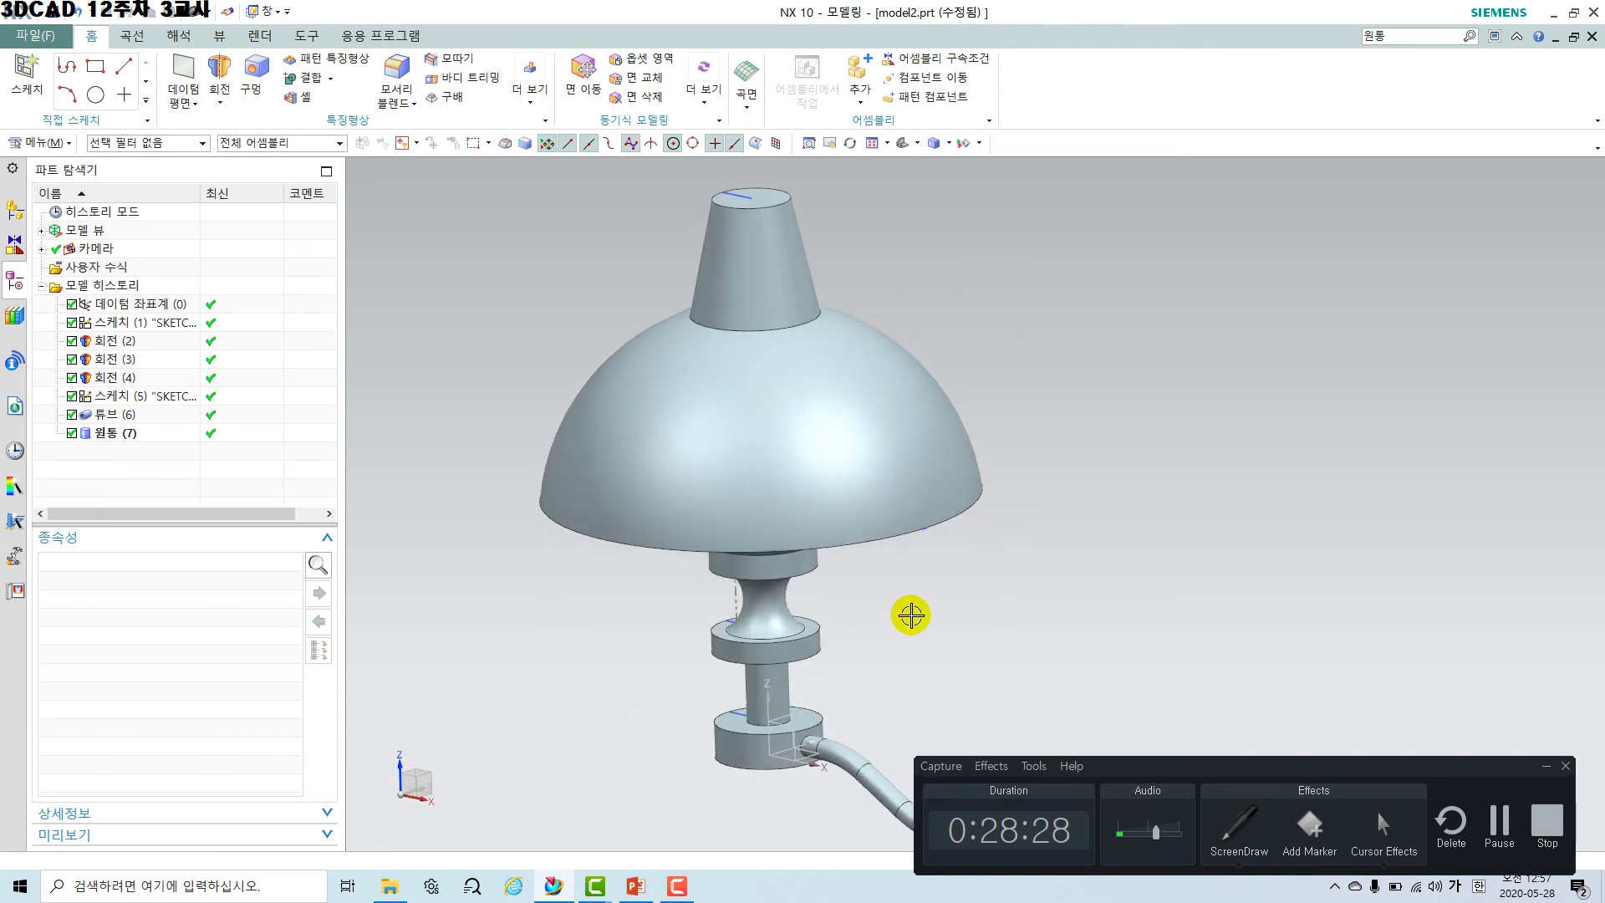
Switch to PowerPoint and view the whole of drawing #12 for comparison with the lamp model.
left_click(635, 885)
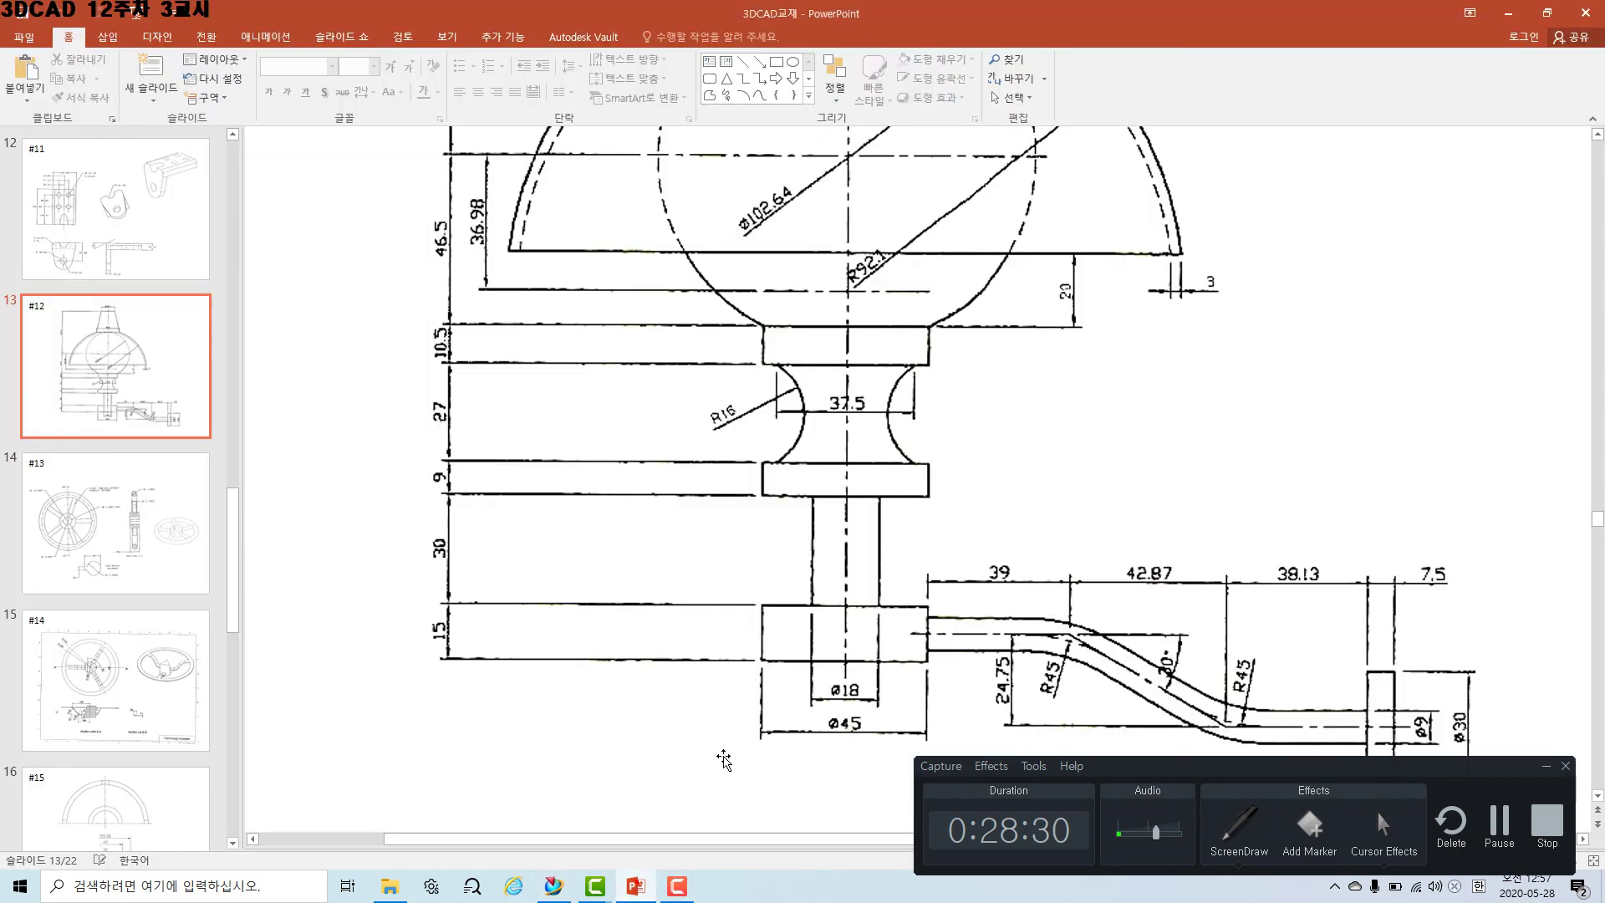
scroll(838, 555, "down", 3, "ctrl")
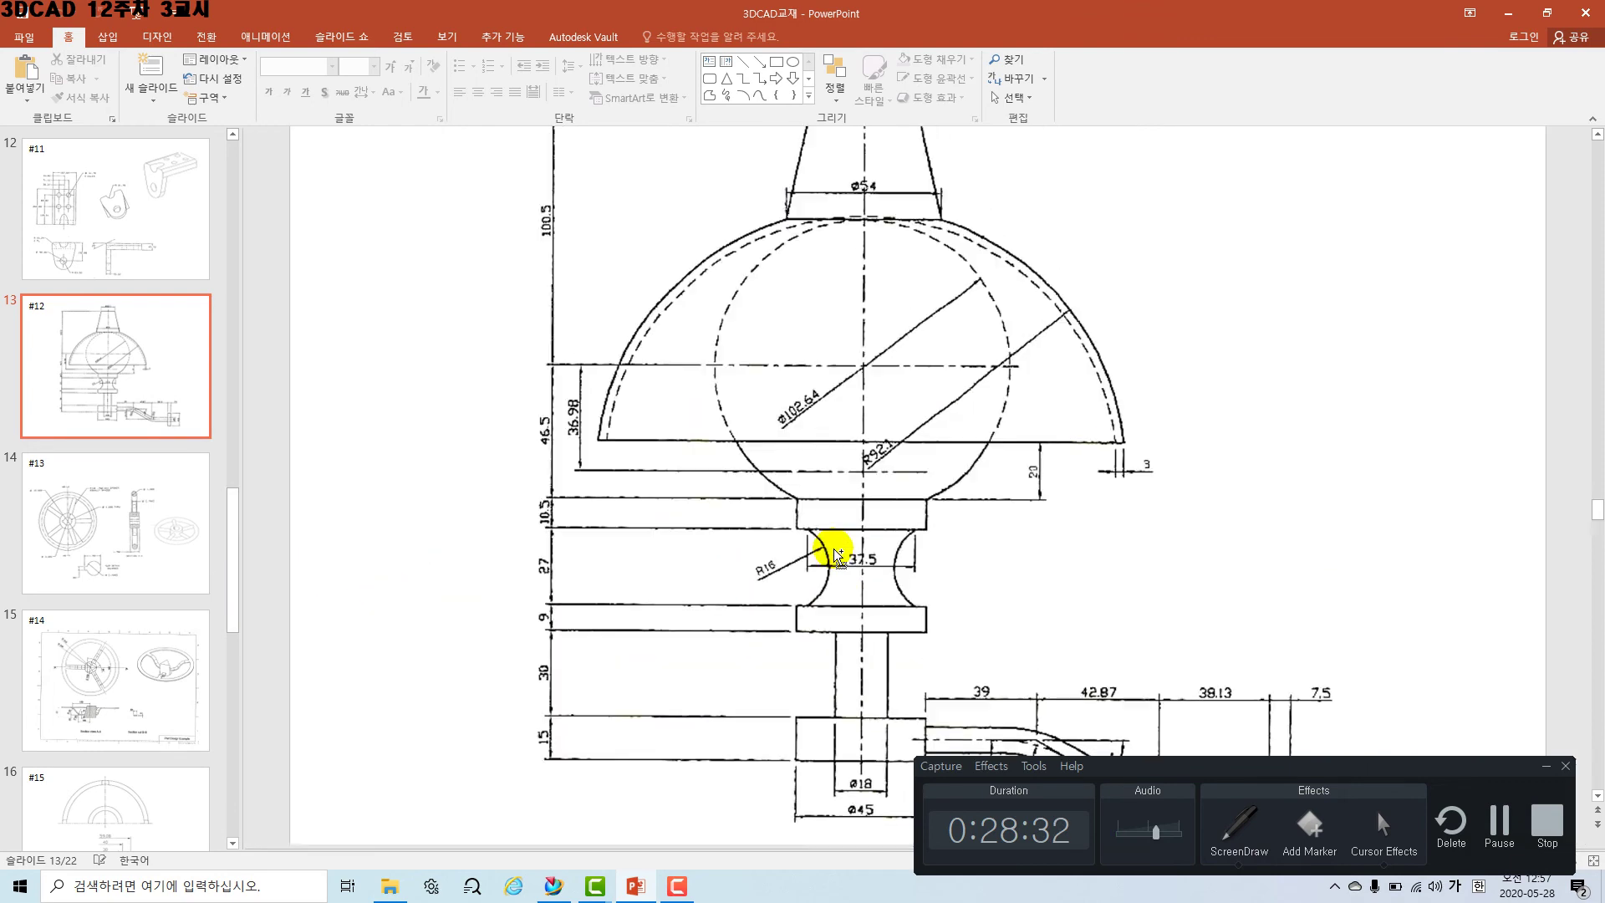
scroll(839, 555, "down", 2, "ctrl")
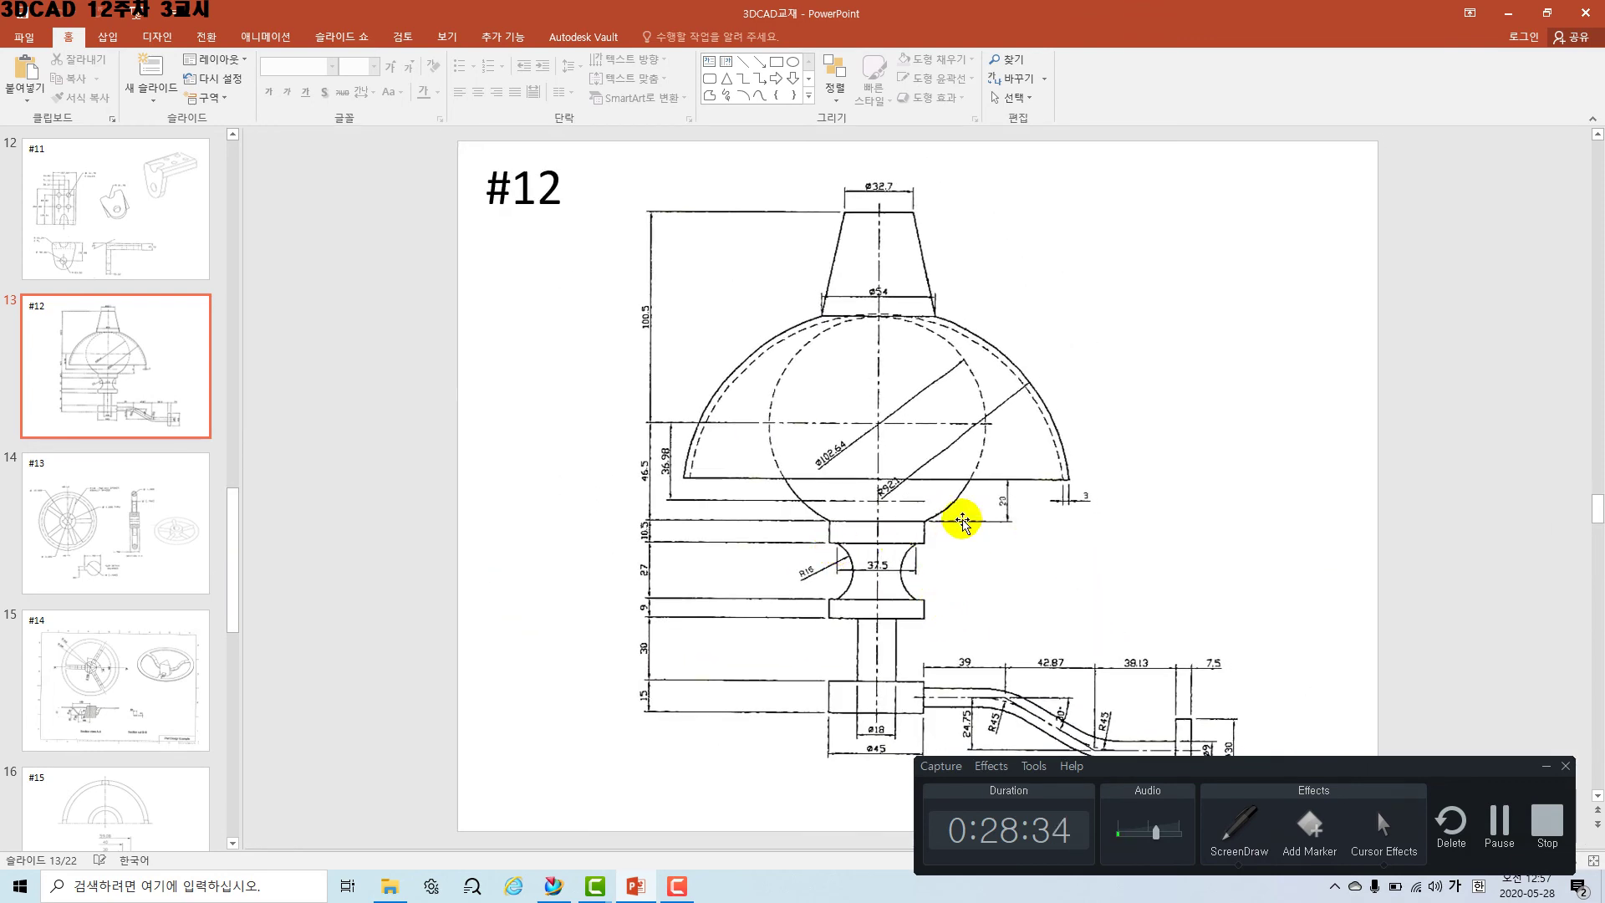